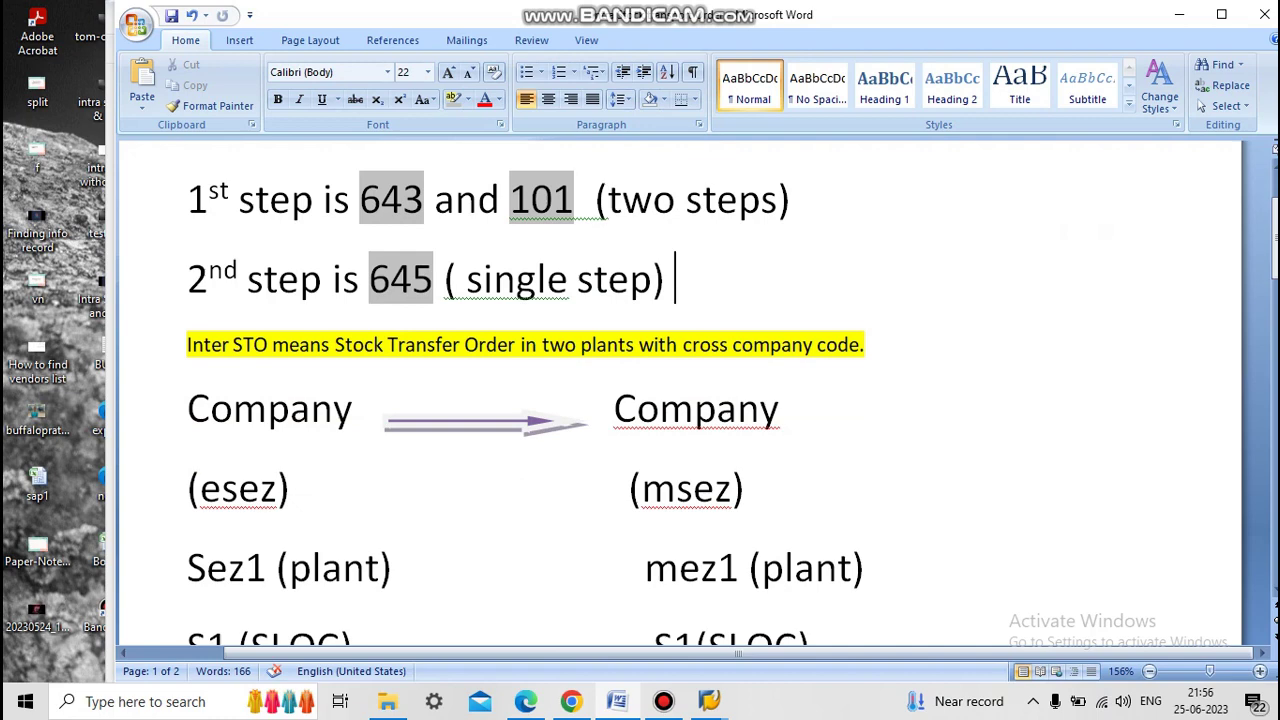
Examine the notes on inter-company stock transfer and the mapping of companies esez and msez to their plants and storage locations.
{"action": "left_click_drag", "start_coordinate": [388, 350], "coordinate": [520, 350]}
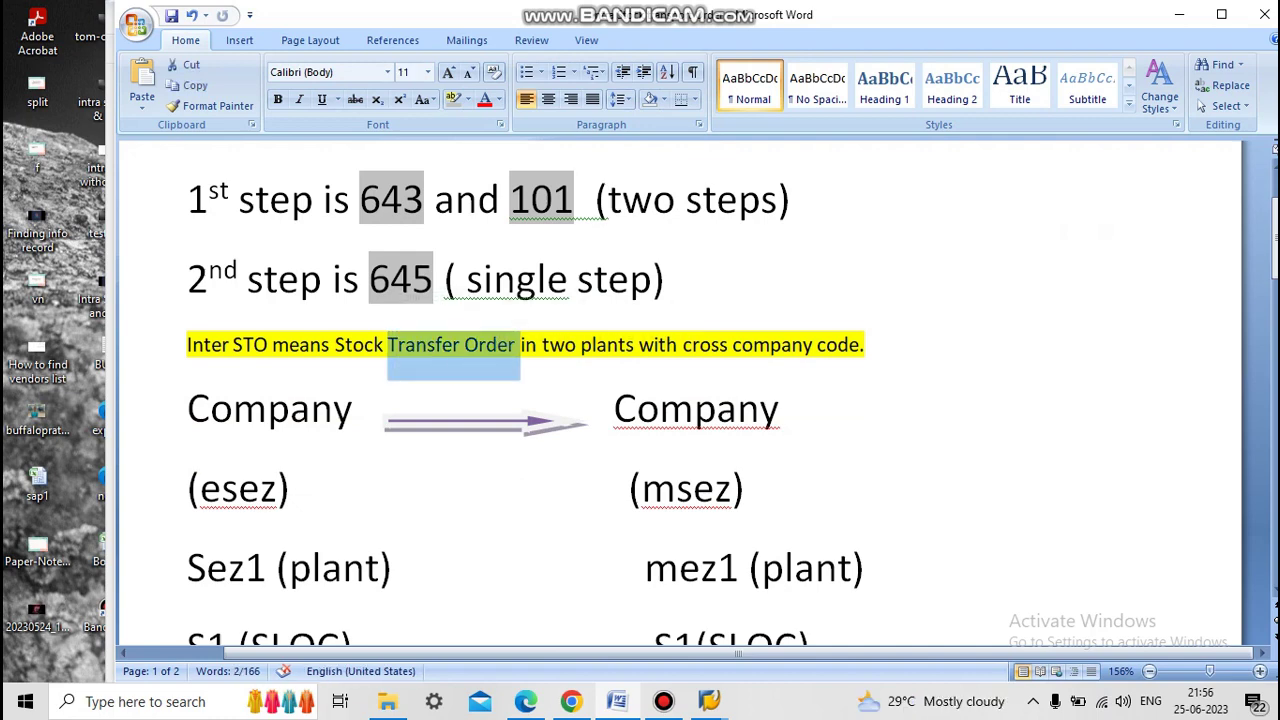
{"action": "left_click_drag", "start_coordinate": [733, 350], "coordinate": [858, 350]}
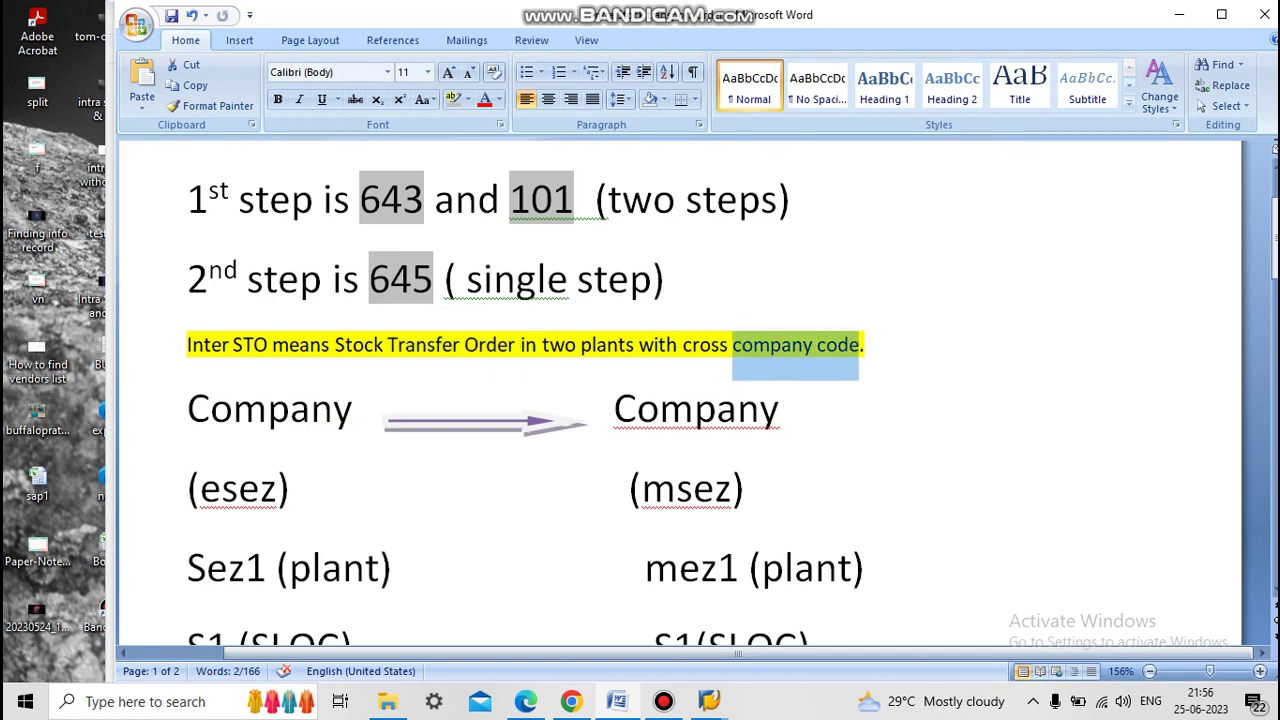
{"action": "scroll", "coordinate": [858, 350], "scroll_direction": "down", "scroll_amount": 1}
{"action": "scroll", "coordinate": [680, 390], "scroll_direction": "down", "scroll_amount": 2}
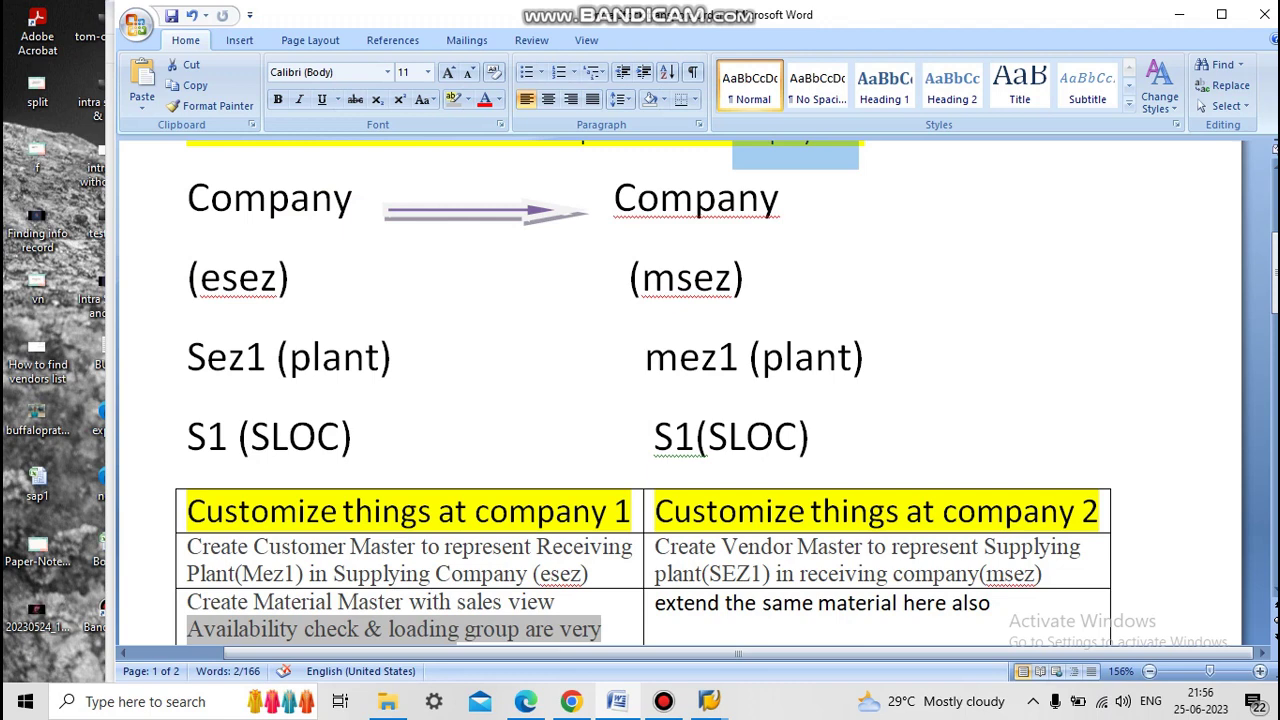
{"action": "left_click_drag", "start_coordinate": [318, 285], "coordinate": [215, 285]}
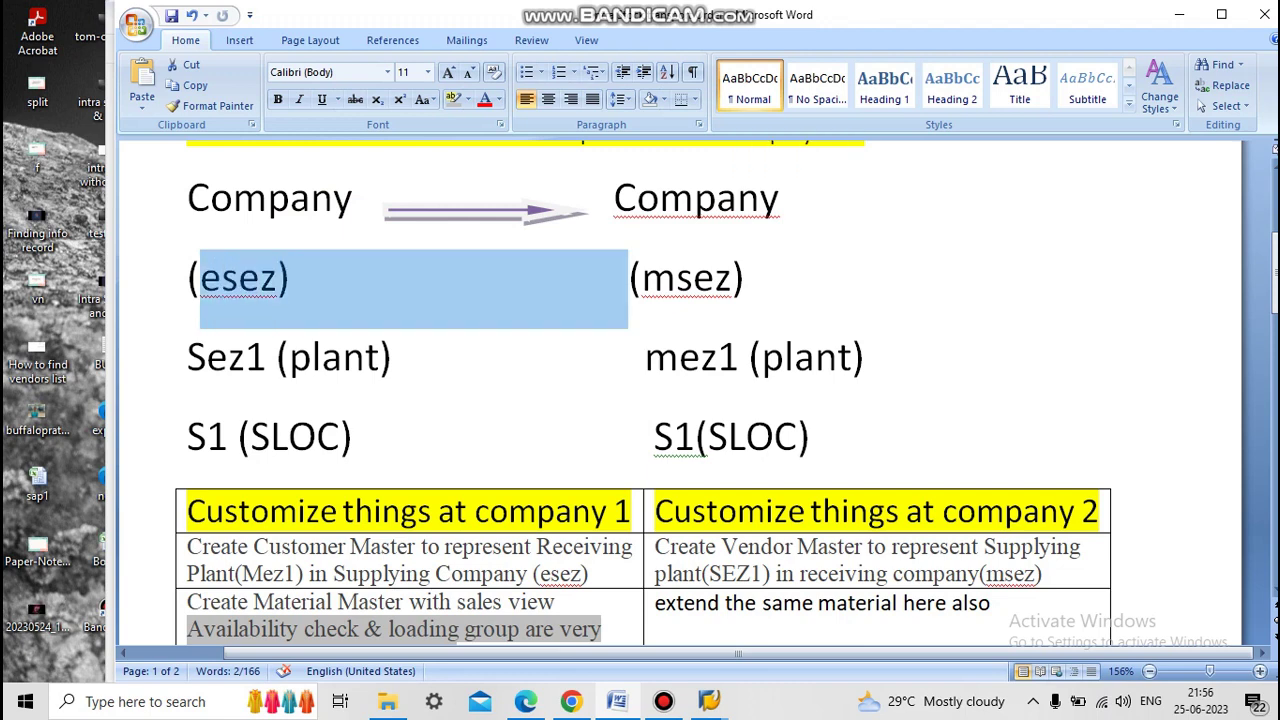
{"action": "left_click_drag", "start_coordinate": [628, 280], "coordinate": [745, 280]}
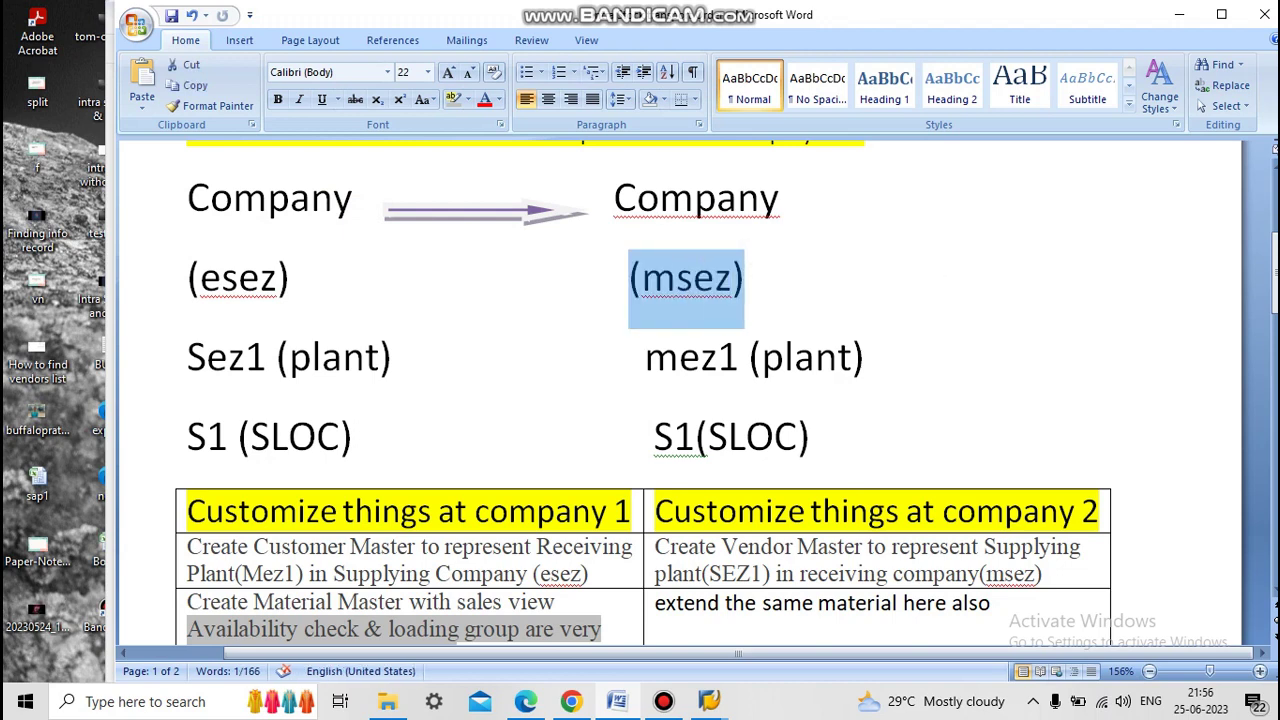
{"action": "double_click", "coordinate": [272, 280]}
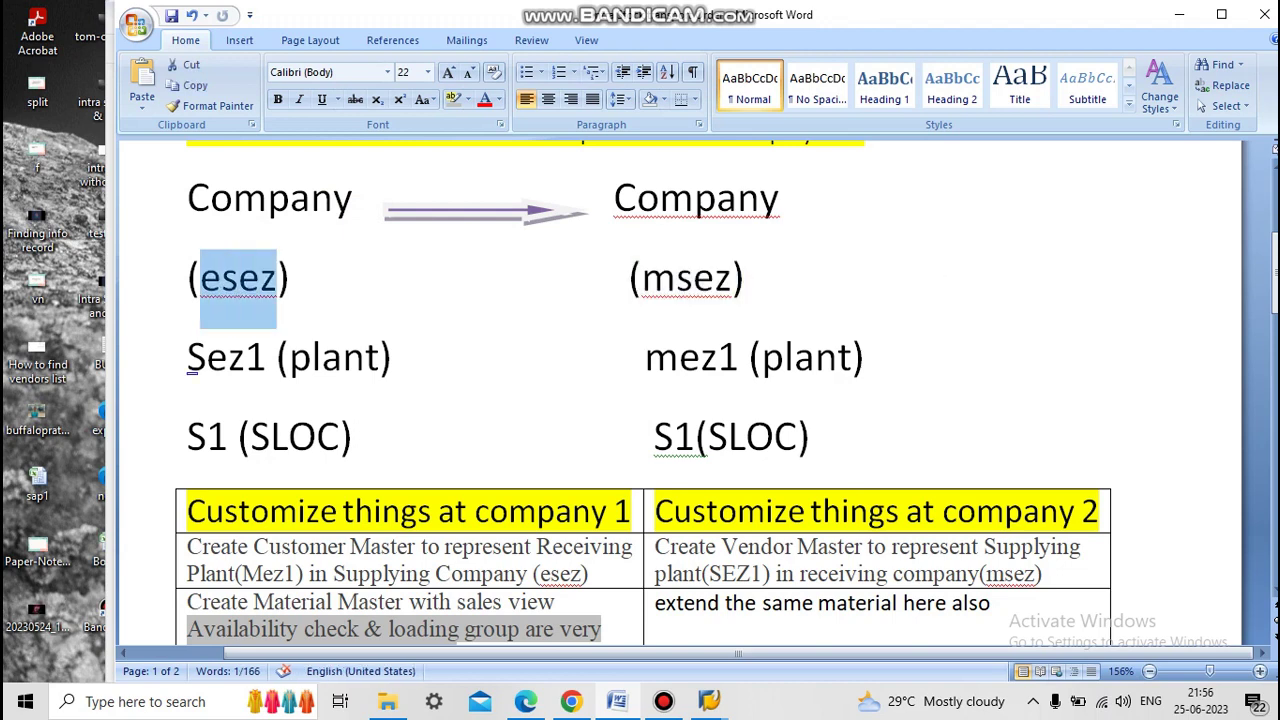
{"action": "left_click_drag", "start_coordinate": [190, 360], "coordinate": [272, 360]}
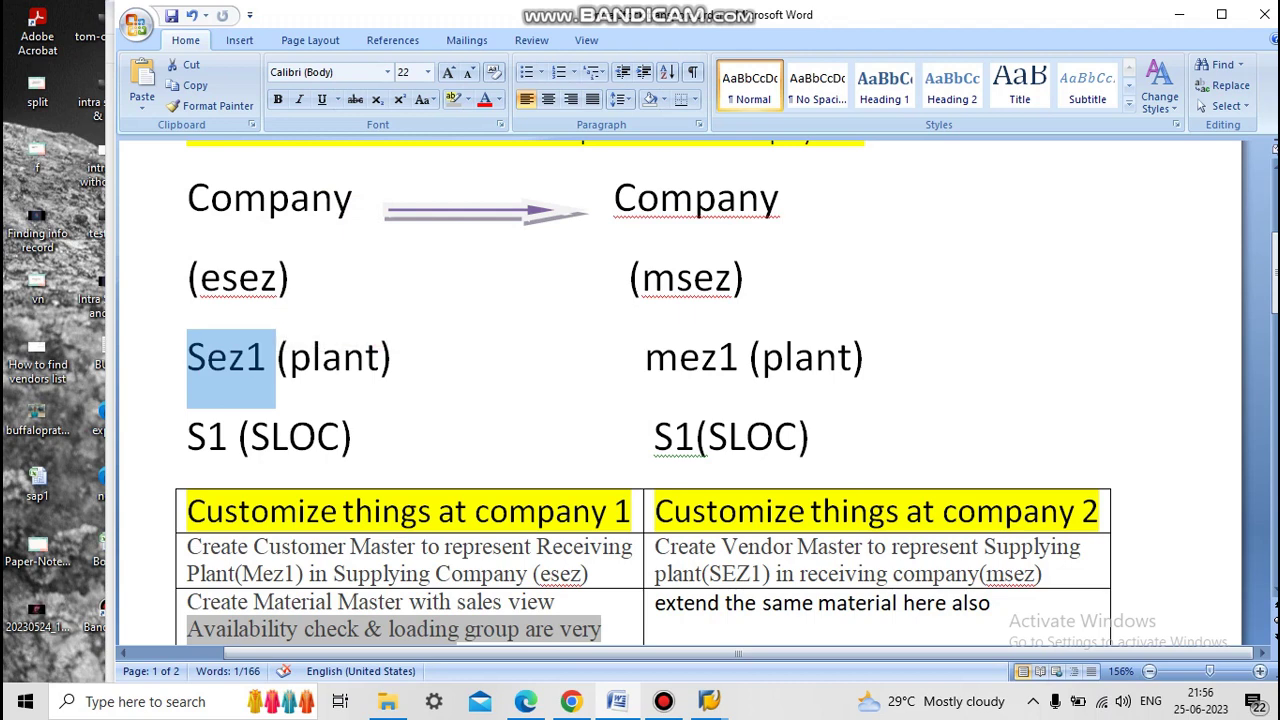
{"action": "left_click_drag", "start_coordinate": [642, 280], "coordinate": [731, 280]}
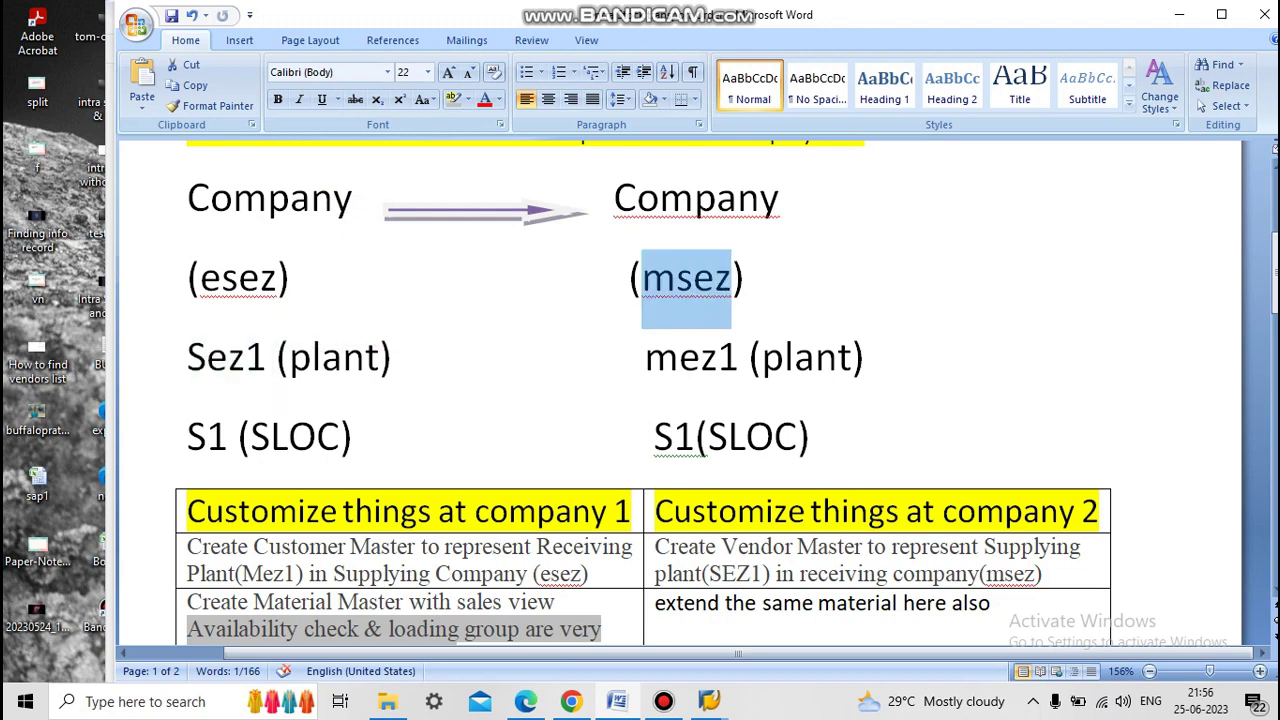
{"action": "left_click_drag", "start_coordinate": [646, 360], "coordinate": [761, 360]}
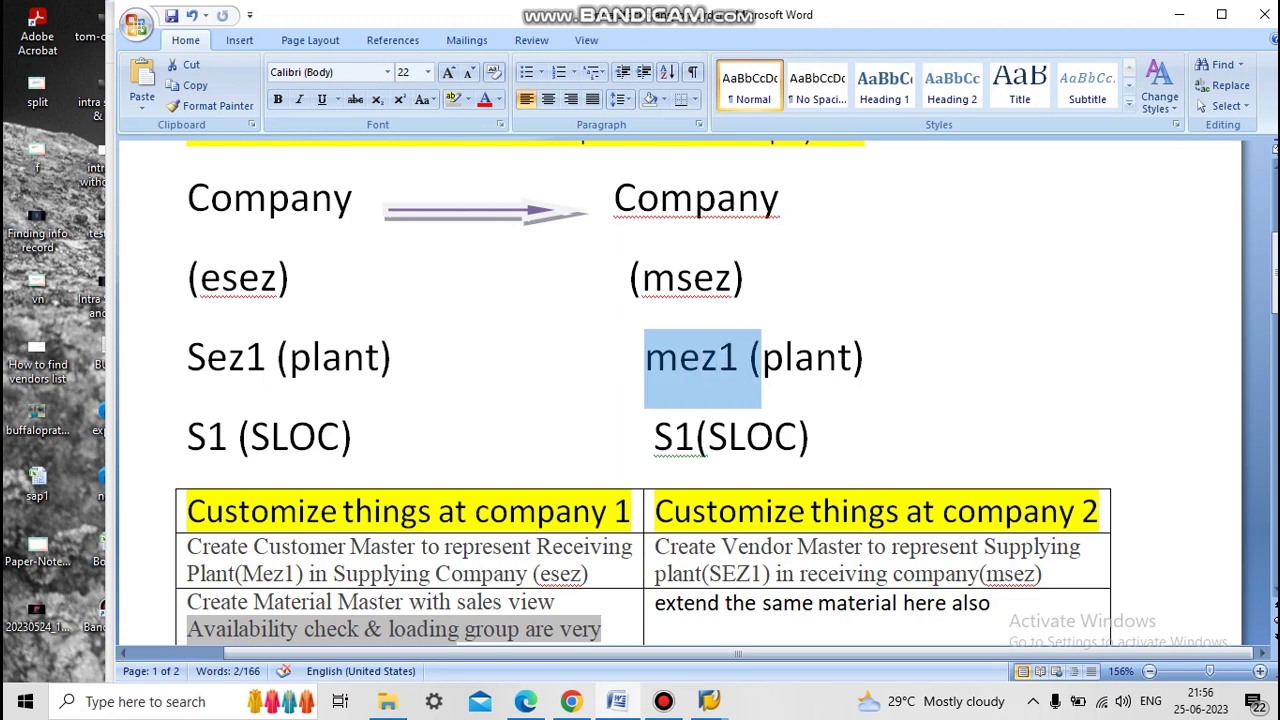
{"action": "left_click_drag", "start_coordinate": [188, 358], "coordinate": [379, 358]}
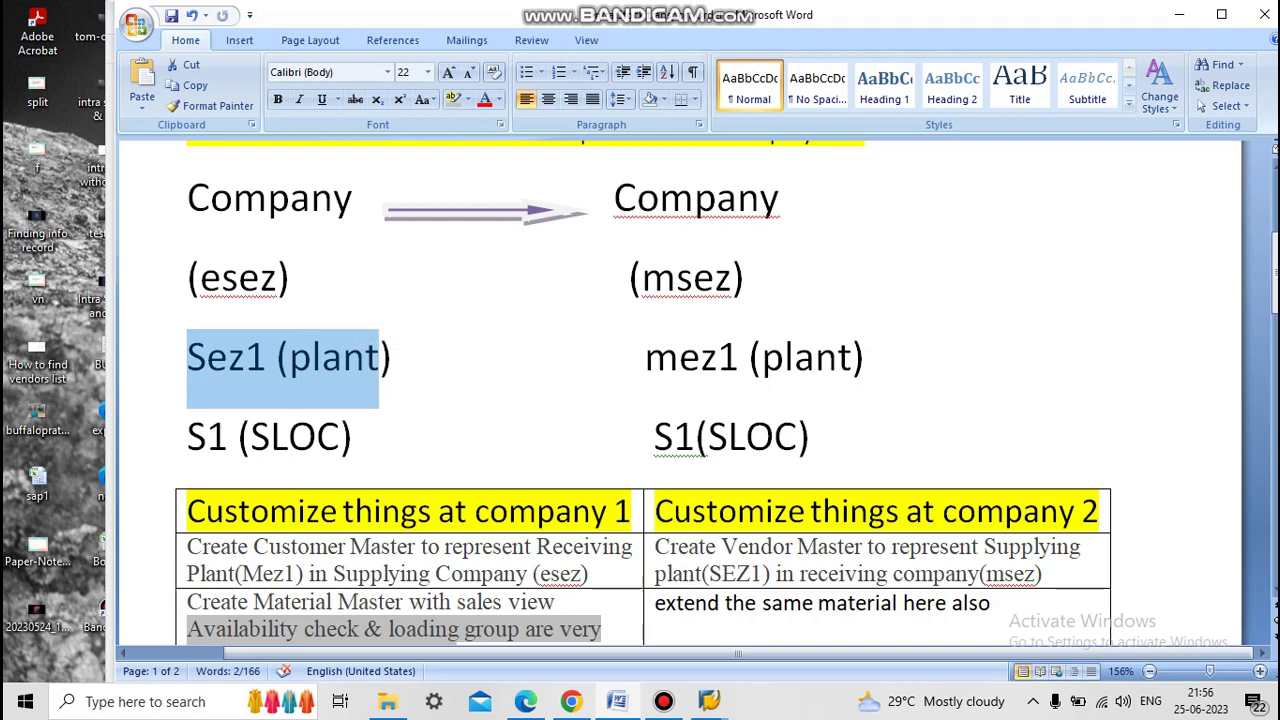
{"action": "left_click_drag", "start_coordinate": [646, 358], "coordinate": [851, 358]}
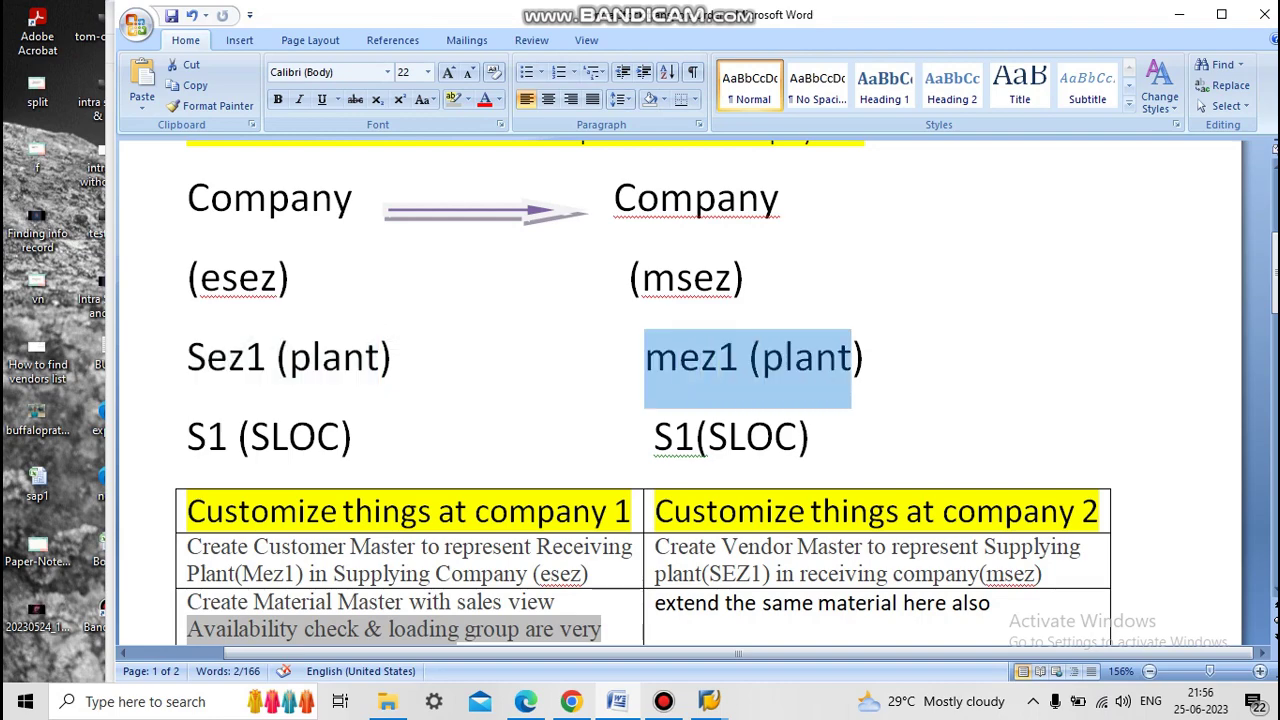
{"action": "scroll", "coordinate": [706, 310], "scroll_direction": "down", "scroll_amount": 2}
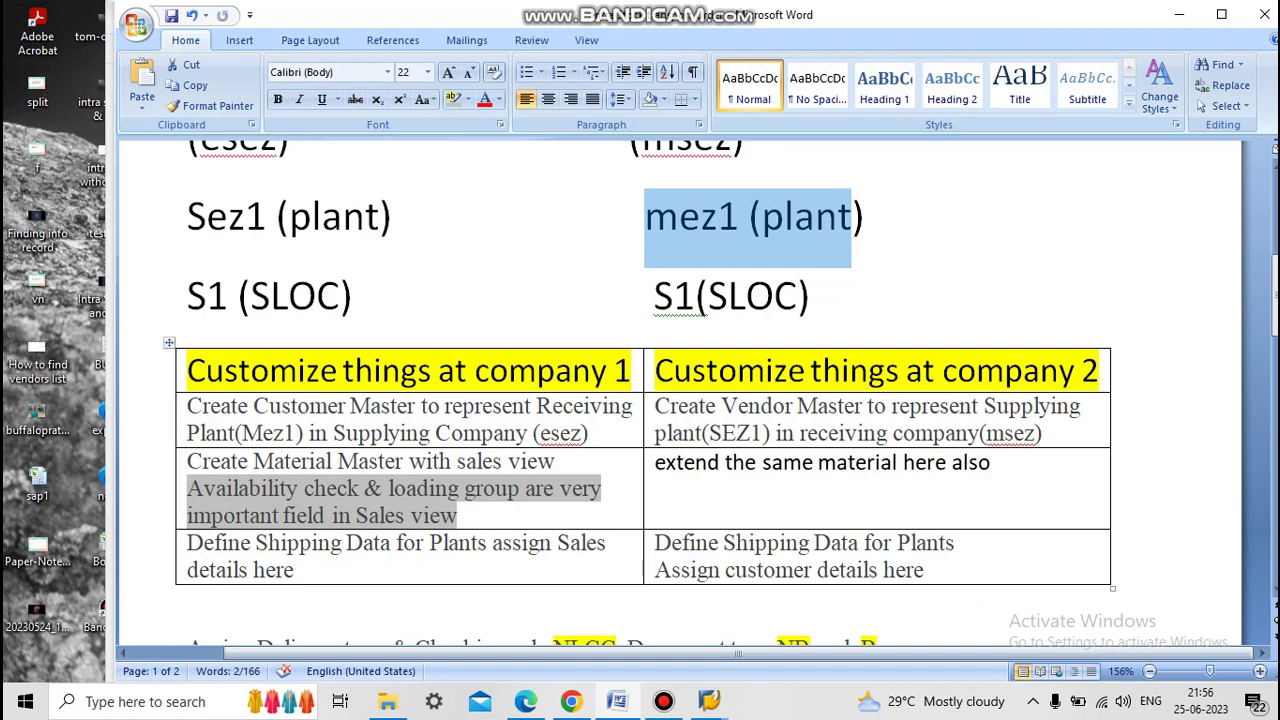
Examine the customization table's customer master requirement for supplying company esez against the company and plant overview.
{"action": "scroll", "coordinate": [706, 305], "scroll_direction": "up", "scroll_amount": 3}
{"action": "left_click_drag", "start_coordinate": [278, 348], "coordinate": [866, 546]}
{"action": "scroll", "coordinate": [628, 352], "scroll_direction": "down", "scroll_amount": 3}
{"action": "scroll", "coordinate": [680, 400], "scroll_direction": "up", "scroll_amount": 2}
{"action": "left_click_drag", "start_coordinate": [642, 280], "coordinate": [745, 280]}
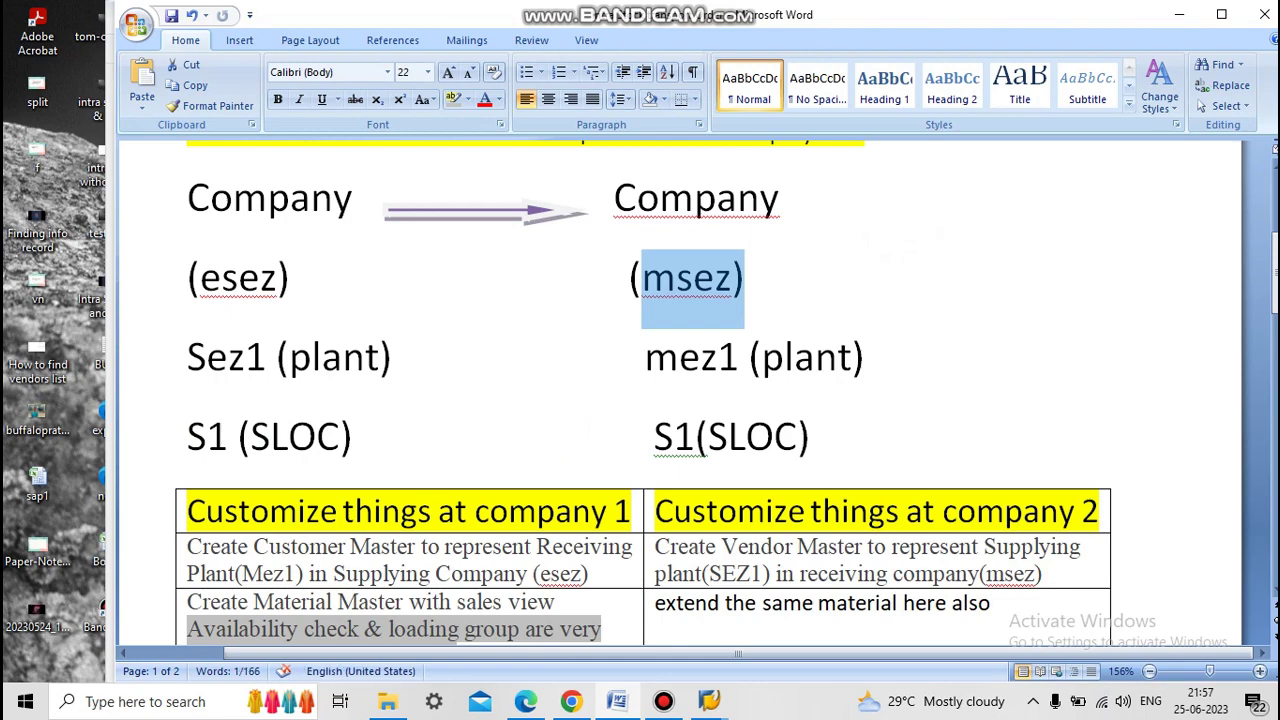
{"action": "scroll", "coordinate": [643, 460], "scroll_direction": "down", "scroll_amount": 2}
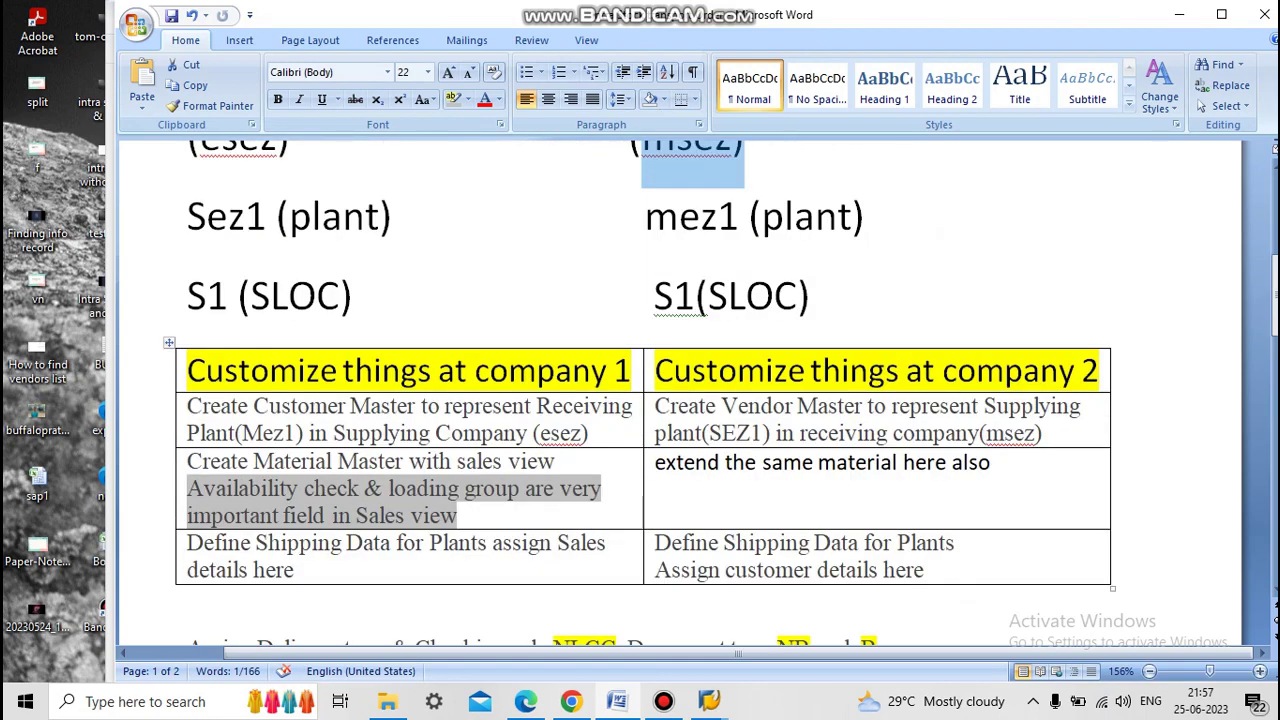
{"action": "left_click_drag", "start_coordinate": [589, 434], "coordinate": [541, 434]}
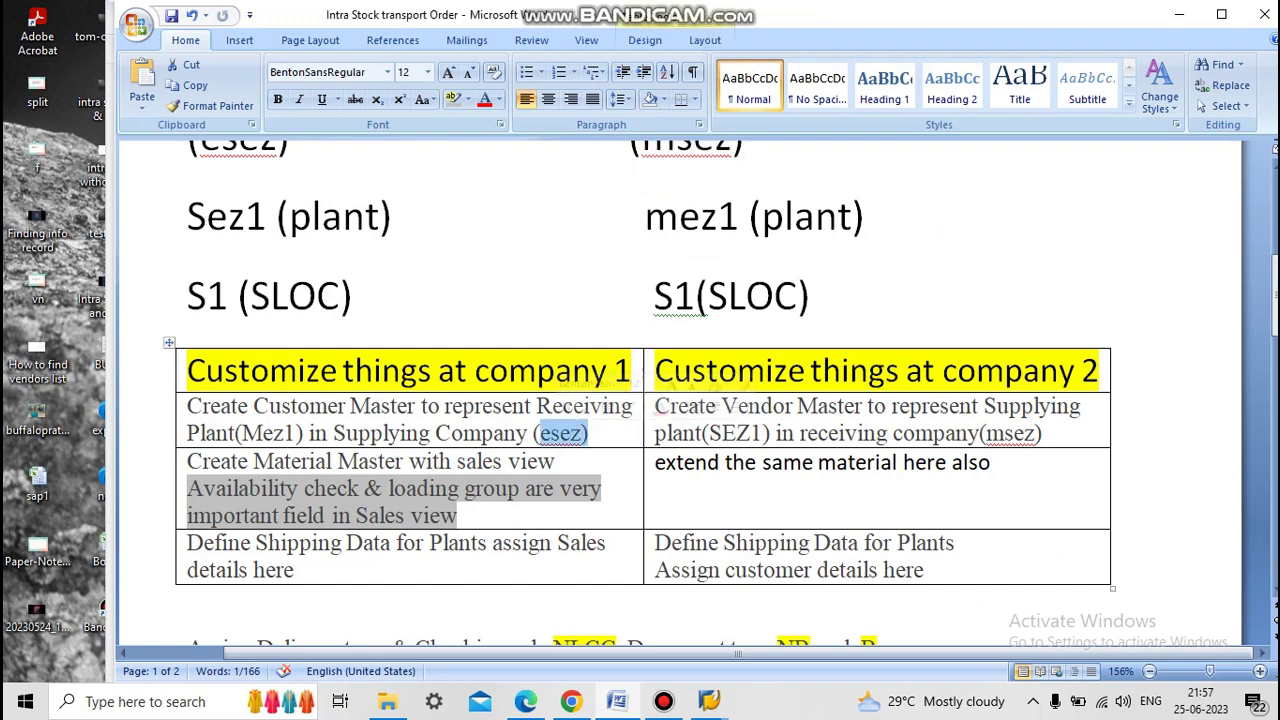
{"action": "left_click", "coordinate": [590, 434]}
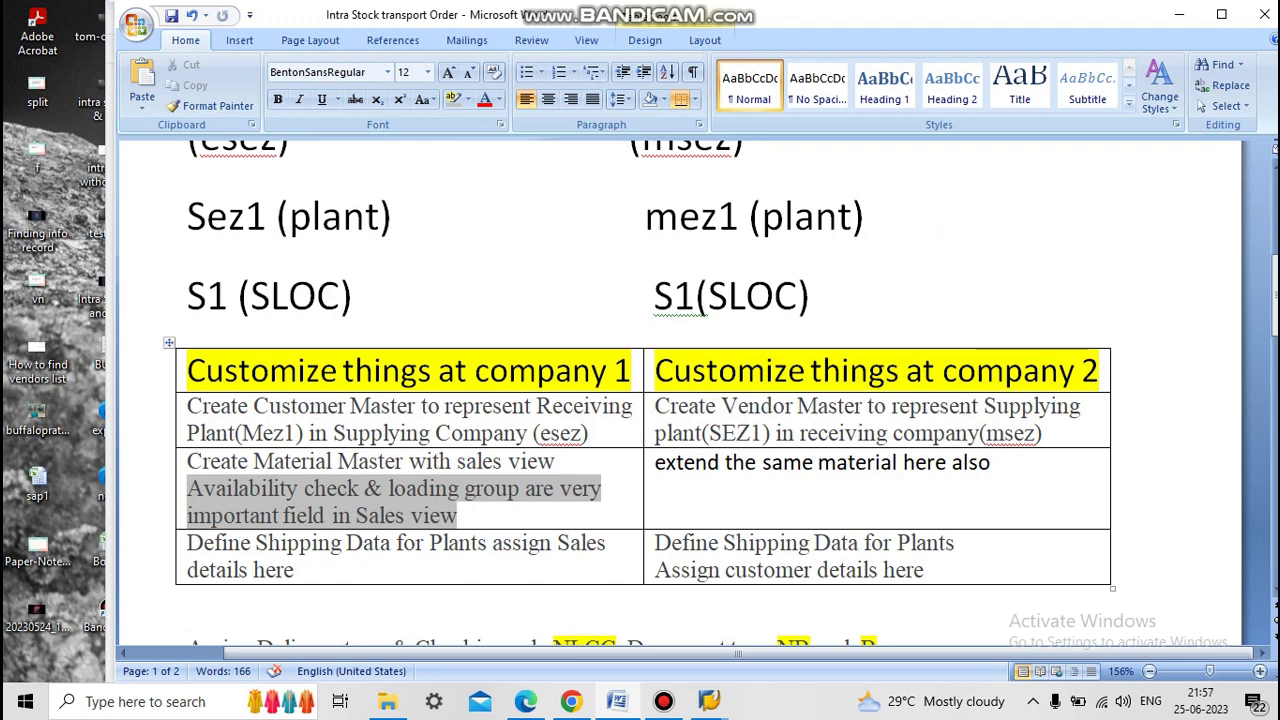
{"action": "scroll", "coordinate": [640, 400], "scroll_direction": "up", "scroll_amount": 1}
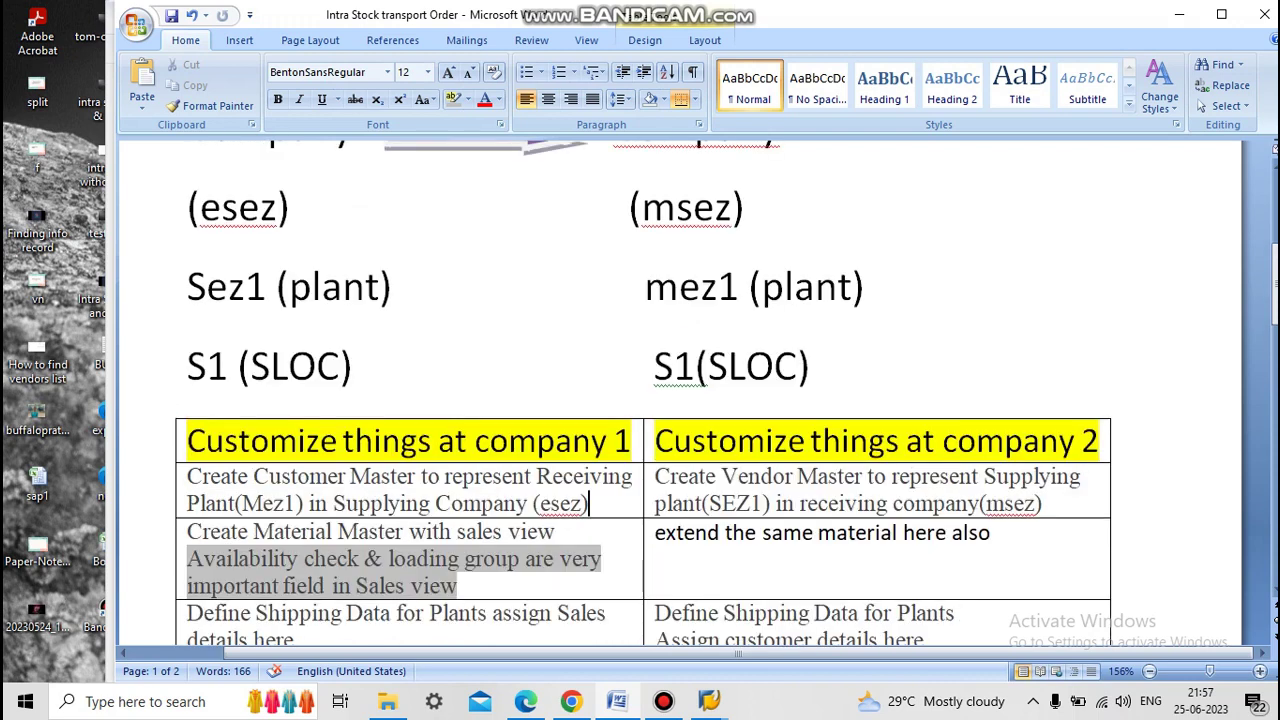
{"action": "left_click_drag", "start_coordinate": [628, 208], "coordinate": [200, 208]}
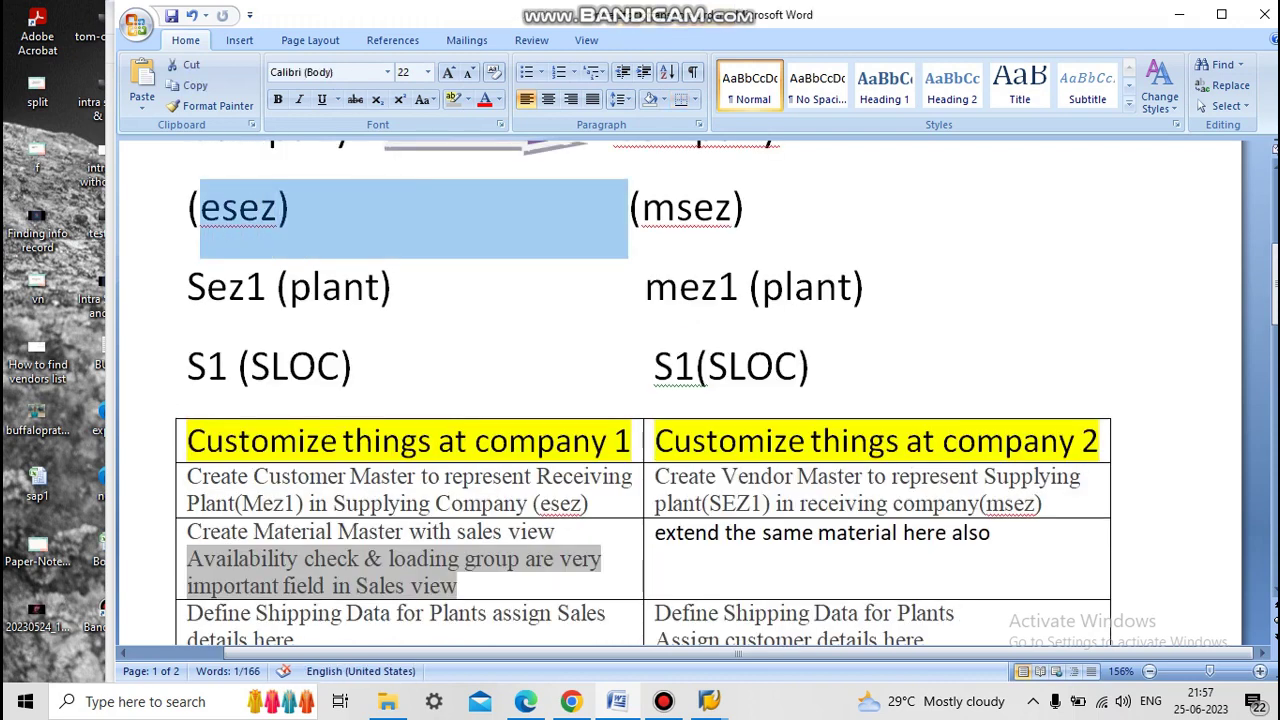
{"action": "left_click", "coordinate": [278, 208]}
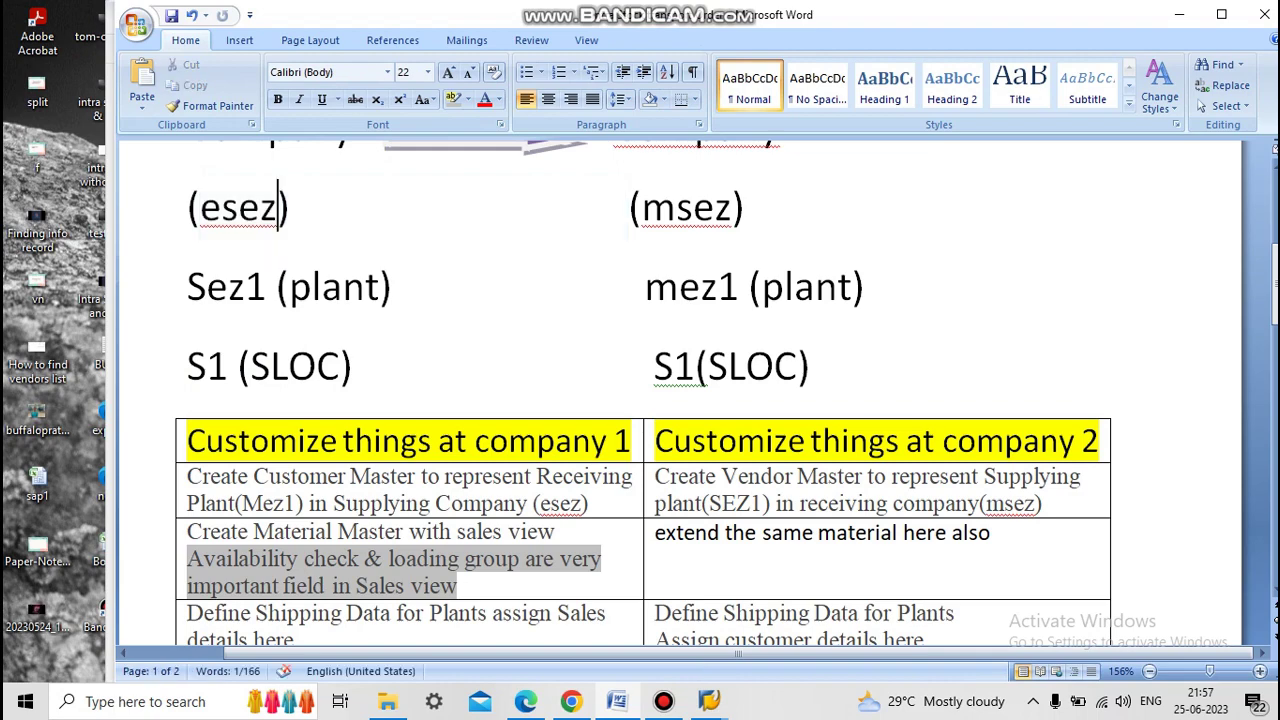
{"action": "left_click_drag", "start_coordinate": [308, 210], "coordinate": [192, 210]}
{"action": "left_click", "coordinate": [393, 288]}
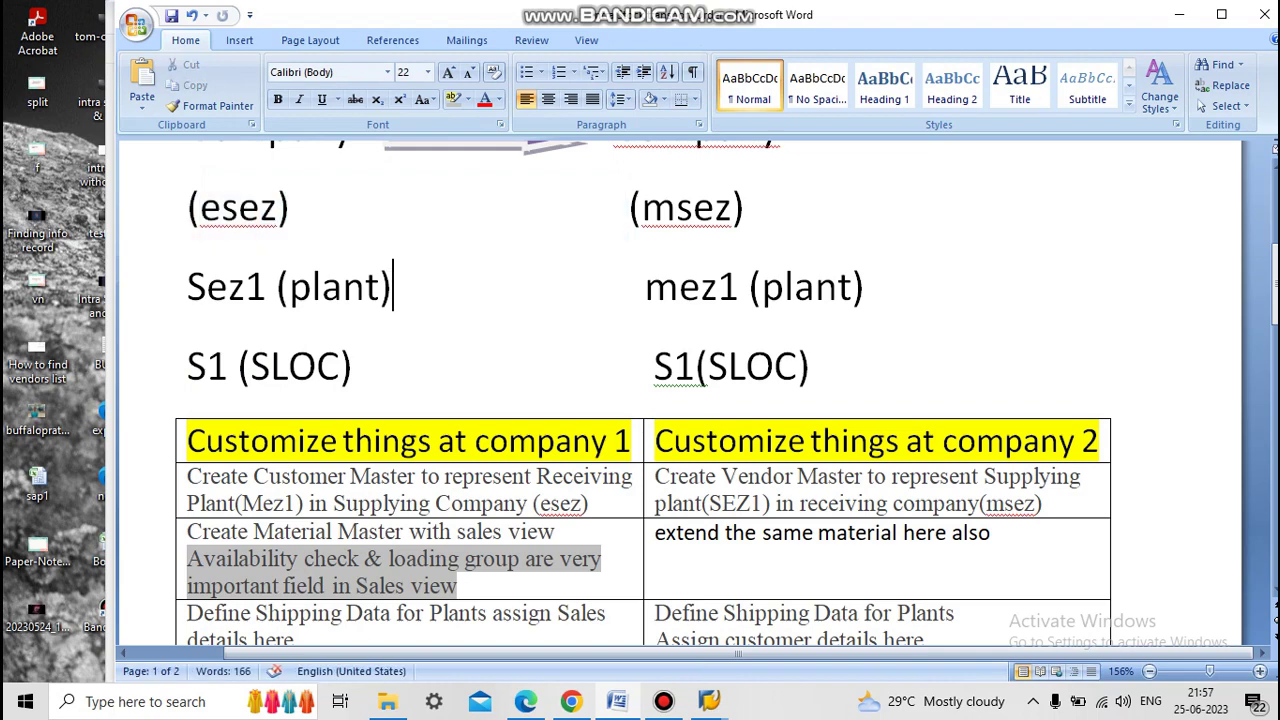
{"action": "scroll", "coordinate": [640, 400], "scroll_direction": "down", "scroll_amount": 1}
{"action": "scroll", "coordinate": [640, 400], "scroll_direction": "down", "scroll_amount": 1}
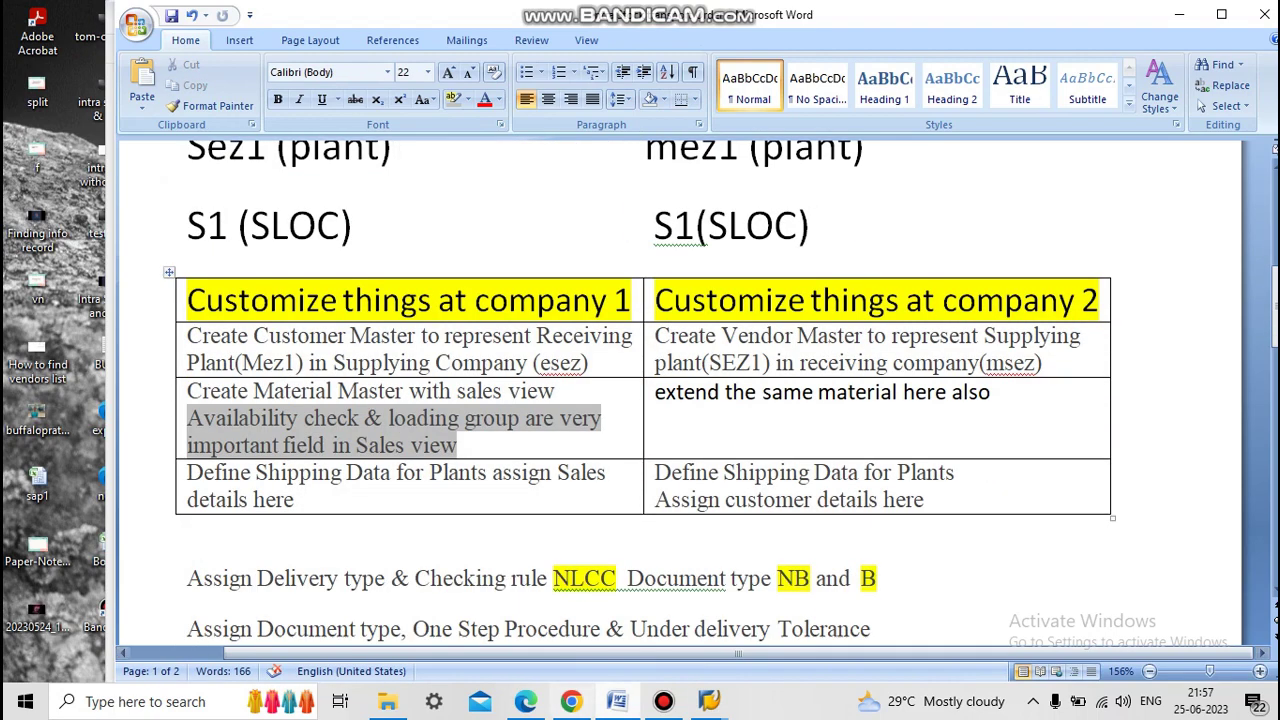
Switch to SAP and start the customer creation transaction xd01.
{"action": "left_click", "coordinate": [709, 701]}
{"action": "left_click", "coordinate": [868, 607]}
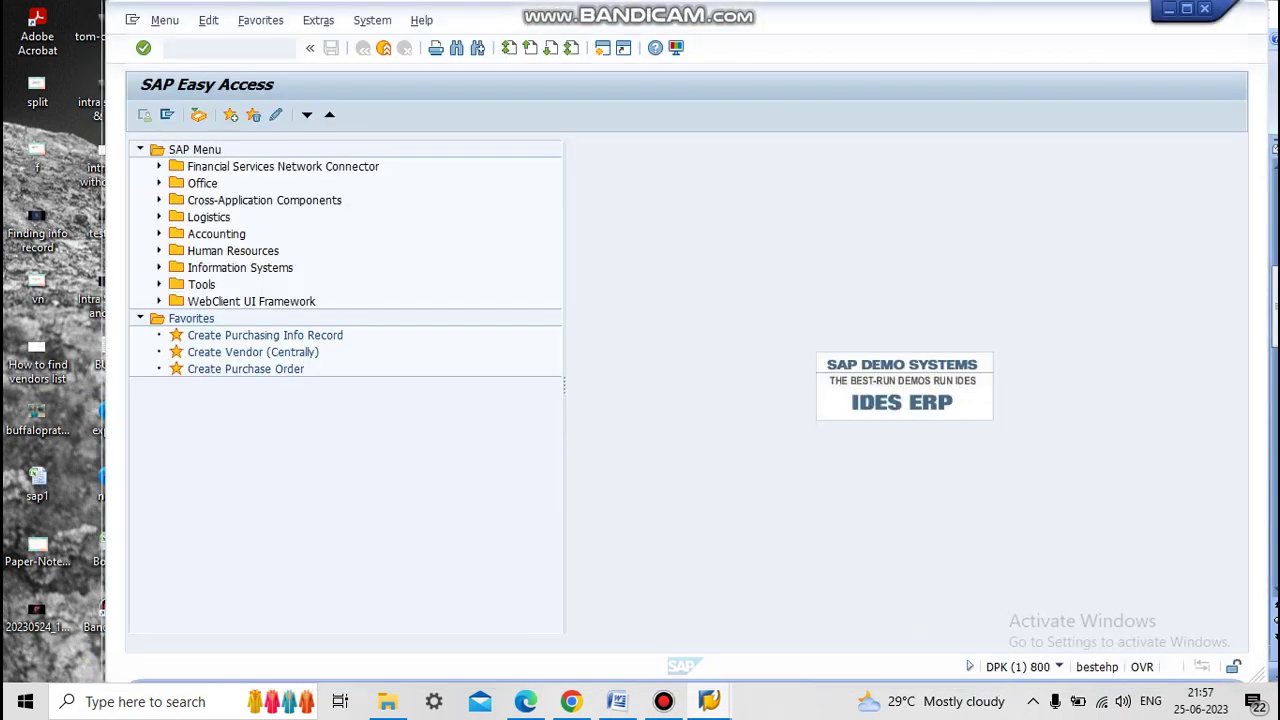
{"action": "type", "text": "xd01"}
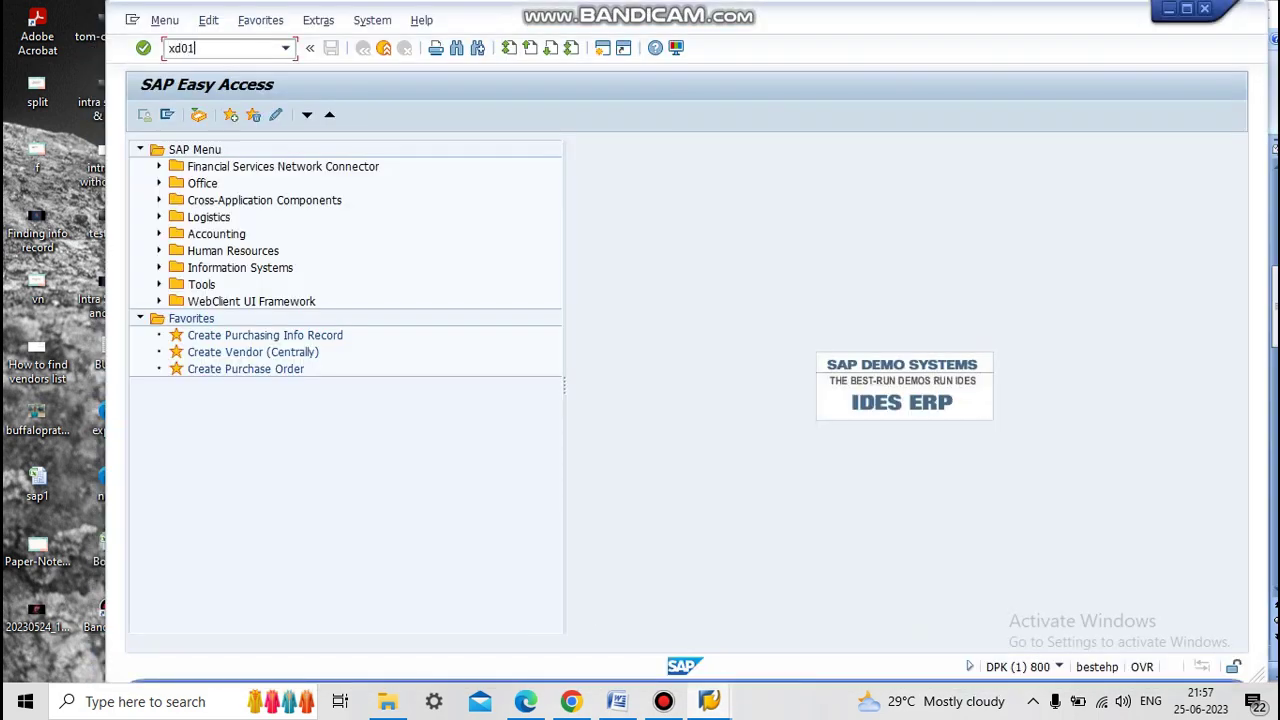
{"action": "key", "text": "Return"}
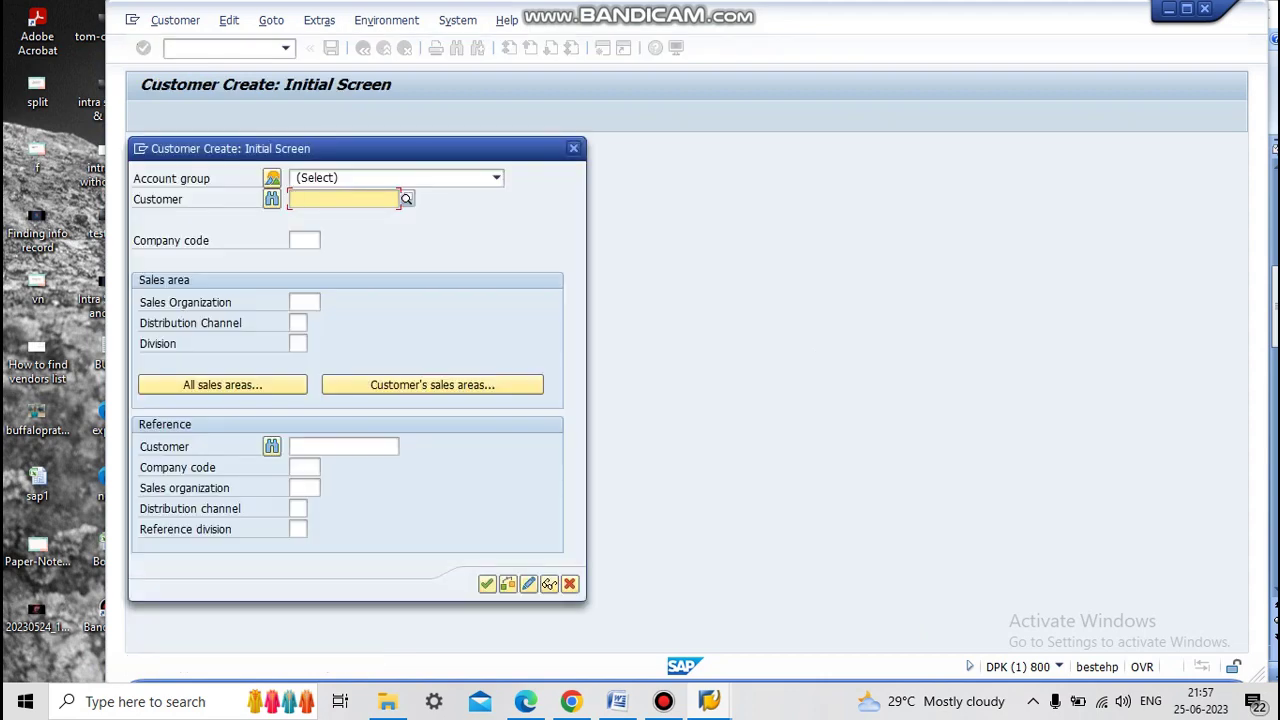
Recheck the customer master row in the Word notes and set the new customer's account group in SAP to ZAG2 Sold-to party CRM ---> R/3.
{"action": "left_click", "coordinate": [617, 701]}
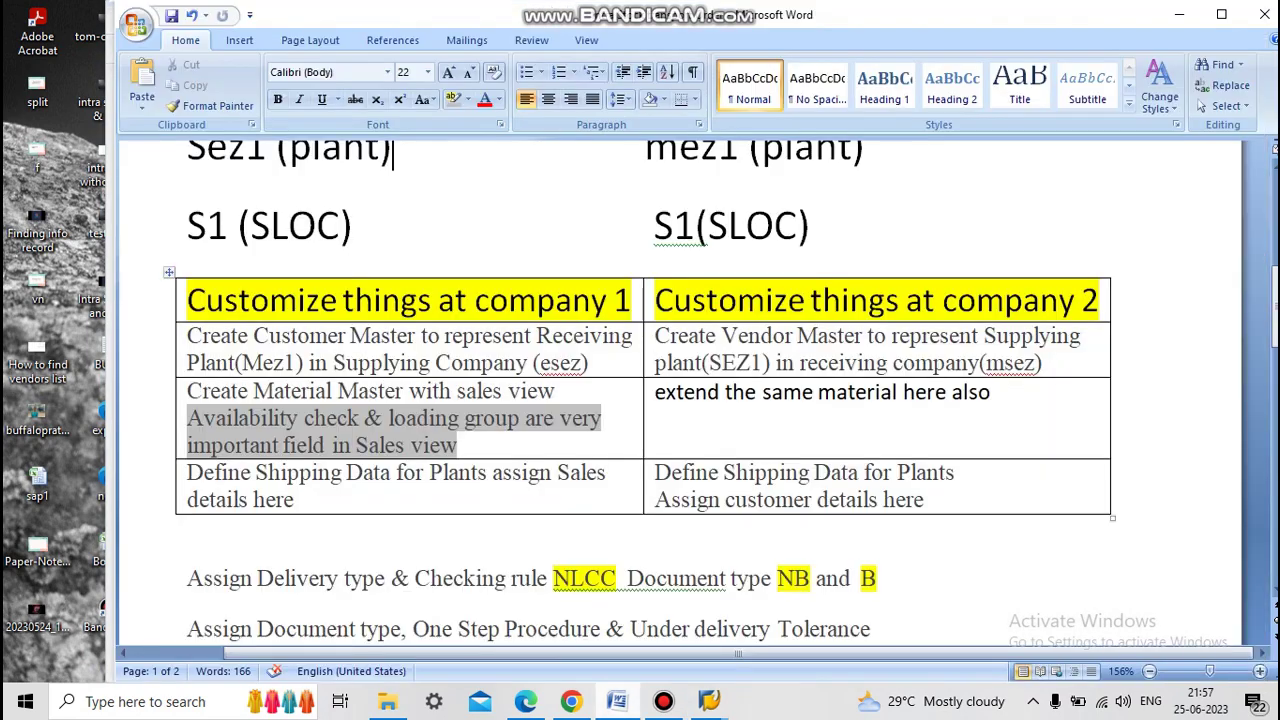
{"action": "scroll", "coordinate": [640, 400], "scroll_direction": "up", "scroll_amount": 1}
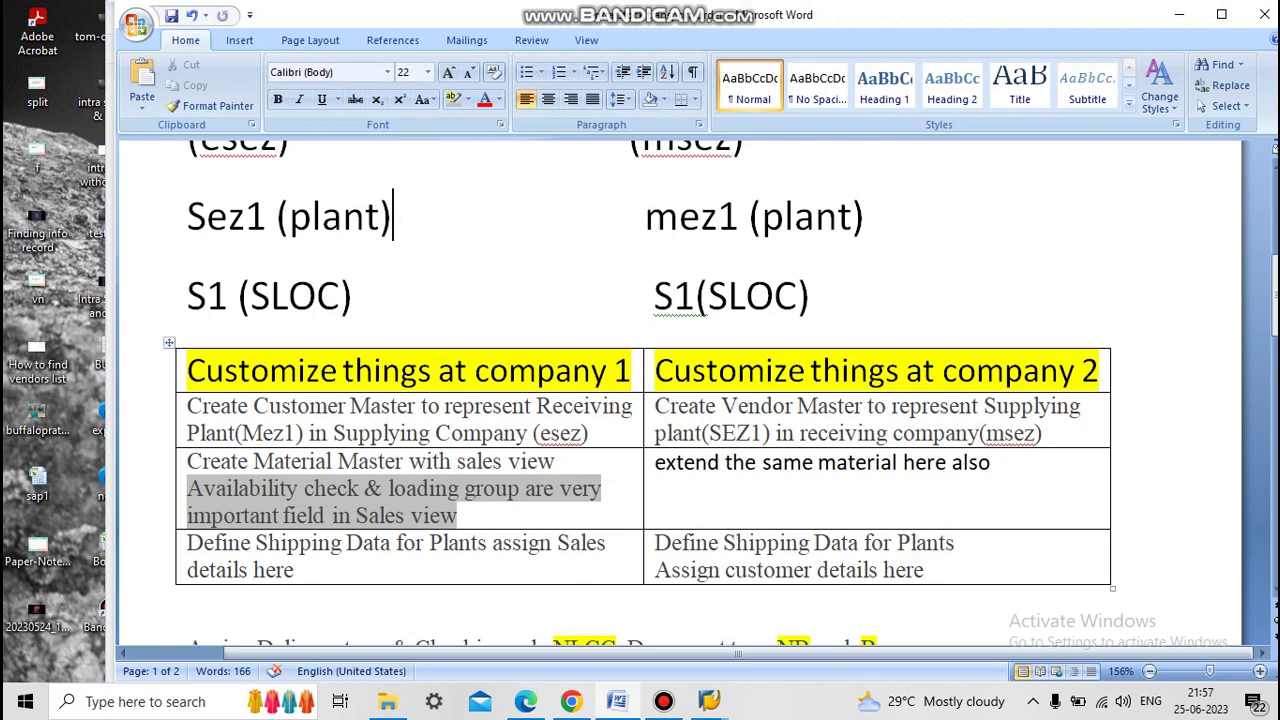
{"action": "left_click_drag", "start_coordinate": [362, 433], "coordinate": [582, 433]}
{"action": "left_click", "coordinate": [571, 433]}
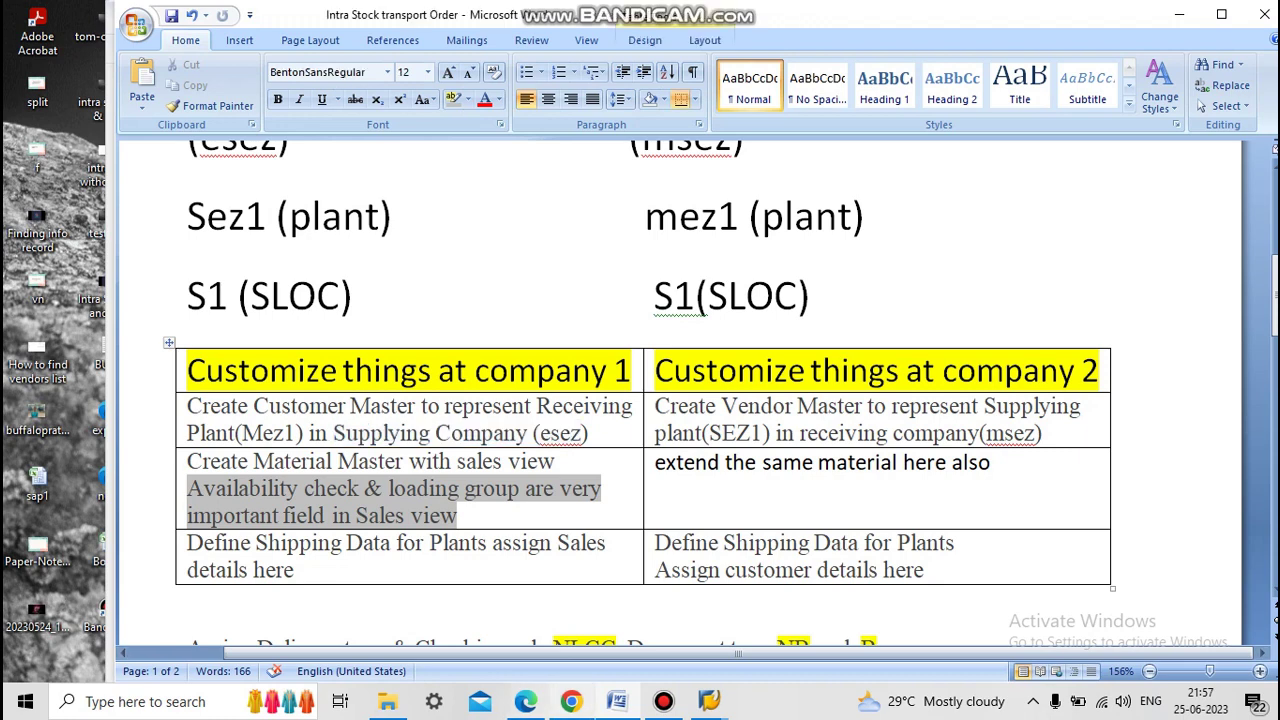
{"action": "mouse_move", "coordinate": [709, 701]}
{"action": "left_click", "coordinate": [866, 600]}
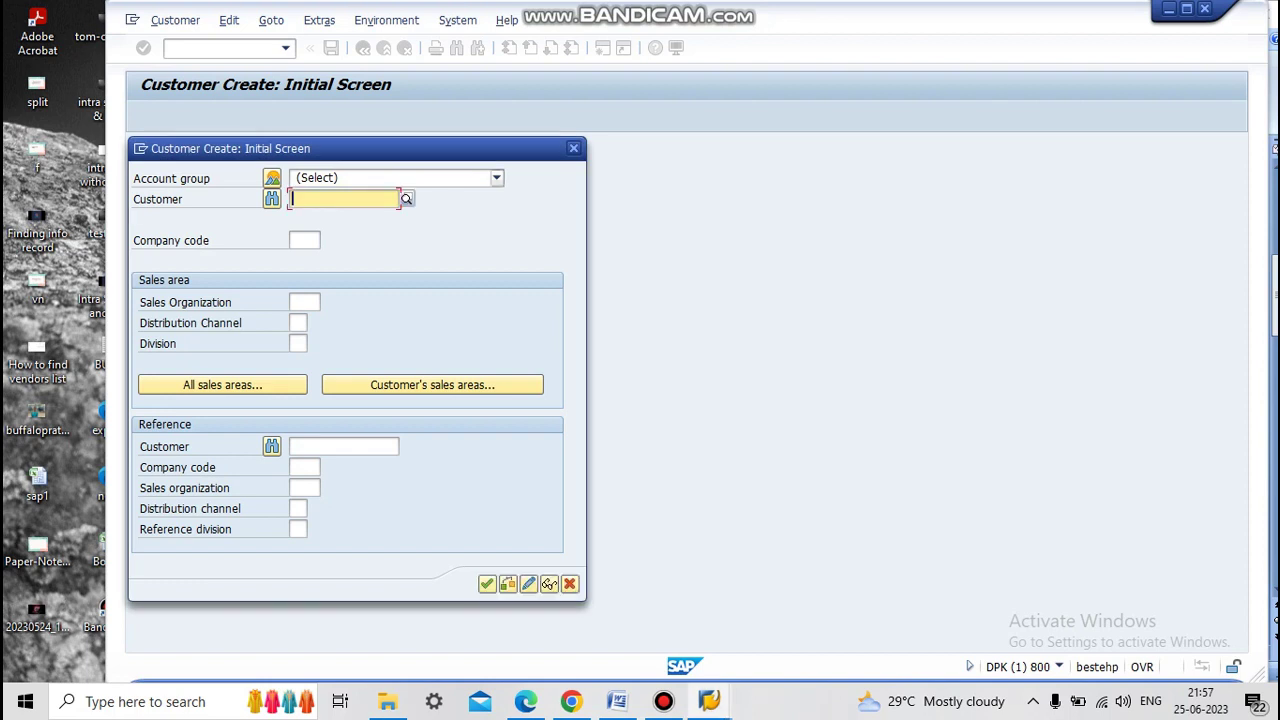
{"action": "left_click", "coordinate": [496, 178]}
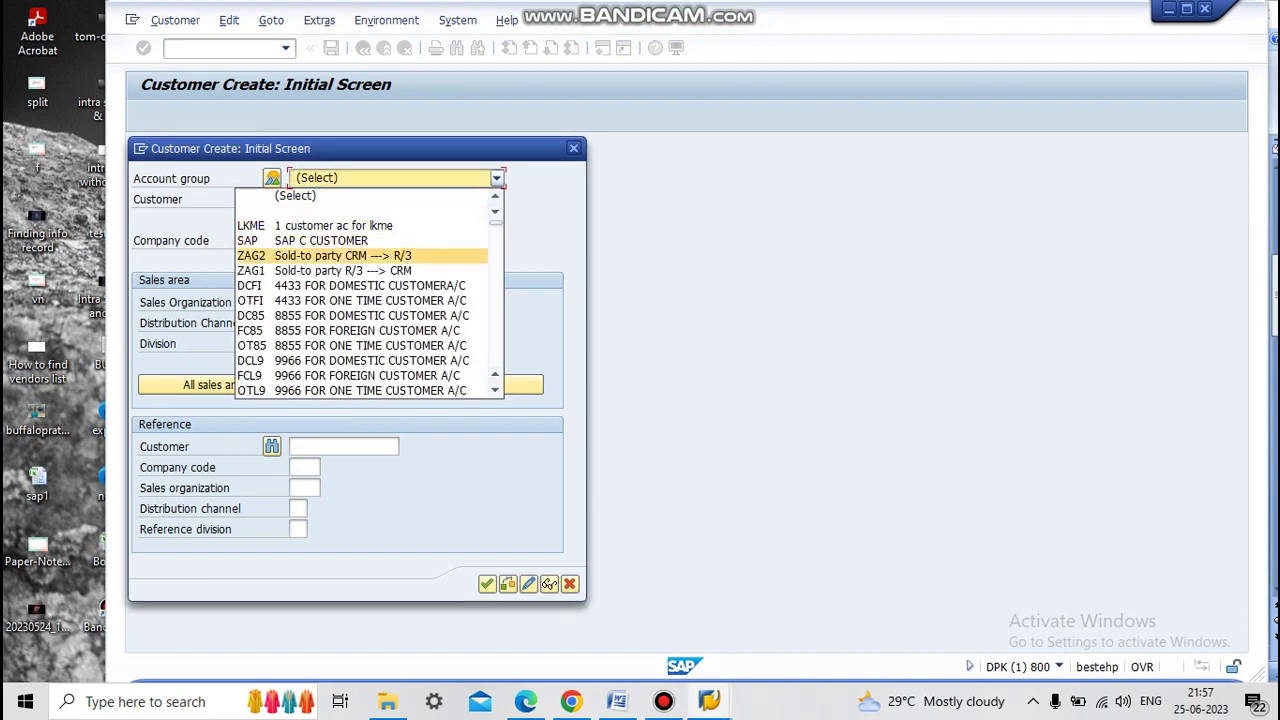
{"action": "left_click", "coordinate": [342, 255]}
{"action": "left_click", "coordinate": [304, 240]}
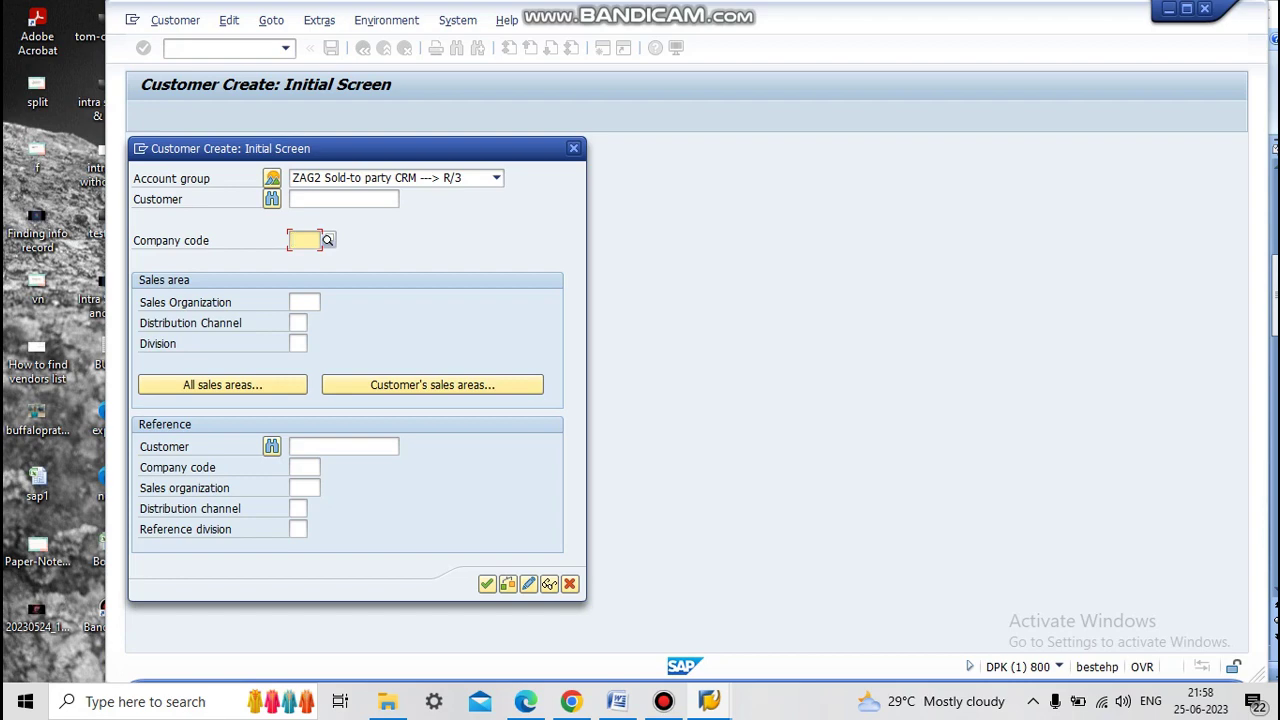
{"action": "type", "text": "esez"}
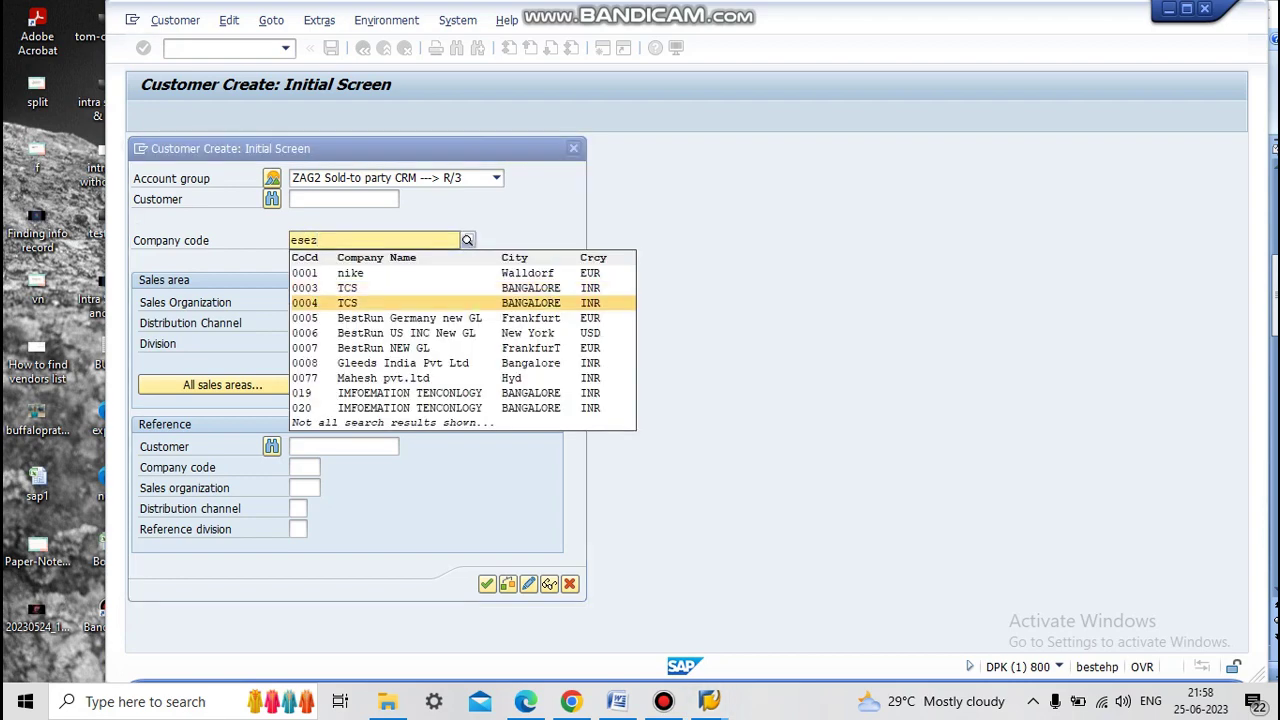
{"action": "key", "text": "Return"}
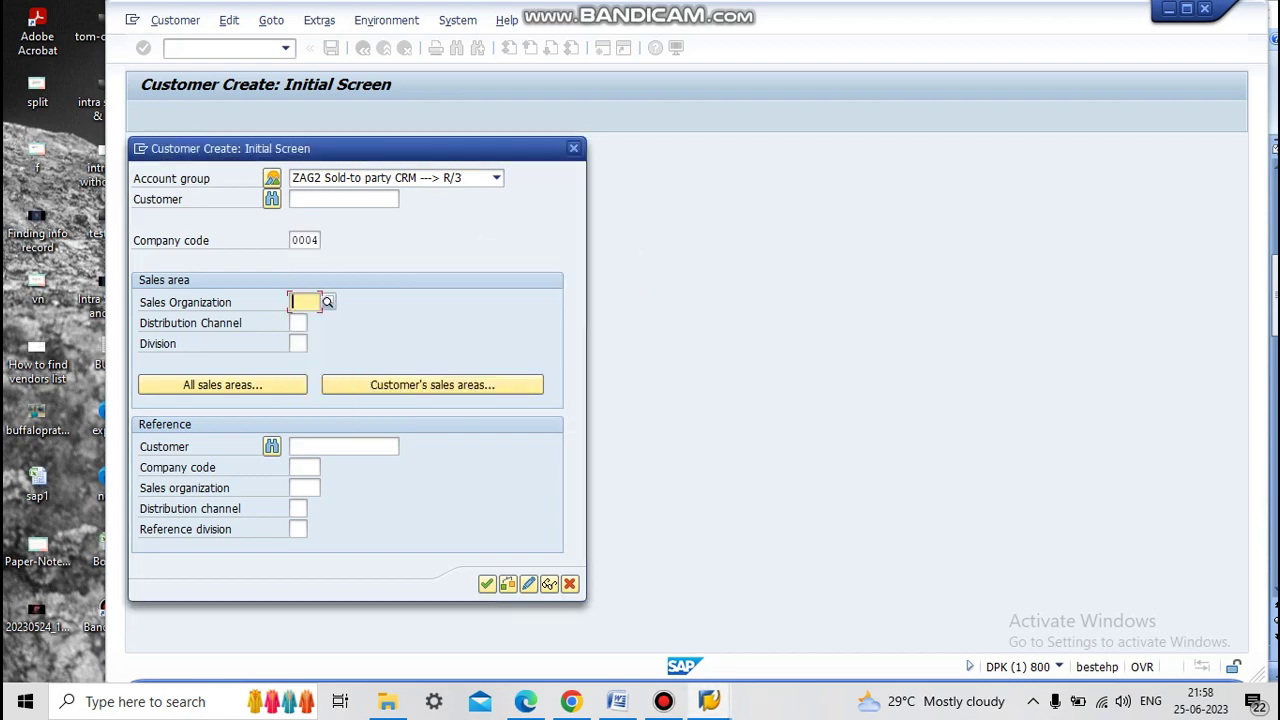
{"action": "left_click", "coordinate": [316, 240]}
{"action": "key", "text": "BackSpace"}
{"action": "key", "text": "BackSpace"}
{"action": "key", "text": "BackSpace"}
{"action": "key", "text": "BackSpace"}
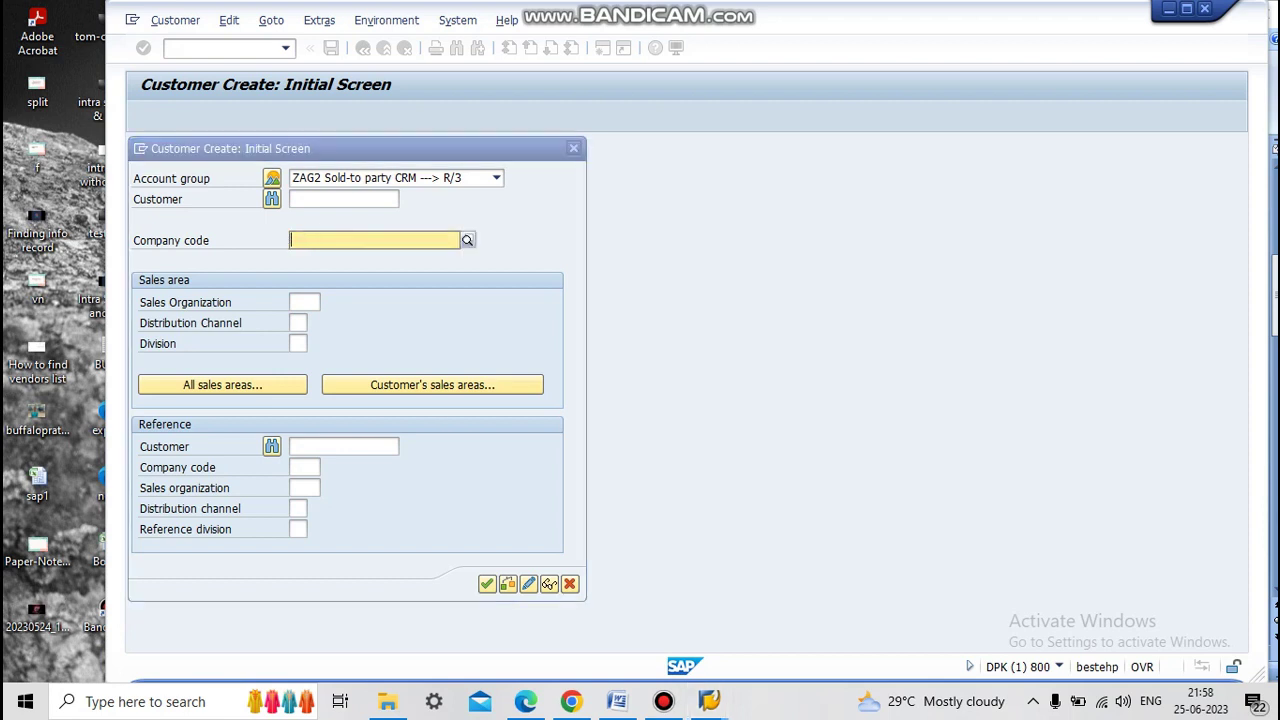
Set the new customer's company code to esez and its sales area to sales organization mtvz, distribution channel 01, division 00.
{"action": "type", "text": "esez"}
{"action": "key", "text": "Tab"}
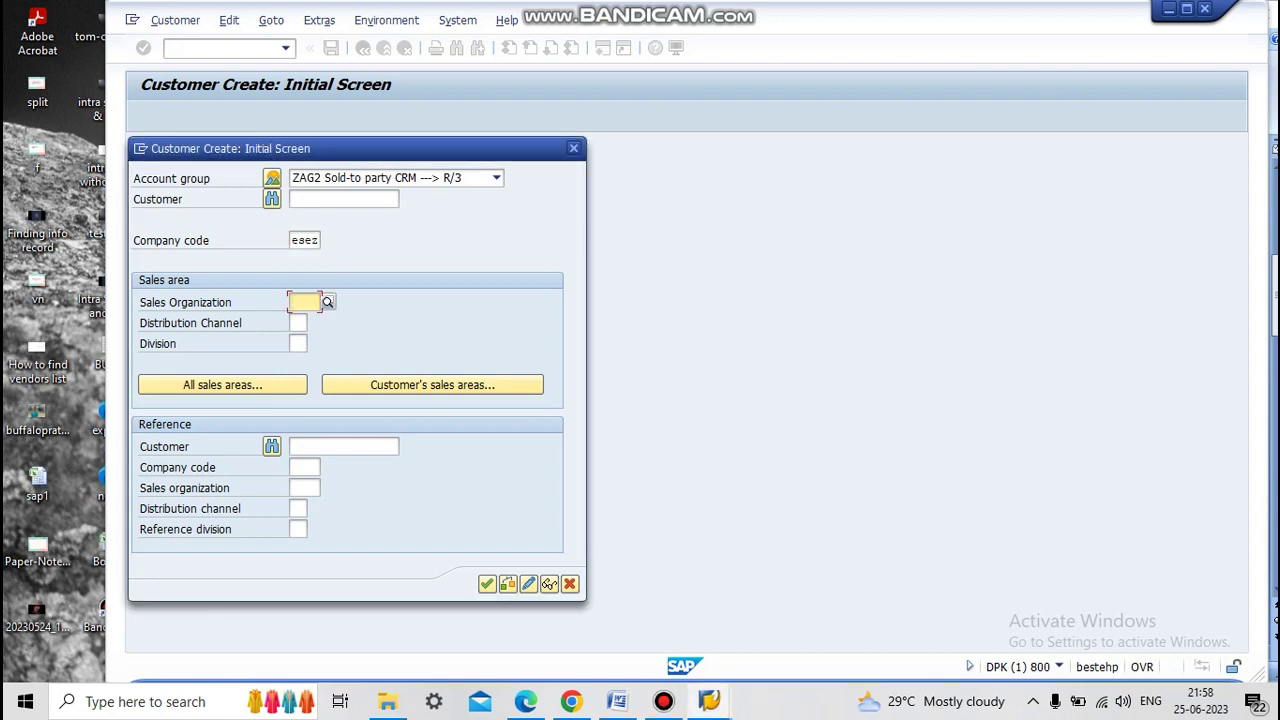
{"action": "type", "text": "mtvz"}
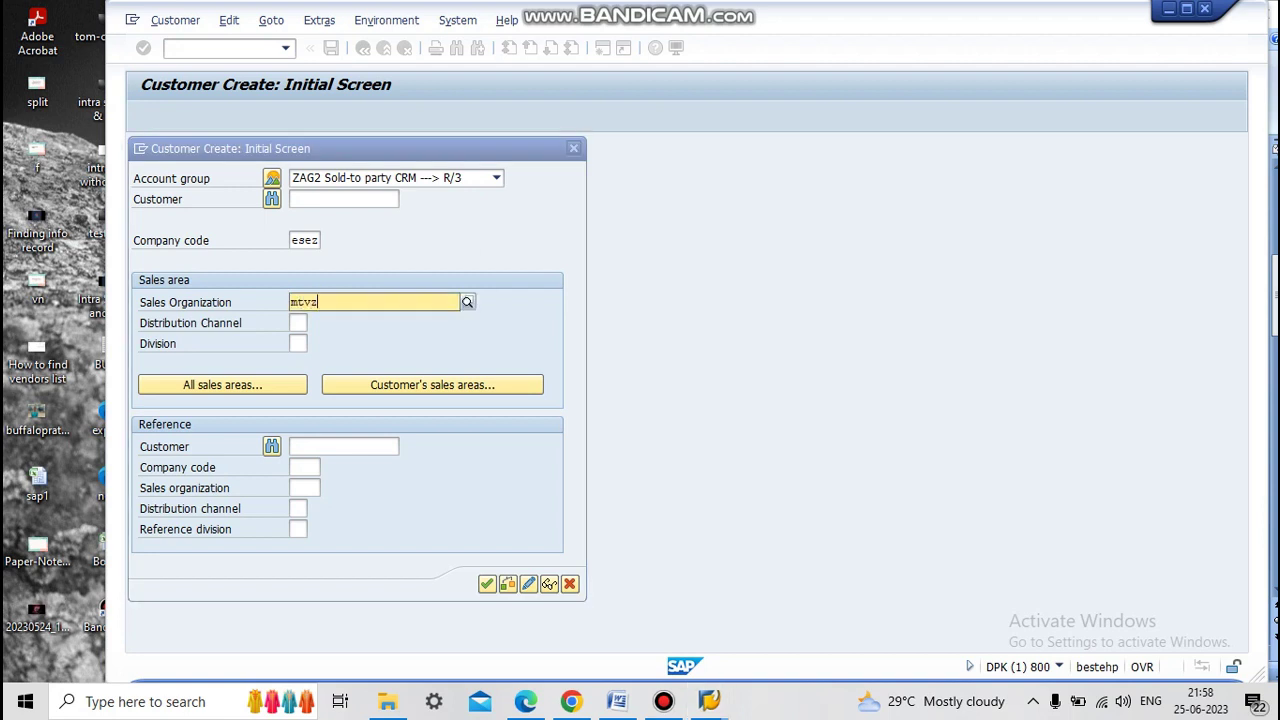
{"action": "key", "text": "Tab"}
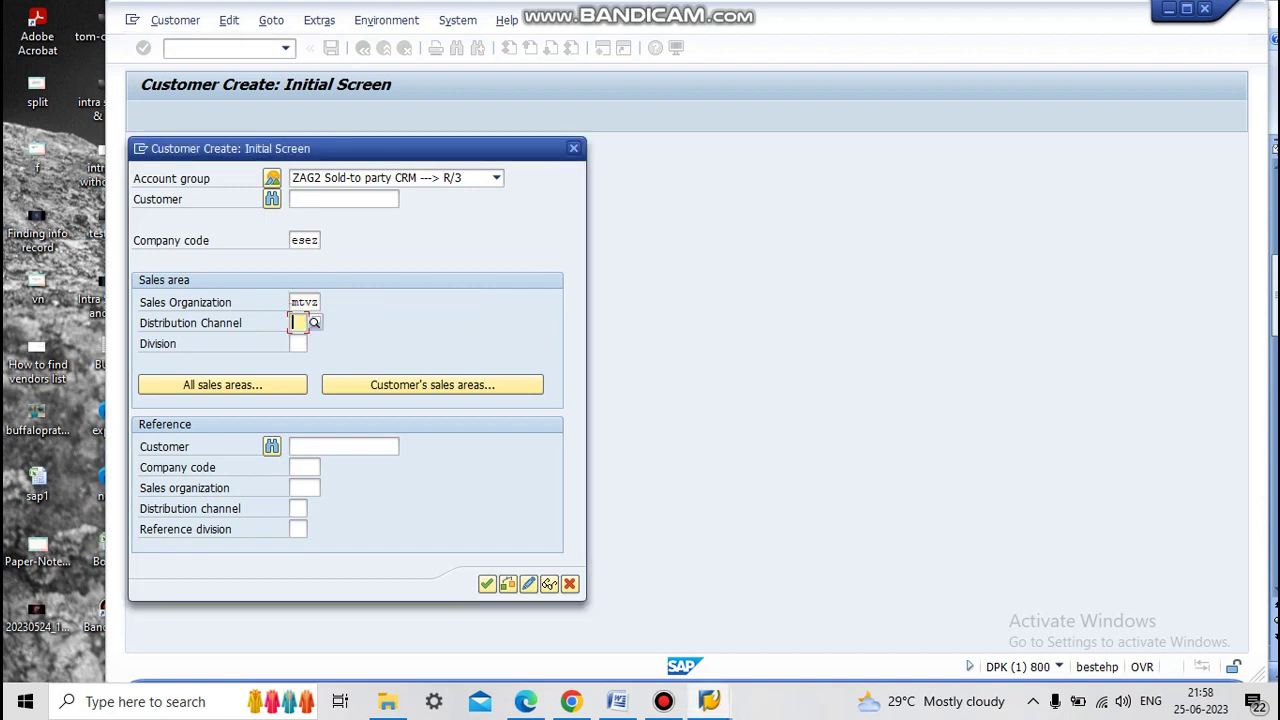
{"action": "type", "text": "01"}
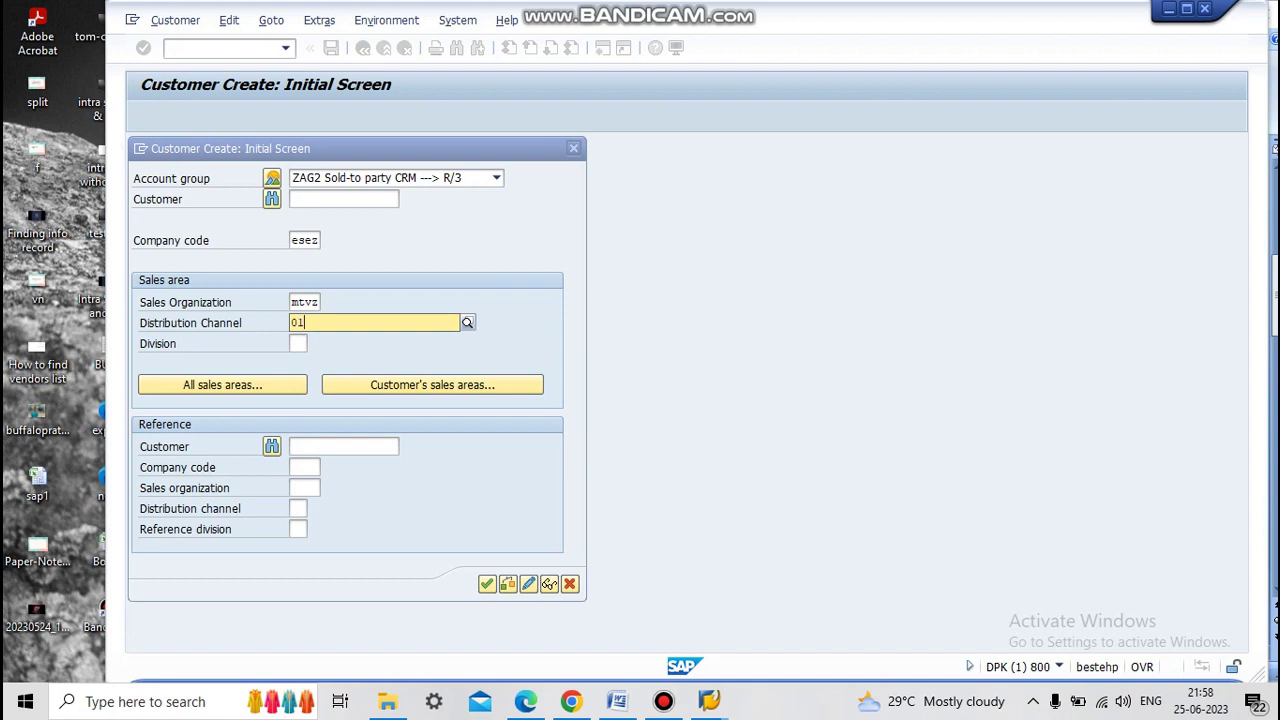
{"action": "key", "text": "Tab"}
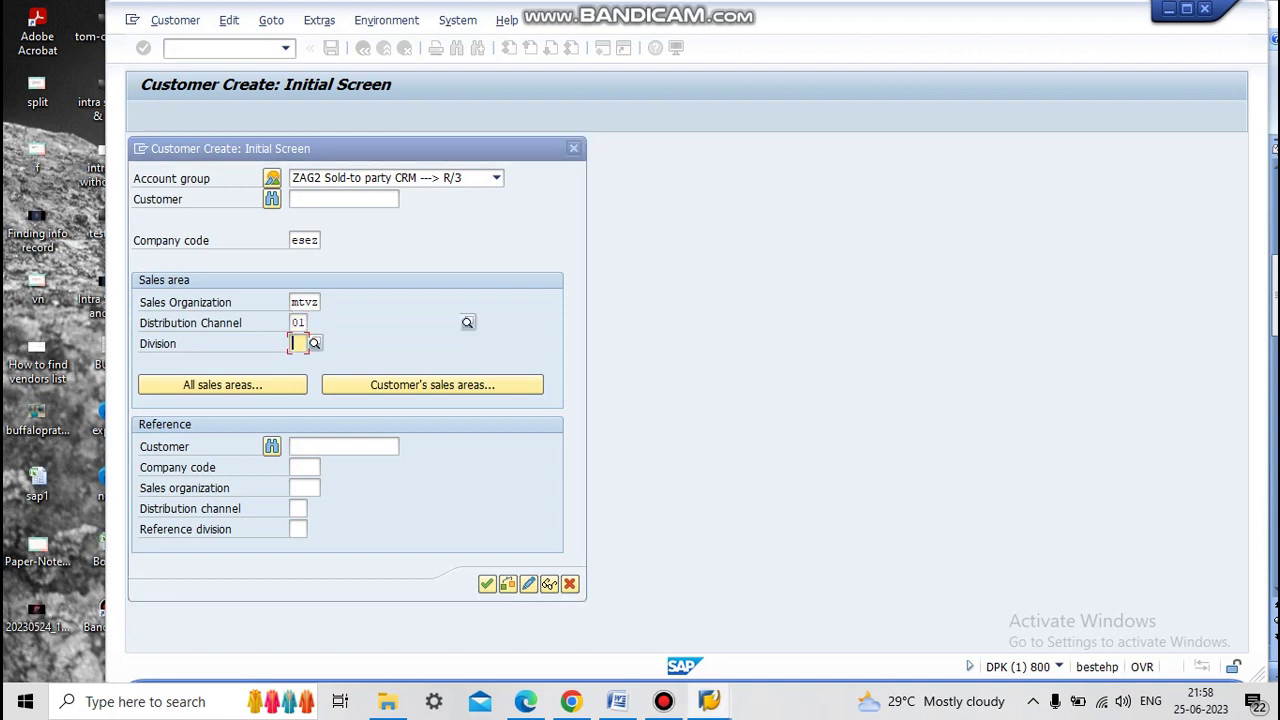
{"action": "type", "text": "00"}
{"action": "key", "text": "Tab"}
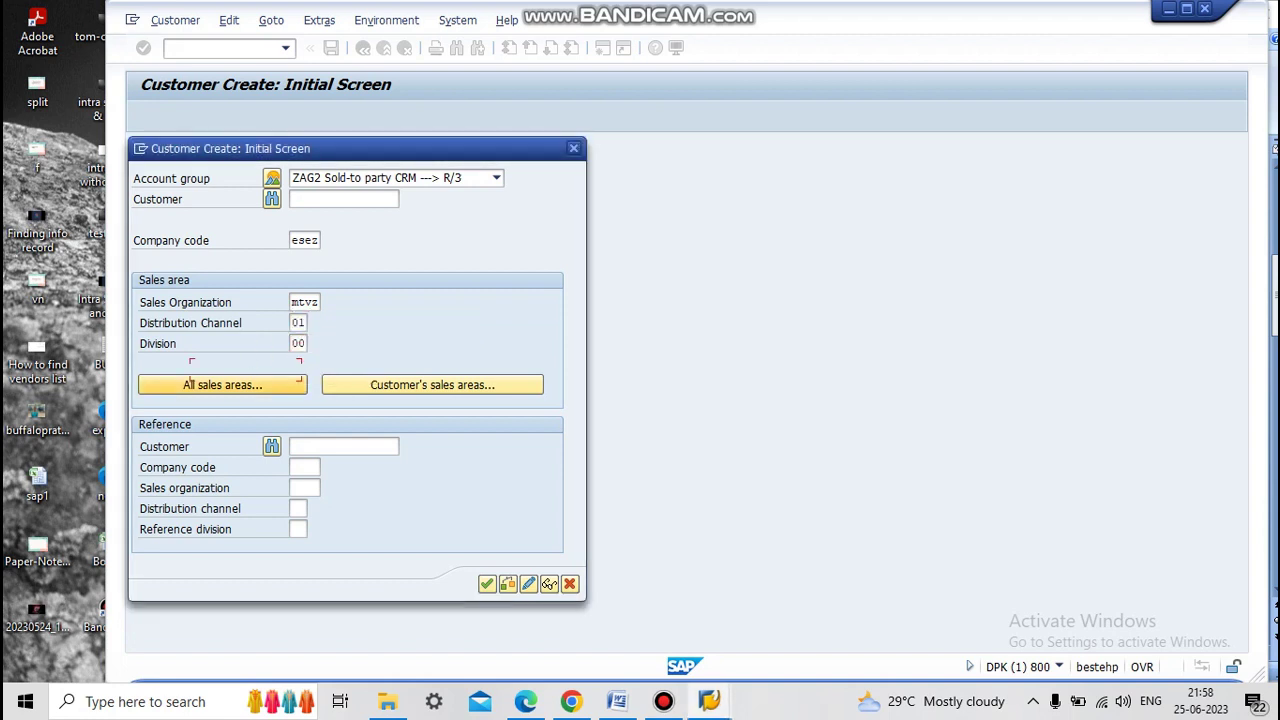
Find MTVZ with General Trade channel 01 and division 00 among all sales areas, select it, and continue to the customer's general data.
{"action": "key", "text": "Return"}
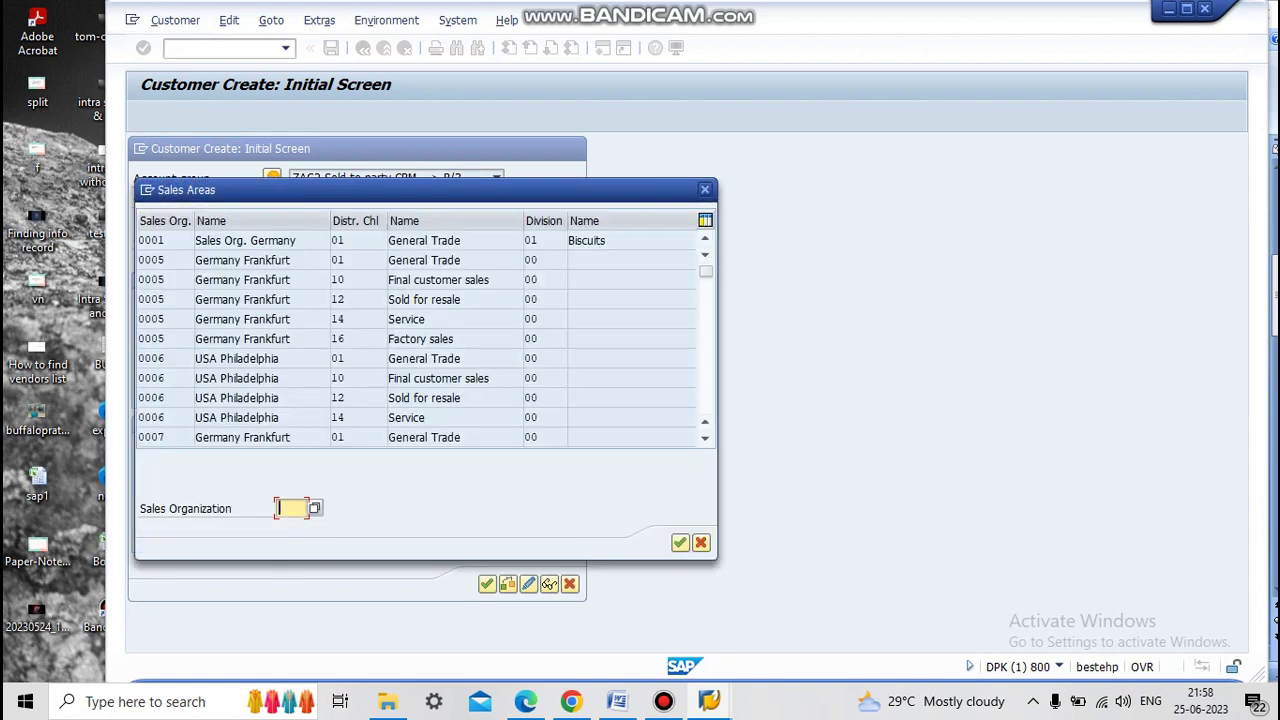
{"action": "scroll", "coordinate": [420, 338], "scroll_direction": "down", "scroll_amount": 10}
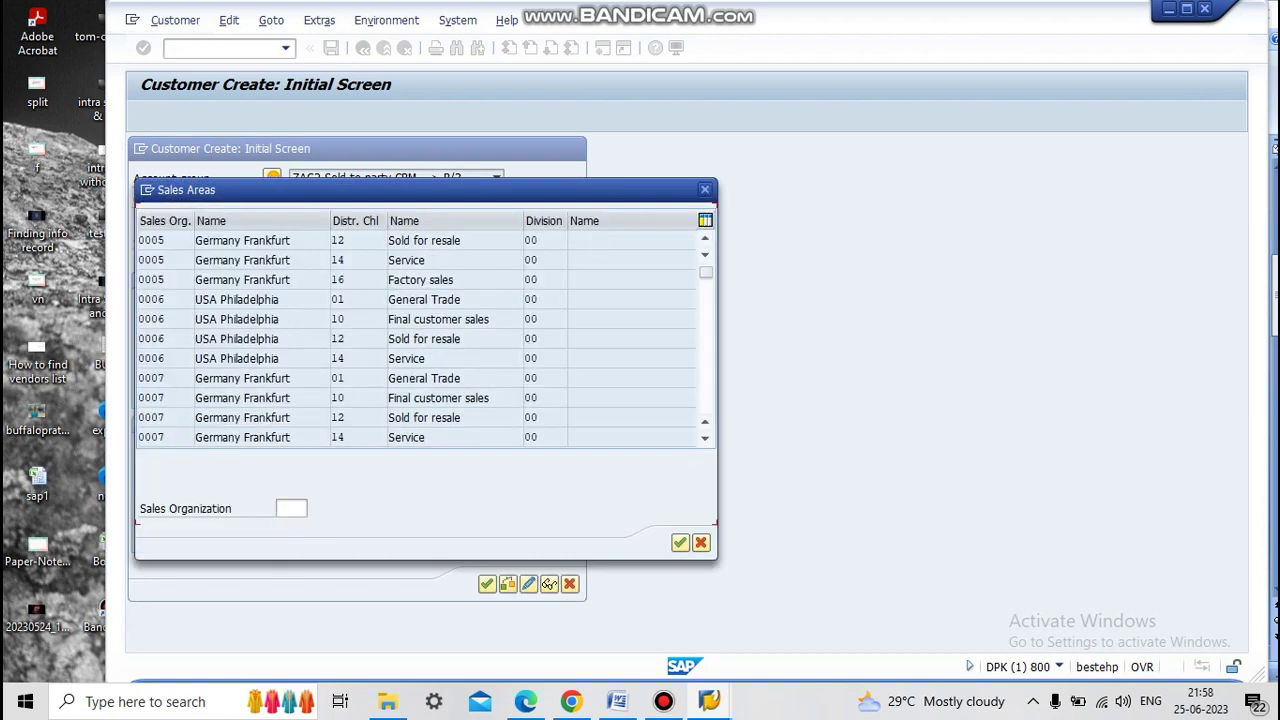
{"action": "scroll", "coordinate": [420, 338], "scroll_direction": "down", "scroll_amount": 15}
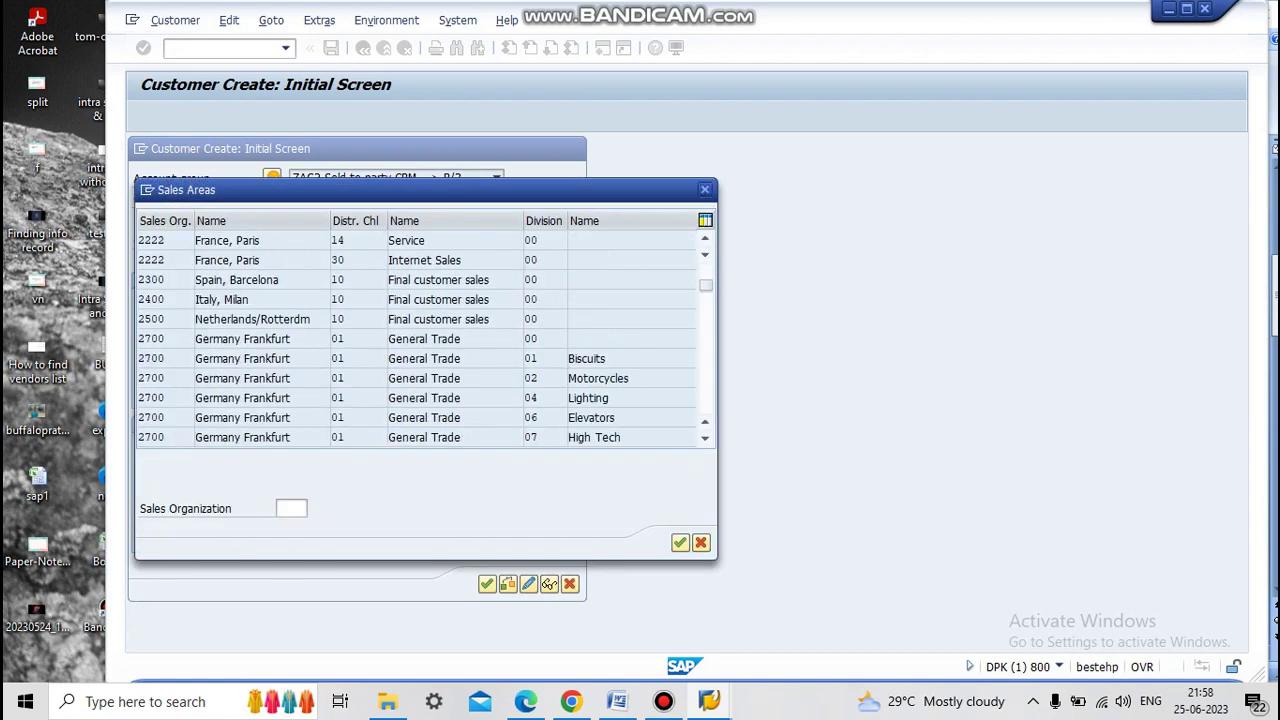
{"action": "left_click", "coordinate": [291, 508]}
{"action": "scroll", "coordinate": [420, 338], "scroll_direction": "down", "scroll_amount": 8}
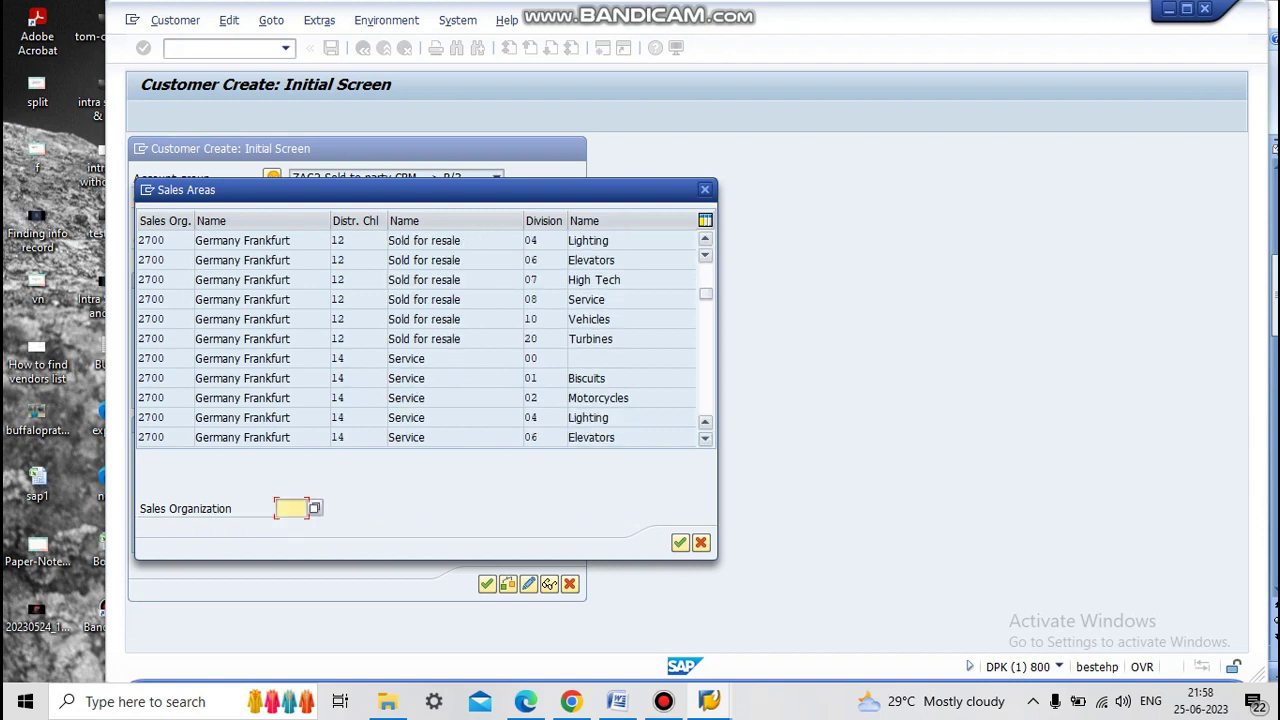
{"action": "scroll", "coordinate": [420, 338], "scroll_direction": "down", "scroll_amount": 10}
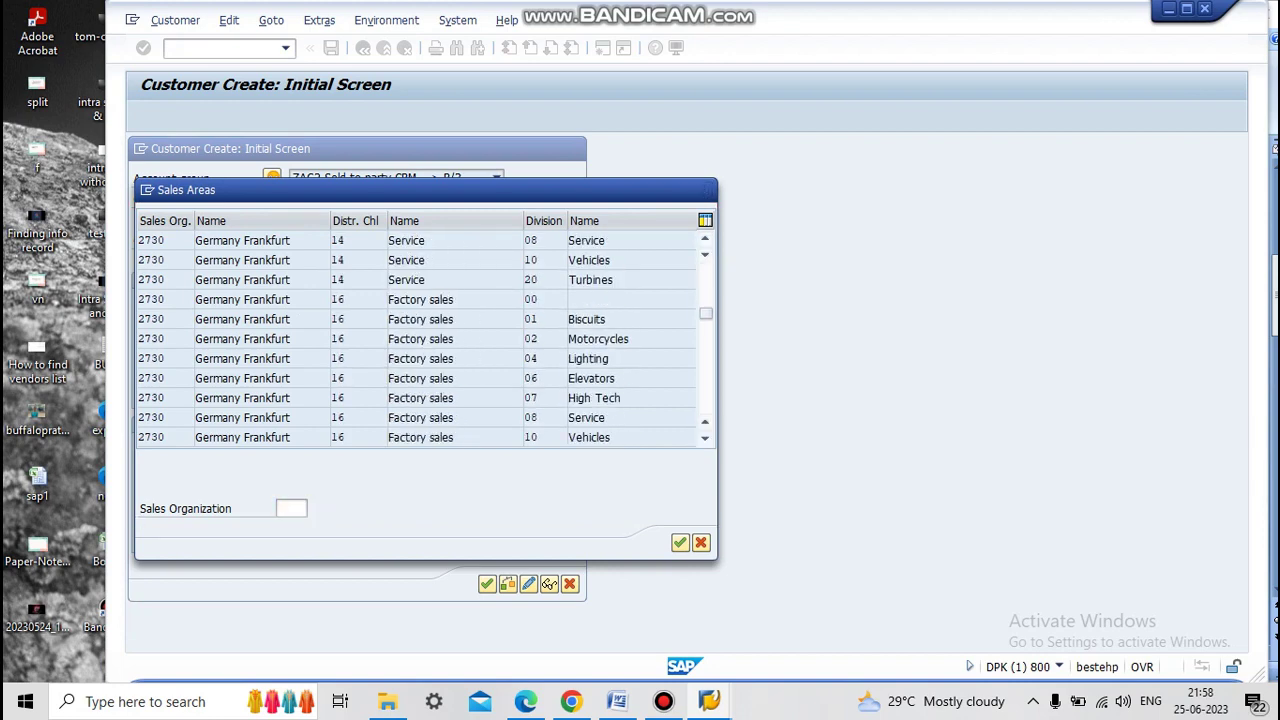
{"action": "scroll", "coordinate": [420, 338], "scroll_direction": "down", "scroll_amount": 7}
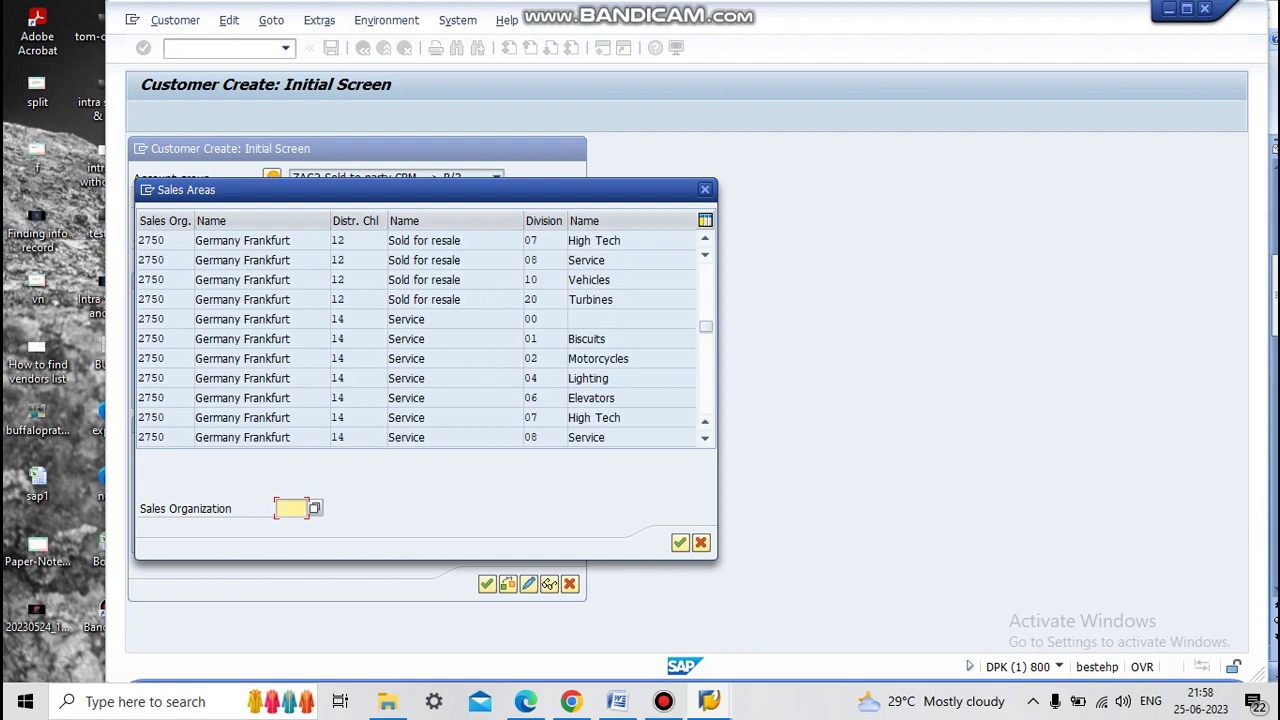
{"action": "scroll", "coordinate": [420, 338], "scroll_direction": "down", "scroll_amount": 5}
{"action": "scroll", "coordinate": [420, 338], "scroll_direction": "down", "scroll_amount": 10}
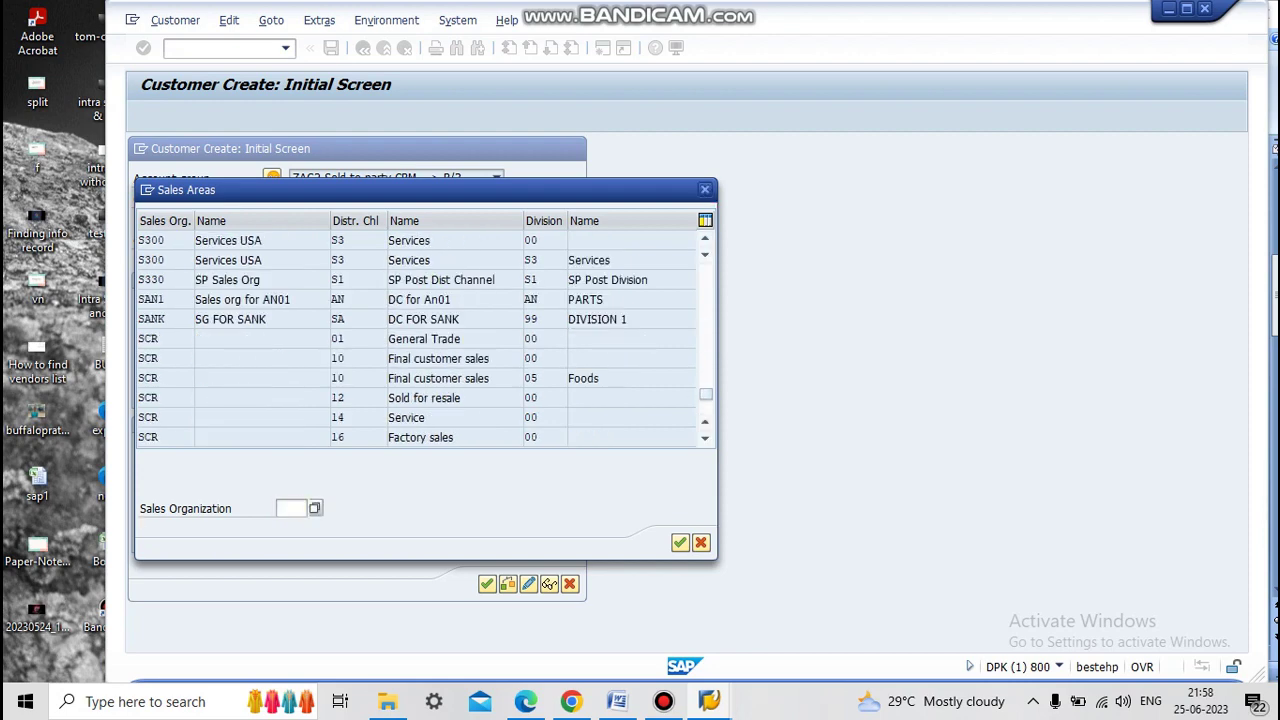
{"action": "scroll", "coordinate": [420, 338], "scroll_direction": "down", "scroll_amount": 10}
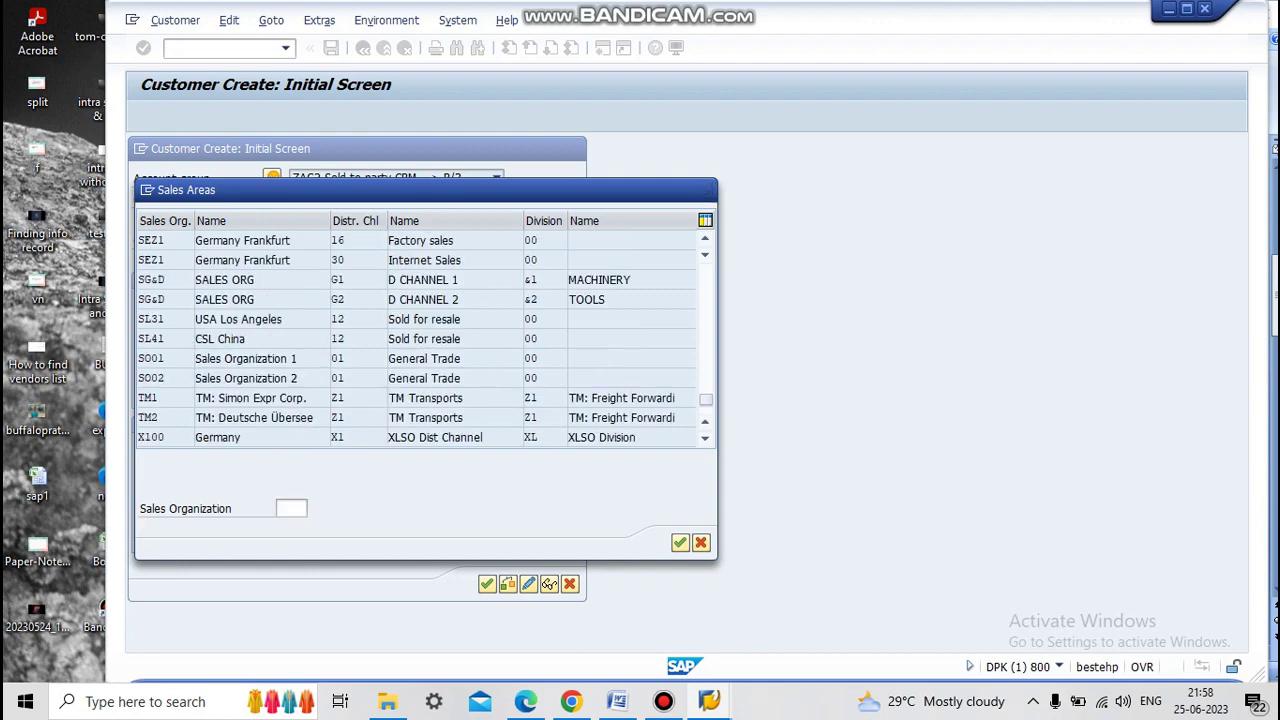
{"action": "scroll", "coordinate": [420, 338], "scroll_direction": "up", "scroll_amount": 10}
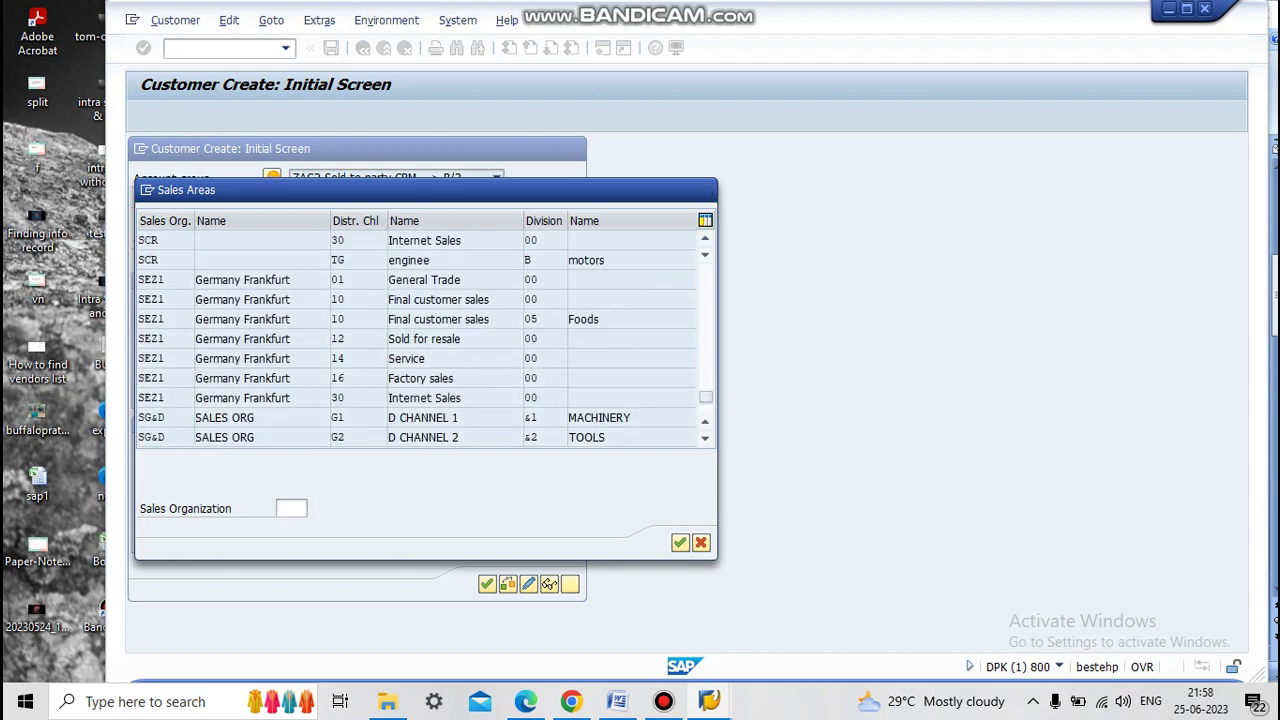
{"action": "scroll", "coordinate": [420, 338], "scroll_direction": "up", "scroll_amount": 10}
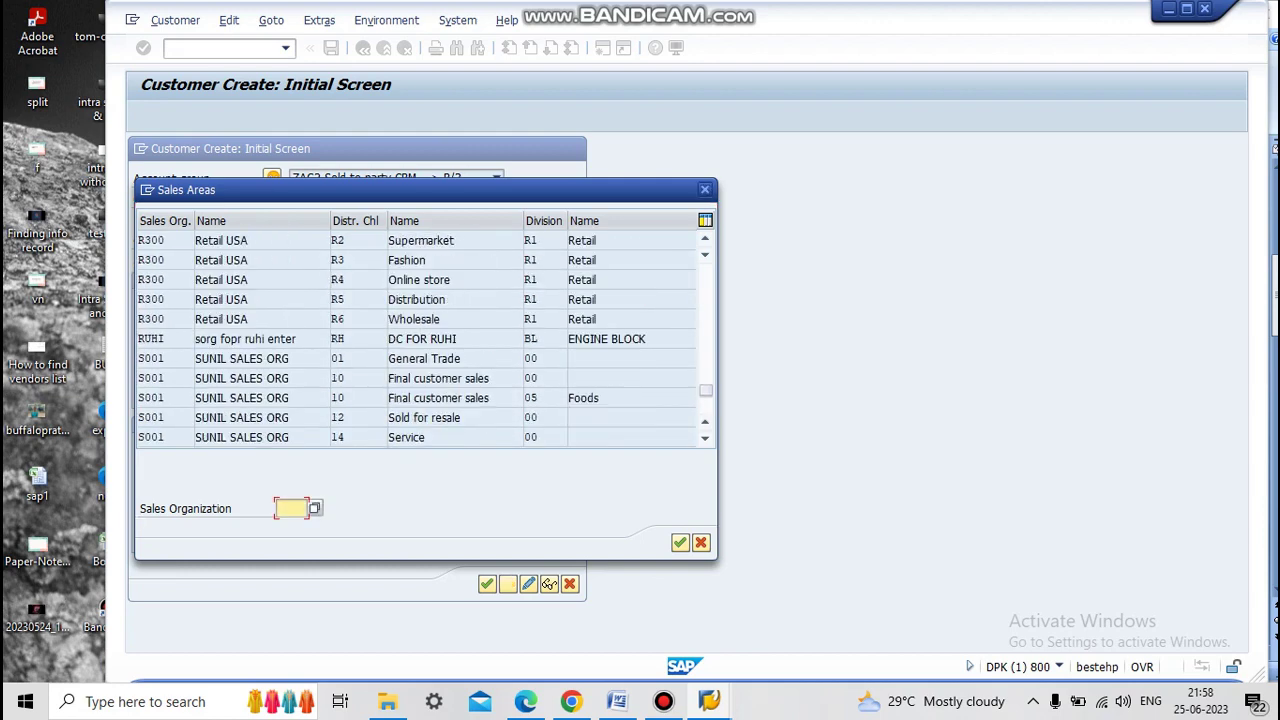
{"action": "scroll", "coordinate": [425, 338], "scroll_direction": "up", "scroll_amount": 10}
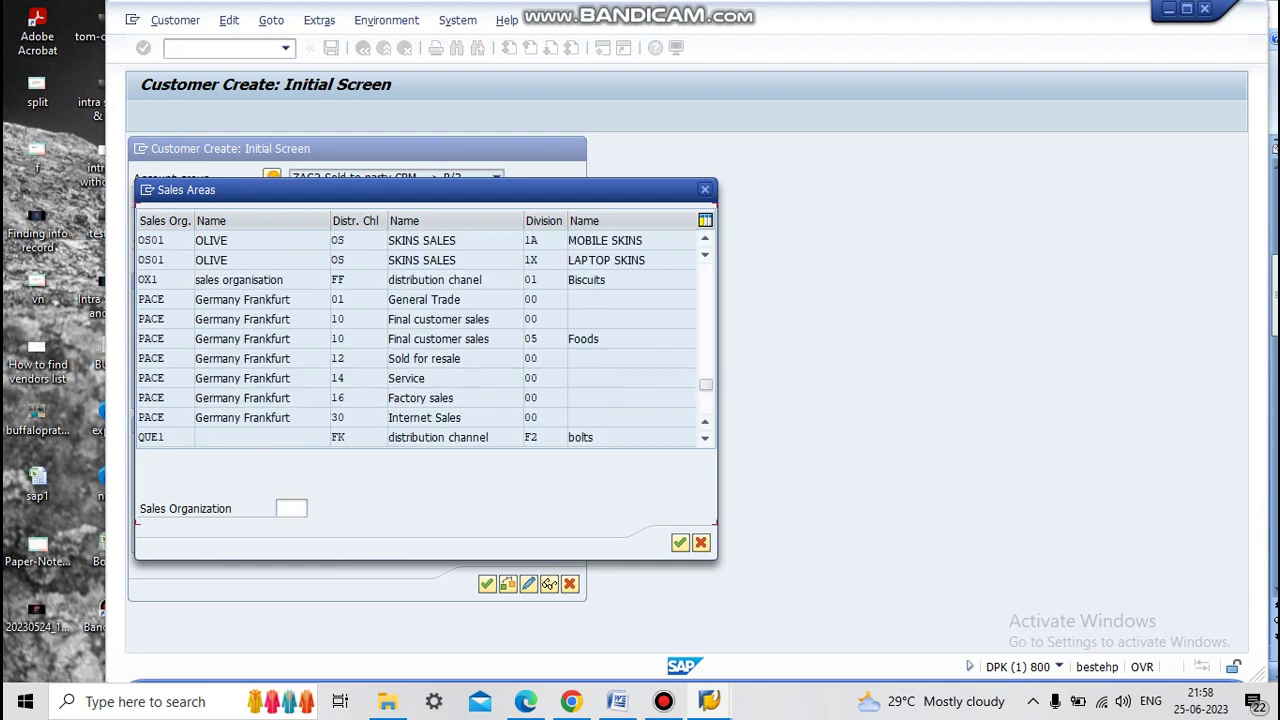
{"action": "type", "text": "my"}
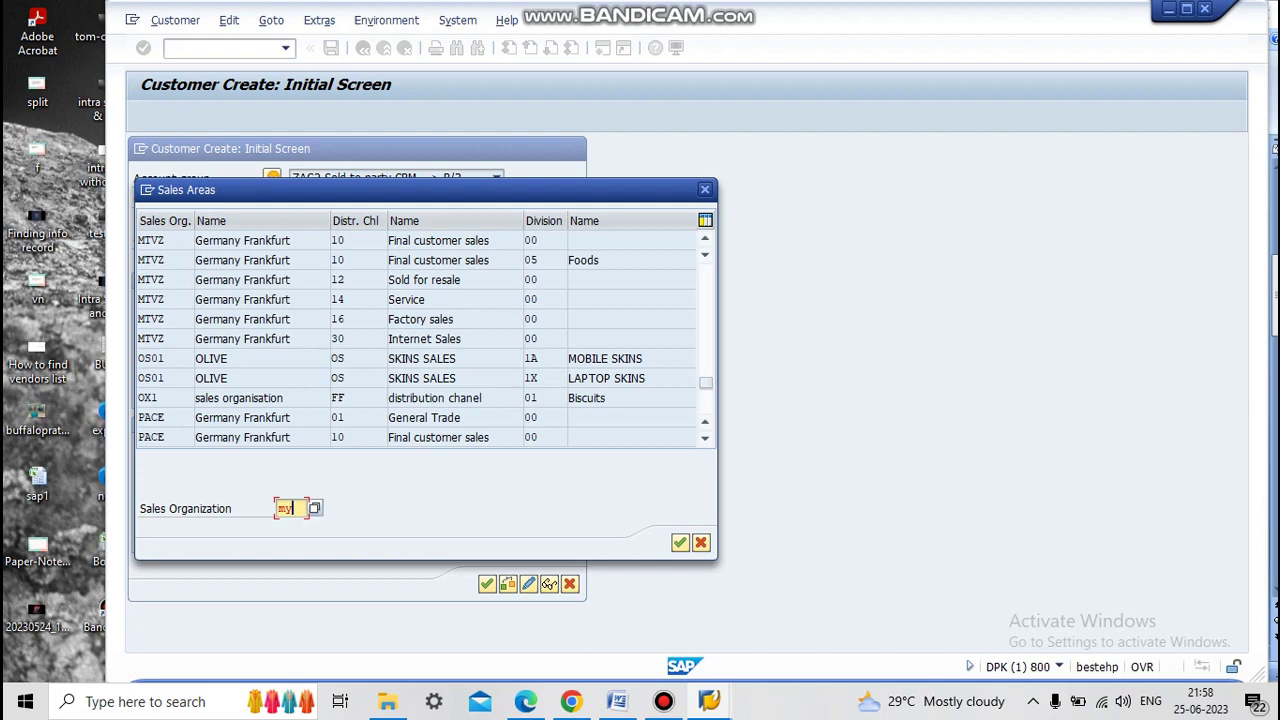
{"action": "key", "text": "BackSpace"}
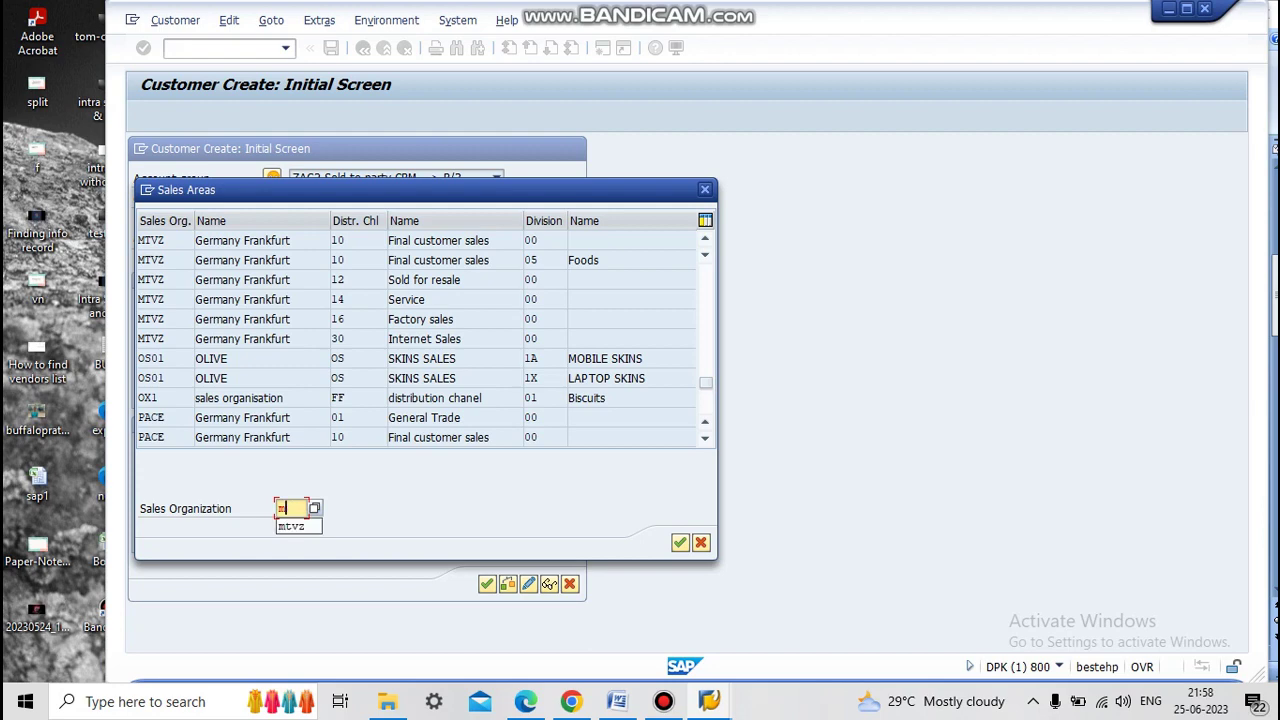
{"action": "left_click", "coordinate": [166, 279]}
{"action": "key", "text": "Return"}
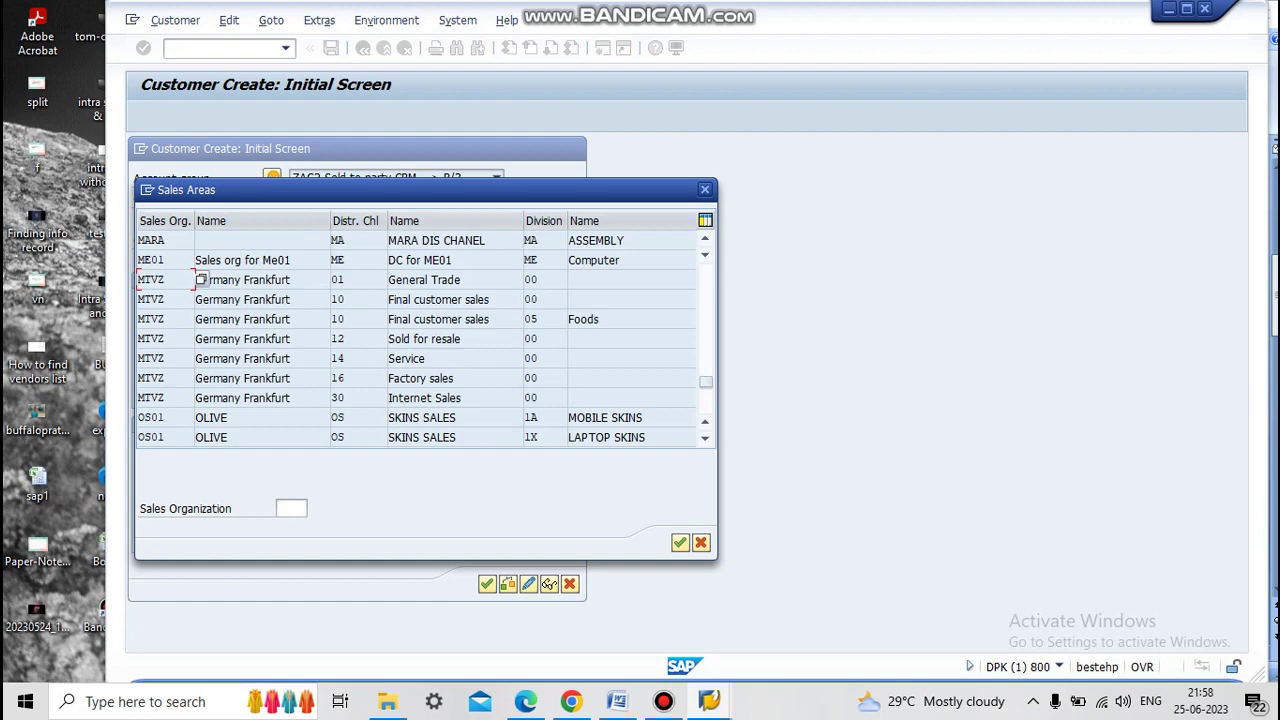
{"action": "double_click", "coordinate": [200, 280]}
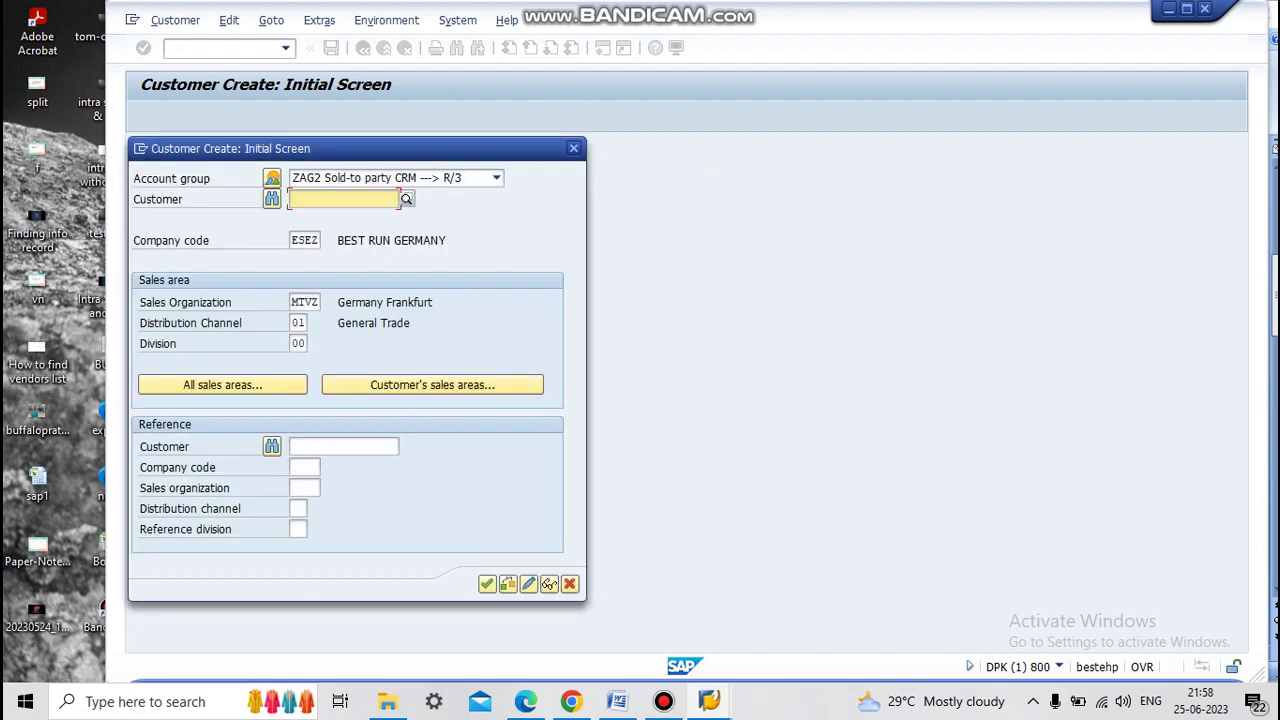
{"action": "key", "text": "Return"}
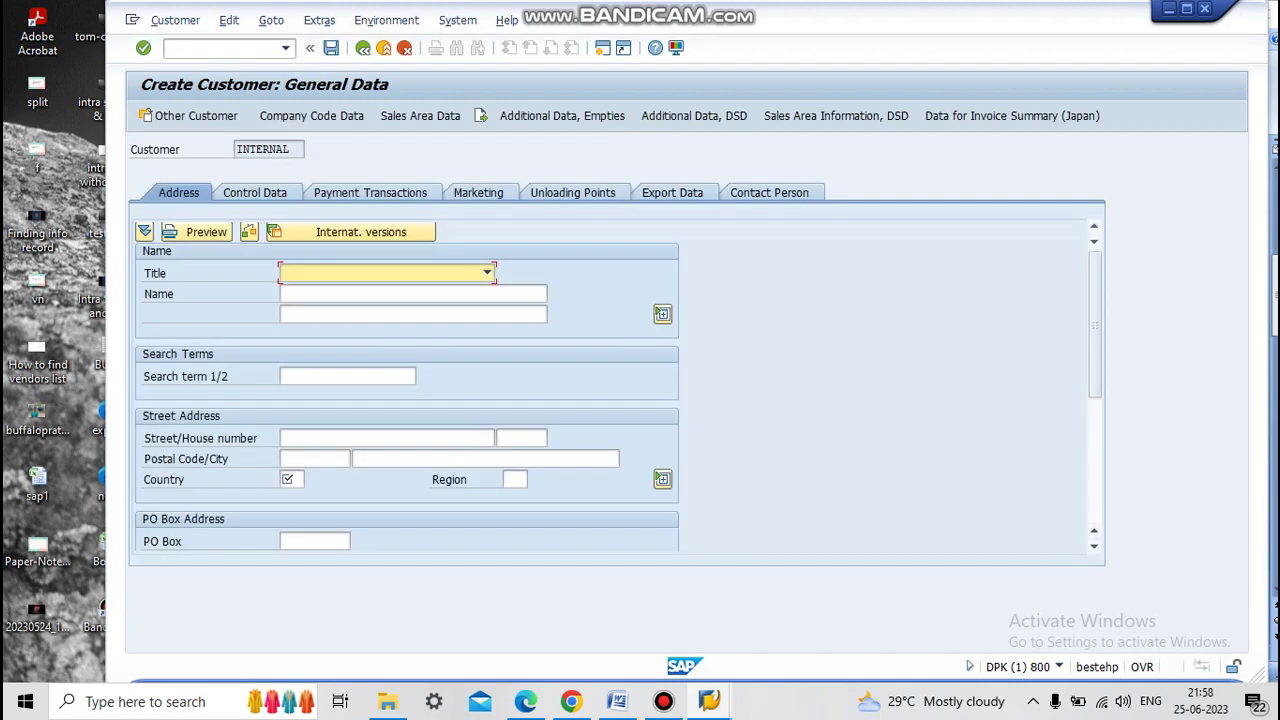
Fill in the customer's address data with title Company, name sales nsn and country IN.
{"action": "key", "text": "F4"}
{"action": "key", "text": "Return"}
{"action": "key", "text": "Tab"}
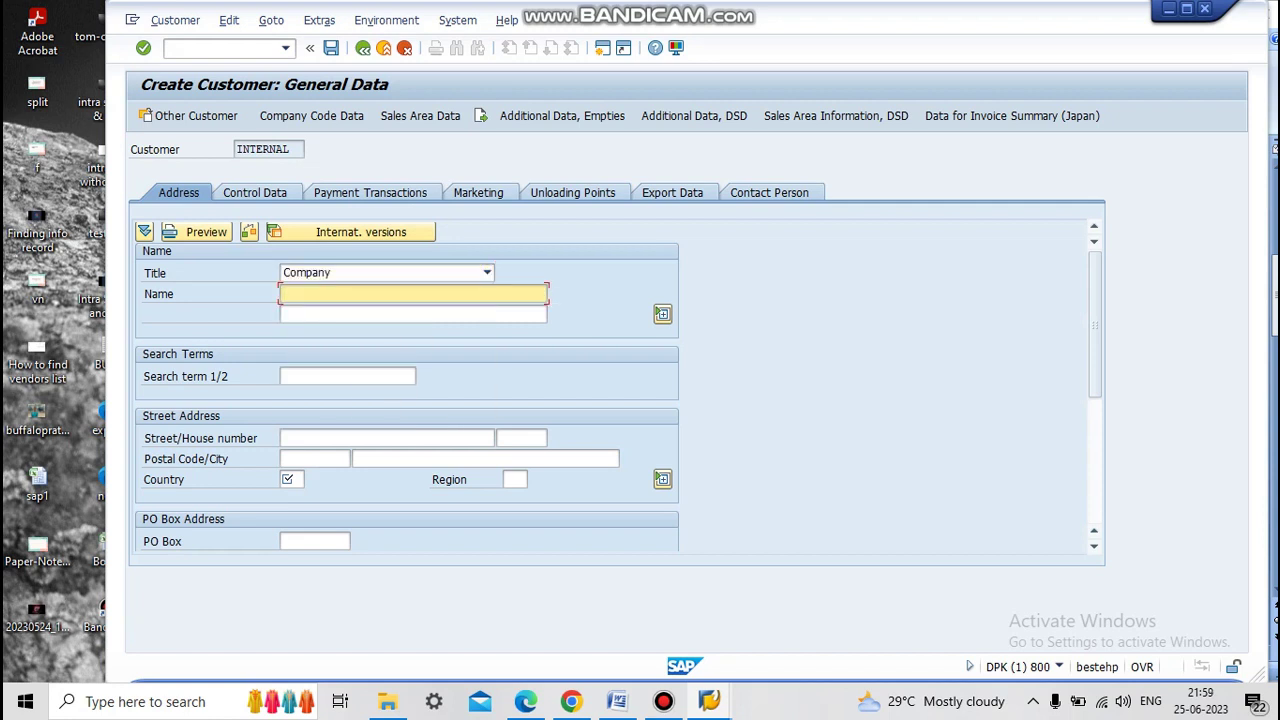
{"action": "type", "text": "sales nsn"}
{"action": "left_click", "coordinate": [290, 479]}
{"action": "type", "text": "in"}
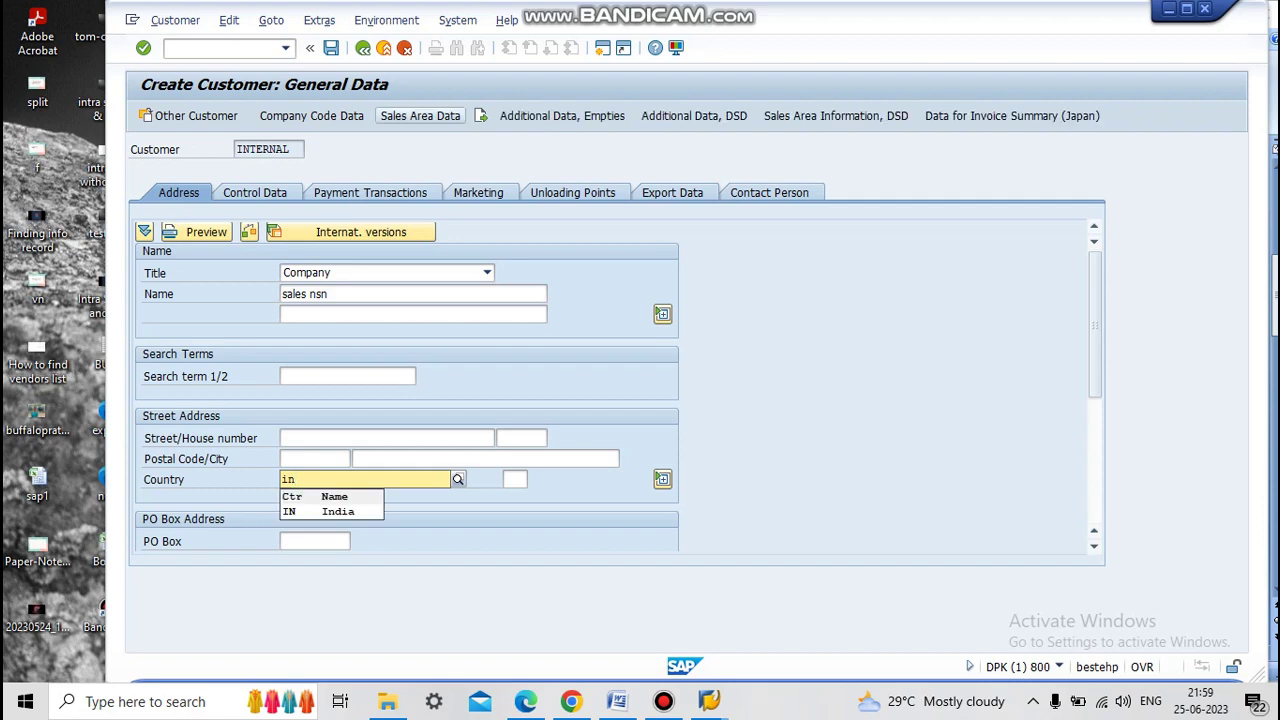
Go to the shipping settings in the customer's sales area data and set the delivery priority to 01 (High).
{"action": "left_click", "coordinate": [420, 115]}
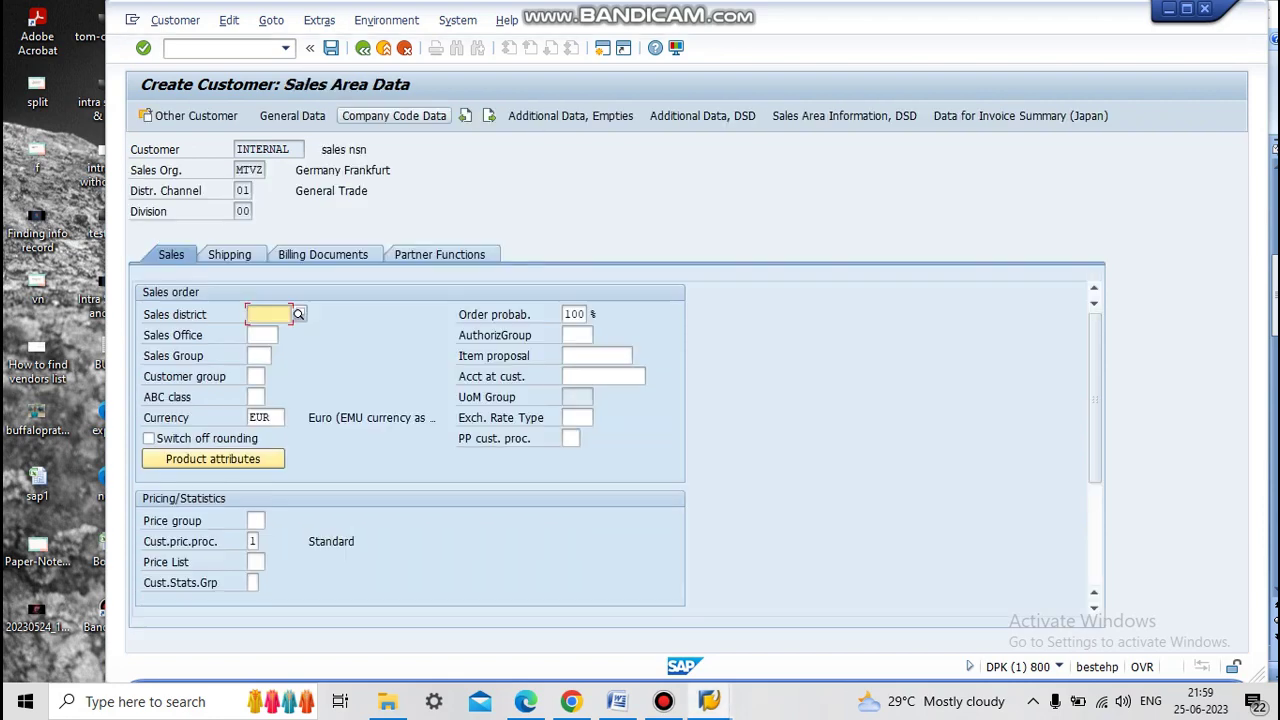
{"action": "key", "text": "Return"}
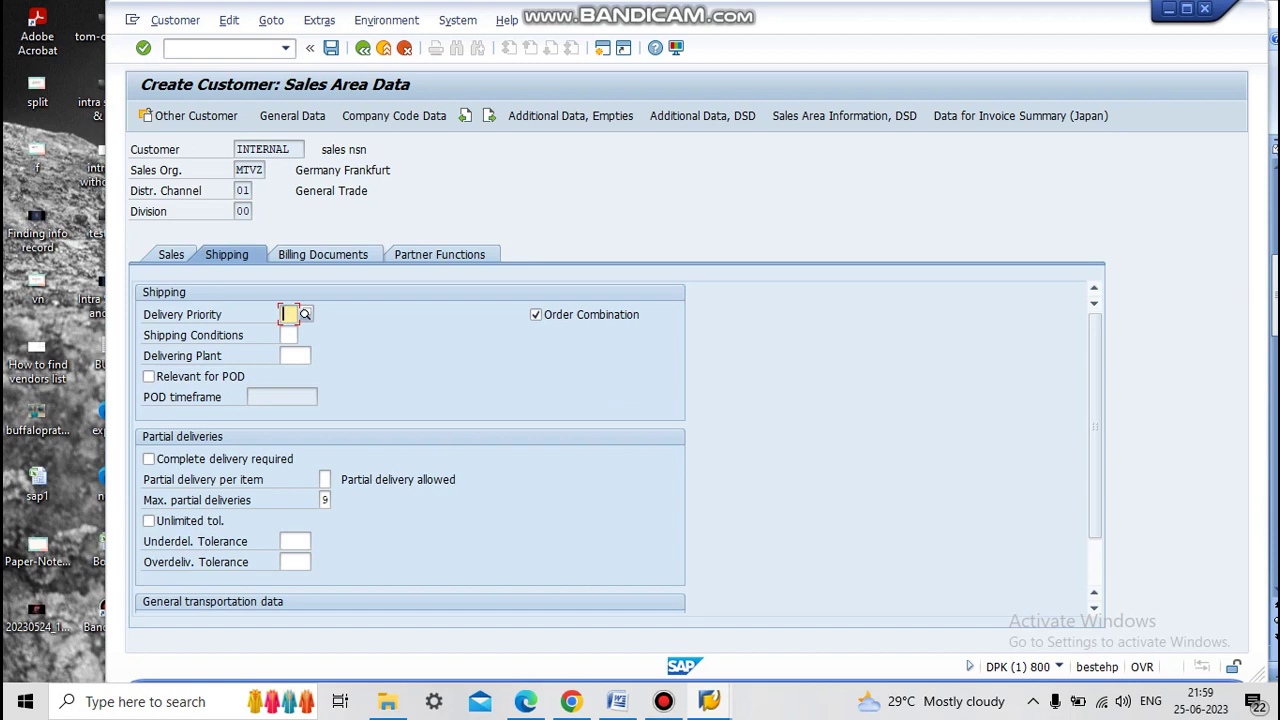
{"action": "left_click", "coordinate": [288, 335]}
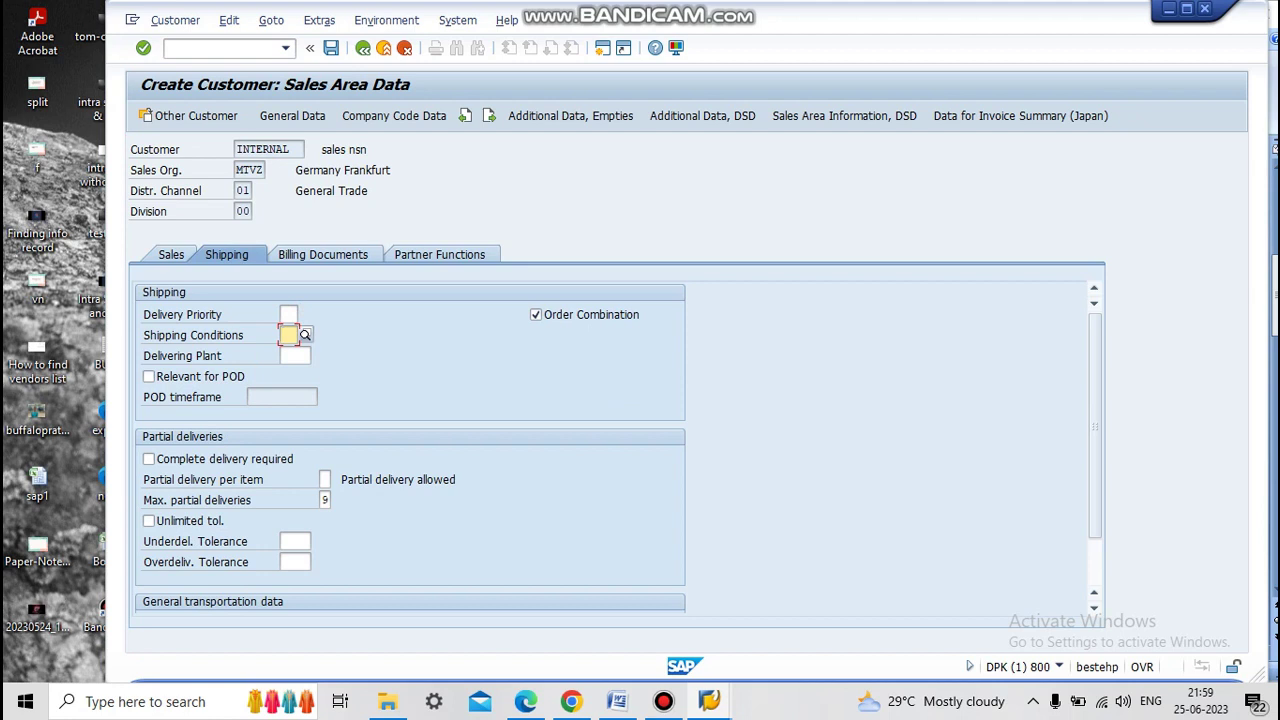
{"action": "left_click", "coordinate": [295, 355]}
{"action": "left_click", "coordinate": [288, 314]}
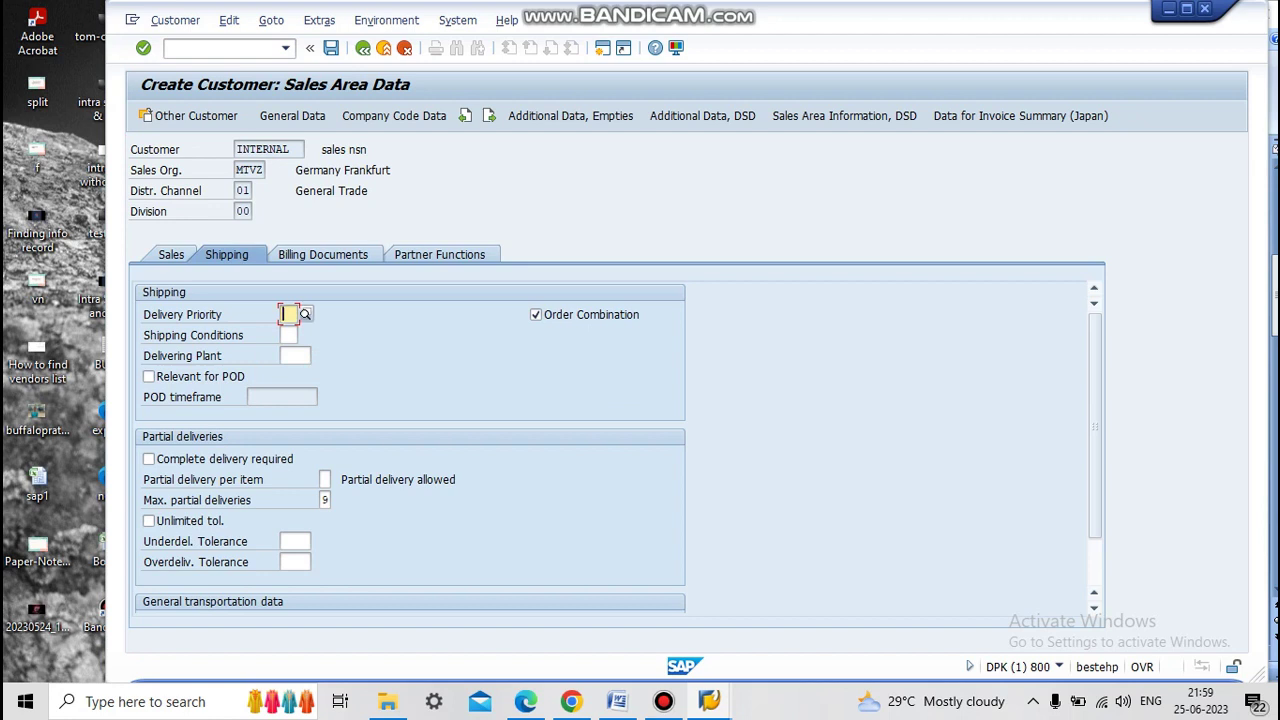
{"action": "type", "text": "01"}
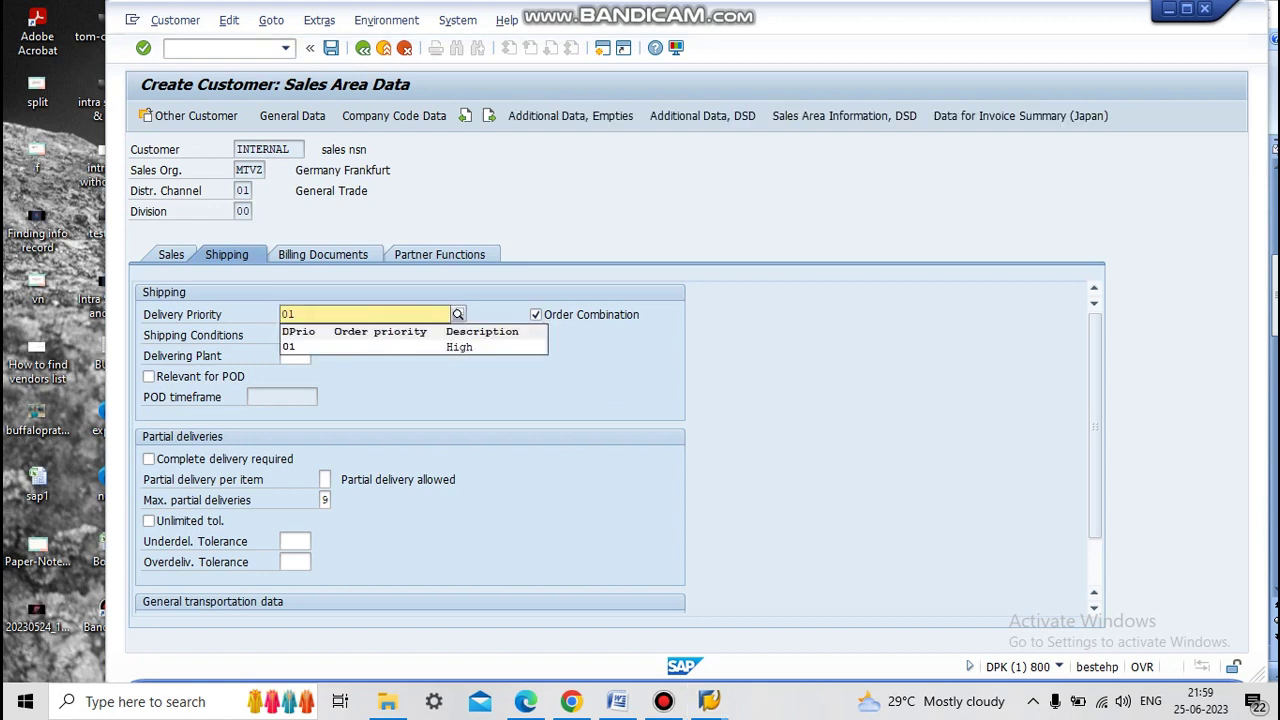
{"action": "key", "text": "Down"}
{"action": "key", "text": "Return"}
{"action": "key", "text": "Tab"}
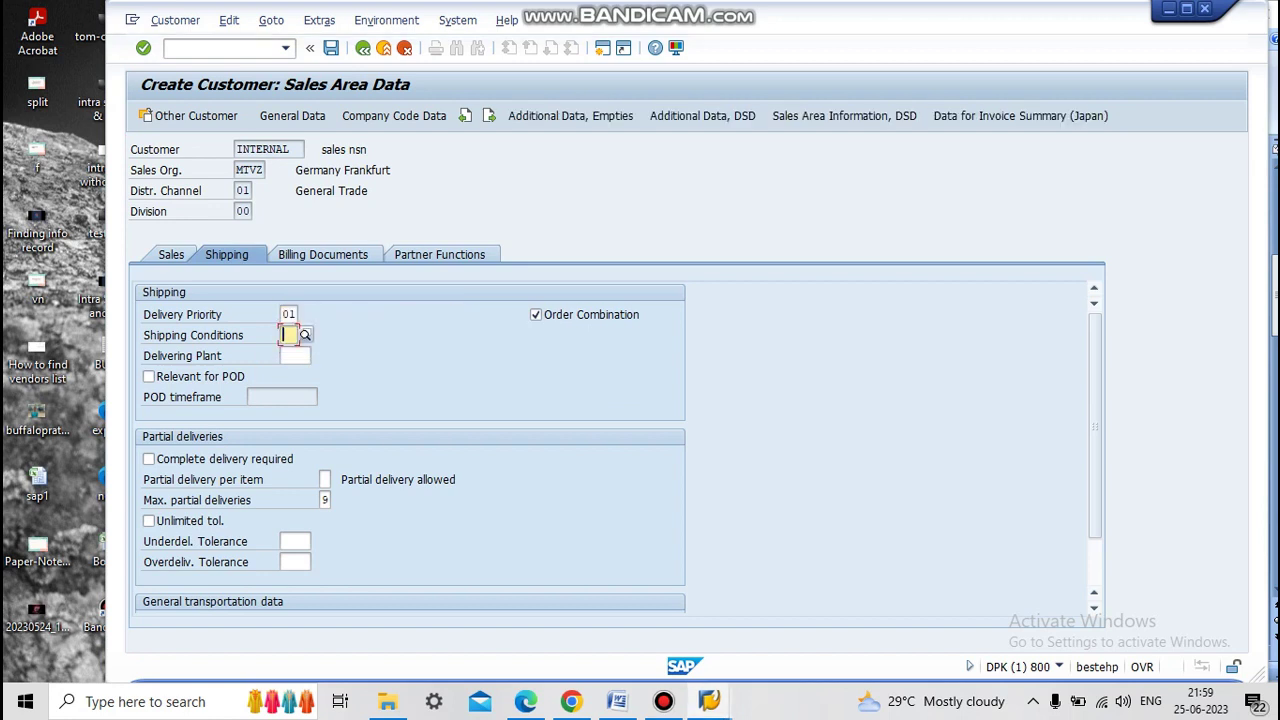
Set the customer's shipping conditions to 01 (As soon as possible).
{"action": "type", "text": "01"}
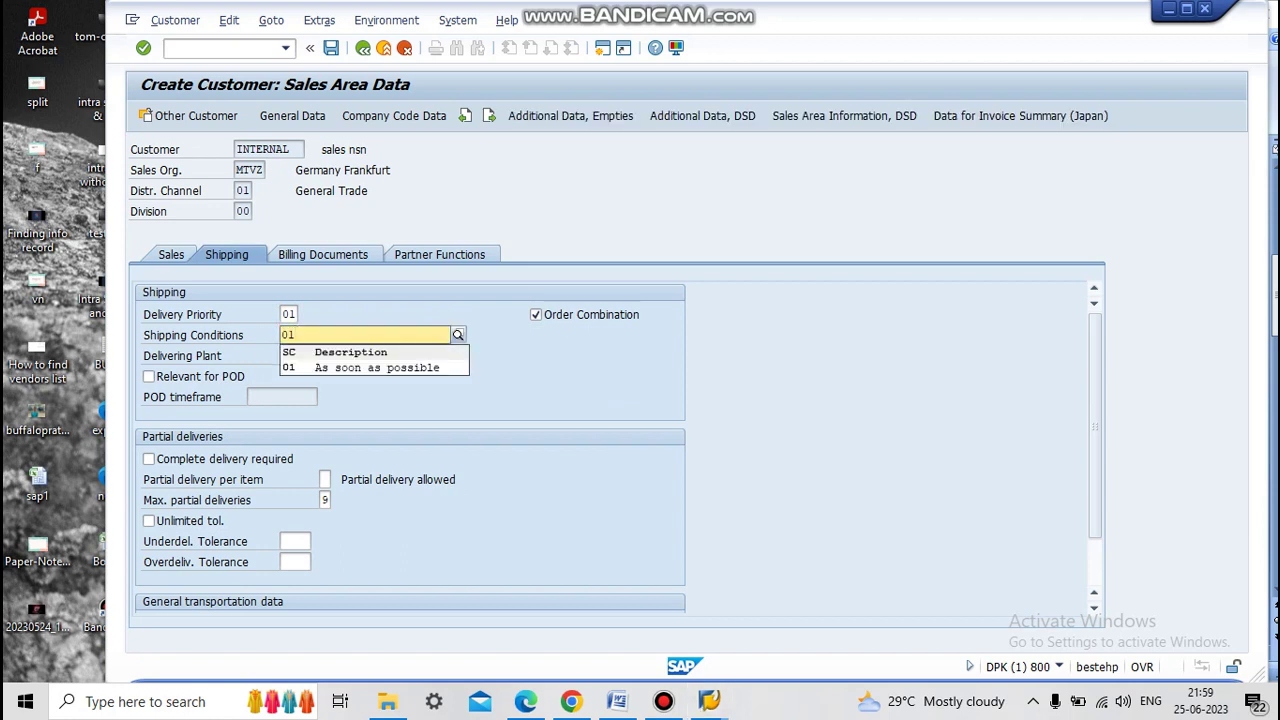
{"action": "key", "text": "Down"}
{"action": "key", "text": "Return"}
{"action": "key", "text": "Tab"}
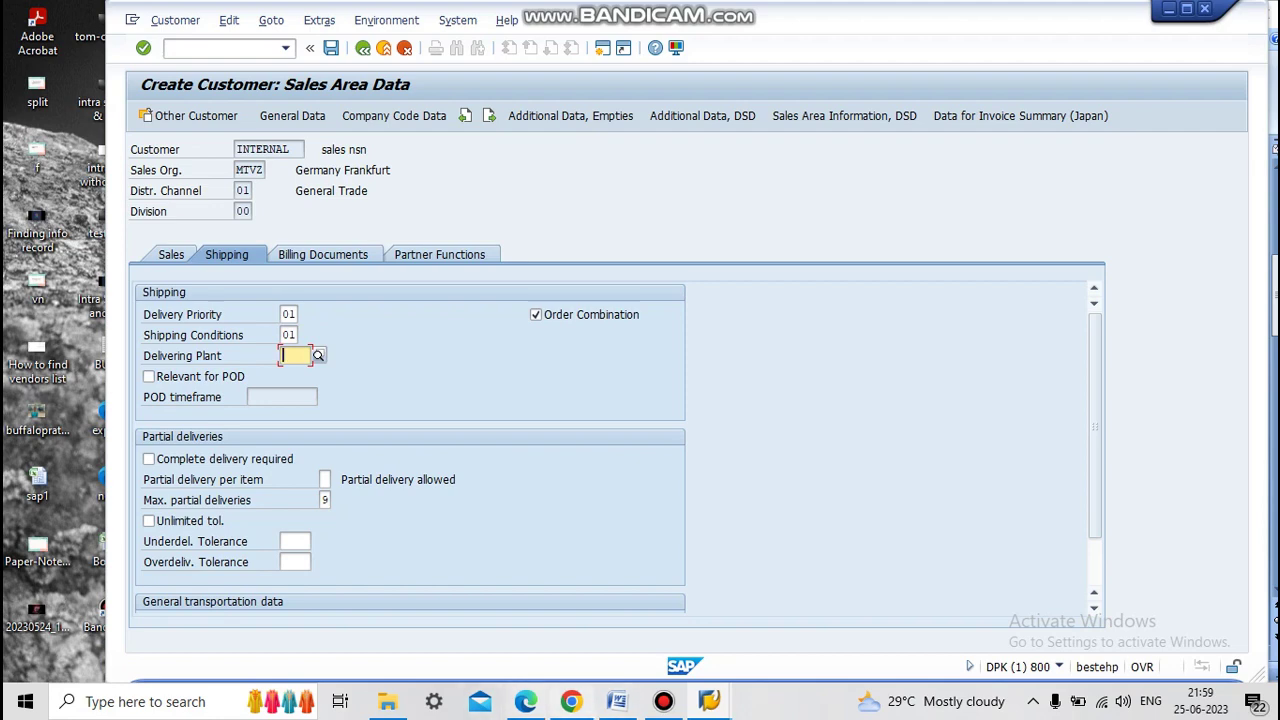
Switch to the Word notes and check the customer master requirement's receiving plant against the company and plant overview.
{"action": "left_click", "coordinate": [617, 701]}
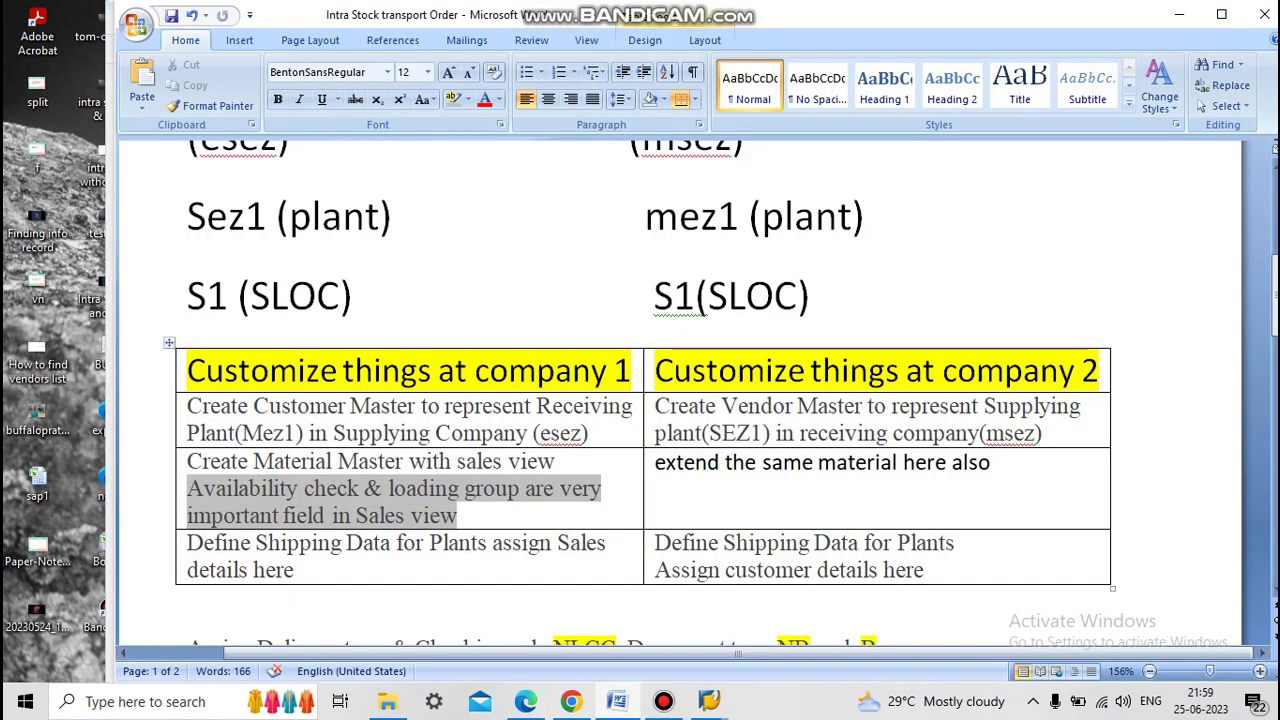
{"action": "left_click_drag", "start_coordinate": [350, 406], "coordinate": [632, 406]}
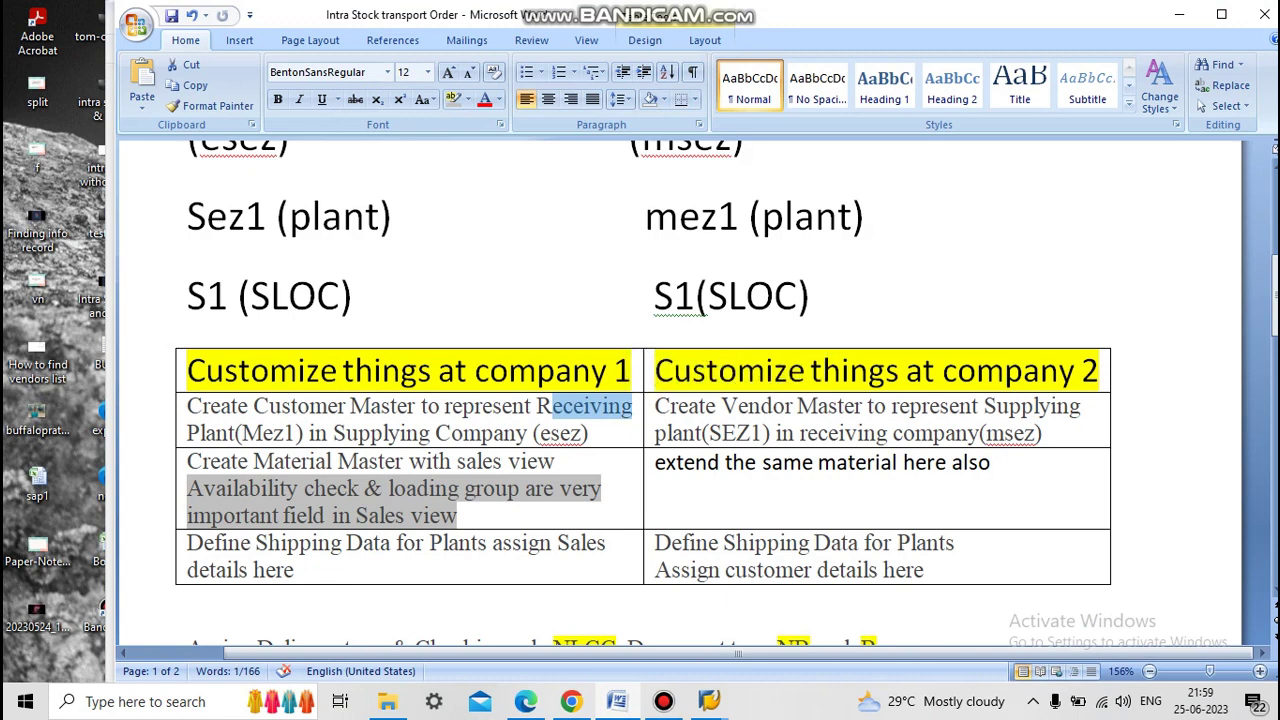
{"action": "left_click_drag", "start_coordinate": [636, 216], "coordinate": [748, 216]}
{"action": "left_click", "coordinate": [816, 216]}
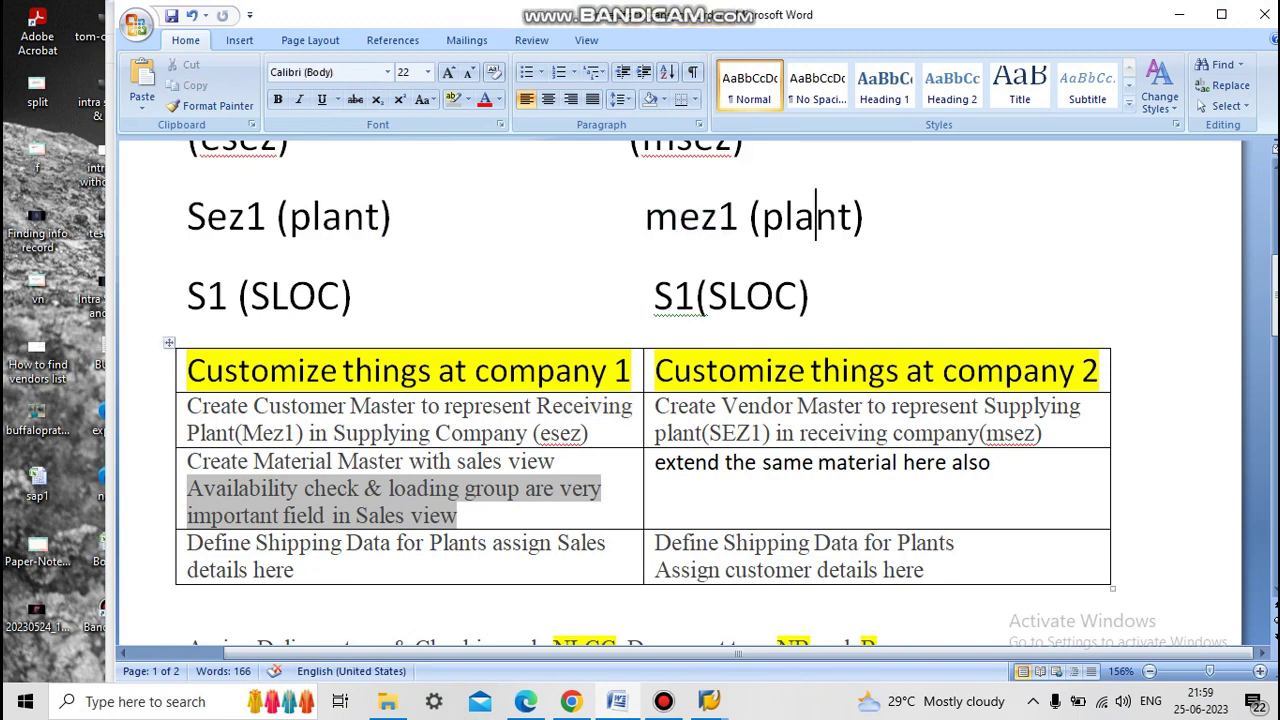
Check the receiving plant in the Word notes and set the customer's delivering plant to MEZ1 in SAP.
{"action": "left_click_drag", "start_coordinate": [296, 433], "coordinate": [242, 433]}
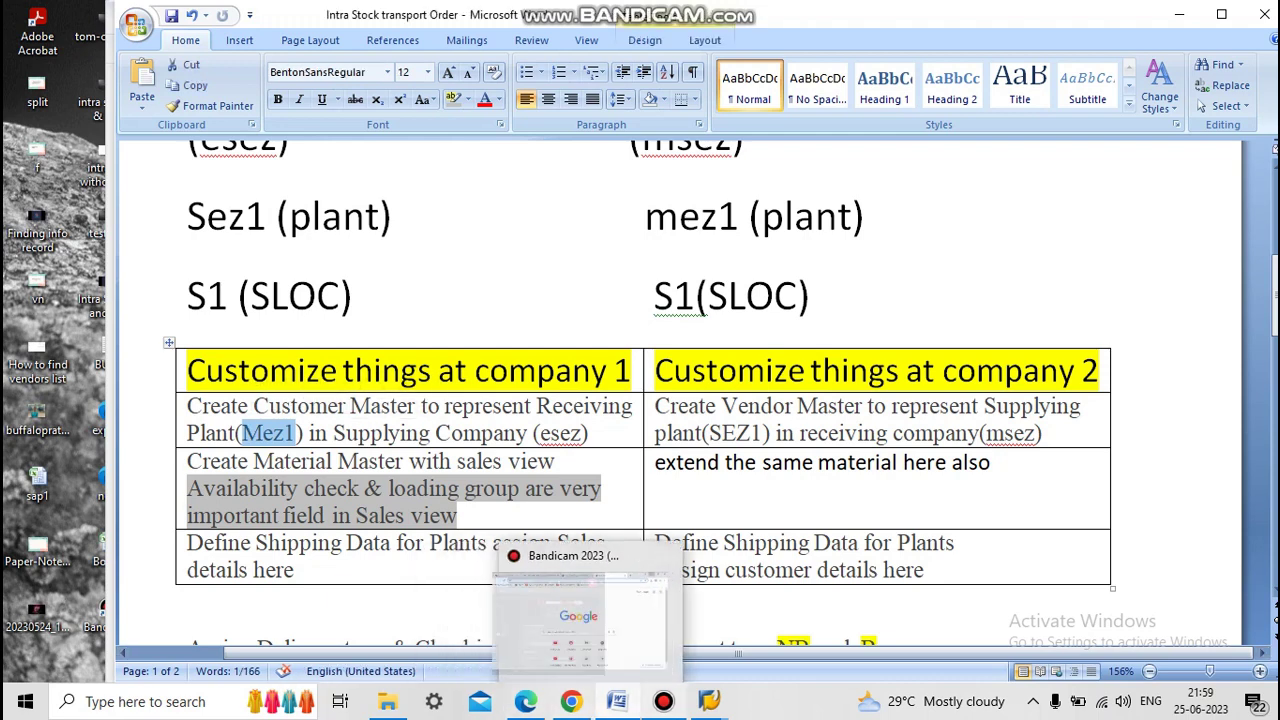
{"action": "mouse_move", "coordinate": [709, 701]}
{"action": "left_click", "coordinate": [866, 612]}
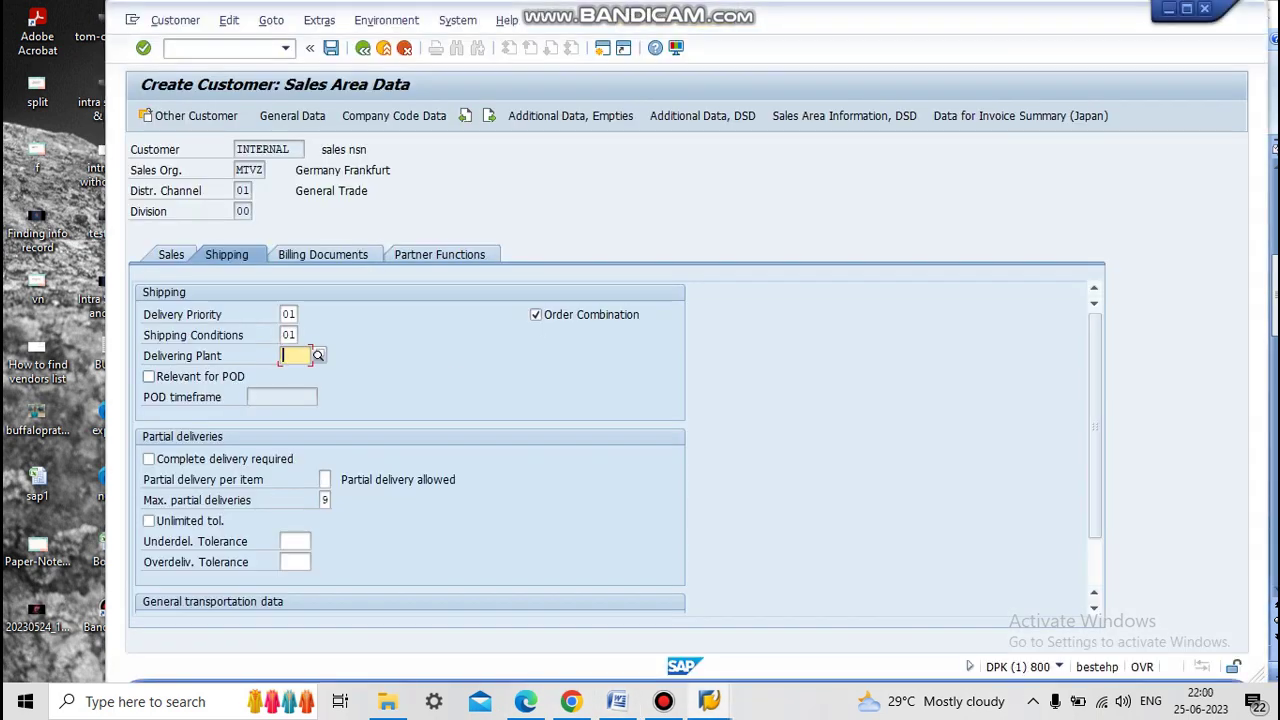
{"action": "type", "text": "mes1"}
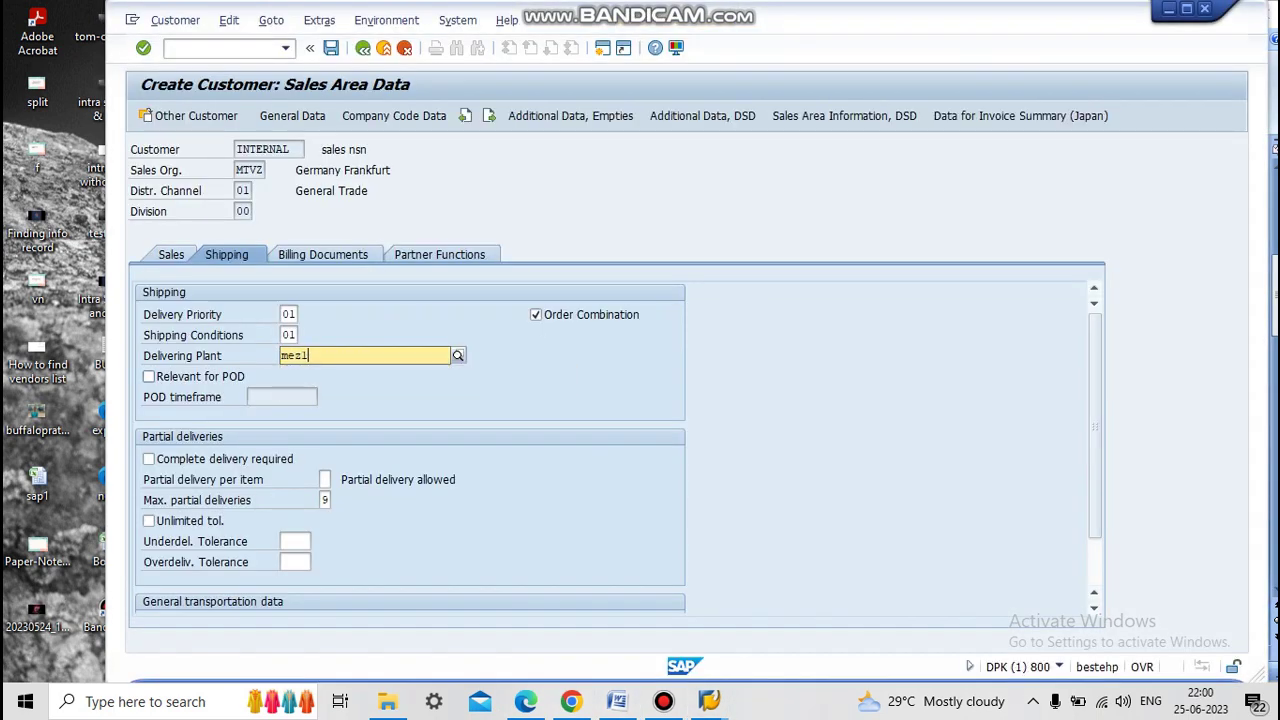
{"action": "key", "text": "Down"}
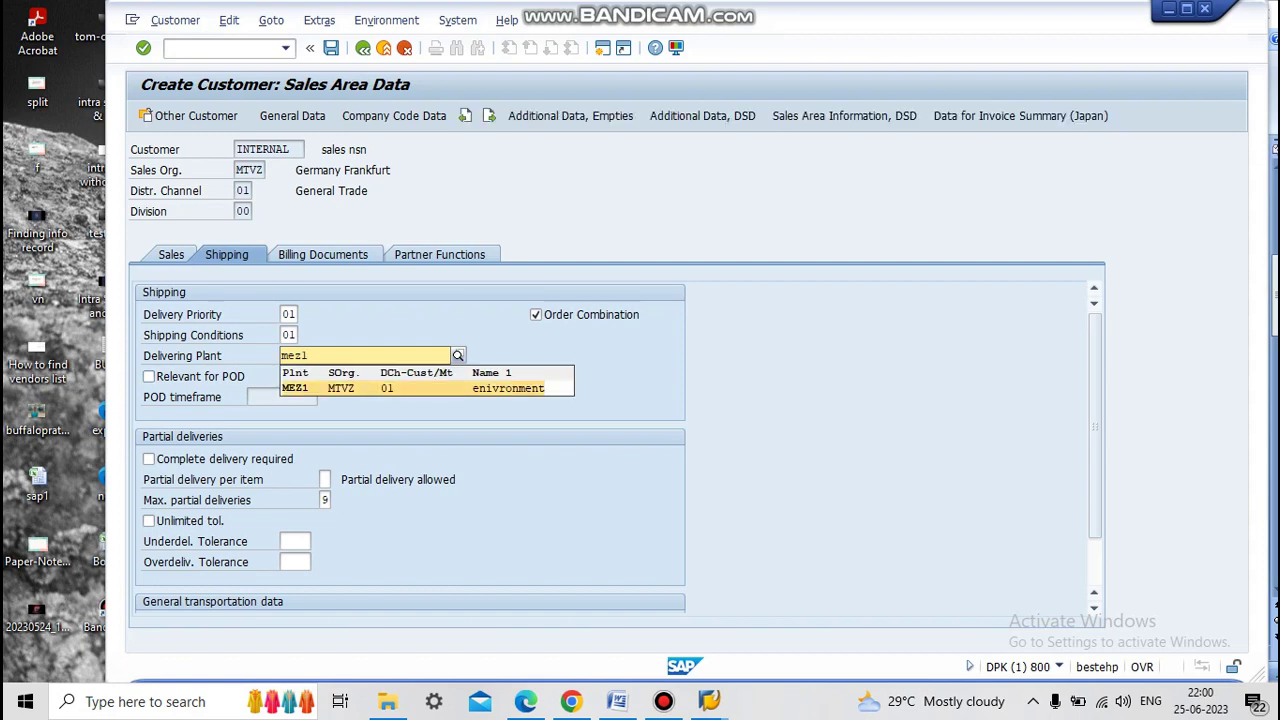
{"action": "key", "text": "Return"}
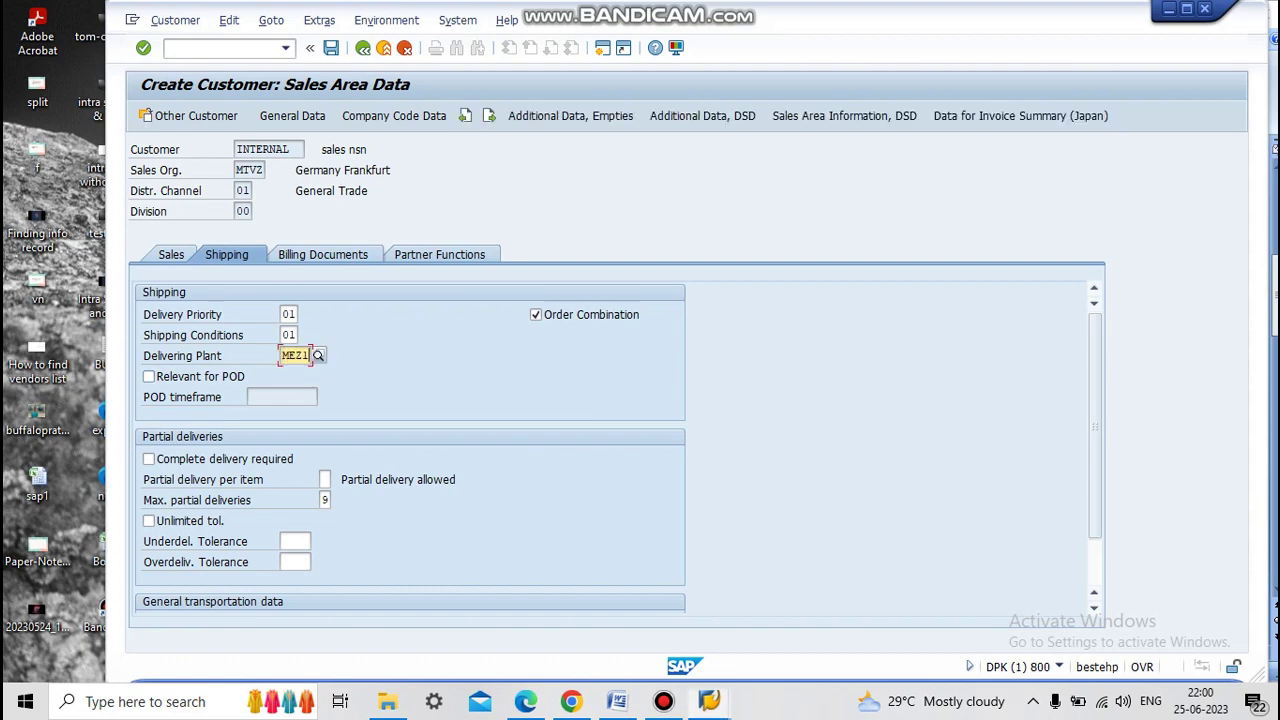
Glance at the Word notes again, return to SAP and save the new customer master.
{"action": "left_click", "coordinate": [617, 701]}
{"action": "key", "text": "alt+Tab"}
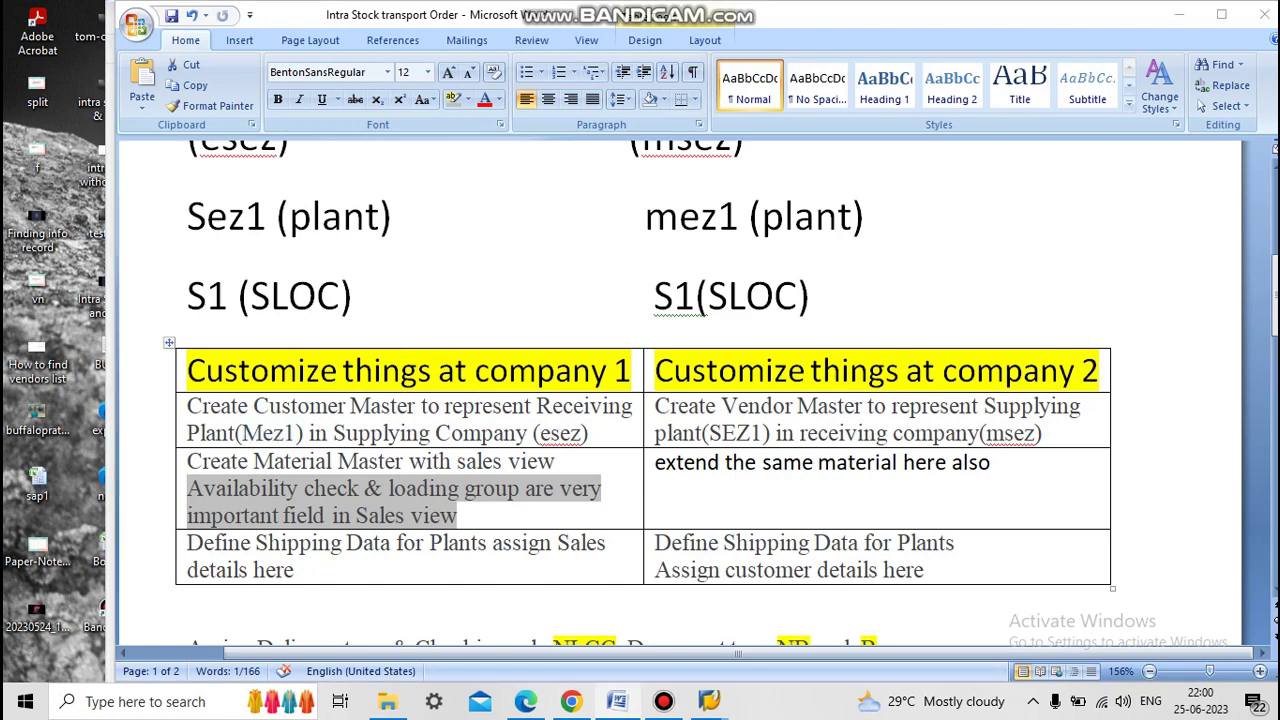
{"action": "left_click", "coordinate": [292, 115]}
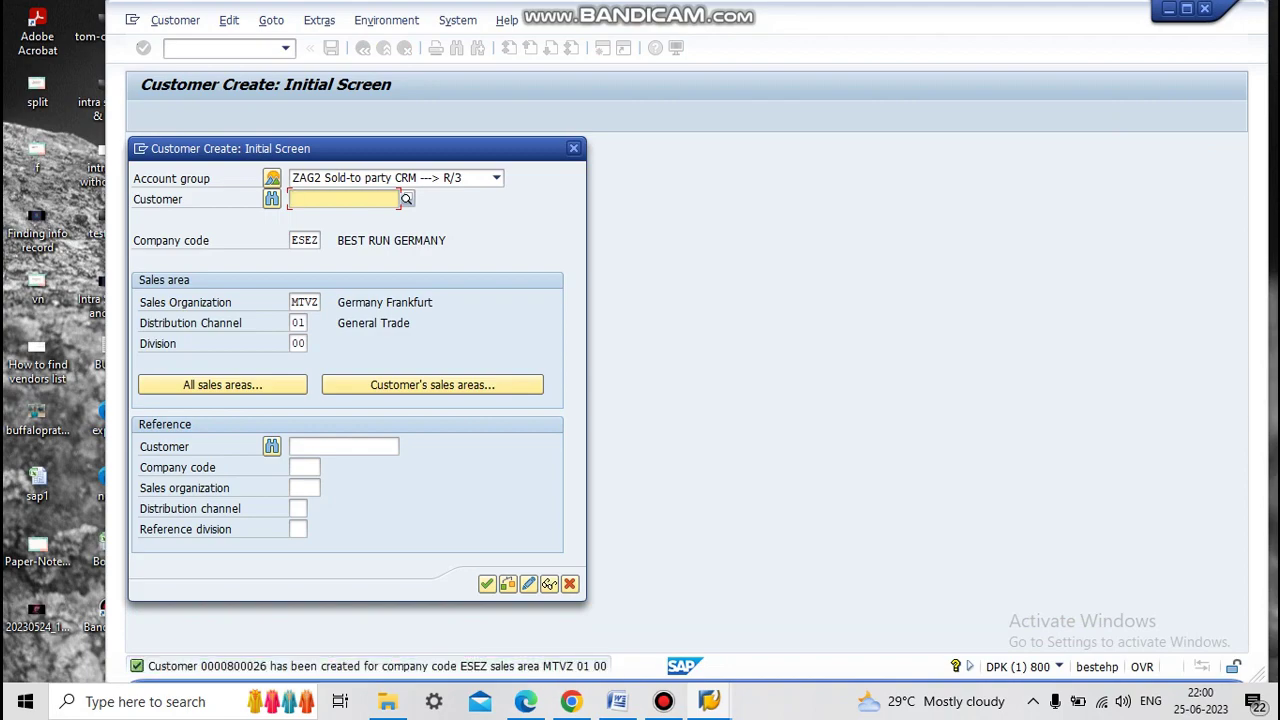
Switch to the Word notes and record the new customer's number directly below the customizing table.
{"action": "key", "text": "alt+Tab"}
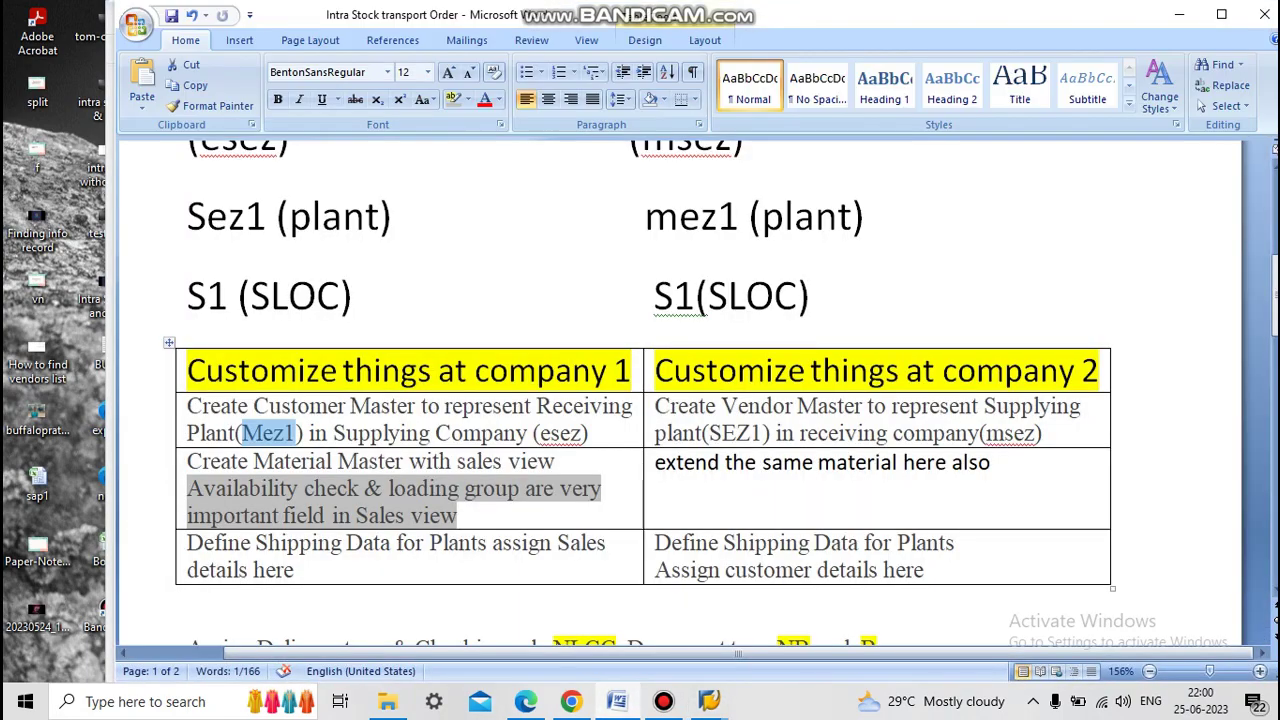
{"action": "scroll", "coordinate": [640, 400], "scroll_direction": "down", "scroll_amount": 2}
{"action": "scroll", "coordinate": [640, 400], "scroll_direction": "down", "scroll_amount": 6}
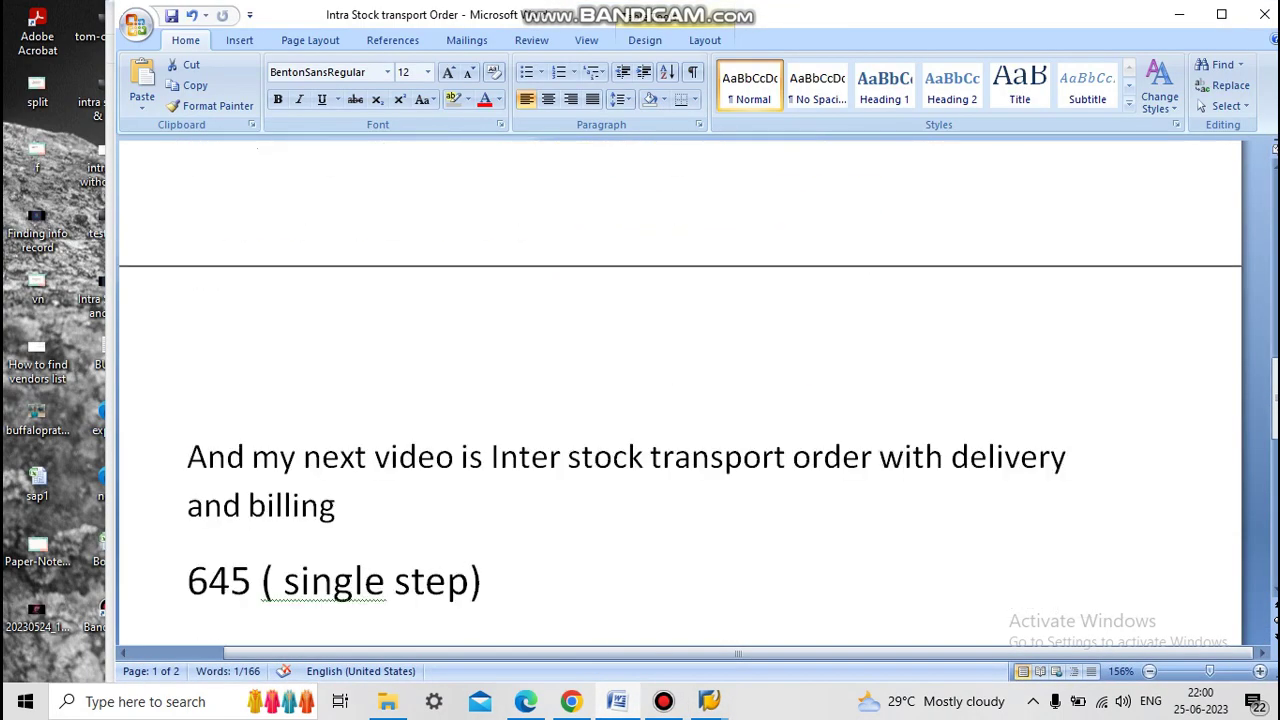
{"action": "scroll", "coordinate": [640, 400], "scroll_direction": "up", "scroll_amount": 4}
{"action": "scroll", "coordinate": [640, 400], "scroll_direction": "up", "scroll_amount": 3}
{"action": "scroll", "coordinate": [640, 400], "scroll_direction": "down", "scroll_amount": 1}
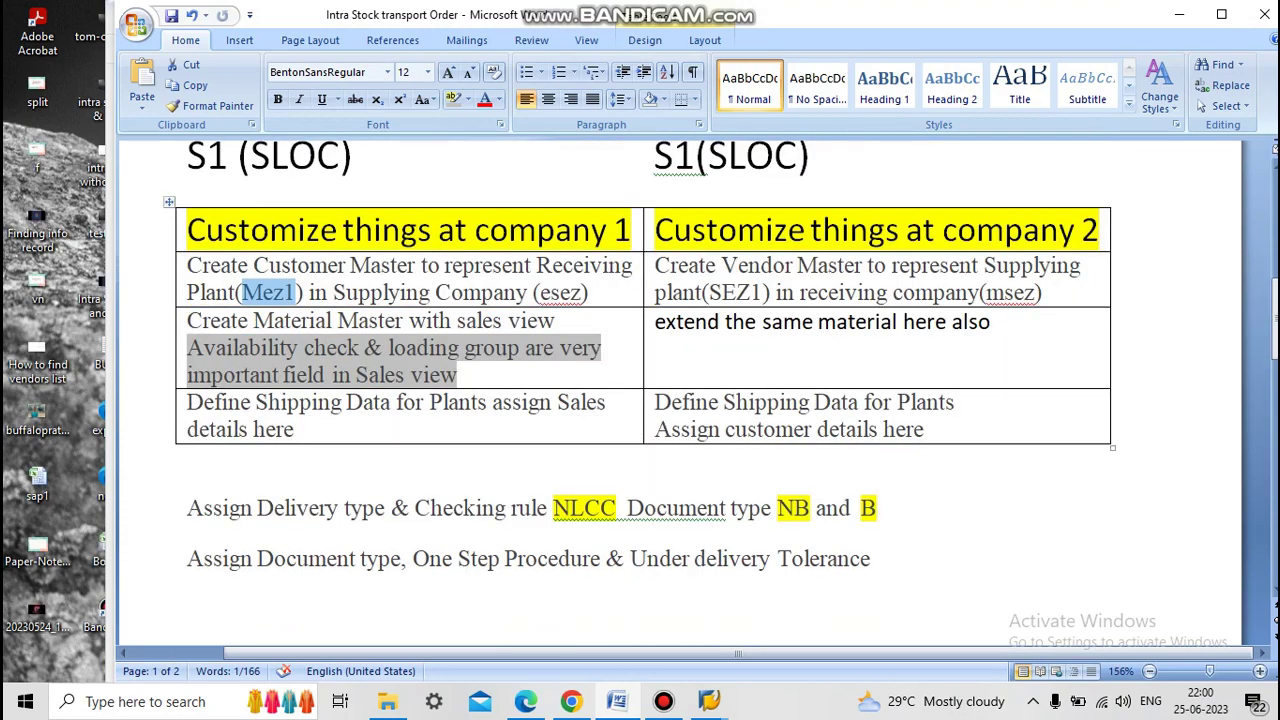
{"action": "left_click", "coordinate": [188, 458]}
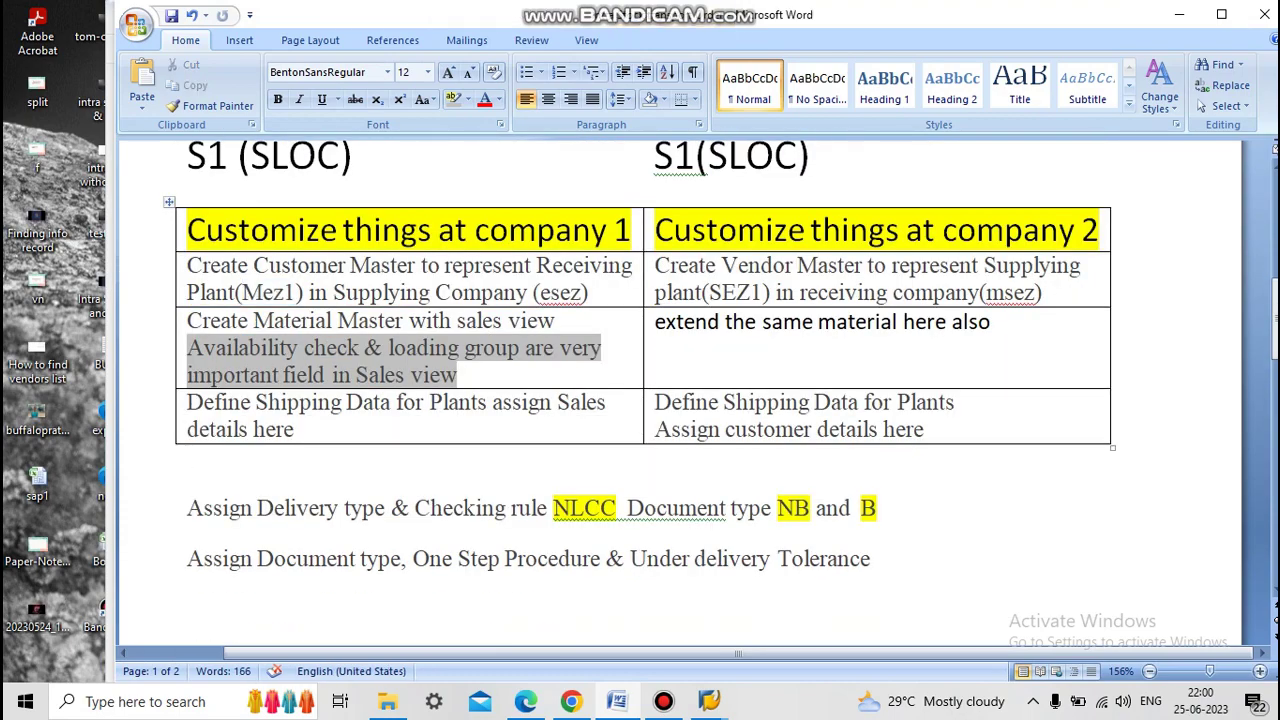
{"action": "type", "text": "80002"}
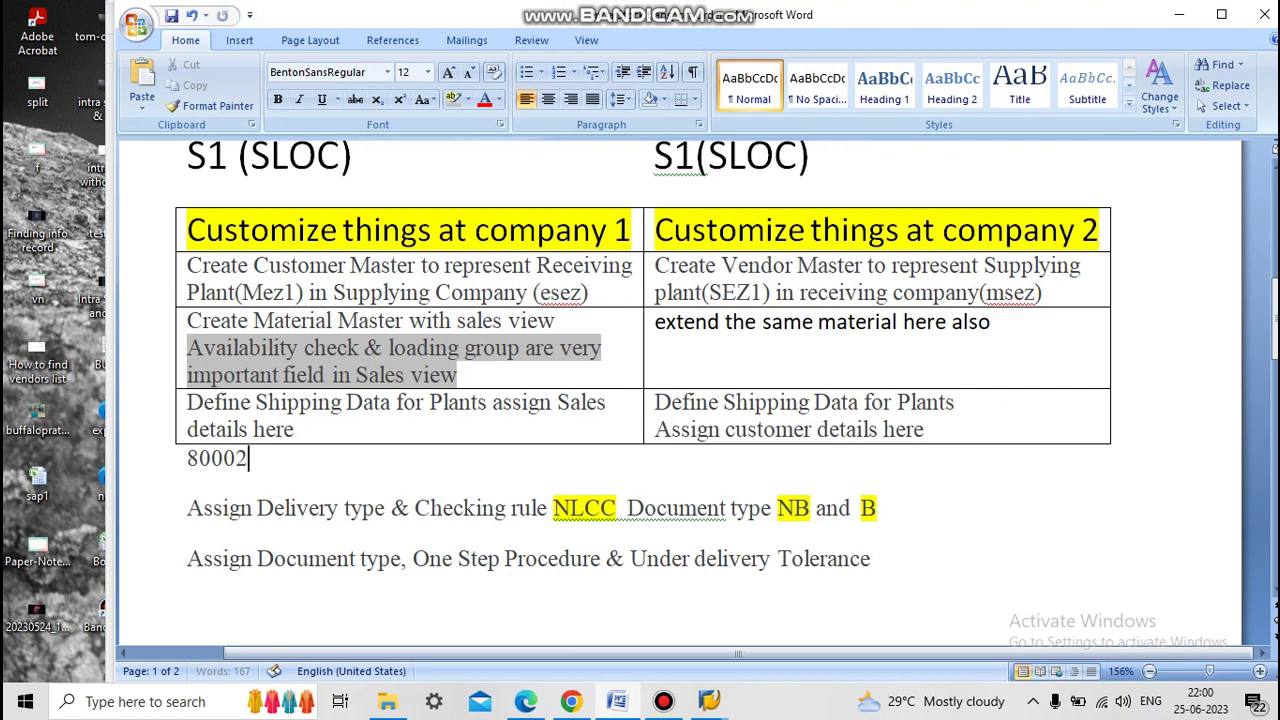
{"action": "type", "text": "6"}
Review supplying plant SEZ1 in the notes, return to SAP and replace customer creation with vendor creation, transaction xk01.
{"action": "scroll", "coordinate": [640, 390], "scroll_direction": "up", "scroll_amount": 1}
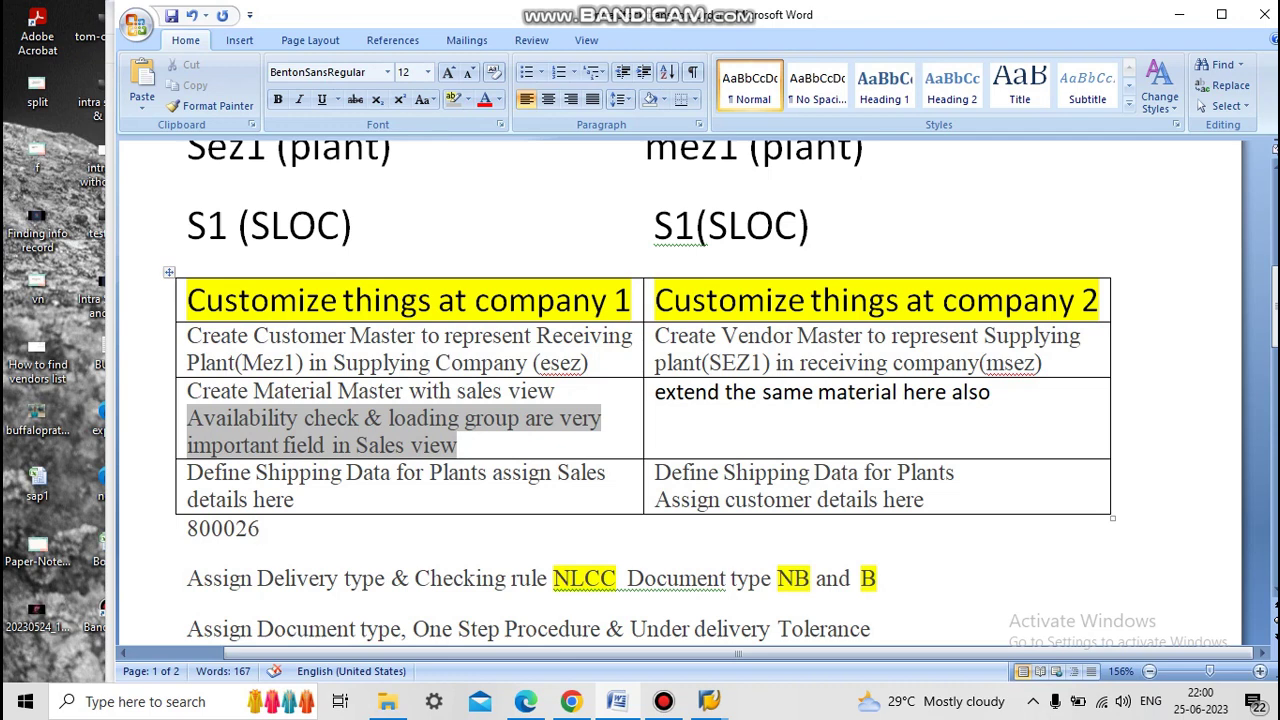
{"action": "scroll", "coordinate": [640, 390], "scroll_direction": "up", "scroll_amount": 1}
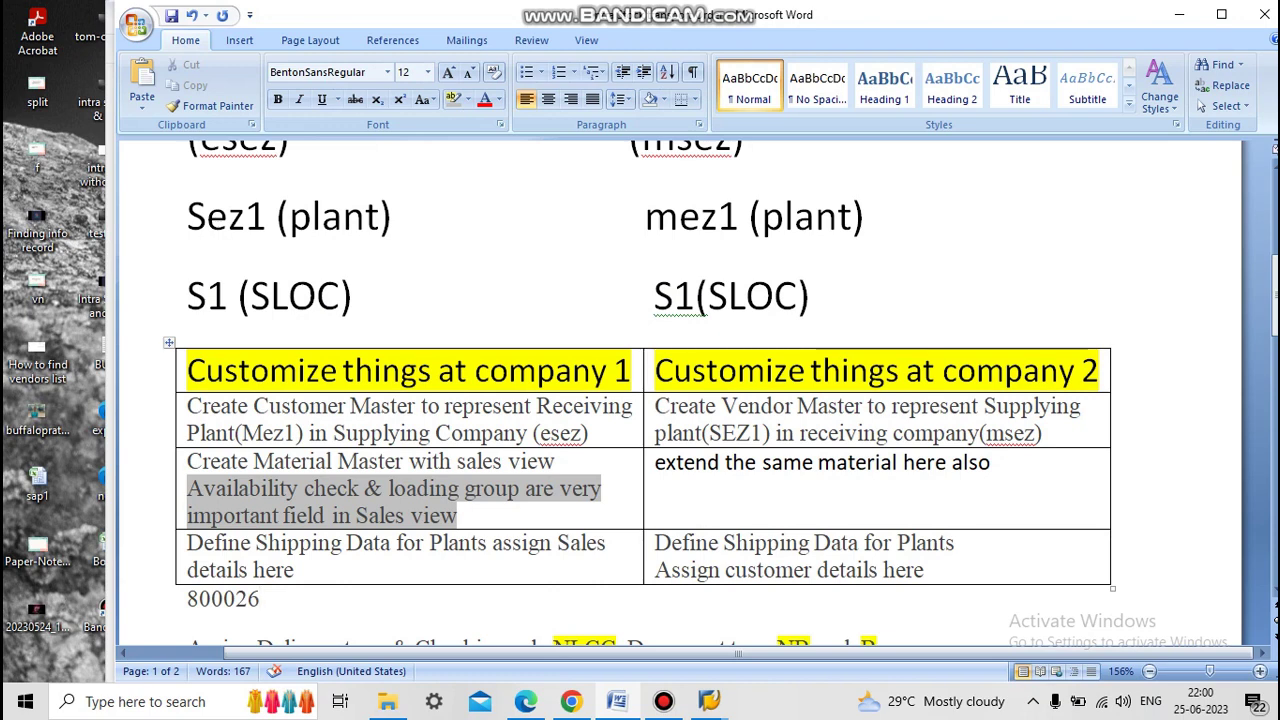
{"action": "left_click_drag", "start_coordinate": [764, 433], "coordinate": [708, 433]}
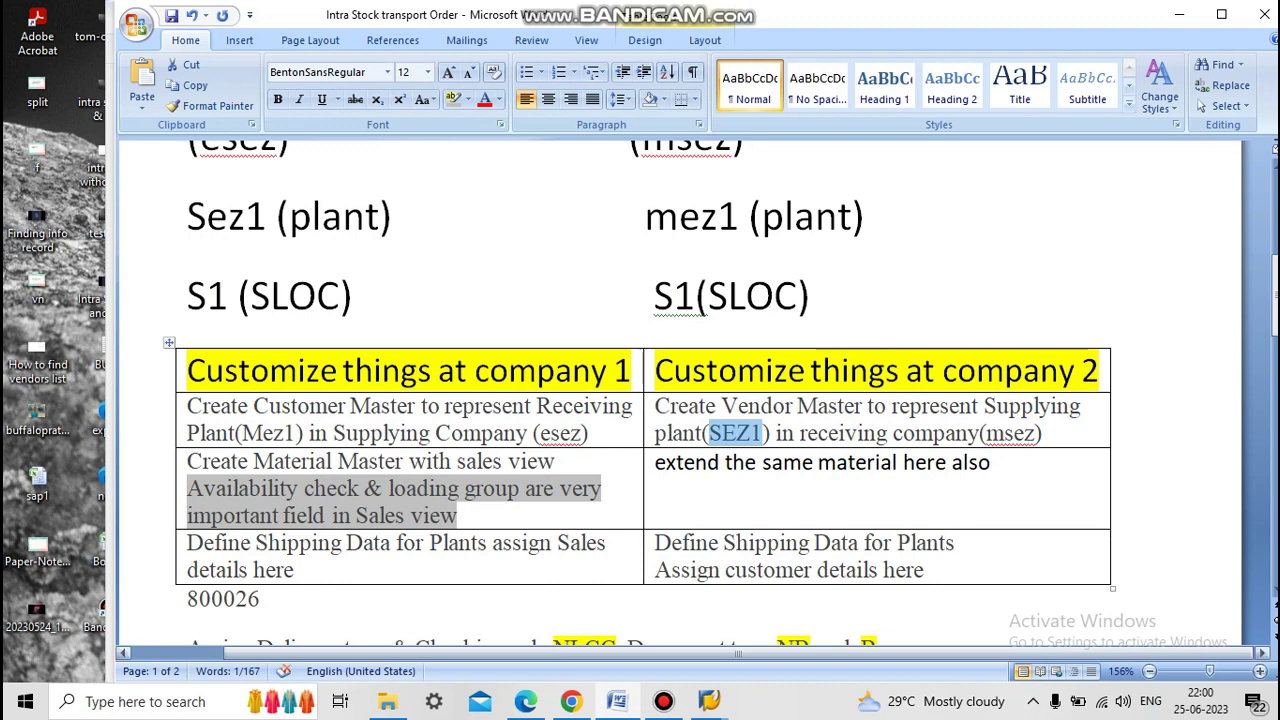
{"action": "left_click", "coordinate": [709, 701]}
{"action": "left_click", "coordinate": [866, 615]}
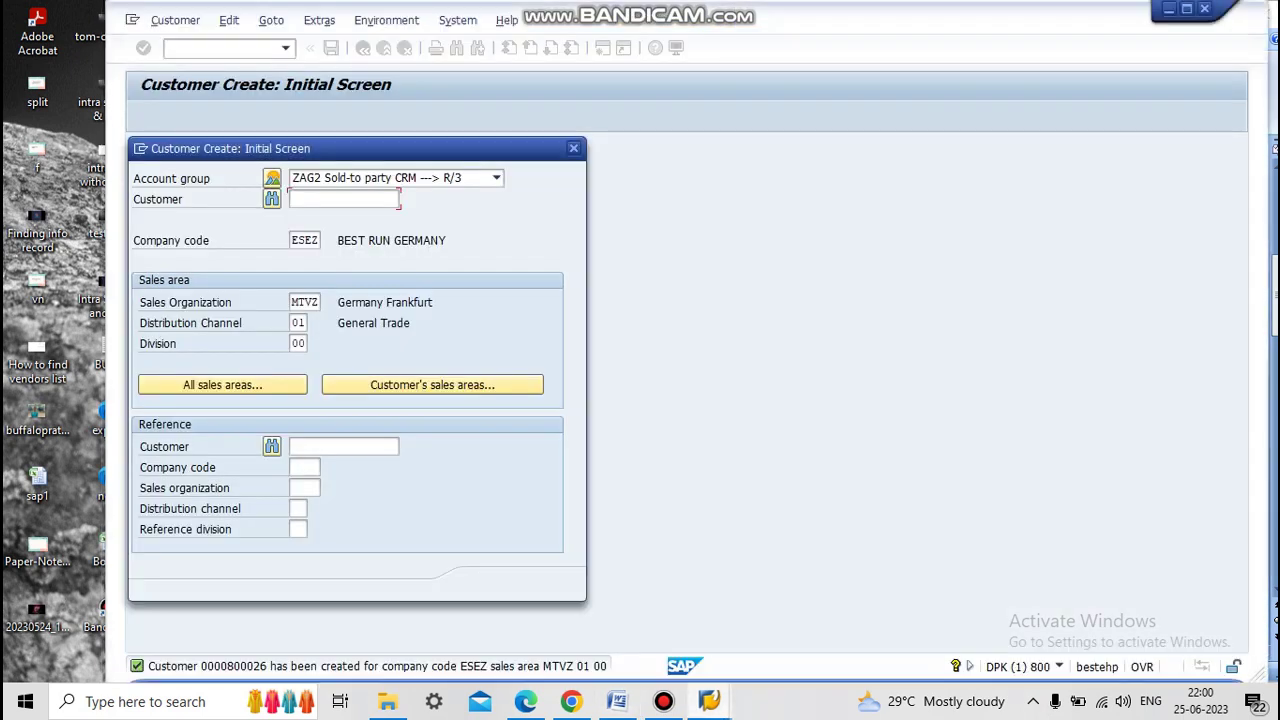
{"action": "left_click", "coordinate": [573, 148]}
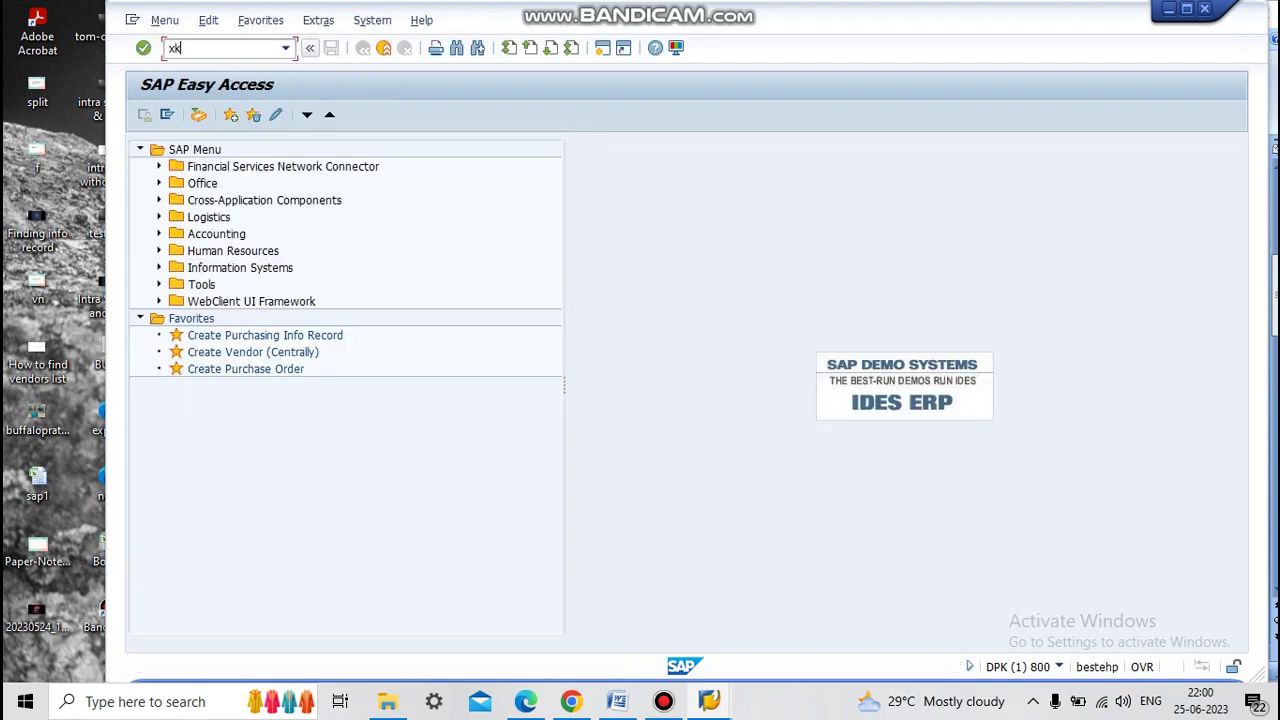
{"action": "type", "text": "xk01"}
{"action": "key", "text": "Return"}
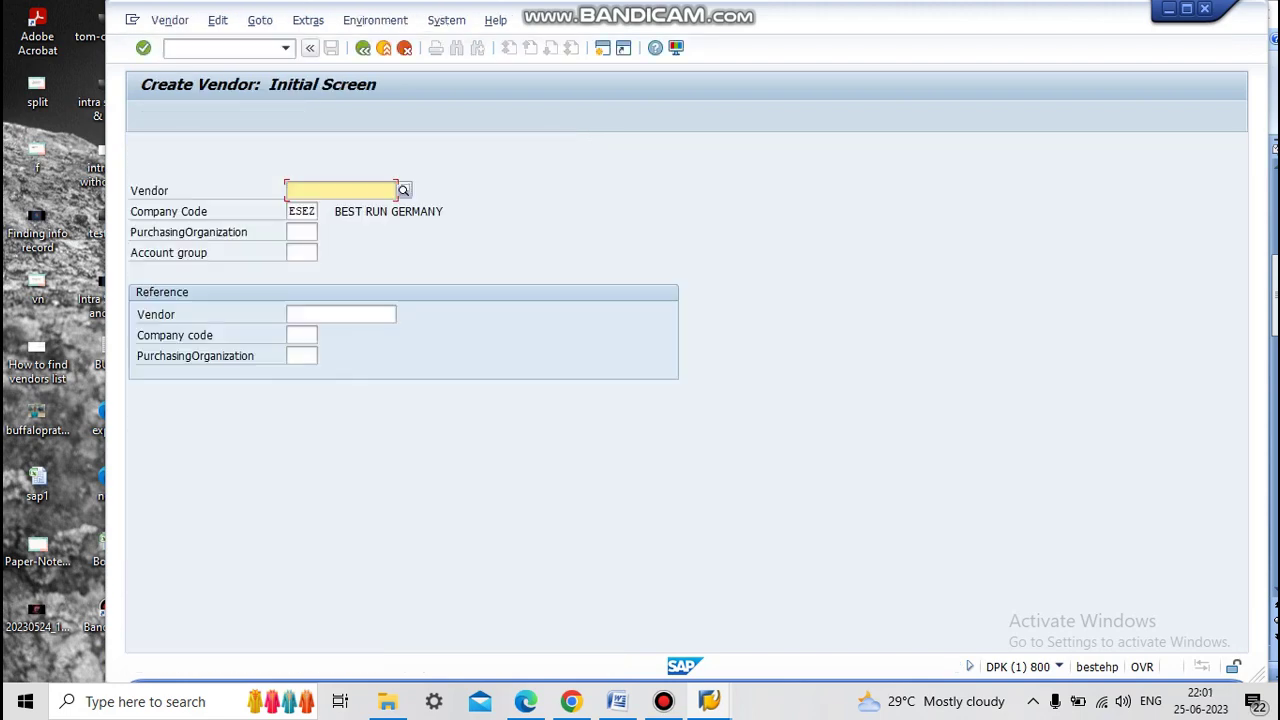
Set the new vendor's company code to msez.
{"action": "left_click", "coordinate": [311, 211]}
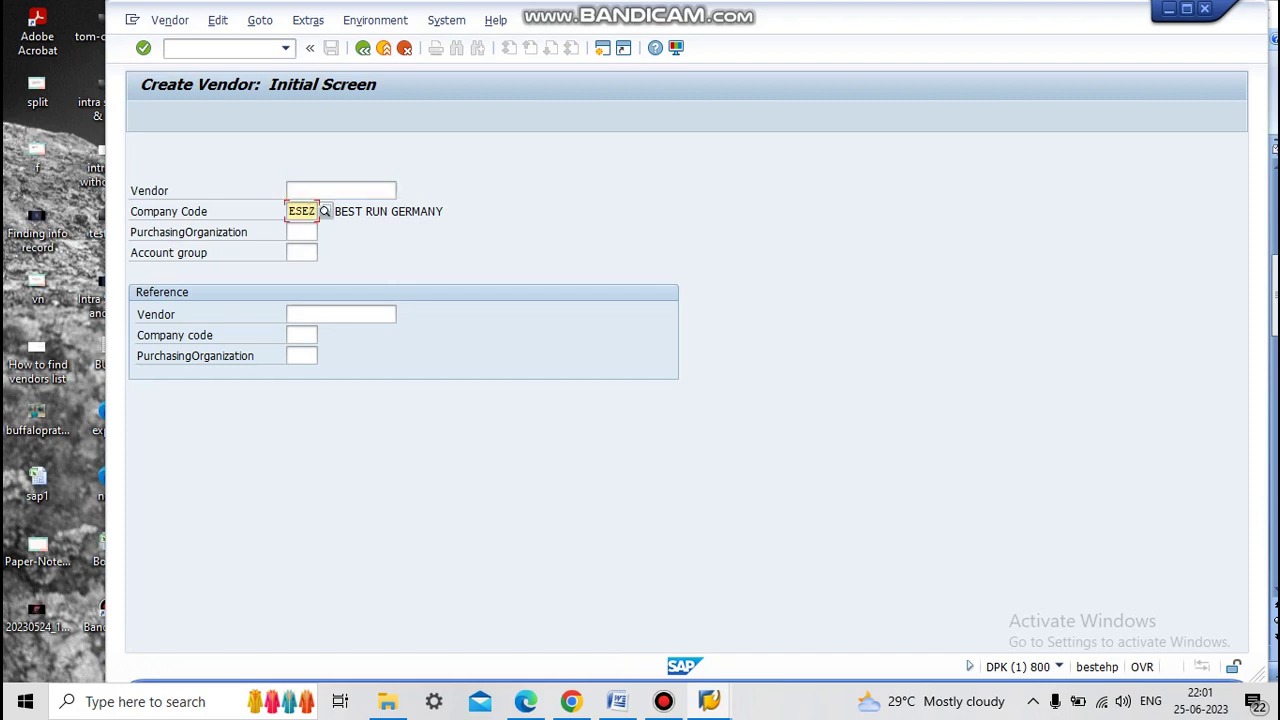
{"action": "key", "text": "BackSpace"}
{"action": "key", "text": "BackSpace"}
{"action": "key", "text": "BackSpace"}
{"action": "key", "text": "BackSpace"}
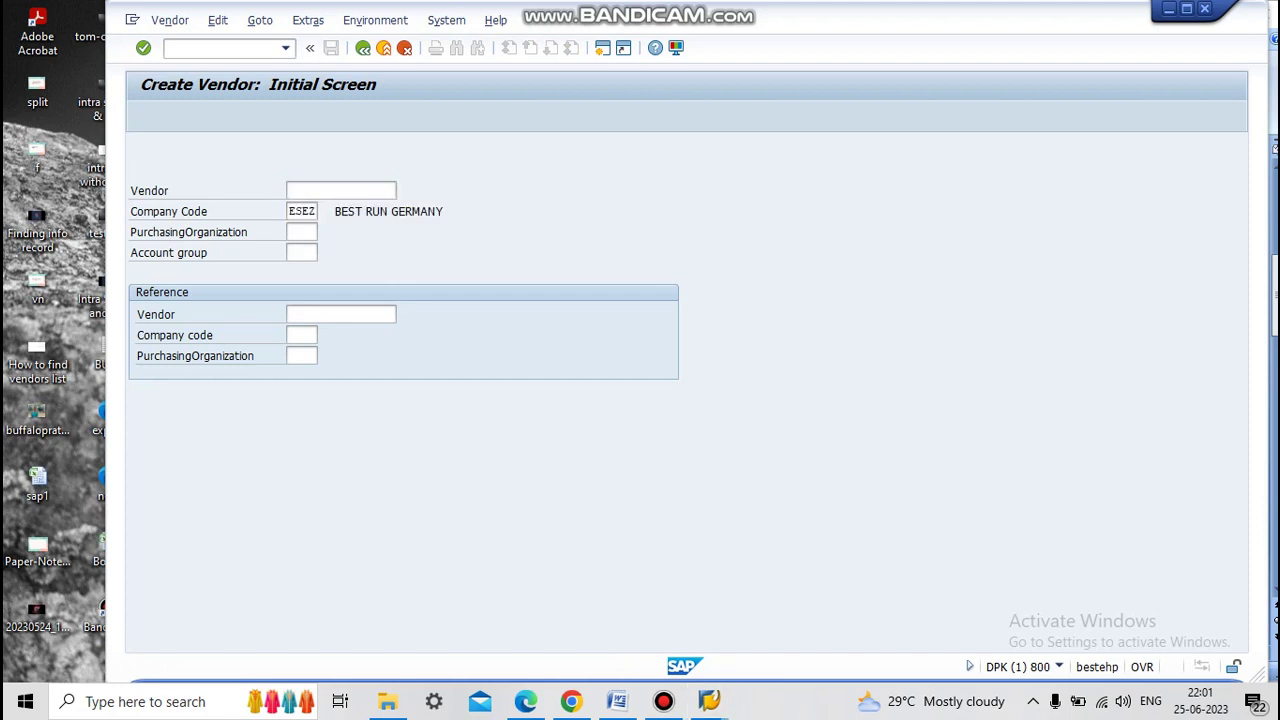
{"action": "type", "text": "msez"}
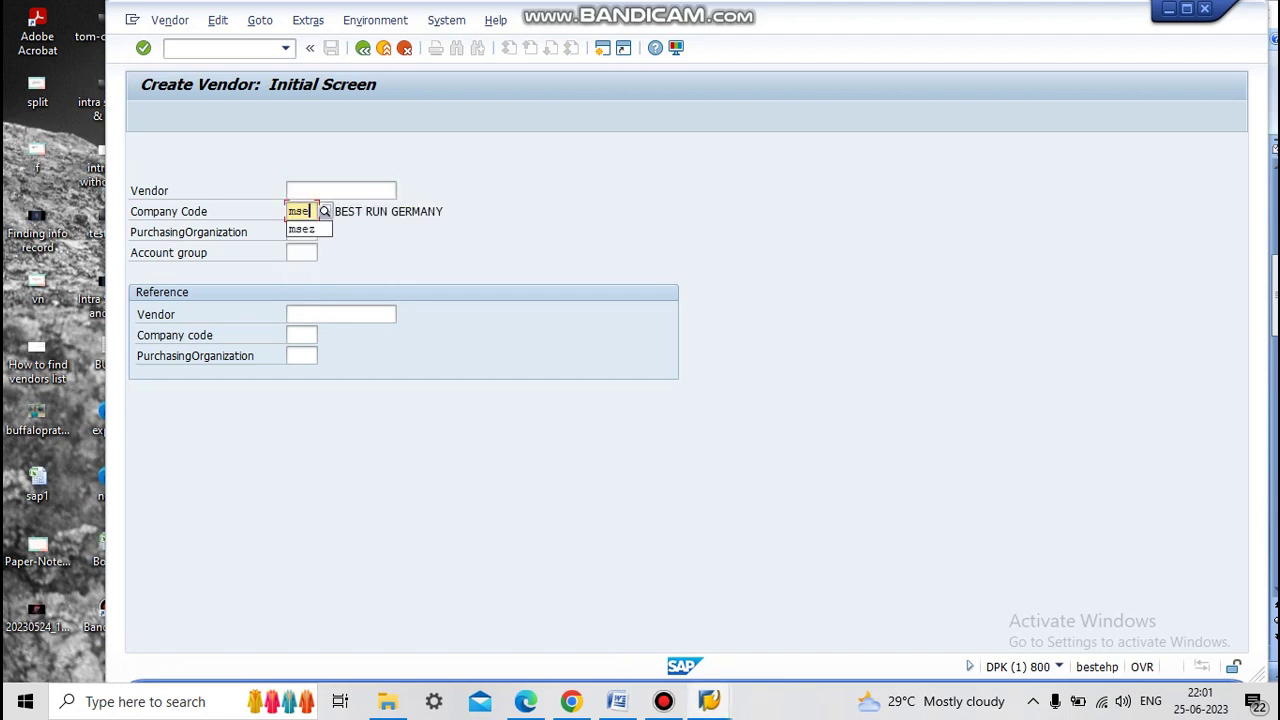
{"action": "key", "text": "Tab"}
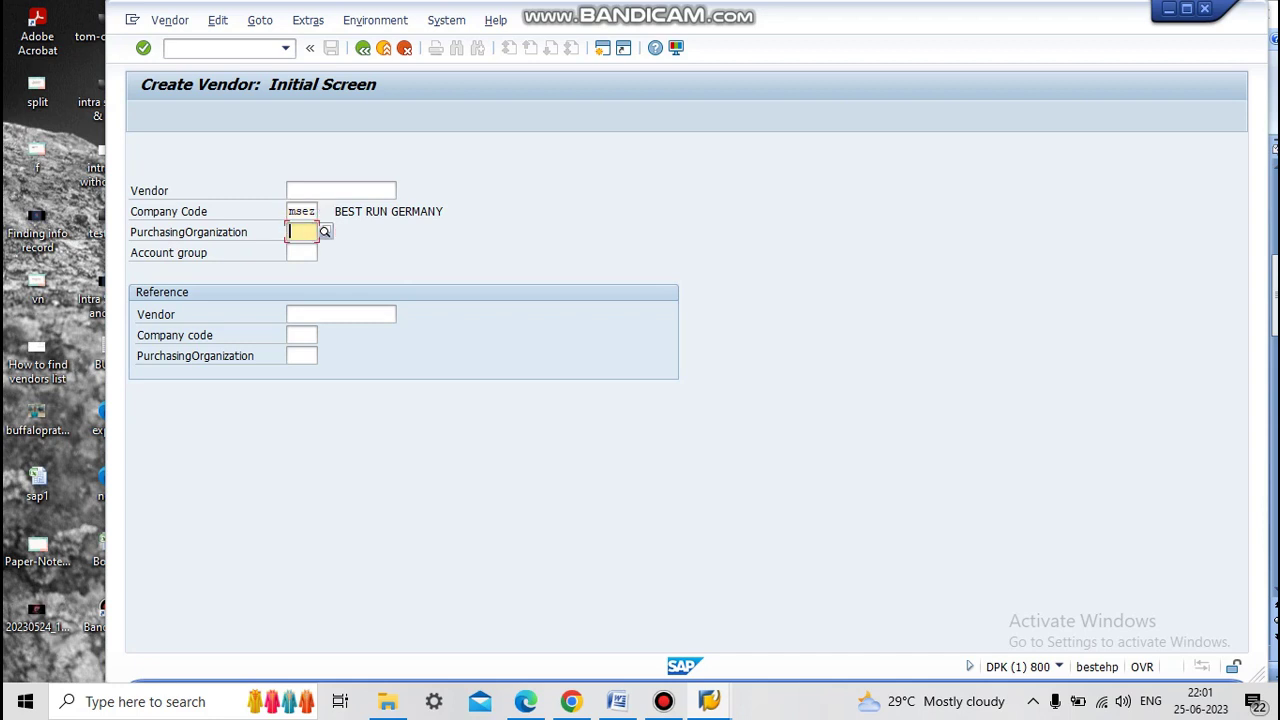
Enter purchasing organization mezp and account group KRED for the vendor and continue to its address data.
{"action": "type", "text": "me"}
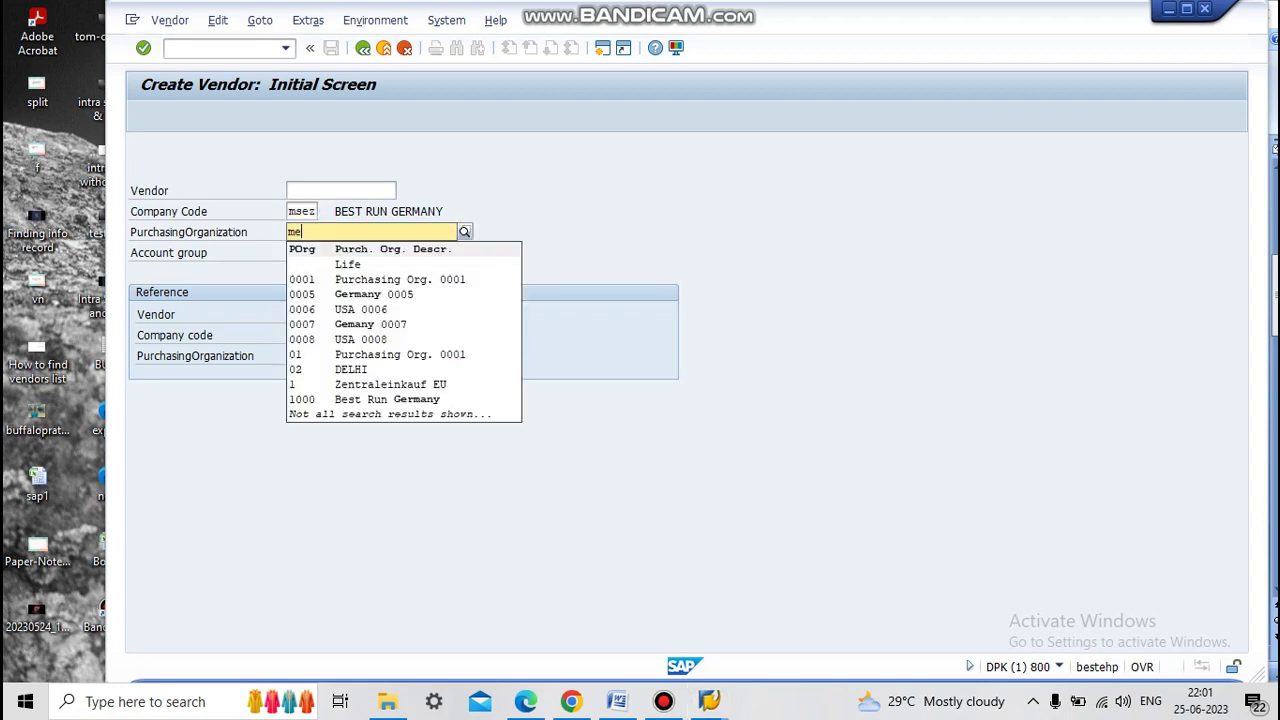
{"action": "type", "text": "zp"}
{"action": "key", "text": "Tab"}
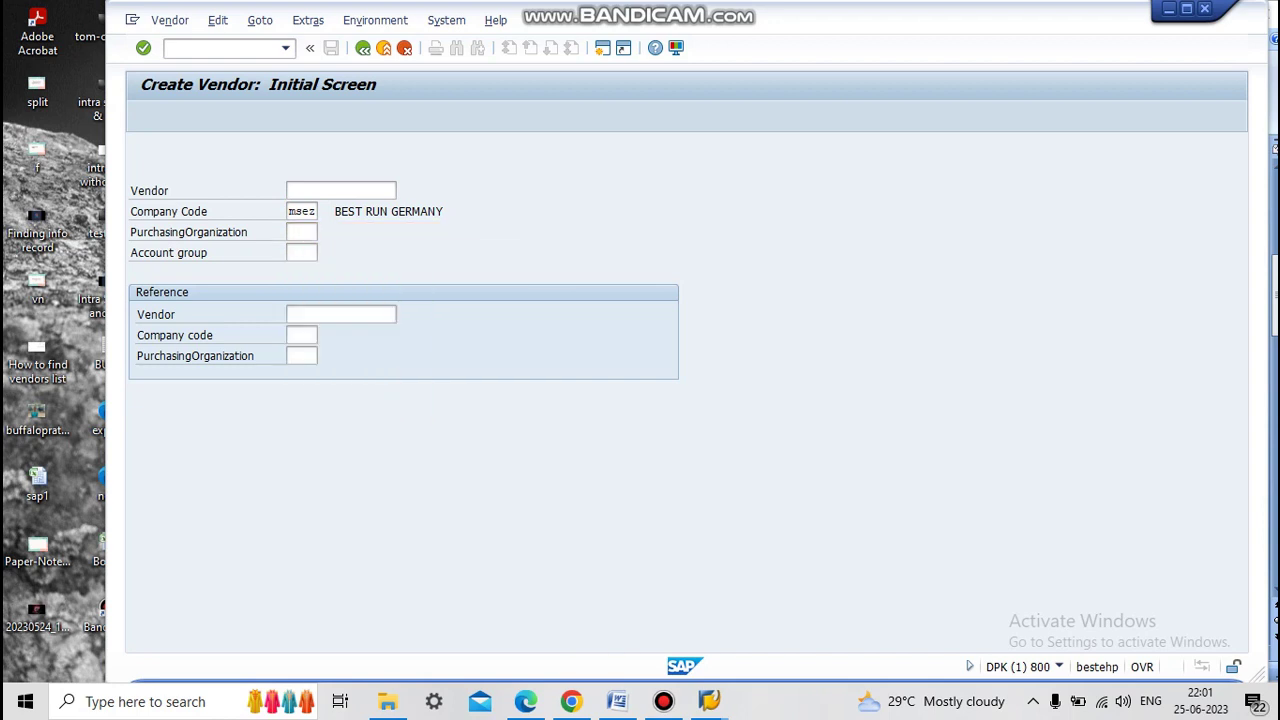
{"action": "type", "text": "kred"}
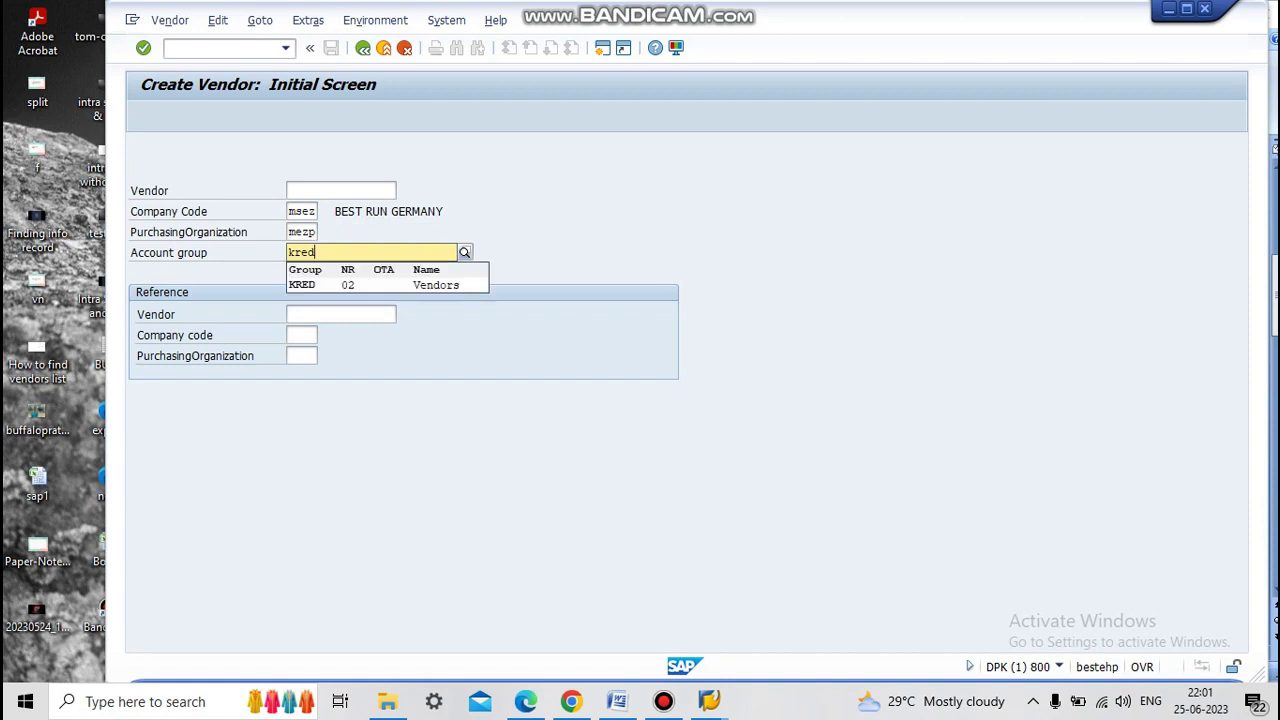
{"action": "key", "text": "Down"}
{"action": "key", "text": "Return"}
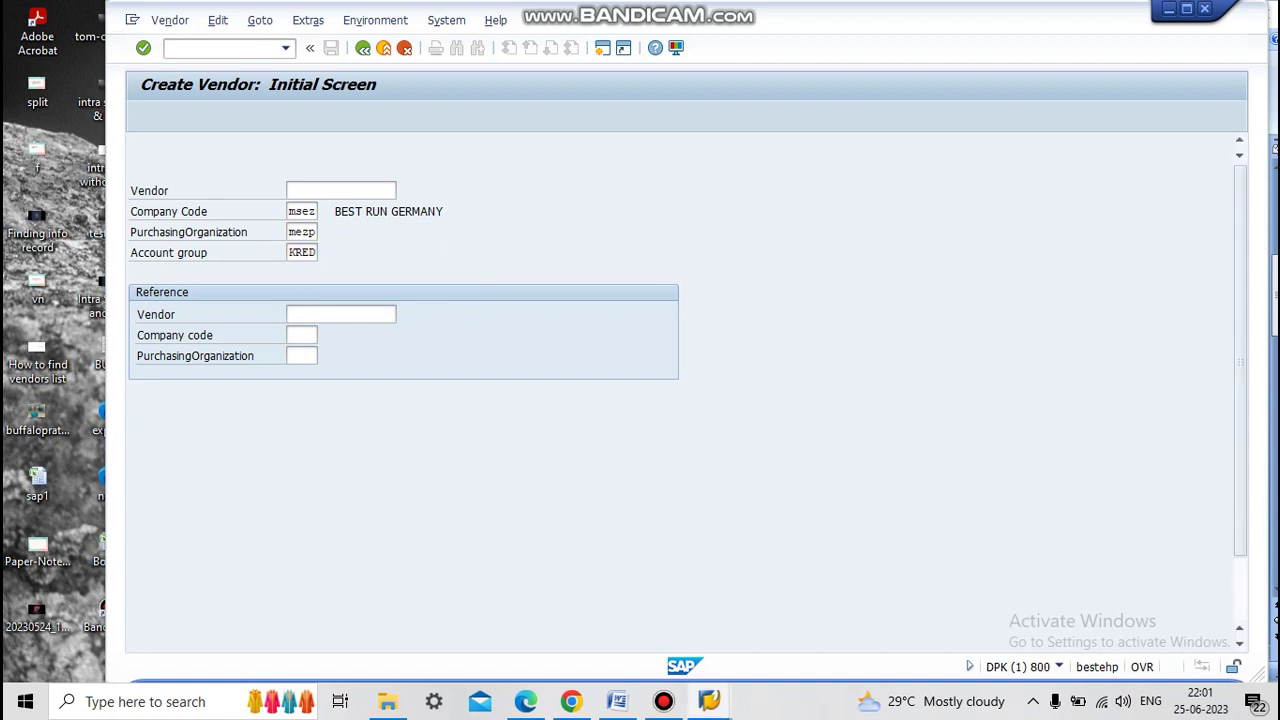
{"action": "key", "text": "Return"}
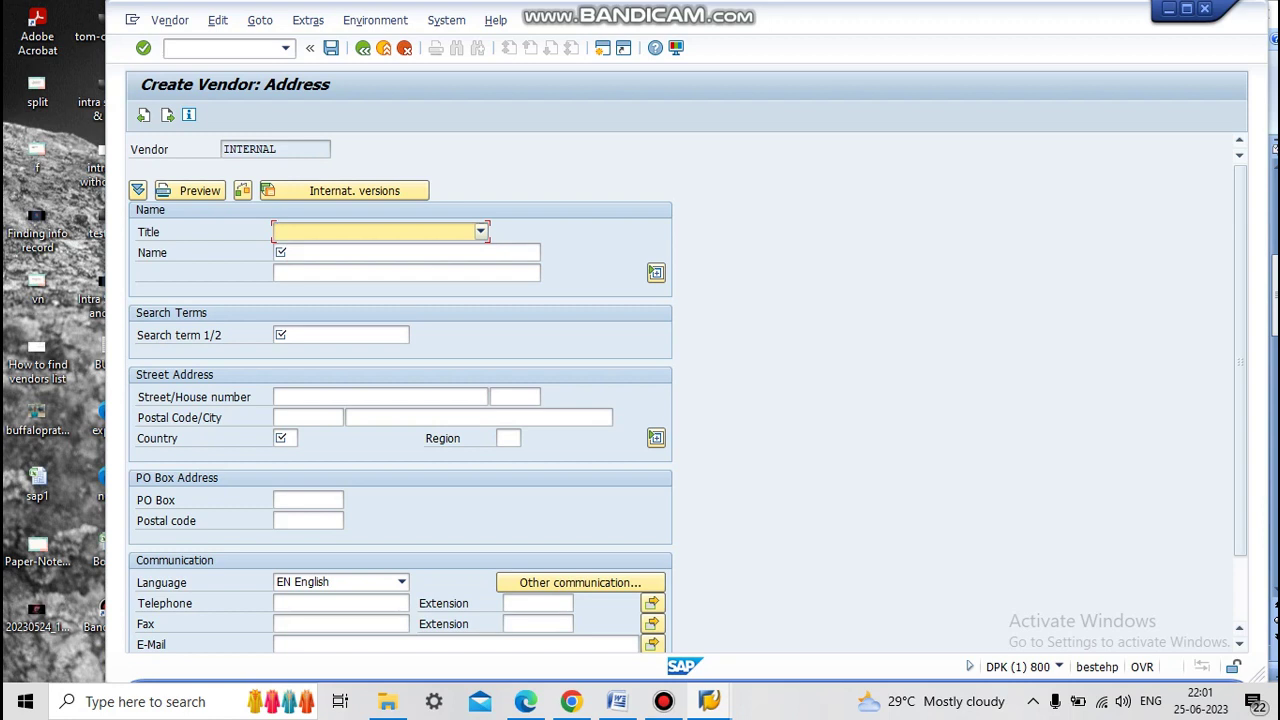
Fill in the vendor's address data with title Company, name entereprises, search term sss and country IN, and confirm it.
{"action": "key", "text": "c"}
{"action": "key", "text": "Tab"}
{"action": "type", "text": "en"}
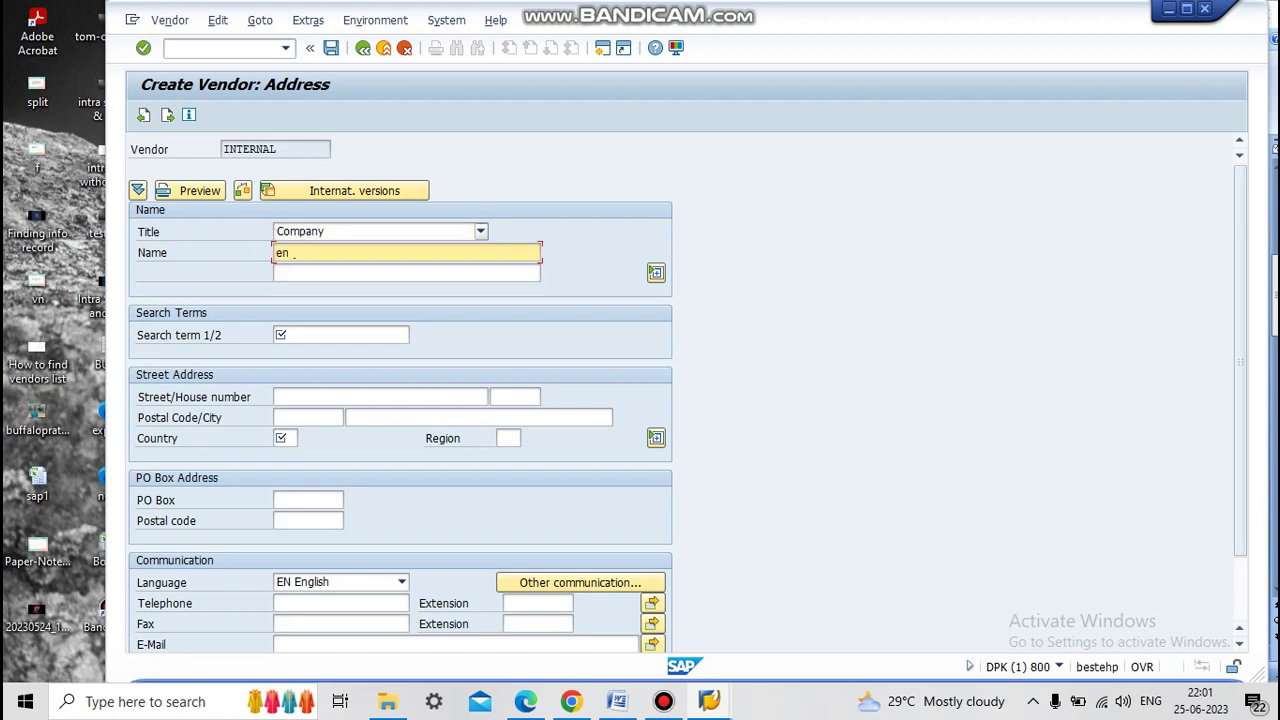
{"action": "type", "text": "tereprises"}
{"action": "key", "text": "Tab"}
{"action": "type", "text": "ss"}
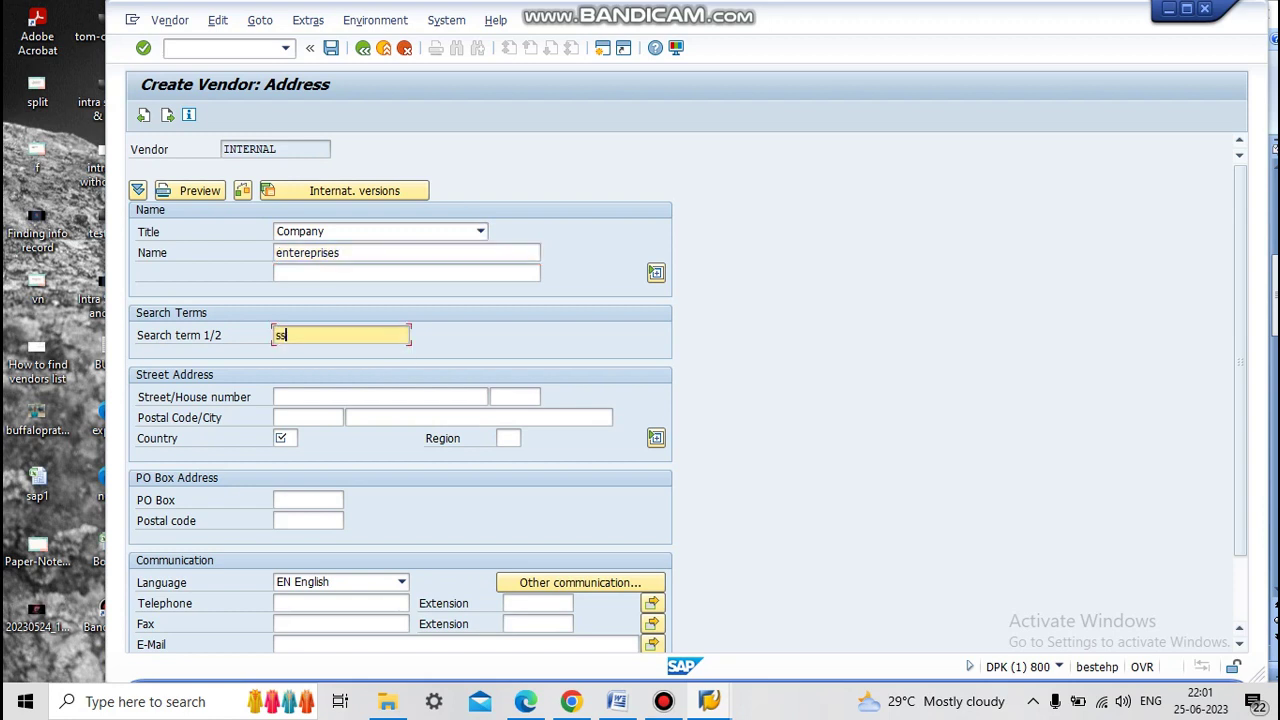
{"action": "type", "text": "s"}
{"action": "left_click", "coordinate": [285, 438]}
{"action": "type", "text": "IN"}
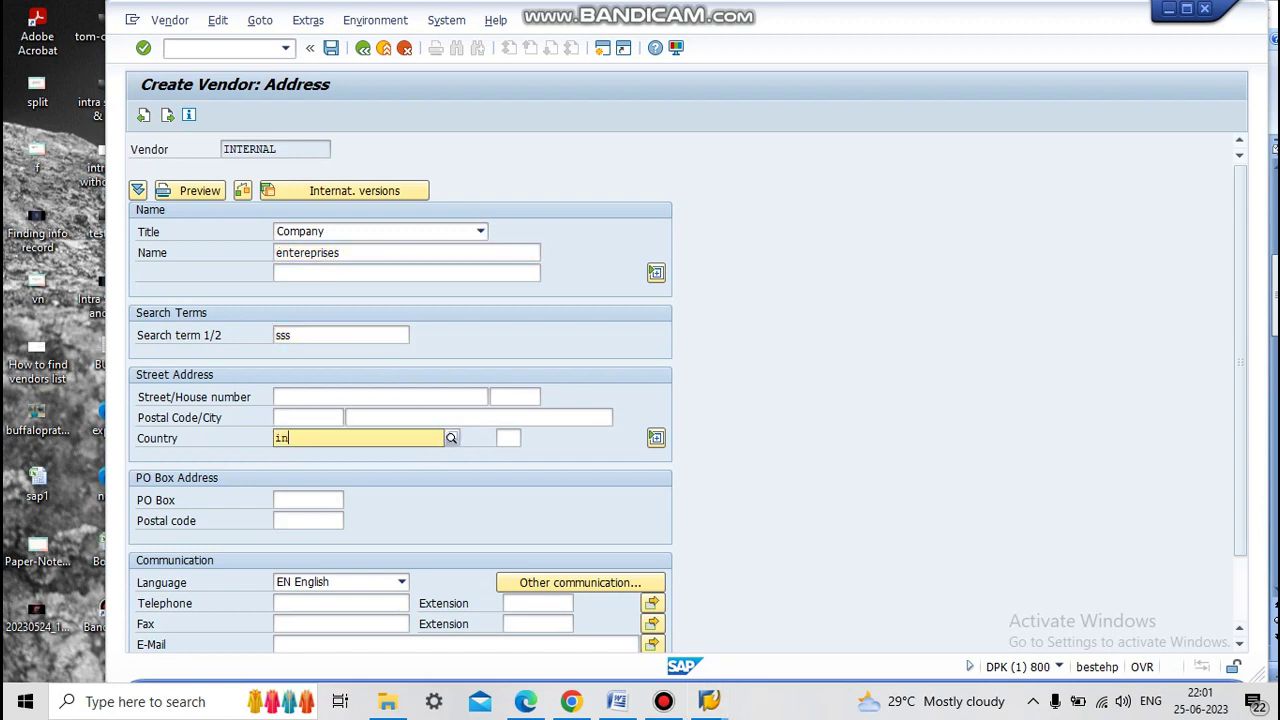
{"action": "key", "text": "Return"}
{"action": "key", "text": "Return"}
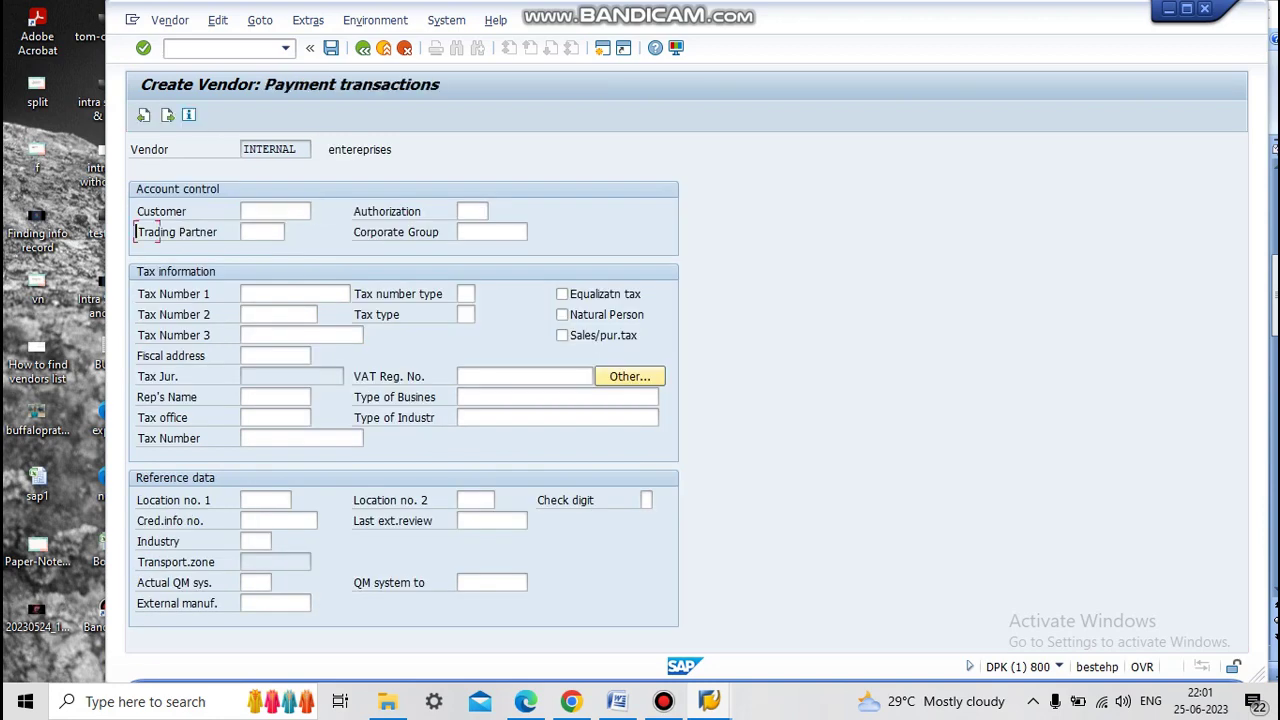
Skip the general payment data, then enter reconciliation account 31000 and cash management group A1 in the vendor's accounting information.
{"action": "key", "text": "Return"}
{"action": "key", "text": "Return"}
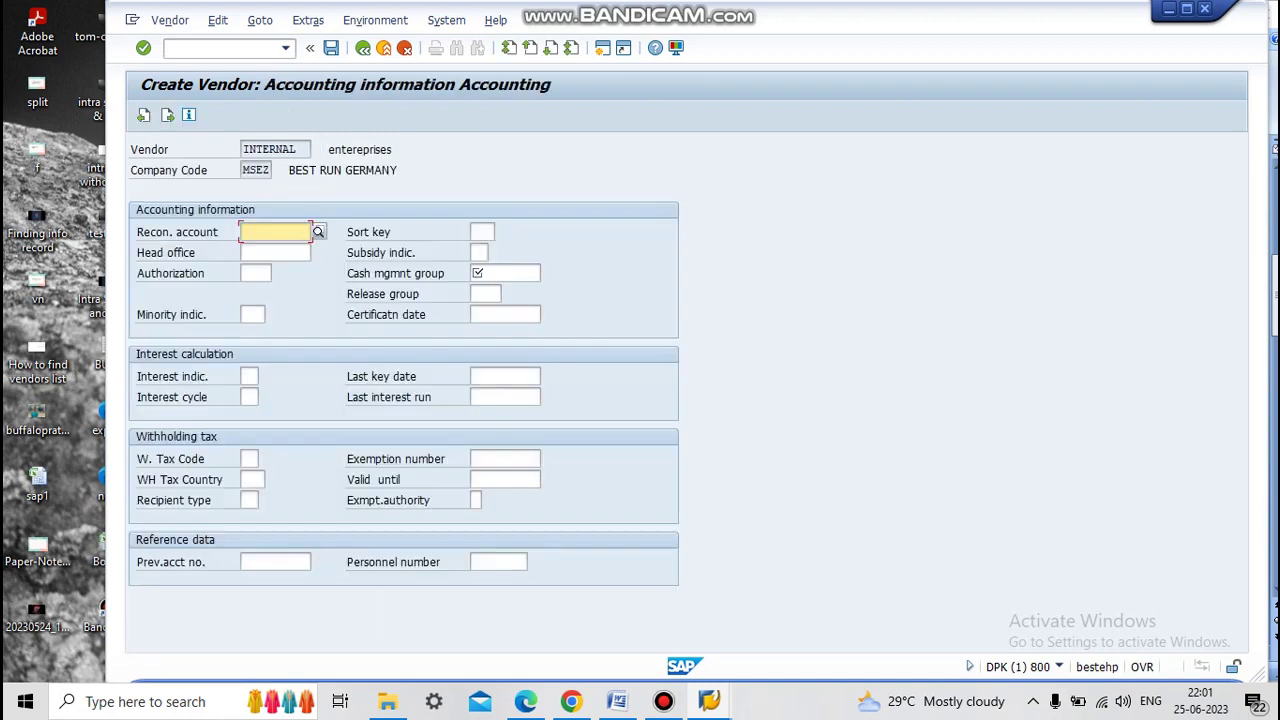
{"action": "type", "text": "31000"}
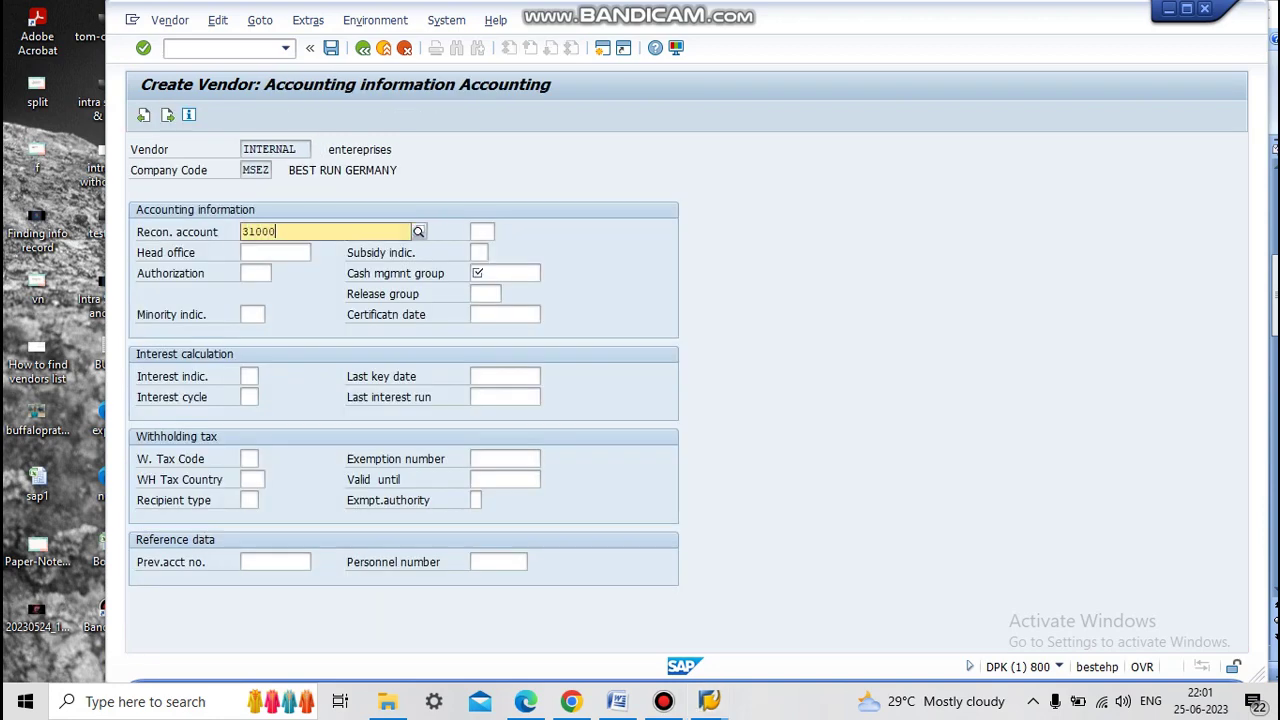
{"action": "key", "text": "Tab"}
{"action": "key", "text": "Tab"}
{"action": "key", "text": "Tab"}
{"action": "key", "text": "Tab"}
{"action": "key", "text": "Tab"}
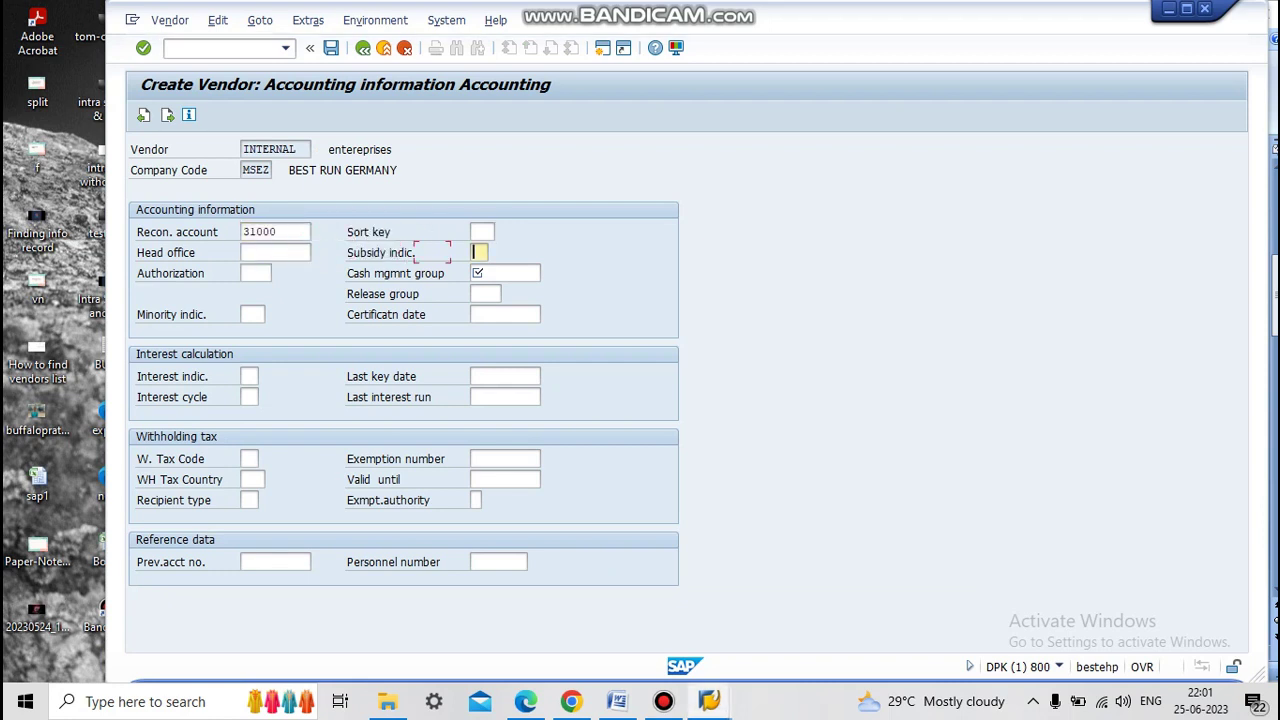
{"action": "type", "text": "A1"}
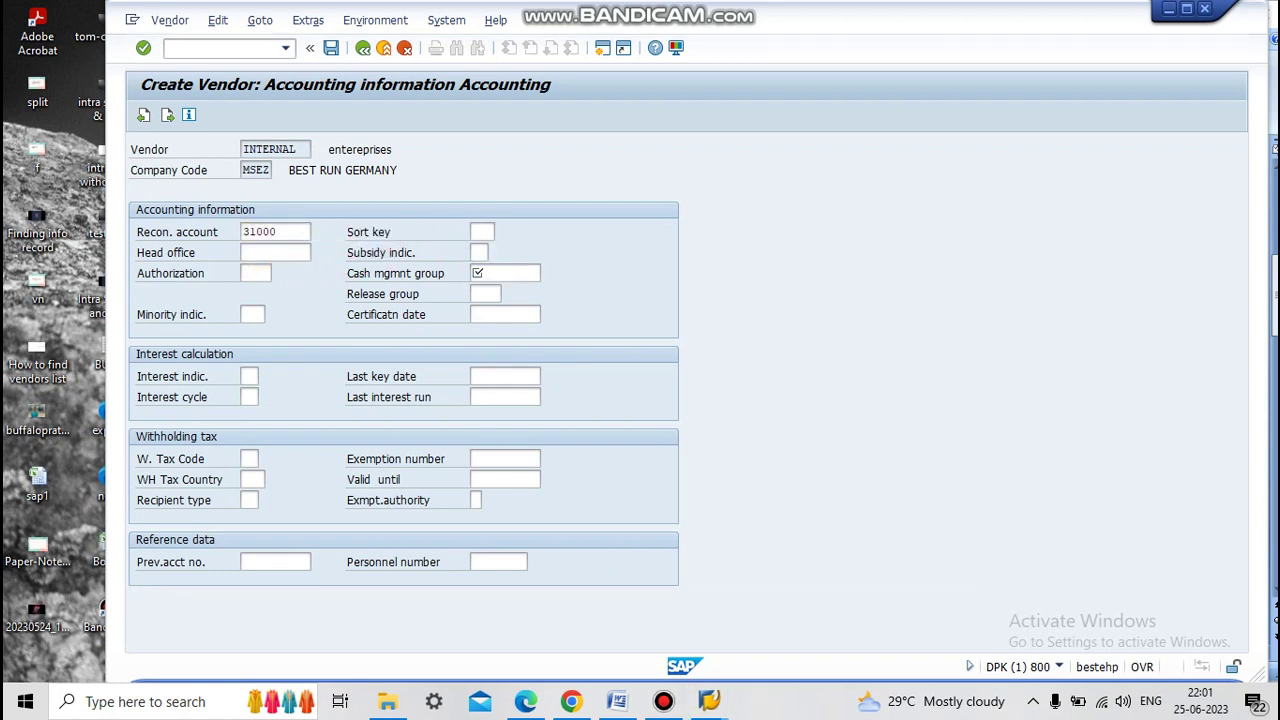
{"action": "key", "text": "Return"}
Set the vendor's accounting payment terms to 0001 and continue to its purchasing data.
{"action": "type", "text": "0001"}
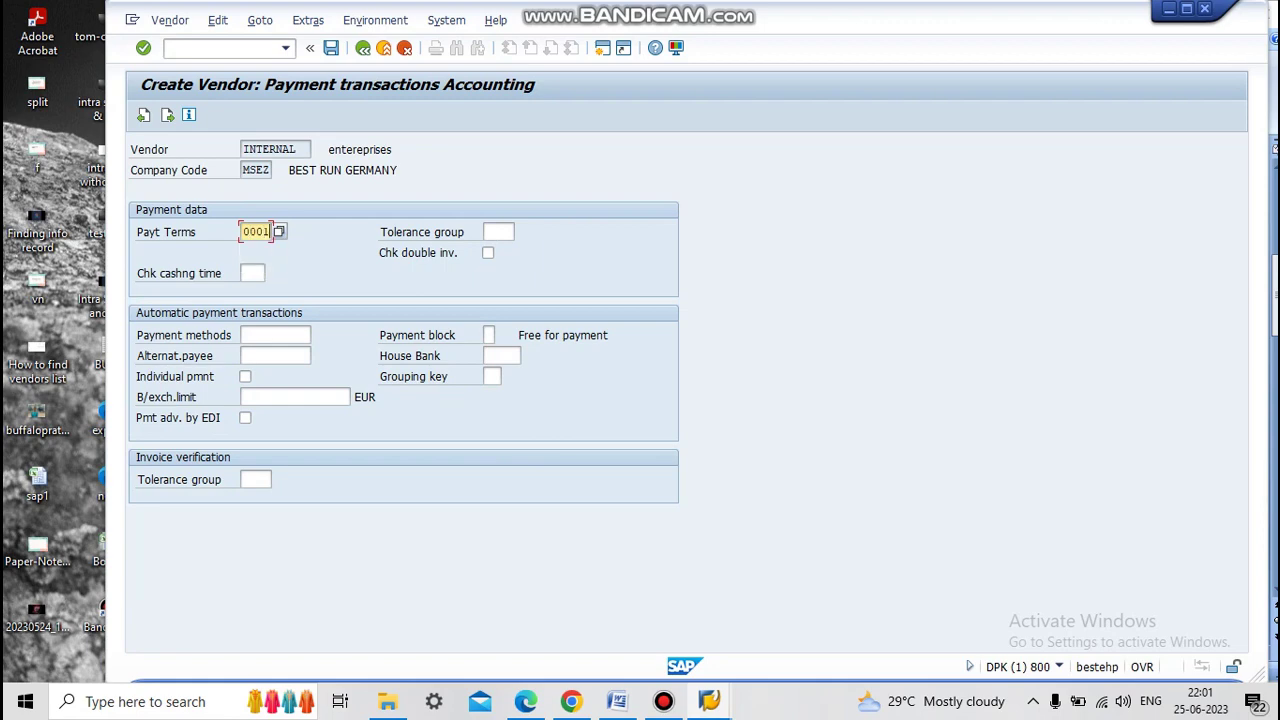
{"action": "key", "text": "Return"}
{"action": "key", "text": "Return"}
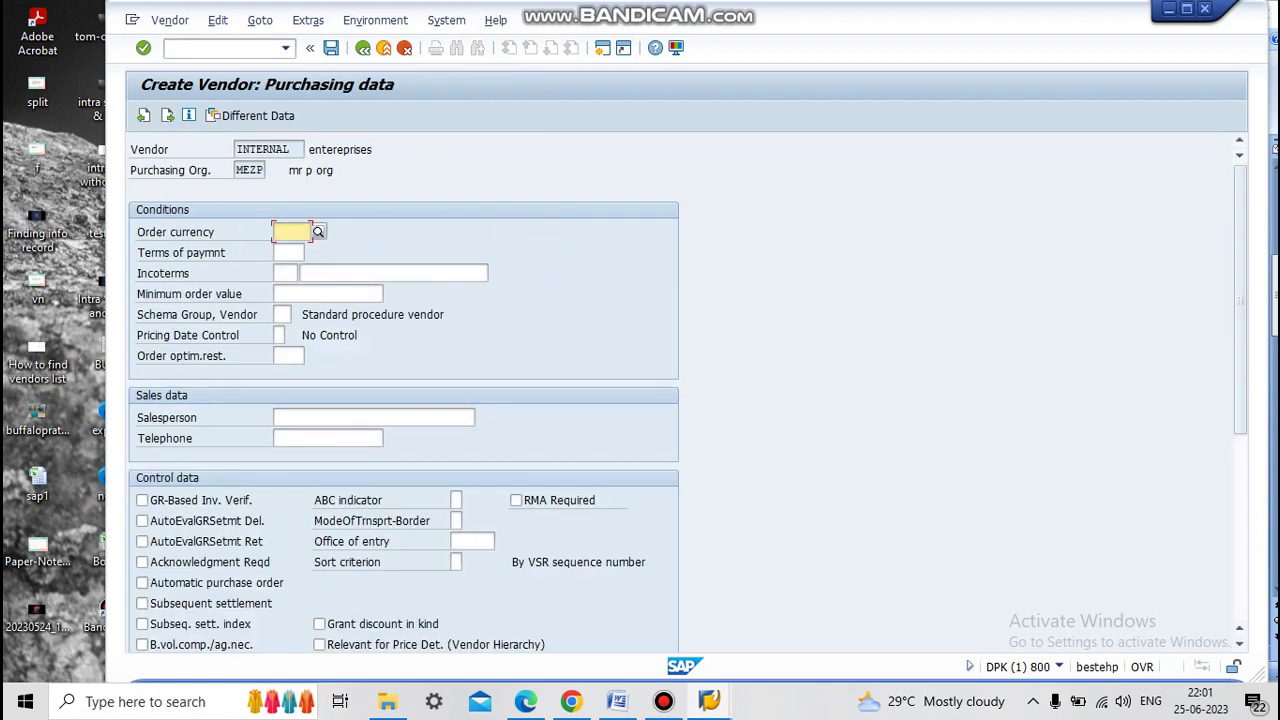
Enter order currency INR, terms of payment 0001 and the incoterms location "at plant" in the vendor's purchasing data.
{"action": "type", "text": "inr"}
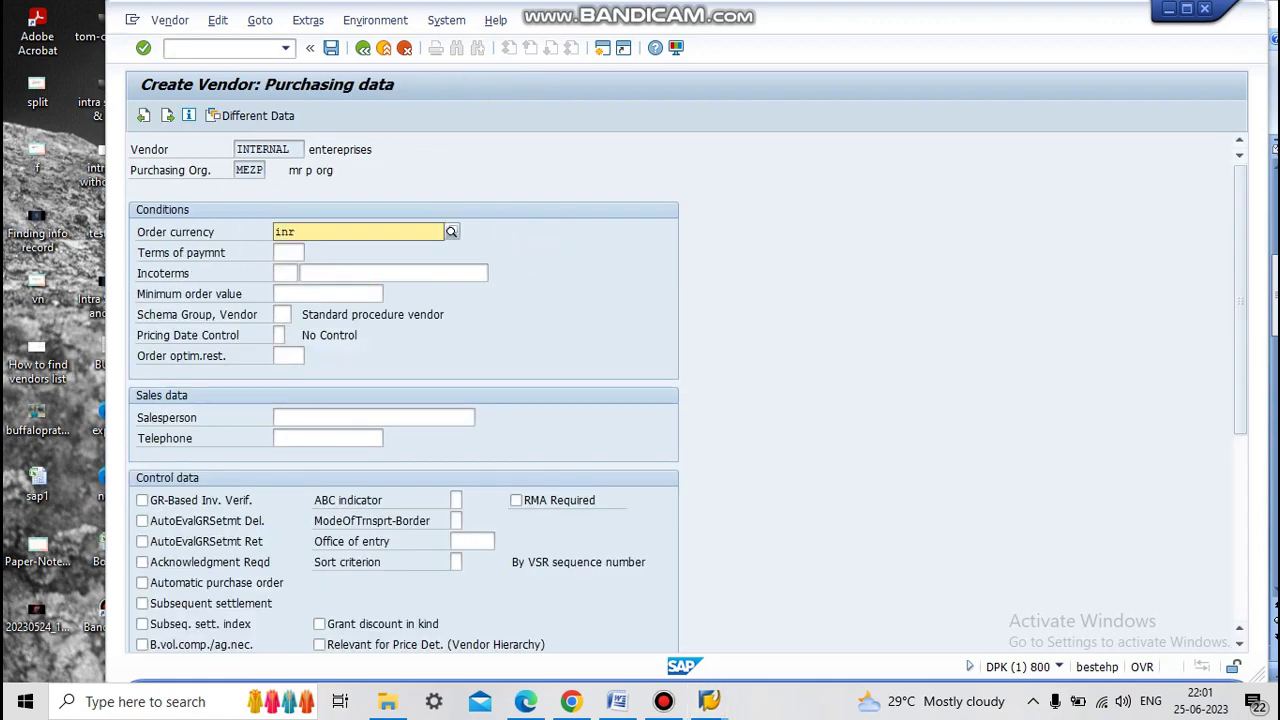
{"action": "key", "text": "Tab"}
{"action": "type", "text": "000"}
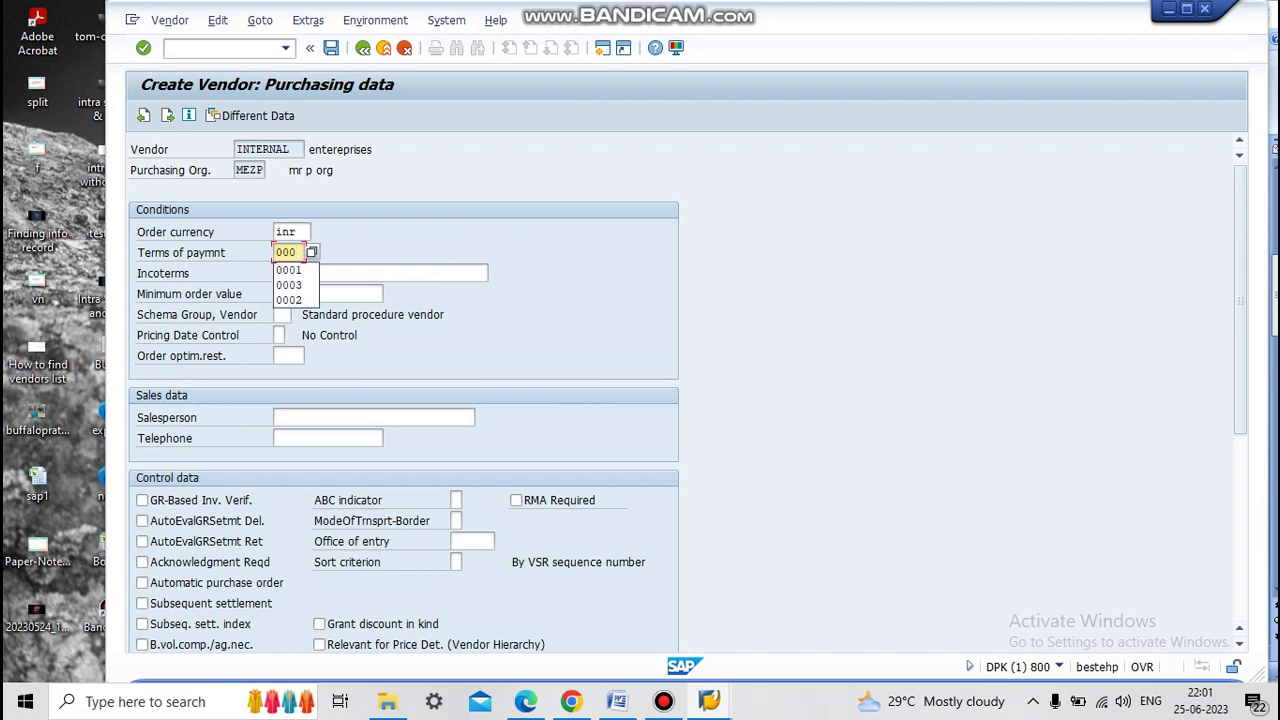
{"action": "type", "text": "1"}
{"action": "key", "text": "Tab"}
{"action": "type", "text": "fpb"}
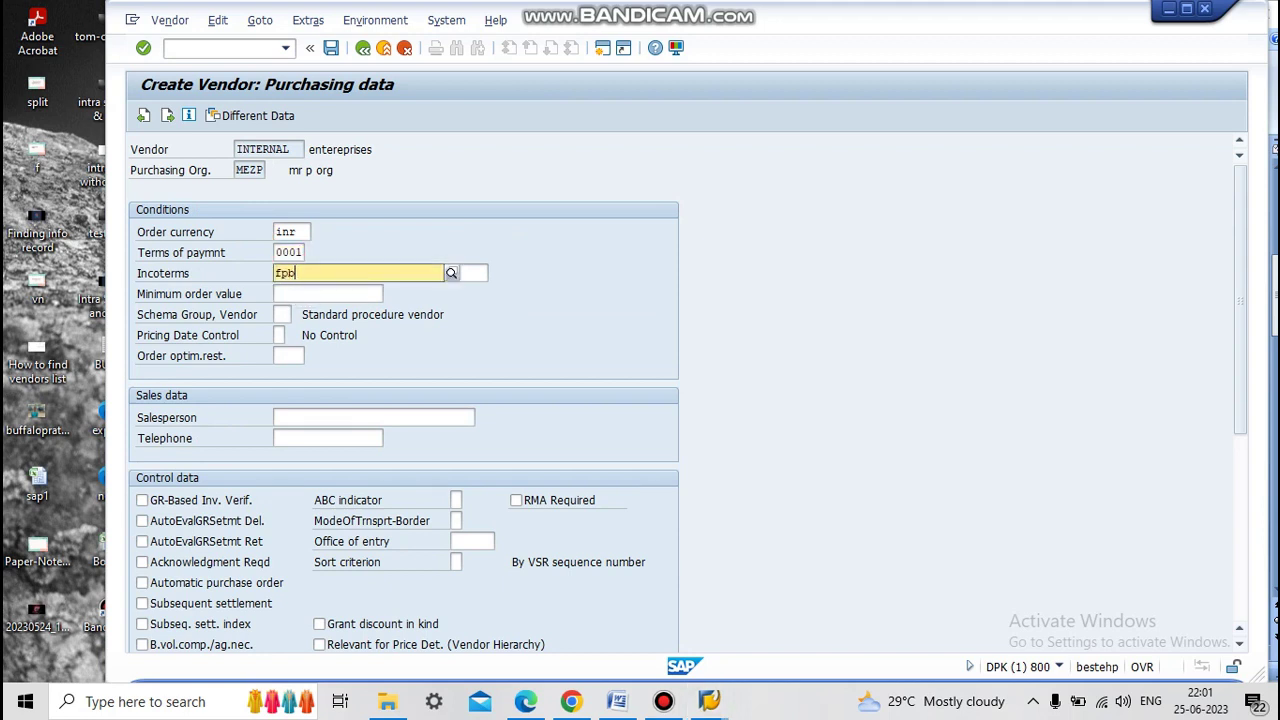
{"action": "key", "text": "Tab"}
{"action": "type", "text": "a"}
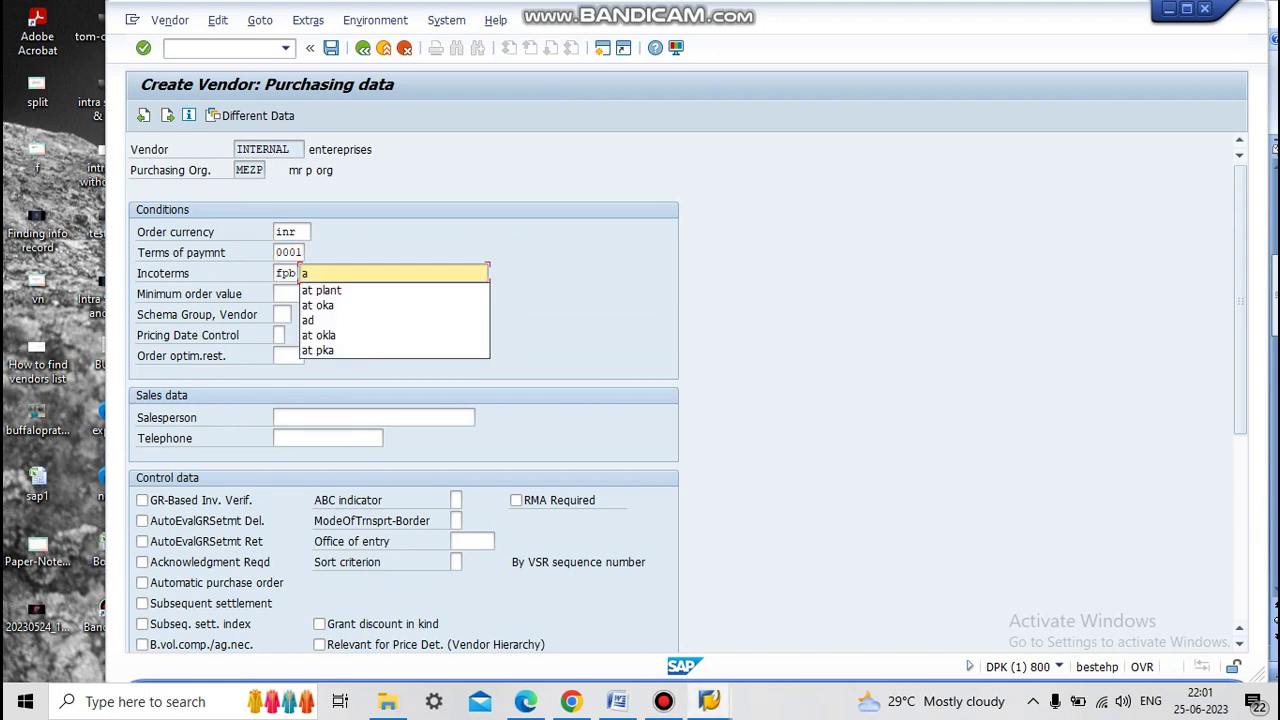
{"action": "key", "text": "Down"}
{"action": "key", "text": "Return"}
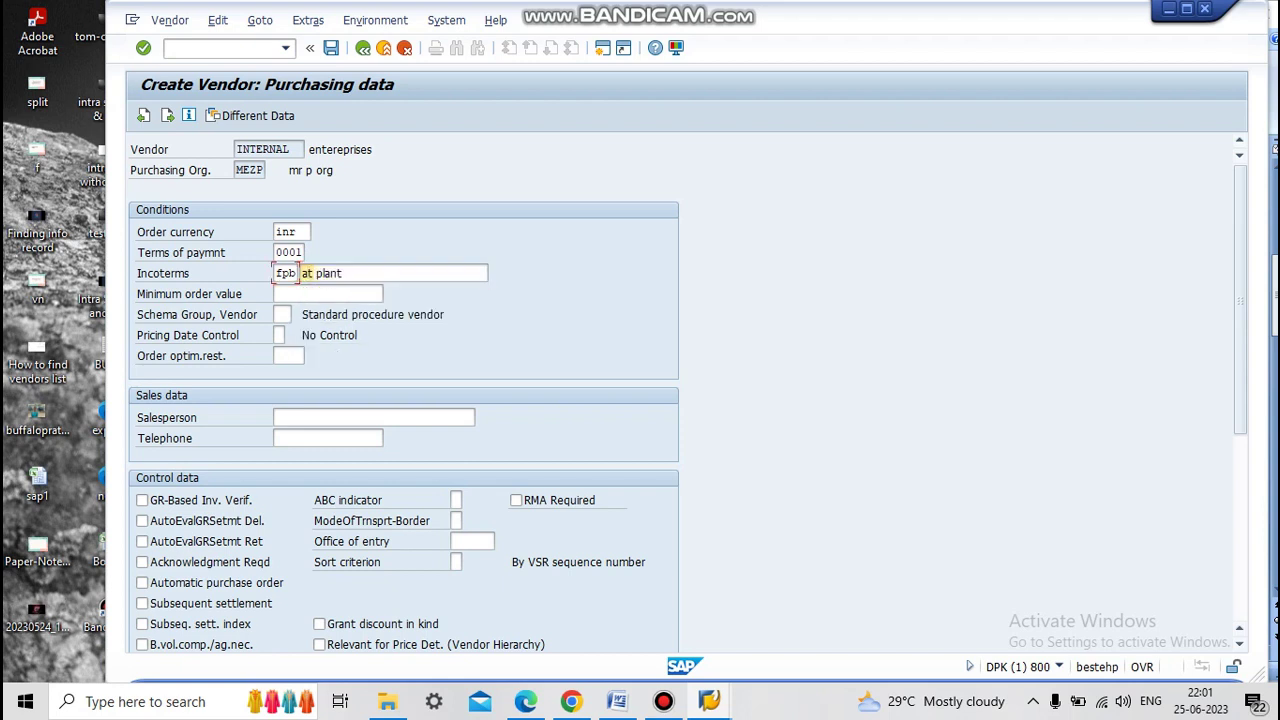
Correct the vendor's incoterms code to FOB.
{"action": "left_click", "coordinate": [290, 273]}
{"action": "key", "text": "BackSpace"}
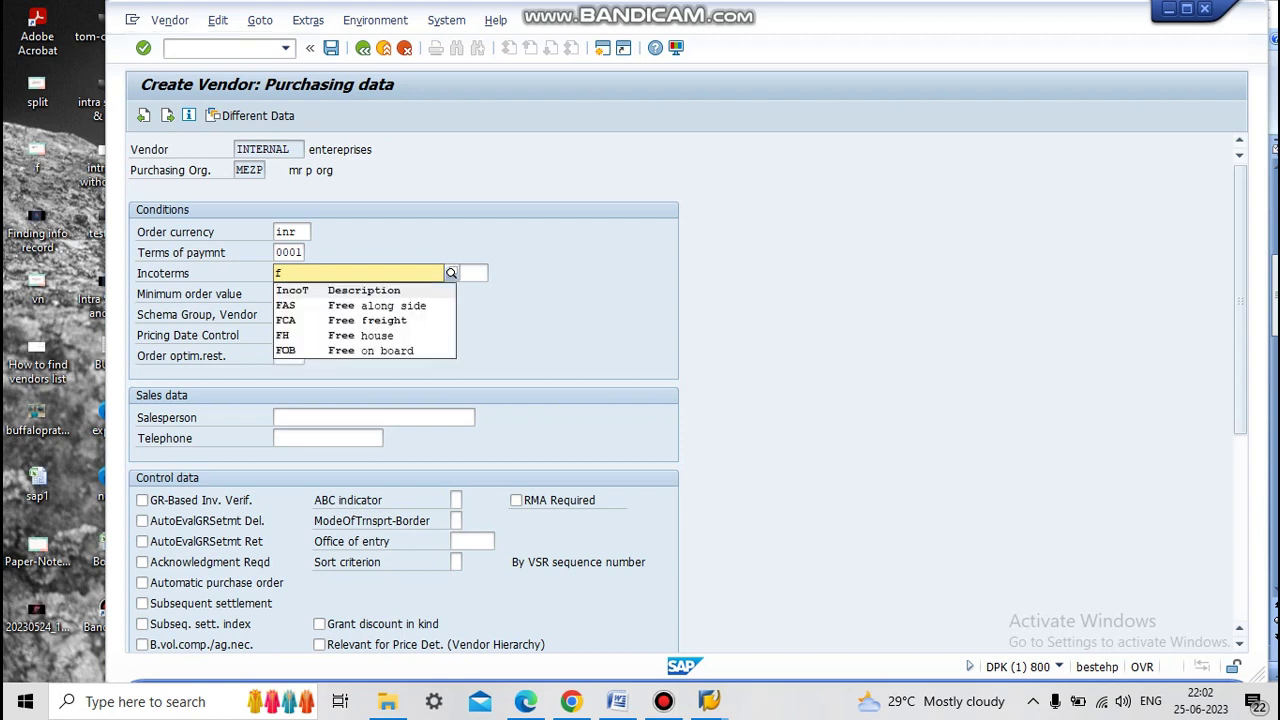
{"action": "type", "text": "ob"}
{"action": "key", "text": "Return"}
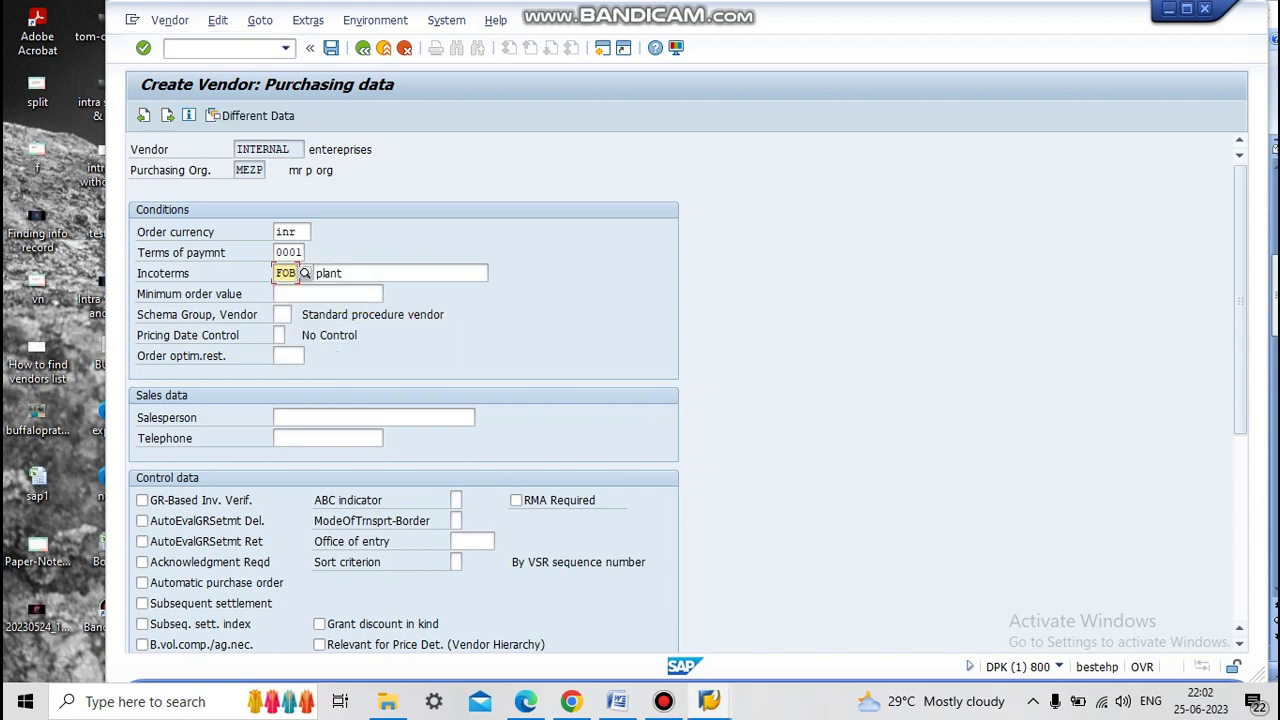
Check the supplying plant requirement in the Word notes and return to the vendor's purchasing data in SAP.
{"action": "left_click", "coordinate": [617, 701]}
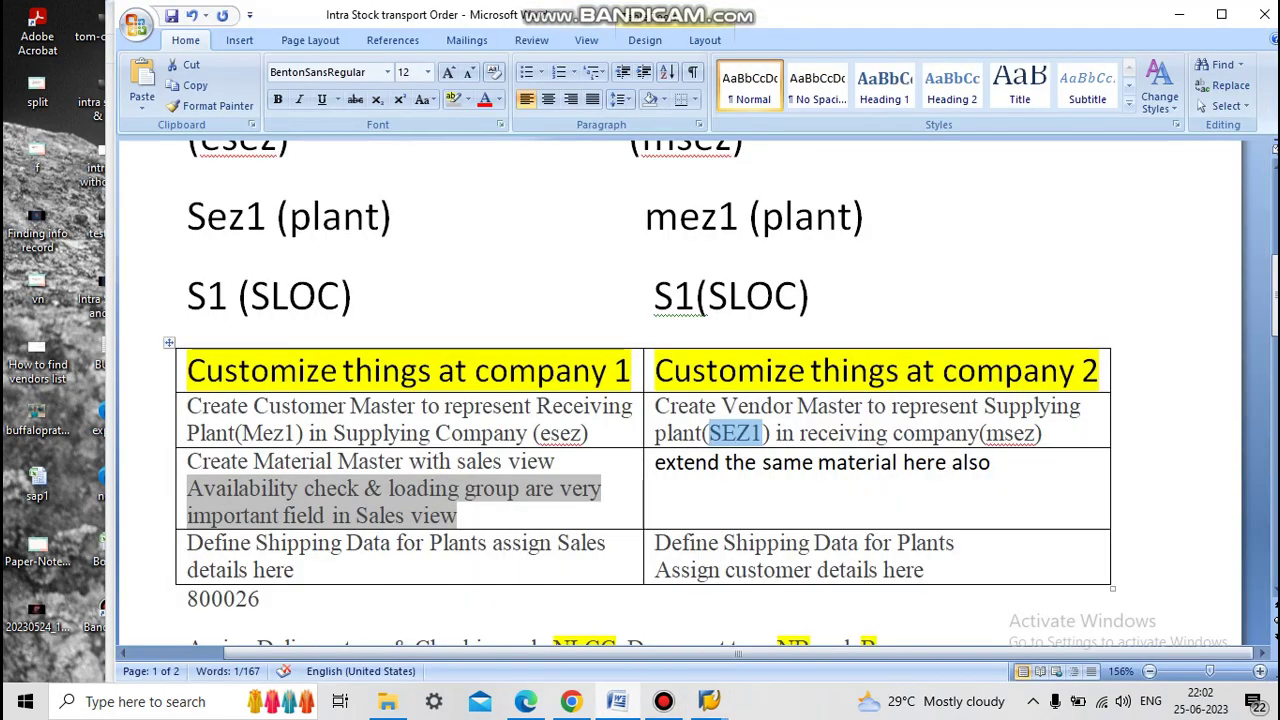
{"action": "left_click_drag", "start_coordinate": [996, 406], "coordinate": [1057, 406]}
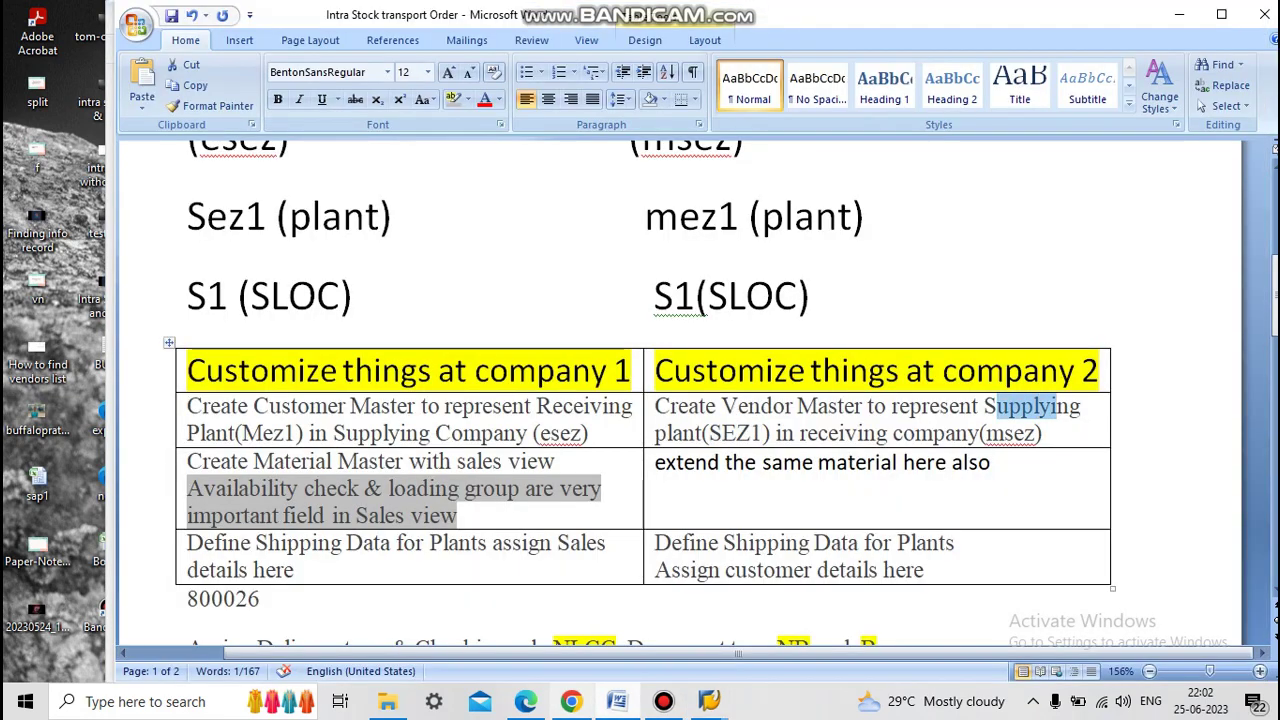
{"action": "left_click", "coordinate": [709, 701]}
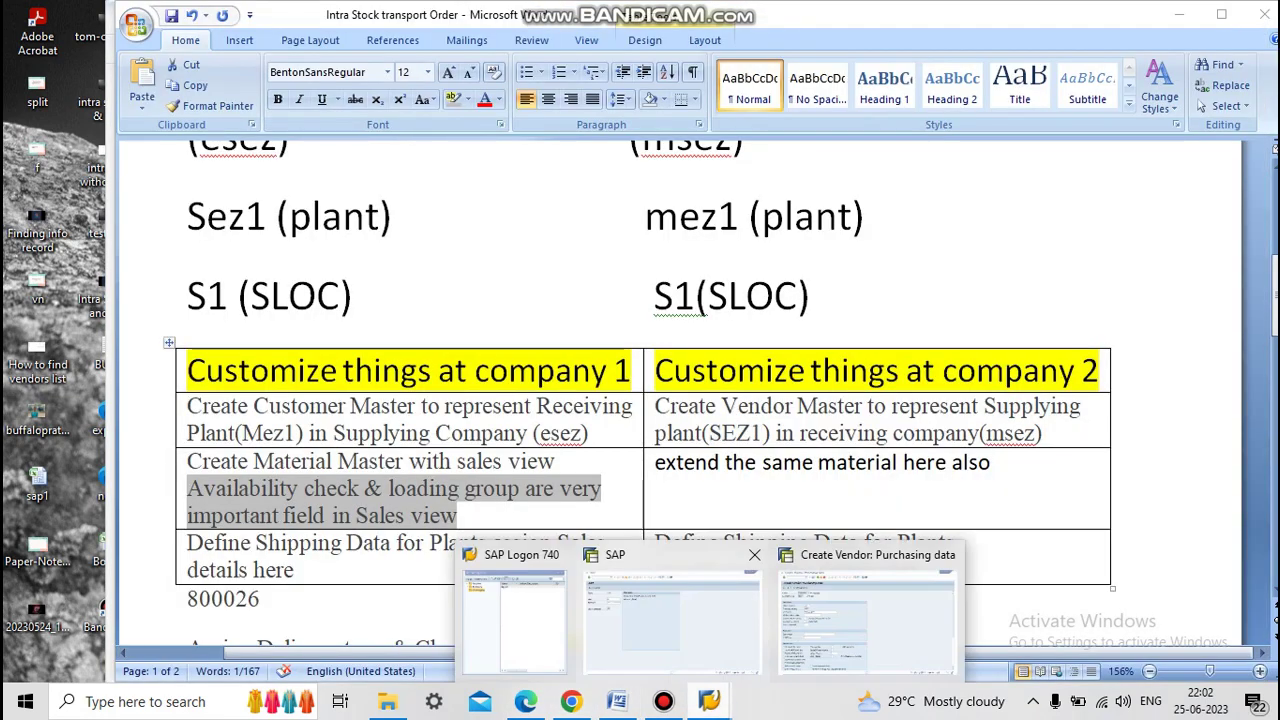
{"action": "left_click", "coordinate": [888, 610]}
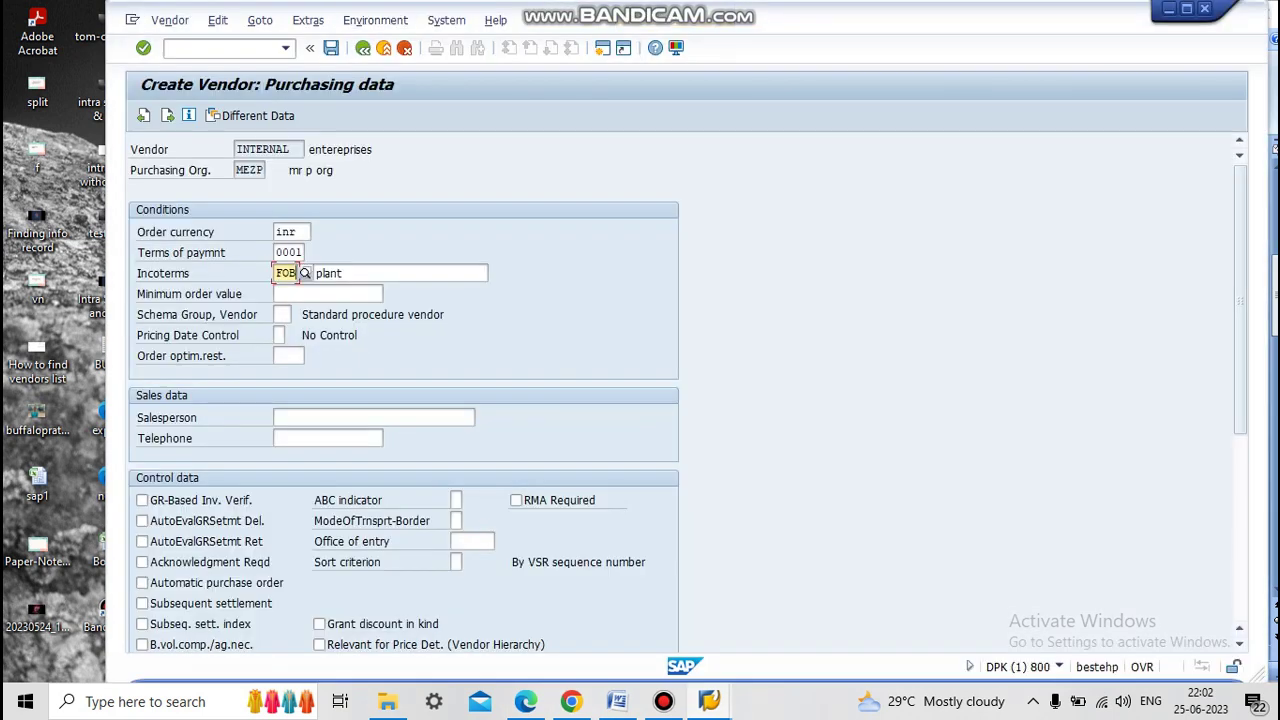
Assign plant sez1 to the vendor in its additional purchasing data and save the new vendor.
{"action": "left_click", "coordinate": [308, 20]}
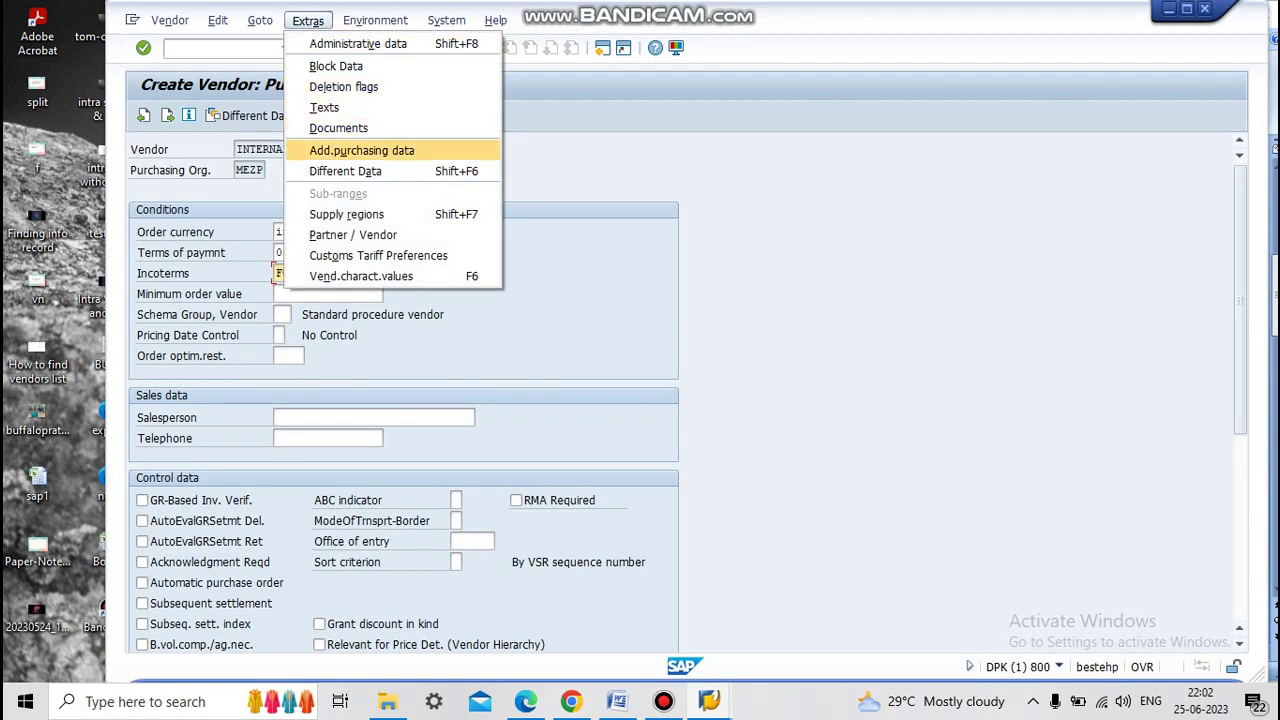
{"action": "left_click", "coordinate": [361, 150]}
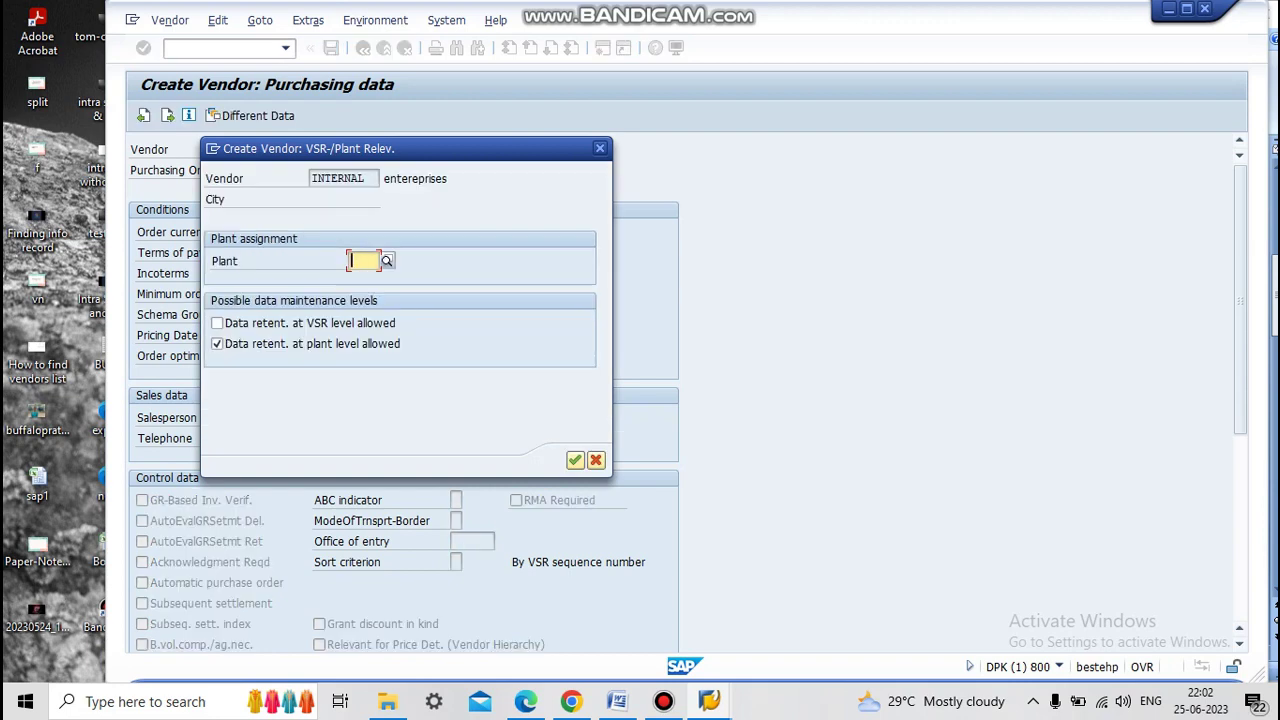
{"action": "type", "text": "sez1"}
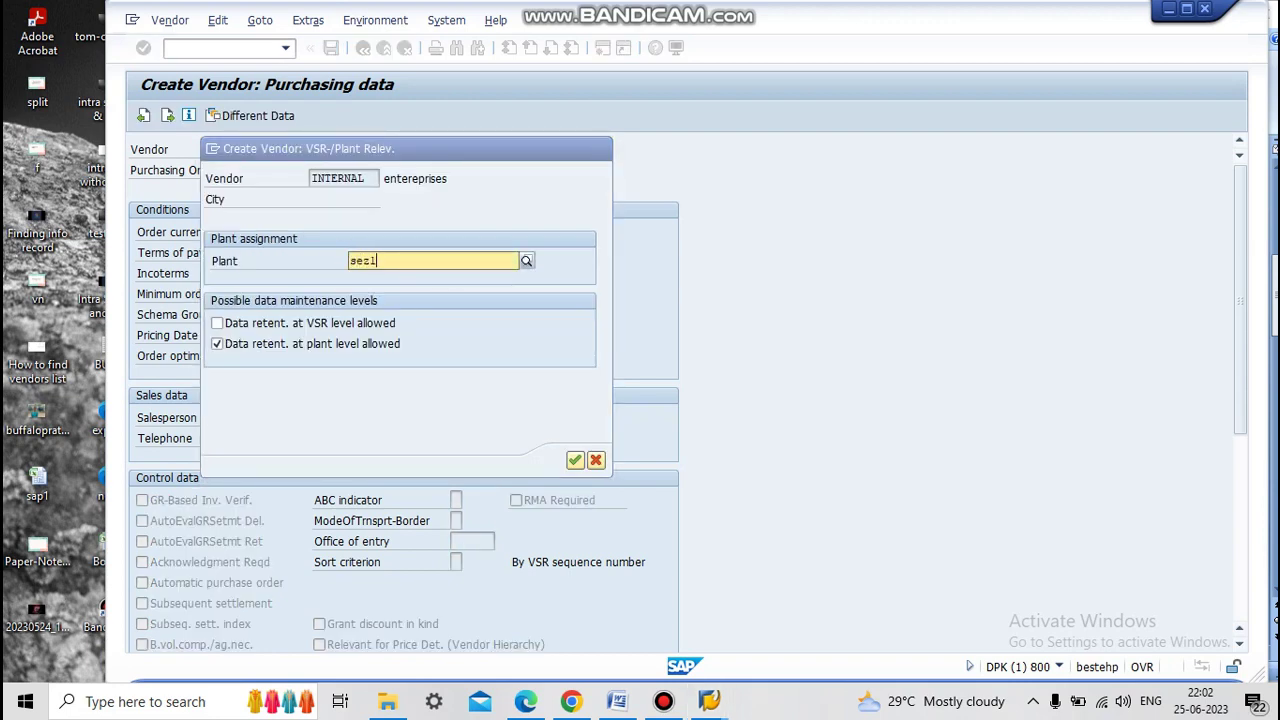
{"action": "key", "text": "Down"}
{"action": "key", "text": "Return"}
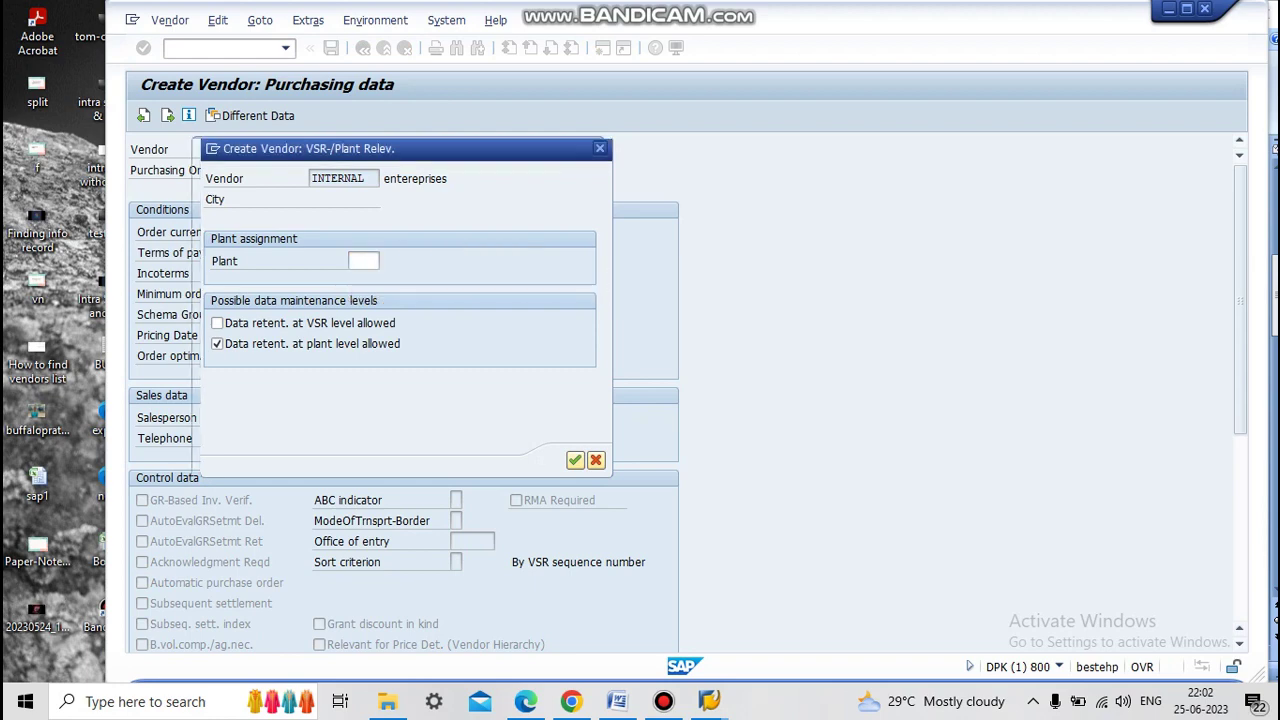
{"action": "type", "text": "sez1"}
{"action": "key", "text": "Return"}
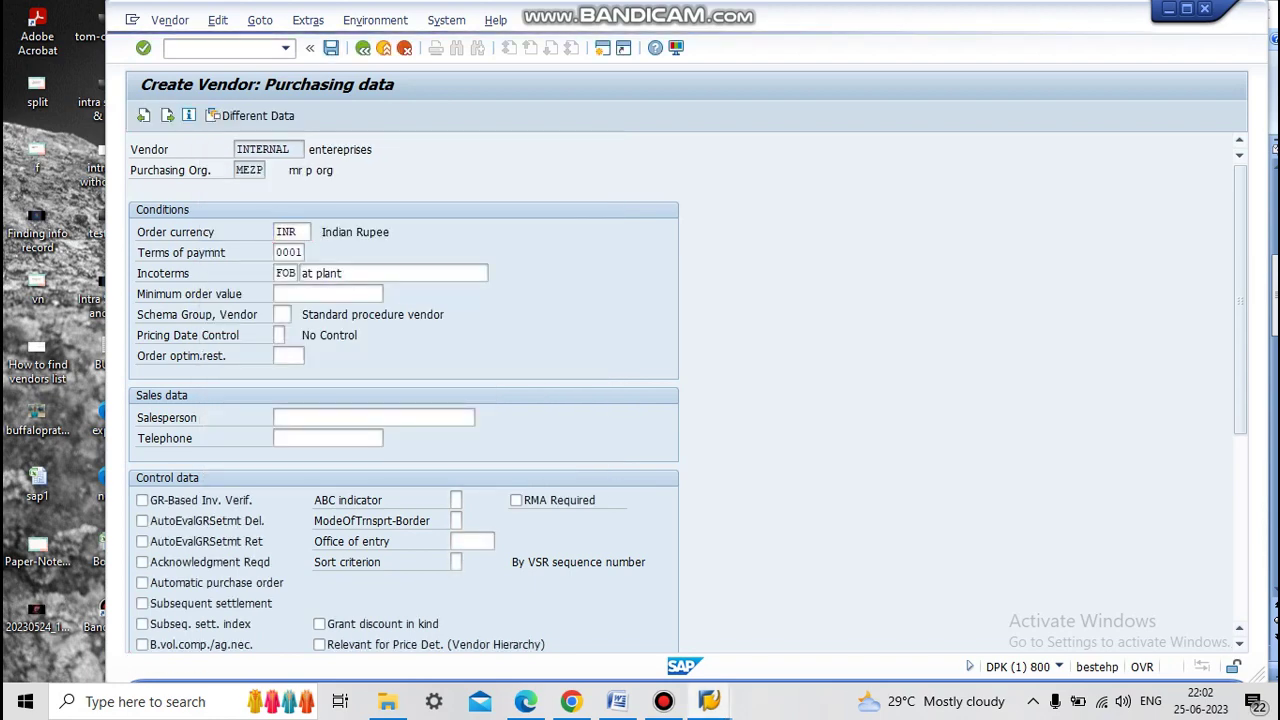
{"action": "key", "text": "ctrl+s"}
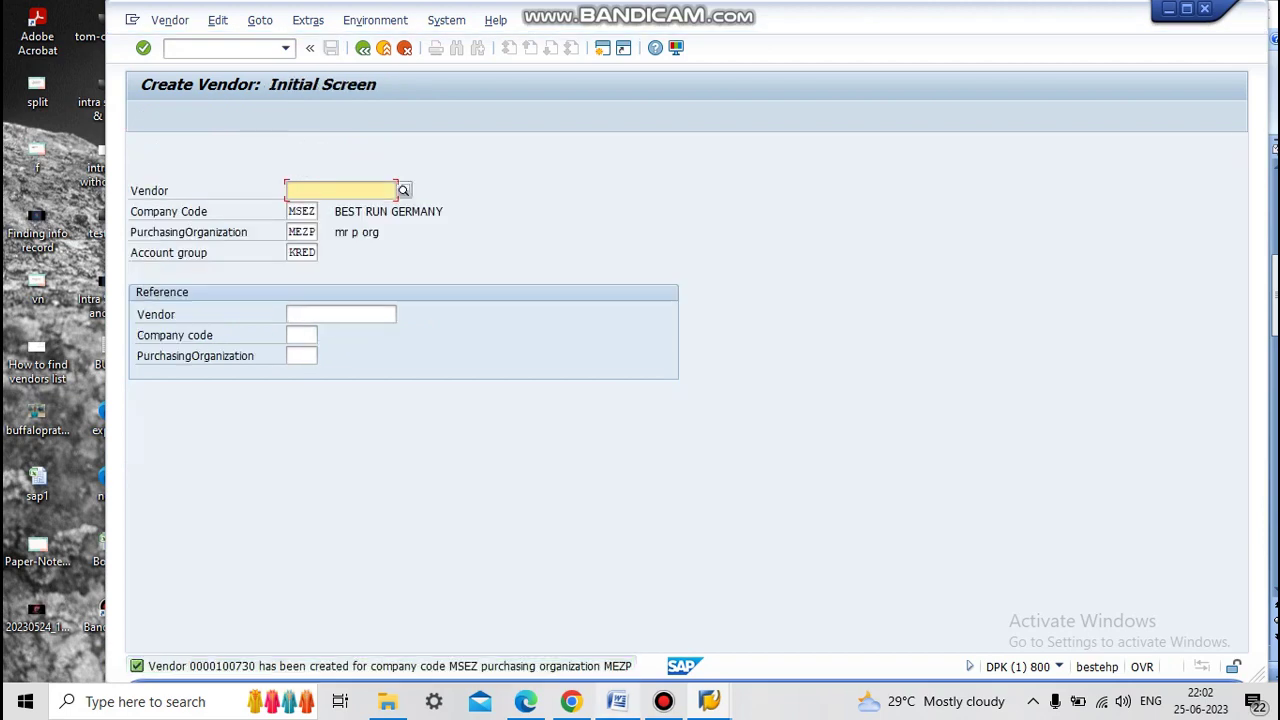
Switch to the Word notes and record the new vendor's number on the line beneath the customizing table.
{"action": "left_click", "coordinate": [617, 701]}
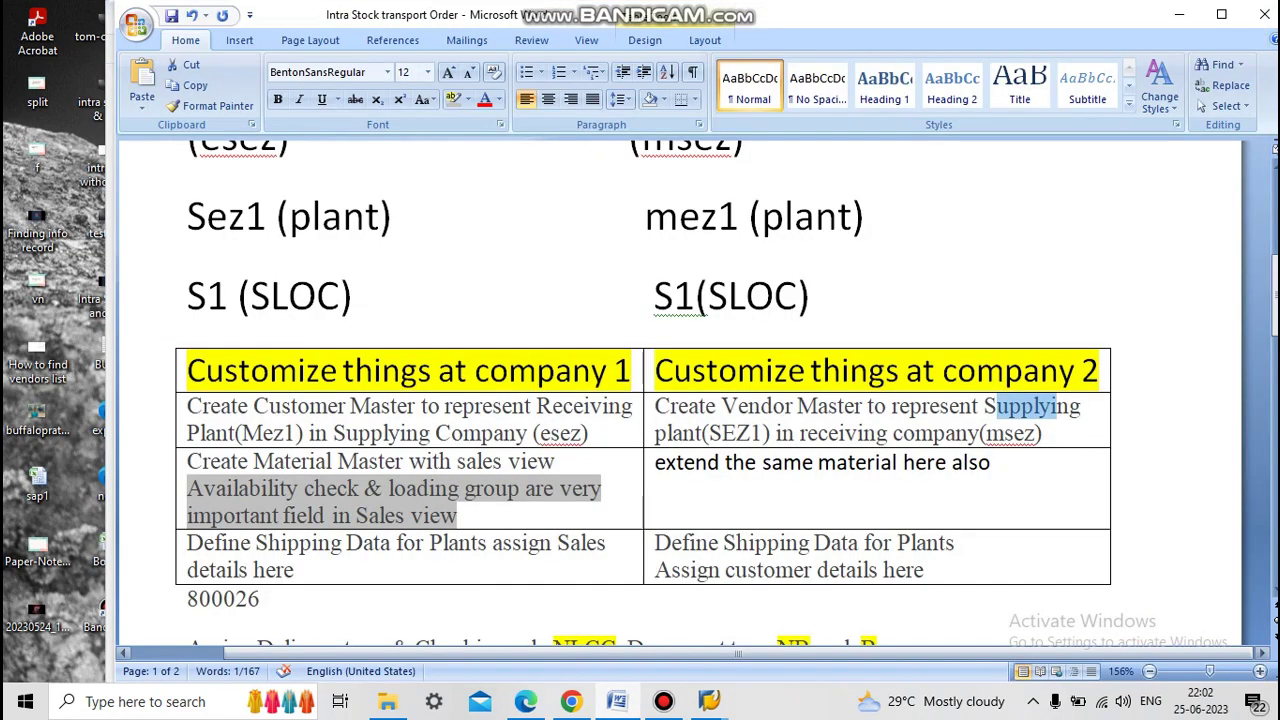
{"action": "scroll", "coordinate": [700, 400], "scroll_direction": "down", "scroll_amount": 1}
{"action": "left_click", "coordinate": [261, 528]}
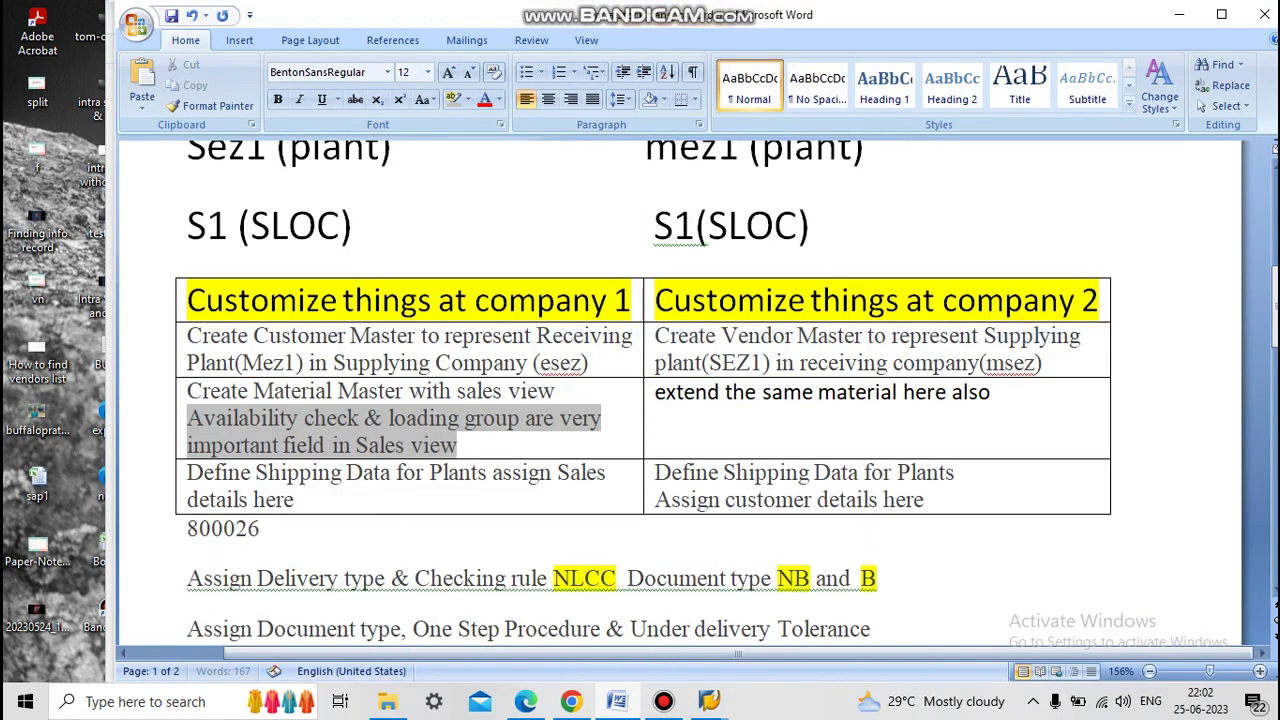
{"action": "type", "text": "1"}
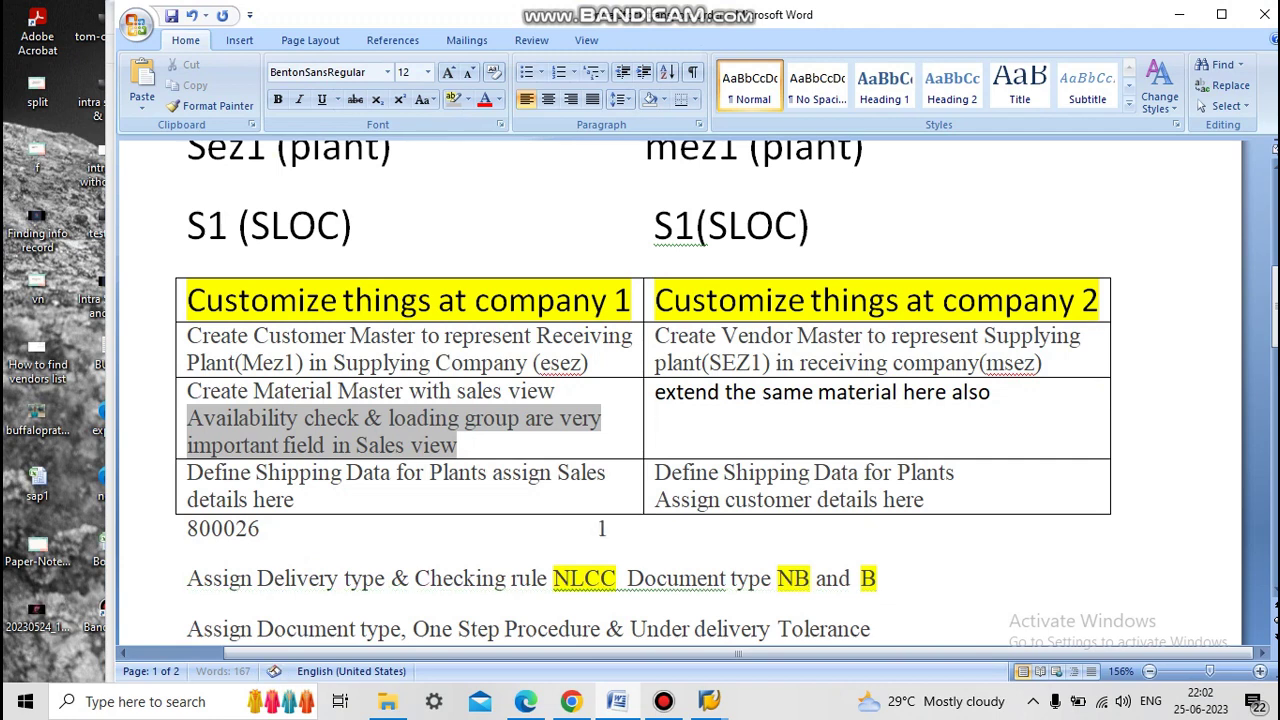
{"action": "type", "text": "00730"}
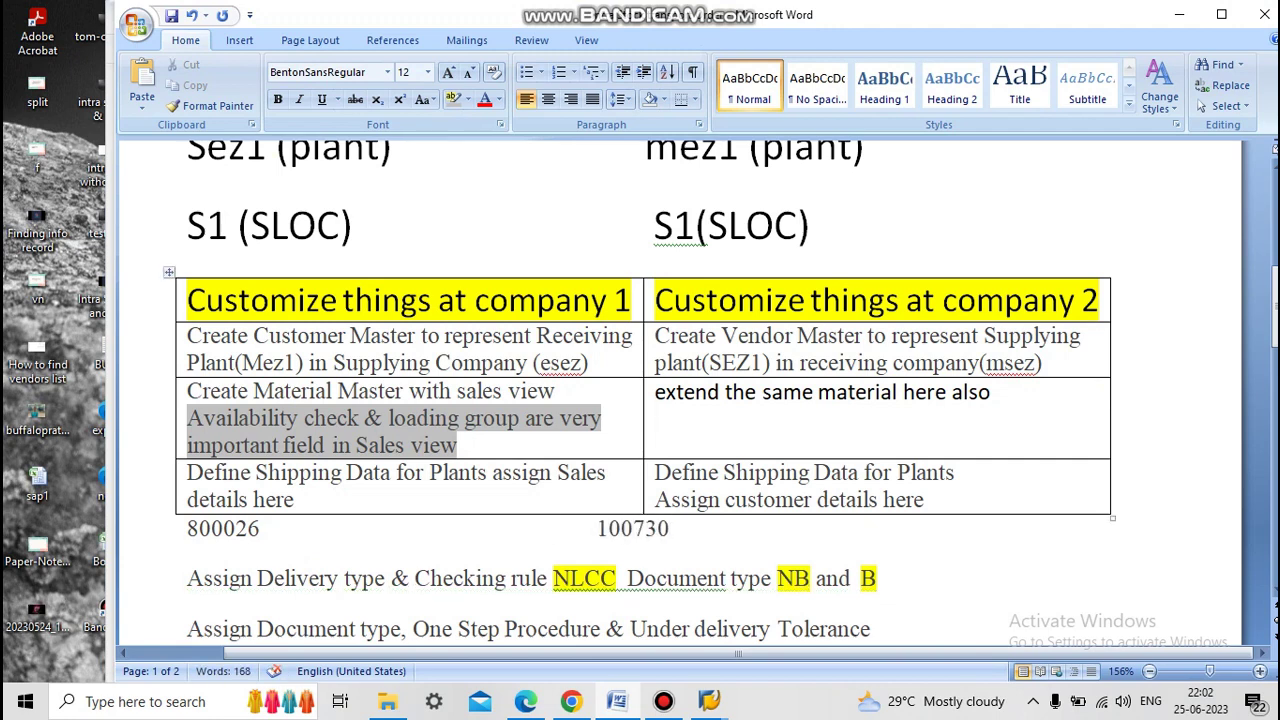
Review the material master and shipping data requirements in the notes' customizing table.
{"action": "left_click", "coordinate": [526, 336]}
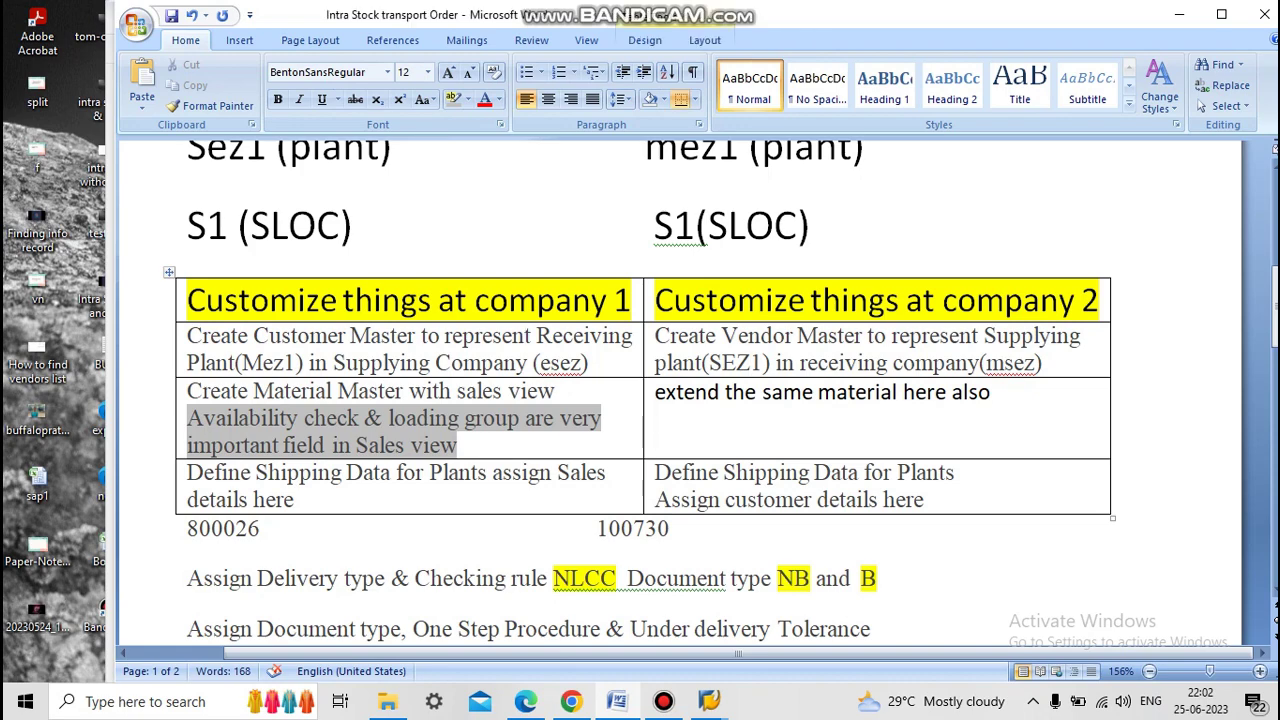
{"action": "left_click", "coordinate": [458, 445]}
{"action": "scroll", "coordinate": [643, 392], "scroll_direction": "down", "scroll_amount": 2}
{"action": "scroll", "coordinate": [643, 392], "scroll_direction": "up", "scroll_amount": 1}
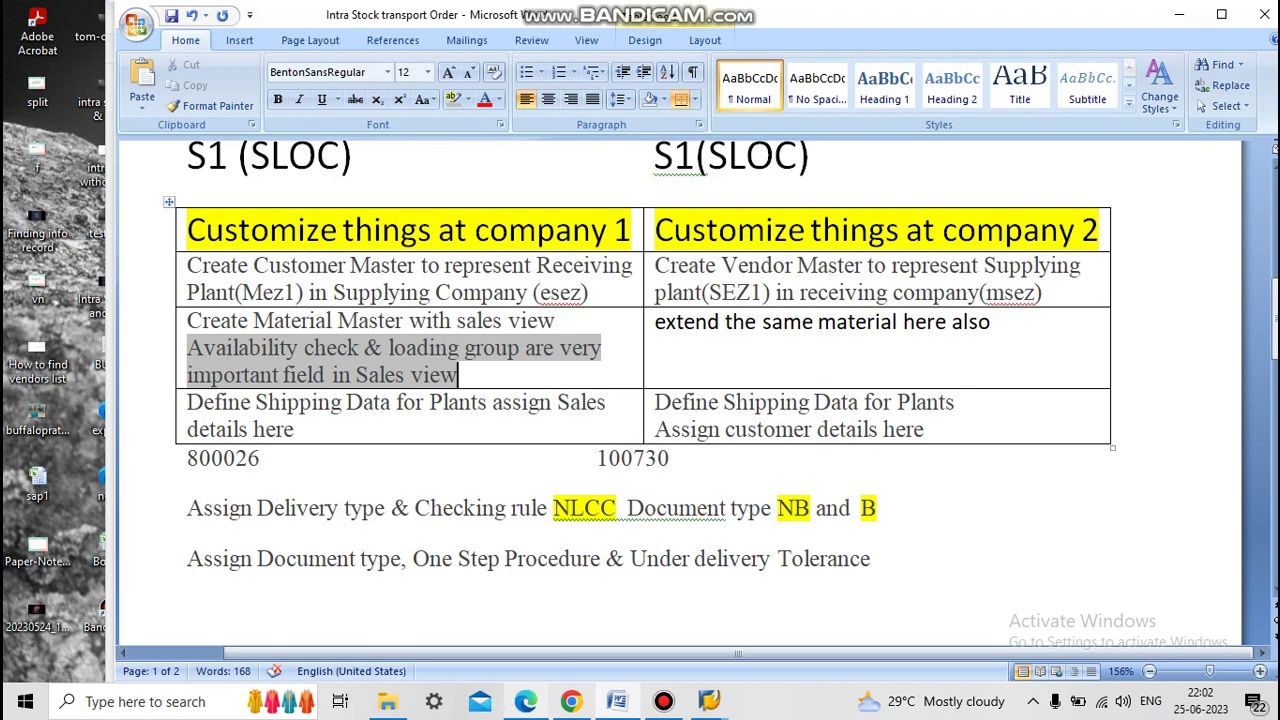
{"action": "left_click", "coordinate": [663, 702]}
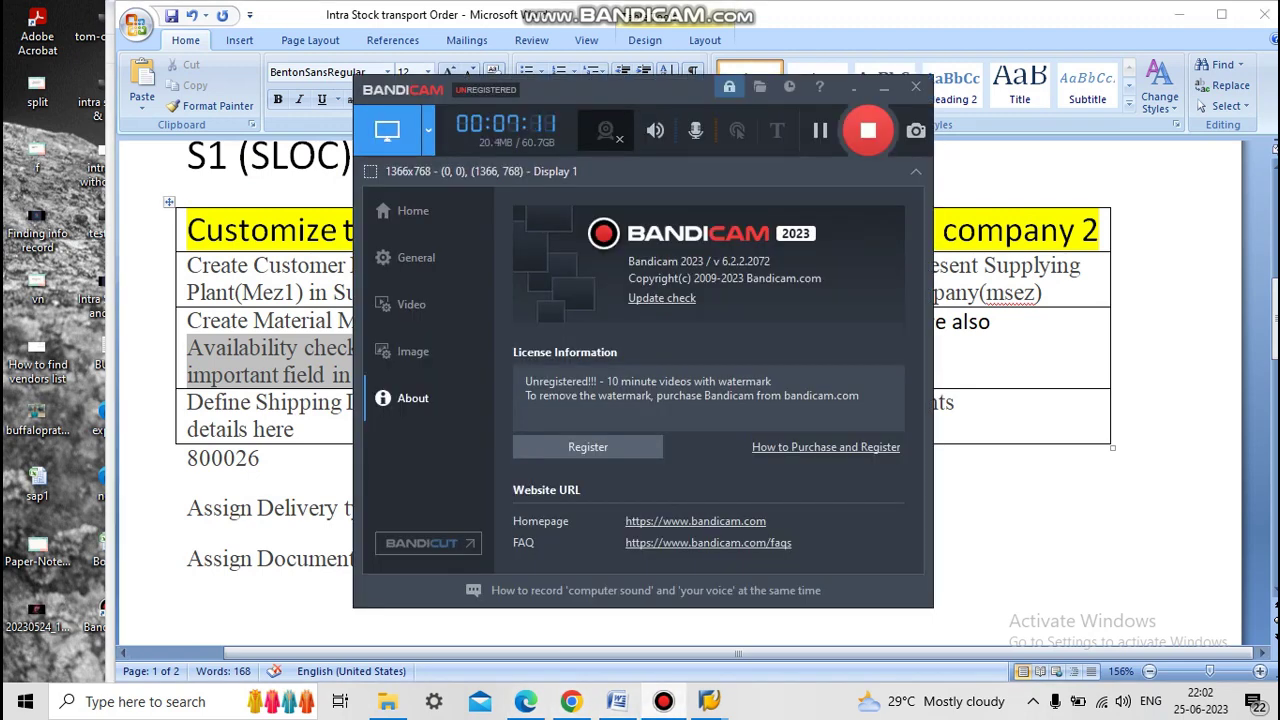
{"action": "left_click", "coordinate": [868, 130]}
{"action": "left_click", "coordinate": [884, 88]}
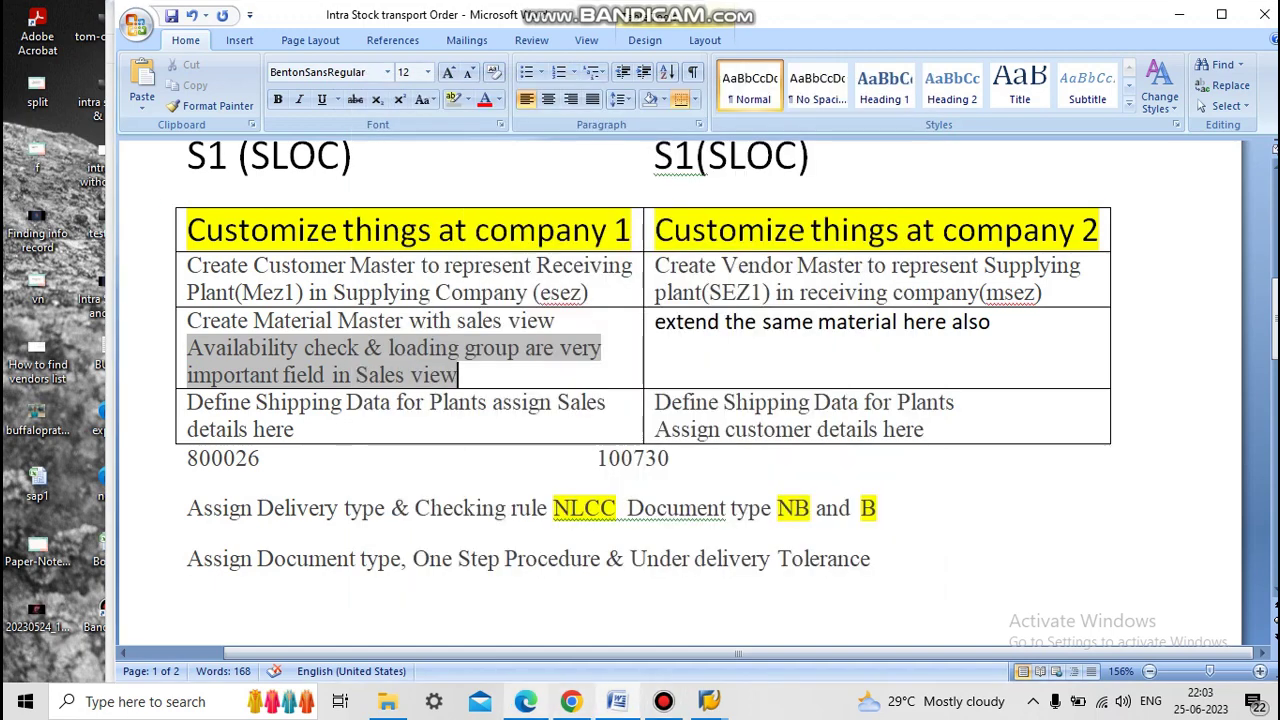
Return to SAP, leave vendor creation and start material creation with transaction mm01.
{"action": "mouse_move", "coordinate": [709, 701]}
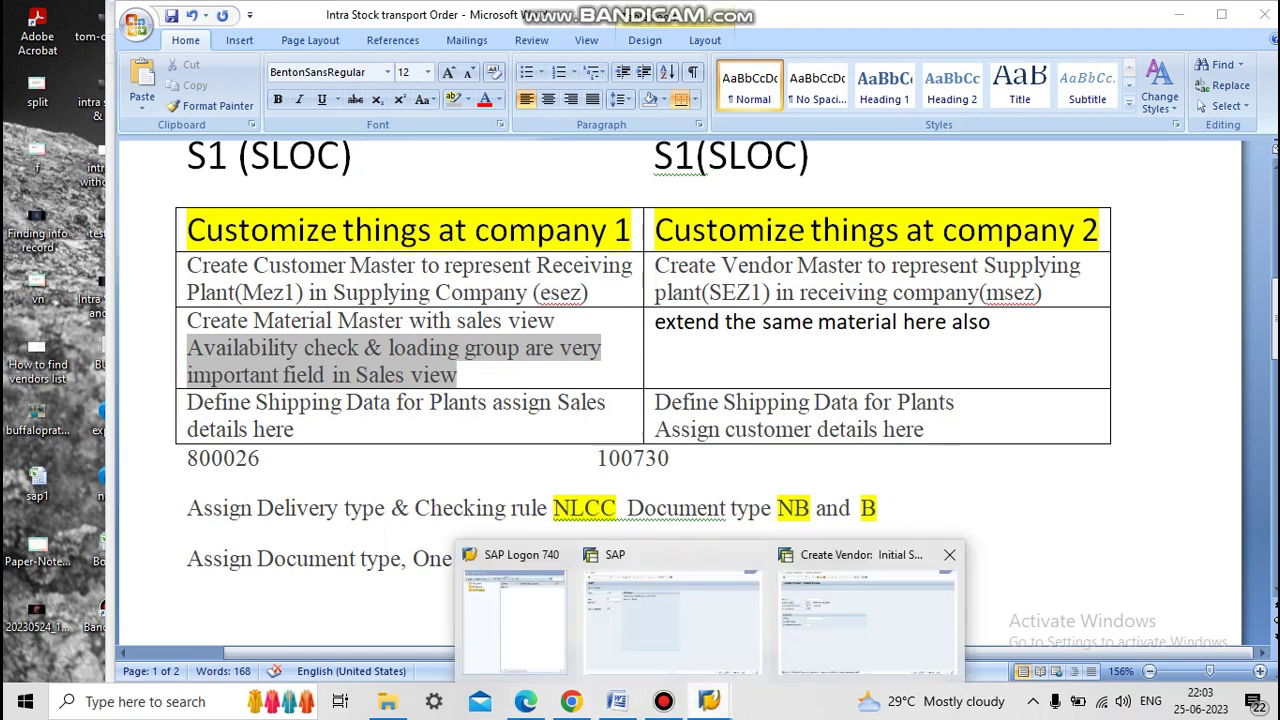
{"action": "left_click", "coordinate": [1050, 565]}
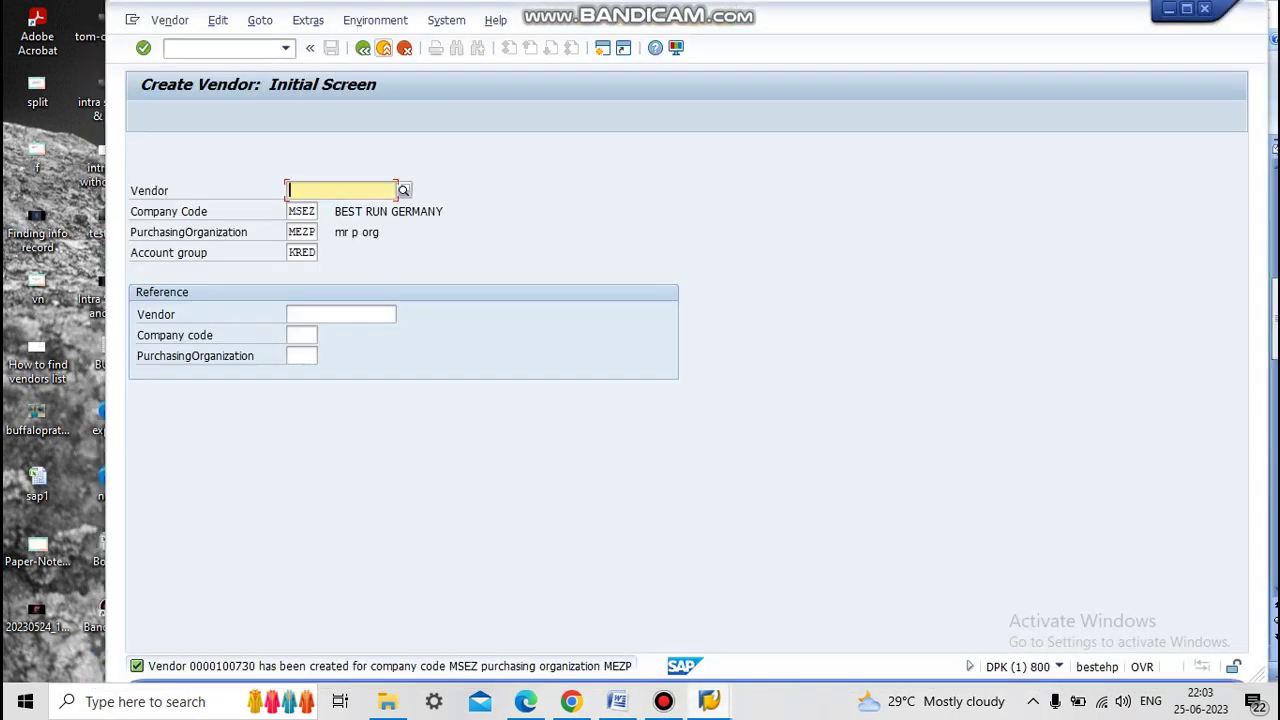
{"action": "left_click", "coordinate": [383, 47]}
{"action": "key", "text": "F3"}
{"action": "type", "text": "mm"}
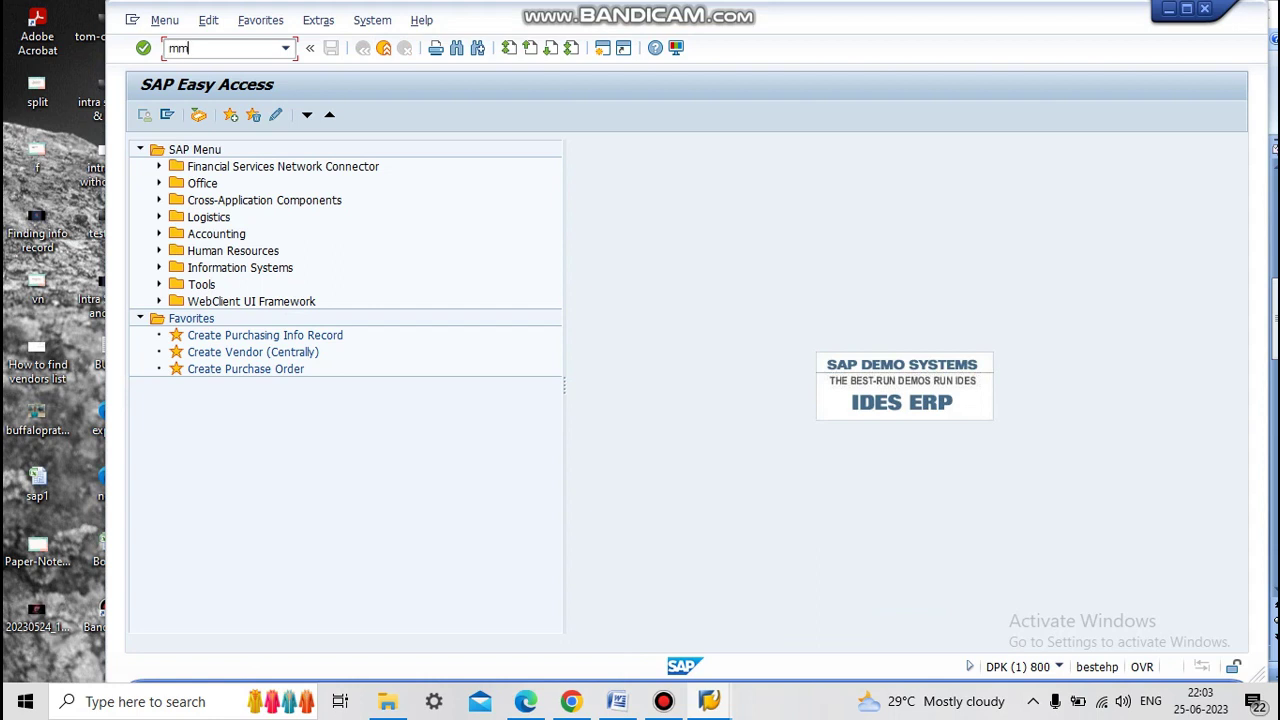
{"action": "type", "text": "01"}
{"action": "key", "text": "Return"}
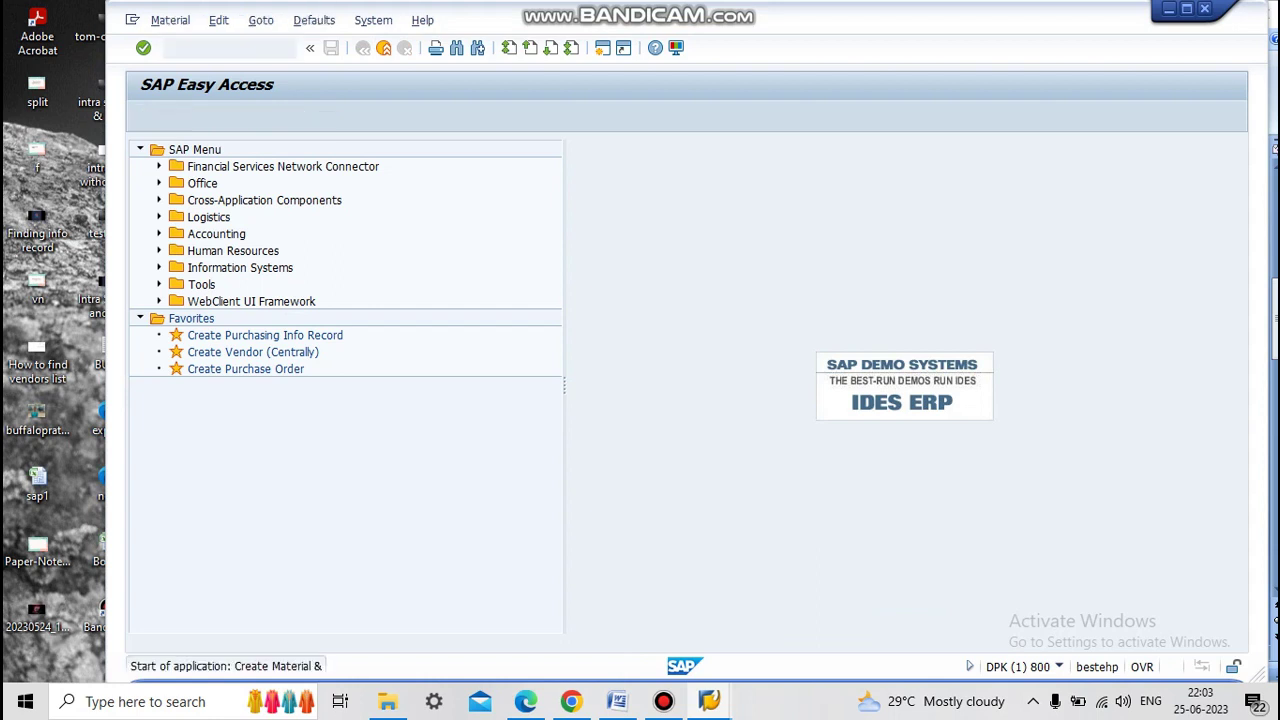
Set the new material's industry sector to M Mechanical Engineering and material type to HALB Semi-finished product OR, and proceed to view selection.
{"action": "key", "text": "Tab"}
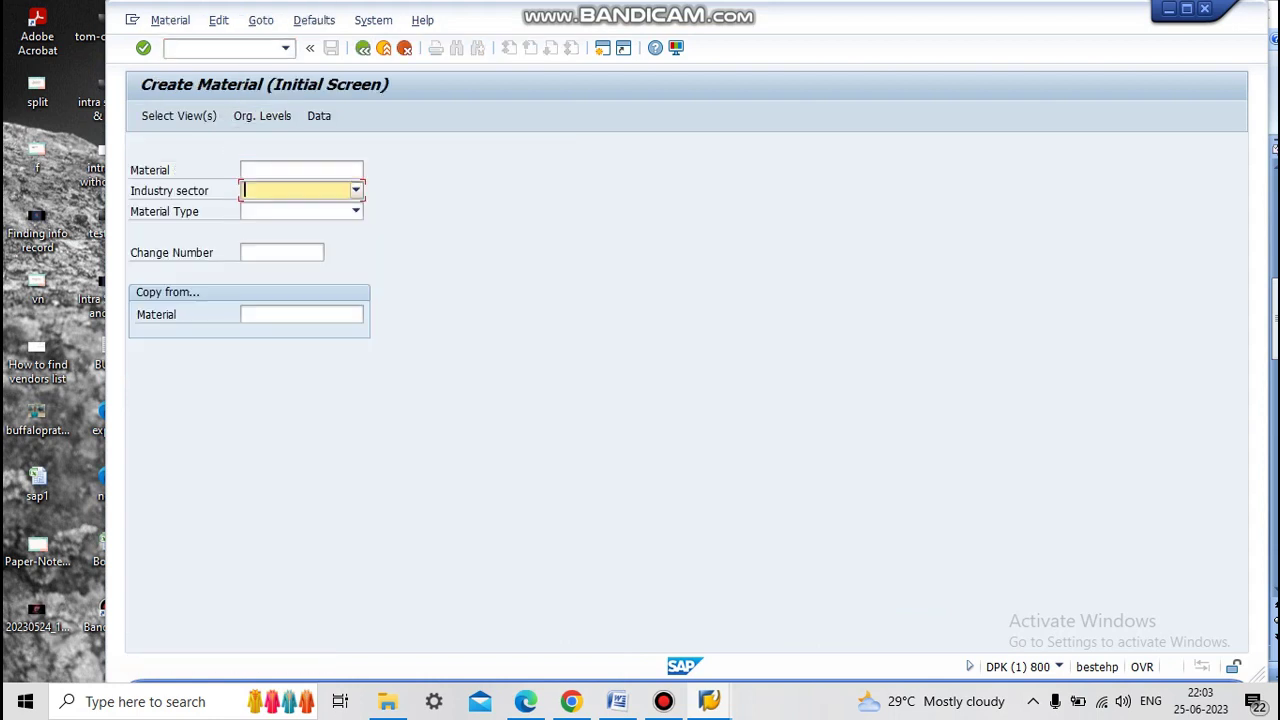
{"action": "key", "text": "m"}
{"action": "key", "text": "Tab"}
{"action": "key", "text": "F4"}
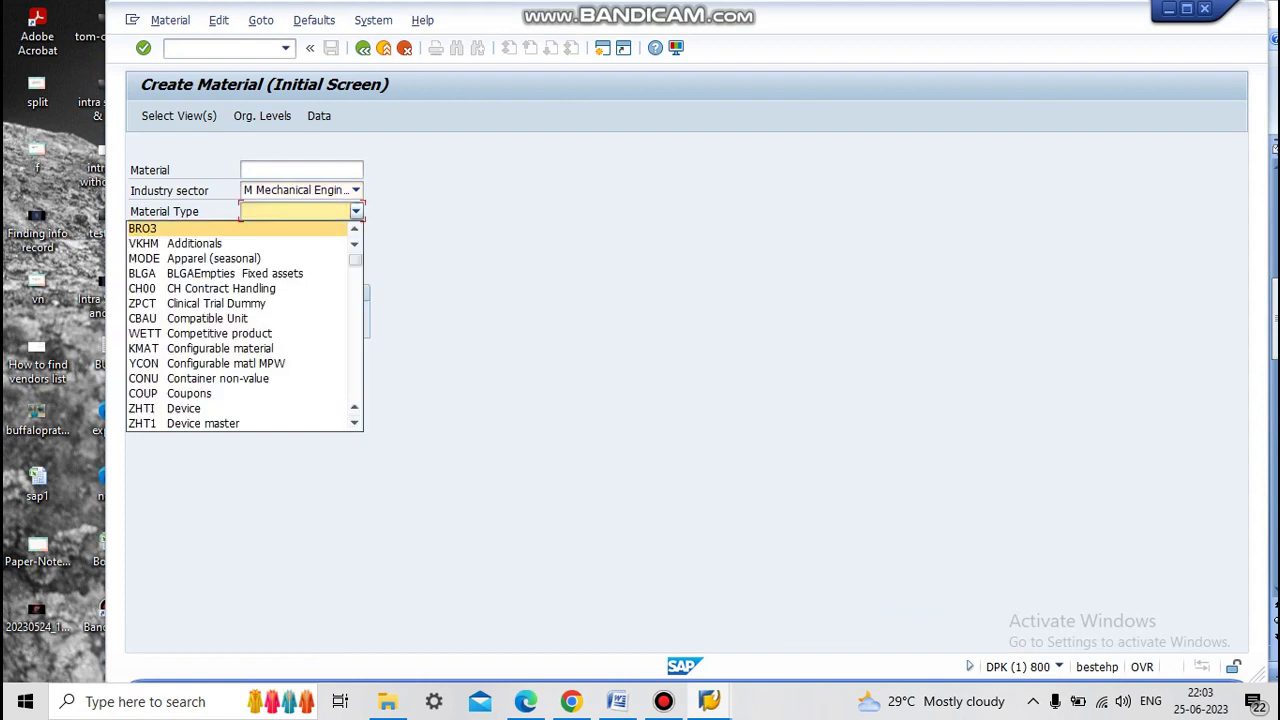
{"action": "key", "text": "Down"}
{"action": "key", "text": "Down"}
{"action": "key", "text": "Down"}
{"action": "key", "text": "Down"}
{"action": "key", "text": "Down"}
{"action": "key", "text": "Down"}
{"action": "key", "text": "Down"}
{"action": "key", "text": "Down"}
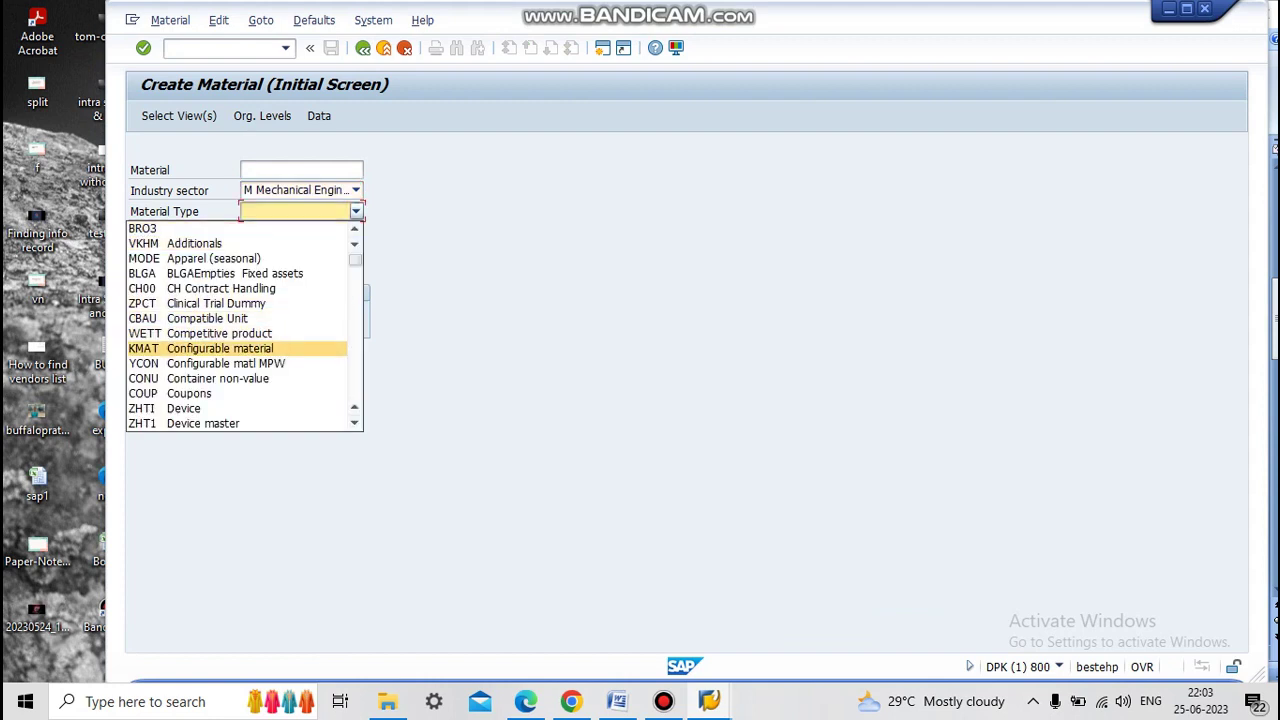
{"action": "key", "text": "Down"}
{"action": "key", "text": "Down"}
{"action": "key", "text": "Down"}
{"action": "key", "text": "Down"}
{"action": "key", "text": "Down"}
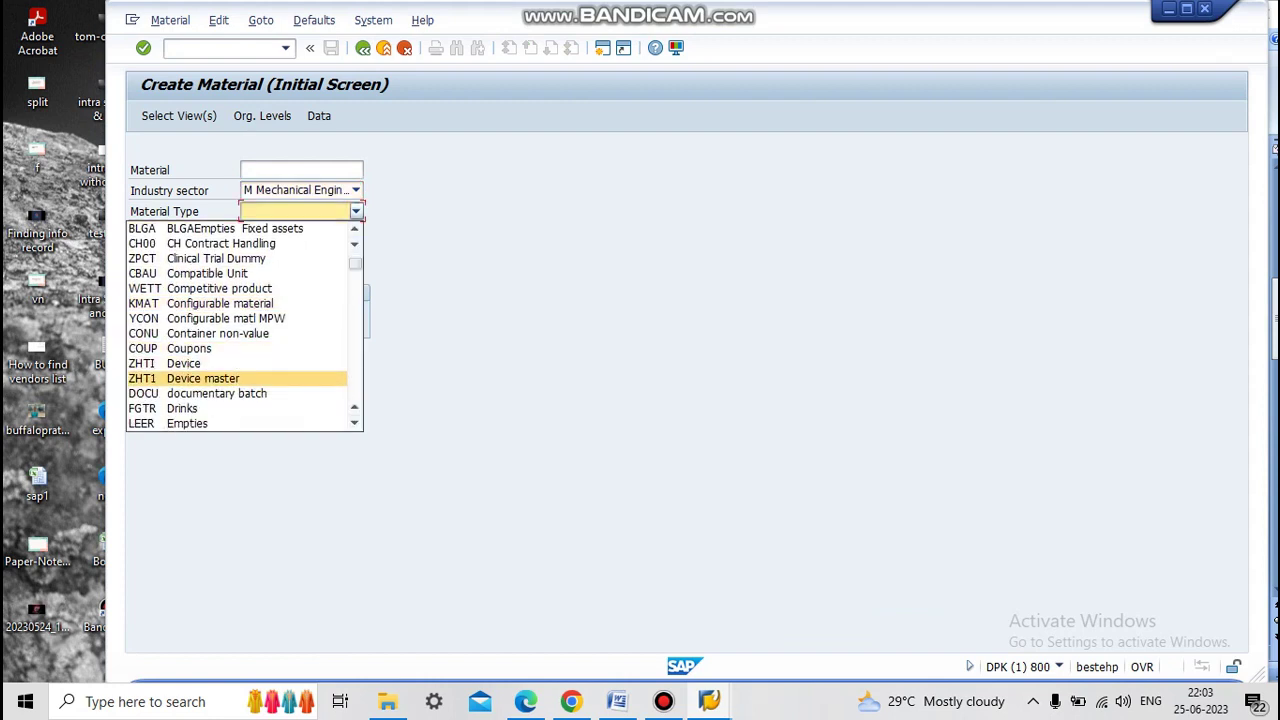
{"action": "key", "text": "Down"}
{"action": "key", "text": "Down"}
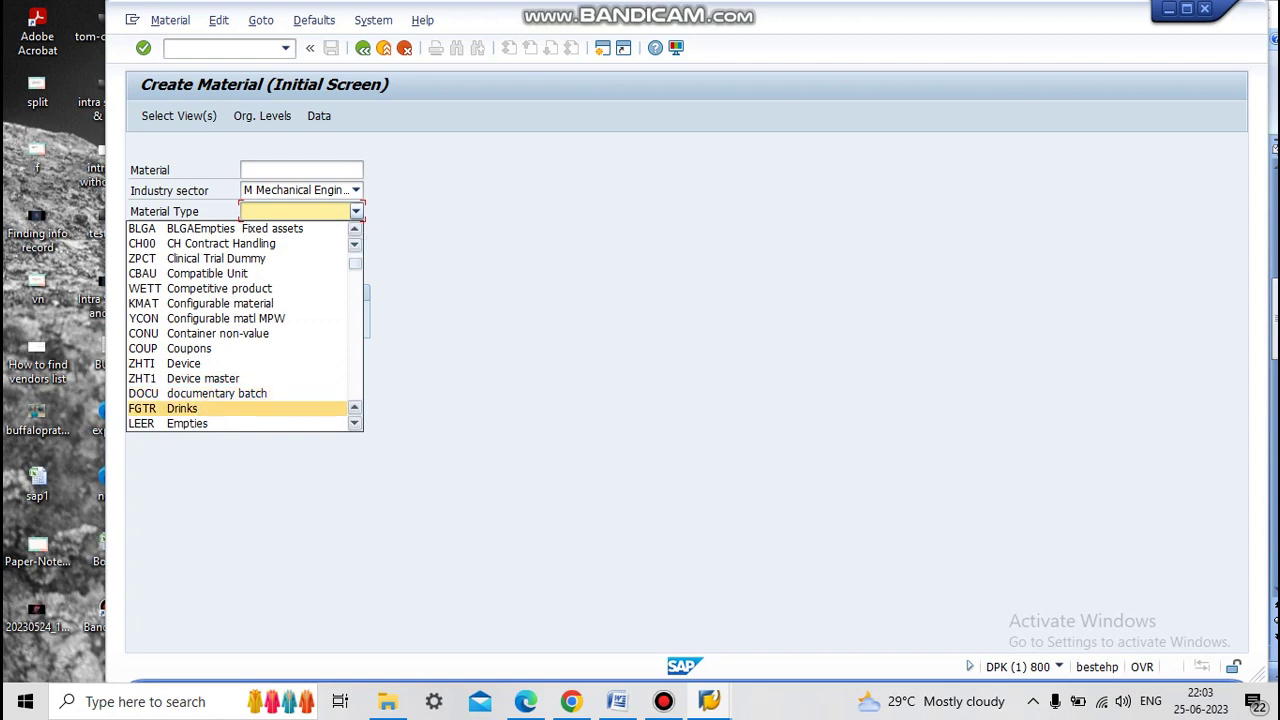
{"action": "key", "text": "Down"}
{"action": "key", "text": "Down"}
{"action": "key", "text": "Down"}
{"action": "key", "text": "Down"}
{"action": "key", "text": "Down"}
{"action": "key", "text": "Down"}
{"action": "key", "text": "Down"}
{"action": "key", "text": "Down"}
{"action": "key", "text": "Down"}
{"action": "key", "text": "Down"}
{"action": "key", "text": "Down"}
{"action": "key", "text": "Down"}
{"action": "key", "text": "Down"}
{"action": "key", "text": "Down"}
{"action": "key", "text": "Down"}
{"action": "key", "text": "Down"}
{"action": "key", "text": "Down"}
{"action": "key", "text": "Down"}
{"action": "key", "text": "Down"}
{"action": "key", "text": "Down"}
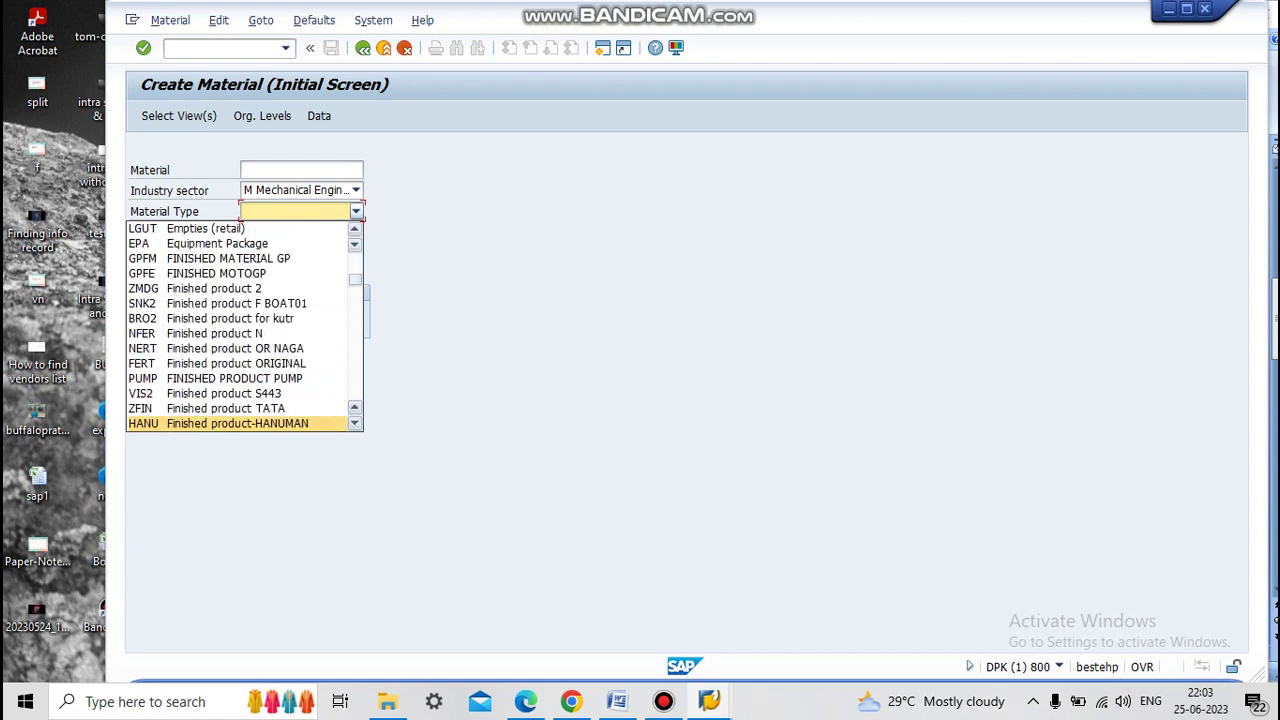
{"action": "key", "text": "Down"}
{"action": "key", "text": "Down"}
{"action": "key", "text": "Down"}
{"action": "key", "text": "Down"}
{"action": "key", "text": "Down"}
{"action": "key", "text": "Down"}
{"action": "key", "text": "Down"}
{"action": "key", "text": "Down"}
{"action": "key", "text": "Down"}
{"action": "key", "text": "Down"}
{"action": "key", "text": "Down"}
{"action": "key", "text": "Down"}
{"action": "key", "text": "Down"}
{"action": "key", "text": "Down"}
{"action": "key", "text": "Down"}
{"action": "key", "text": "Down"}
{"action": "key", "text": "Down"}
{"action": "key", "text": "Down"}
{"action": "key", "text": "Down"}
{"action": "key", "text": "Down"}
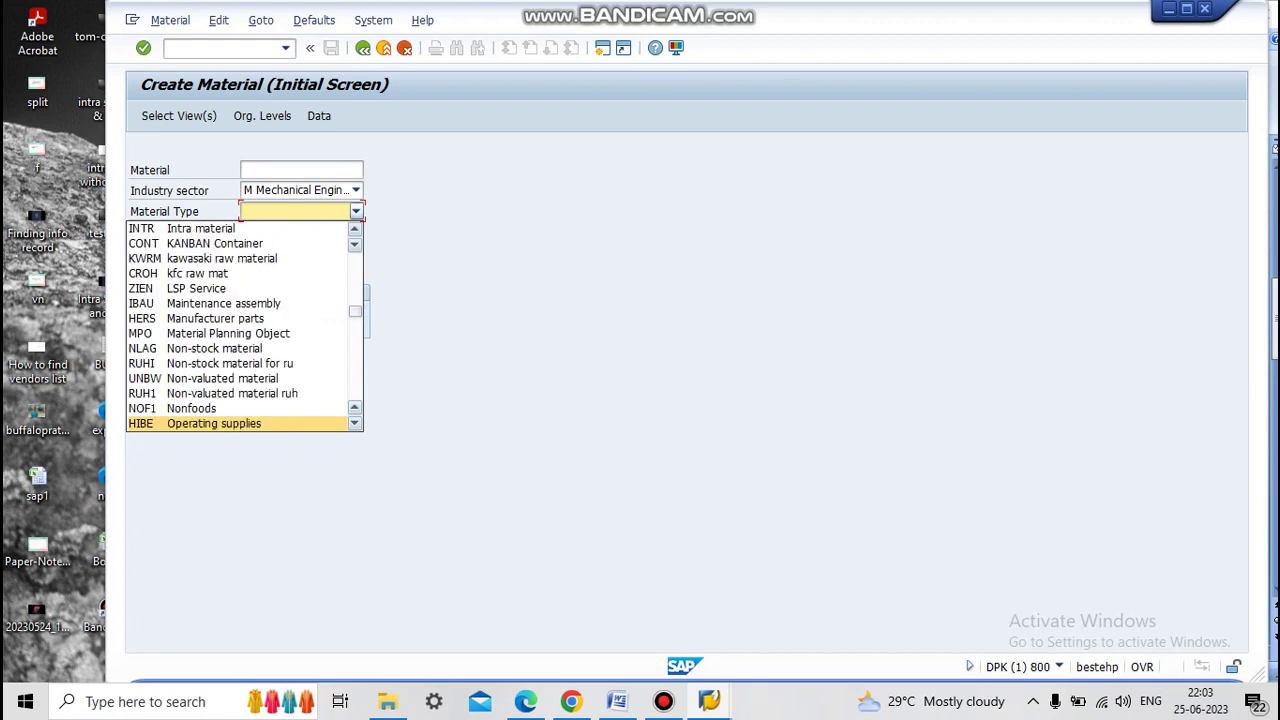
{"action": "key", "text": "h"}
{"action": "key", "text": "h"}
{"action": "key", "text": "h"}
{"action": "key", "text": "h"}
{"action": "key", "text": "h"}
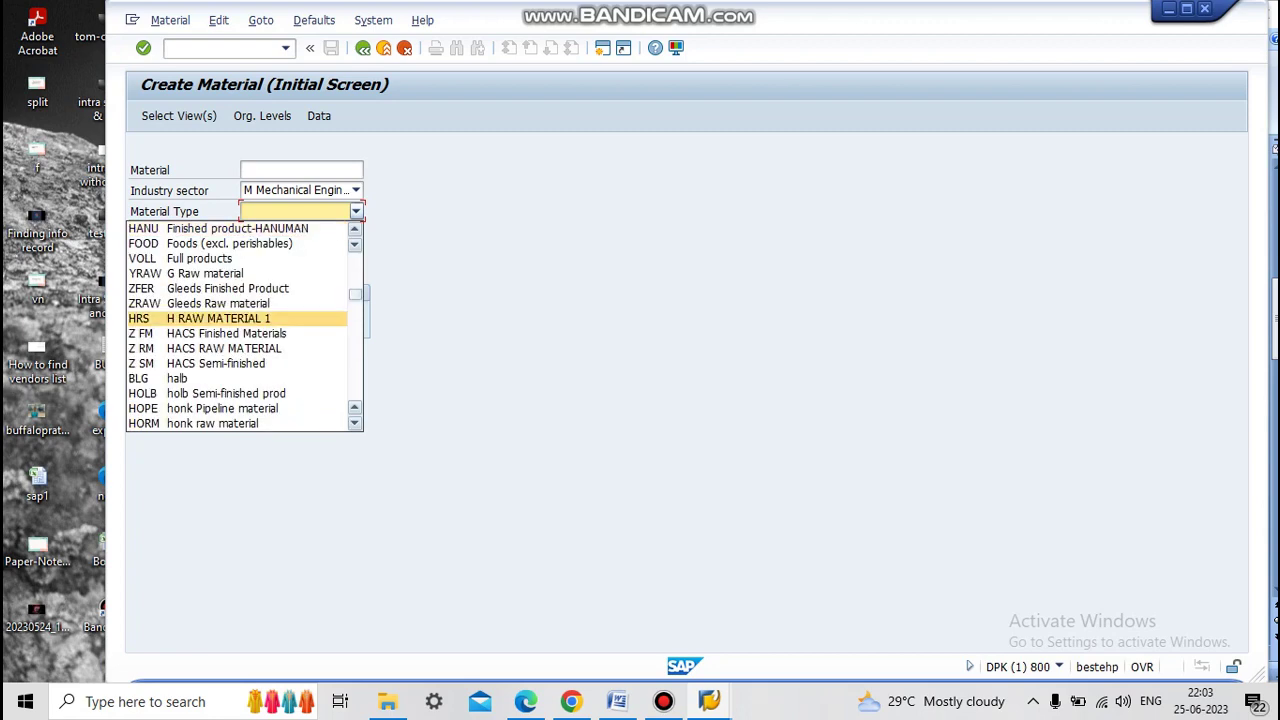
{"action": "key", "text": "h"}
{"action": "key", "text": "h"}
{"action": "key", "text": "h"}
{"action": "key", "text": "h"}
{"action": "key", "text": "h"}
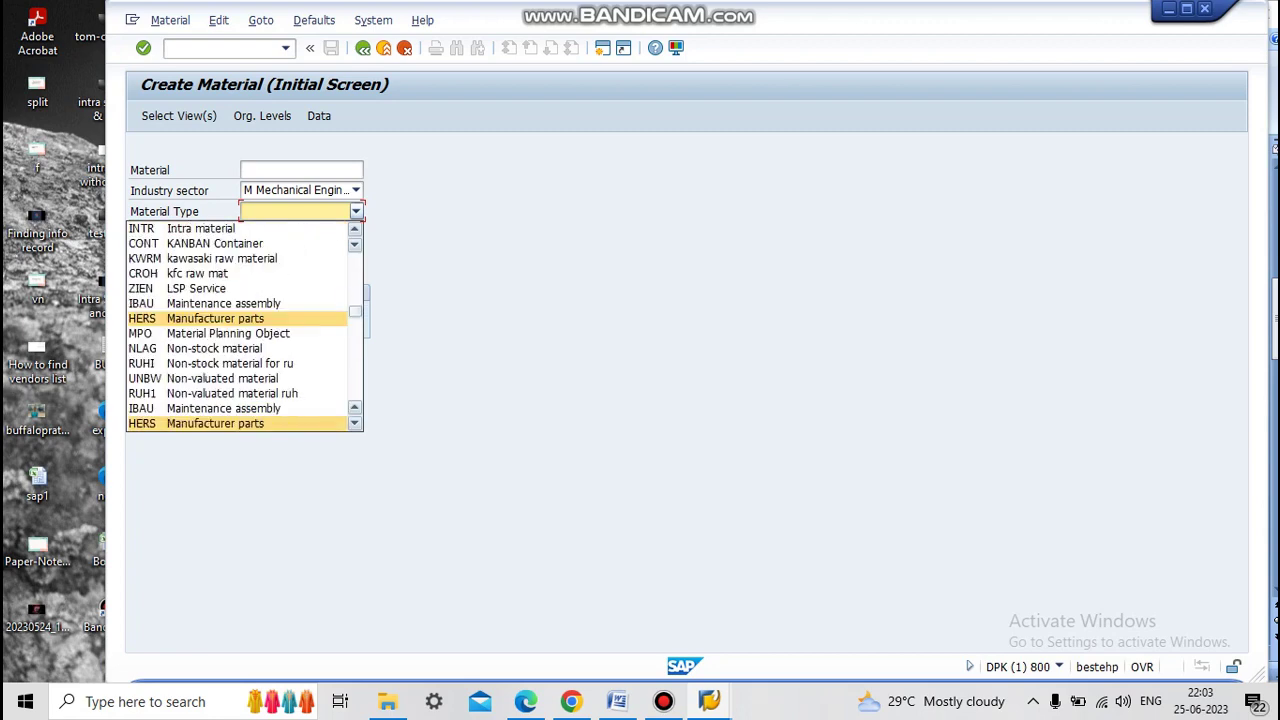
{"action": "key", "text": "h"}
{"action": "key", "text": "h"}
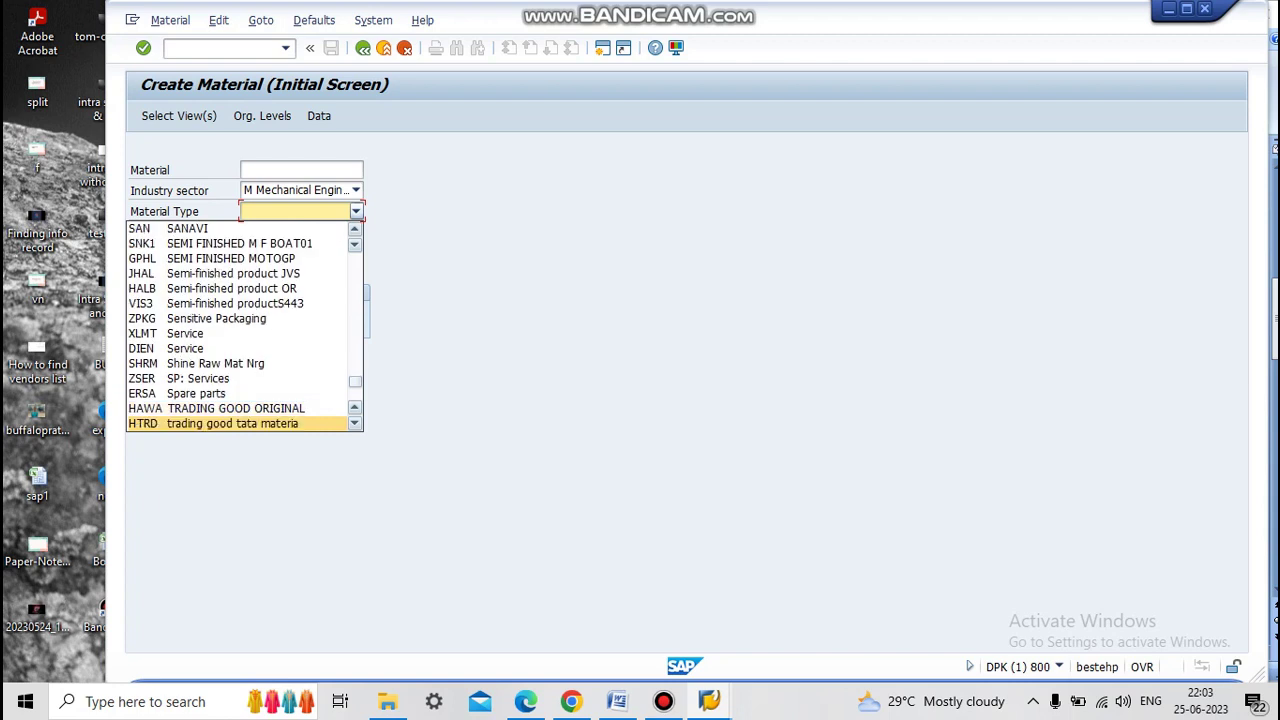
{"action": "key", "text": "h"}
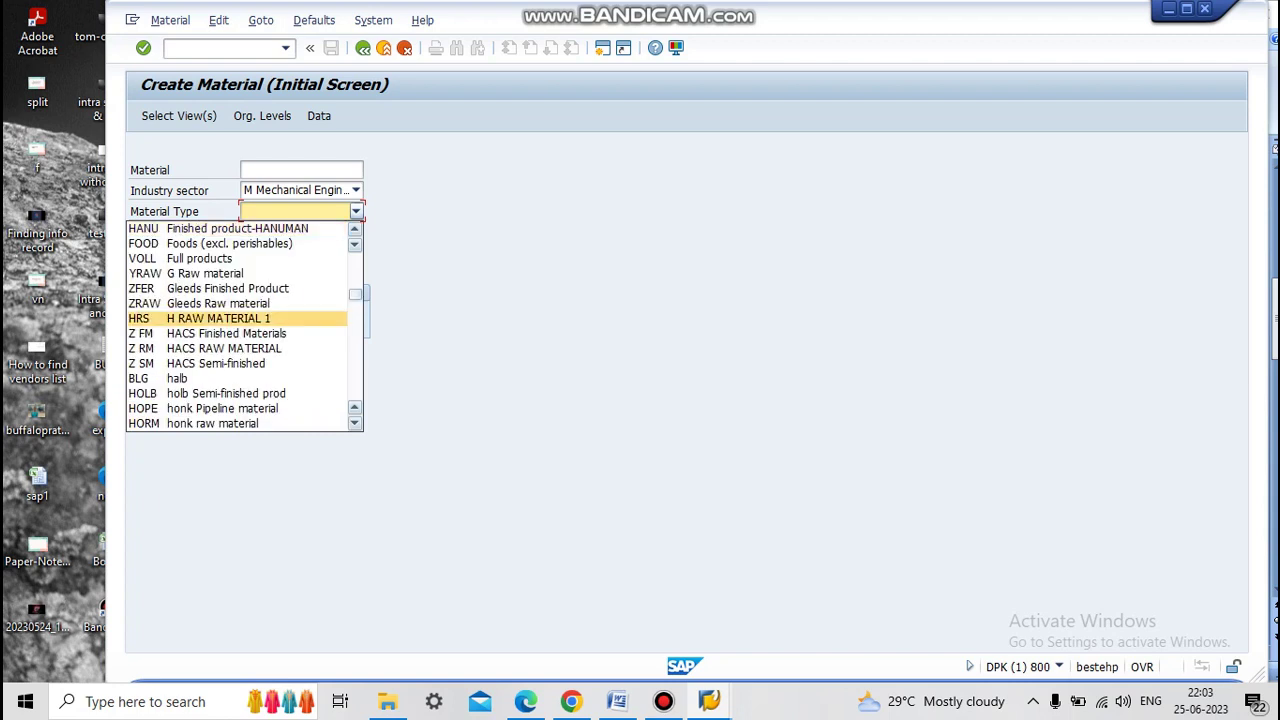
{"action": "key", "text": "h"}
{"action": "scroll", "coordinate": [236, 326], "scroll_direction": "down", "scroll_amount": 2}
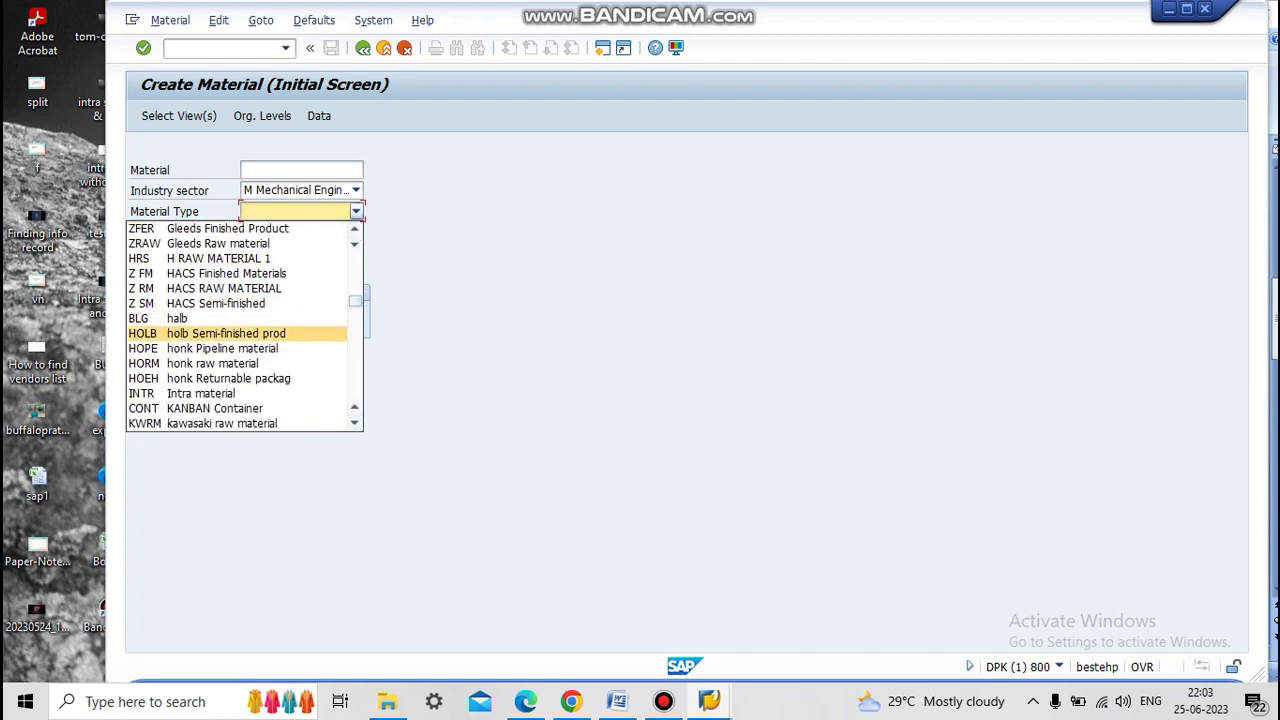
{"action": "scroll", "coordinate": [245, 325], "scroll_direction": "down", "scroll_amount": 5}
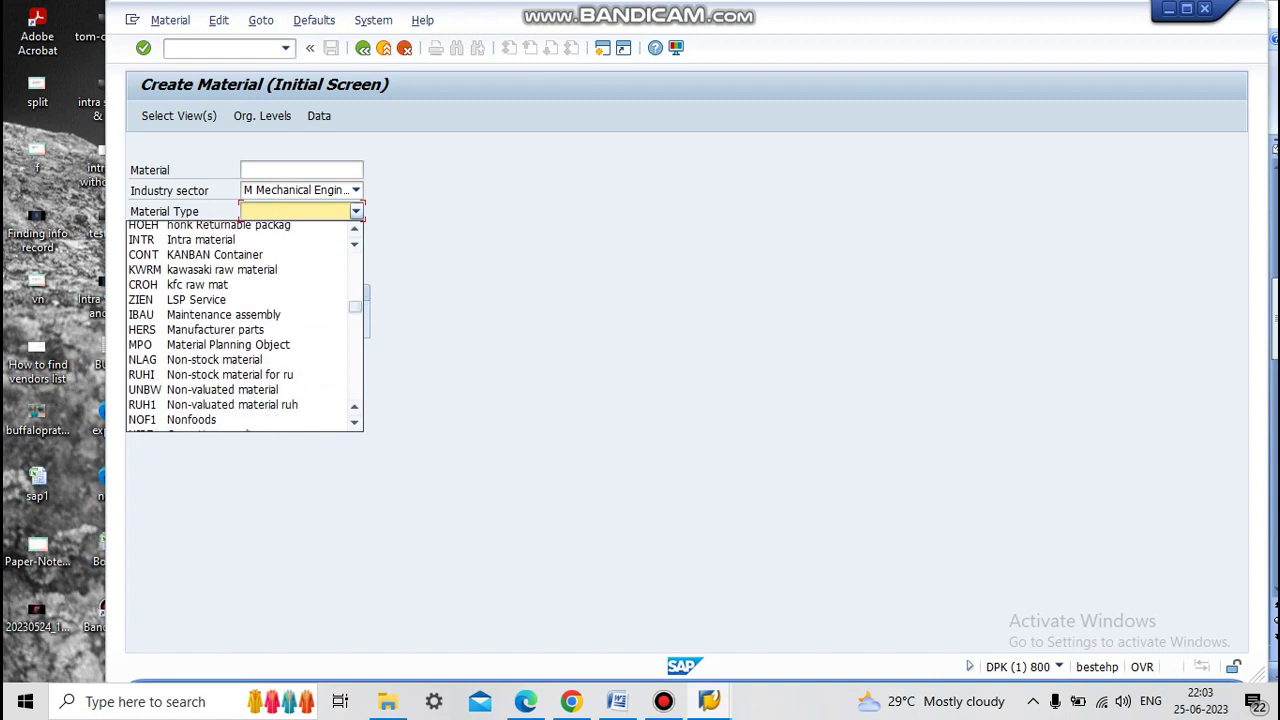
{"action": "key", "text": "h"}
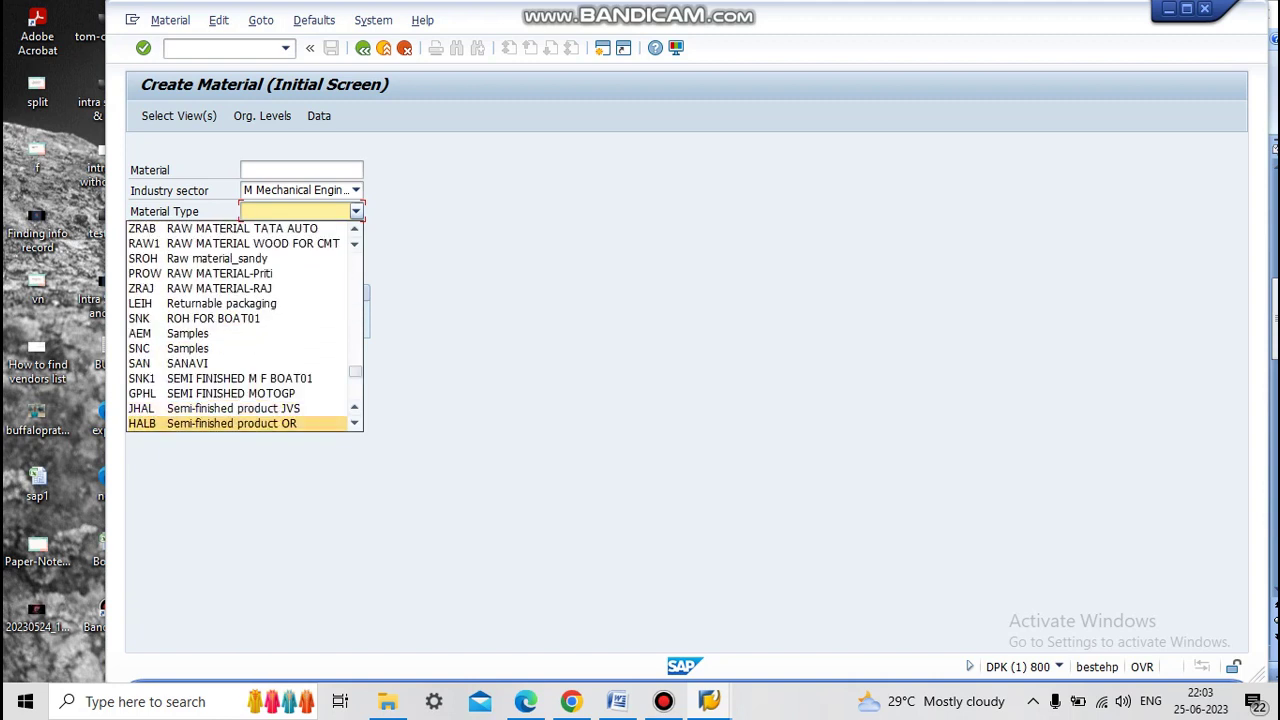
{"action": "key", "text": "Return"}
{"action": "key", "text": "Return"}
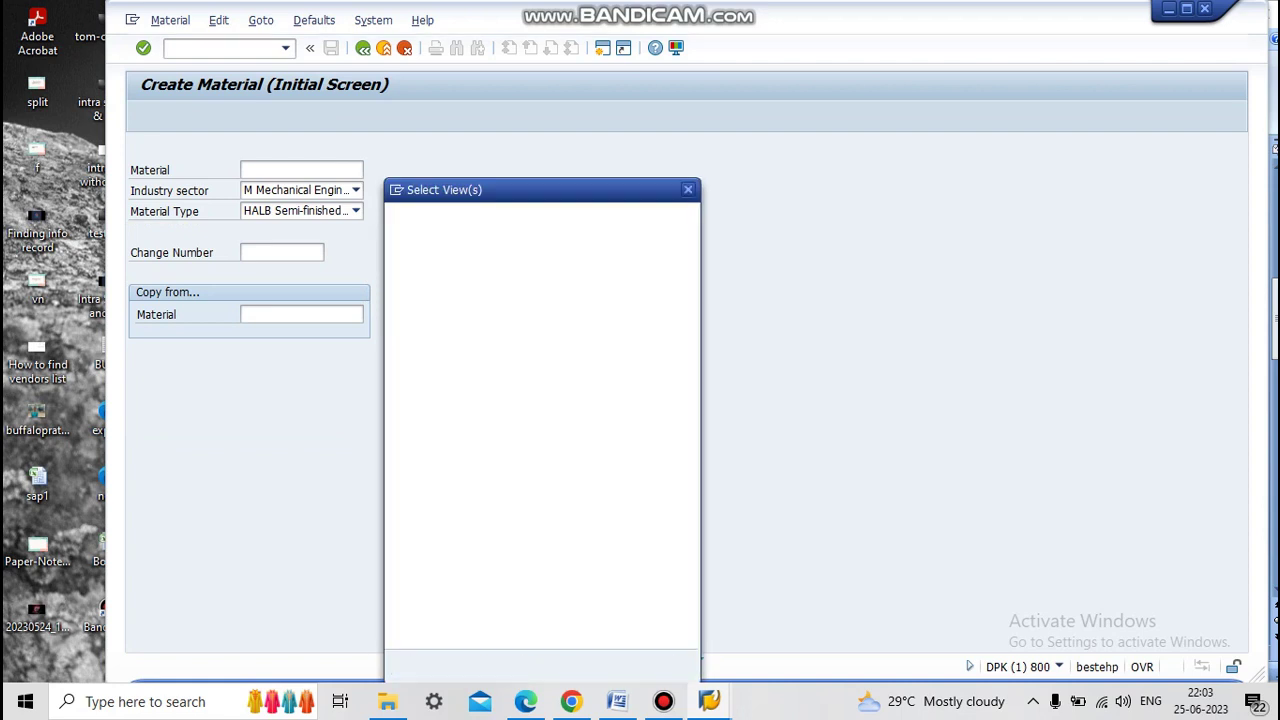
Select the views Basic Data 1 and 2, Sales Org. Data 1 and 2, Sales: General/Plant Data and Purchasing.
{"action": "left_click", "coordinate": [396, 241]}
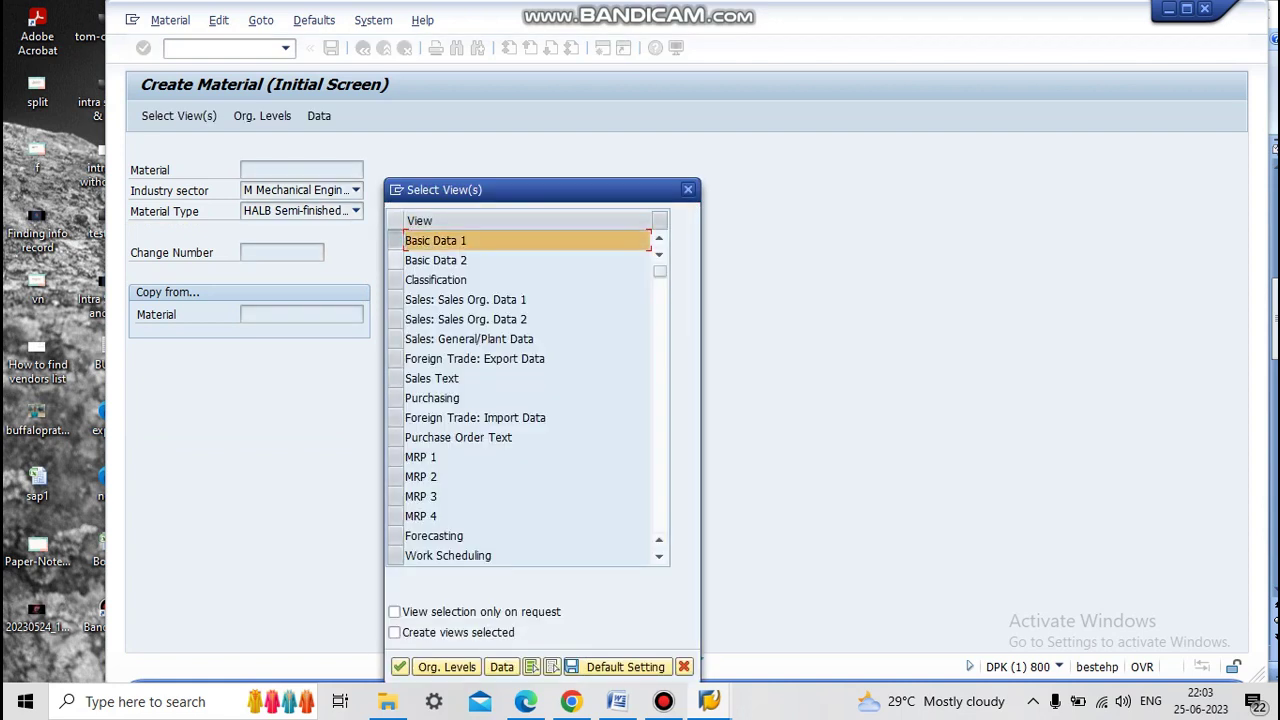
{"action": "left_click", "coordinate": [396, 260]}
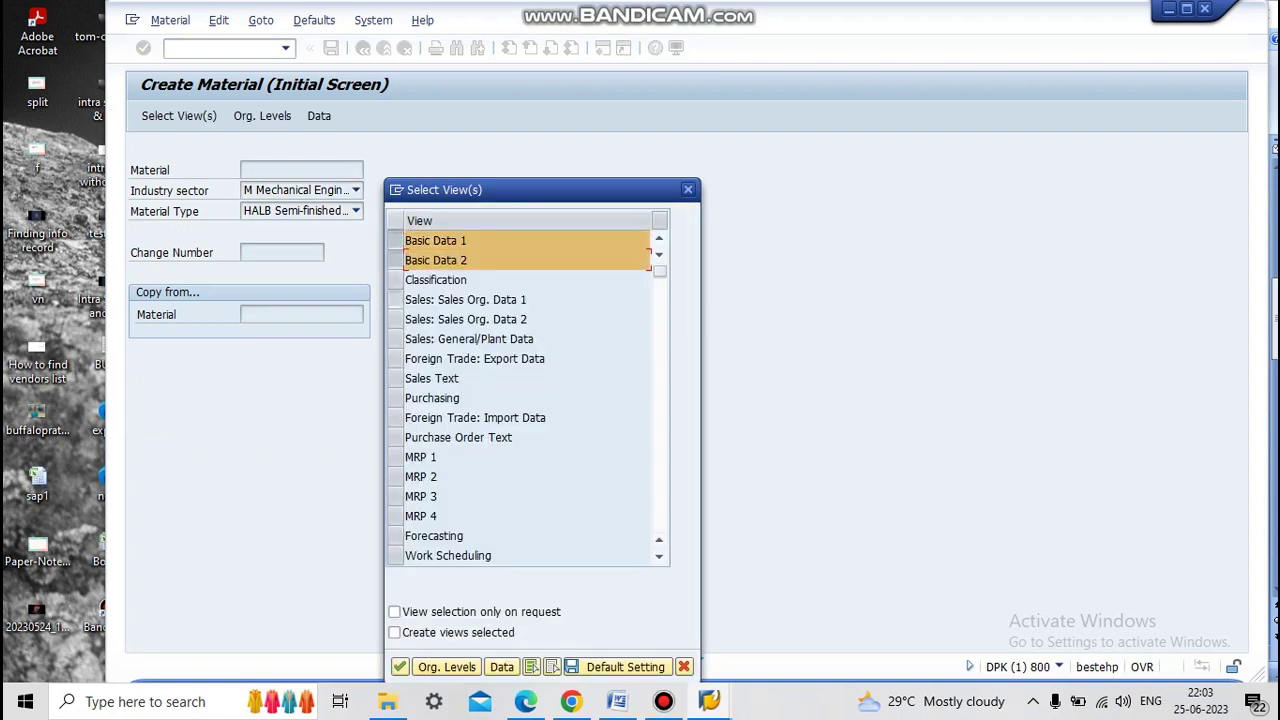
{"action": "left_click", "coordinate": [396, 300]}
{"action": "left_click", "coordinate": [396, 319]}
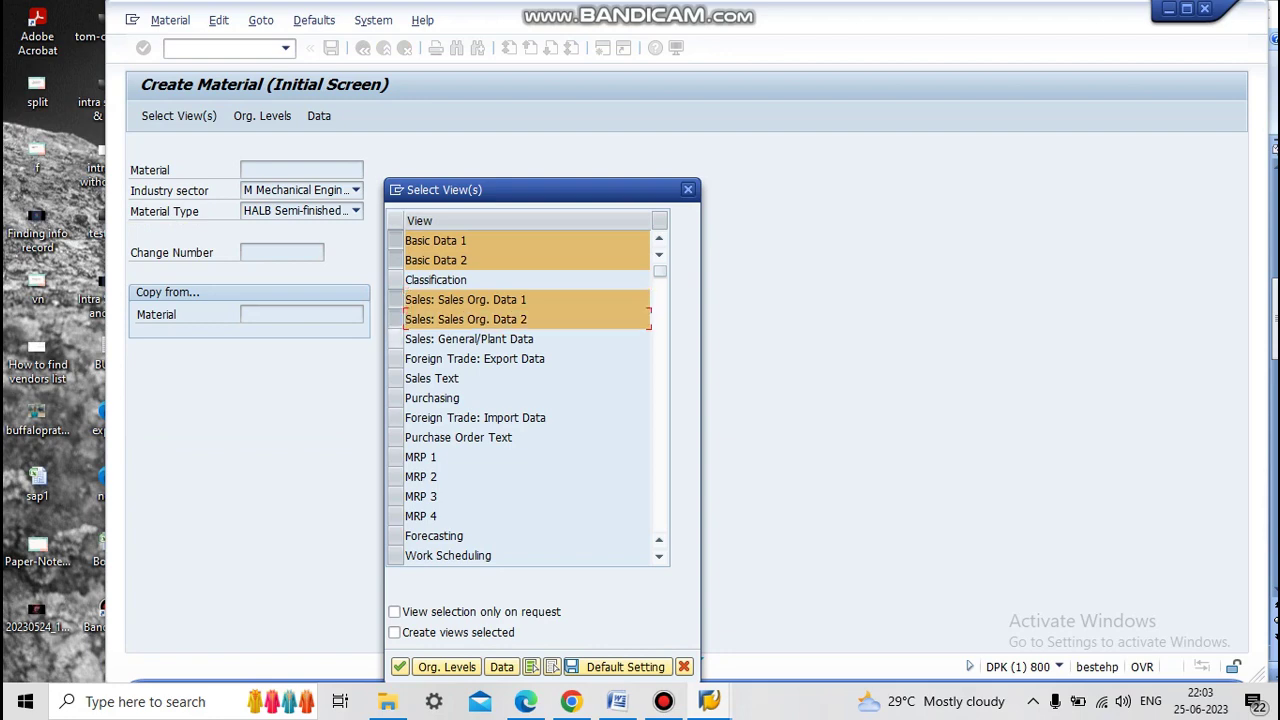
{"action": "left_click", "coordinate": [396, 339]}
{"action": "left_click", "coordinate": [396, 398]}
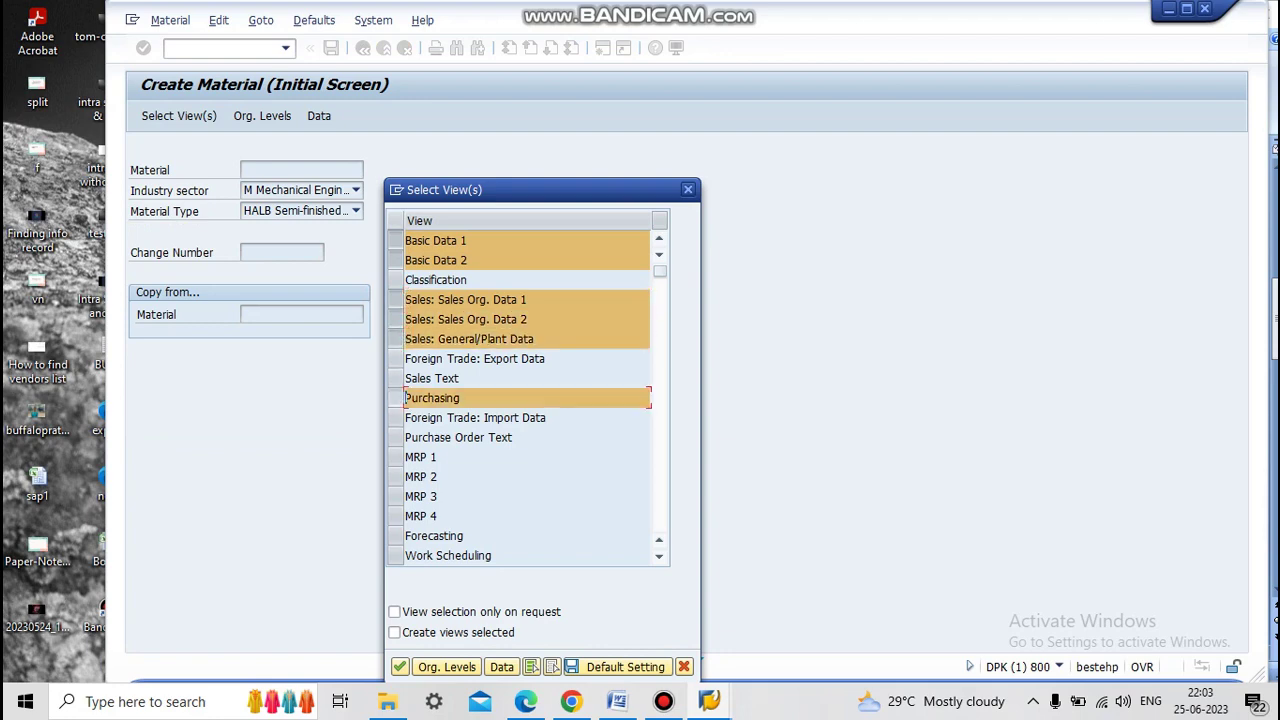
Add the General Plant Data / Storage 1 and 2 and Accounting 1 and 2 views and confirm the selection.
{"action": "scroll", "coordinate": [396, 398], "scroll_direction": "down", "scroll_amount": 3}
{"action": "scroll", "coordinate": [520, 398], "scroll_direction": "down", "scroll_amount": 1}
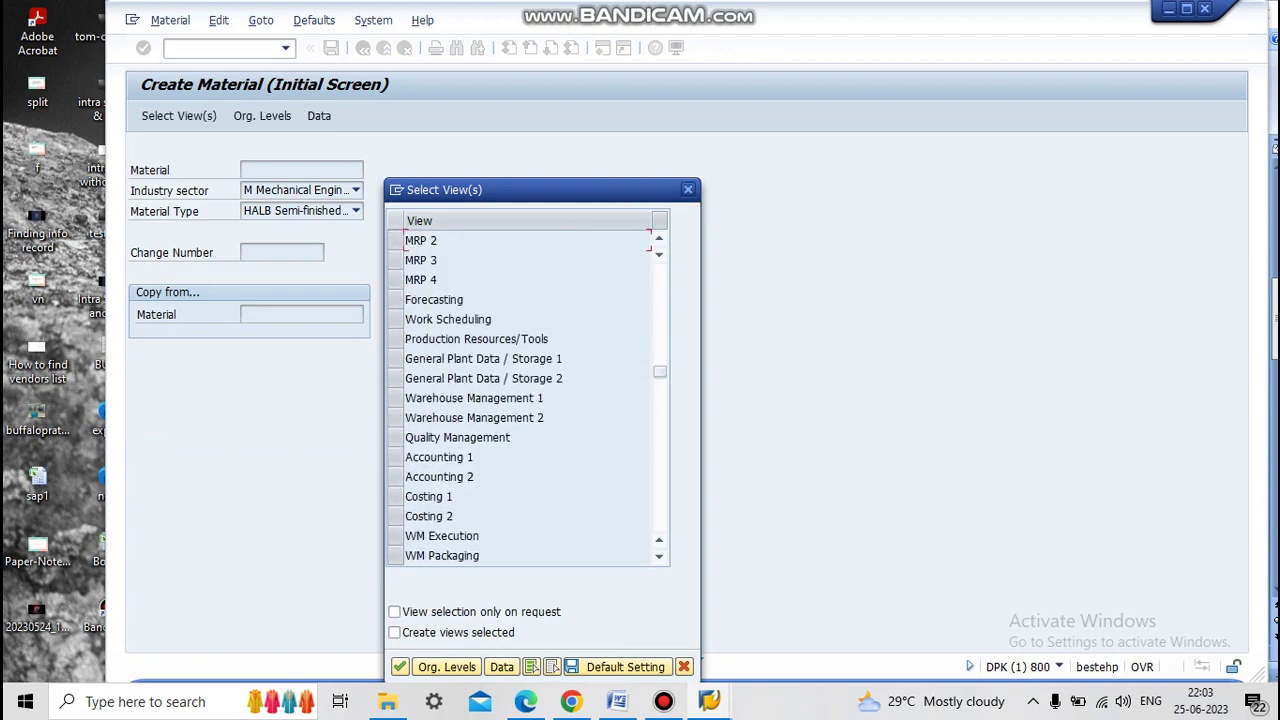
{"action": "left_click", "coordinate": [396, 358]}
{"action": "left_click", "coordinate": [396, 378]}
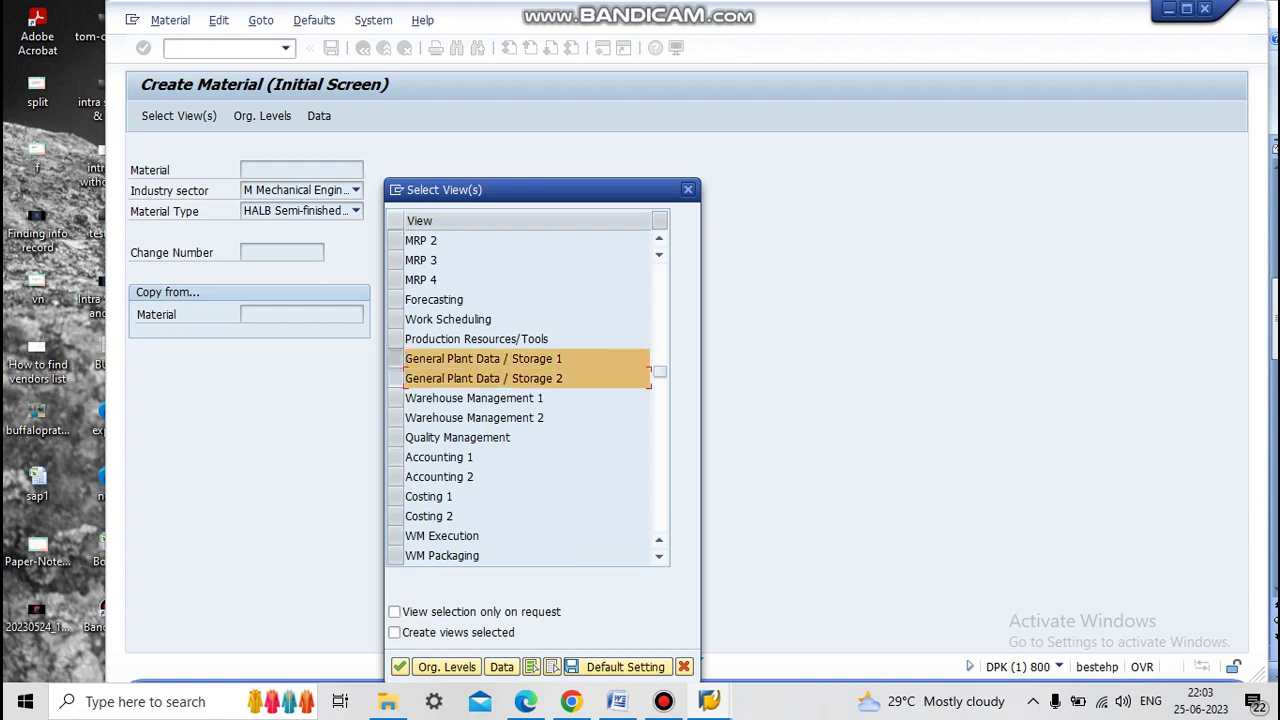
{"action": "left_click", "coordinate": [396, 457]}
{"action": "left_click", "coordinate": [396, 476]}
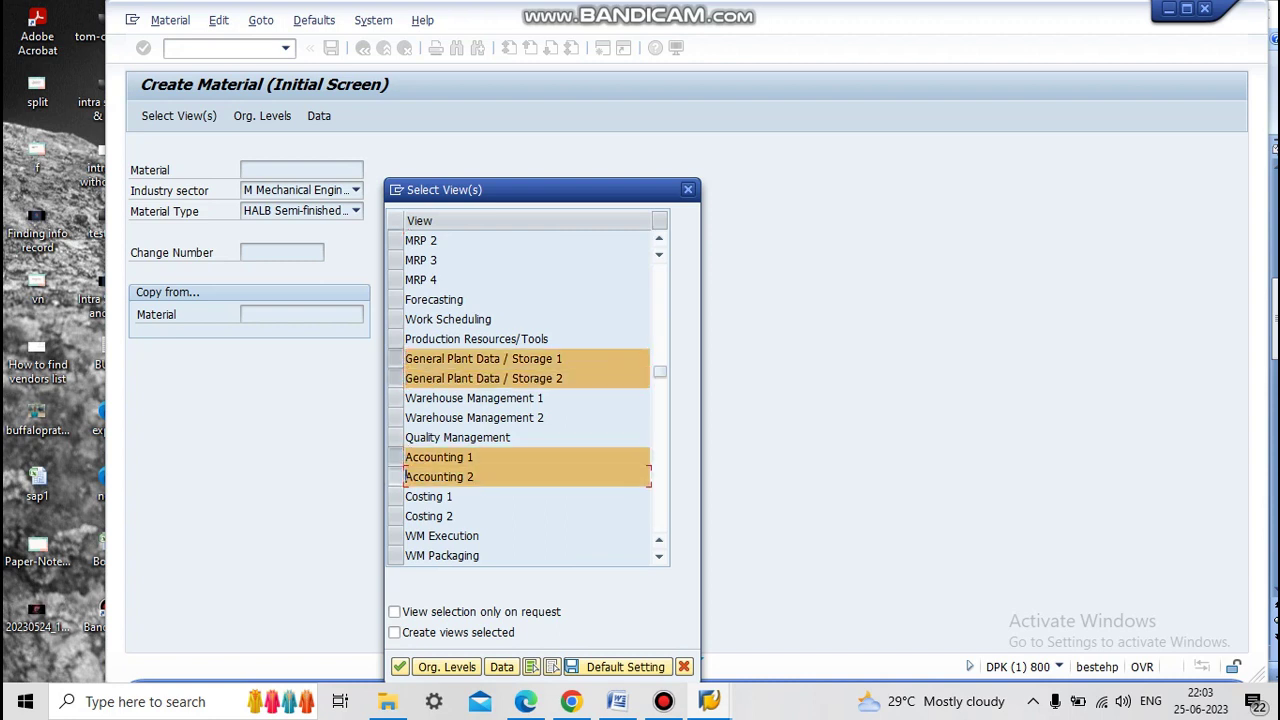
{"action": "key", "text": "Return"}
Set the organizational levels to plant sez1, sales organization MTVZ and distribution channel 01, and confirm them.
{"action": "type", "text": "sez1"}
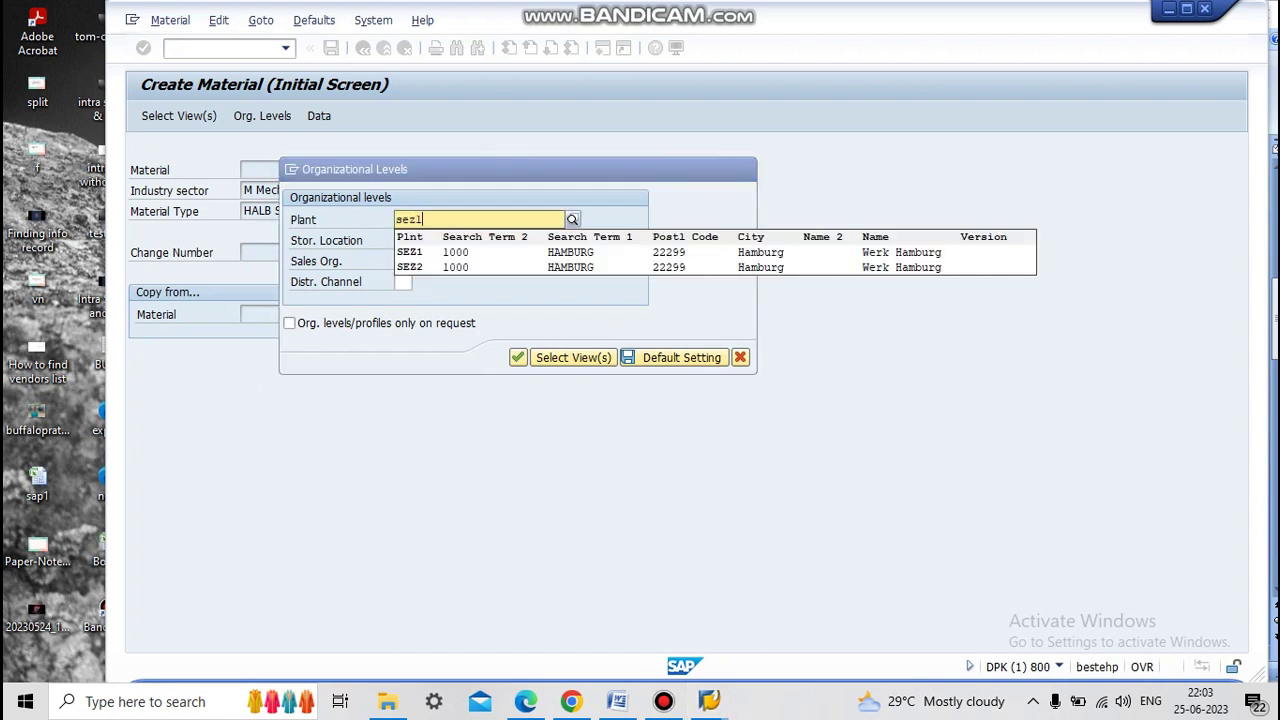
{"action": "key", "text": "Tab"}
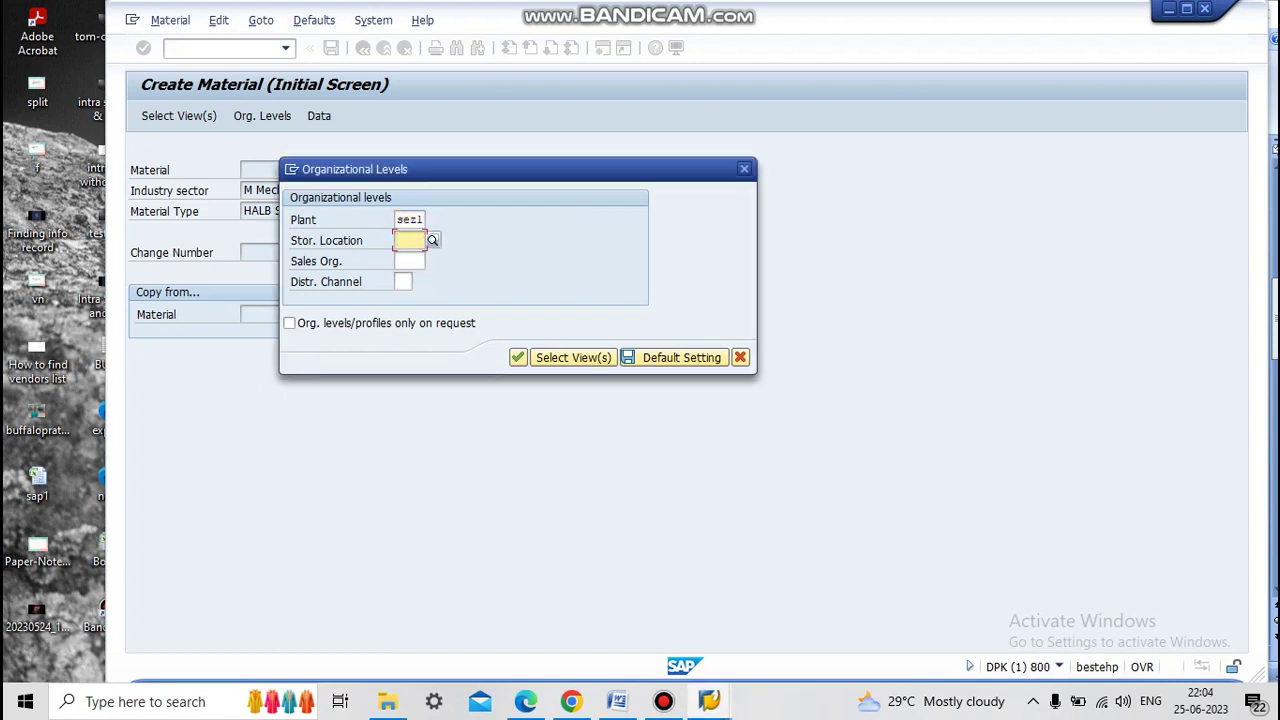
{"action": "key", "text": "Tab"}
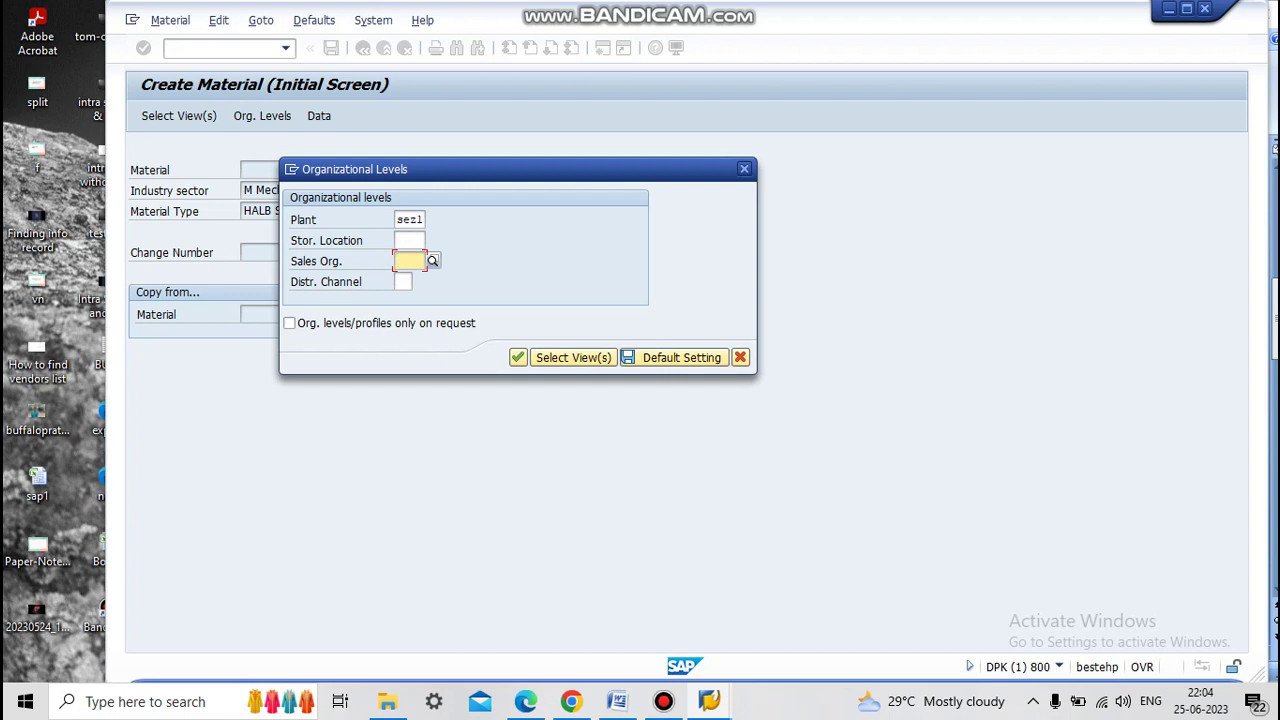
{"action": "type", "text": "sez1"}
{"action": "key", "text": "Escape"}
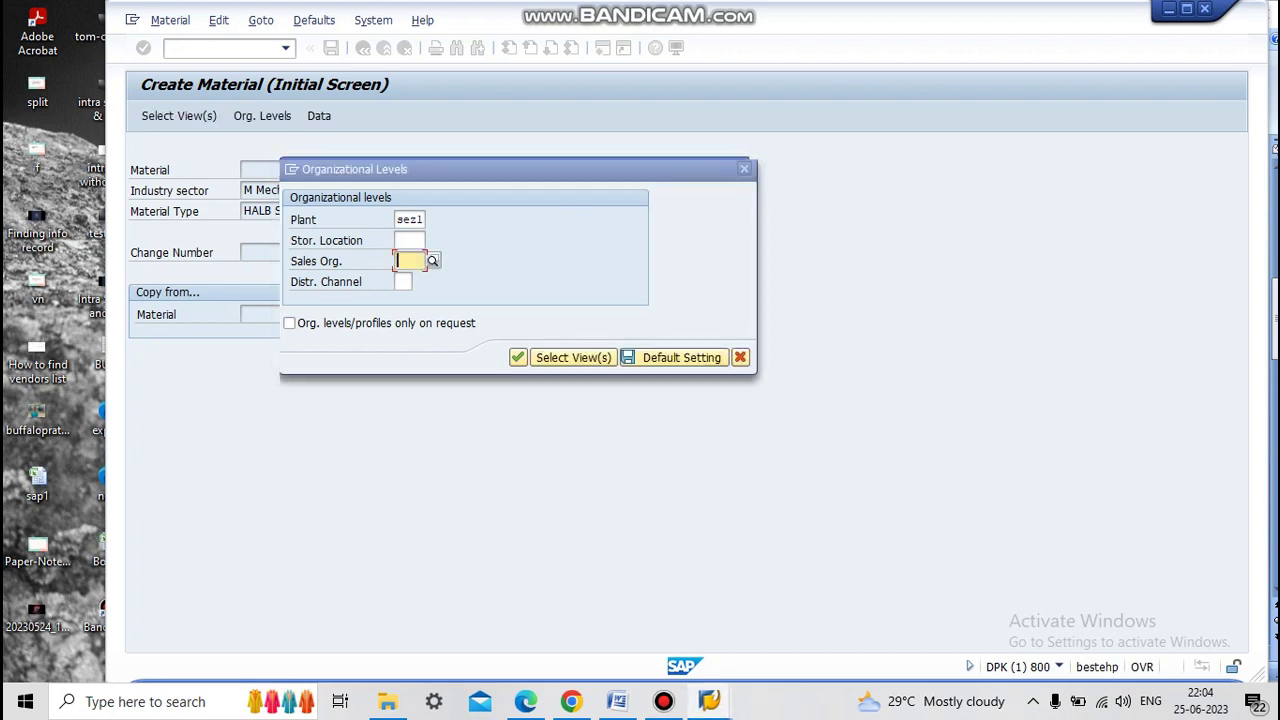
{"action": "type", "text": "mtvz"}
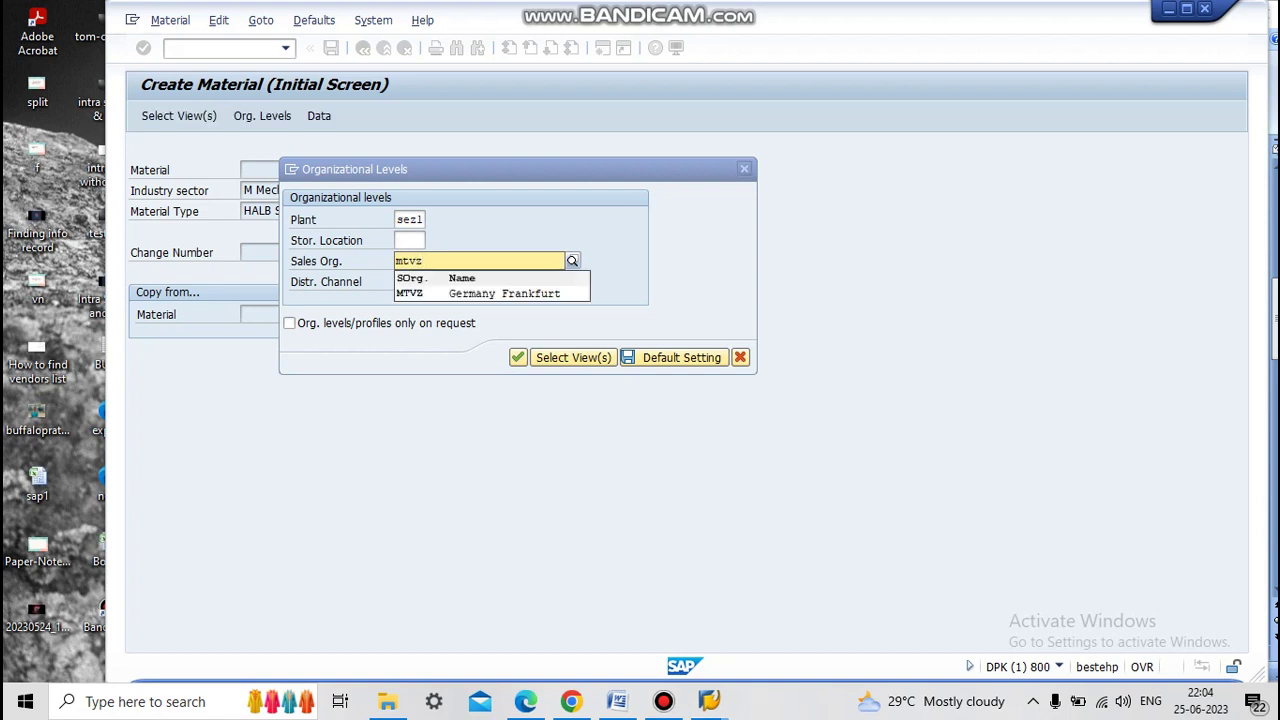
{"action": "key", "text": "Down"}
{"action": "key", "text": "Return"}
{"action": "key", "text": "Tab"}
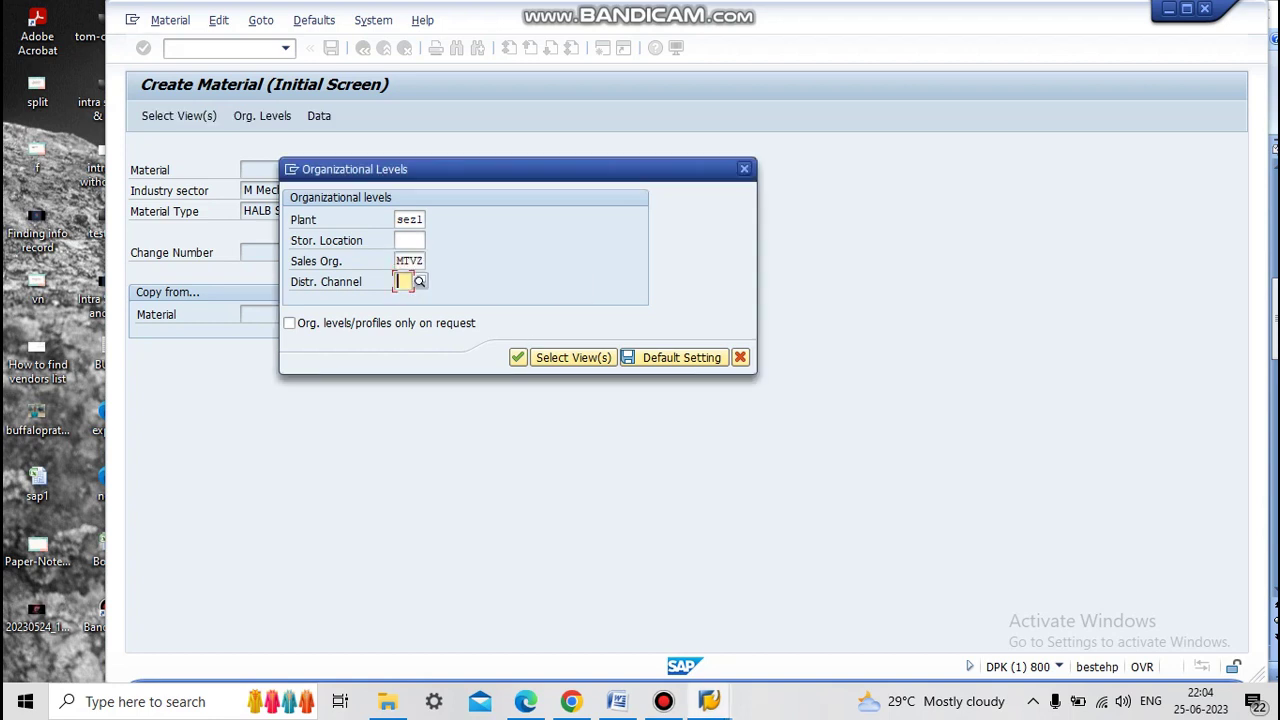
{"action": "type", "text": "01"}
{"action": "key", "text": "Tab"}
{"action": "key", "text": "Return"}
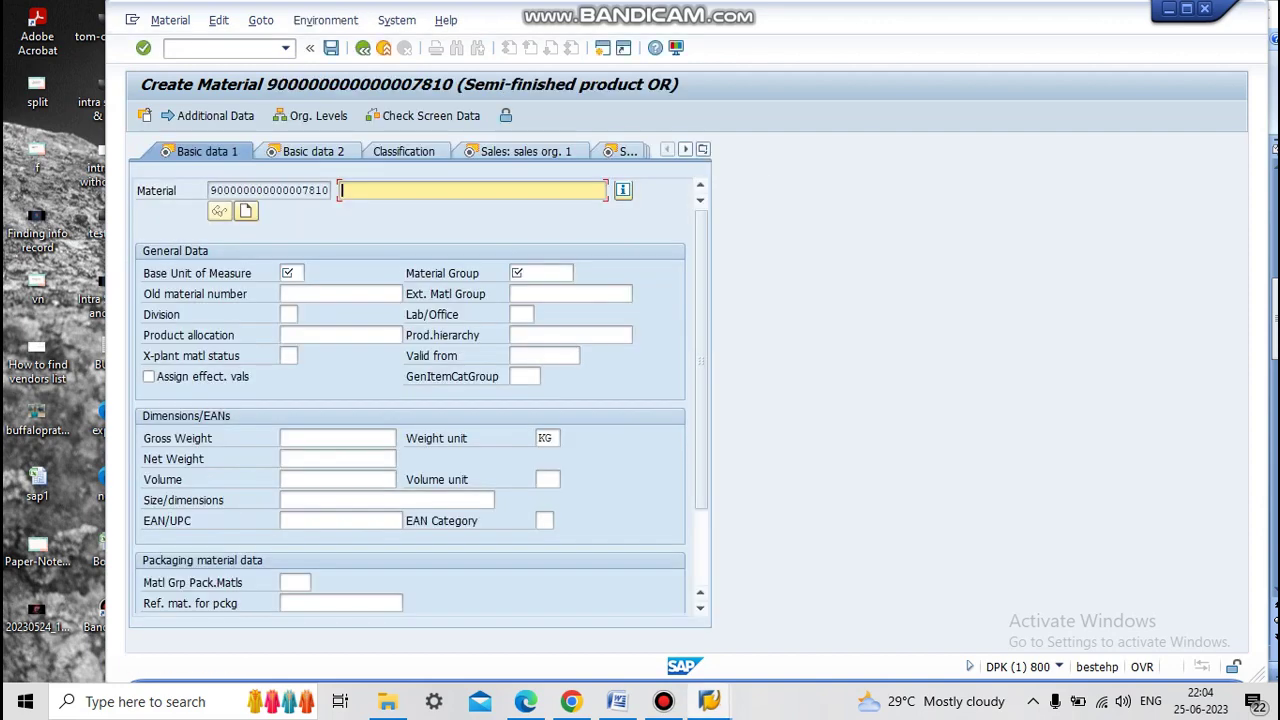
Enter the description "test for inter sto", base unit ea and material group 0001, and proceed to the Sales: sales org. 1 view.
{"action": "type", "text": "test f"}
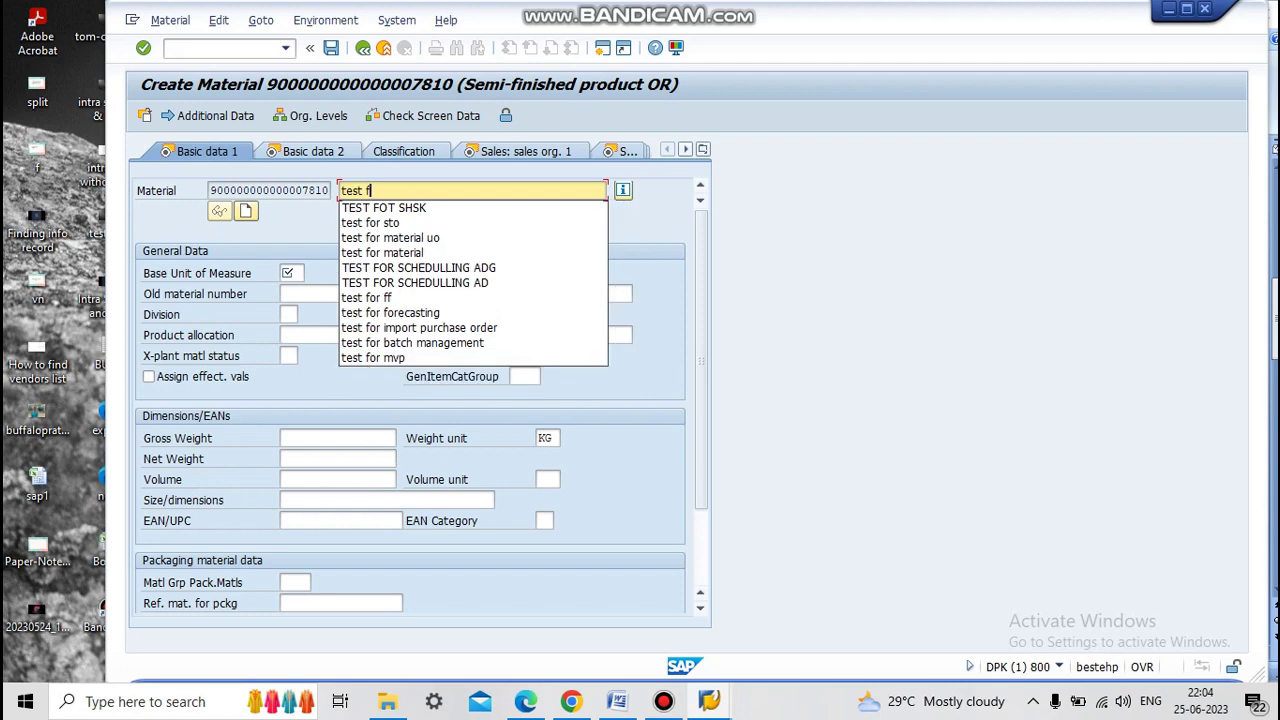
{"action": "type", "text": "or inter "}
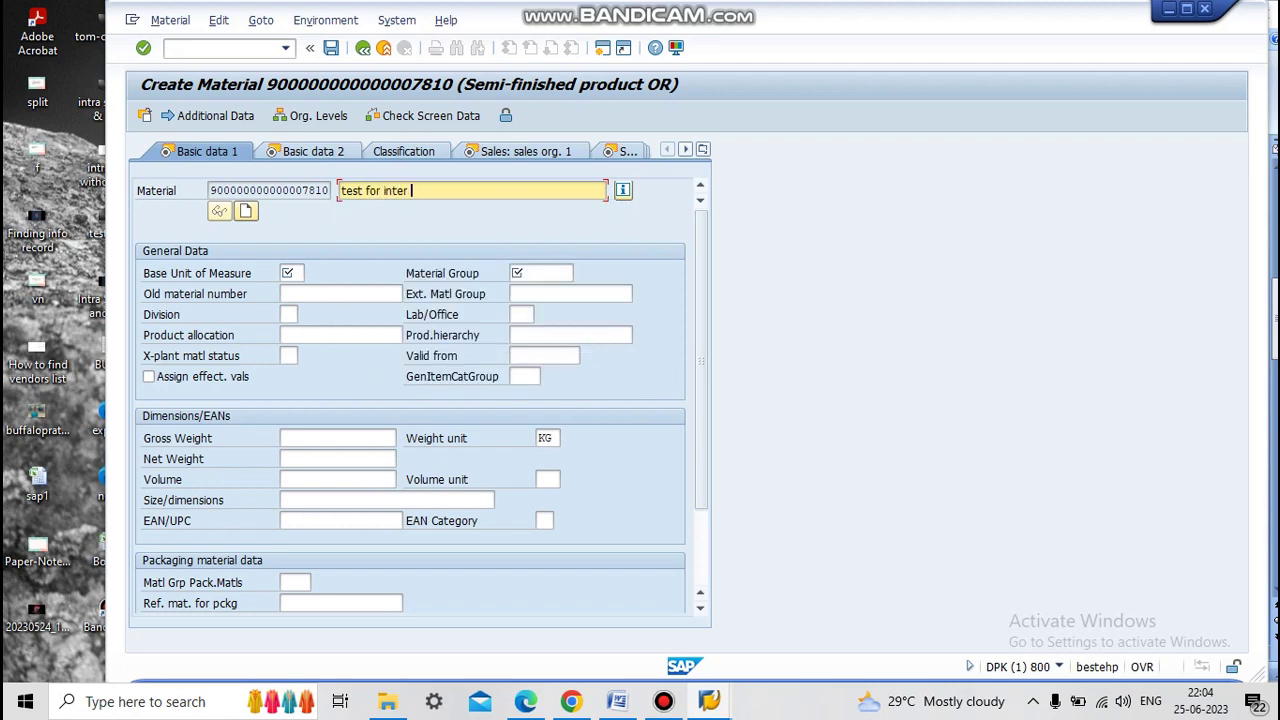
{"action": "type", "text": "sto"}
{"action": "key", "text": "Tab"}
{"action": "type", "text": "ea"}
{"action": "key", "text": "Tab"}
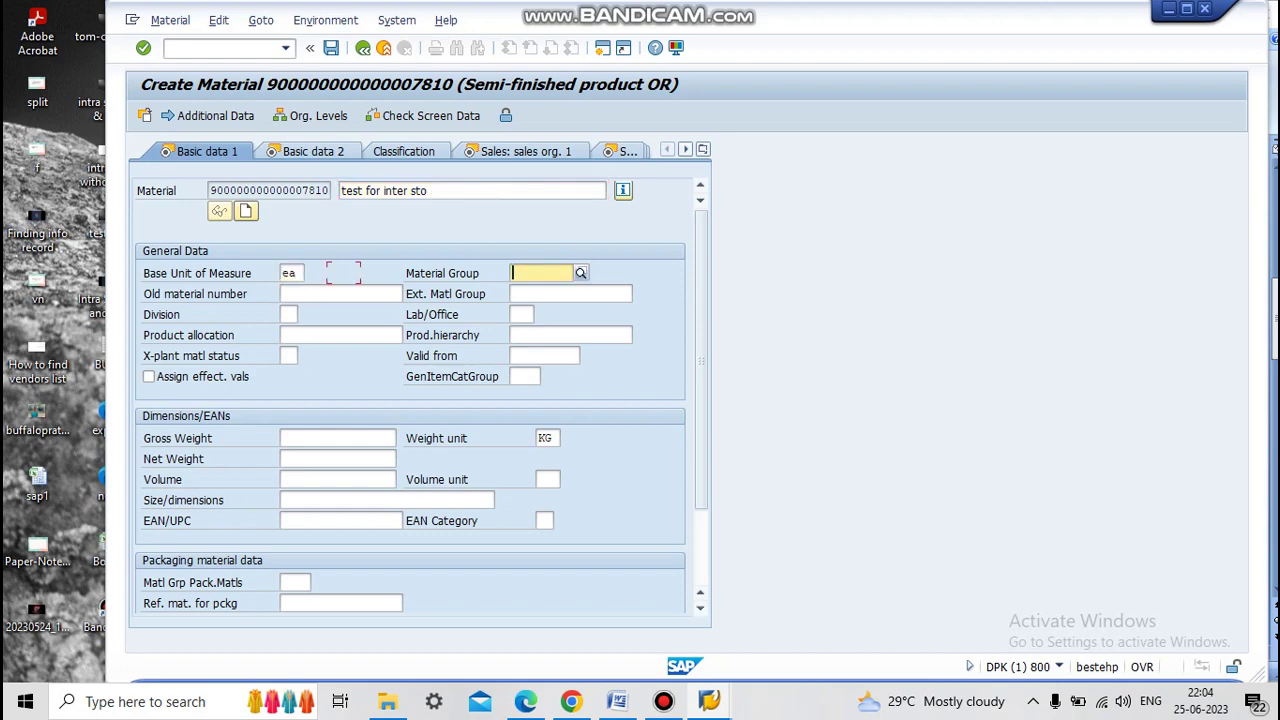
{"action": "type", "text": "0001"}
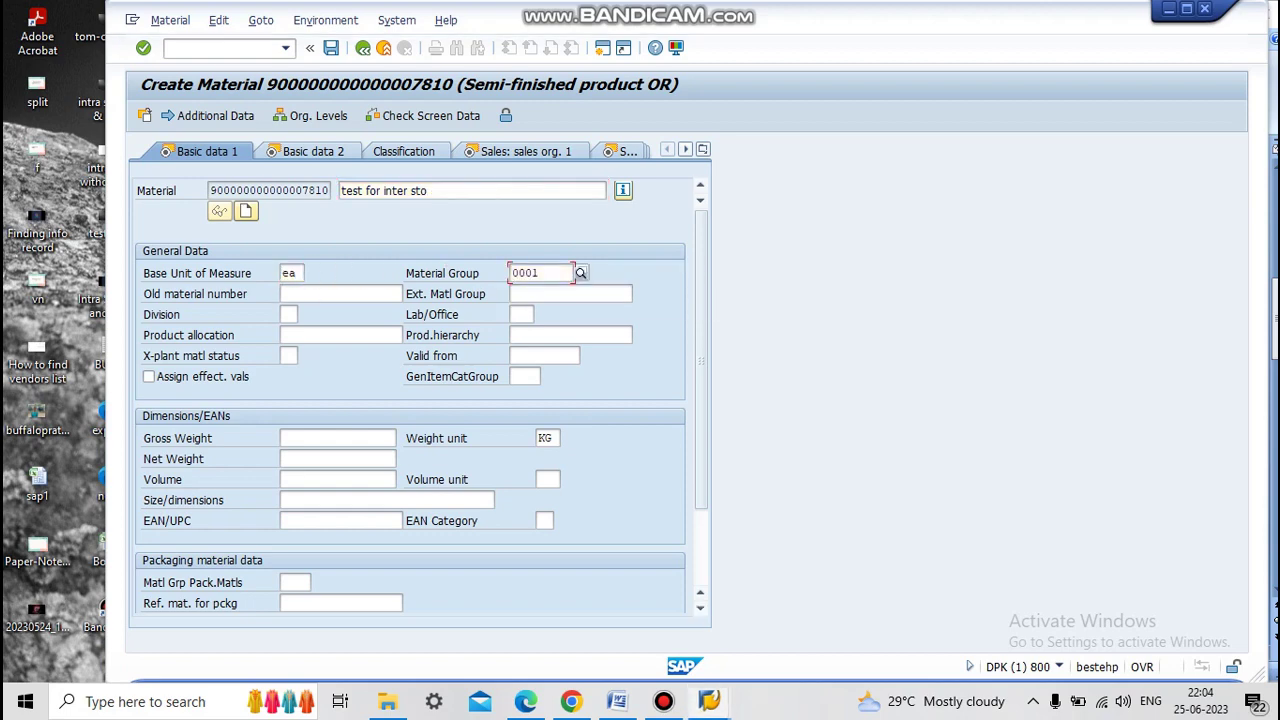
{"action": "key", "text": "Return"}
{"action": "key", "text": "Return"}
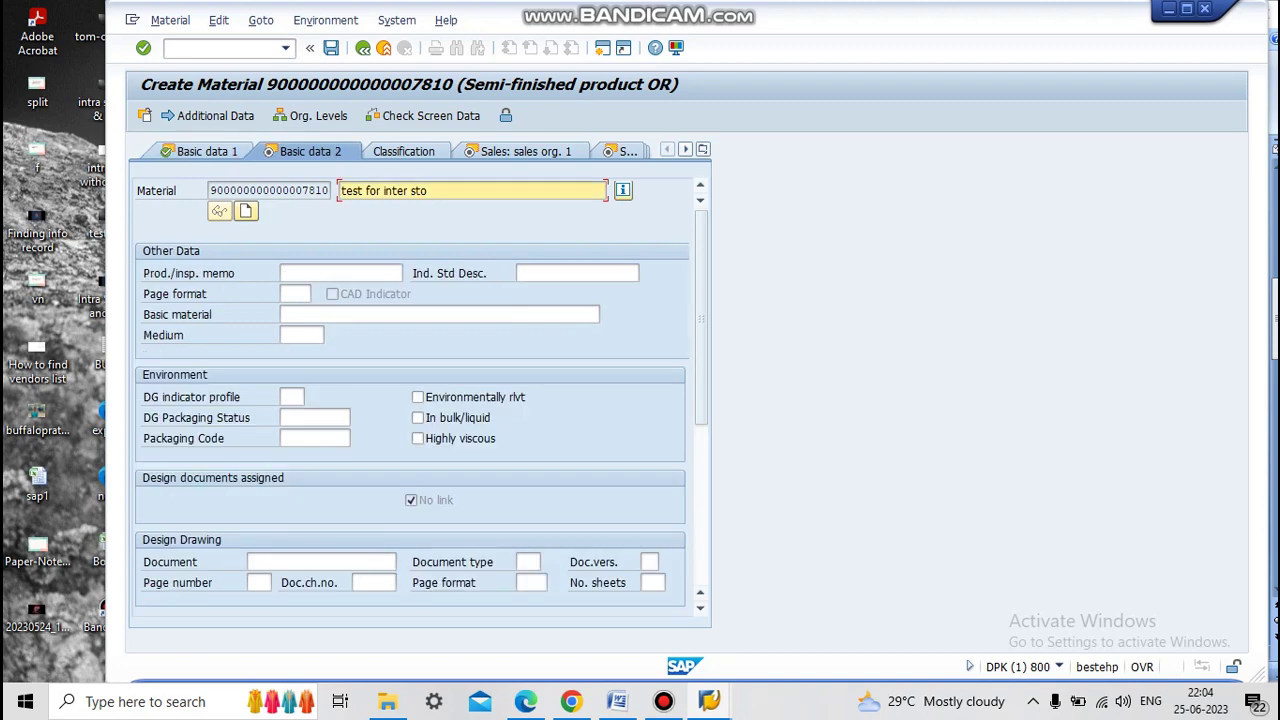
{"action": "key", "text": "Return"}
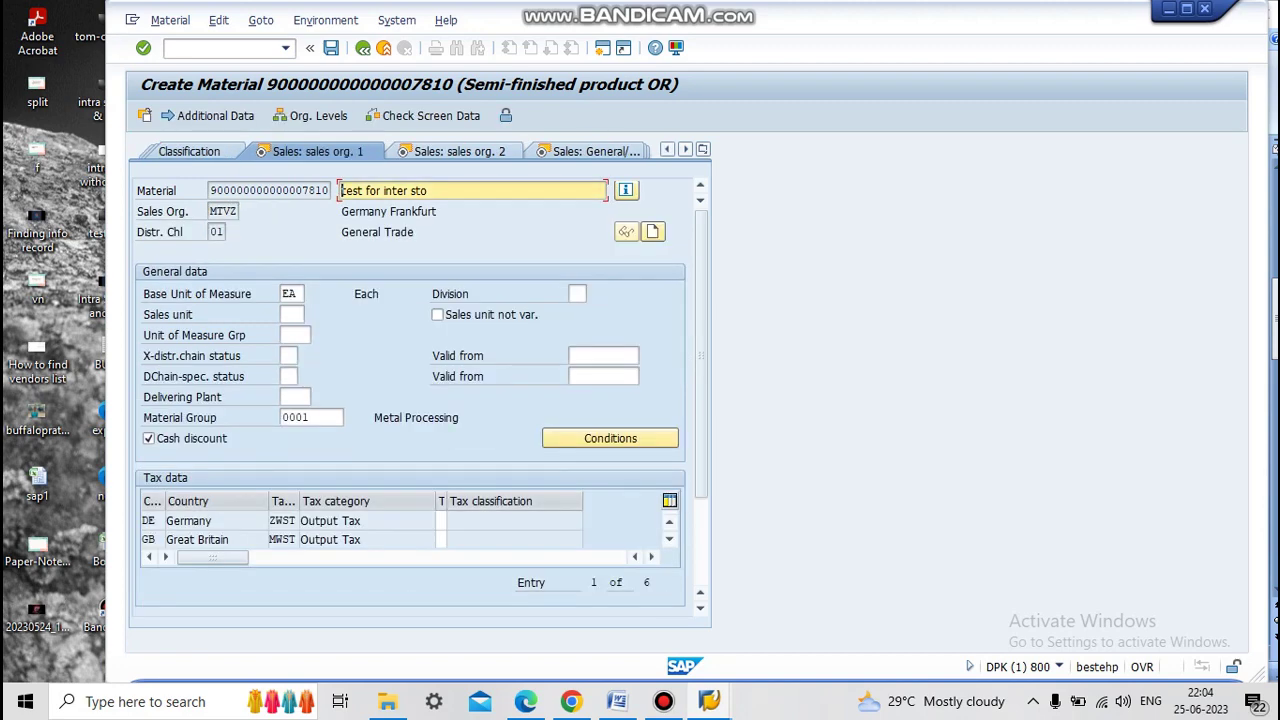
Set the tax classification to 0 for all listed countries and proceed to the Sales: sales org. 2 view.
{"action": "left_click", "coordinate": [440, 520]}
{"action": "type", "text": "0"}
{"action": "key", "text": "Return"}
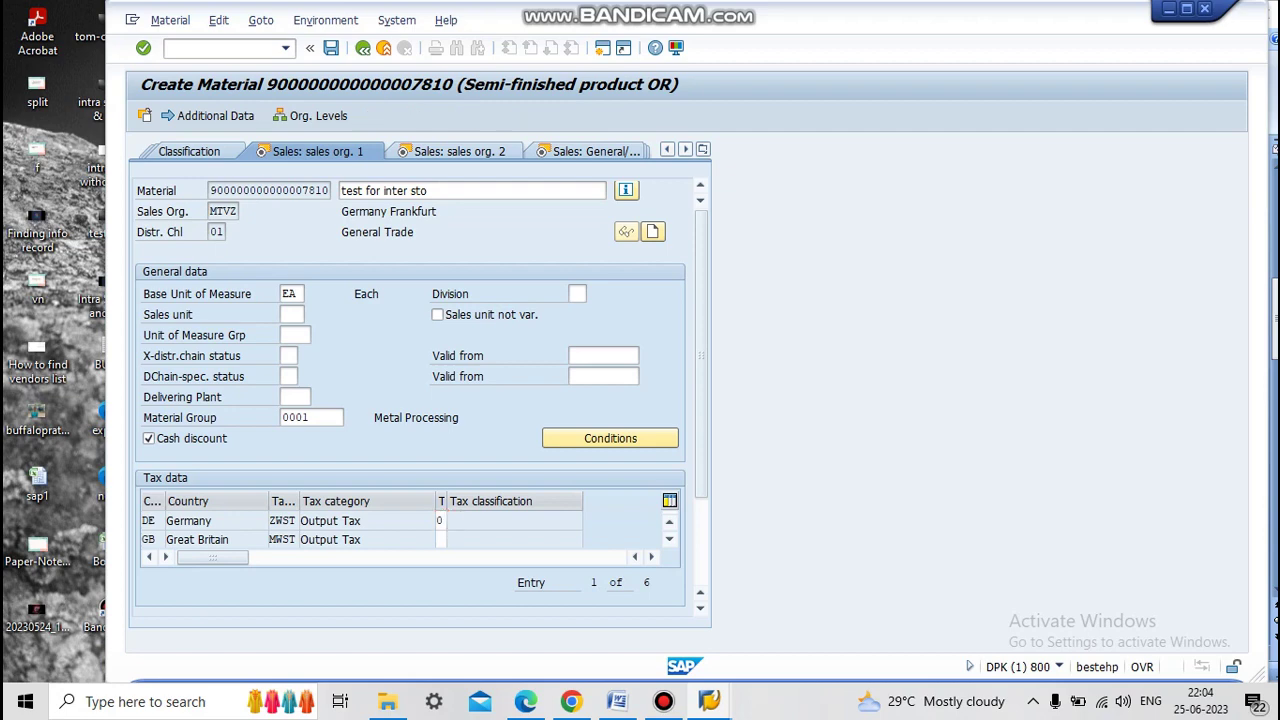
{"action": "key", "text": "Return"}
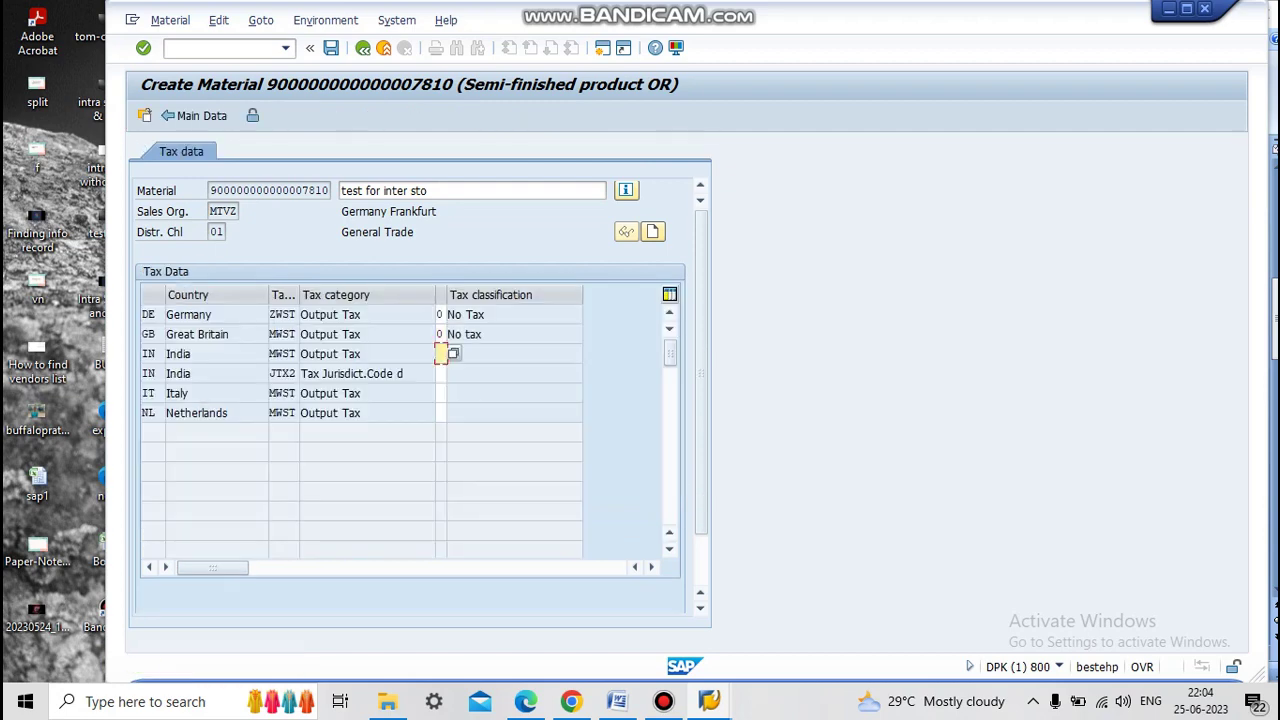
{"action": "type", "text": "0"}
{"action": "key", "text": "Return"}
{"action": "type", "text": "0"}
{"action": "key", "text": "Return"}
{"action": "key", "text": "Return"}
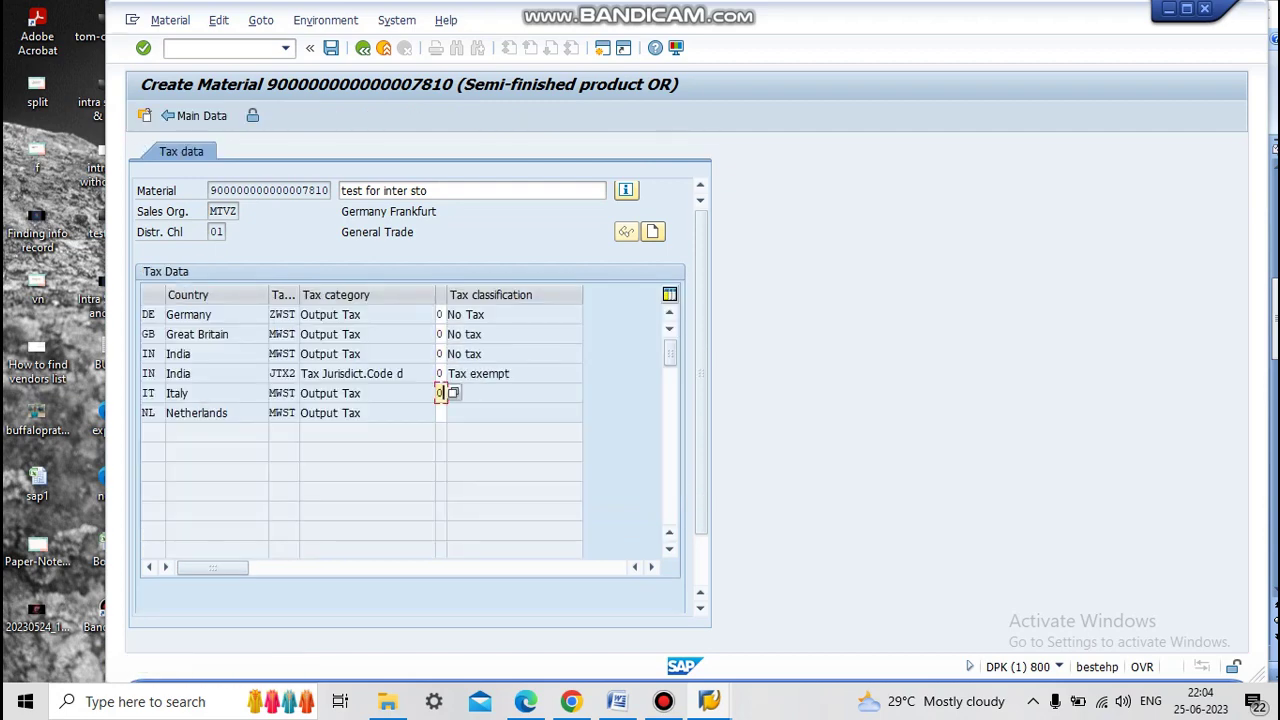
{"action": "type", "text": "0"}
{"action": "key", "text": "Return"}
{"action": "type", "text": "0"}
{"action": "key", "text": "Return"}
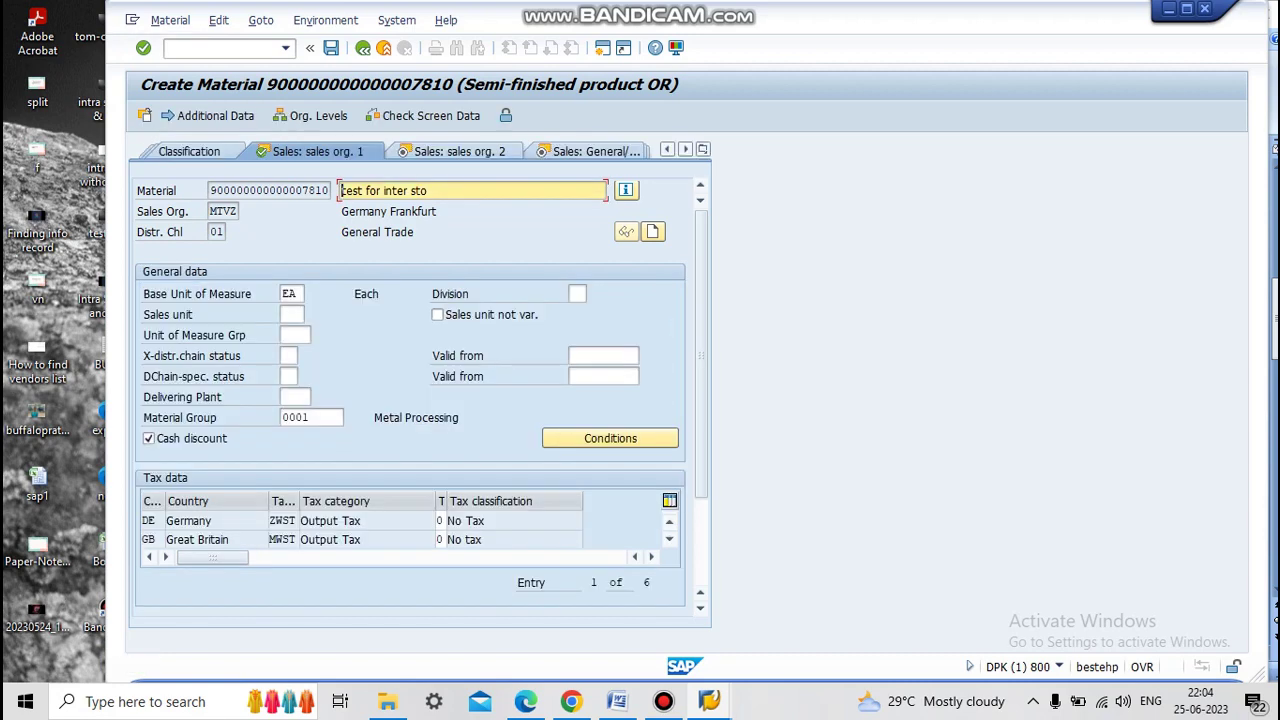
{"action": "key", "text": "Return"}
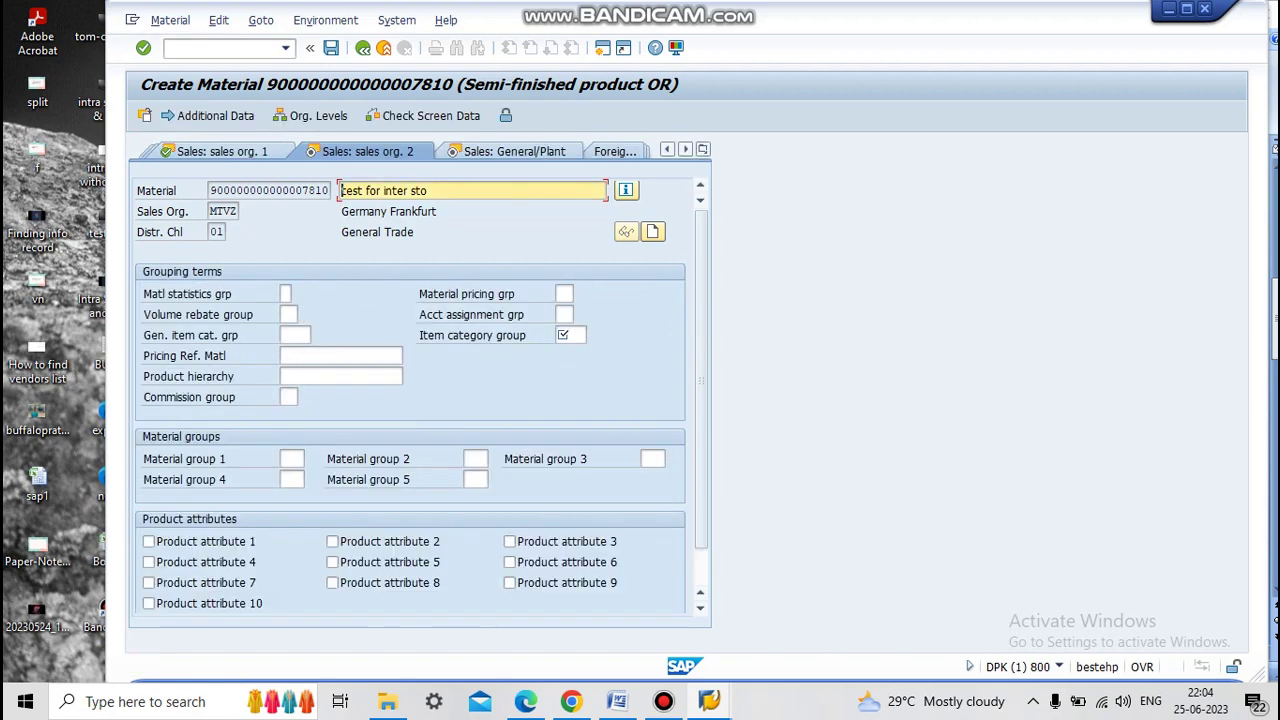
Set the general item category group and the item category group to norm, and proceed to the Sales: General/Plant view.
{"action": "left_click", "coordinate": [295, 335]}
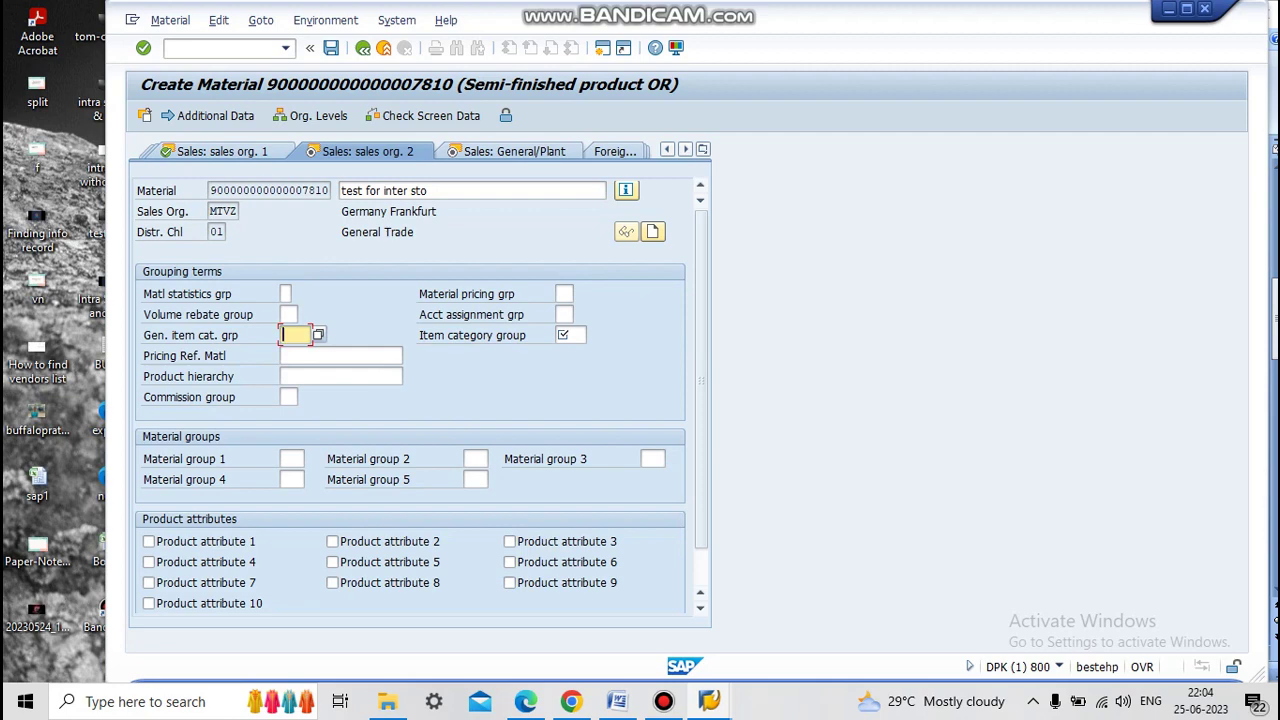
{"action": "type", "text": "norm"}
{"action": "left_click", "coordinate": [568, 335]}
{"action": "type", "text": "nor"}
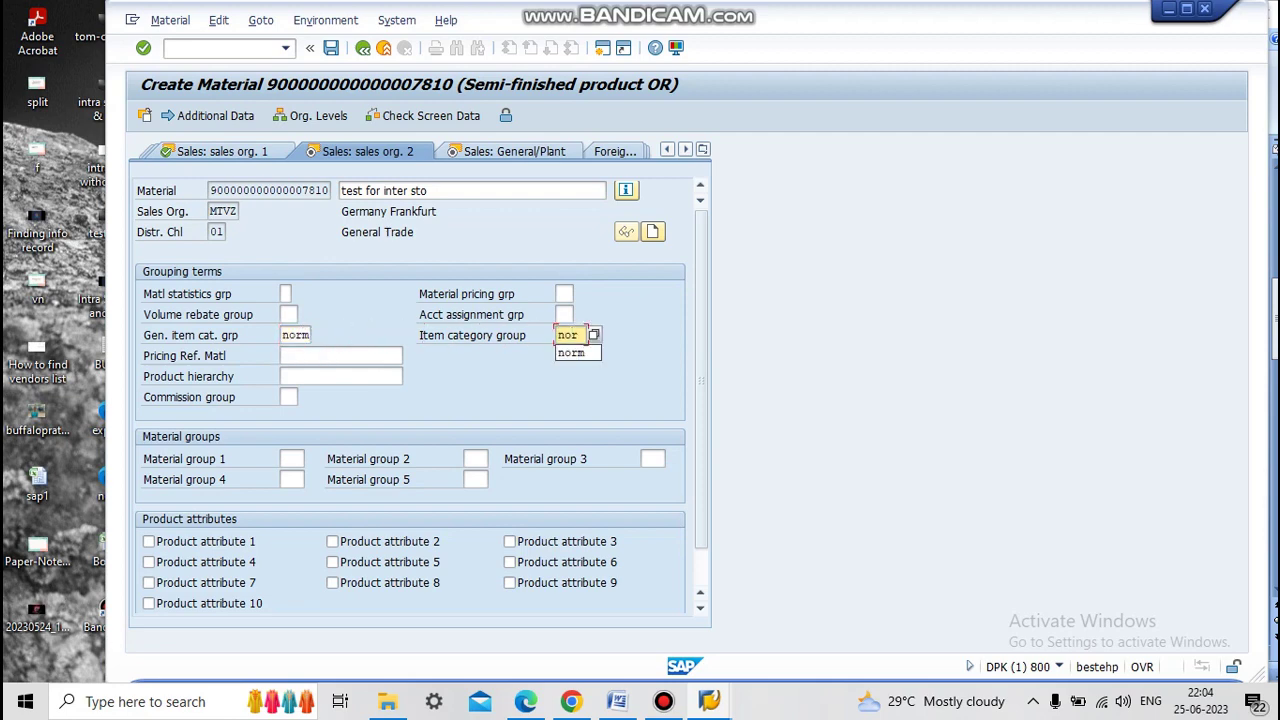
{"action": "type", "text": "m"}
{"action": "key", "text": "Return"}
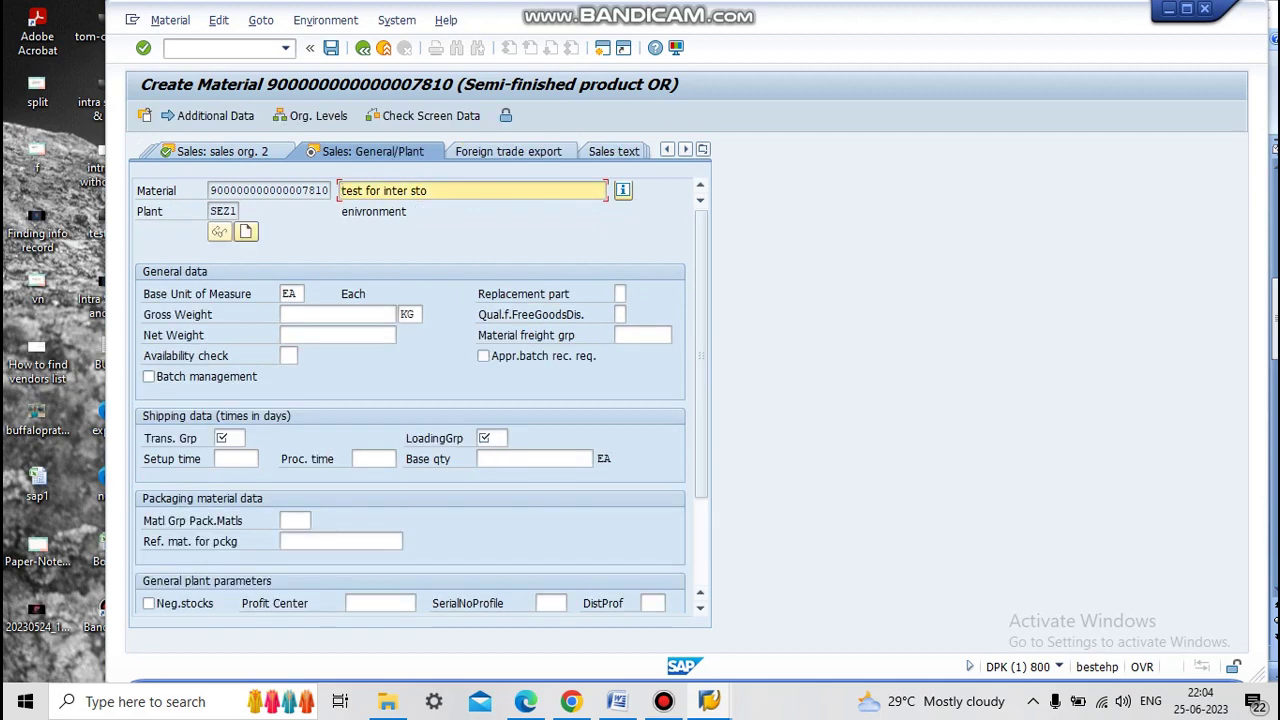
Set the availability check to 01 and both the transportation and loading groups to 0001, and proceed to the Purchasing view.
{"action": "left_click", "coordinate": [289, 355]}
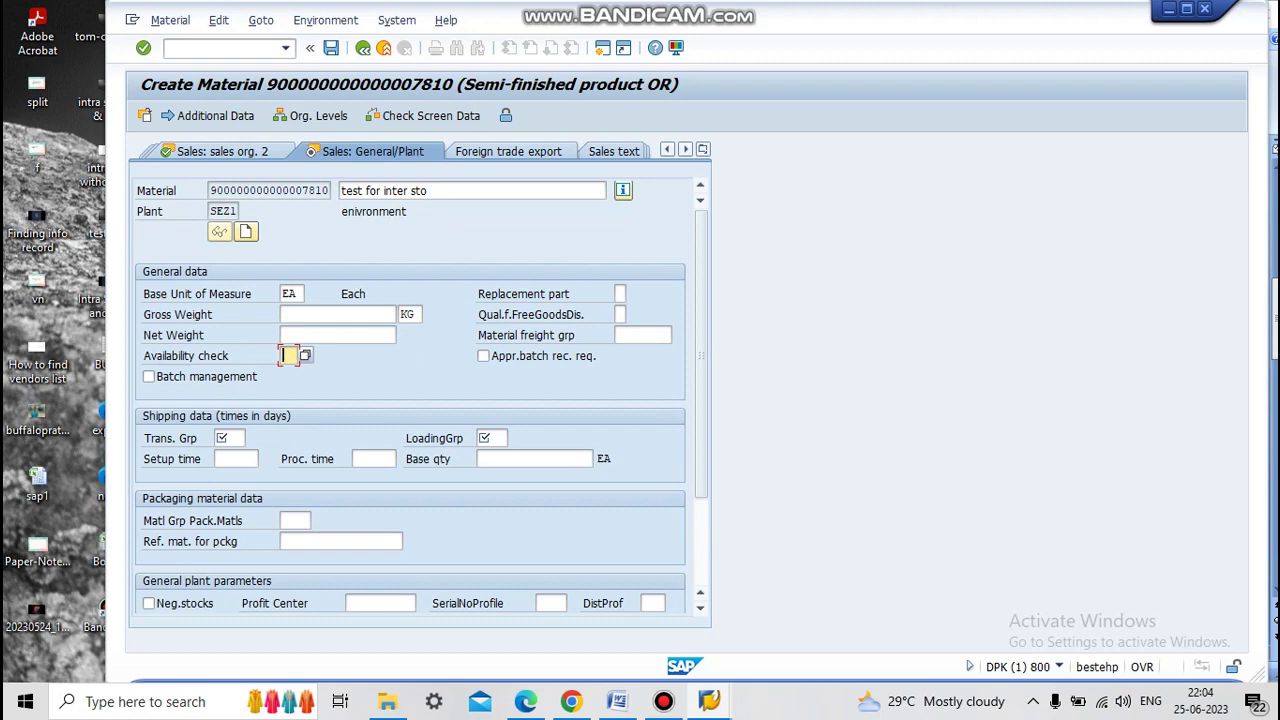
{"action": "left_click", "coordinate": [208, 355]}
{"action": "left_click", "coordinate": [288, 355]}
{"action": "left_click", "coordinate": [228, 437]}
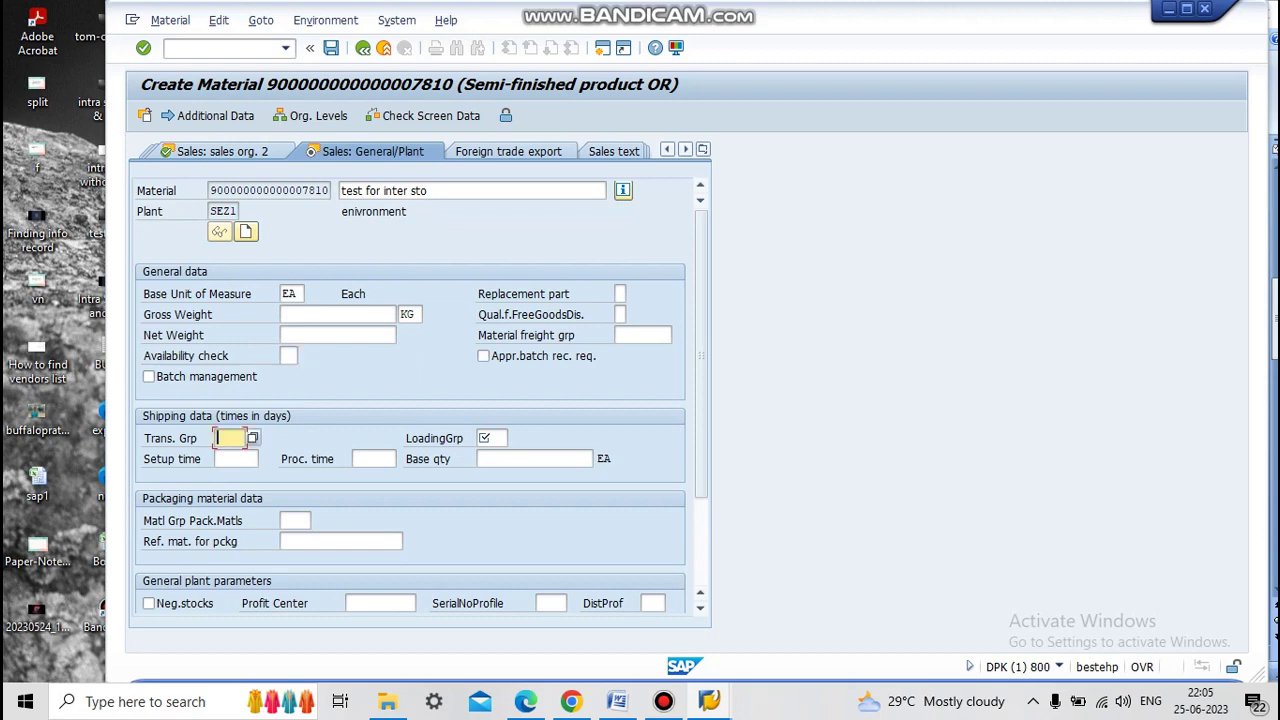
{"action": "left_click", "coordinate": [491, 437]}
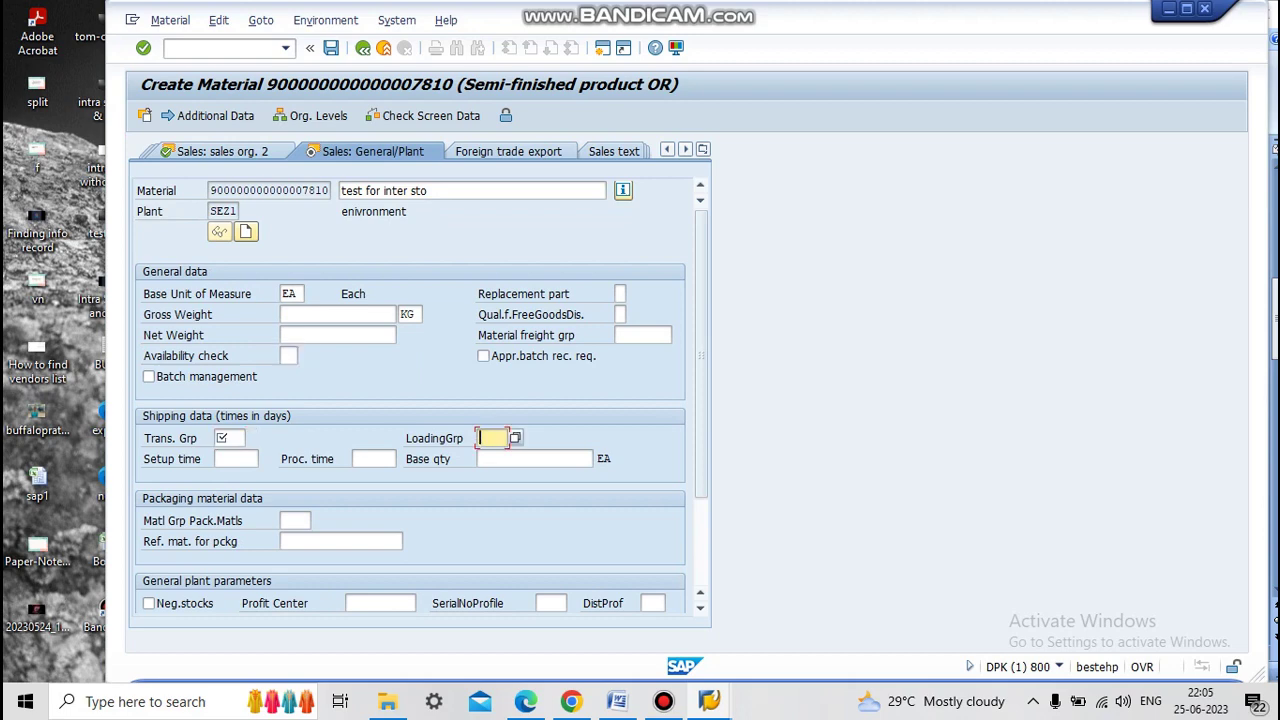
{"action": "left_click", "coordinate": [288, 355]}
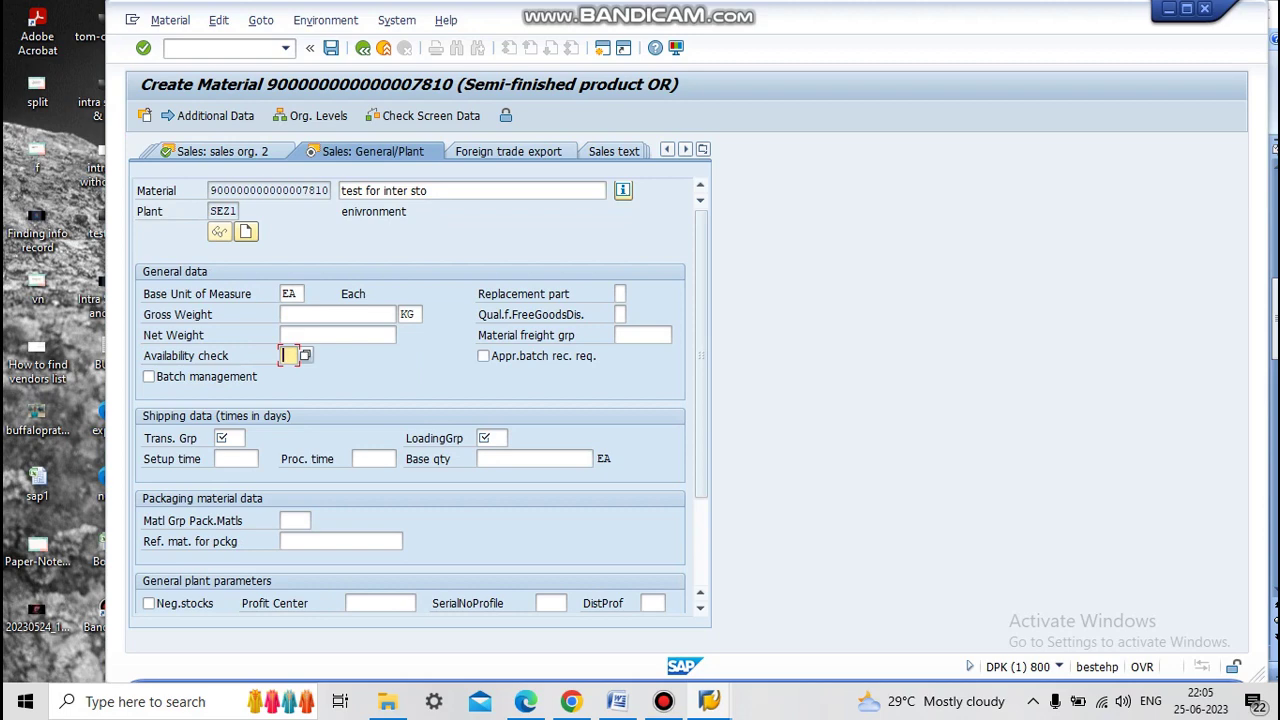
{"action": "type", "text": "01"}
{"action": "key", "text": "Return"}
{"action": "type", "text": "0001"}
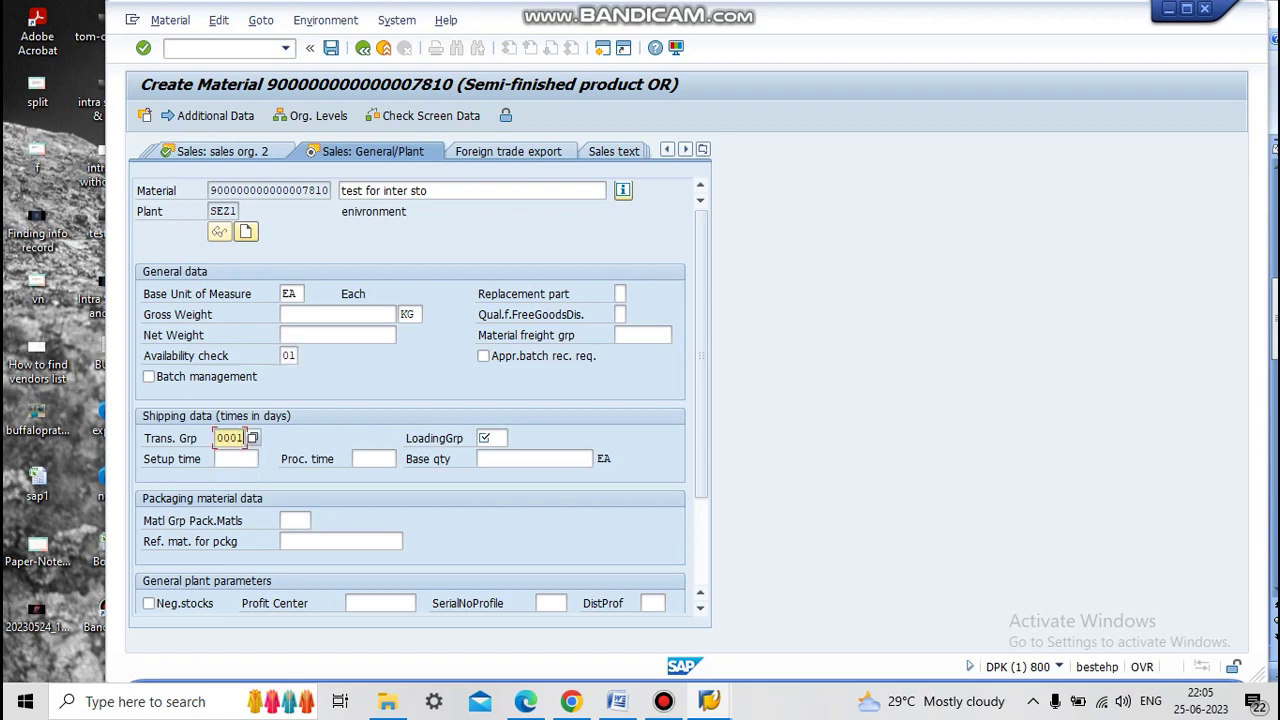
{"action": "key", "text": "Return"}
{"action": "type", "text": "0001"}
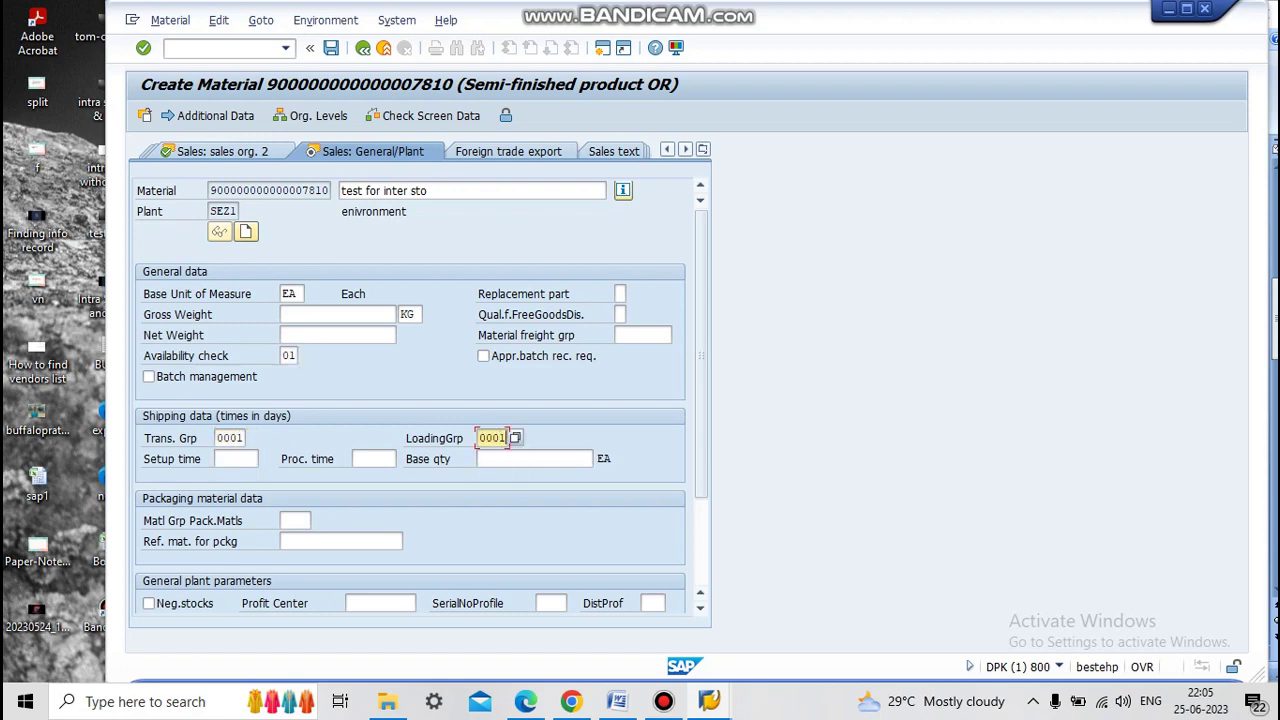
{"action": "key", "text": "Return"}
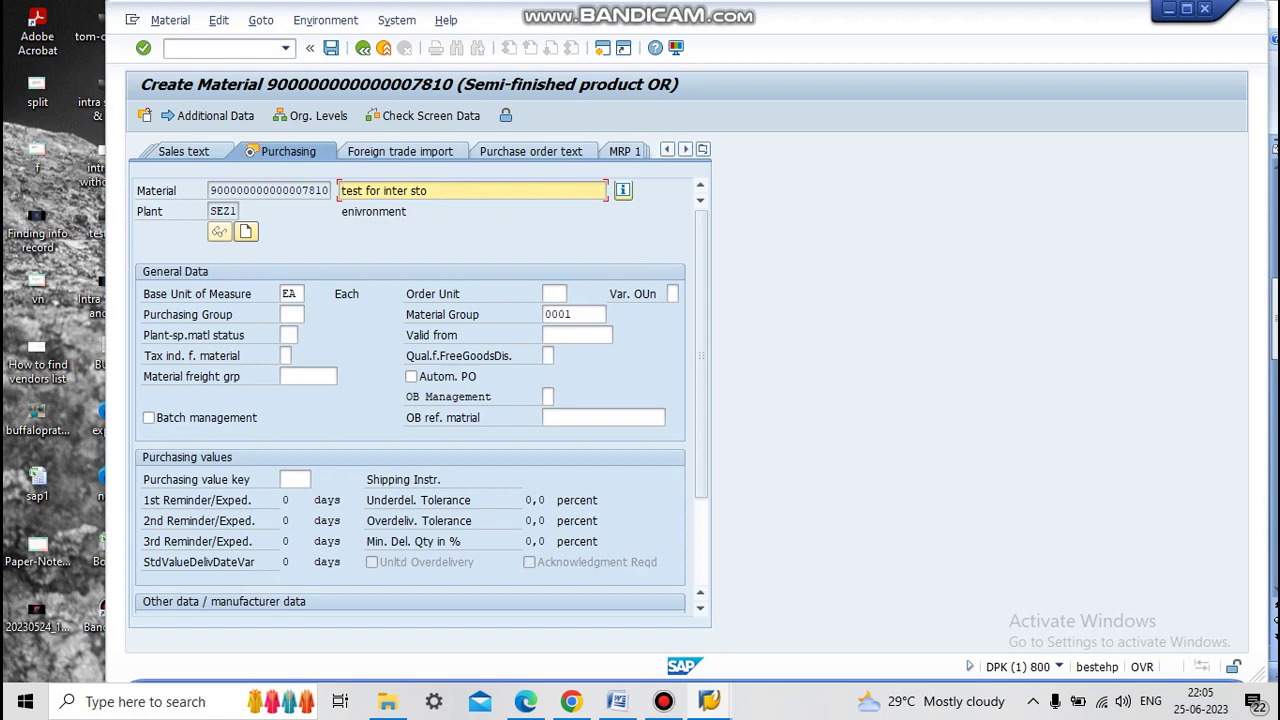
Enter purchasing group sz1 and continue past the plant data / storage views to Accounting 1.
{"action": "left_click", "coordinate": [291, 314]}
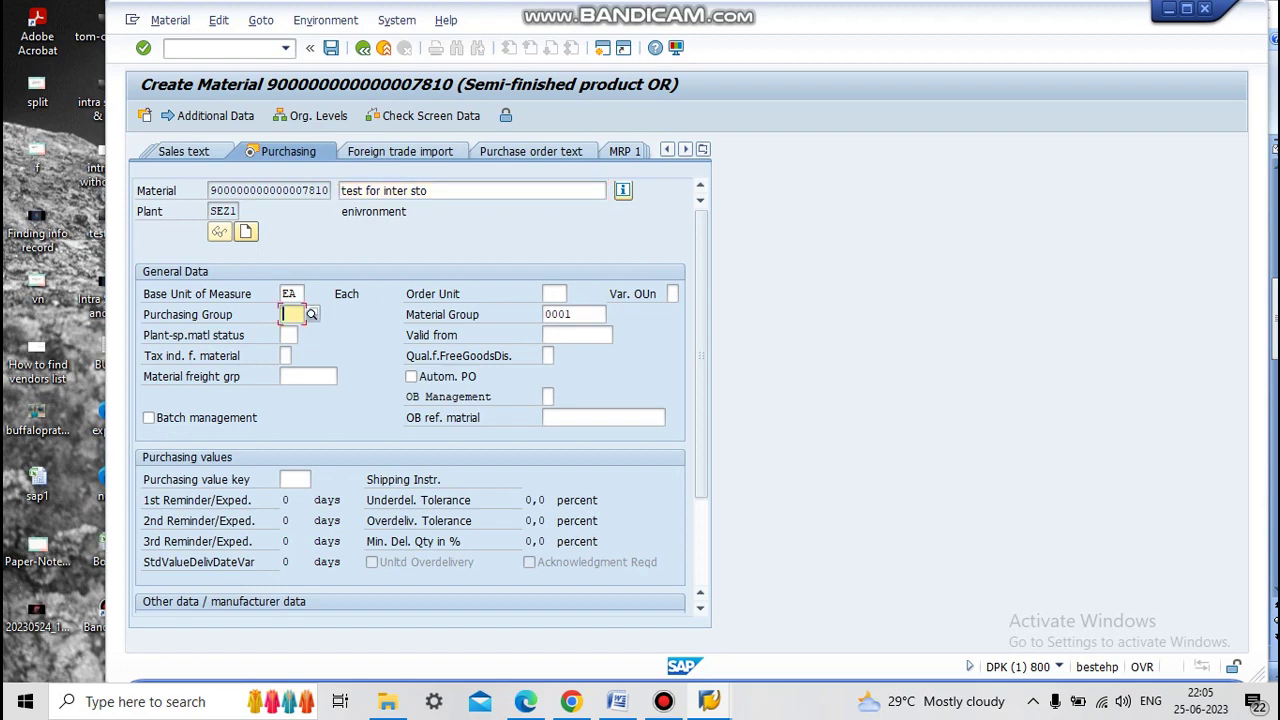
{"action": "type", "text": "sz1"}
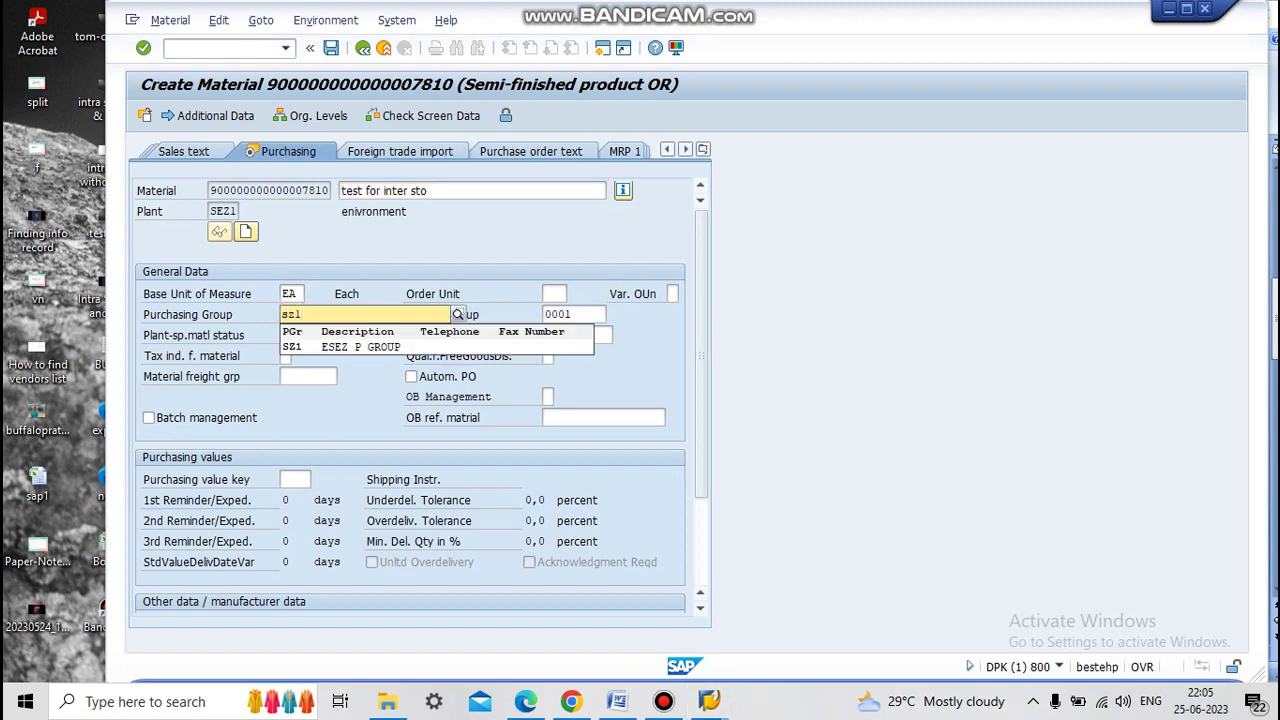
{"action": "key", "text": "Return"}
{"action": "key", "text": "Return"}
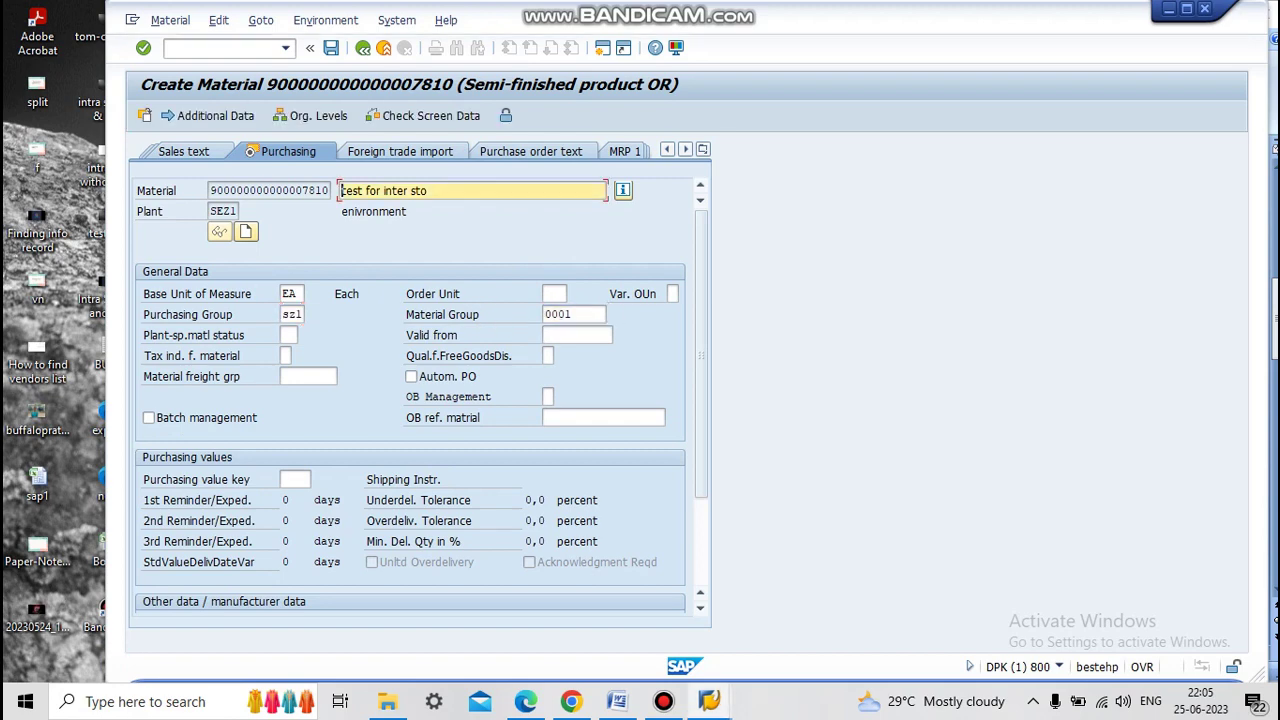
{"action": "key", "text": "Return"}
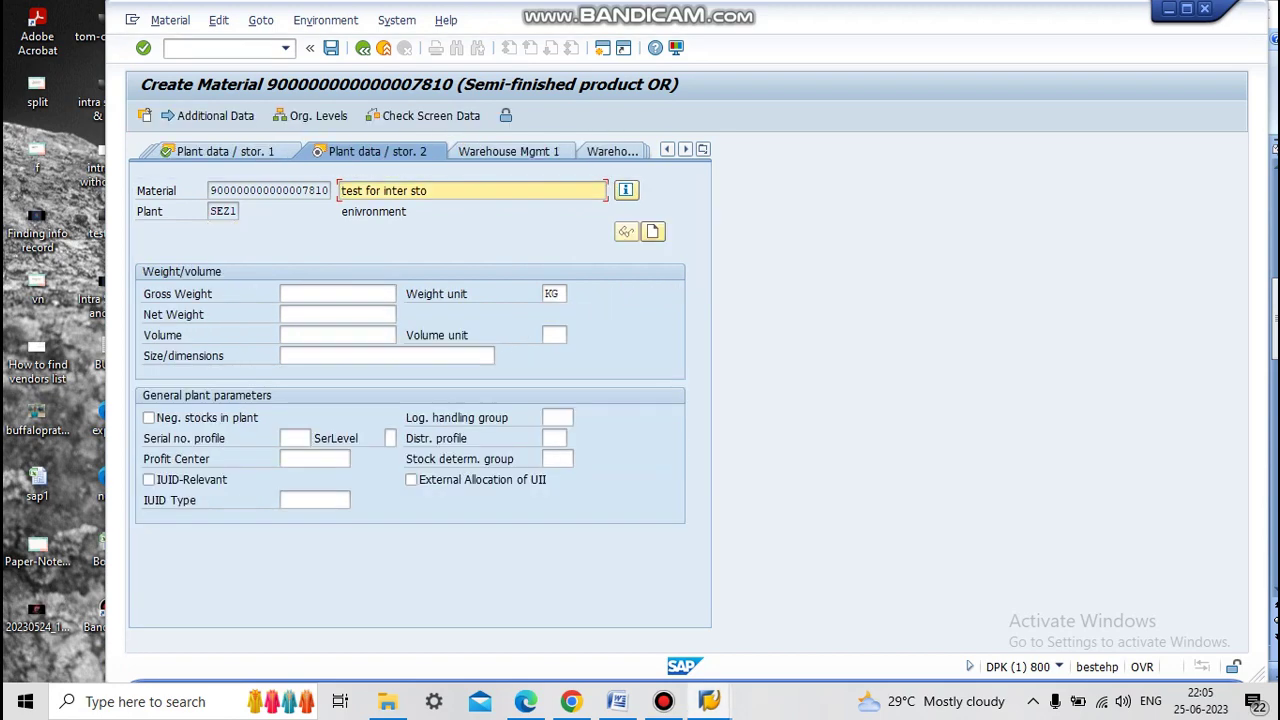
{"action": "key", "text": "Return"}
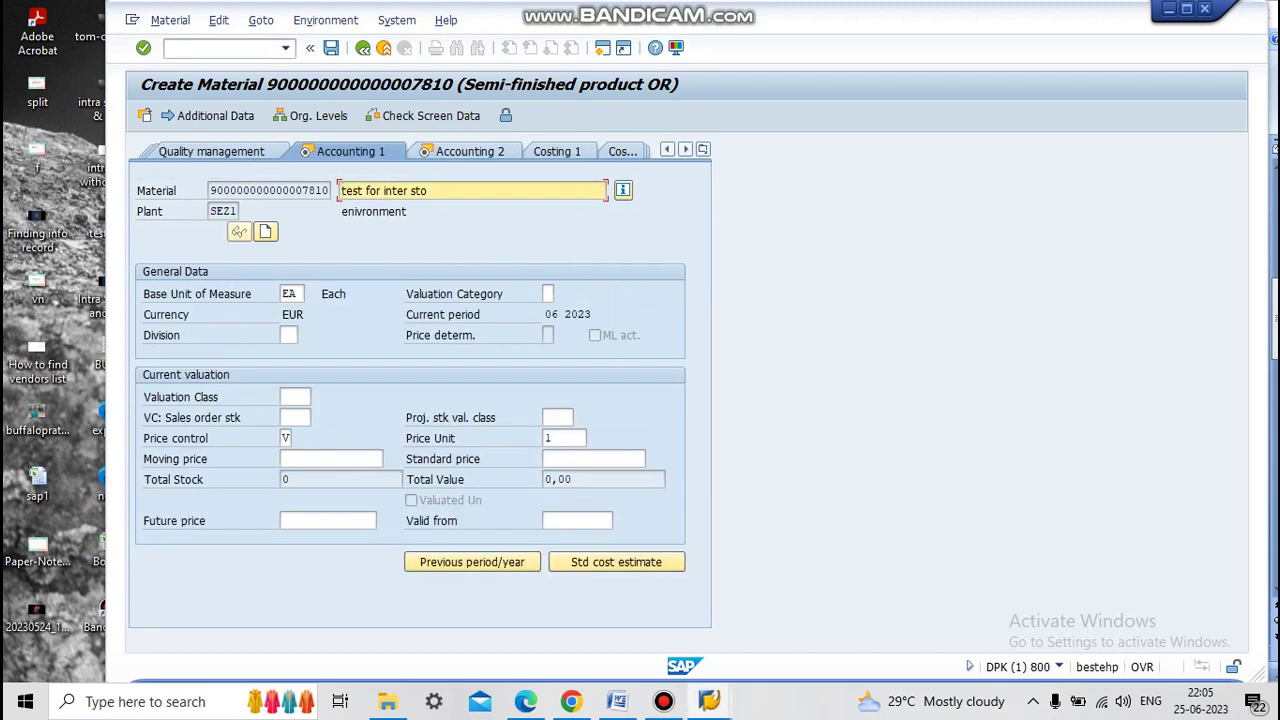
Enter valuation class 7900 and moving price 5464, skip Accounting 2 and save the material.
{"action": "left_click", "coordinate": [294, 396]}
{"action": "type", "text": "7900"}
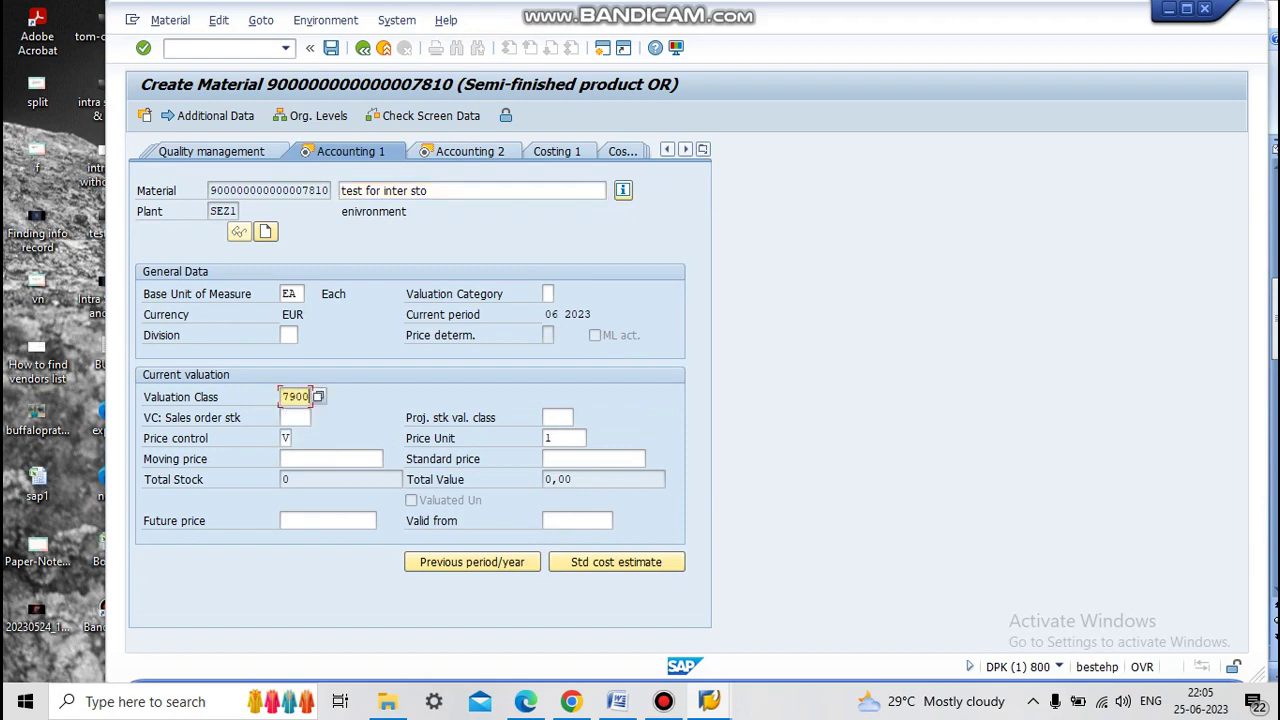
{"action": "left_click", "coordinate": [330, 458]}
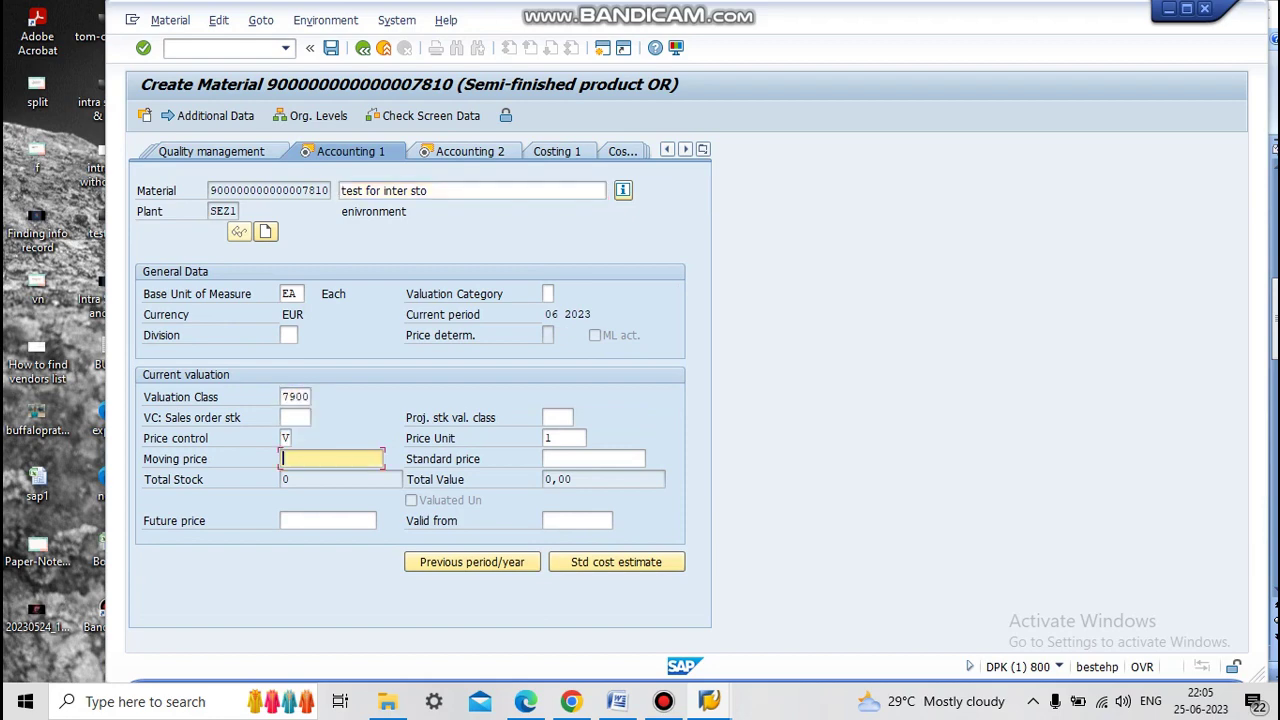
{"action": "type", "text": "5464"}
{"action": "key", "text": "Return"}
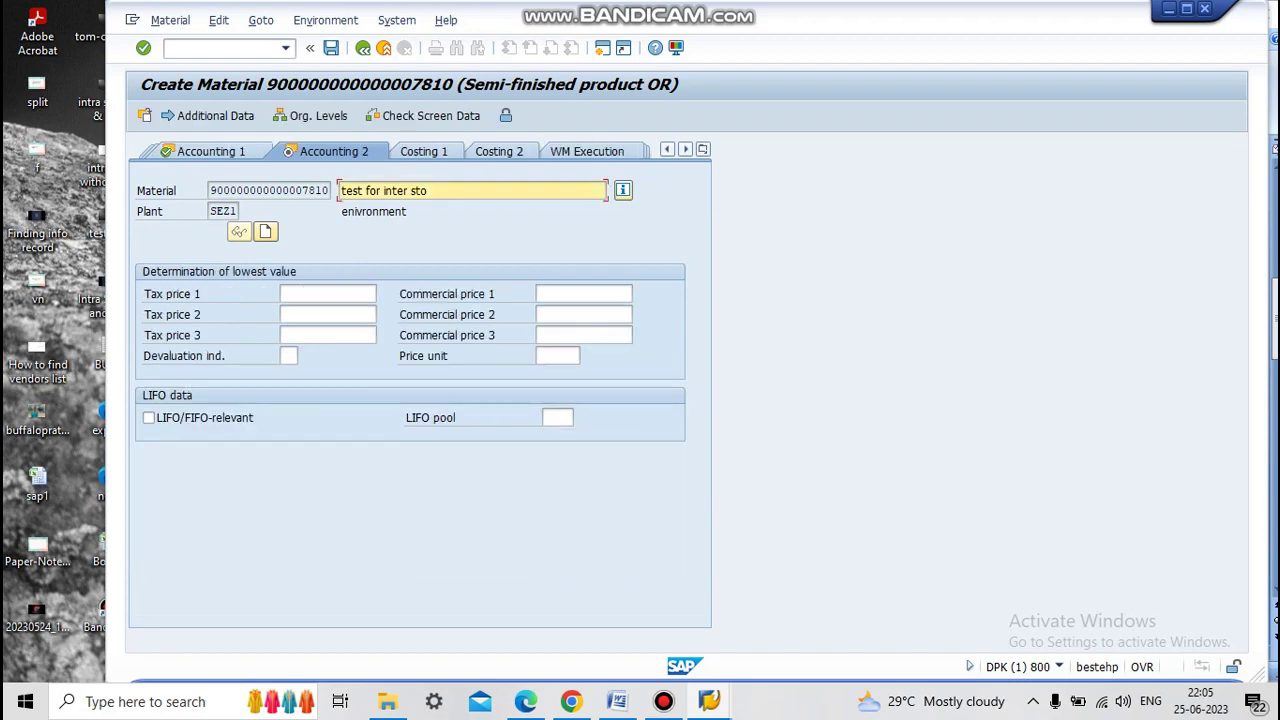
{"action": "key", "text": "Return"}
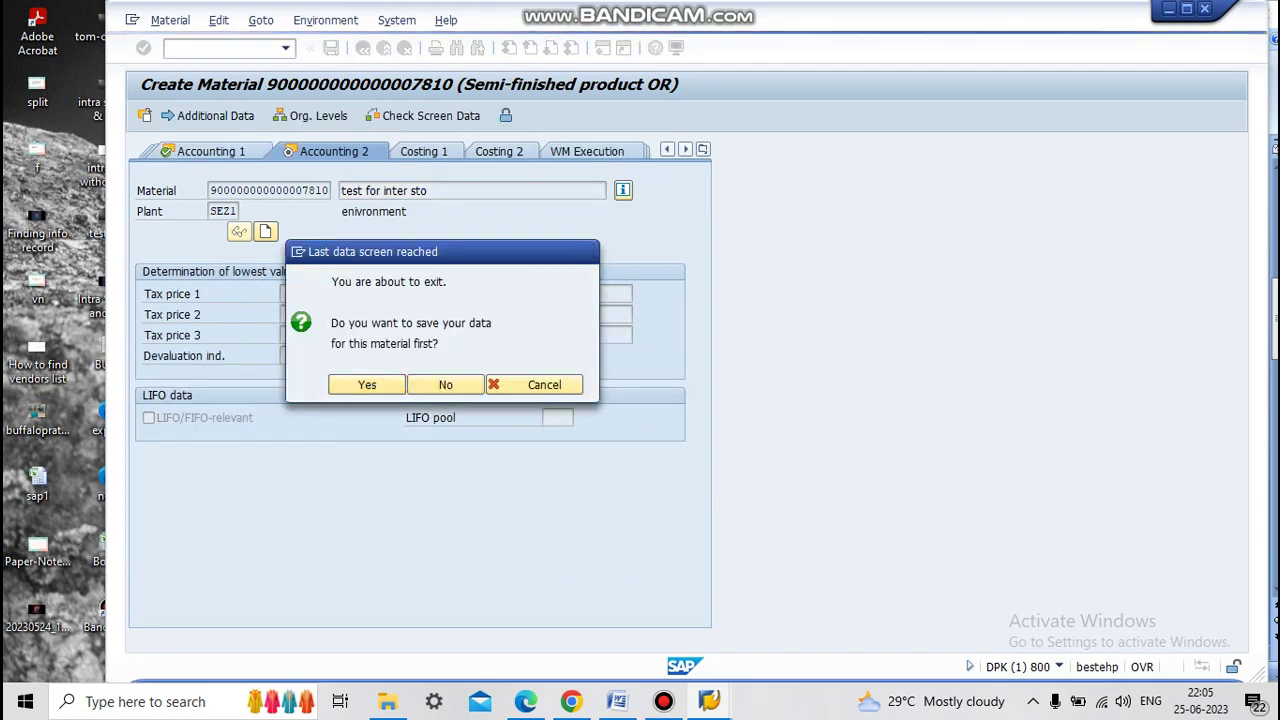
{"action": "key", "text": "Return"}
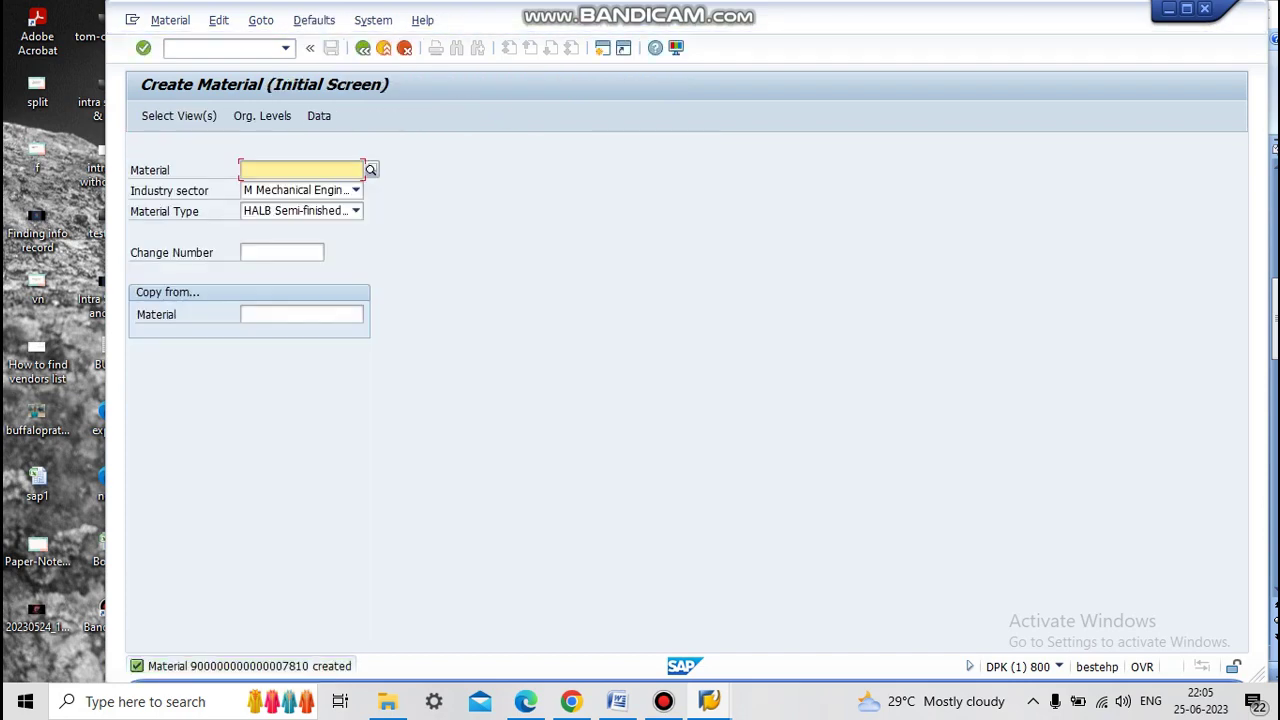
Copy the new material's number from the creation message into the Material field and open its view selection.
{"action": "left_click", "coordinate": [222, 47]}
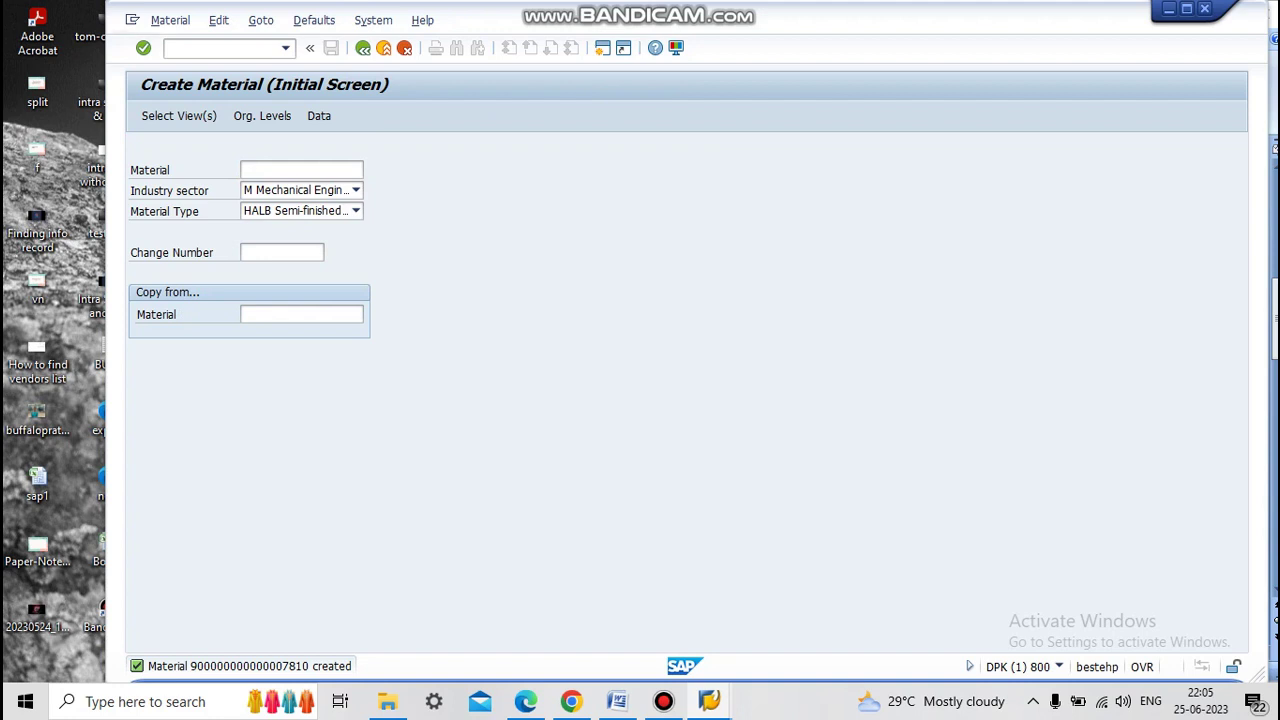
{"action": "double_click", "coordinate": [473, 196]}
{"action": "key", "text": "ctrl+c"}
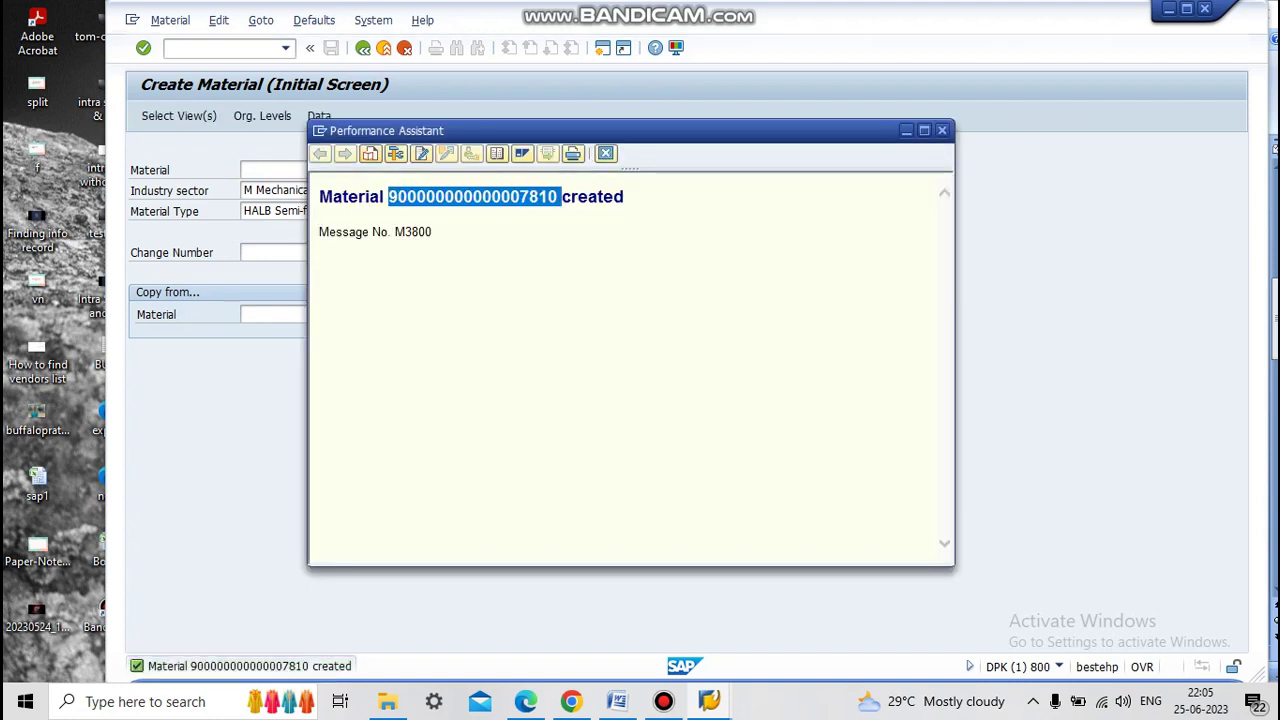
{"action": "key", "text": "Escape"}
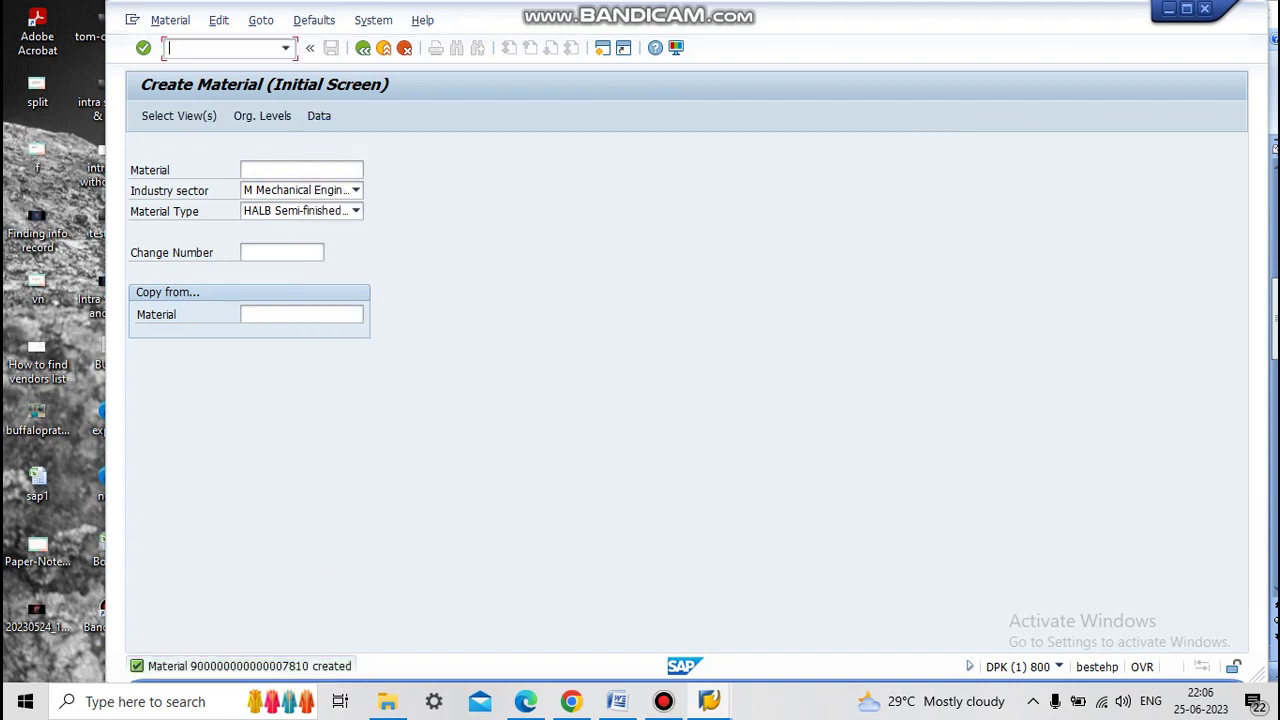
{"action": "left_click", "coordinate": [300, 169]}
{"action": "key", "text": "ctrl+v"}
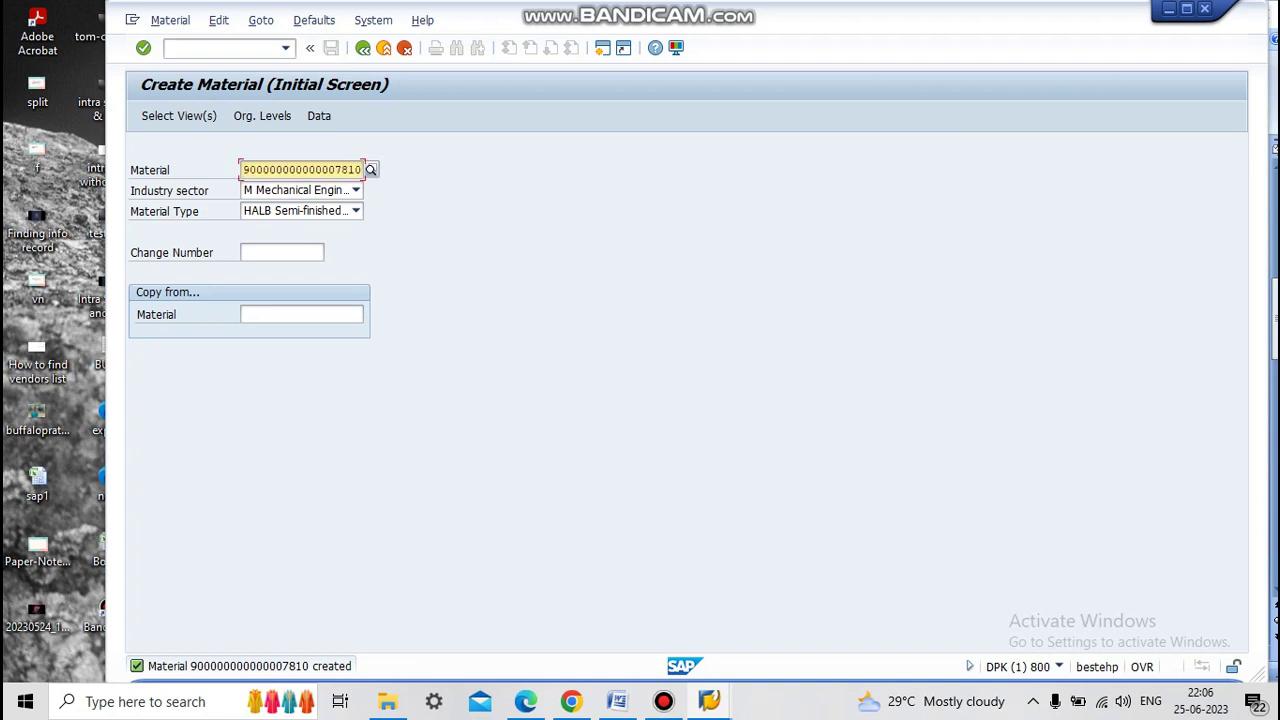
{"action": "key", "text": "Return"}
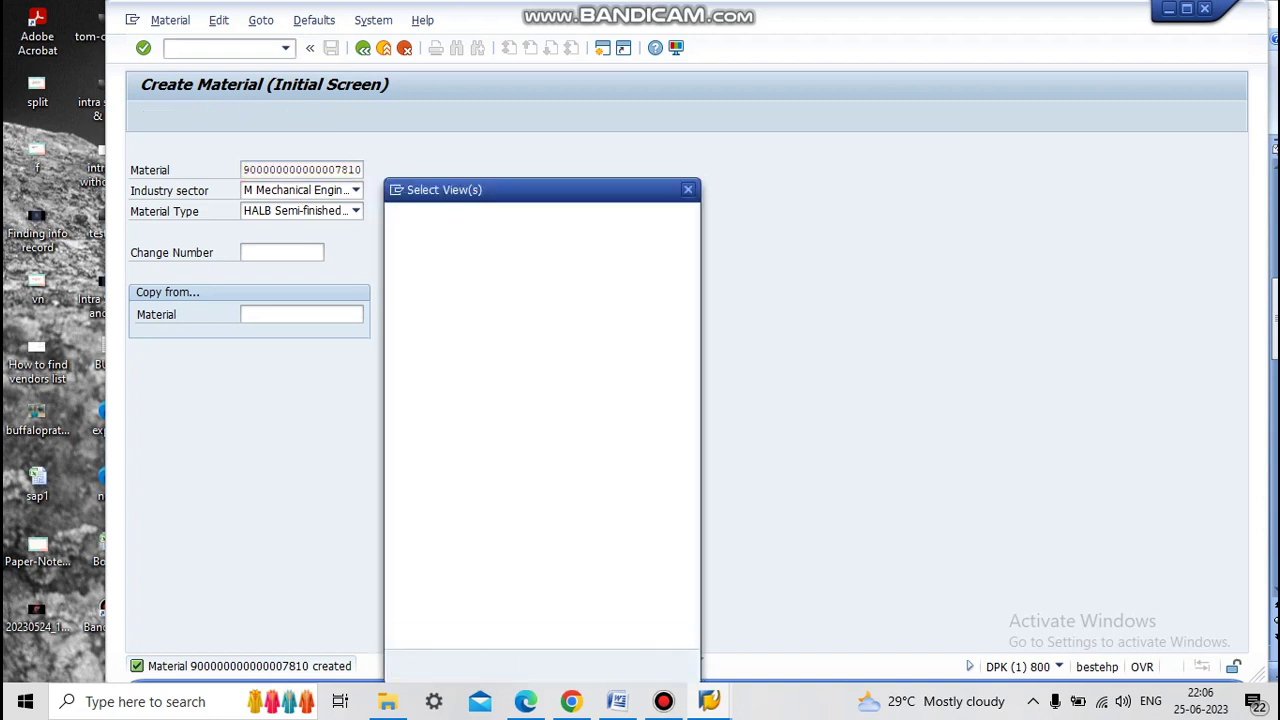
Select the Basic Data 1, Basic Data 2 and Purchasing views for extending the material.
{"action": "left_click", "coordinate": [395, 240]}
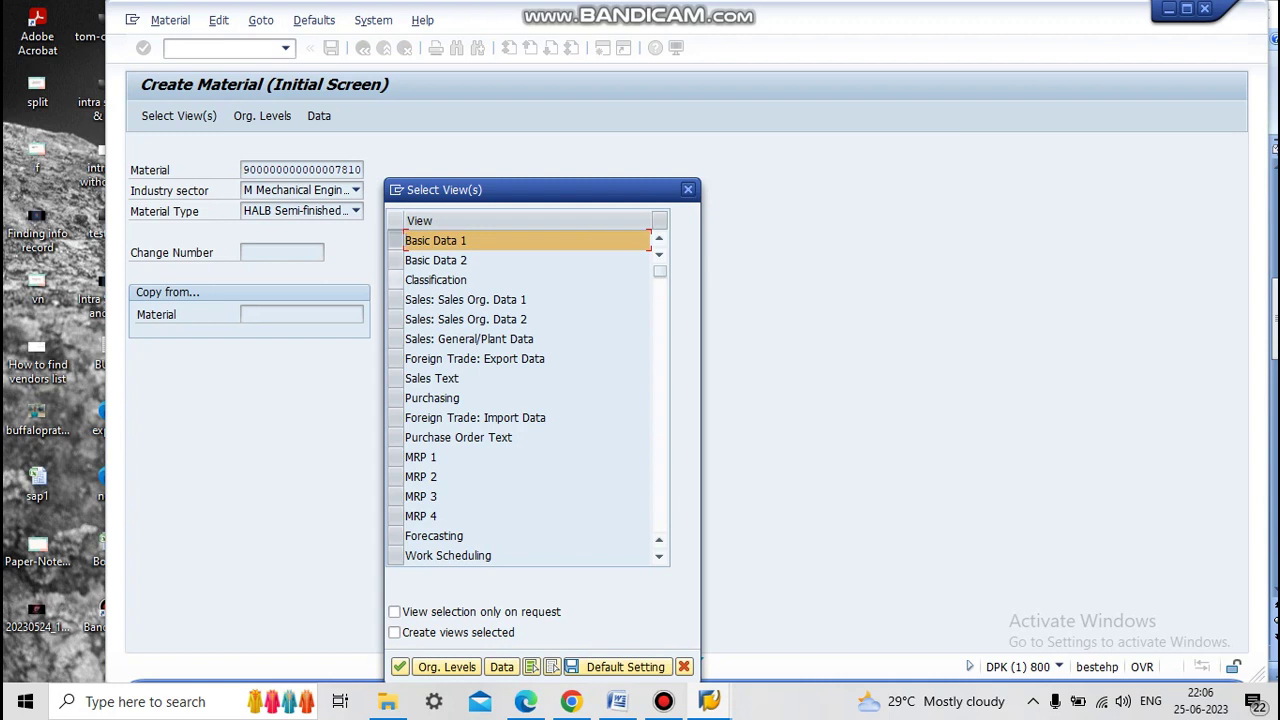
{"action": "key", "text": "Down"}
{"action": "key", "text": "space"}
{"action": "key", "text": "Down"}
{"action": "key", "text": "Down"}
{"action": "key", "text": "Down"}
{"action": "key", "text": "Down"}
{"action": "key", "text": "Down"}
{"action": "key", "text": "Down"}
{"action": "key", "text": "Down"}
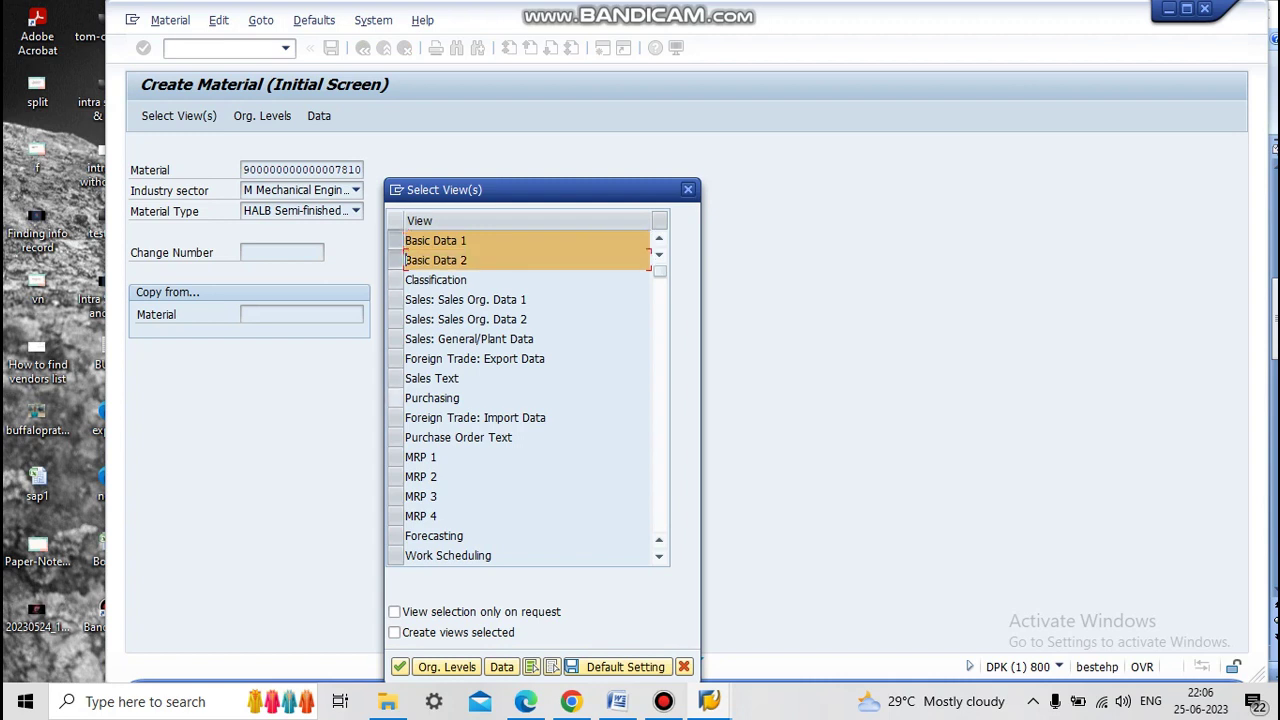
{"action": "key", "text": "space"}
Add General Plant Data / Storage 1 and 2 plus Accounting 1 and 2 to the selected views, and confirm.
{"action": "scroll", "coordinate": [527, 398], "scroll_direction": "down", "scroll_amount": 1}
{"action": "scroll", "coordinate": [527, 398], "scroll_direction": "down", "scroll_amount": 1}
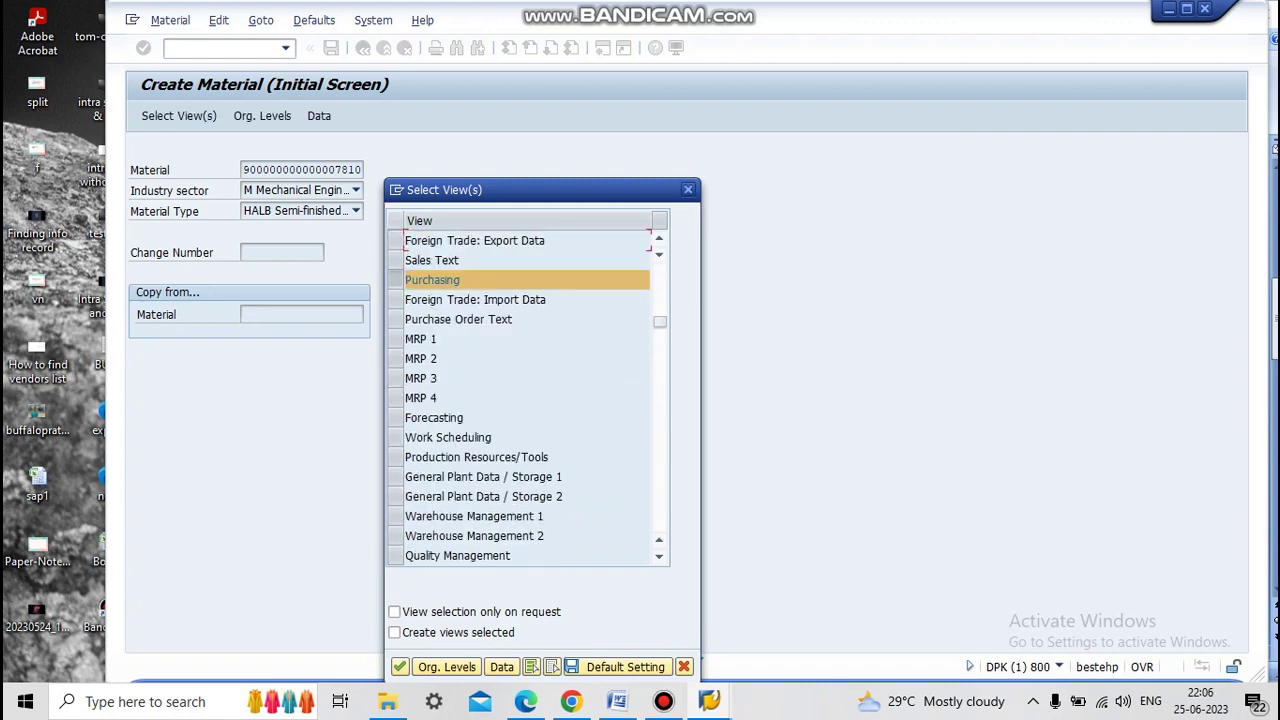
{"action": "left_click", "coordinate": [395, 496]}
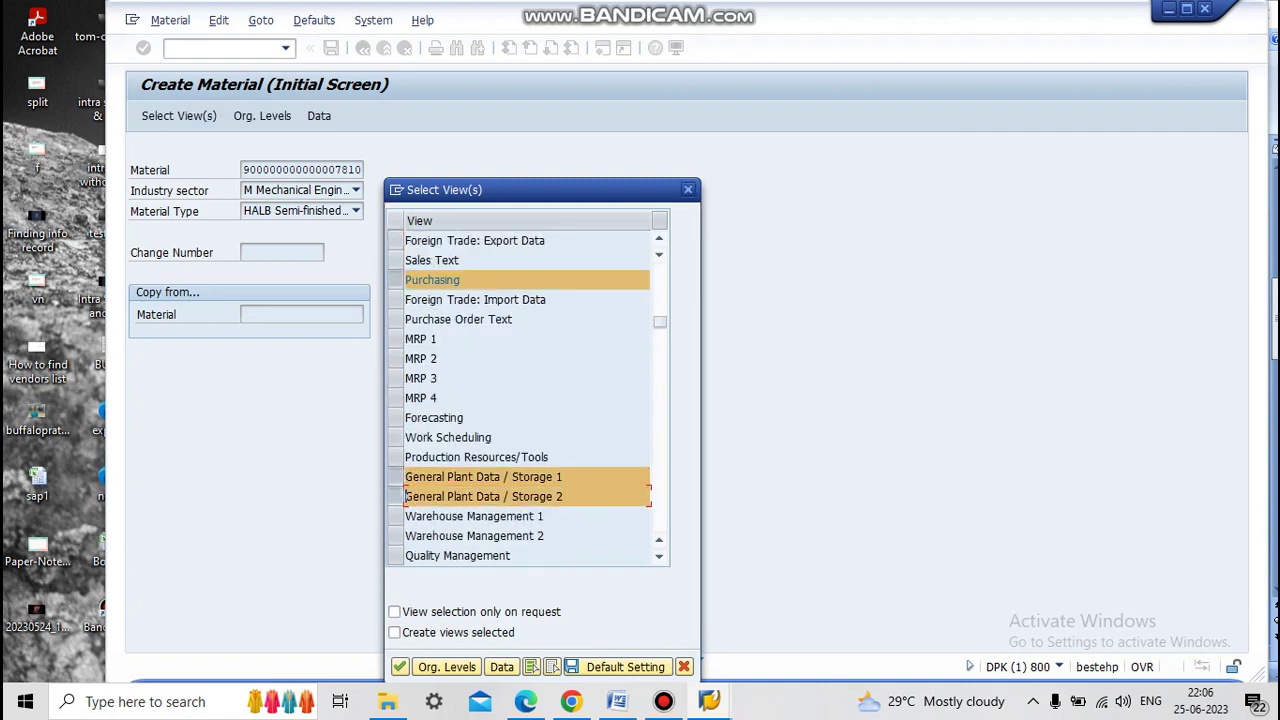
{"action": "scroll", "coordinate": [527, 398], "scroll_direction": "down", "scroll_amount": 3}
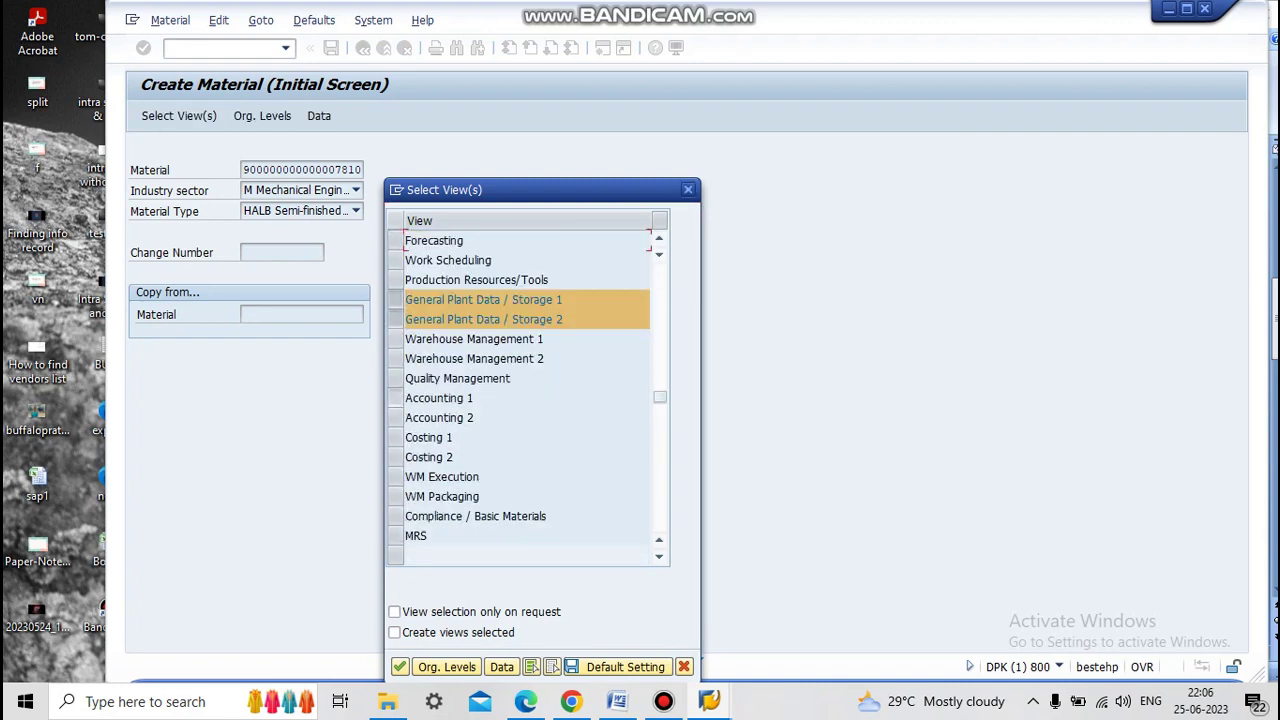
{"action": "left_click_drag", "start_coordinate": [396, 398], "coordinate": [398, 417]}
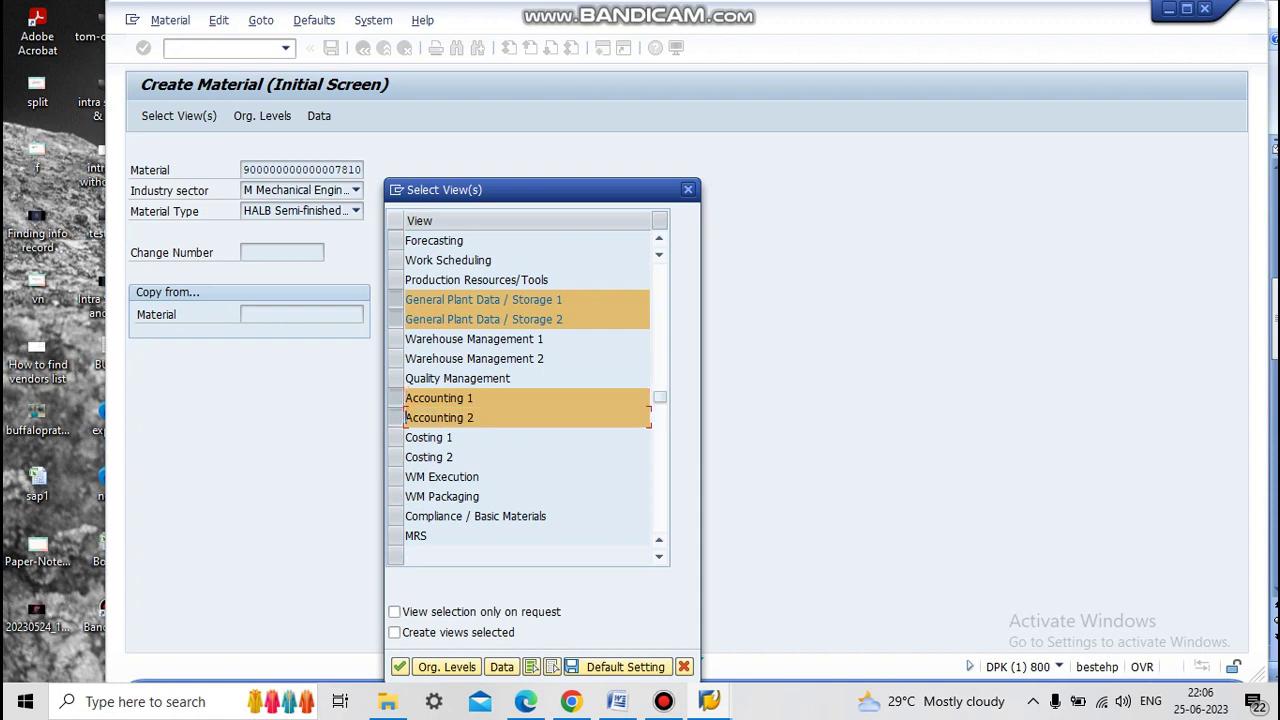
{"action": "key", "text": "Return"}
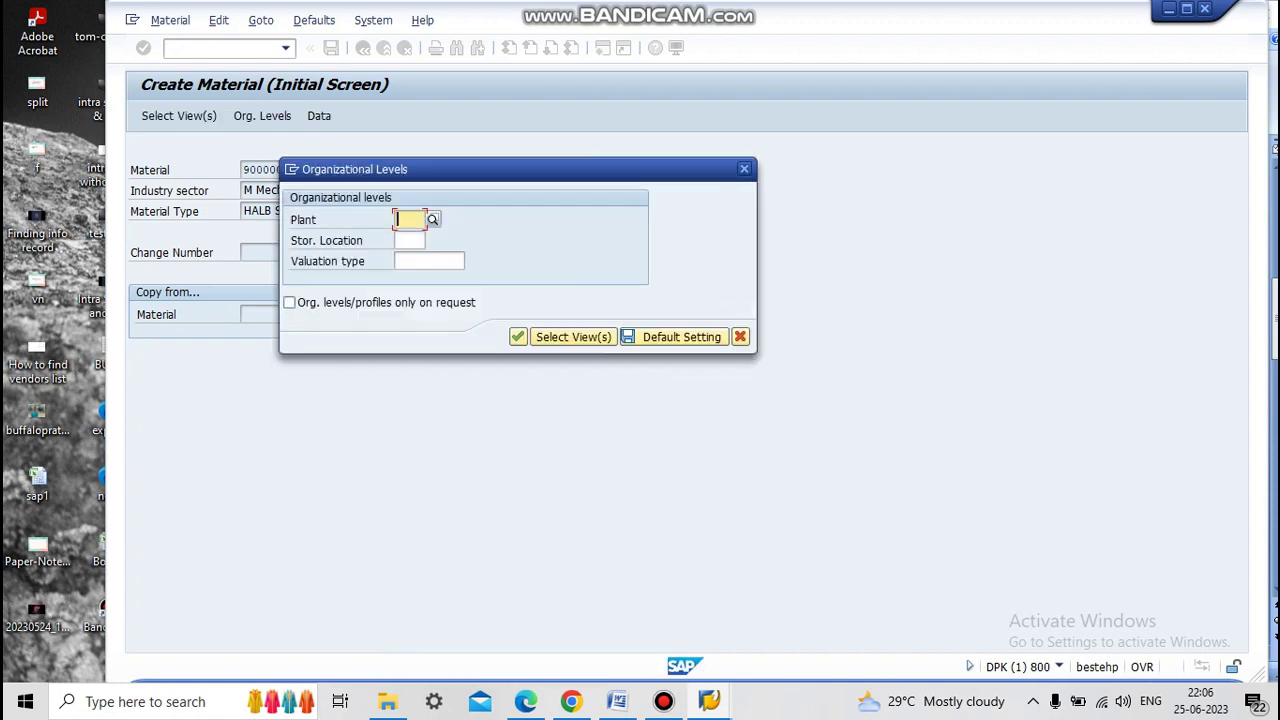
Set the organizational level to plant mez1 without a storage location and confirm it.
{"action": "type", "text": "mez1"}
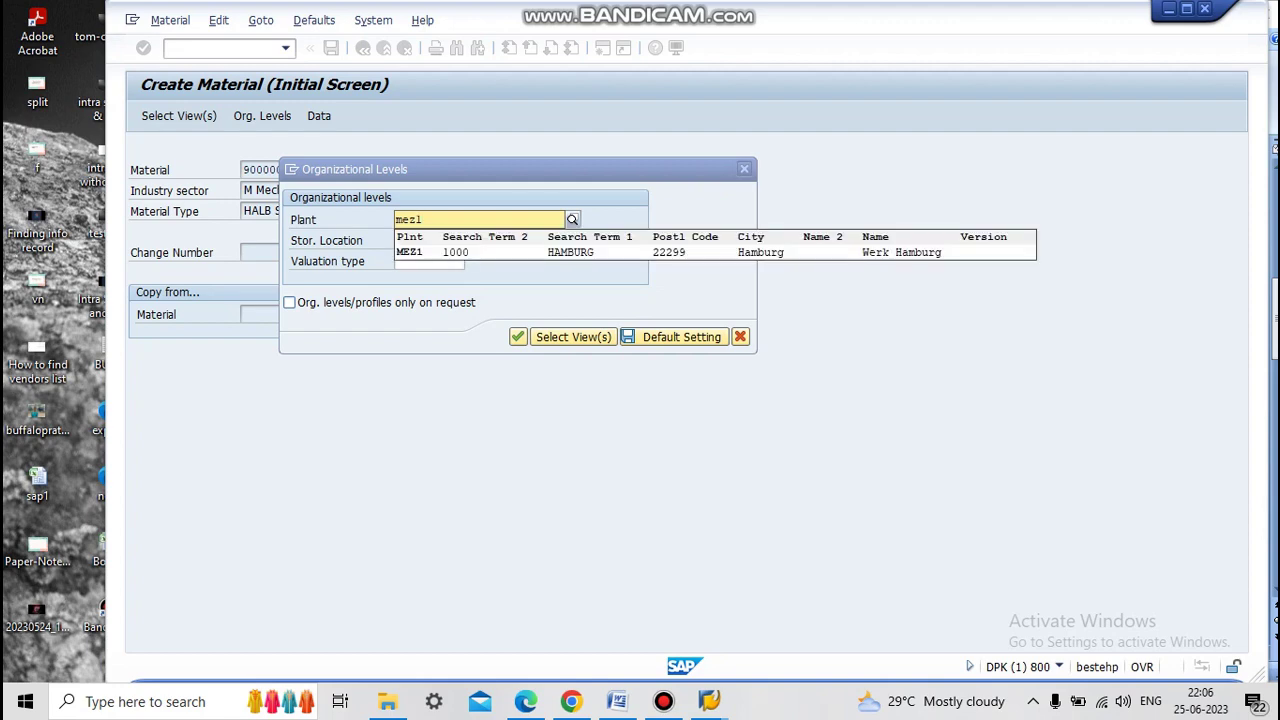
{"action": "key", "text": "Return"}
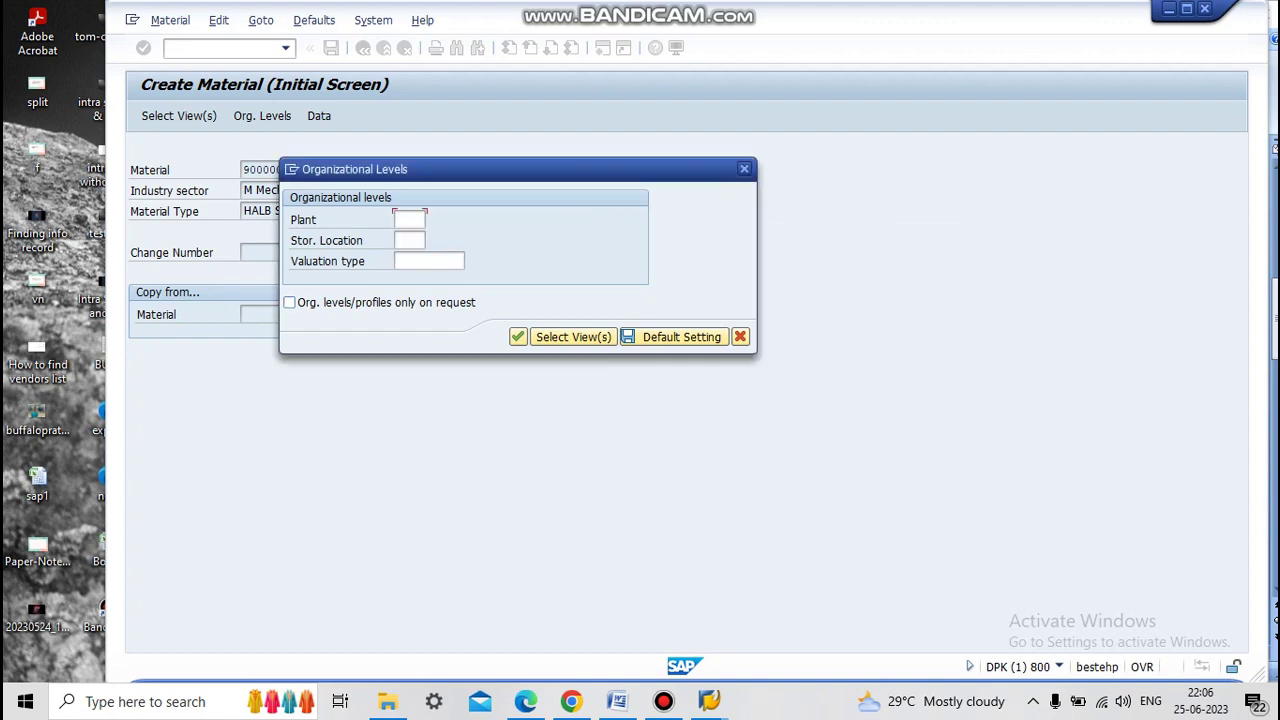
{"action": "key", "text": "Return"}
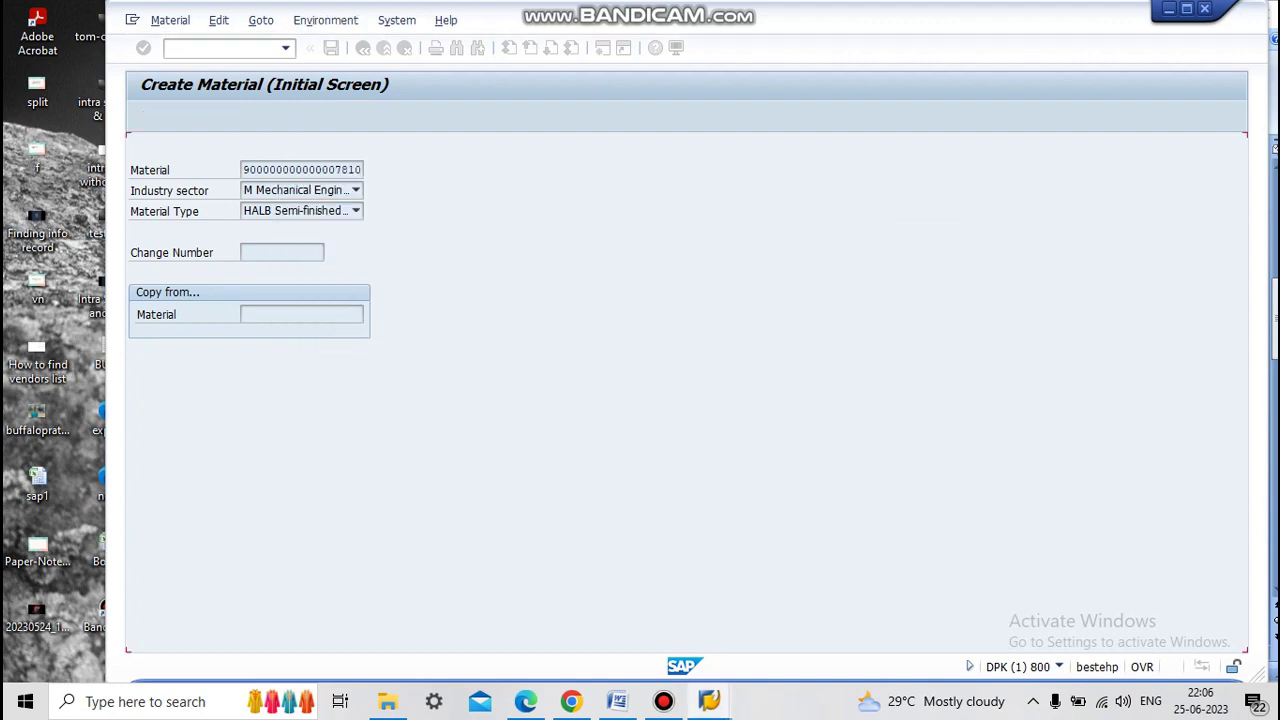
Set the purchasing group to SZ1 in the material's Purchasing view for plant MEZ1.
{"action": "left_click", "coordinate": [291, 314]}
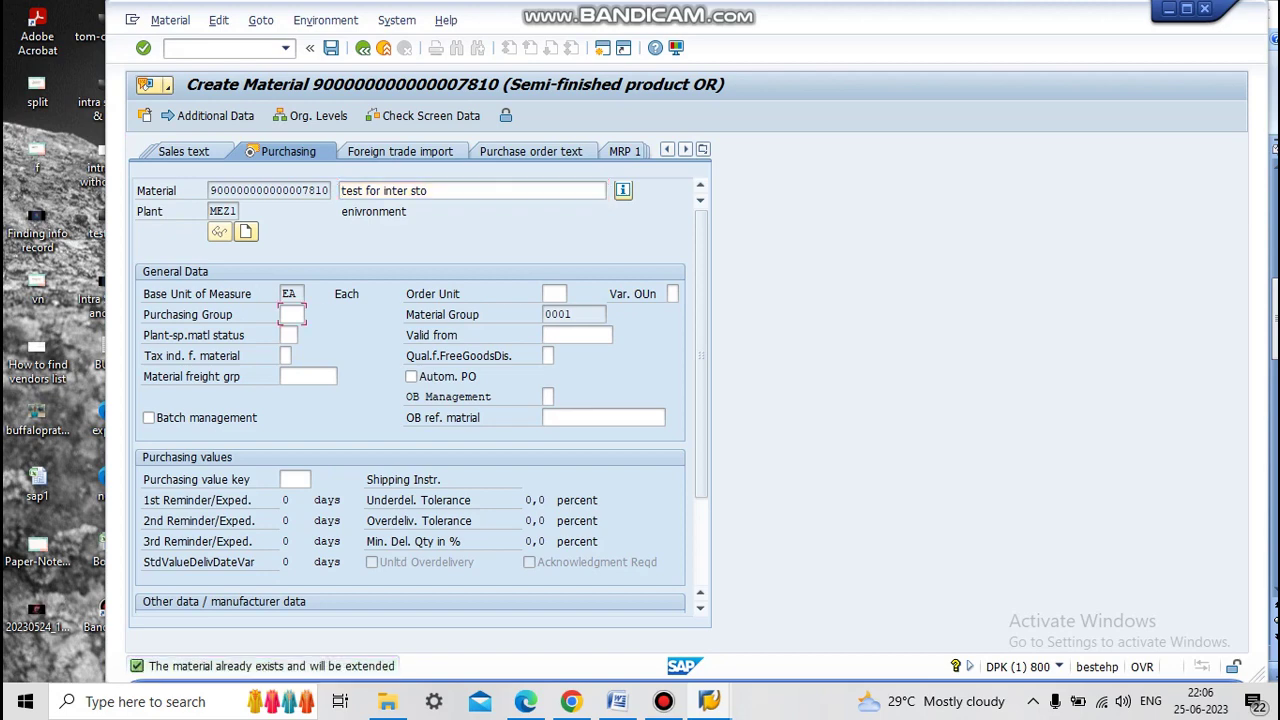
{"action": "type", "text": "sz1"}
{"action": "key", "text": "Return"}
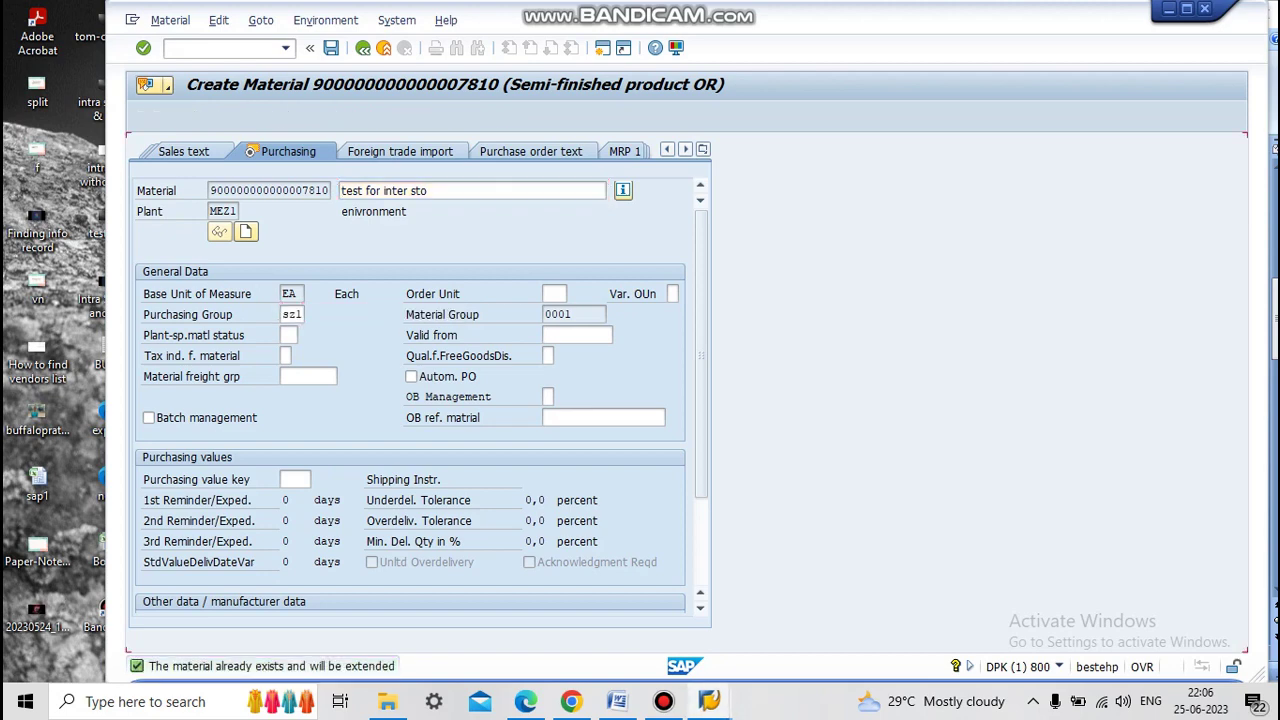
{"action": "type", "text": "sz1"}
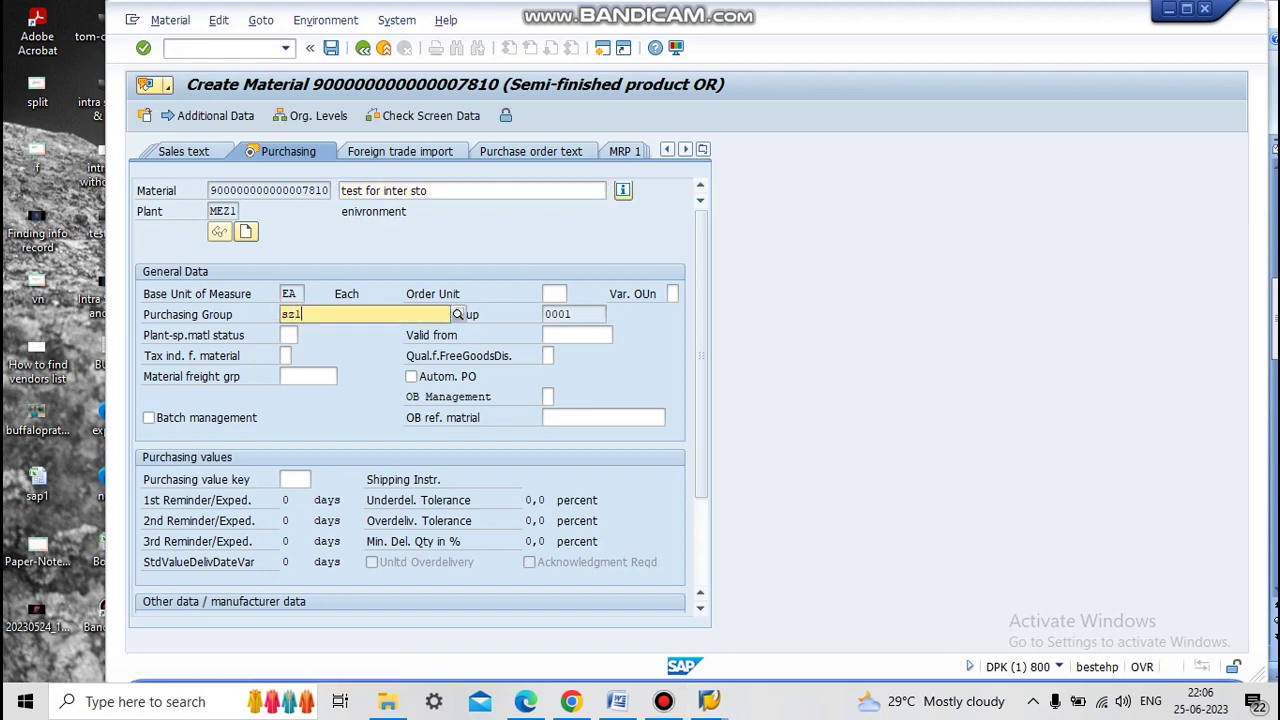
{"action": "key", "text": "Tab"}
{"action": "key", "text": "Return"}
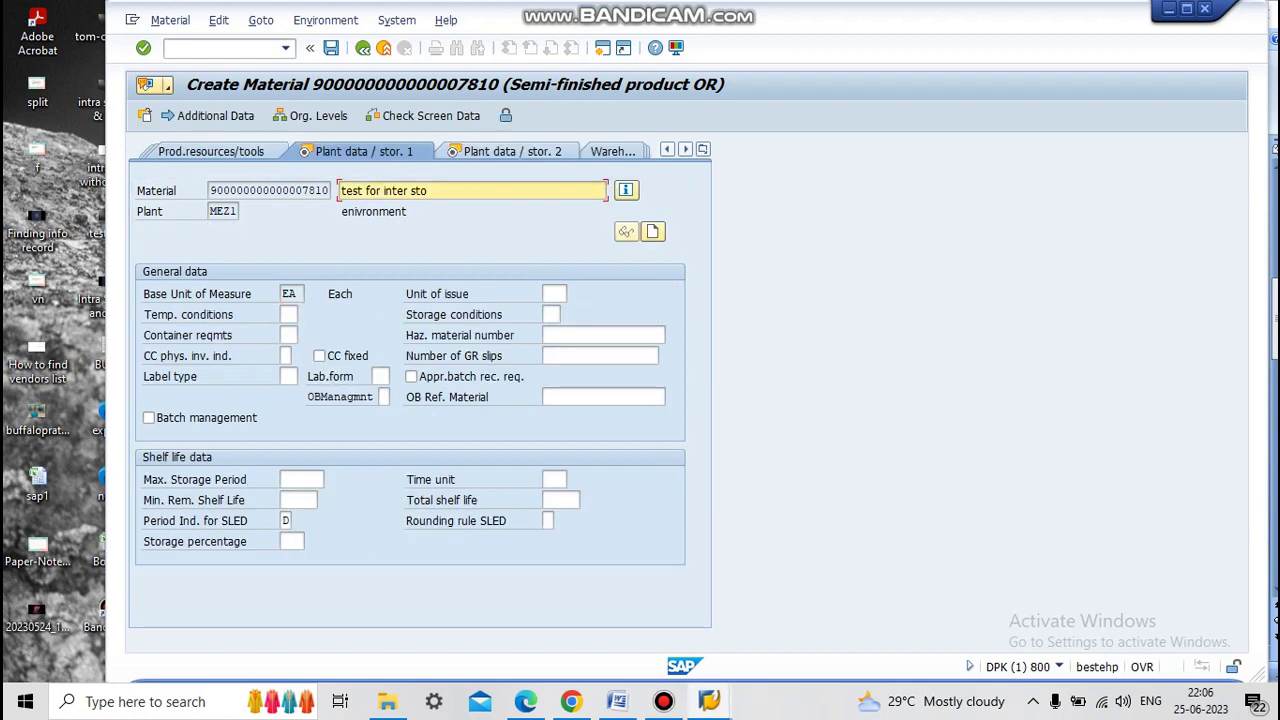
Continue to the Accounting 1 view, set the valuation class to 7900 and enter a moving price.
{"action": "key", "text": "Return"}
{"action": "key", "text": "Return"}
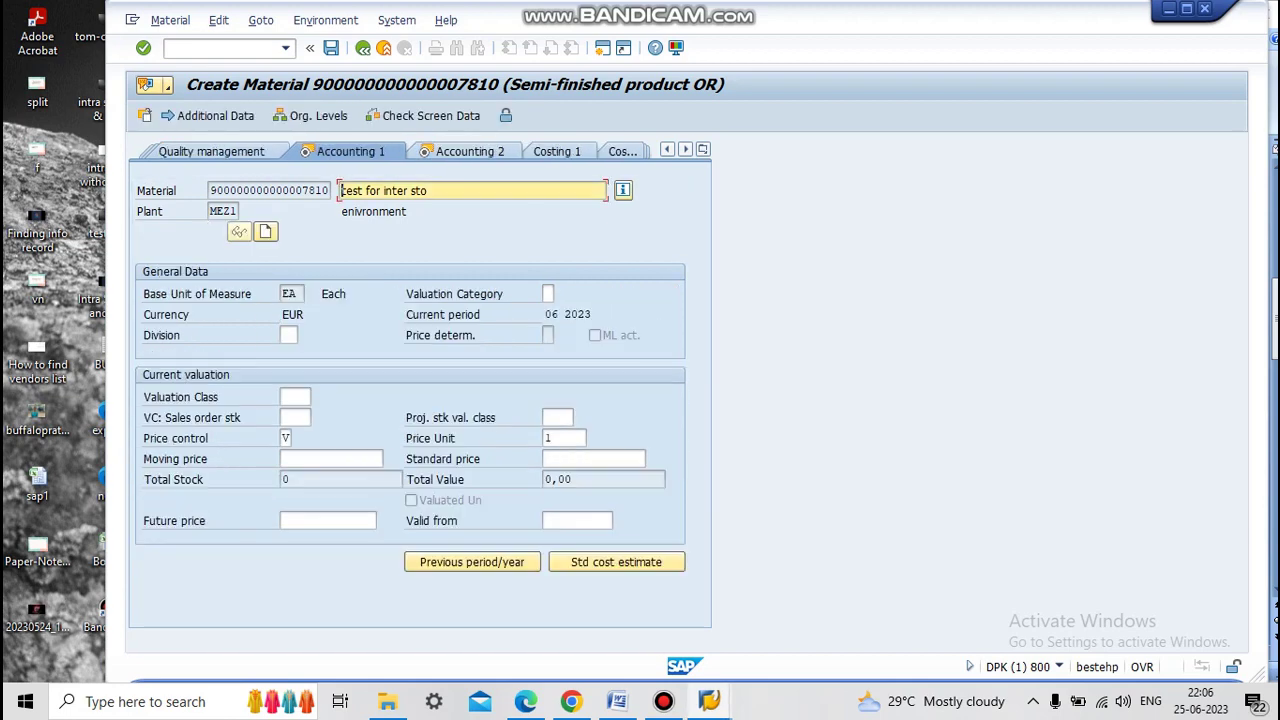
{"action": "left_click", "coordinate": [295, 397]}
{"action": "type", "text": "7900"}
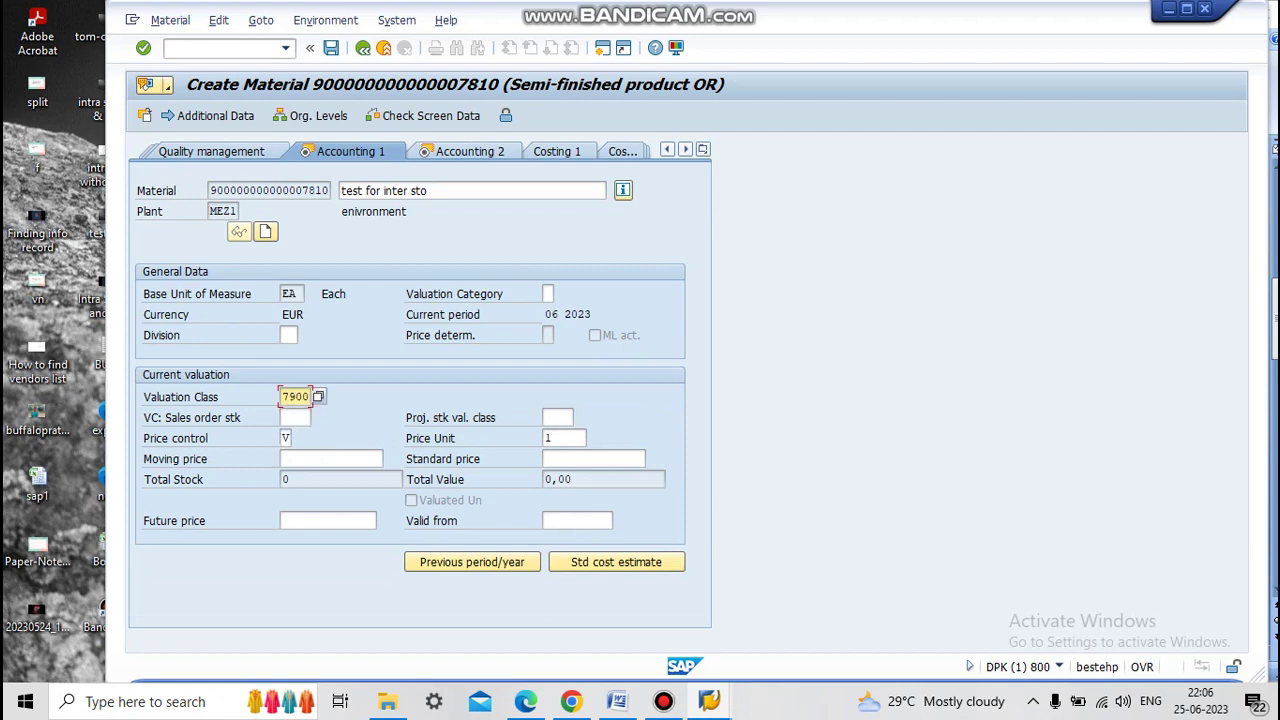
{"action": "left_click", "coordinate": [285, 458]}
{"action": "type", "text": "4545"}
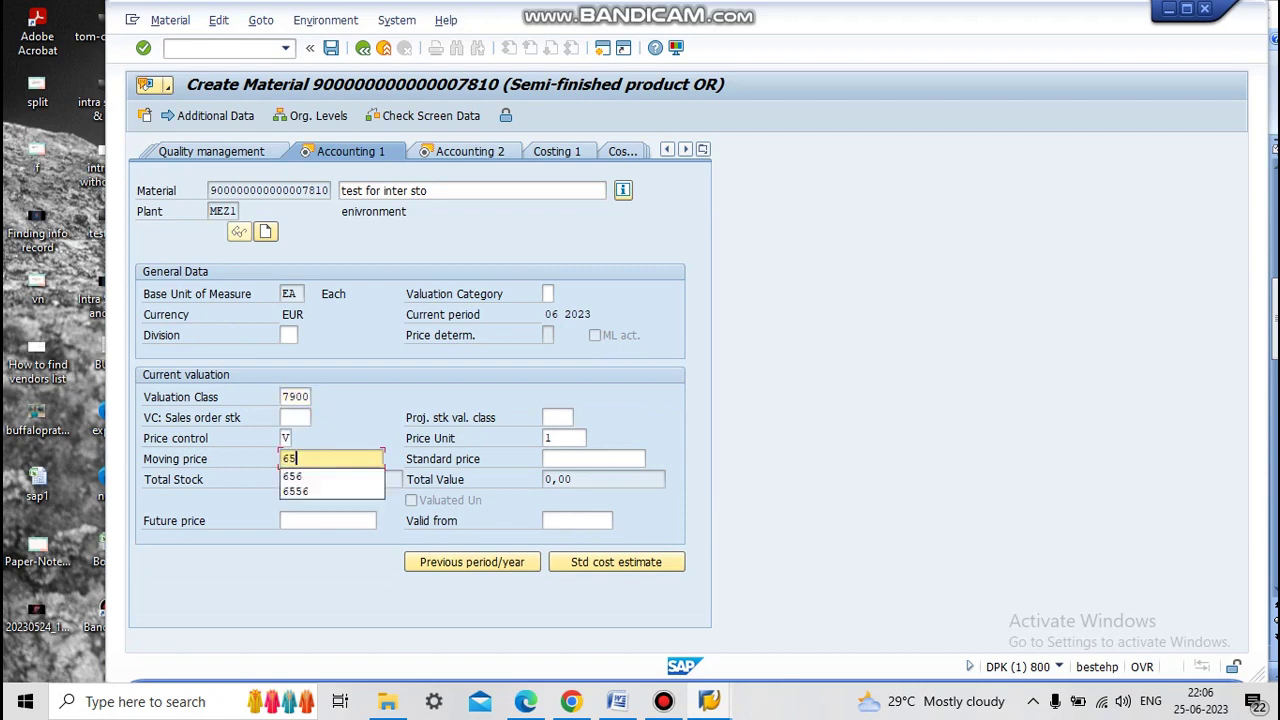
Pass through the remaining material views and save the material for plant MEZ1.
{"action": "key", "text": "Return"}
{"action": "key", "text": "Return"}
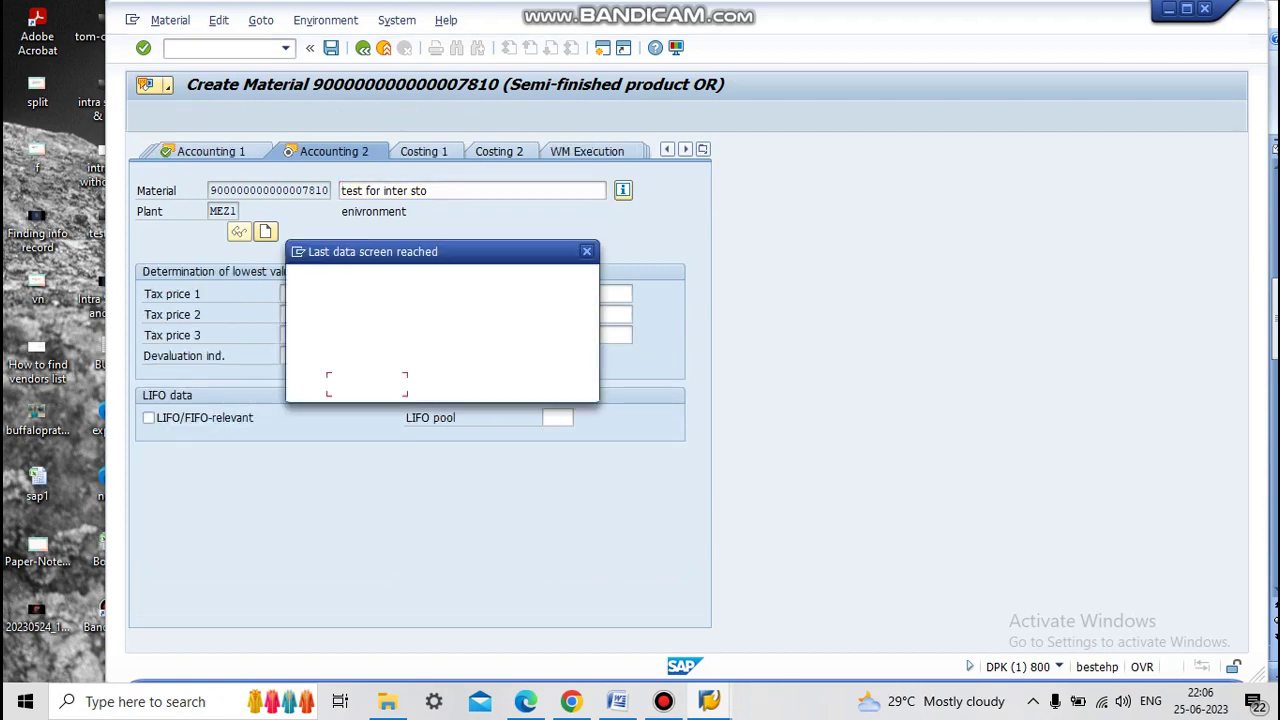
{"action": "key", "text": "Return"}
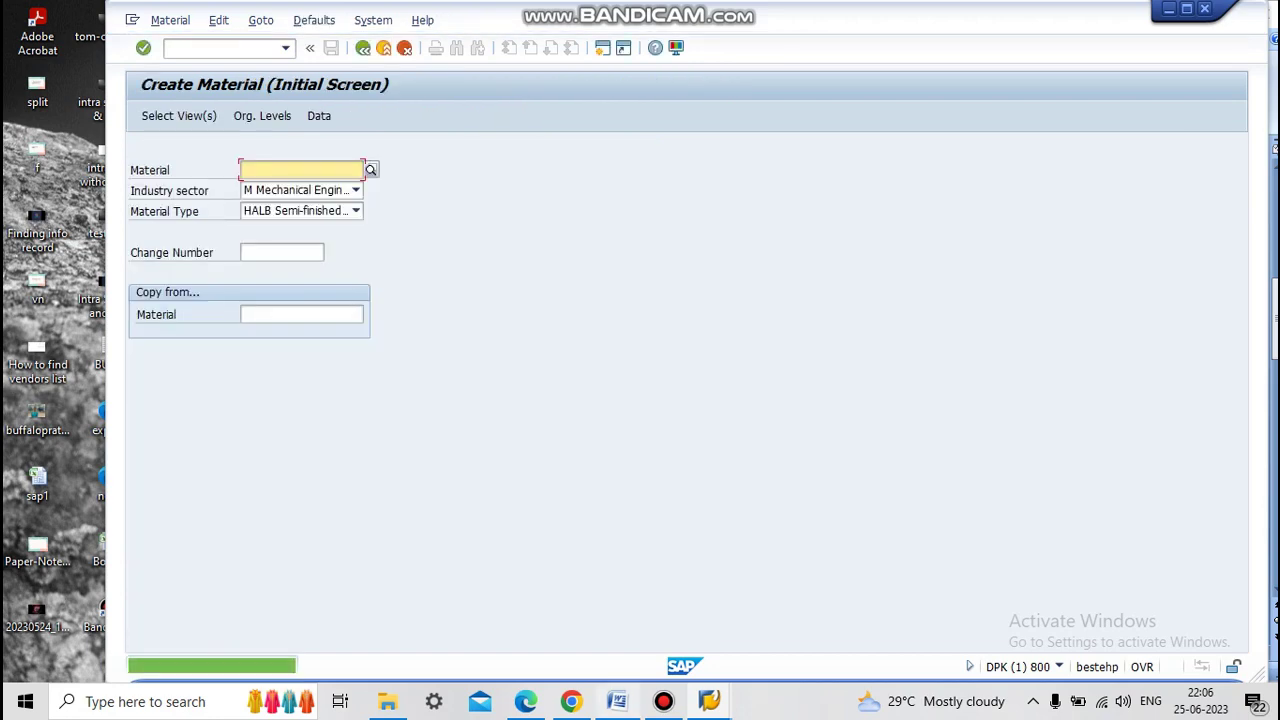
{"action": "key", "text": "alt+Tab"}
{"action": "left_click", "coordinate": [670, 458]}
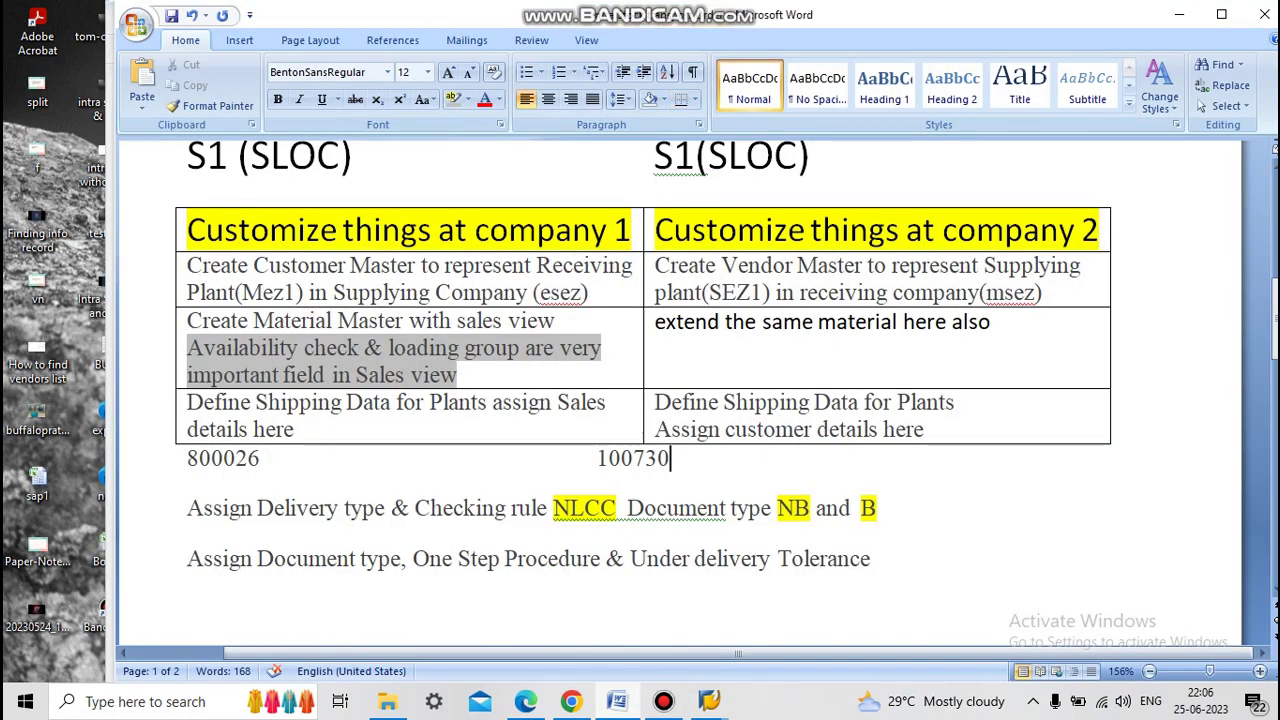
{"action": "key", "text": "Return"}
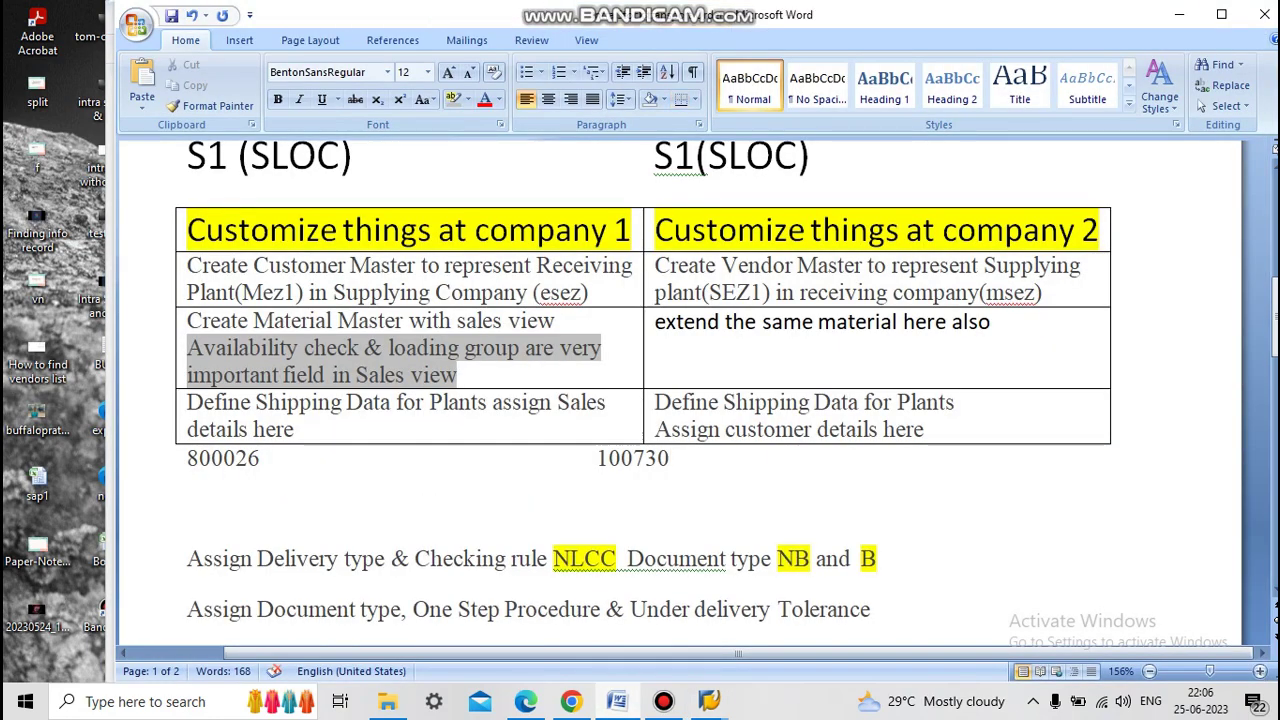
{"action": "key", "text": "ctrl+v"}
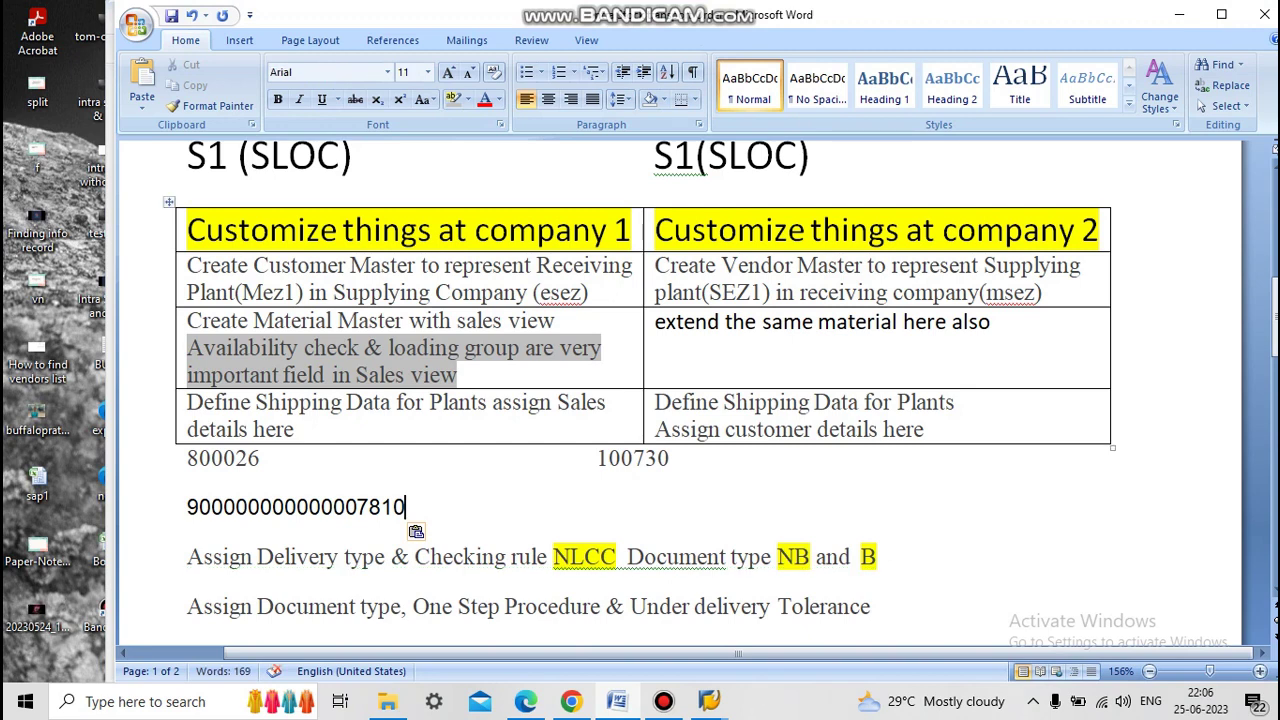
Review the notes on extending the material for company 2 and defining shipping data for plants.
{"action": "left_click", "coordinate": [448, 348]}
{"action": "left_click_drag", "start_coordinate": [994, 322], "coordinate": [655, 322]}
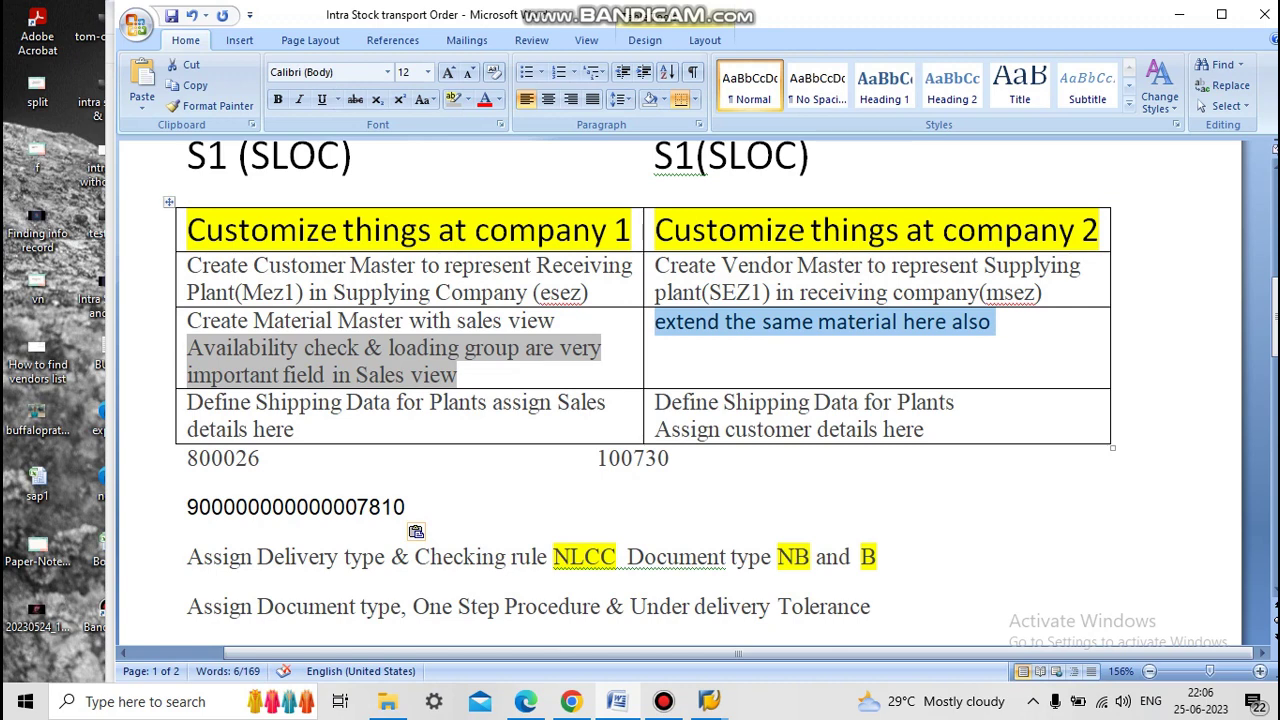
{"action": "left_click", "coordinate": [294, 429]}
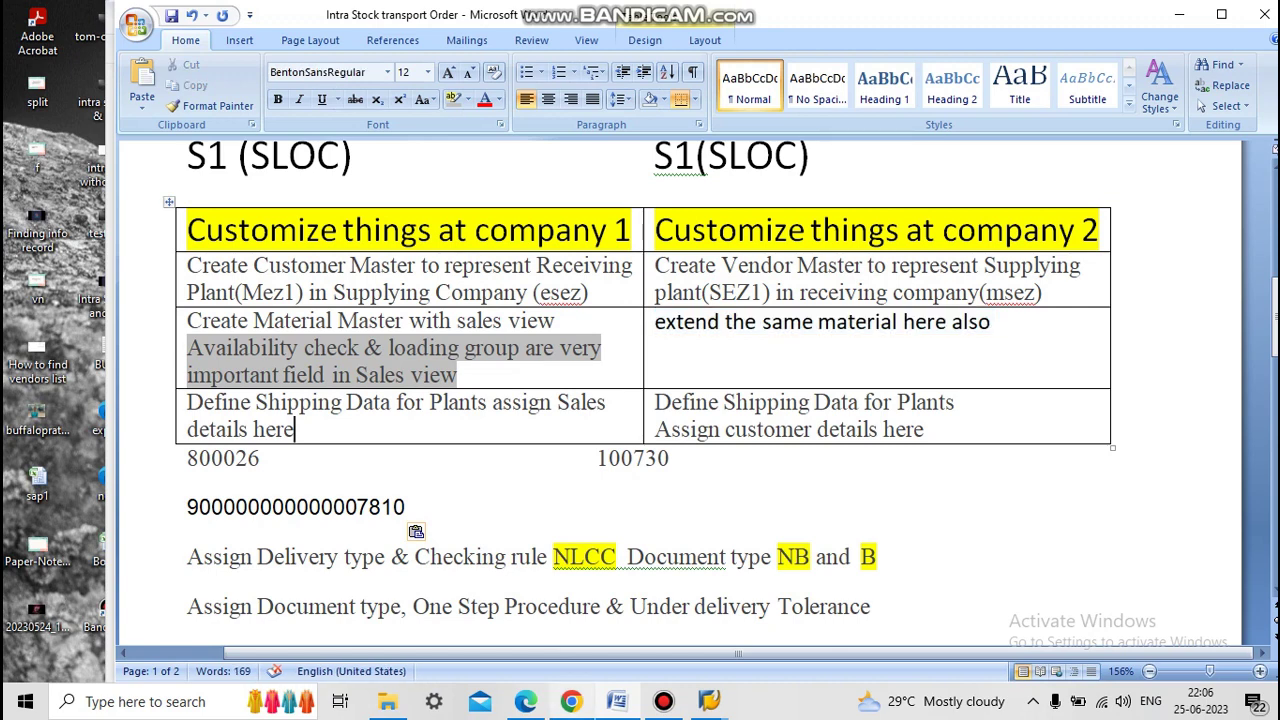
Switch back to SAP, leave material creation and run transaction OLME.
{"action": "left_click", "coordinate": [709, 701]}
{"action": "left_click", "coordinate": [884, 612]}
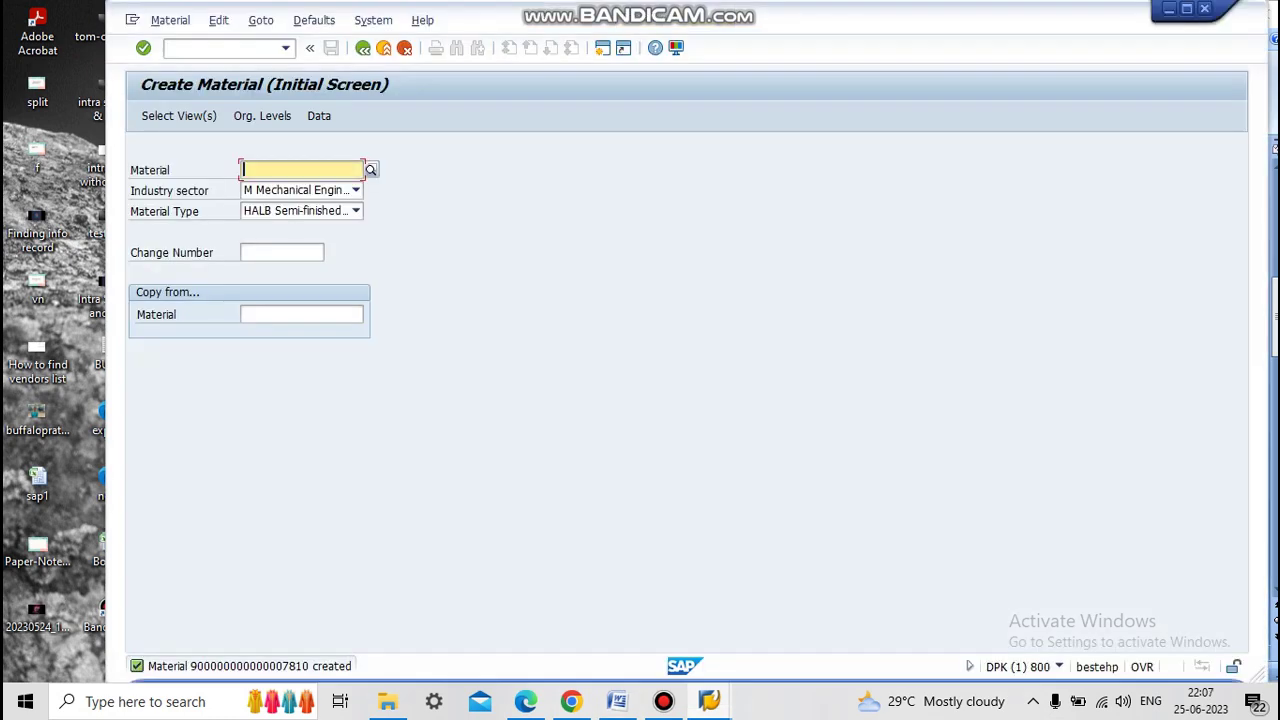
{"action": "left_click", "coordinate": [383, 48]}
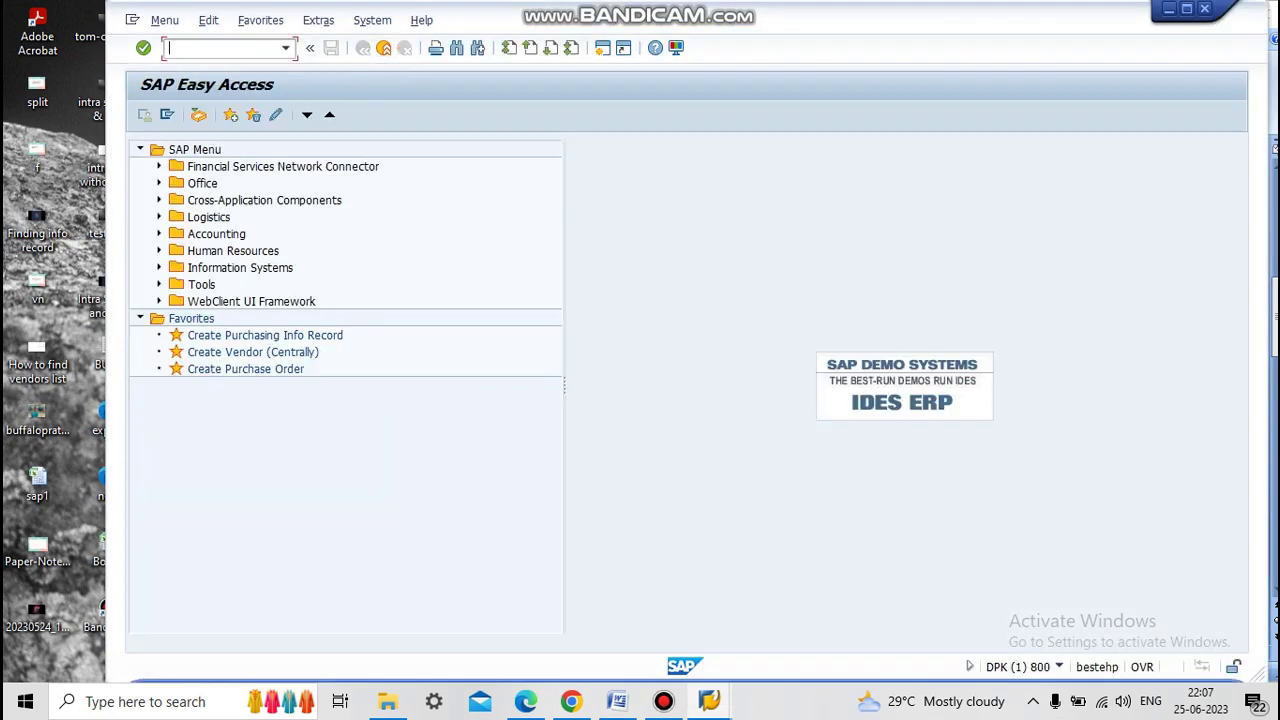
{"action": "type", "text": "olme"}
{"action": "key", "text": "Return"}
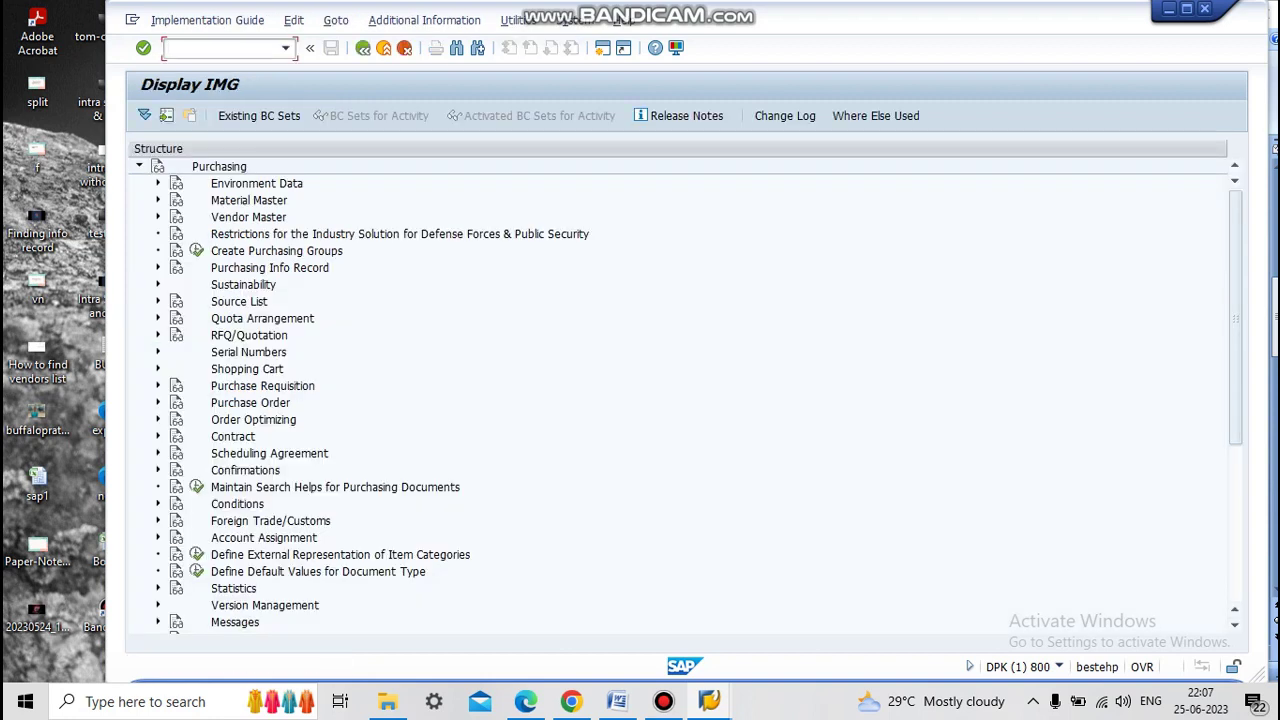
Open Define Shipping Data for Plants under Purchase Order, Set up Stock Transport Order.
{"action": "left_click", "coordinate": [158, 402]}
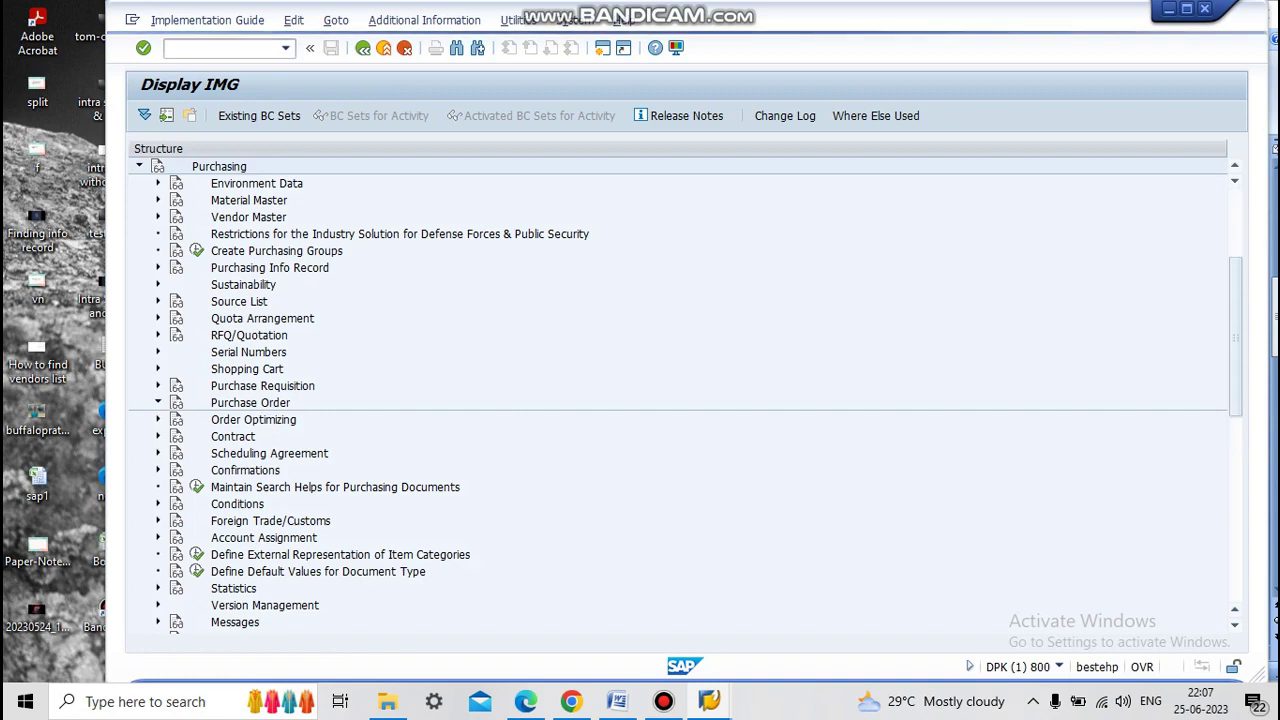
{"action": "left_click", "coordinate": [176, 352]}
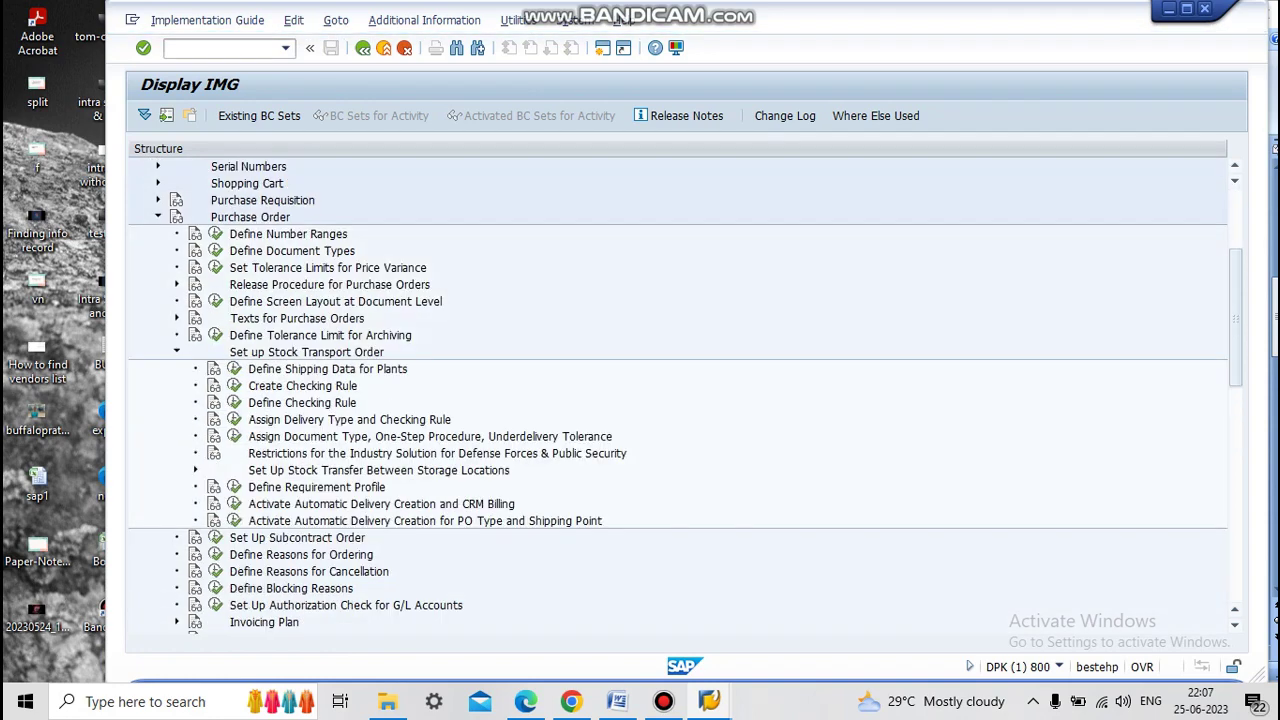
{"action": "left_click", "coordinate": [234, 369]}
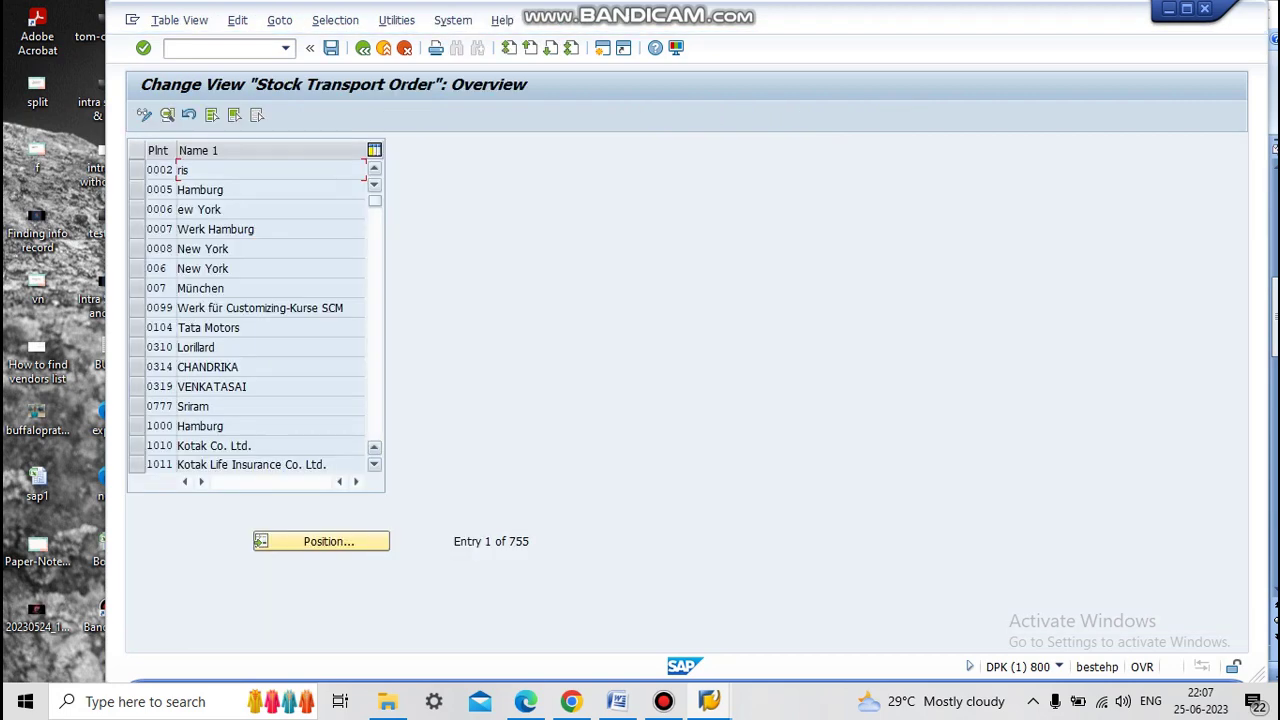
Locate plant SEZ1, check its sales organization, distribution channel and division for internal billing, and return to the plant overview.
{"action": "left_click", "coordinate": [320, 541]}
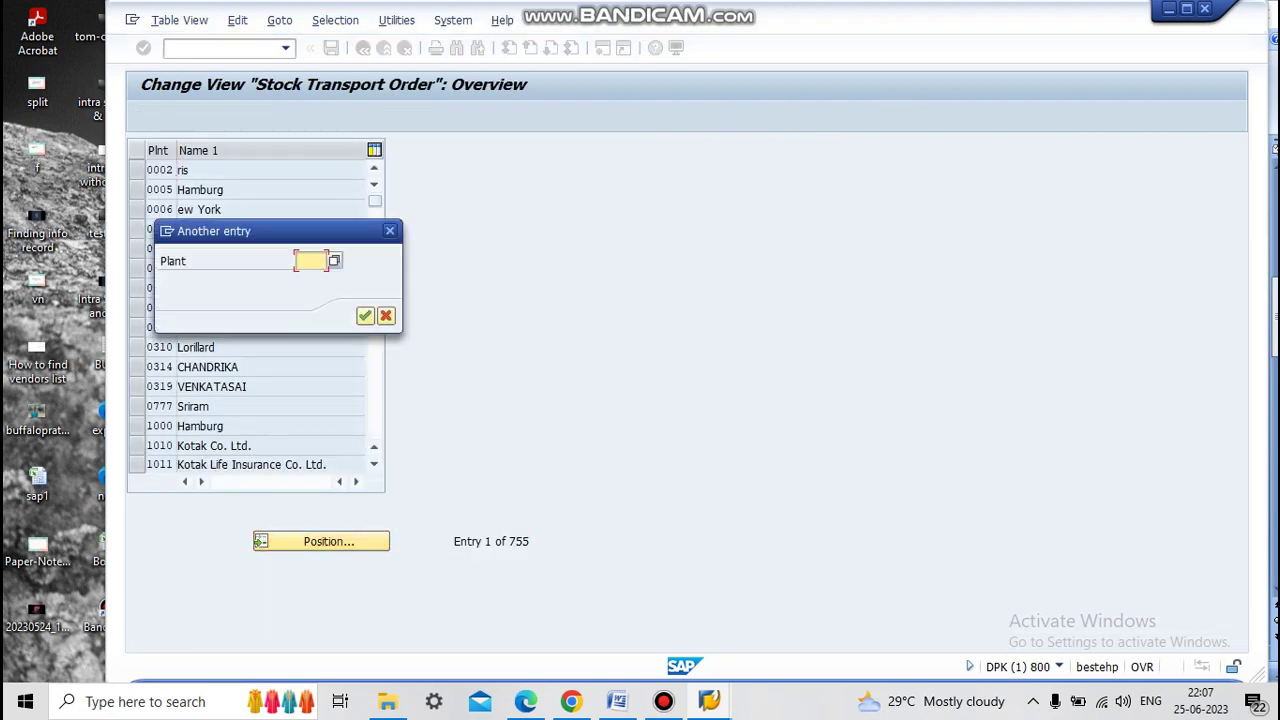
{"action": "type", "text": "sez1"}
{"action": "key", "text": "Return"}
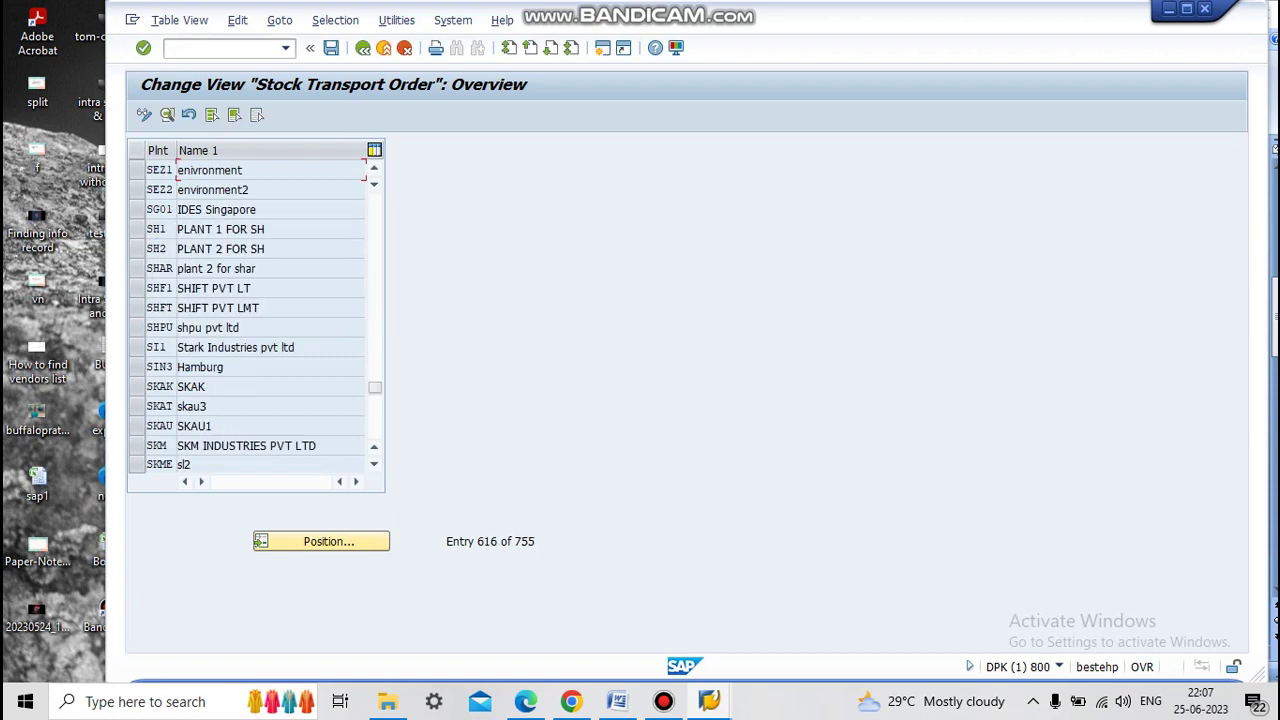
{"action": "left_click", "coordinate": [167, 114]}
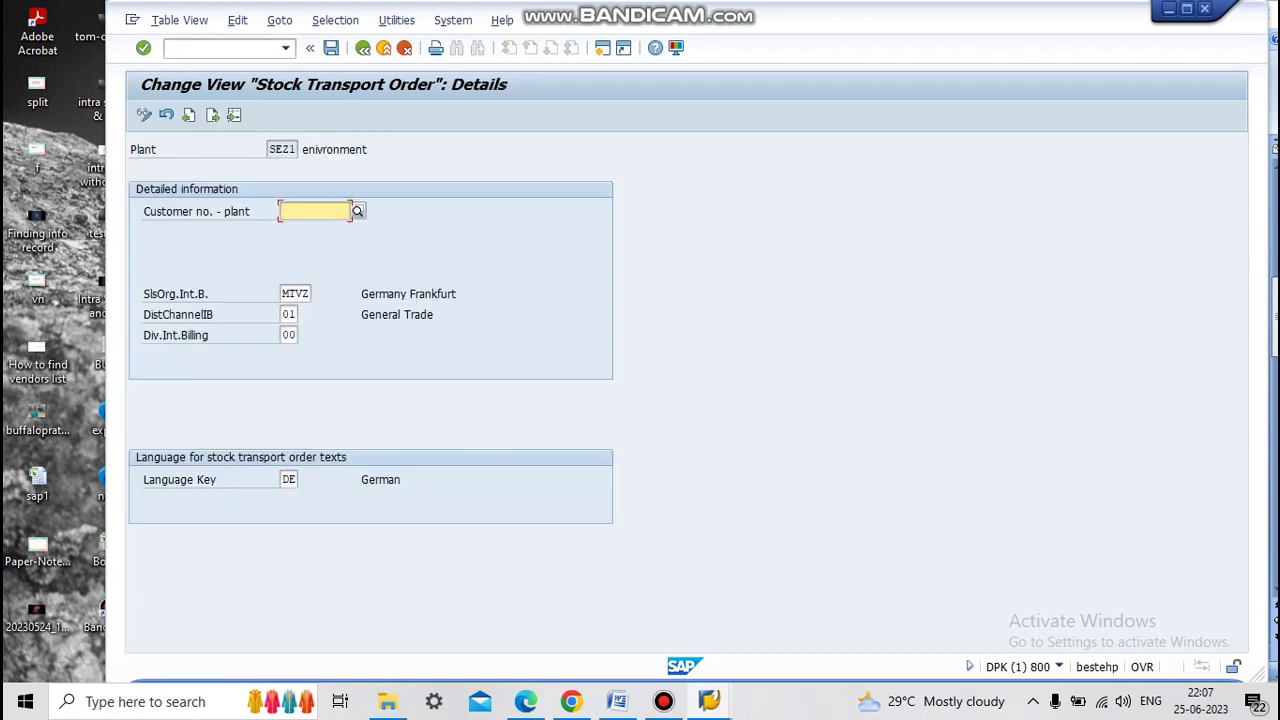
{"action": "left_click_drag", "start_coordinate": [309, 293], "coordinate": [281, 293]}
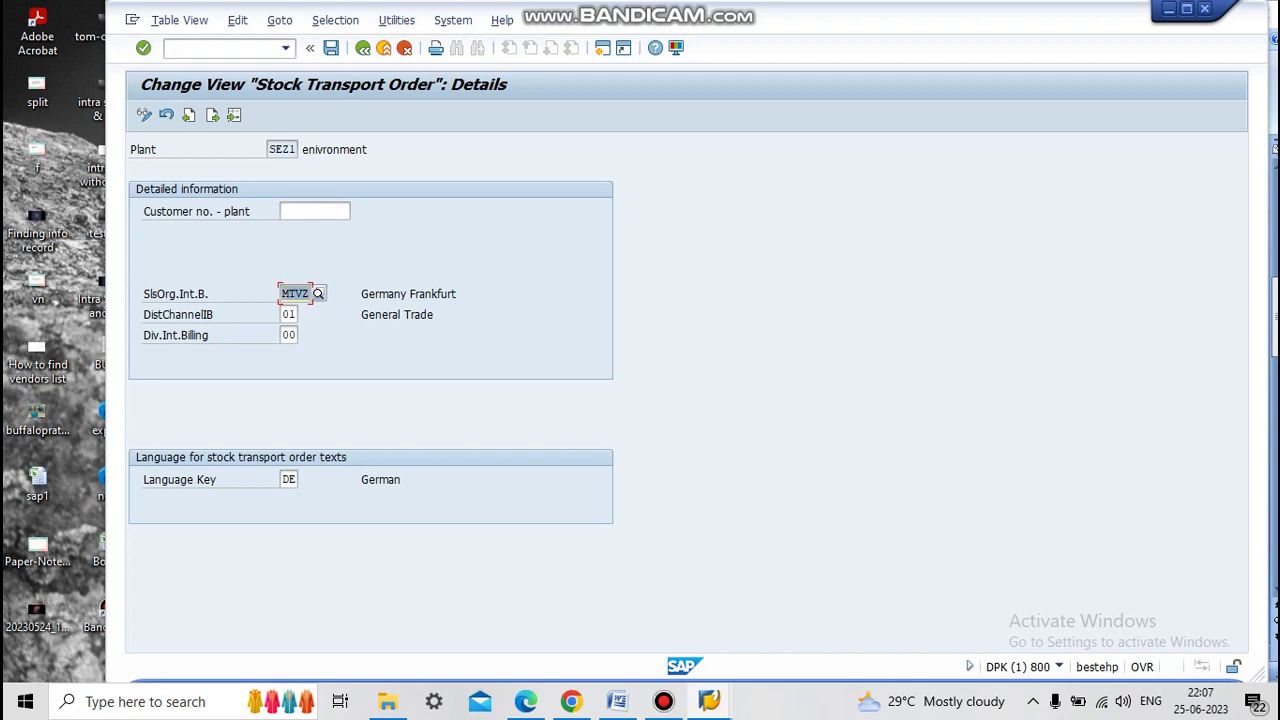
{"action": "key", "text": "Tab"}
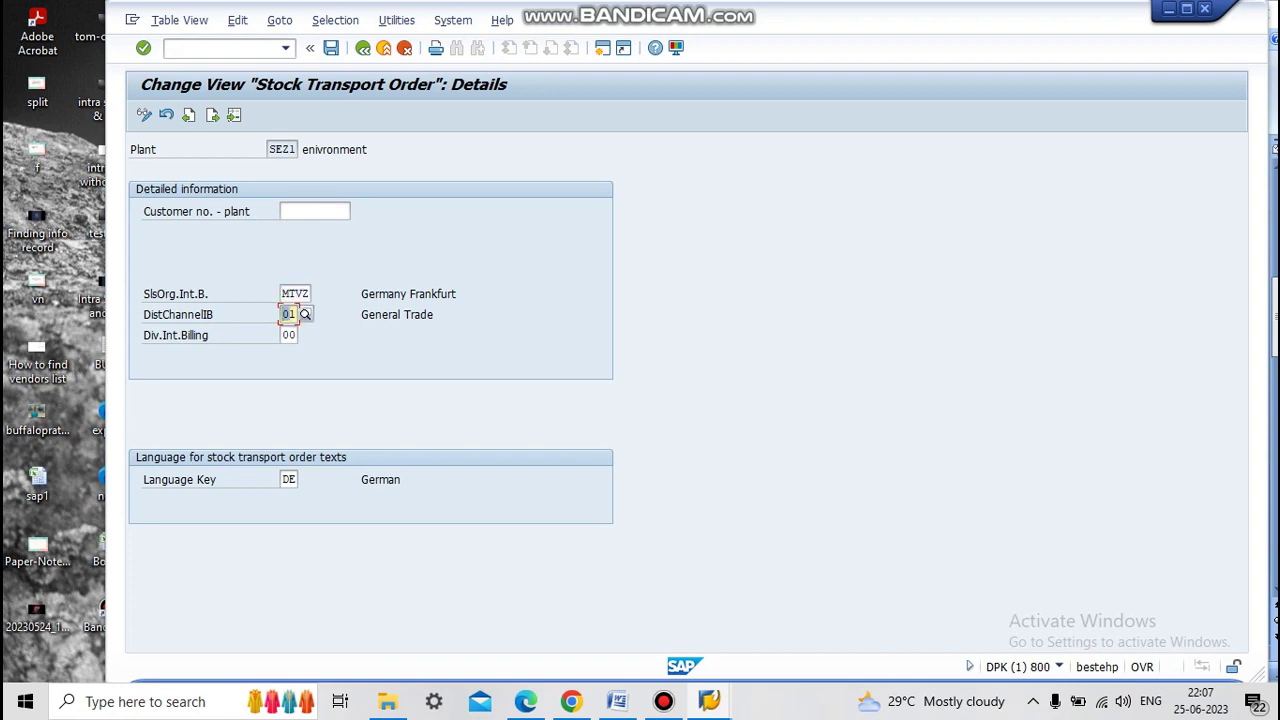
{"action": "key", "text": "shift+Tab"}
{"action": "key", "text": "Tab"}
{"action": "left_click", "coordinate": [362, 47]}
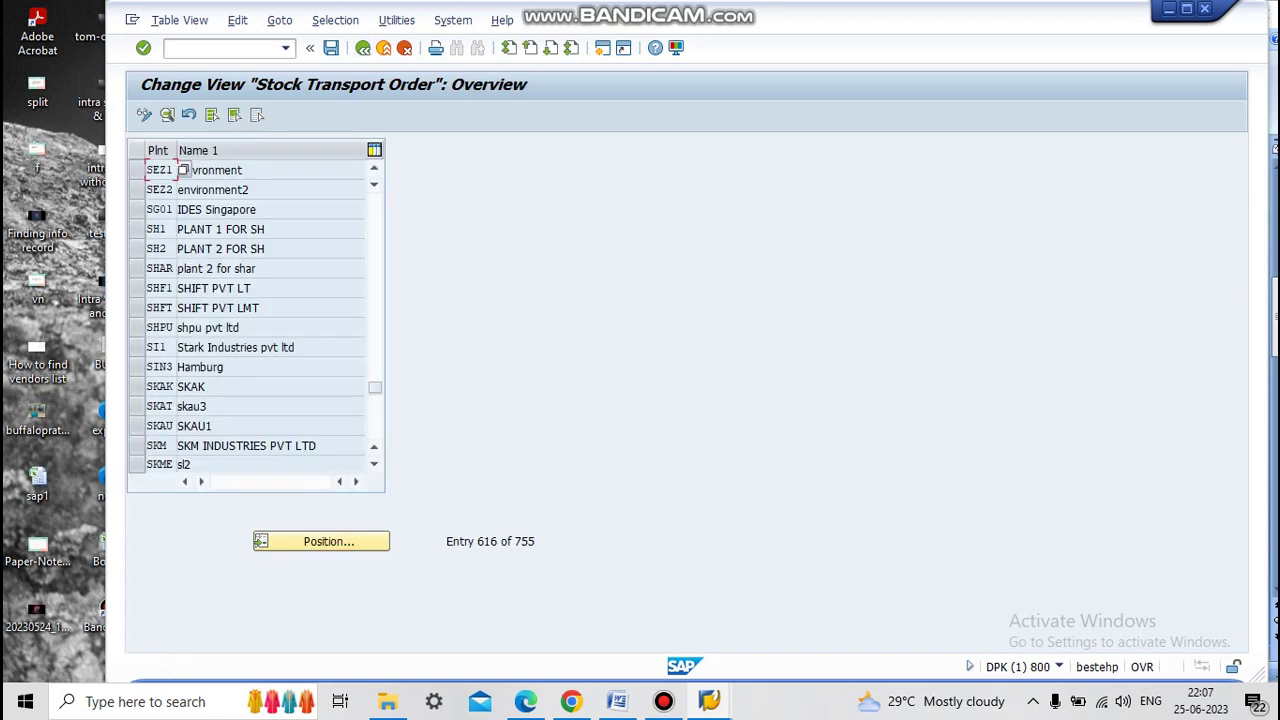
Locate plant MEZ1 in the overview and open its stock transport order details.
{"action": "left_click", "coordinate": [321, 541]}
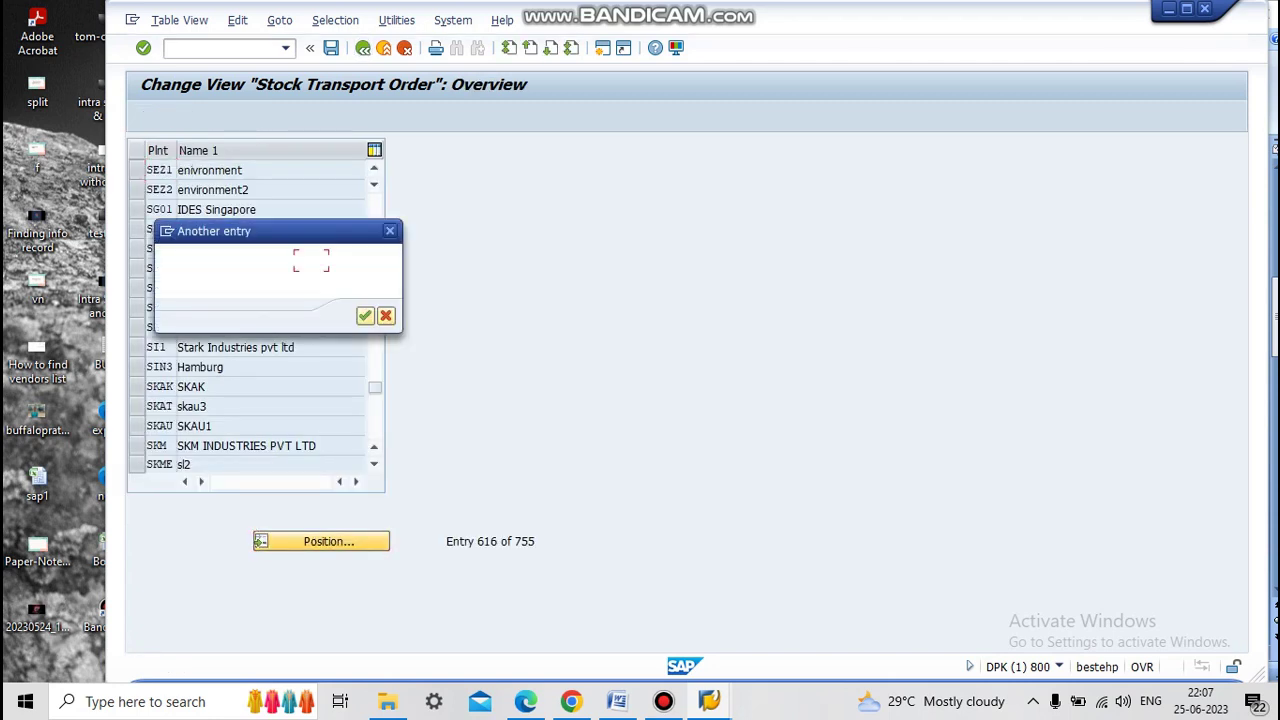
{"action": "type", "text": "mez1"}
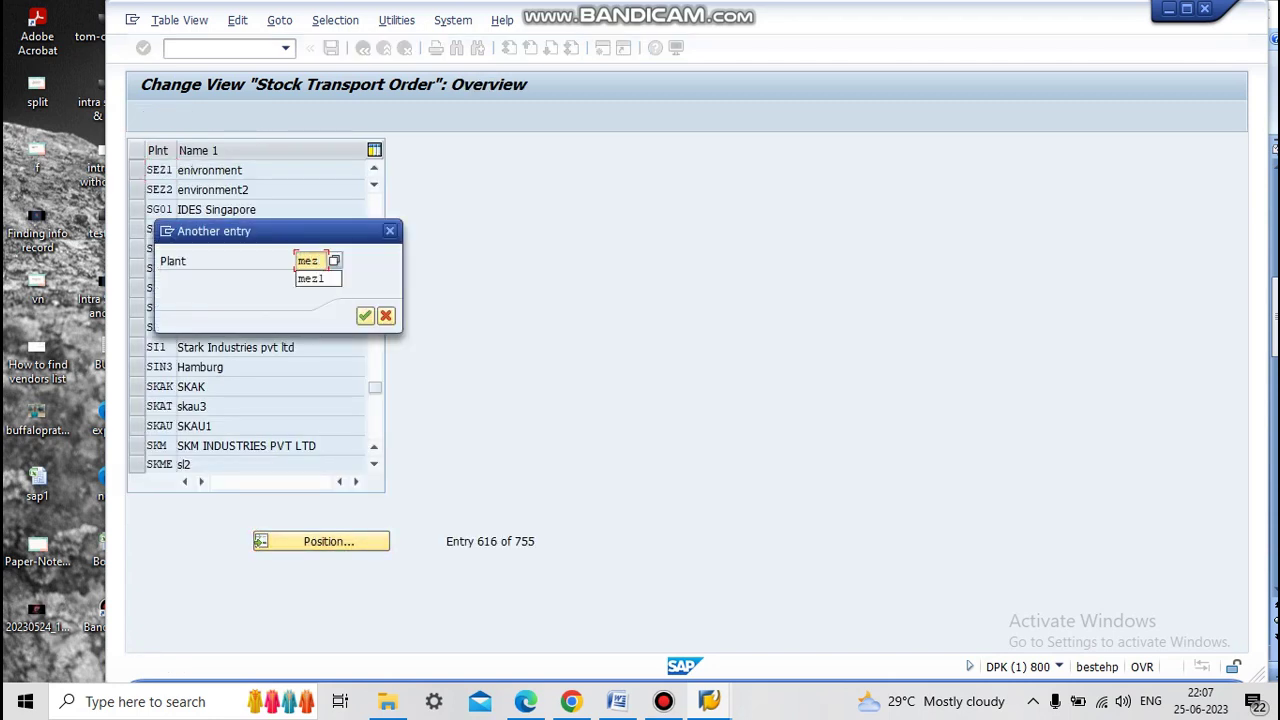
{"action": "key", "text": "Return"}
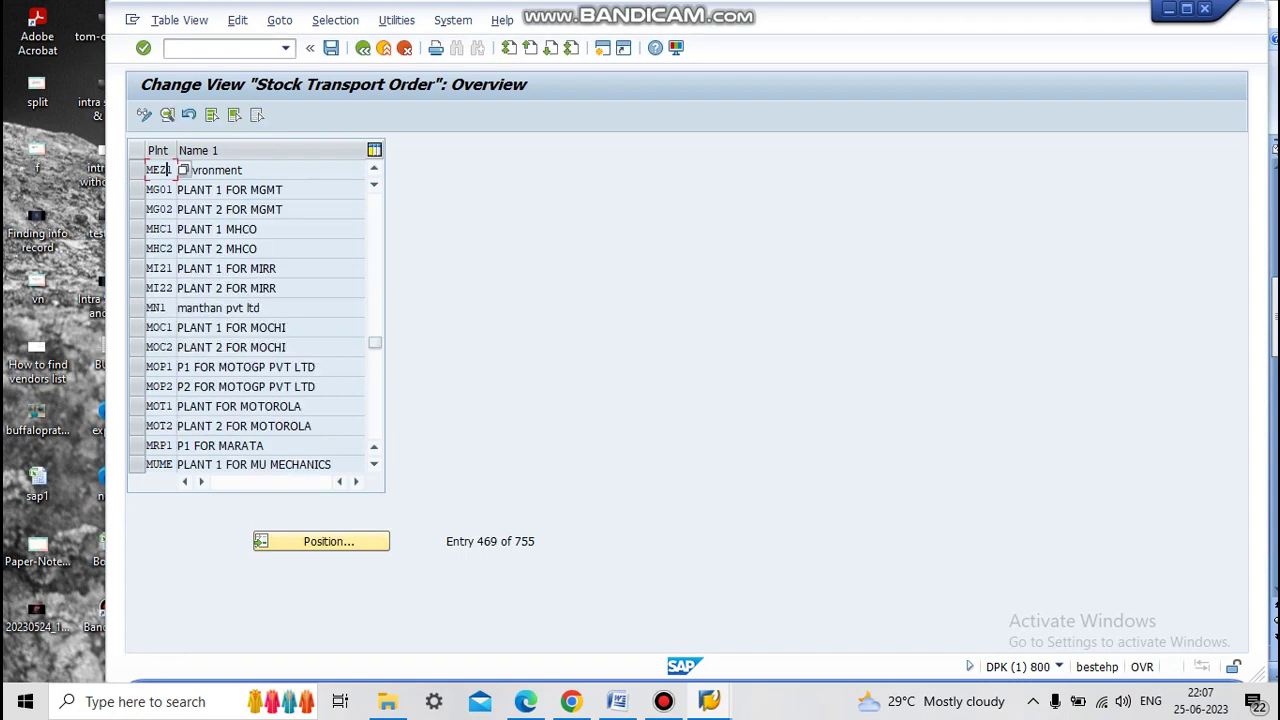
{"action": "double_click", "coordinate": [160, 170]}
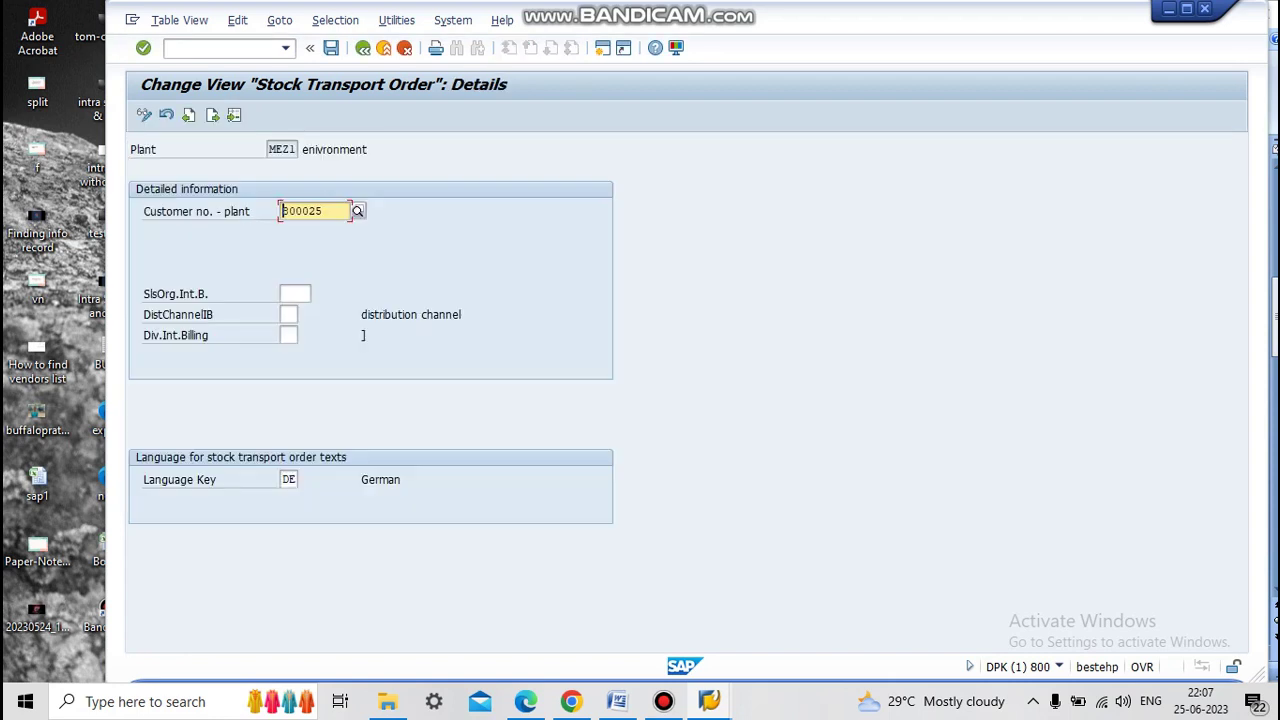
Replace plant MEZ1's customer number with the one noted in the Word document and save it under the proposed customizing request.
{"action": "left_click_drag", "start_coordinate": [324, 211], "coordinate": [281, 211]}
{"action": "key", "text": "BackSpace"}
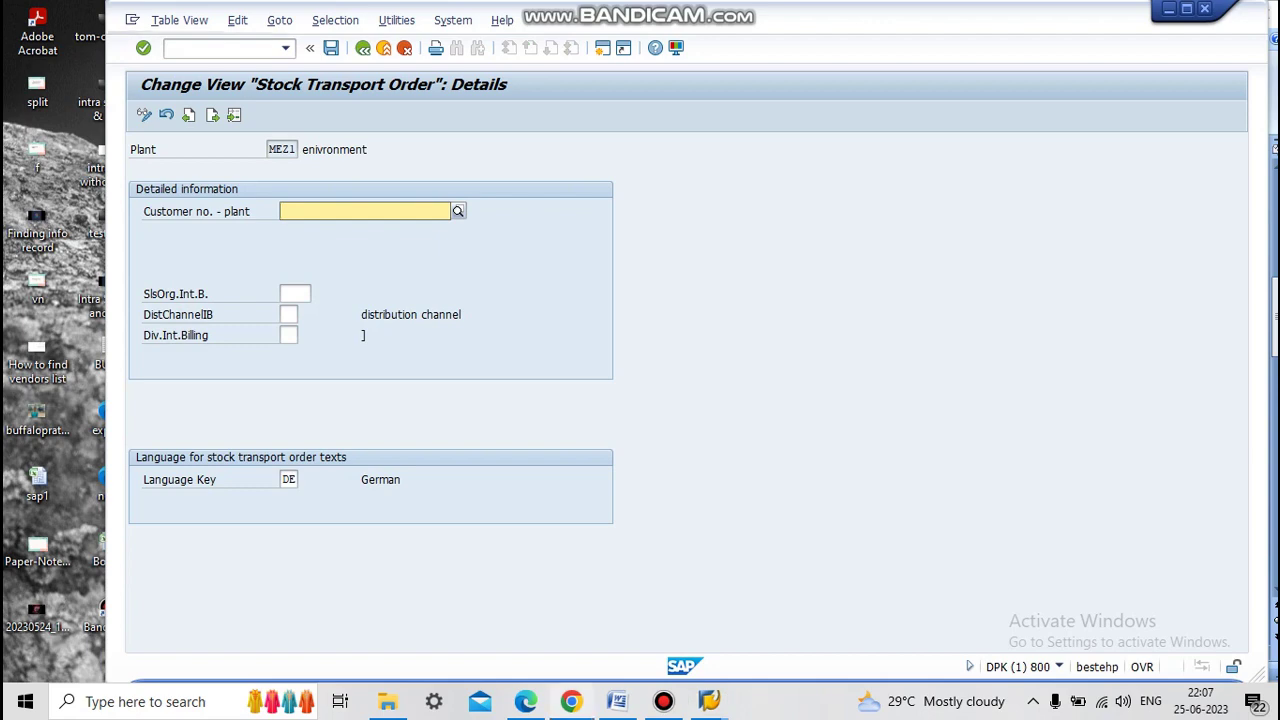
{"action": "left_click", "coordinate": [617, 701]}
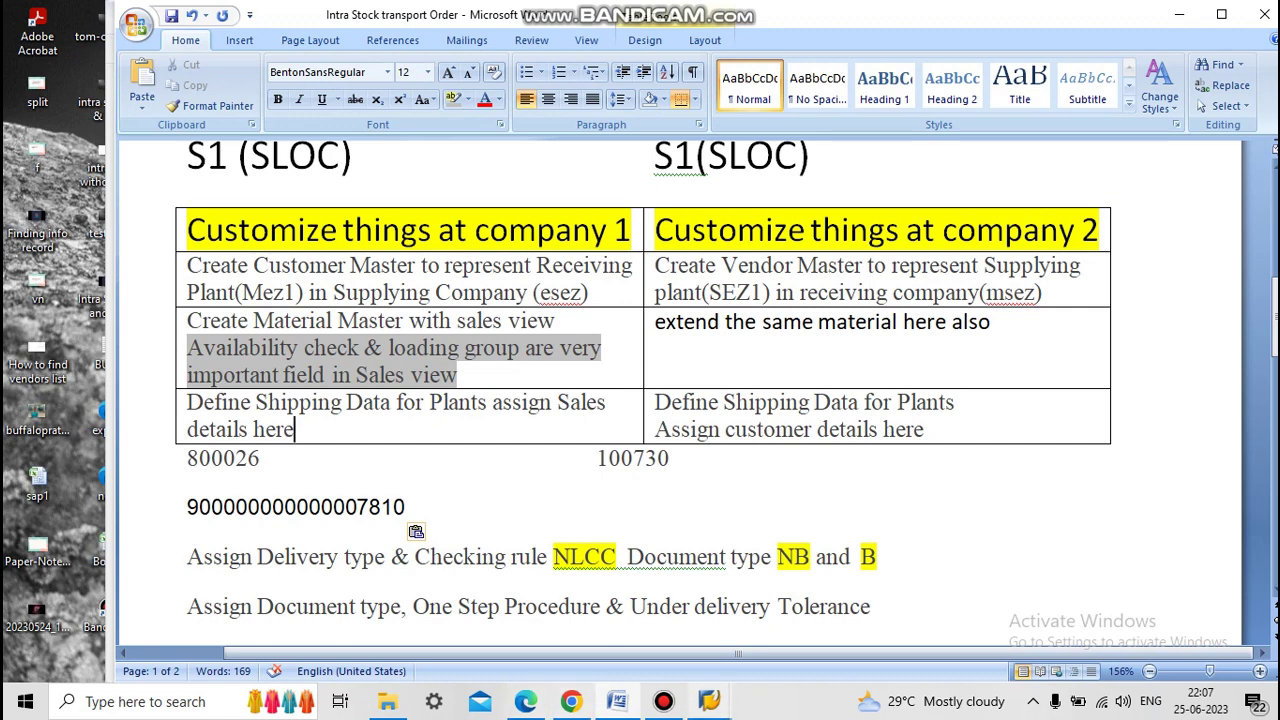
{"action": "mouse_move", "coordinate": [709, 701]}
{"action": "left_click", "coordinate": [866, 605]}
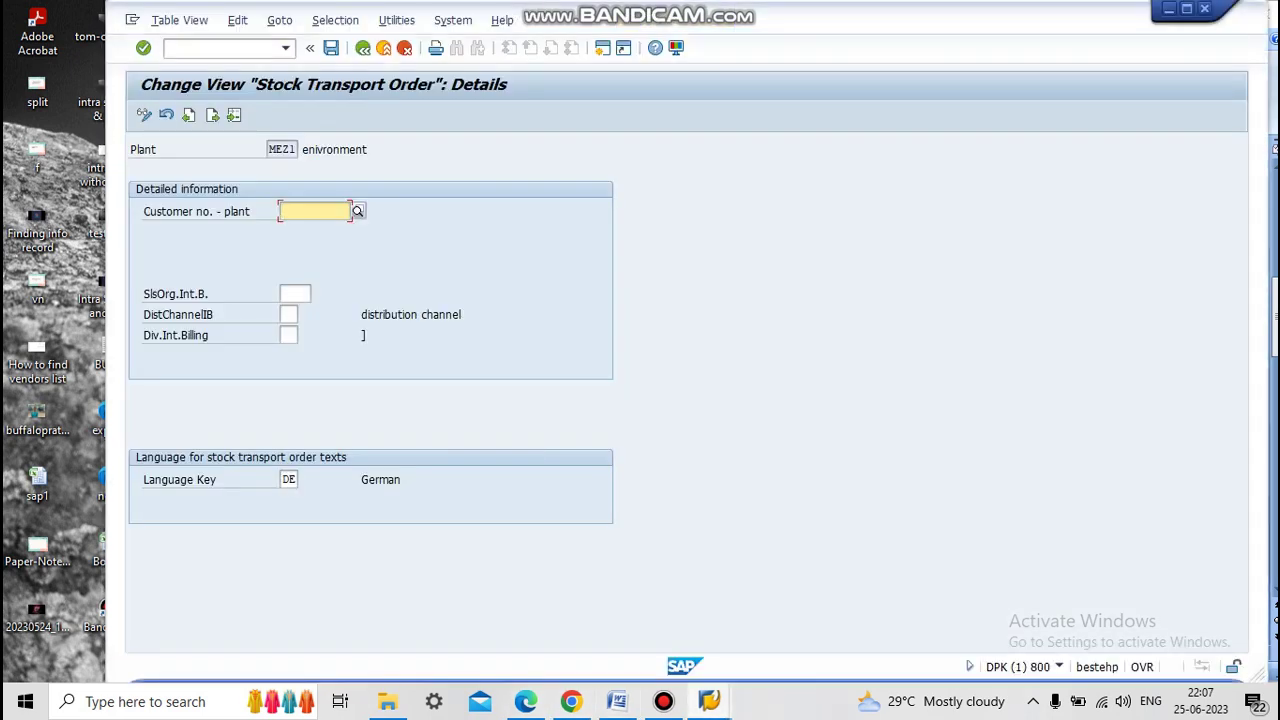
{"action": "type", "text": "800026"}
{"action": "key", "text": "Return"}
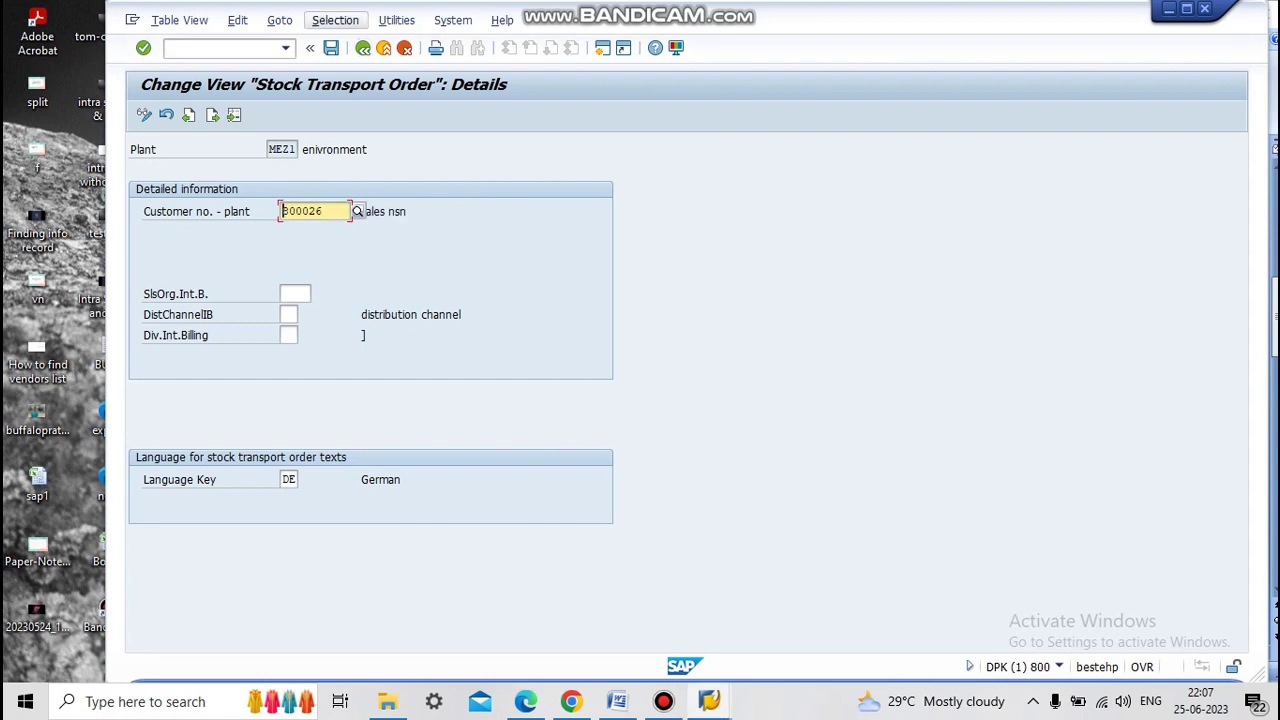
{"action": "left_click", "coordinate": [331, 47]}
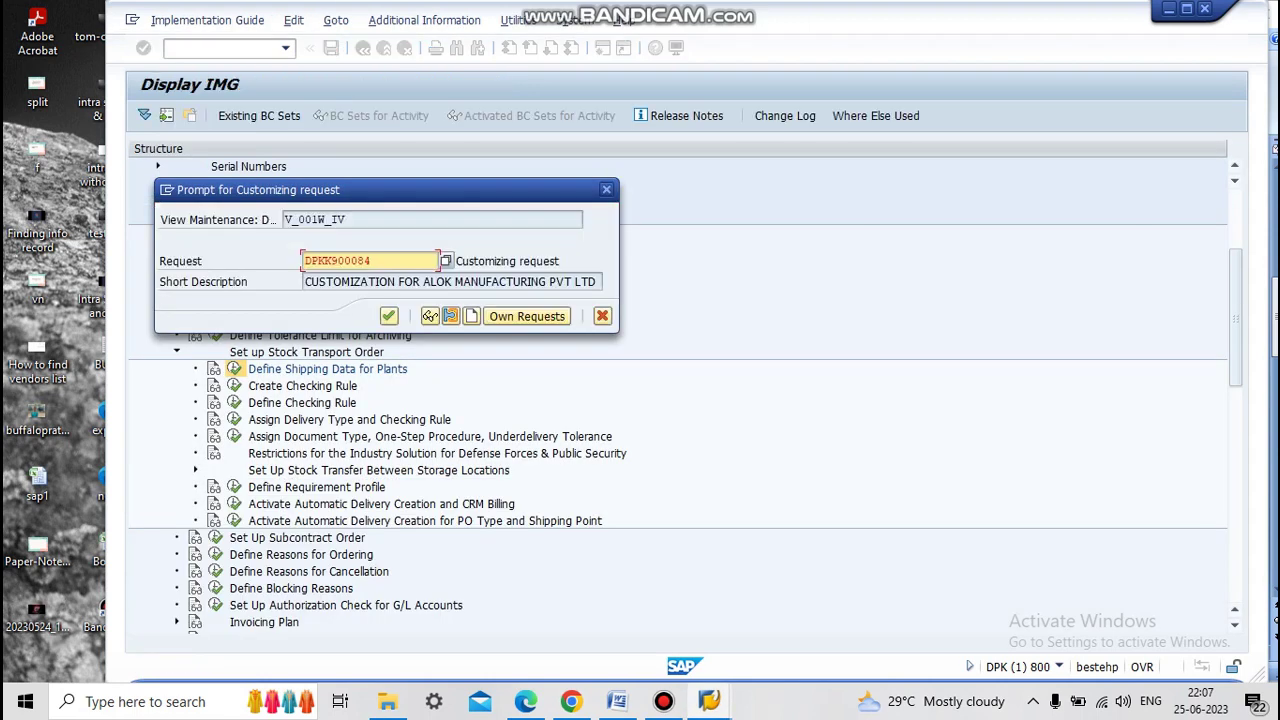
{"action": "left_click", "coordinate": [389, 316]}
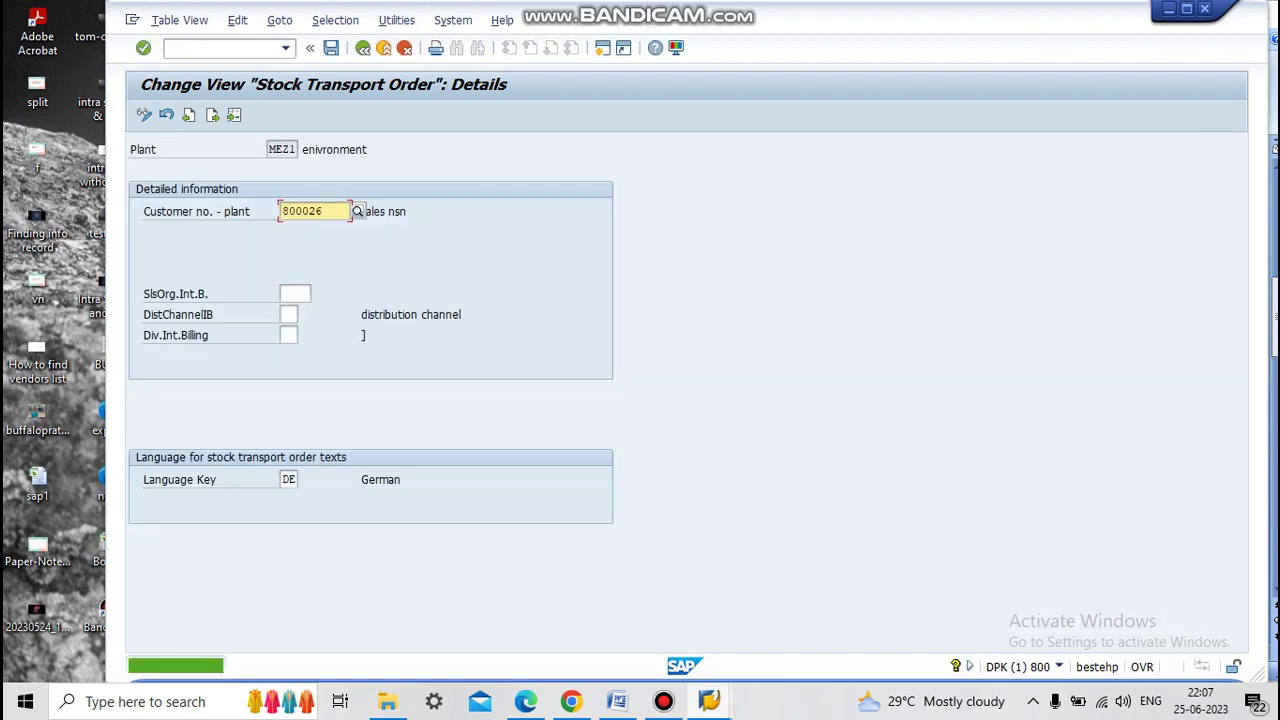
Check the Word notes for the delivery type, checking rule and document type assignments, and return to the SAP stock transport order details.
{"action": "left_click", "coordinate": [617, 701]}
{"action": "scroll", "coordinate": [640, 400], "scroll_direction": "down", "scroll_amount": 3}
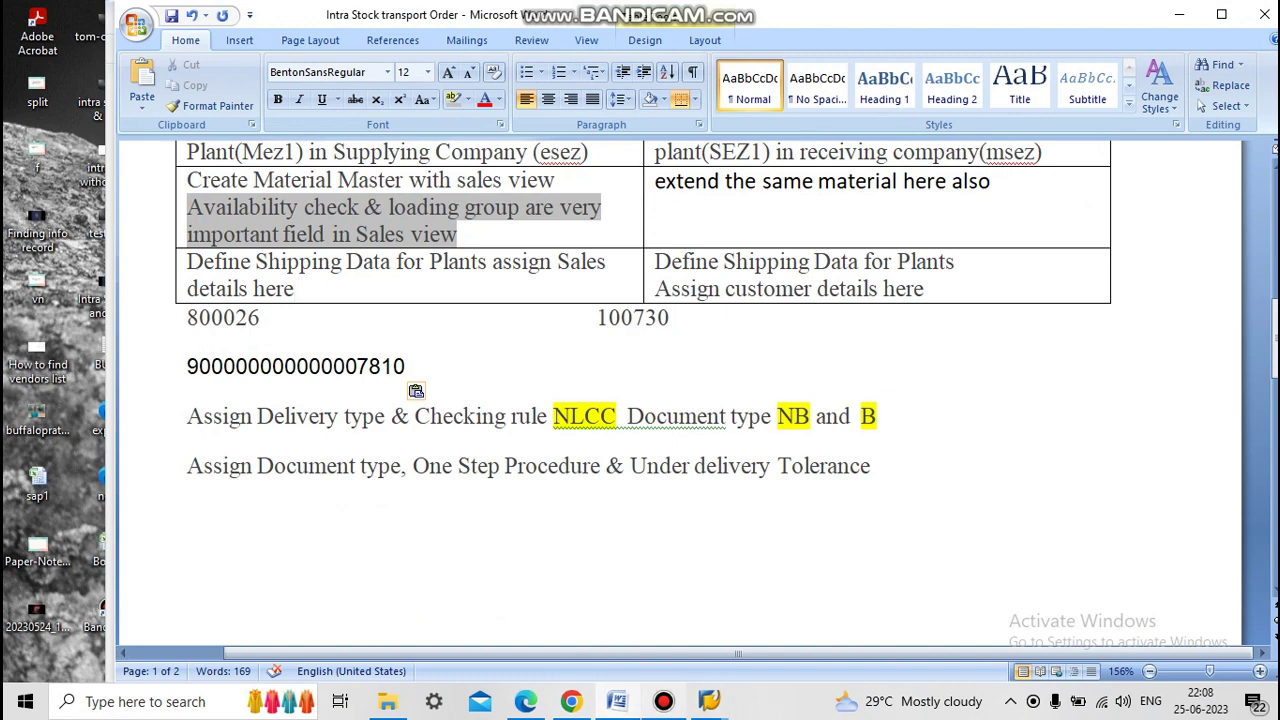
{"action": "left_click", "coordinate": [709, 701]}
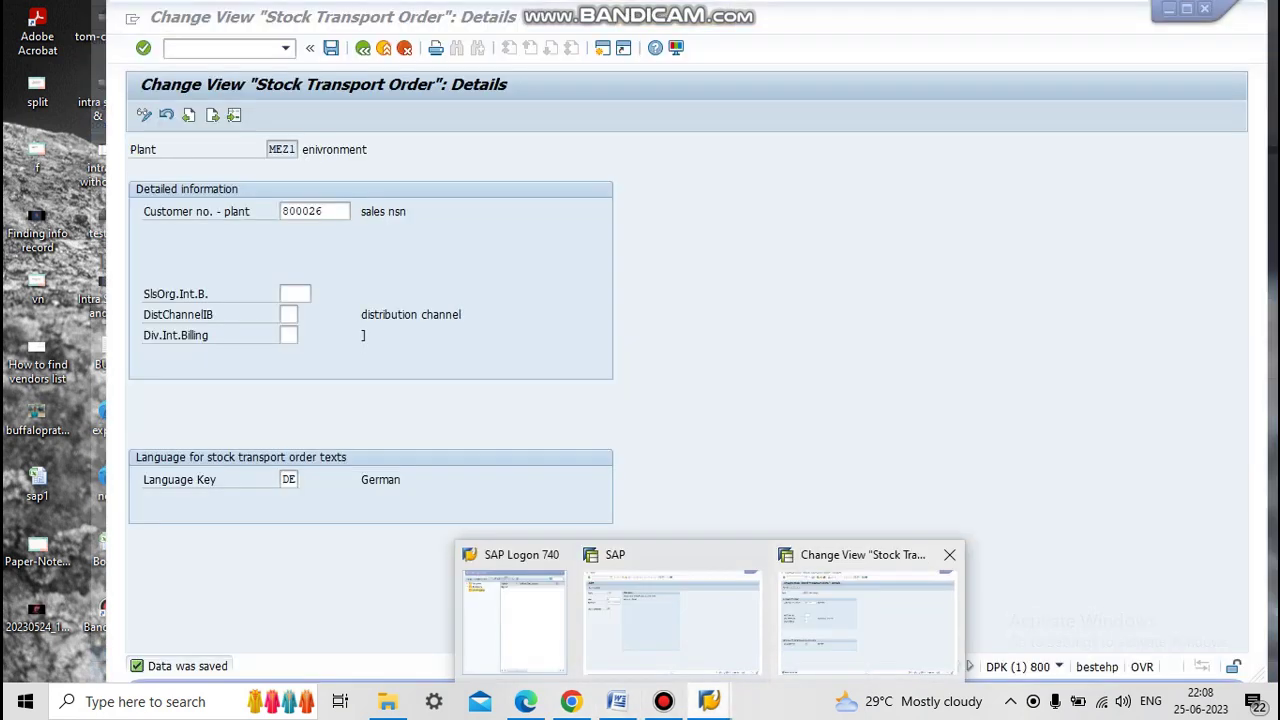
{"action": "left_click", "coordinate": [865, 610]}
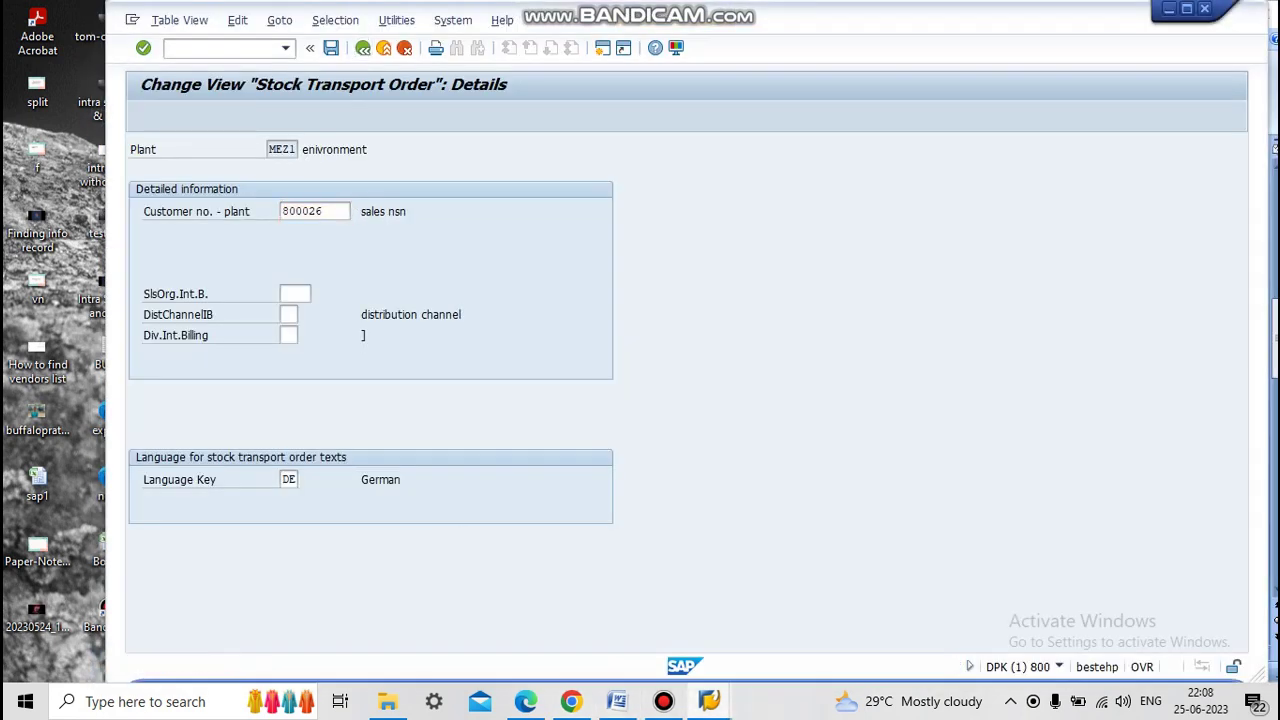
Leave the plant shipping data, open Assign Delivery Type and Checking Rule, and locate document type NB with supplying plant SEZ1.
{"action": "key", "text": "F3"}
{"action": "key", "text": "F3"}
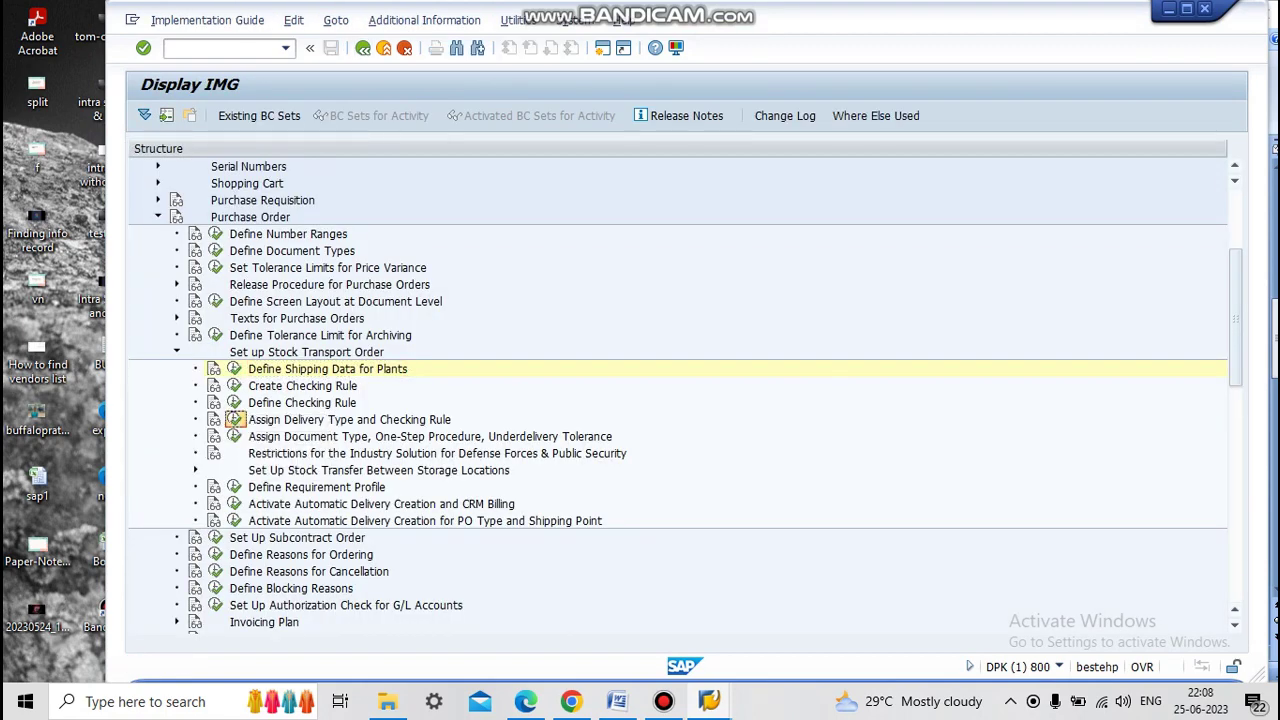
{"action": "left_click", "coordinate": [233, 419]}
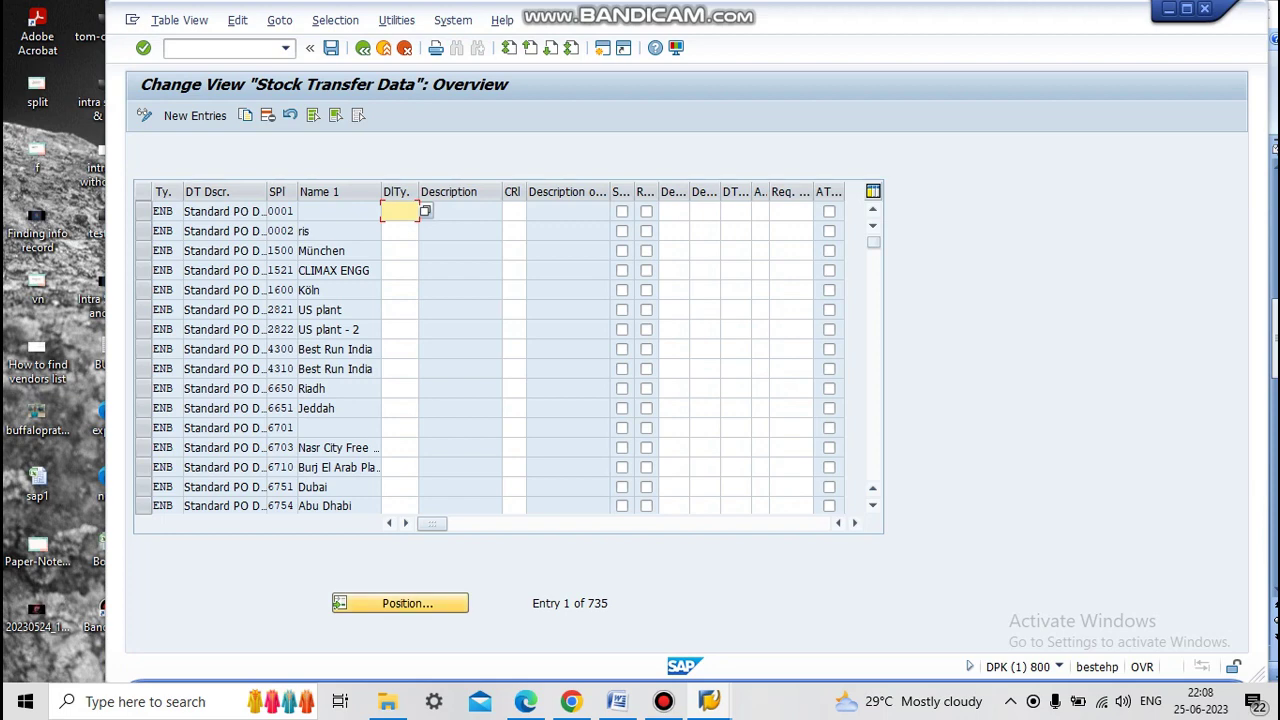
{"action": "left_click", "coordinate": [400, 603]}
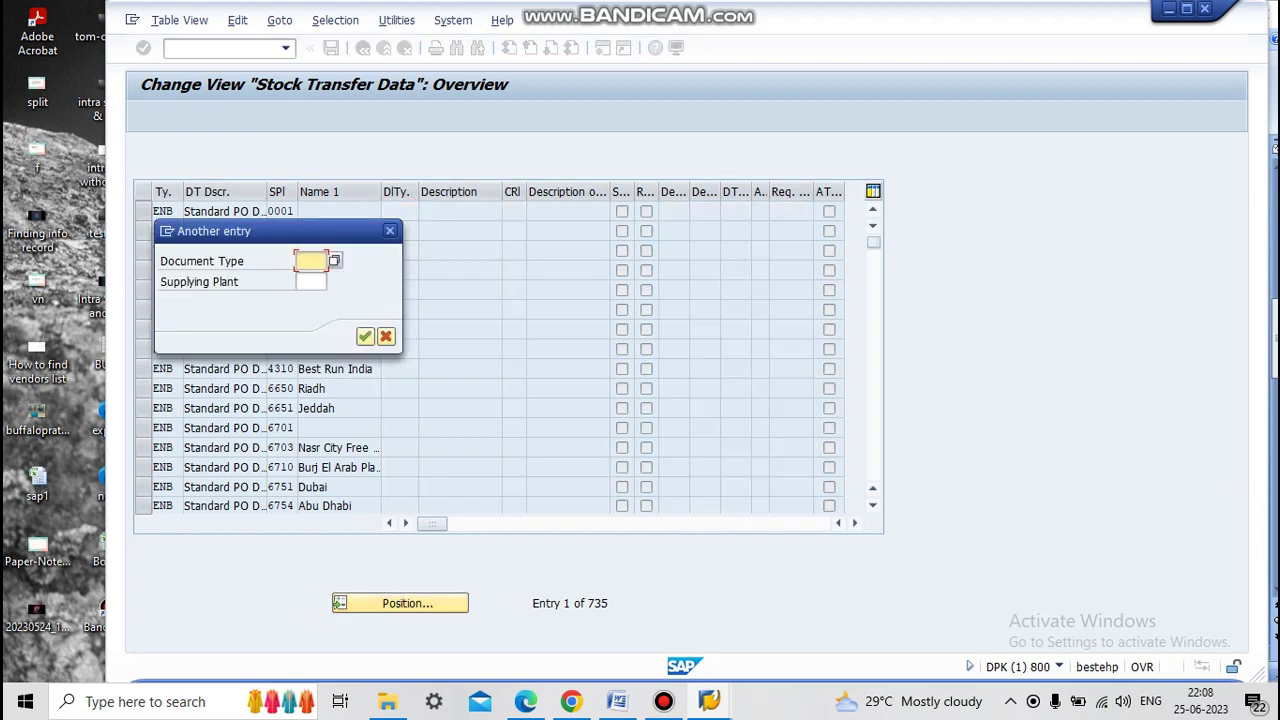
{"action": "type", "text": "nb"}
{"action": "key", "text": "Tab"}
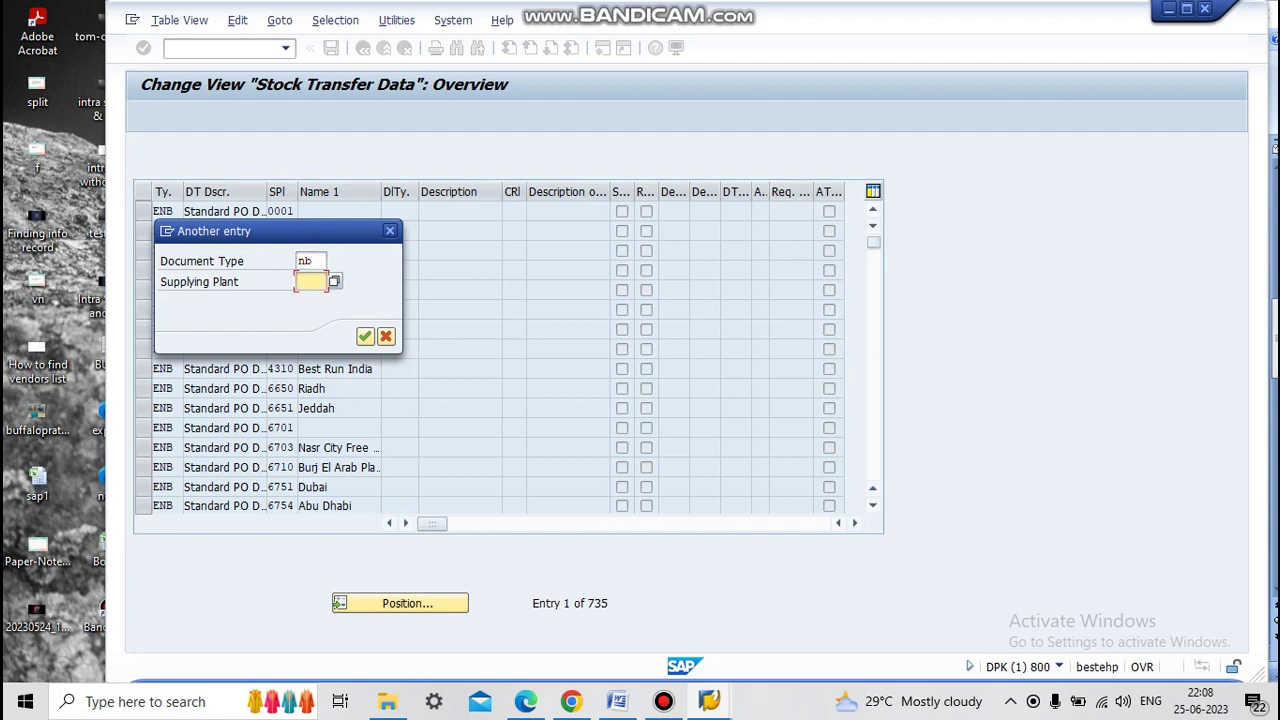
{"action": "type", "text": "sez1"}
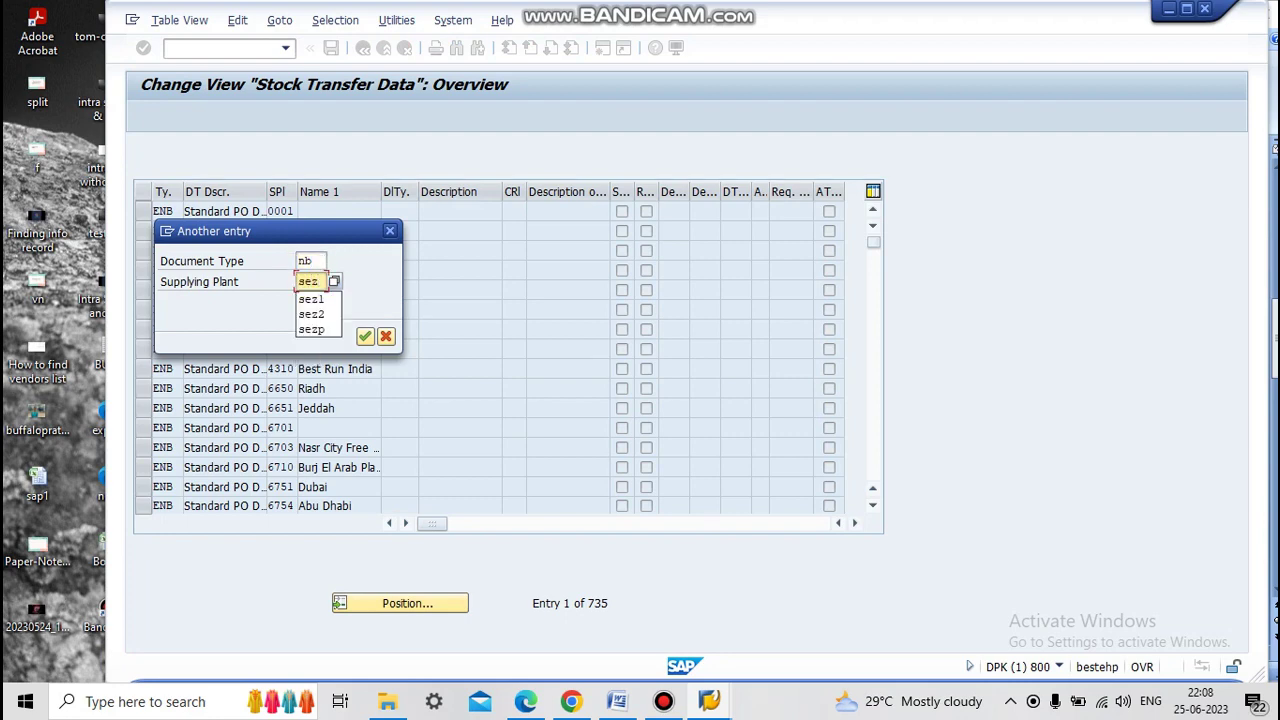
{"action": "key", "text": "Return"}
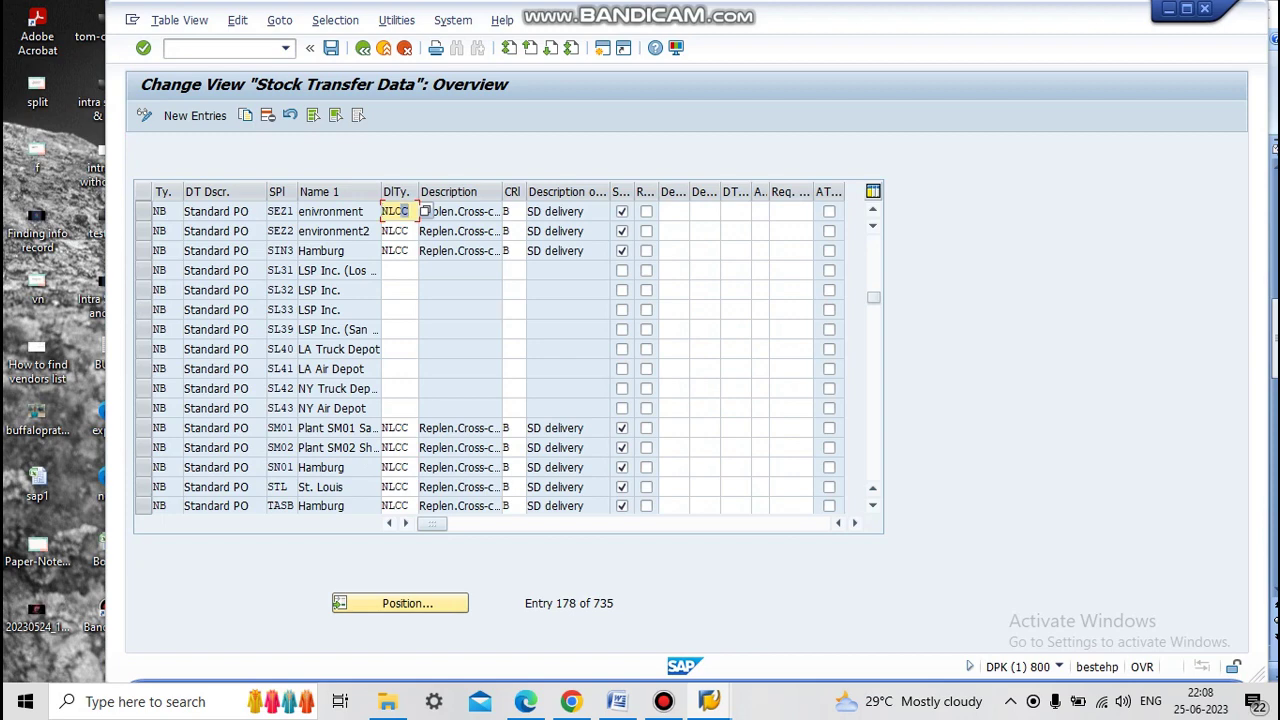
Check the delivery type and checking rule of the NB entry for SEZ1, save, and return to the IMG structure.
{"action": "left_click_drag", "start_coordinate": [406, 211], "coordinate": [381, 211]}
{"action": "left_click", "coordinate": [508, 211]}
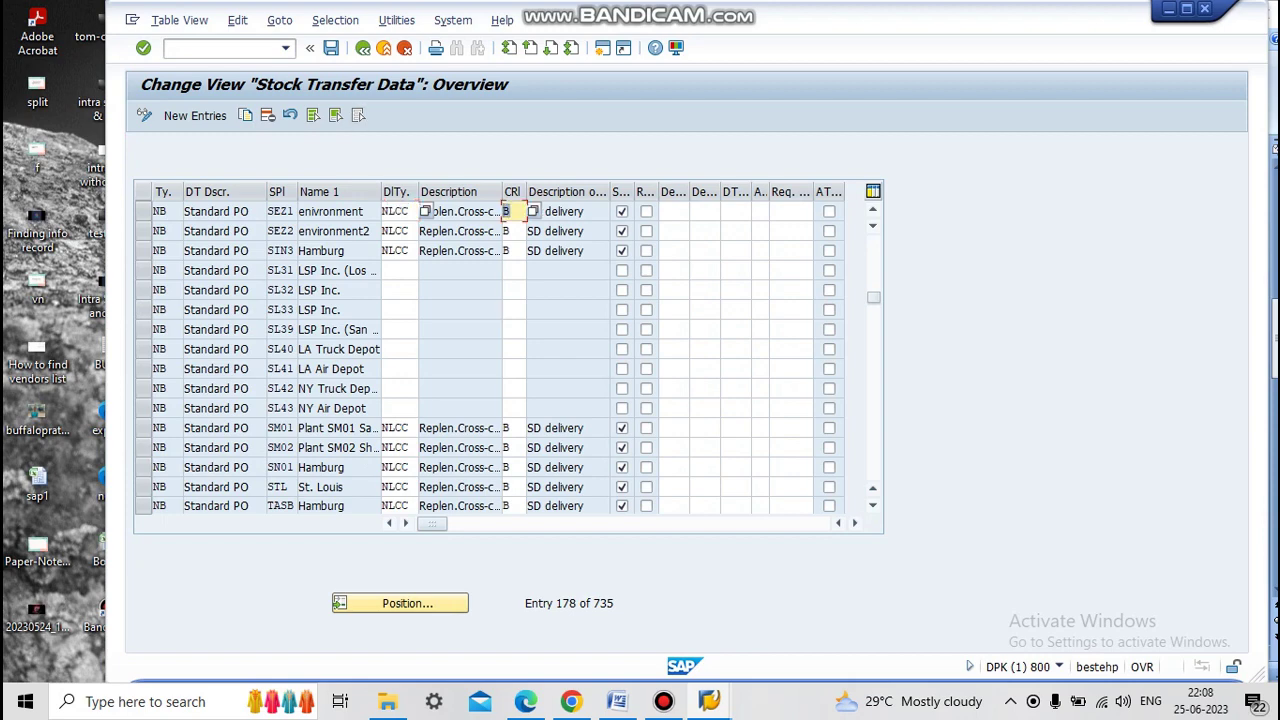
{"action": "left_click", "coordinate": [331, 48]}
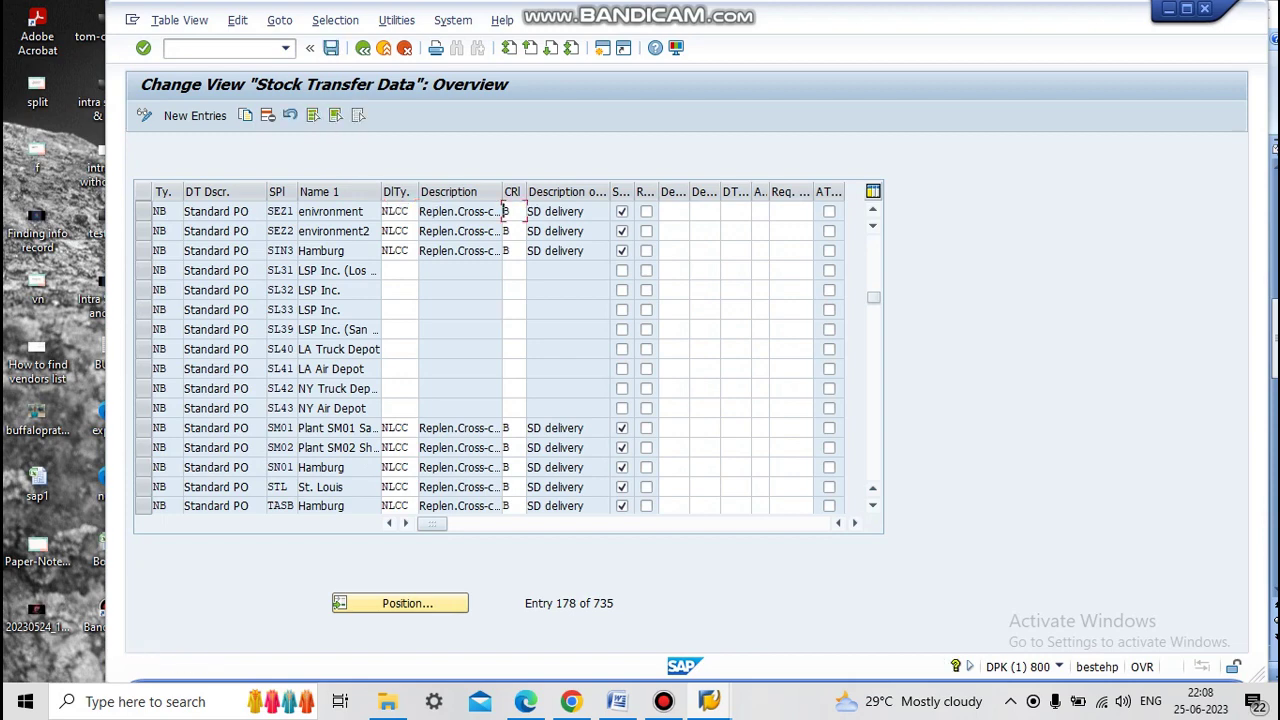
{"action": "left_click", "coordinate": [363, 47]}
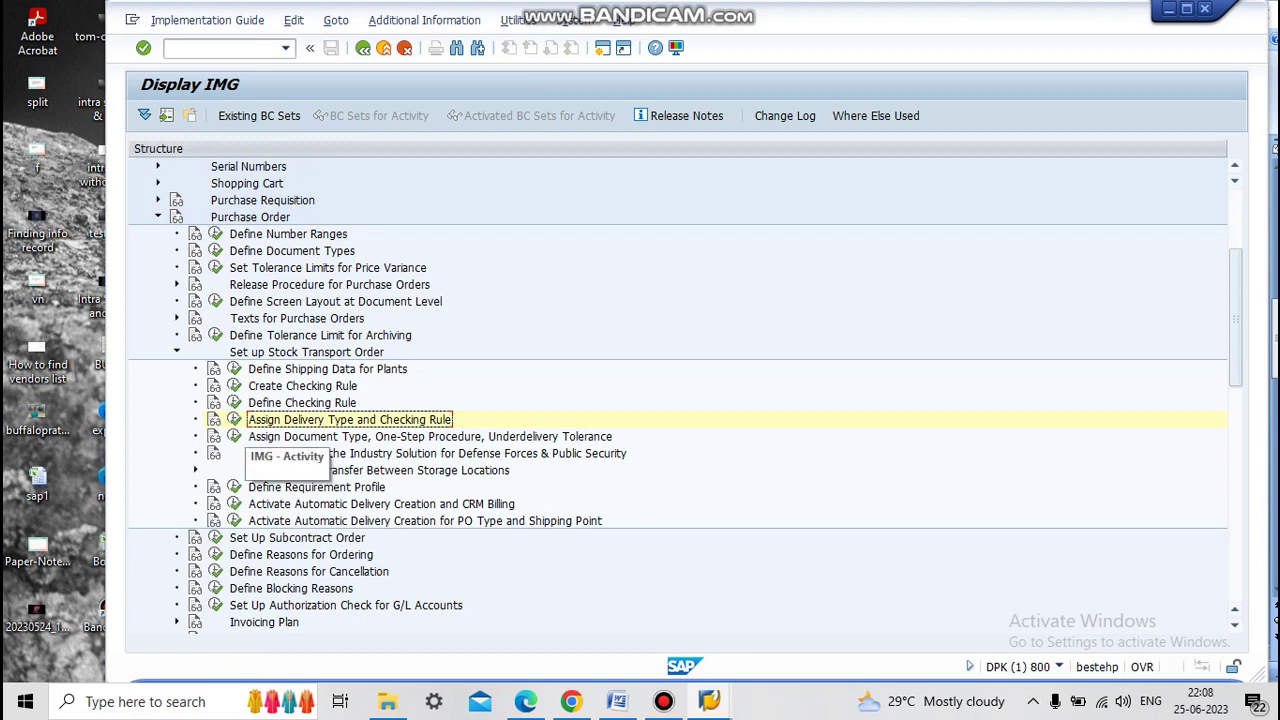
Open Assign Document Type, One-Step Procedure, Underdelivery Tolerance and locate the entry for supplying plant SEZ1 and plant MEZ1.
{"action": "left_click", "coordinate": [234, 437]}
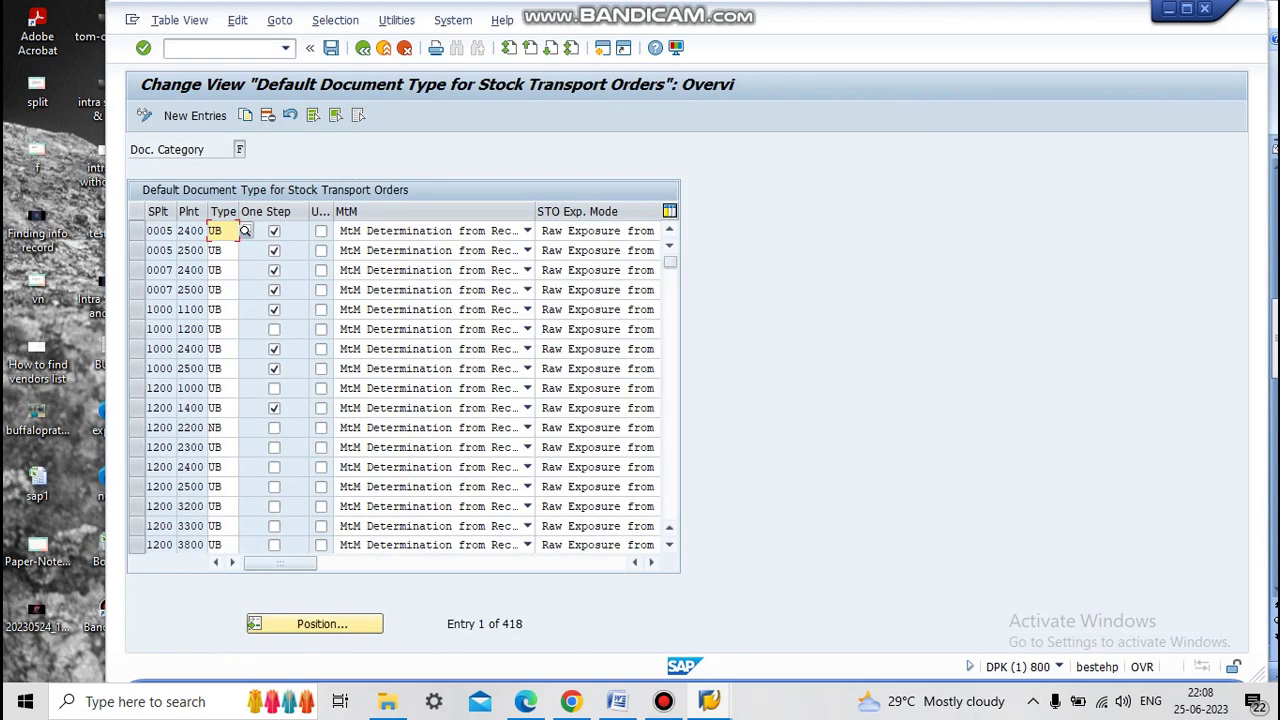
{"action": "left_click", "coordinate": [322, 623]}
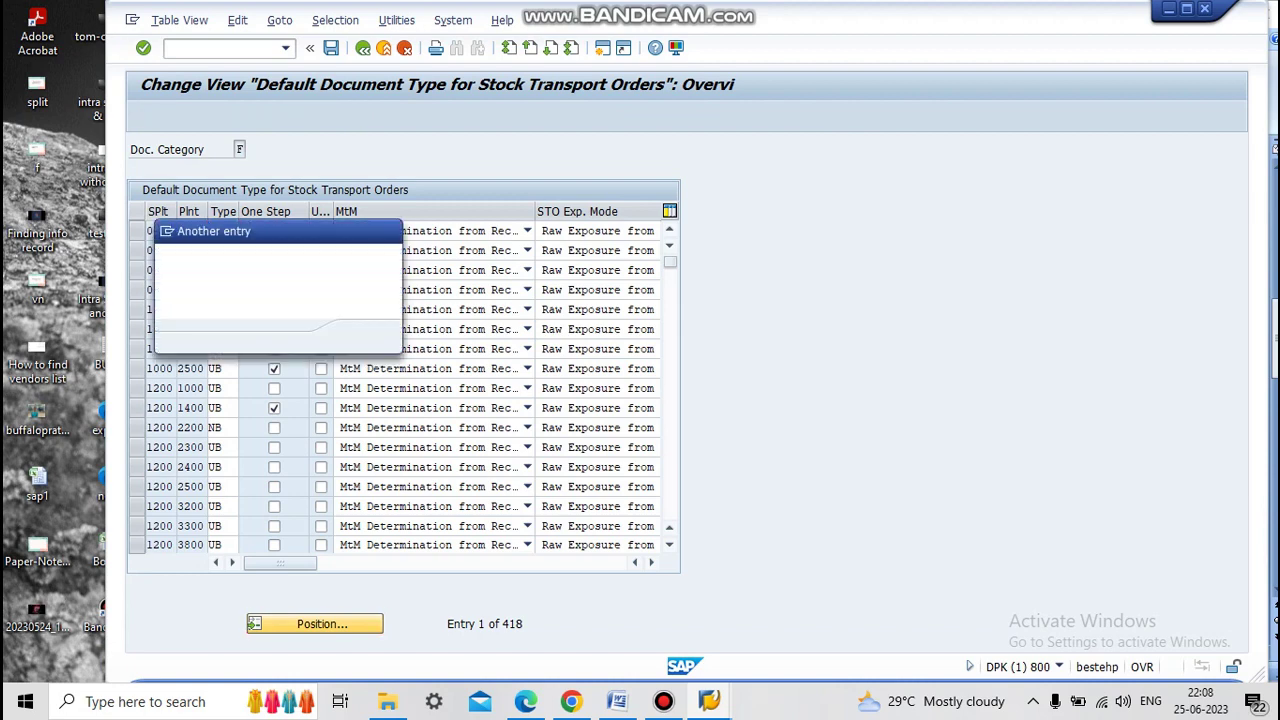
{"action": "type", "text": "sez1"}
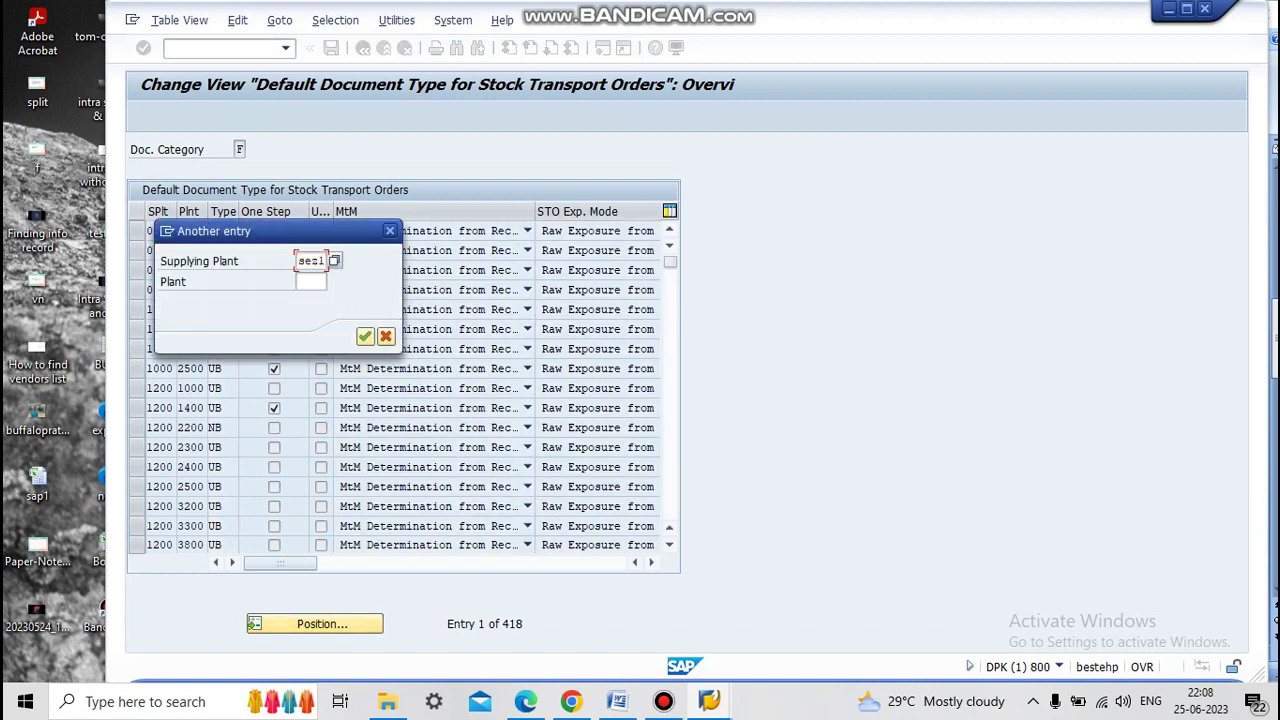
{"action": "key", "text": "Tab"}
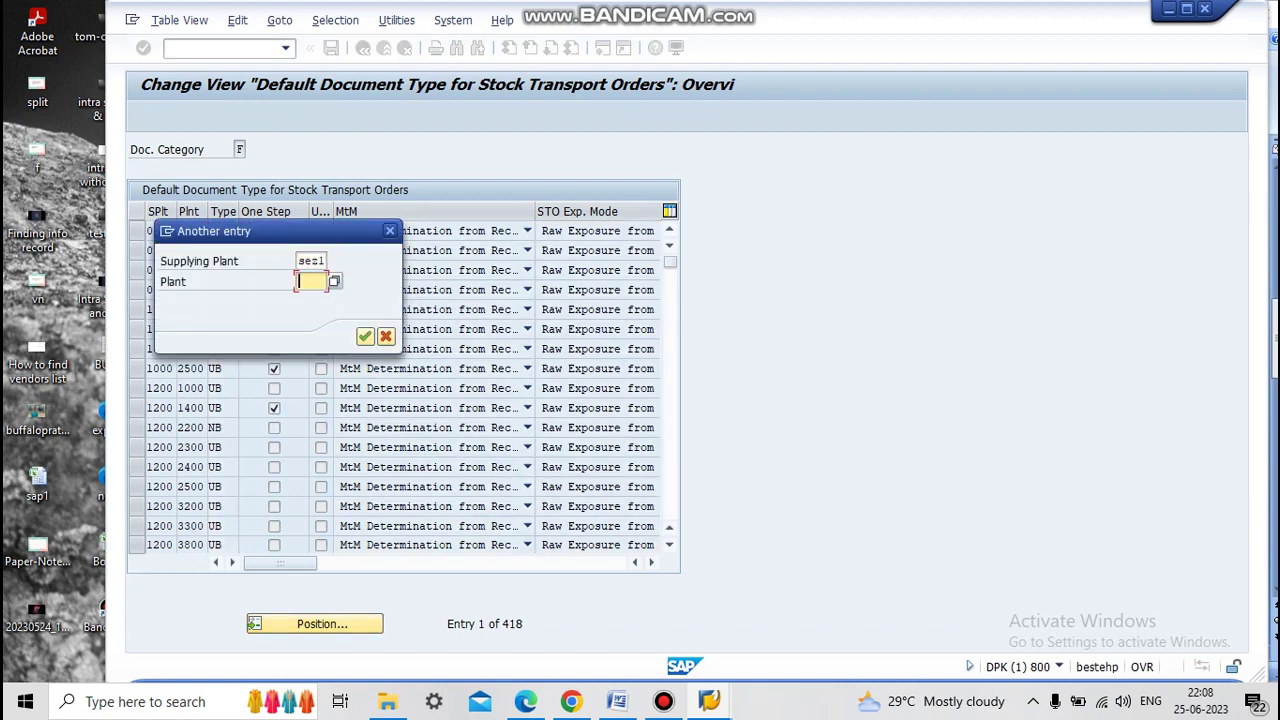
{"action": "type", "text": "mez1"}
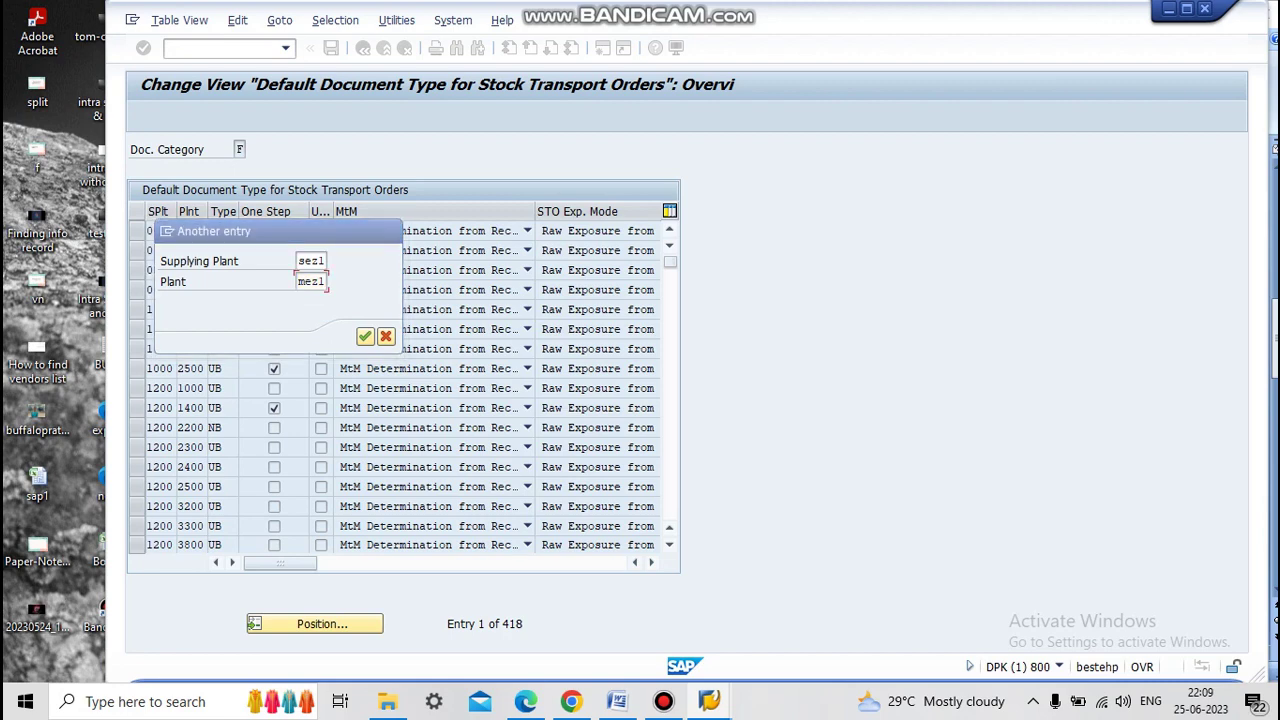
{"action": "key", "text": "Return"}
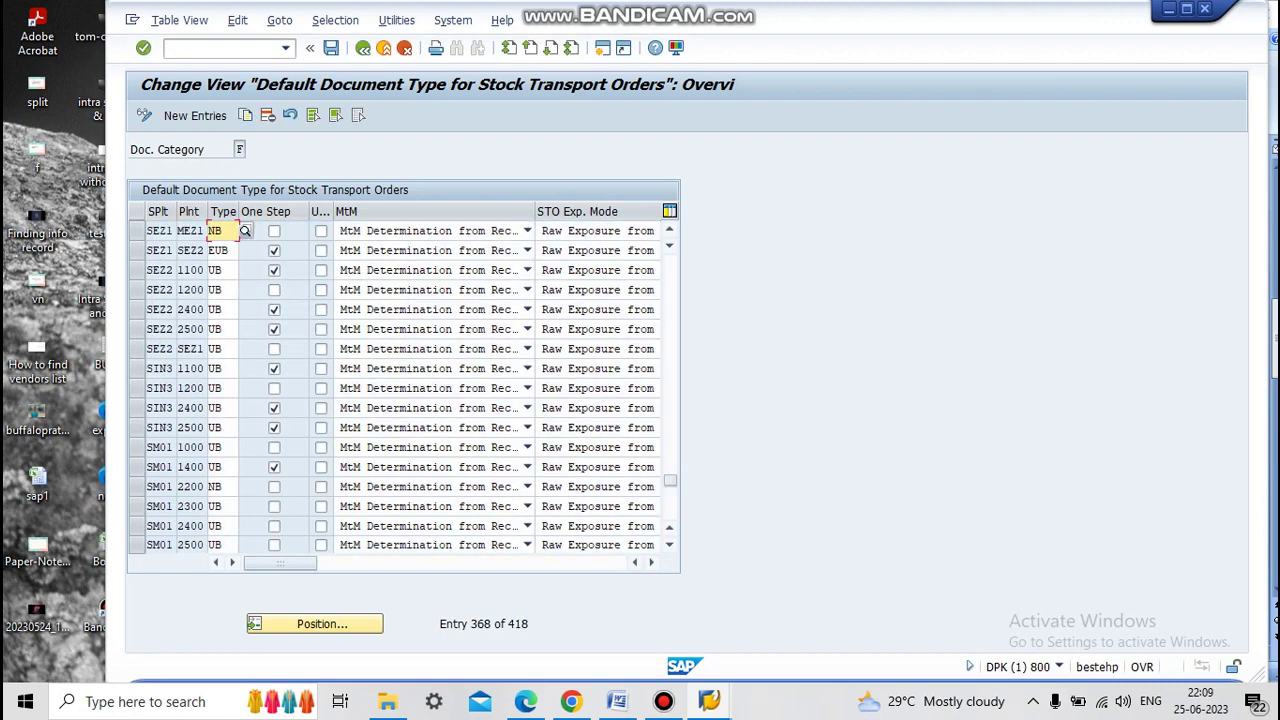
Toggle One Step on and back off for the SEZ1 to MEZ1 entry, save, and exit customizing to SAP Easy Access.
{"action": "left_click", "coordinate": [274, 231]}
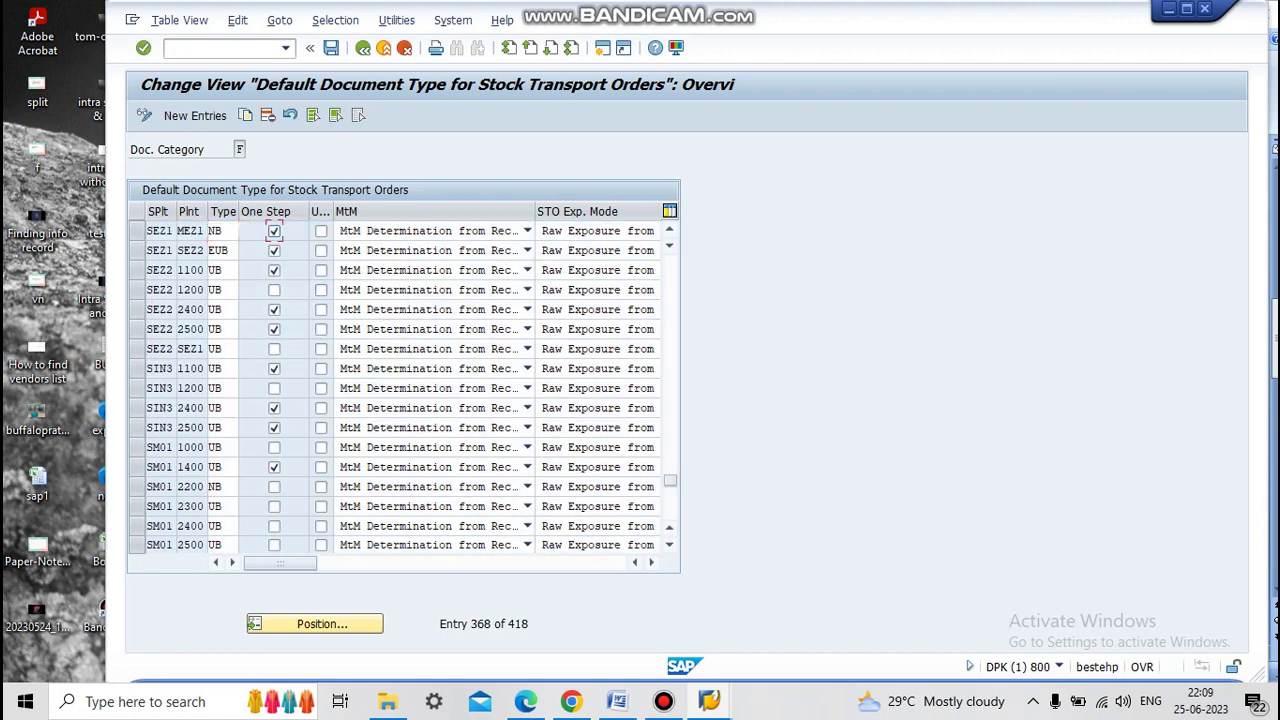
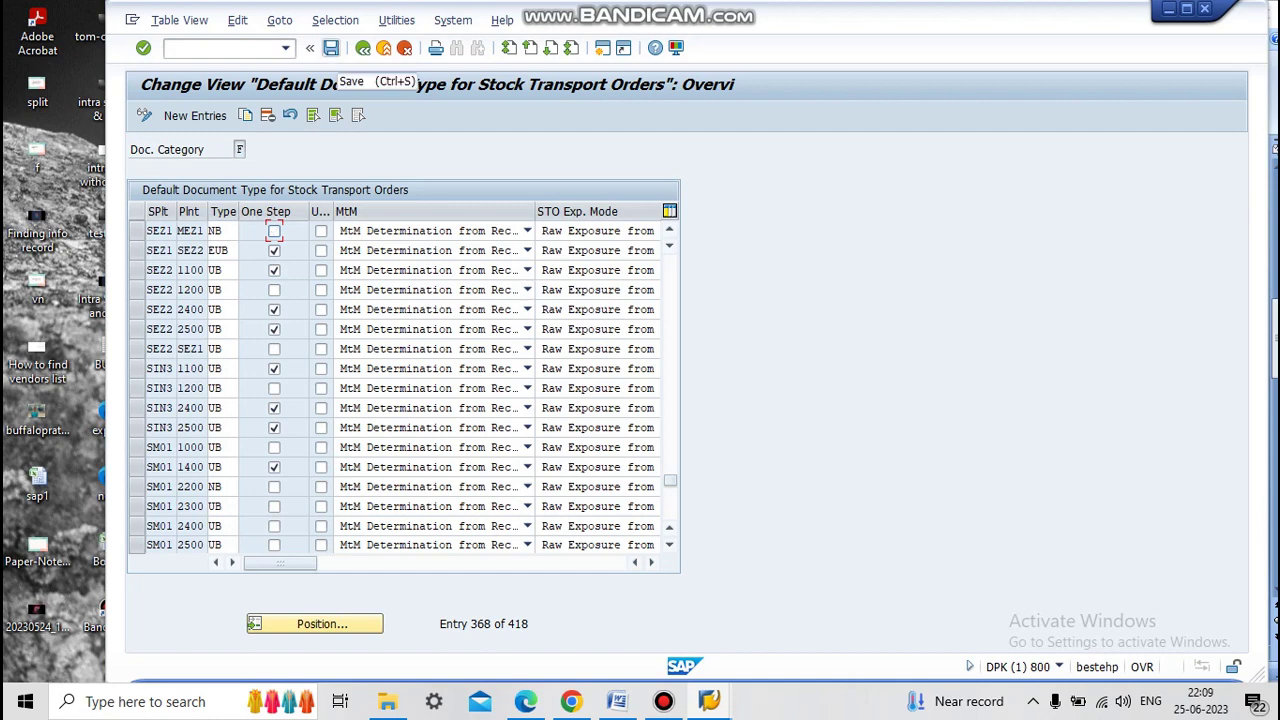
{"action": "left_click", "coordinate": [331, 48]}
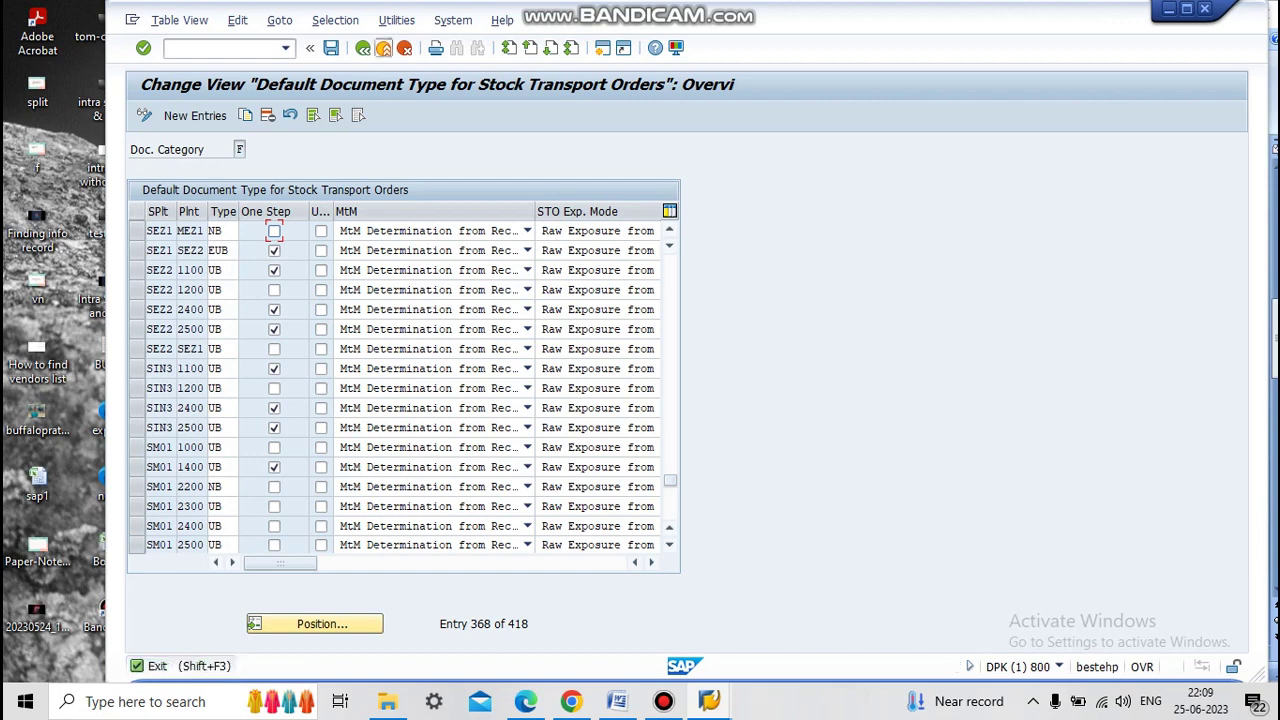
{"action": "left_click", "coordinate": [383, 48]}
{"action": "left_click", "coordinate": [383, 48]}
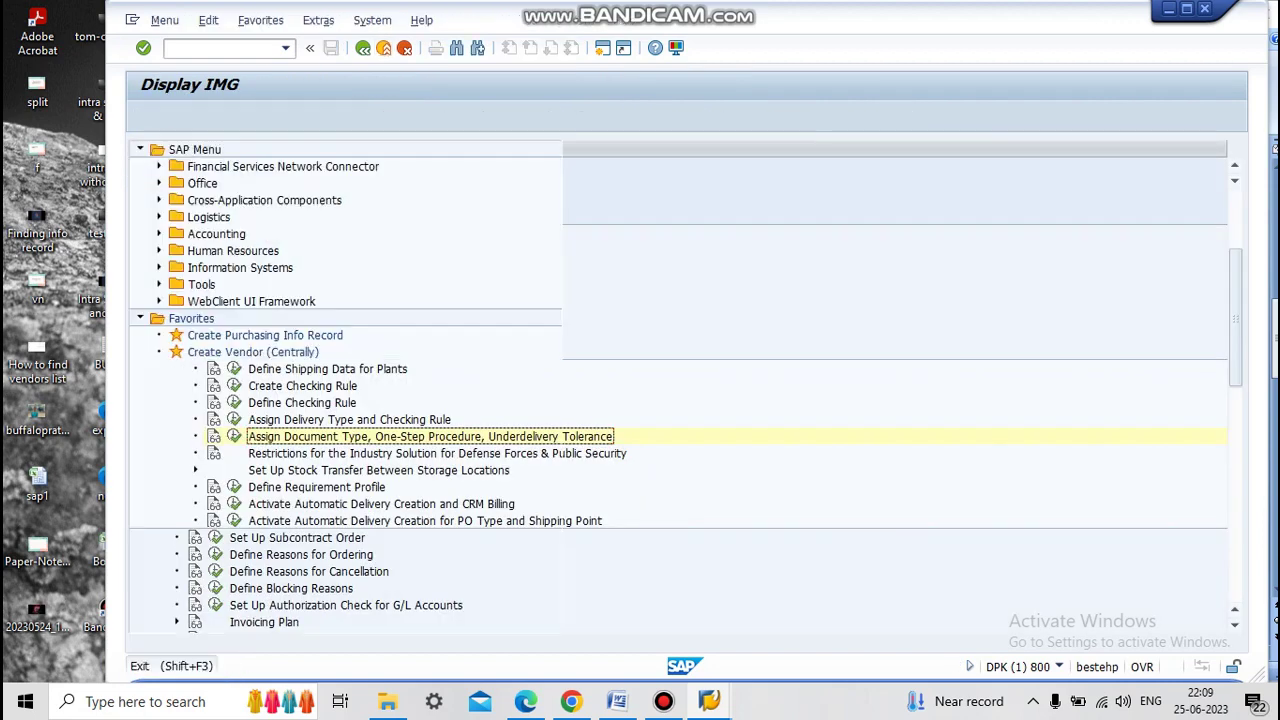
Run transaction ME21N and expand the header of the new NB Standard PO.
{"action": "type", "text": "me21n"}
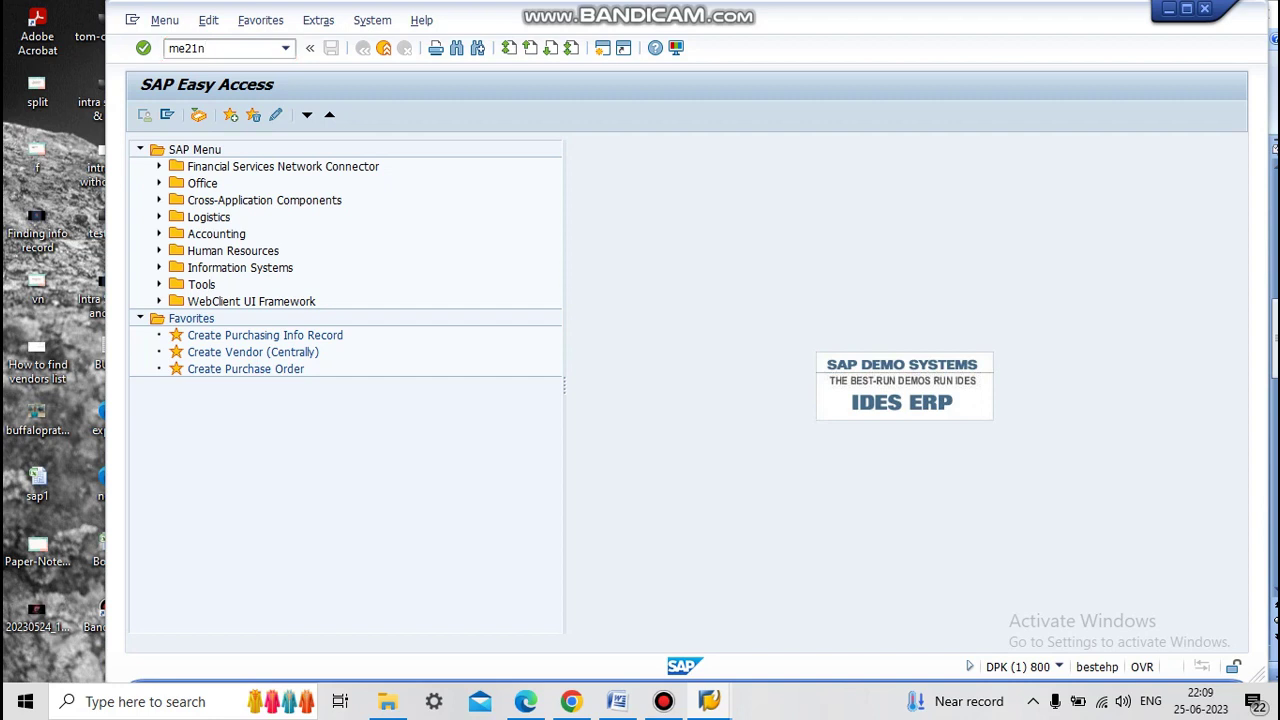
{"action": "key", "text": "Return"}
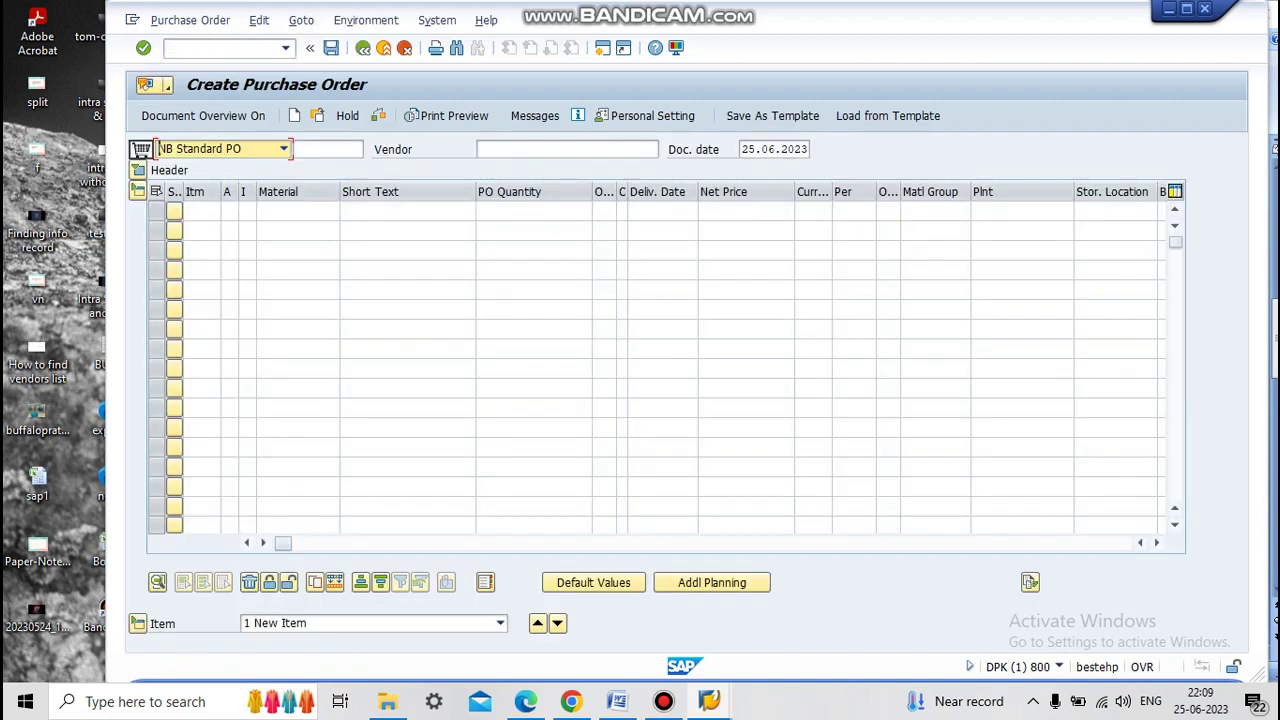
{"action": "left_click", "coordinate": [138, 170]}
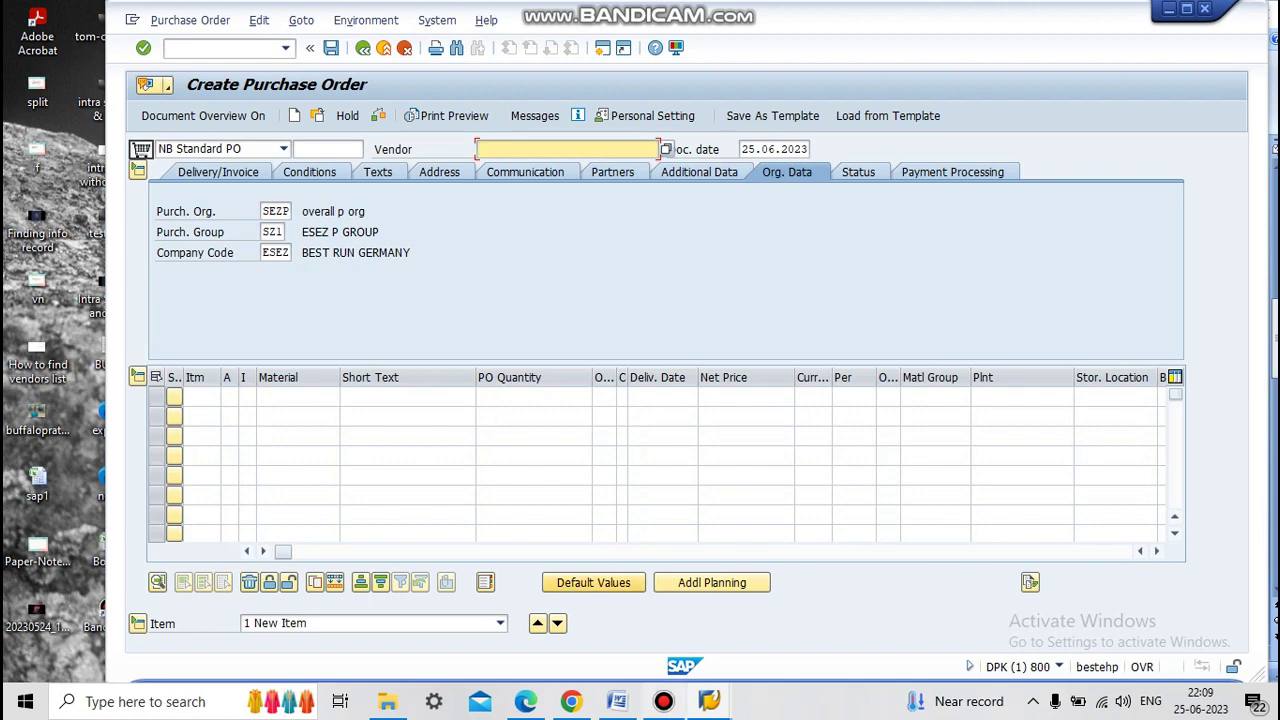
Look up the supplying vendor's number in the Word notes and enter it as the vendor of the purchase order.
{"action": "left_click", "coordinate": [617, 701]}
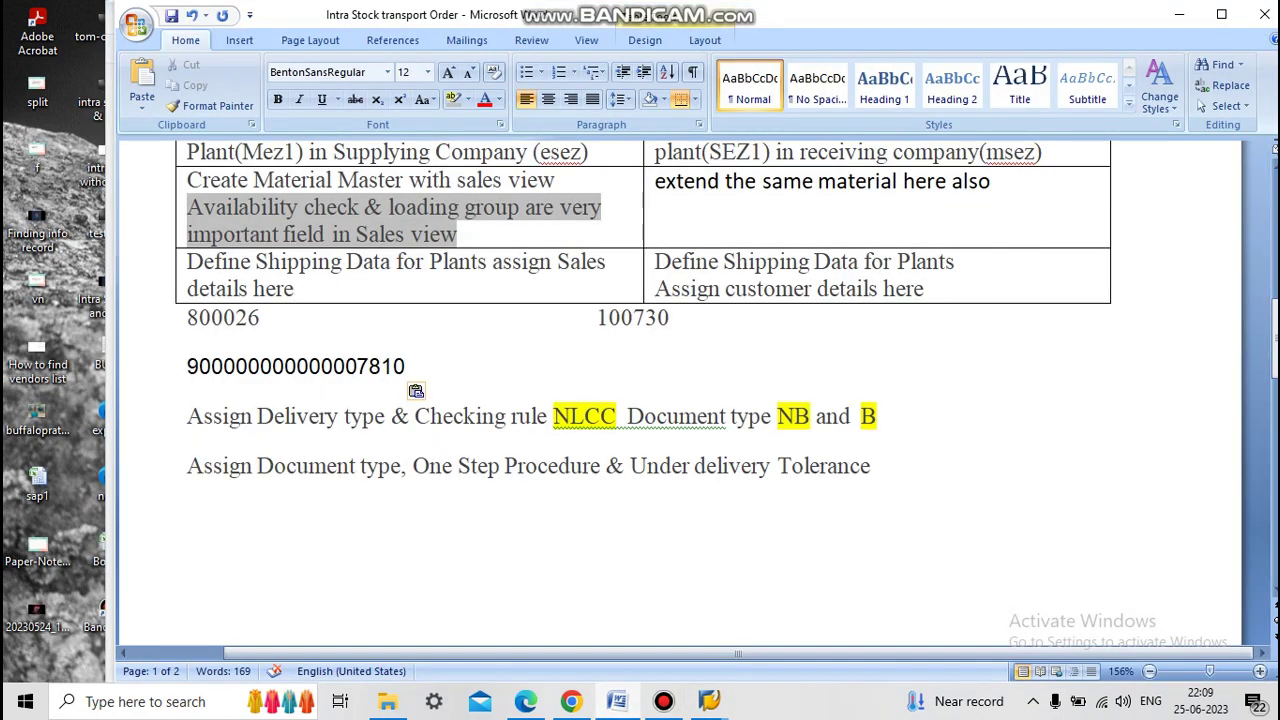
{"action": "mouse_move", "coordinate": [709, 701]}
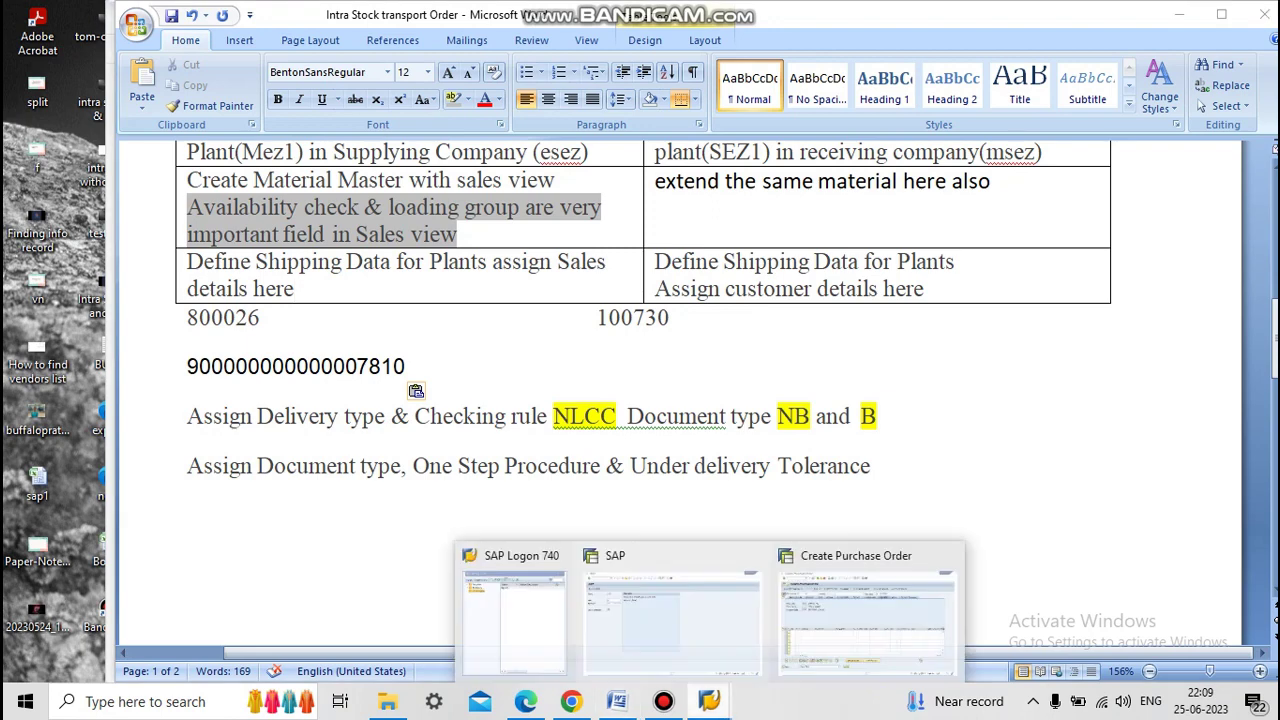
{"action": "left_click", "coordinate": [886, 598]}
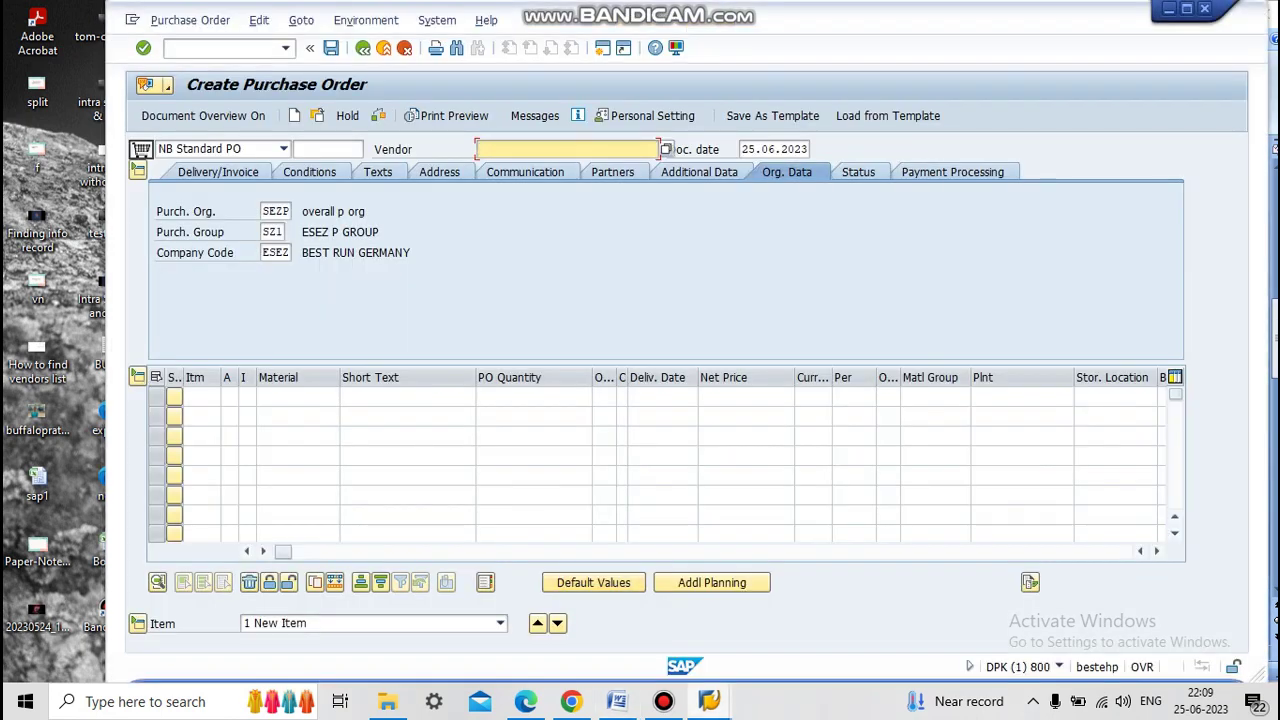
{"action": "type", "text": "100730"}
Try to change the purchasing organization in the header's organizational data to MEZP.
{"action": "left_click", "coordinate": [276, 211]}
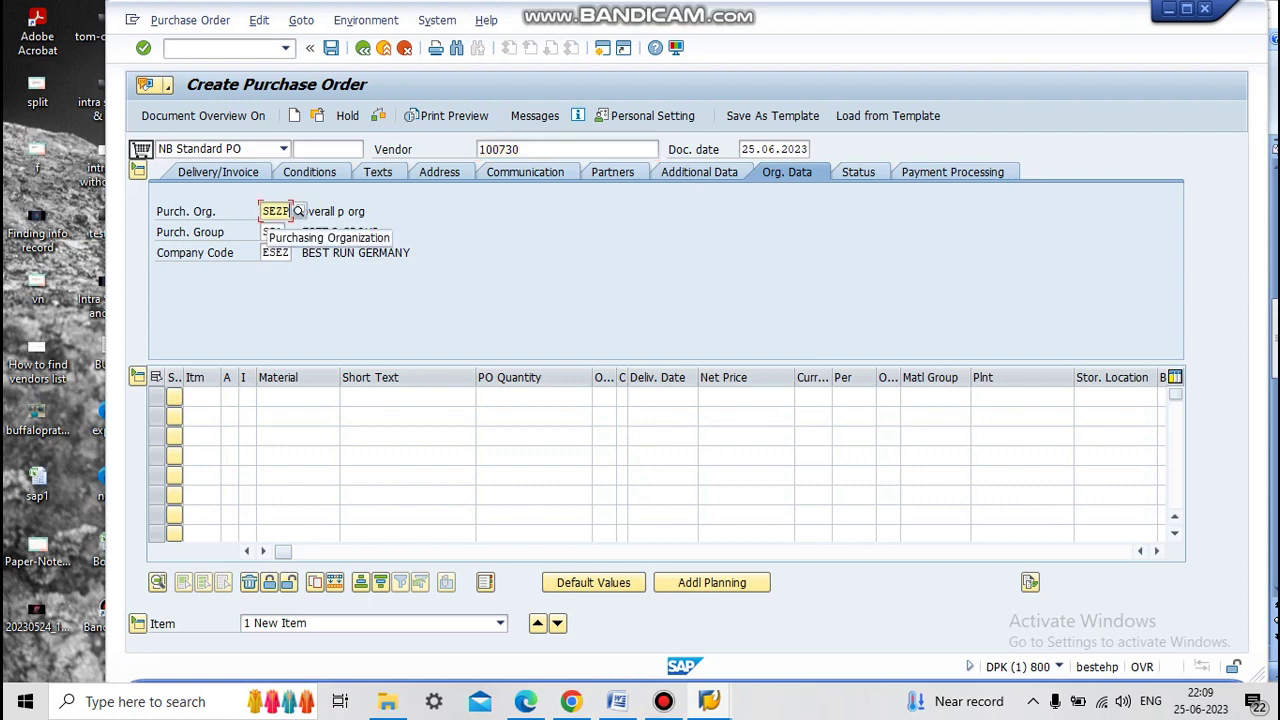
{"action": "key", "text": "BackSpace"}
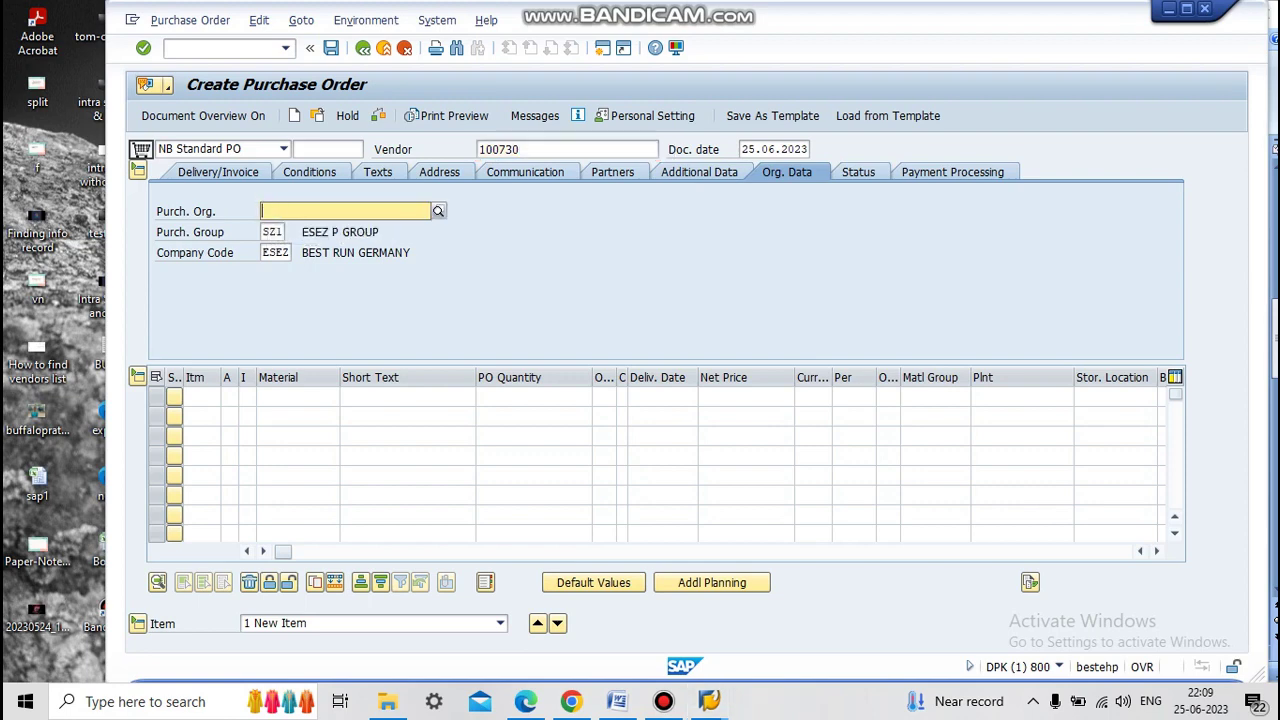
{"action": "type", "text": "mezp"}
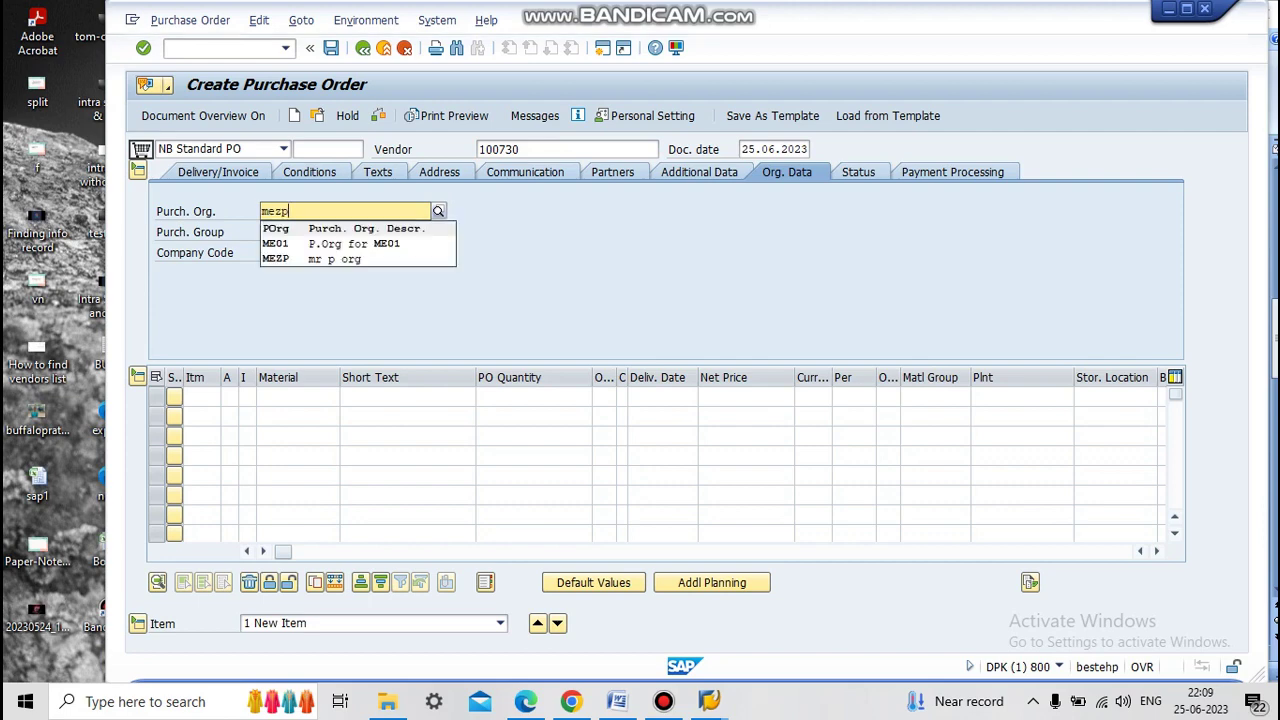
{"action": "key", "text": "Return"}
{"action": "key", "text": "Tab"}
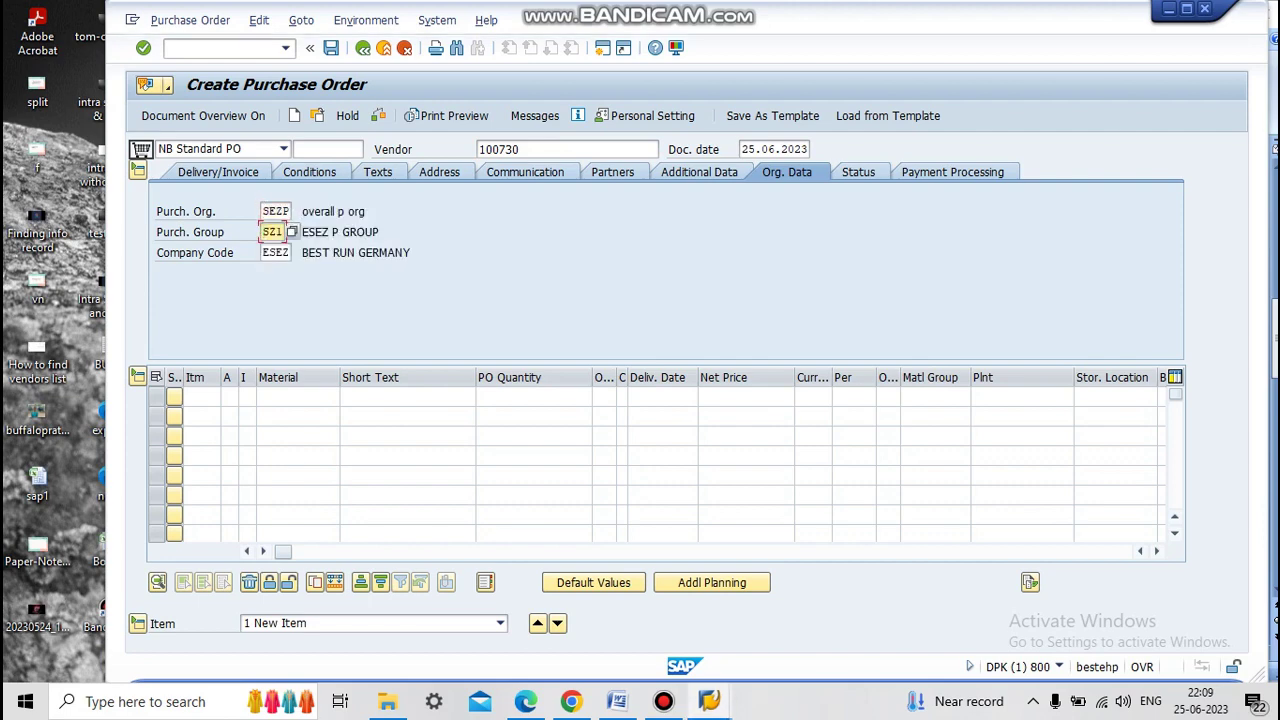
Replace the purchasing organization with the suggested entry MEZP, described as mr p org.
{"action": "left_click", "coordinate": [283, 211]}
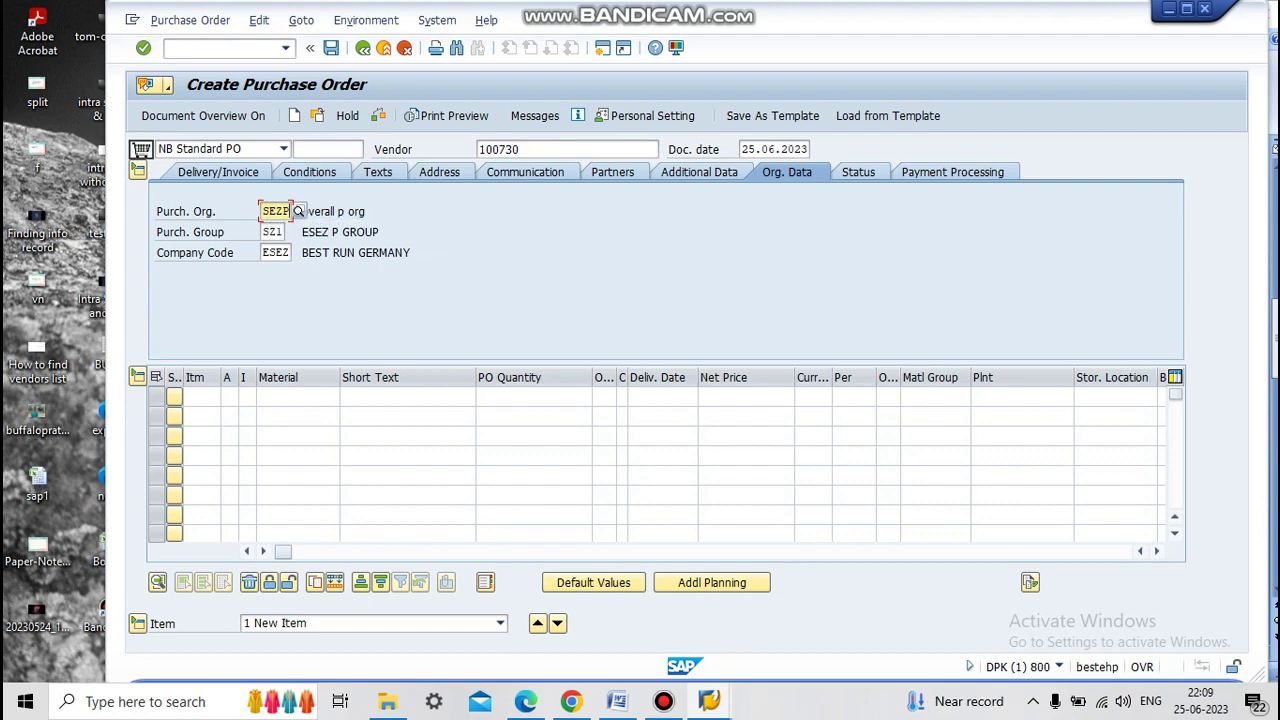
{"action": "key", "text": "BackSpace"}
{"action": "key", "text": "Delete"}
{"action": "key", "text": "BackSpace"}
{"action": "key", "text": "BackSpace"}
{"action": "type", "text": "mez"}
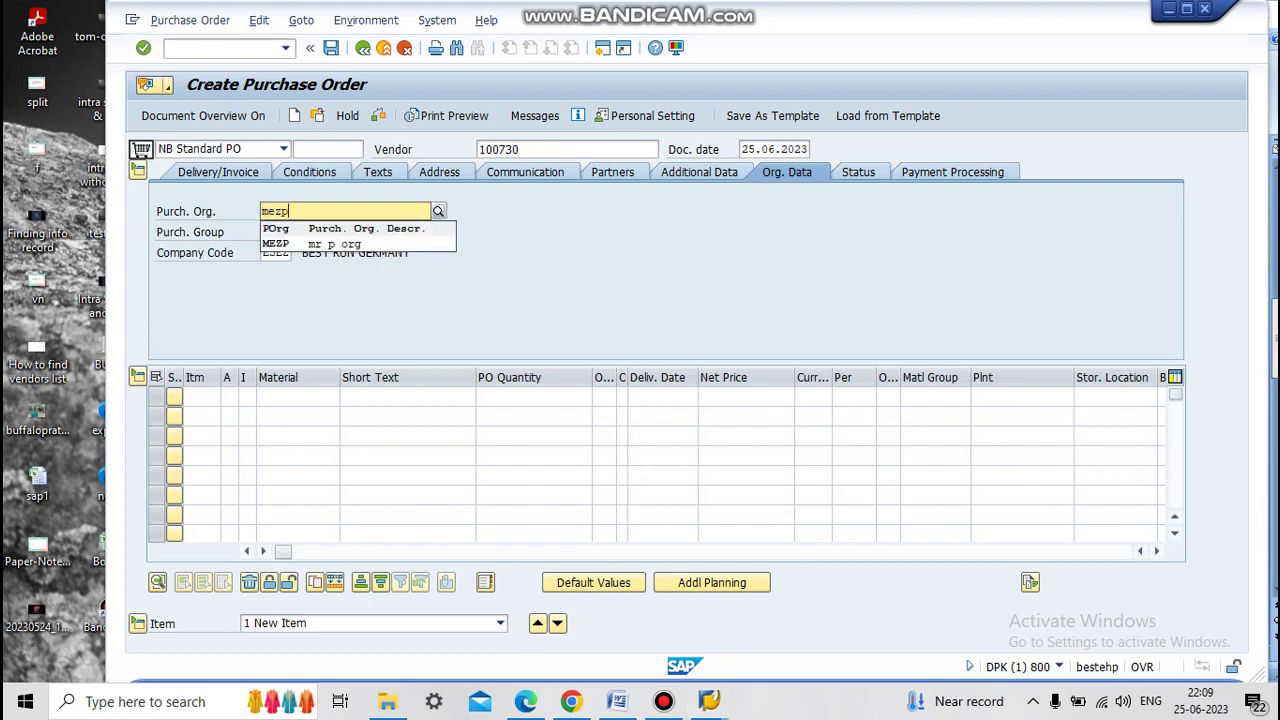
{"action": "type", "text": "p"}
{"action": "key", "text": "Down"}
{"action": "key", "text": "Return"}
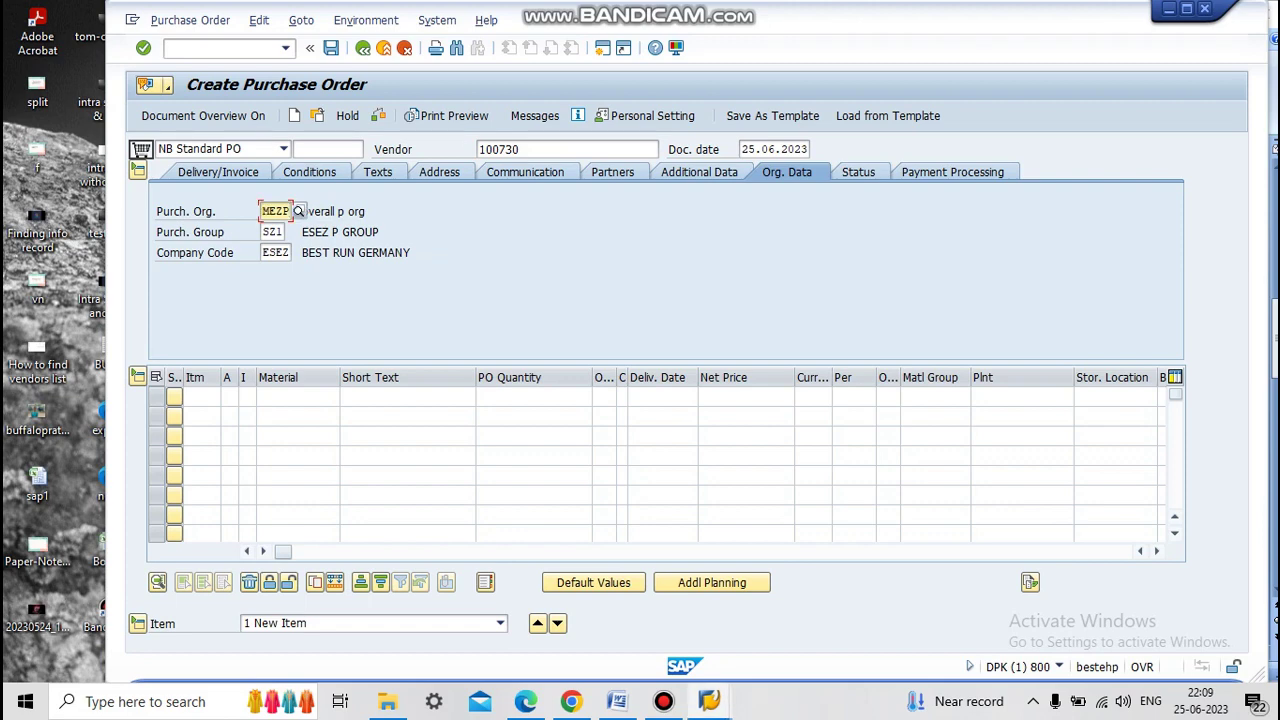
Change the company code in the purchase order header to MSEZ.
{"action": "left_click", "coordinate": [287, 252]}
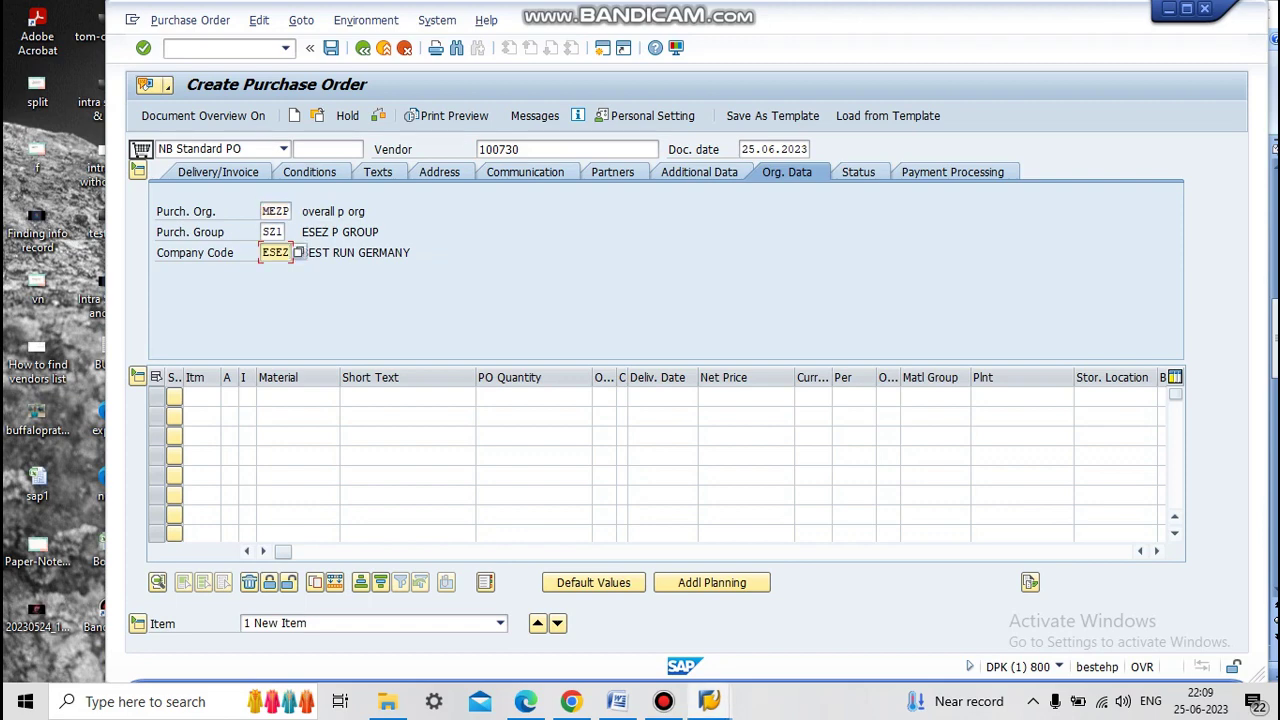
{"action": "key", "text": "Insert"}
{"action": "key", "text": "BackSpace"}
{"action": "key", "text": "BackSpace"}
{"action": "key", "text": "BackSpace"}
{"action": "key", "text": "BackSpace"}
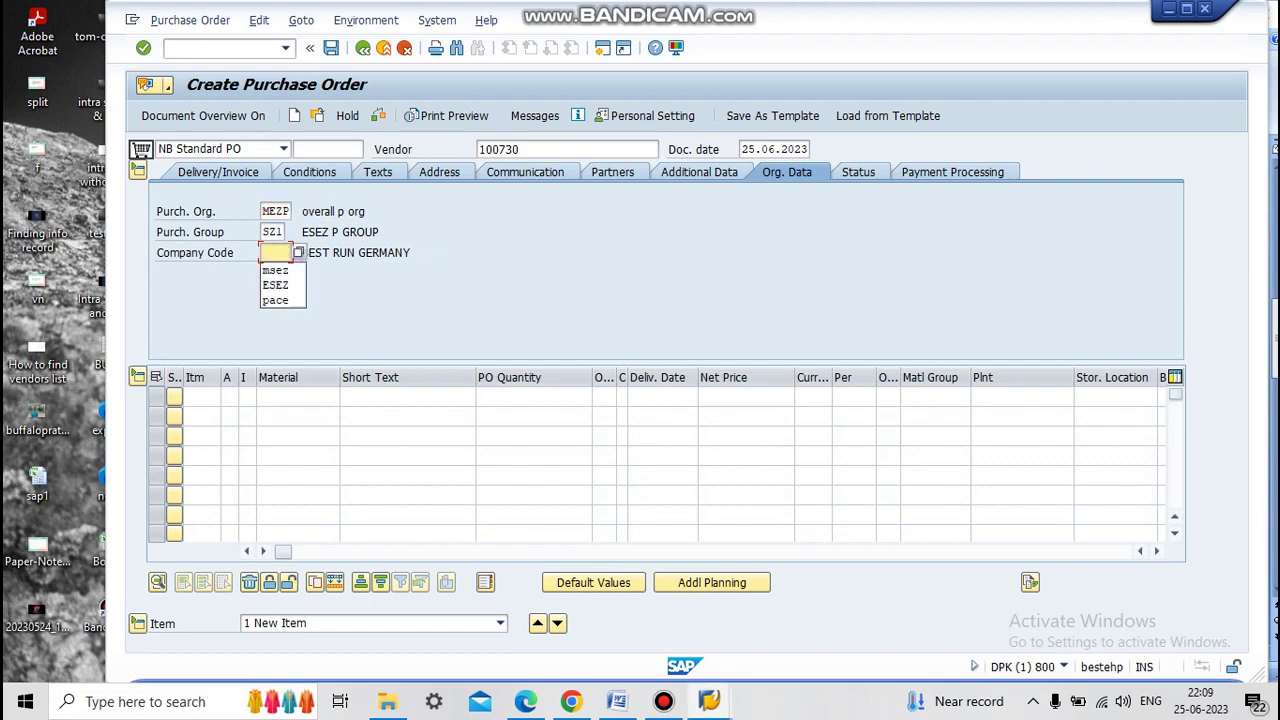
{"action": "type", "text": "msez"}
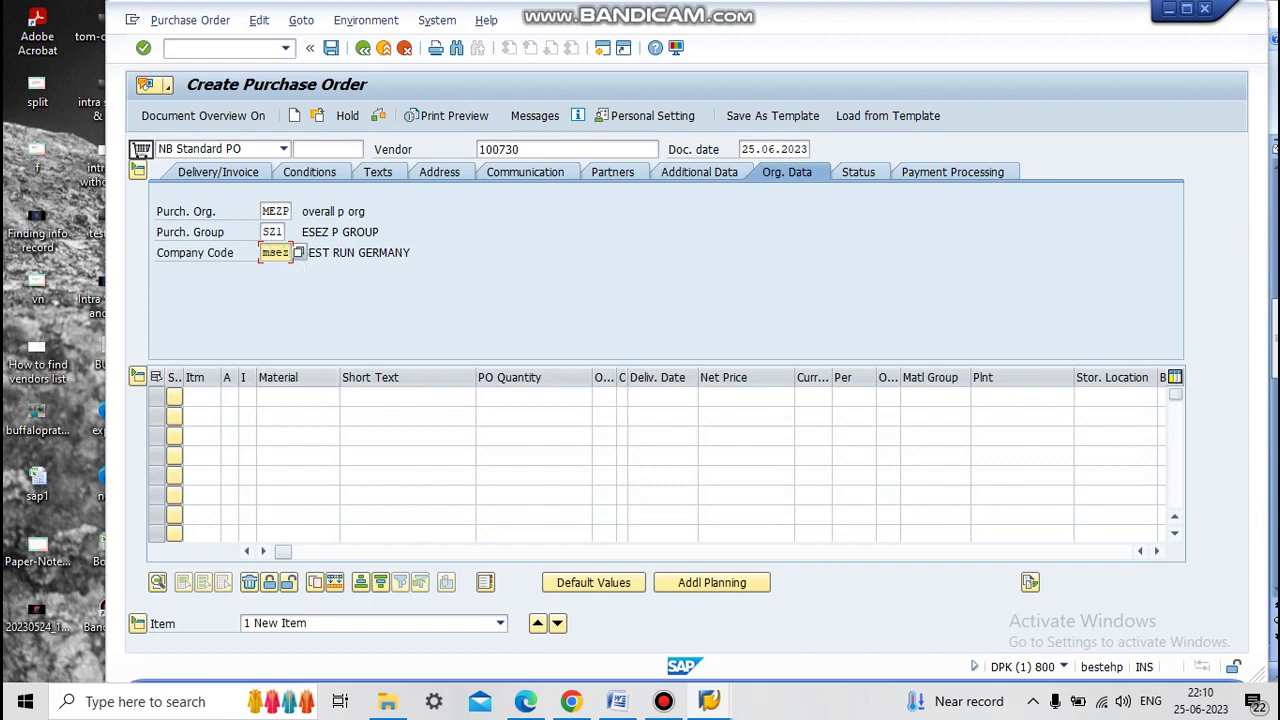
{"action": "left_click", "coordinate": [296, 396]}
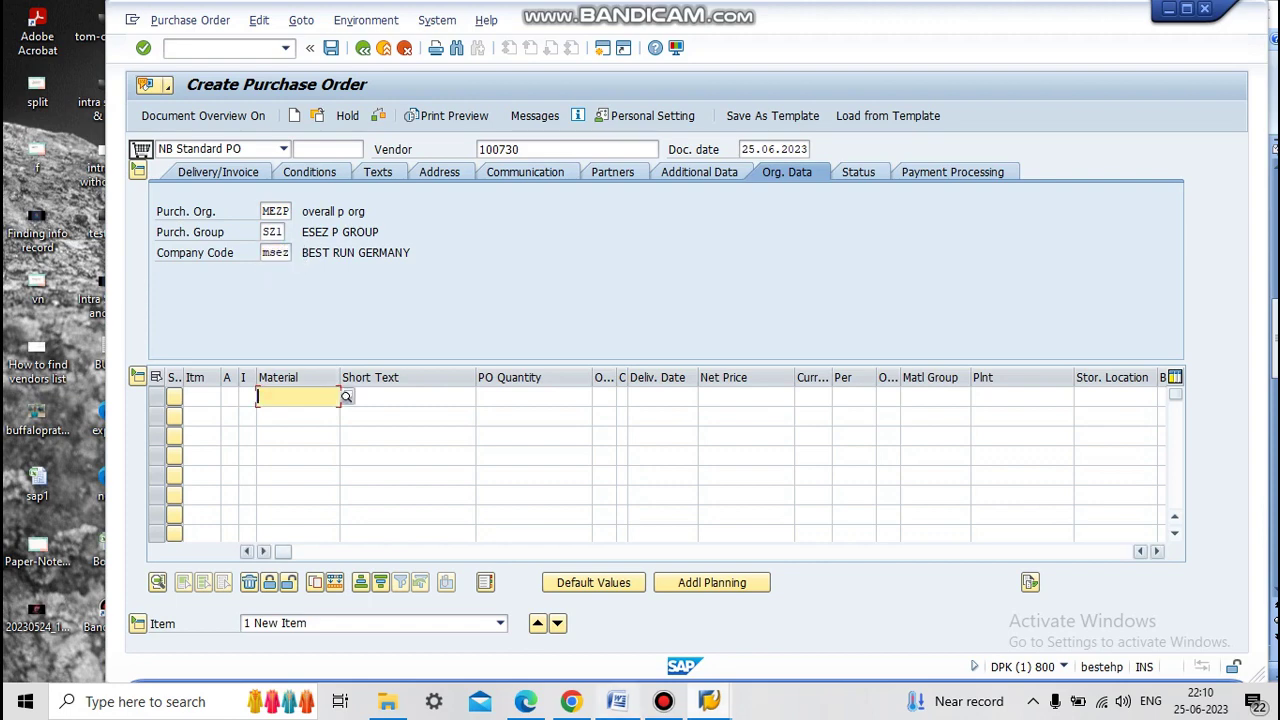
{"action": "left_click", "coordinate": [617, 701]}
{"action": "left_click_drag", "start_coordinate": [406, 366], "coordinate": [187, 366]}
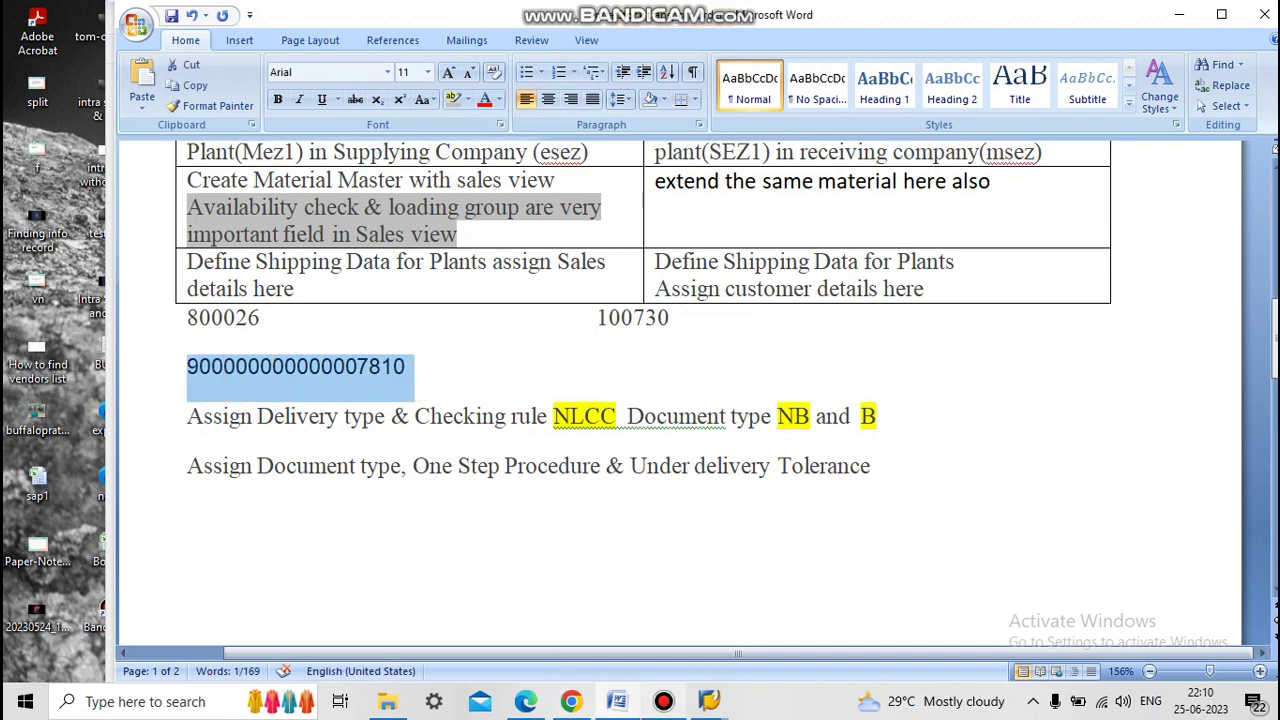
{"action": "left_click", "coordinate": [709, 701]}
{"action": "left_click", "coordinate": [868, 608]}
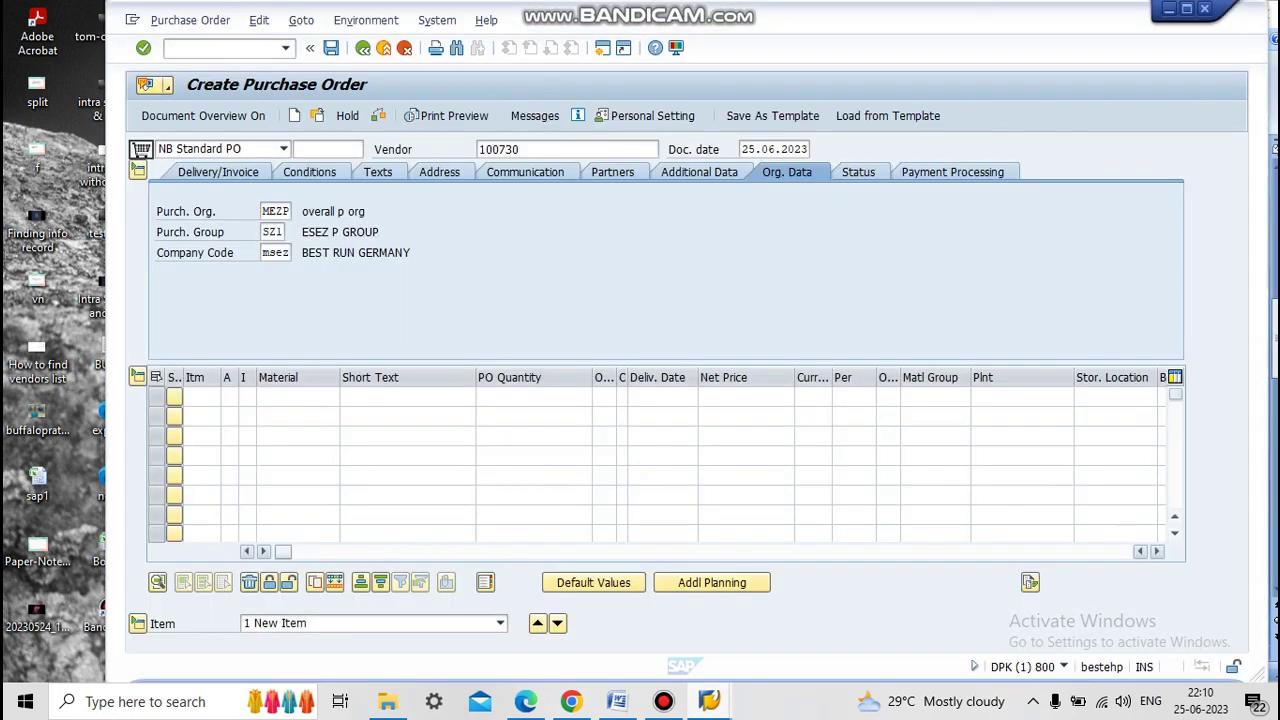
{"action": "left_click", "coordinate": [298, 396]}
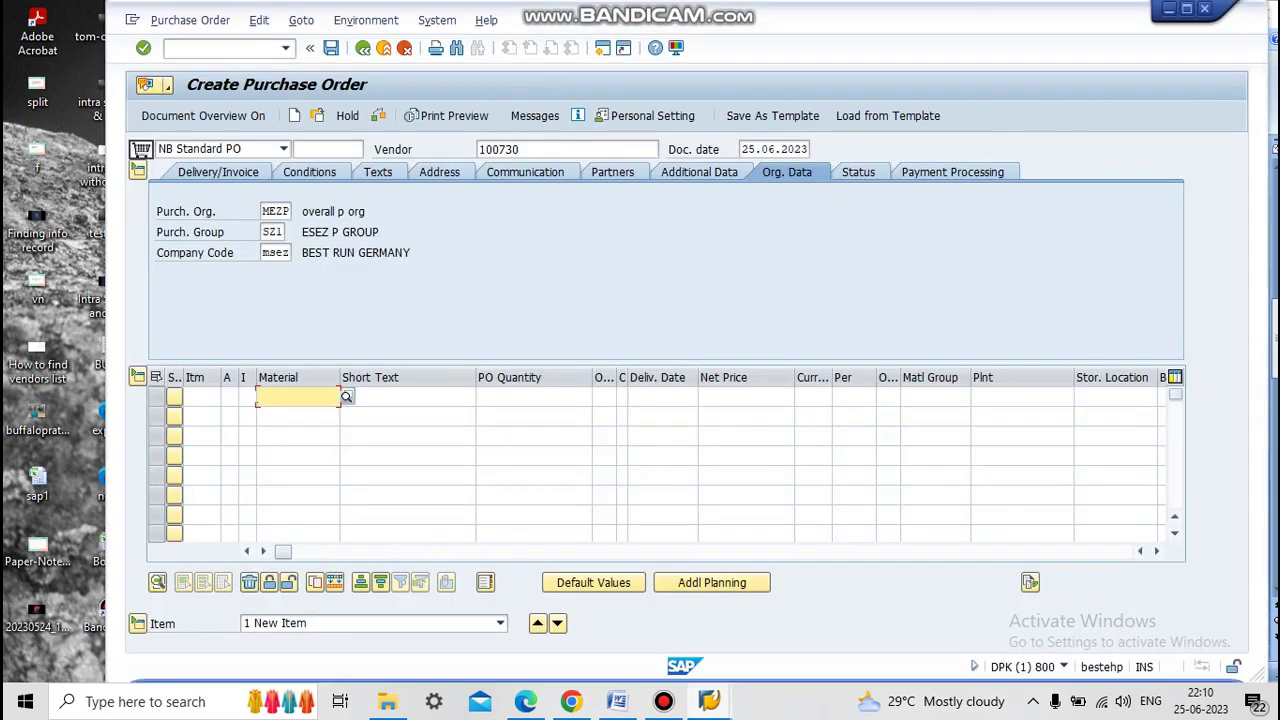
{"action": "key", "text": "ctrl+v"}
Set the first item's PO quantity to 10000 and its net price to 6565.
{"action": "left_click", "coordinate": [533, 396]}
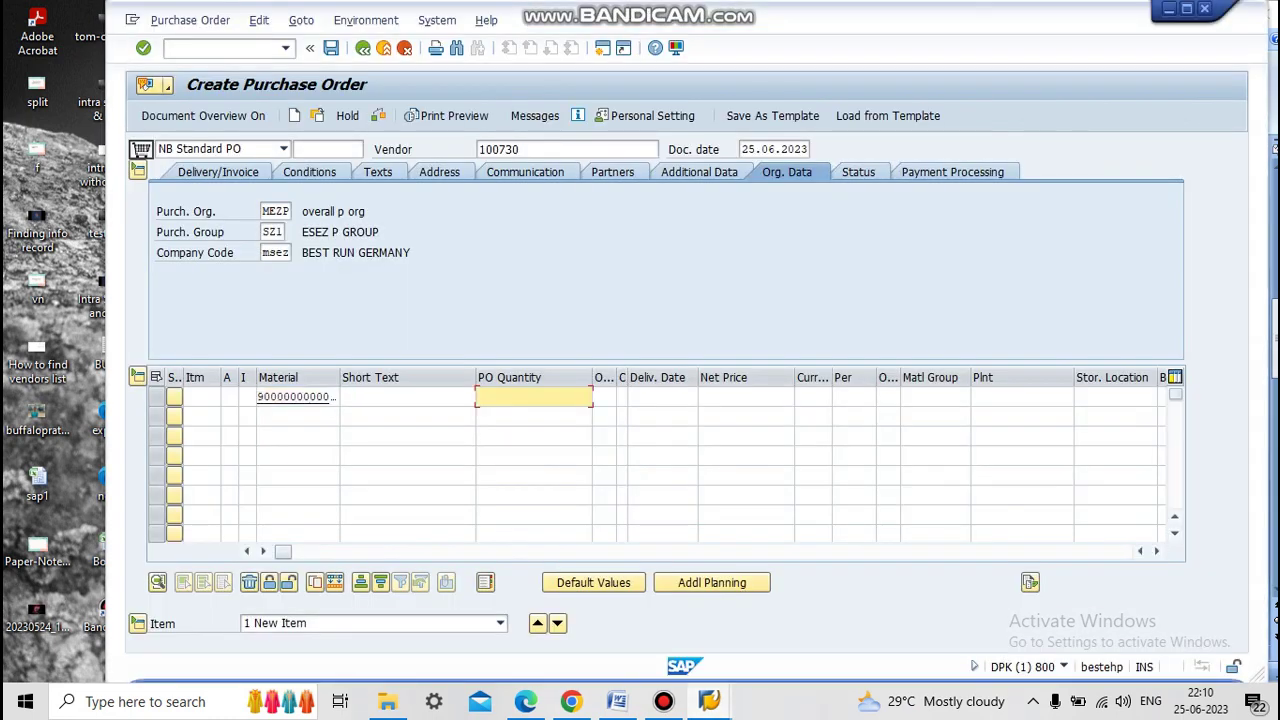
{"action": "type", "text": "10000"}
{"action": "left_click", "coordinate": [745, 396]}
{"action": "type", "text": "6565"}
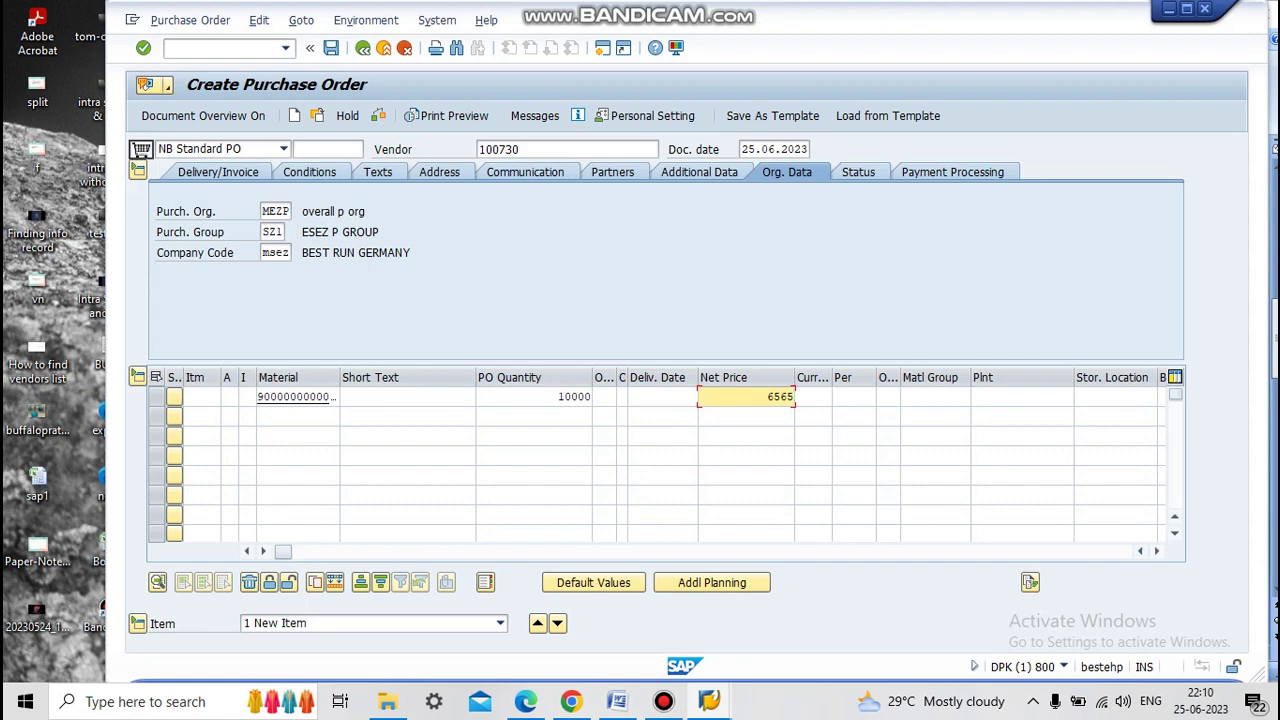
Assign plant MEZ1 and storage location S1 to the item, and set its currency to INR.
{"action": "left_click", "coordinate": [1021, 396]}
{"action": "type", "text": "mez1"}
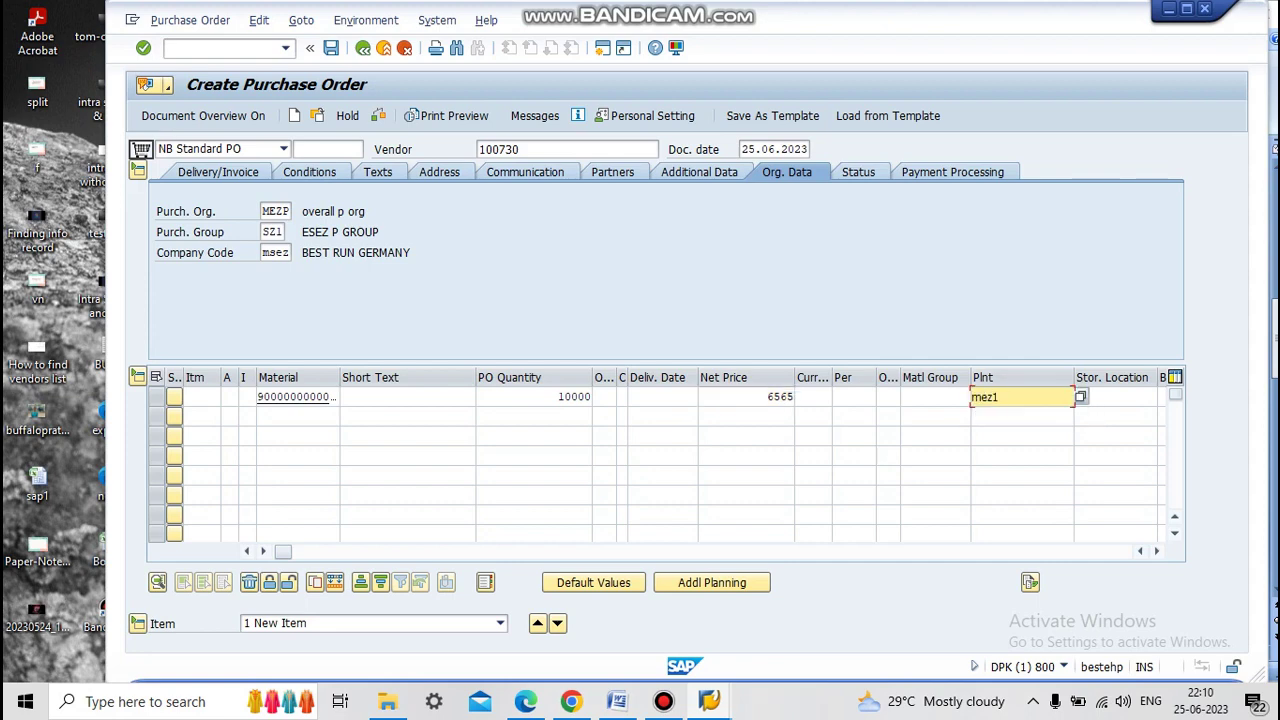
{"action": "left_click", "coordinate": [1114, 396]}
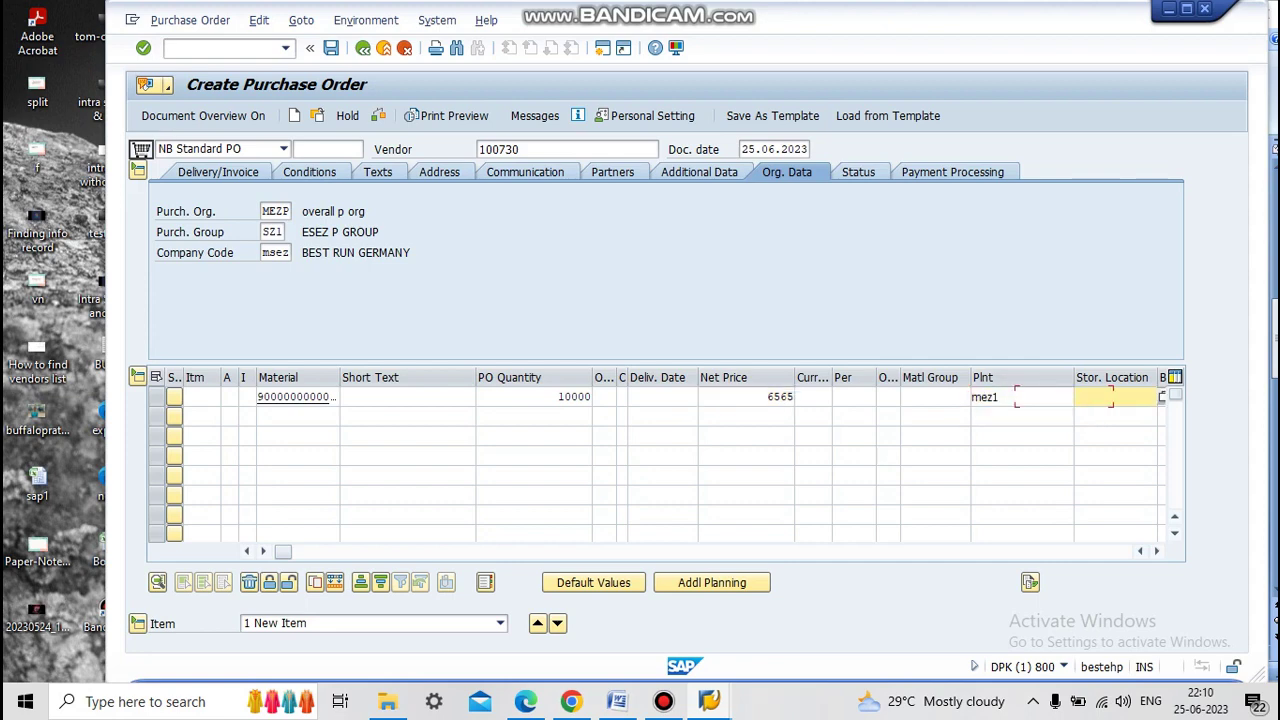
{"action": "type", "text": "s1"}
{"action": "key", "text": "Return"}
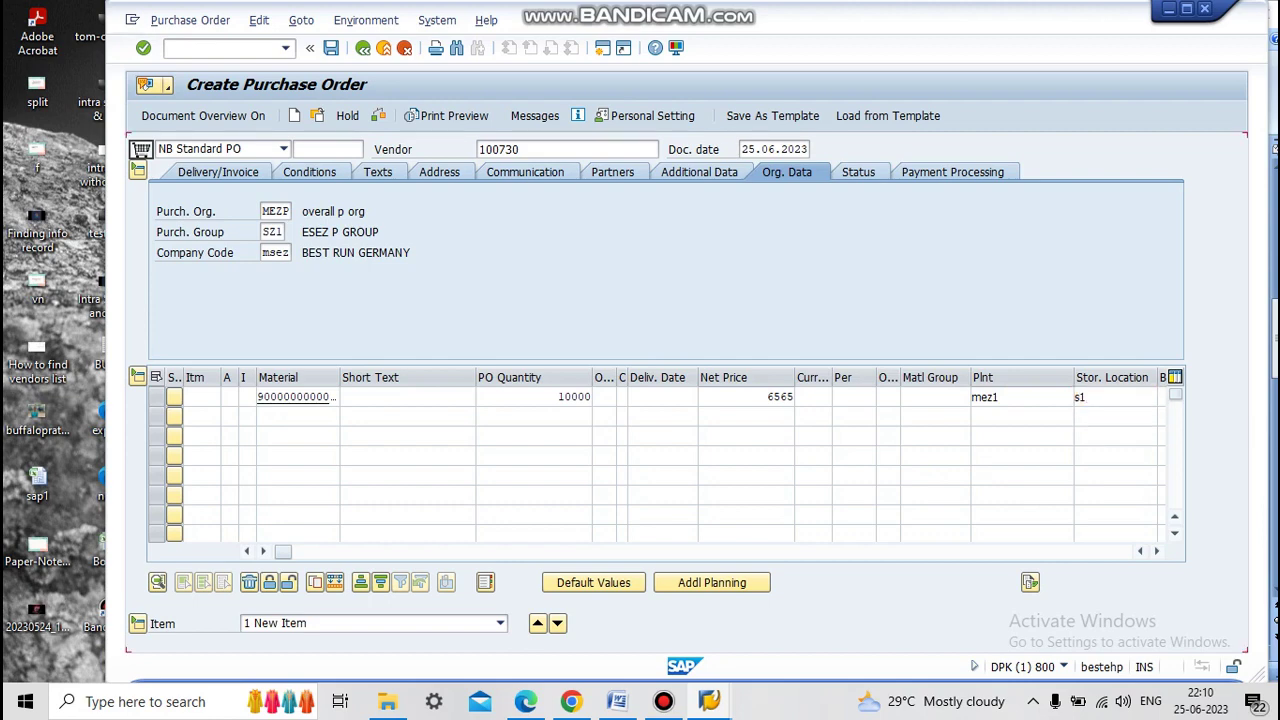
{"action": "type", "text": "inr"}
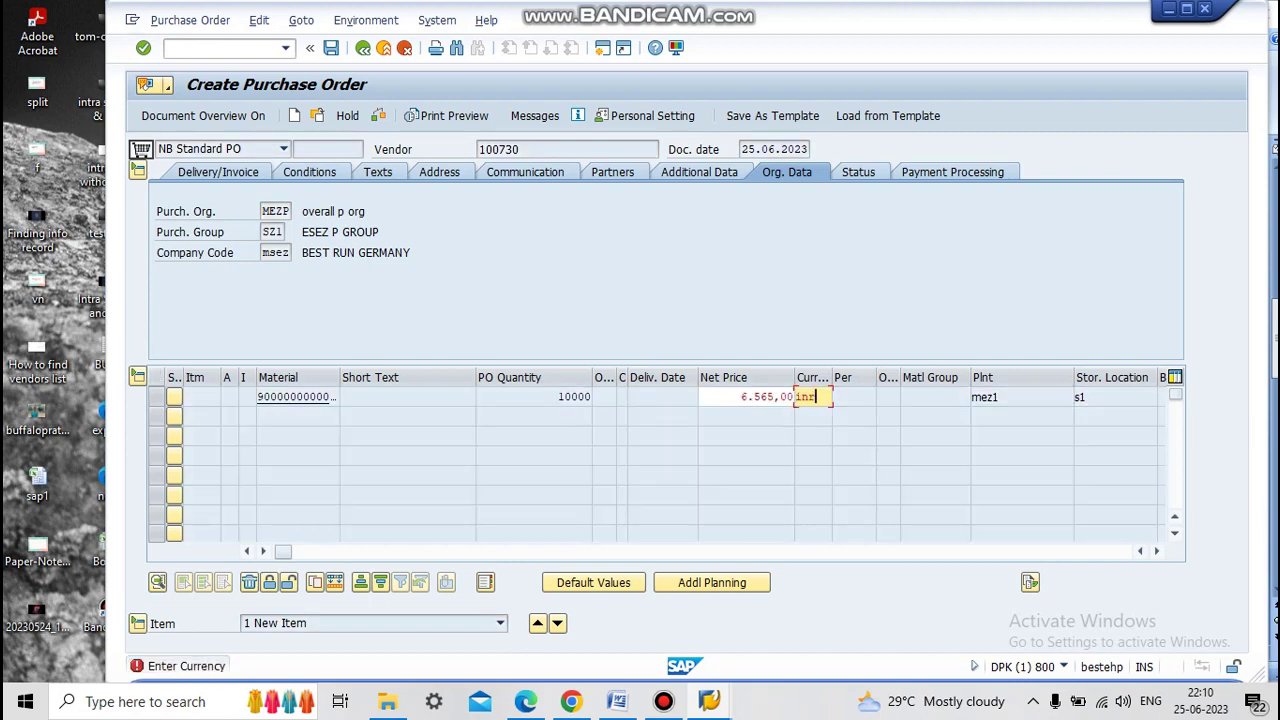
{"action": "key", "text": "Return"}
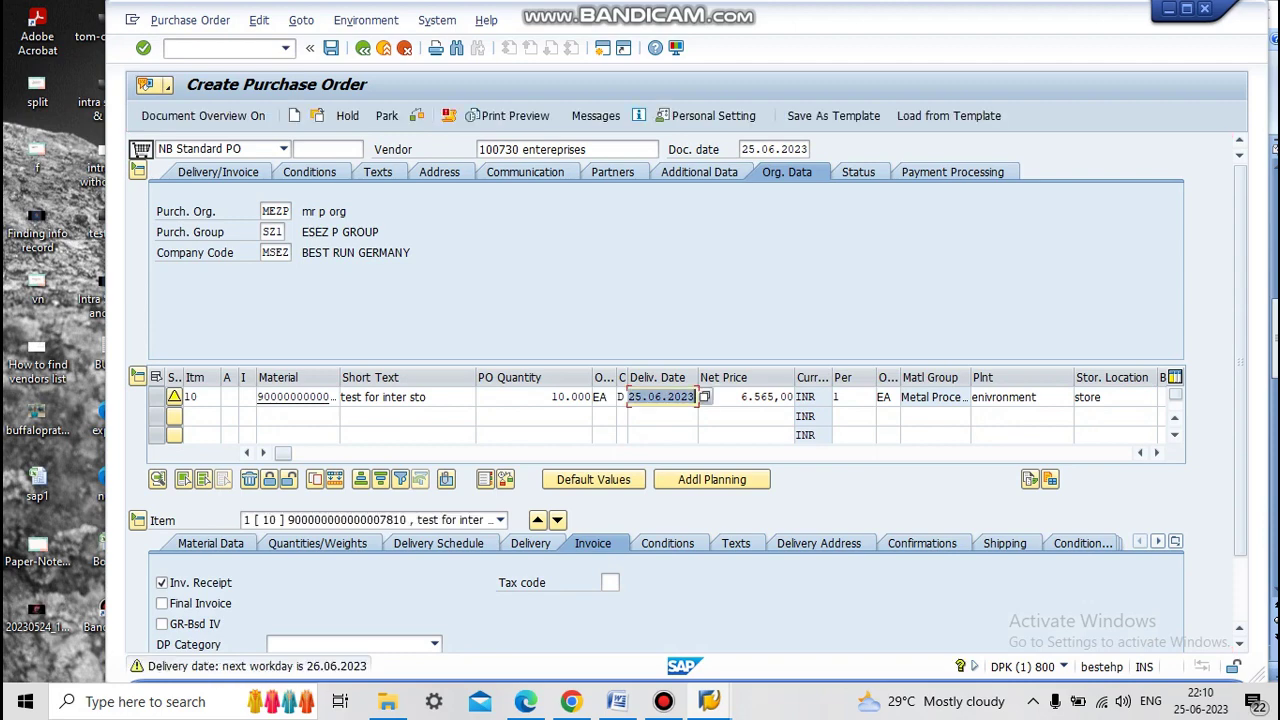
Set the item's delivery date to 26.06.2023 using the calendar.
{"action": "key", "text": "Return"}
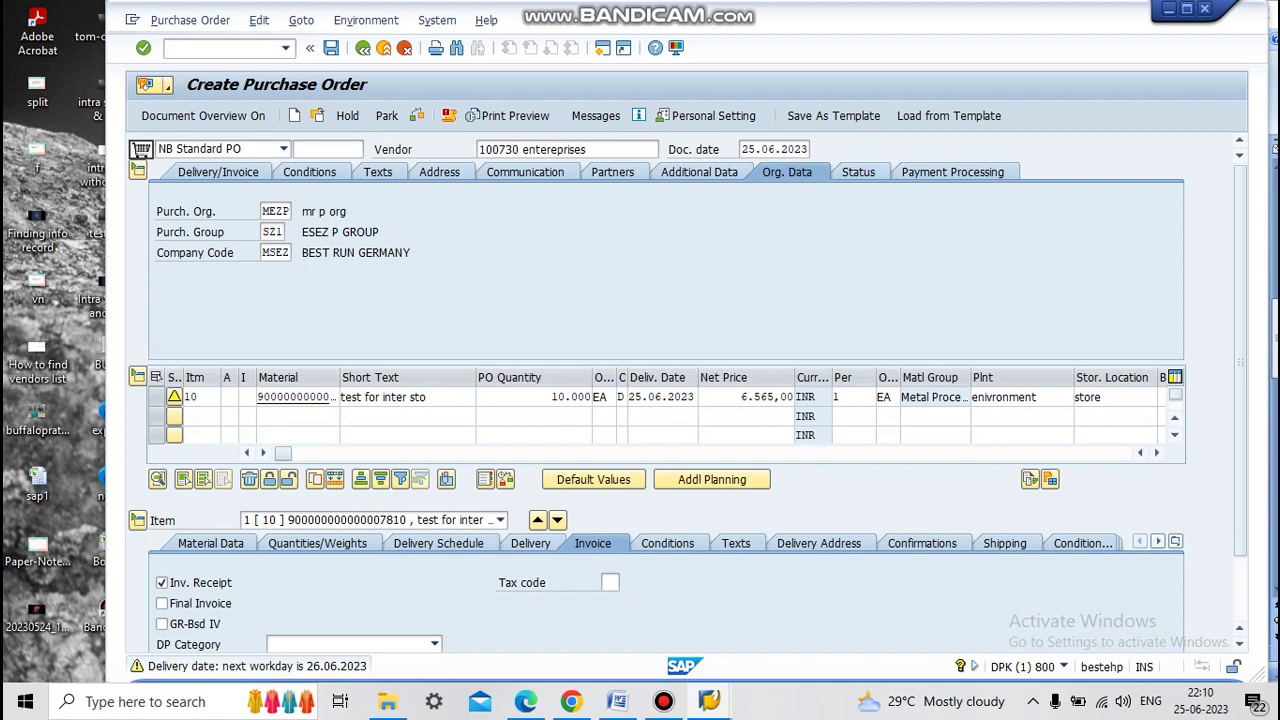
{"action": "key", "text": "F4"}
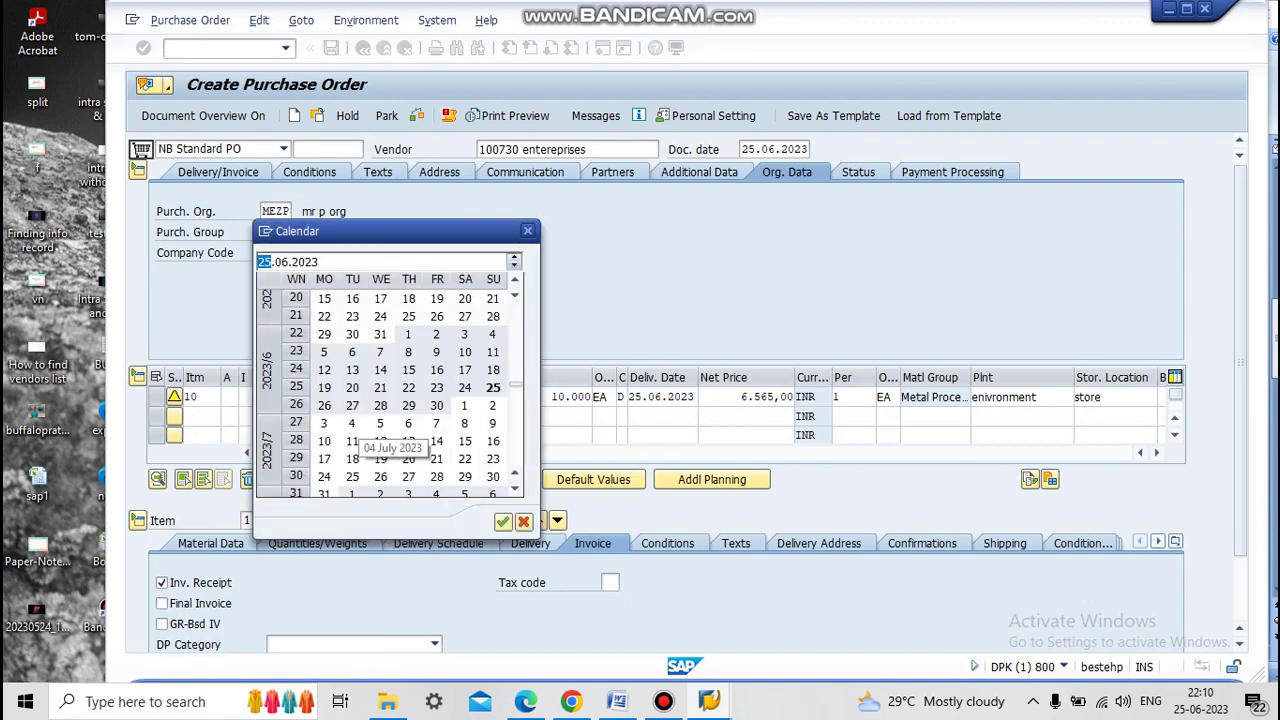
{"action": "double_click", "coordinate": [324, 405]}
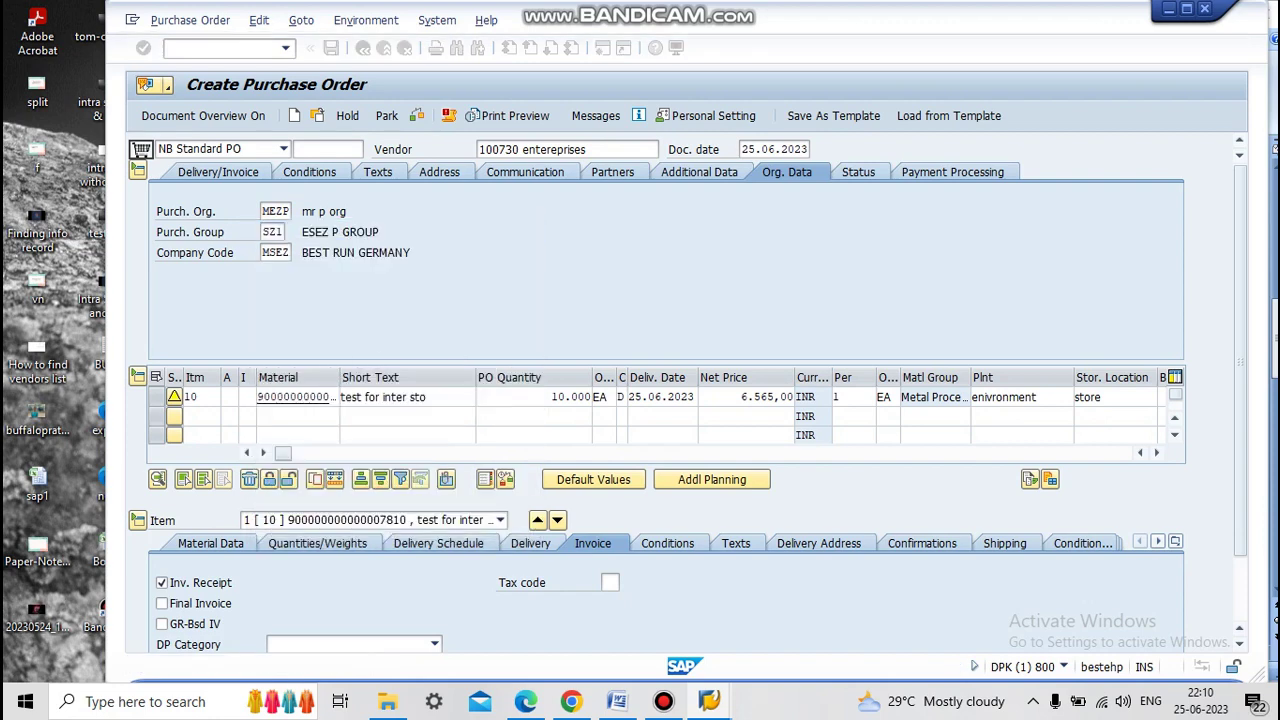
{"action": "left_click", "coordinate": [663, 701]}
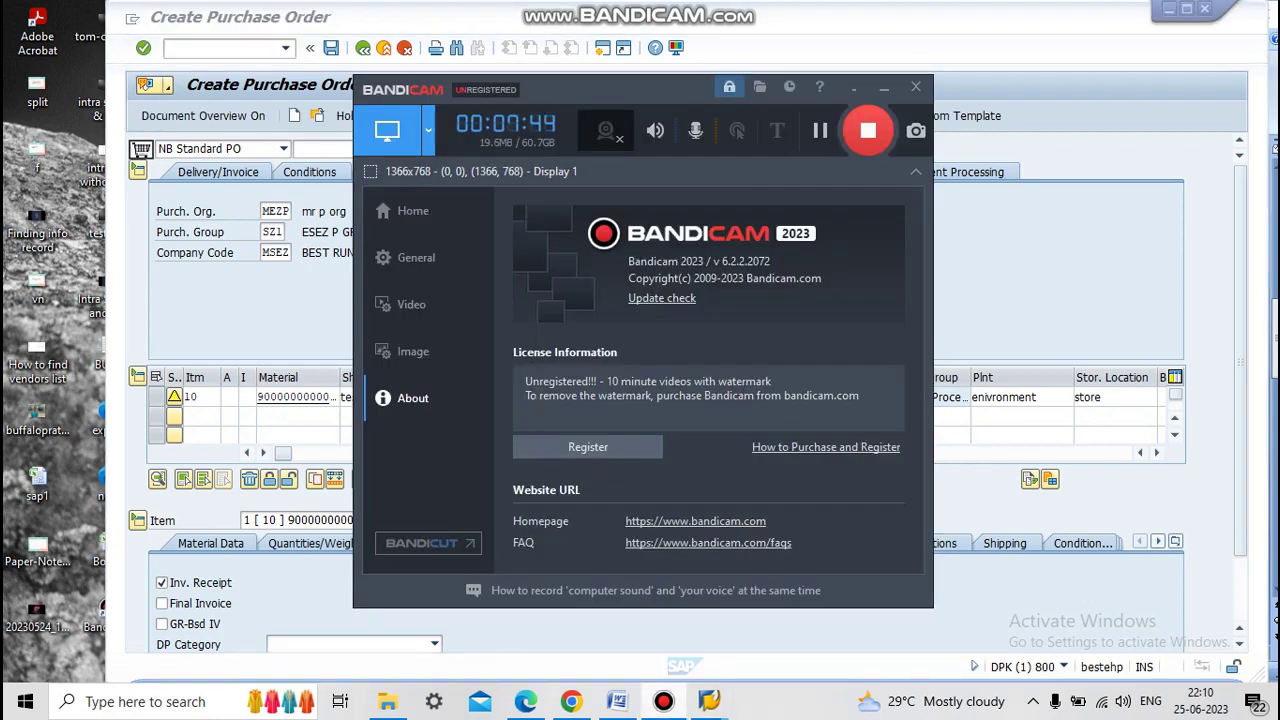
{"action": "left_click", "coordinate": [868, 130]}
{"action": "left_click", "coordinate": [868, 130]}
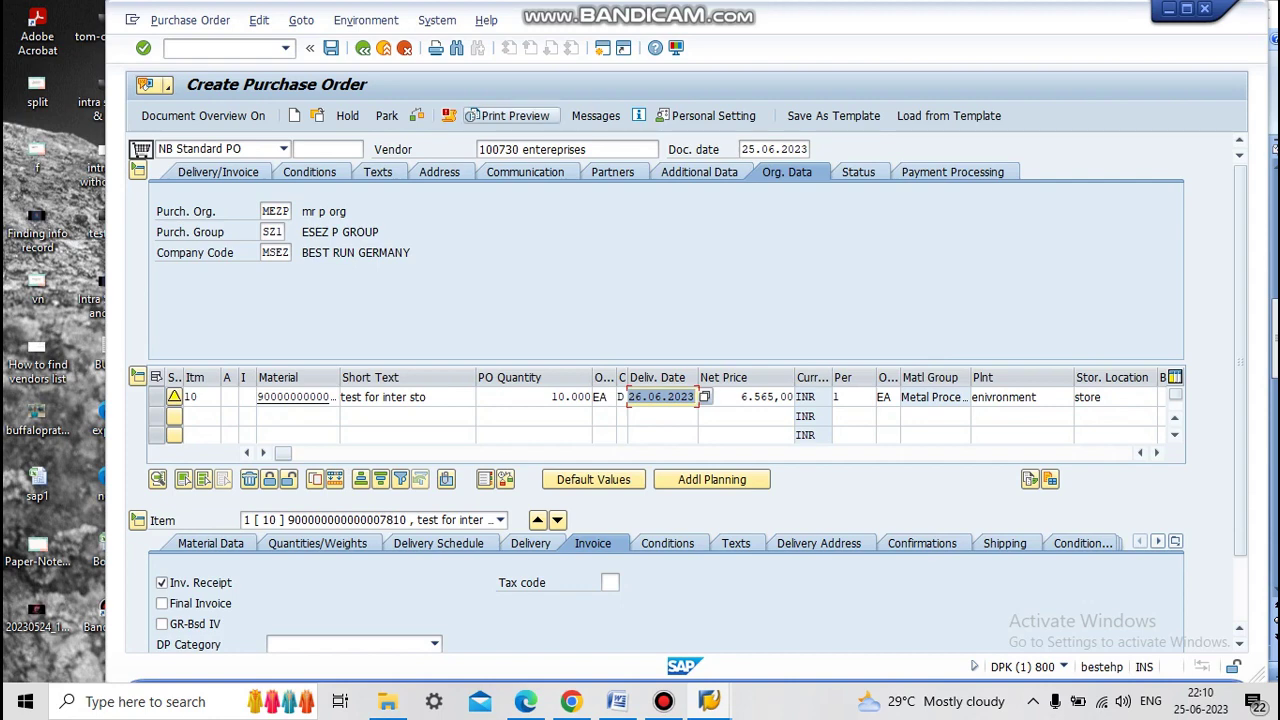
Save the purchase order and copy the new PO number from the message details.
{"action": "left_click", "coordinate": [331, 48]}
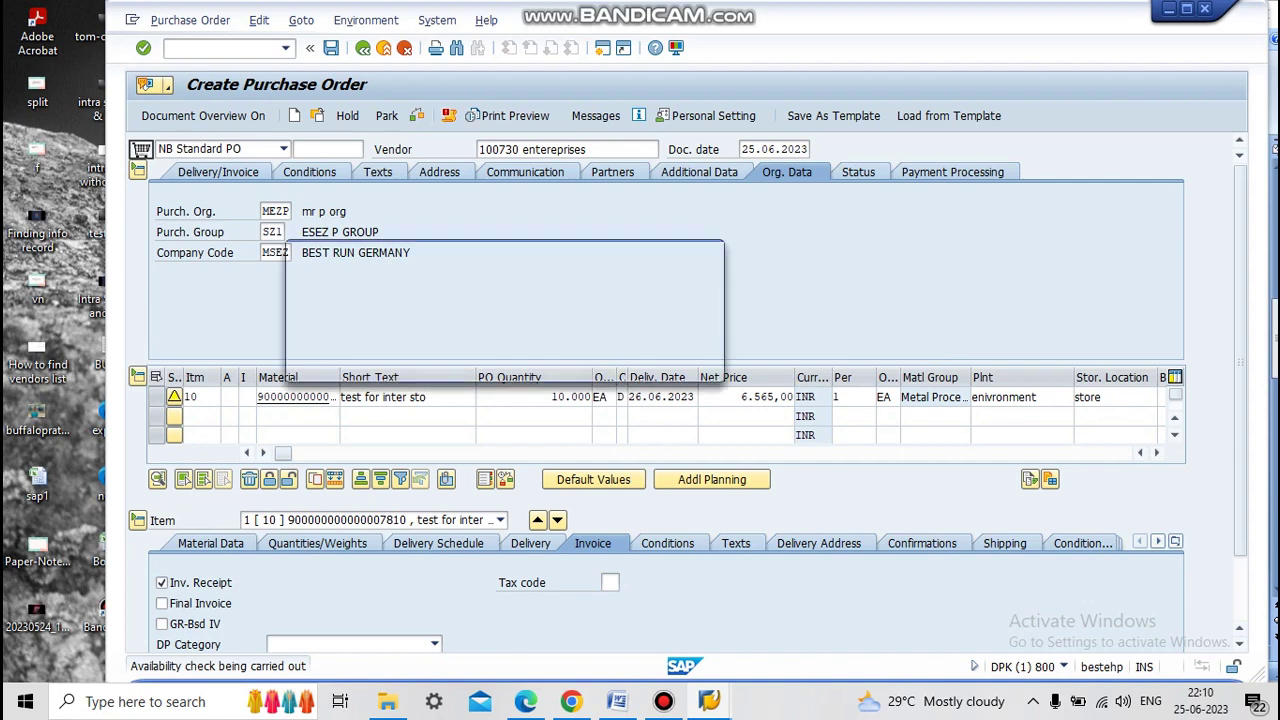
{"action": "key", "text": "Return"}
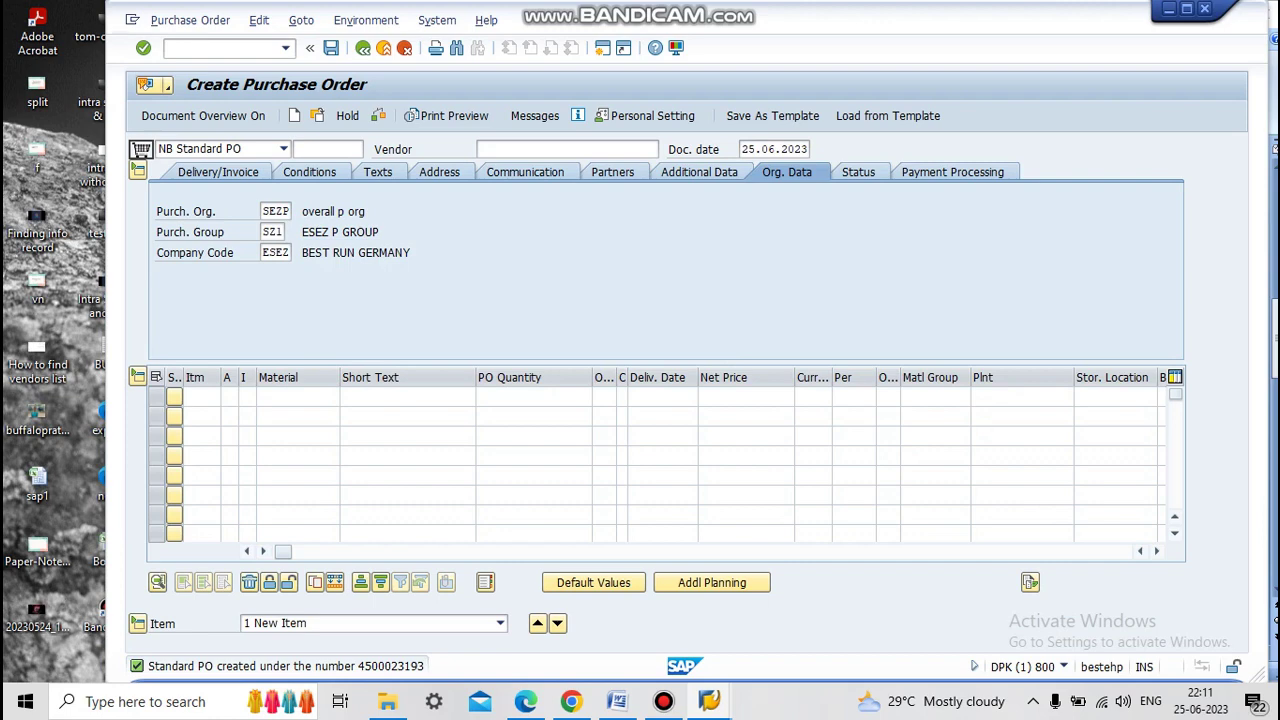
{"action": "double_click", "coordinate": [285, 666]}
{"action": "double_click", "coordinate": [690, 196]}
{"action": "key", "text": "ctrl+c"}
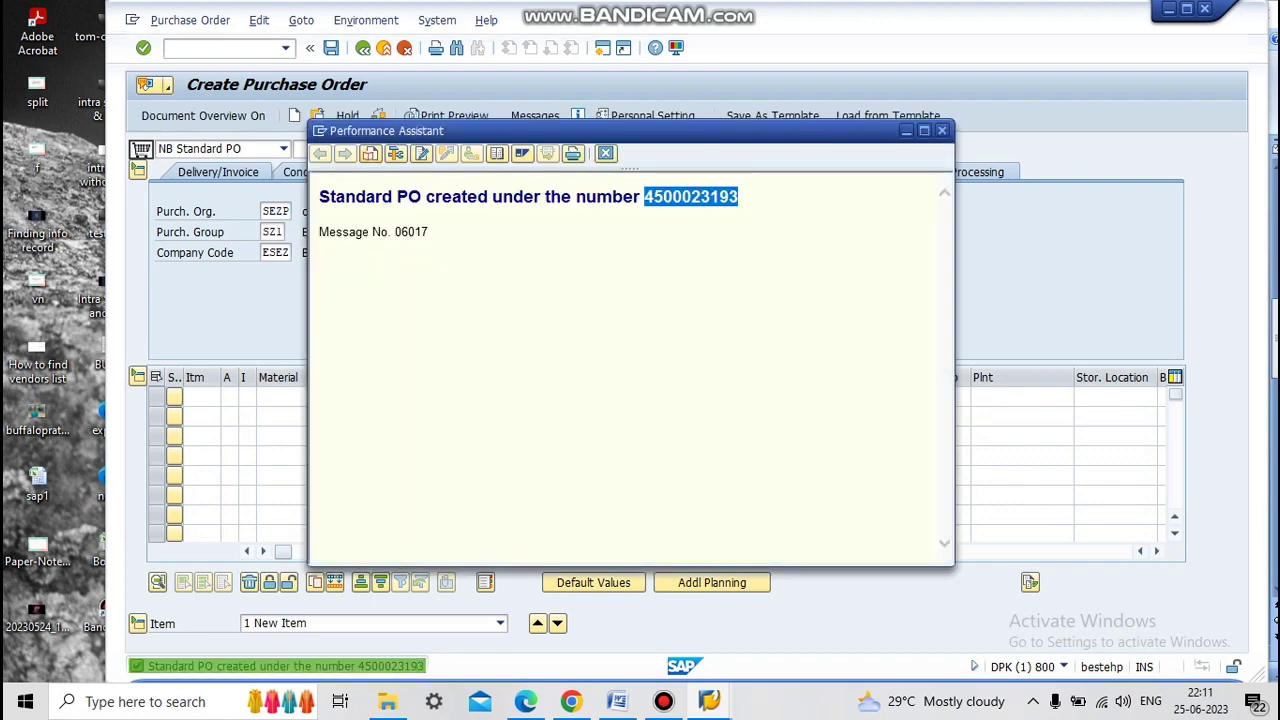
{"action": "left_click", "coordinate": [942, 131]}
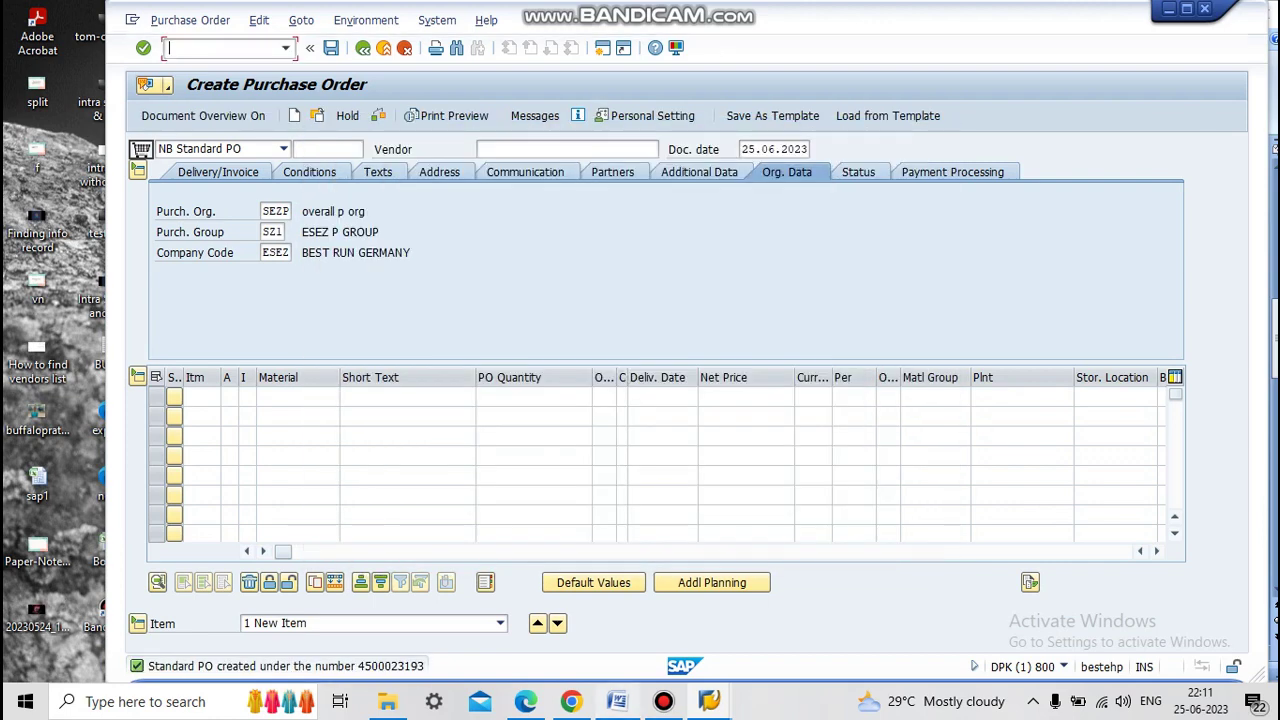
Paste the purchase order number on a new line below the material number in the Word notes.
{"action": "left_click", "coordinate": [617, 702]}
{"action": "left_click", "coordinate": [408, 367]}
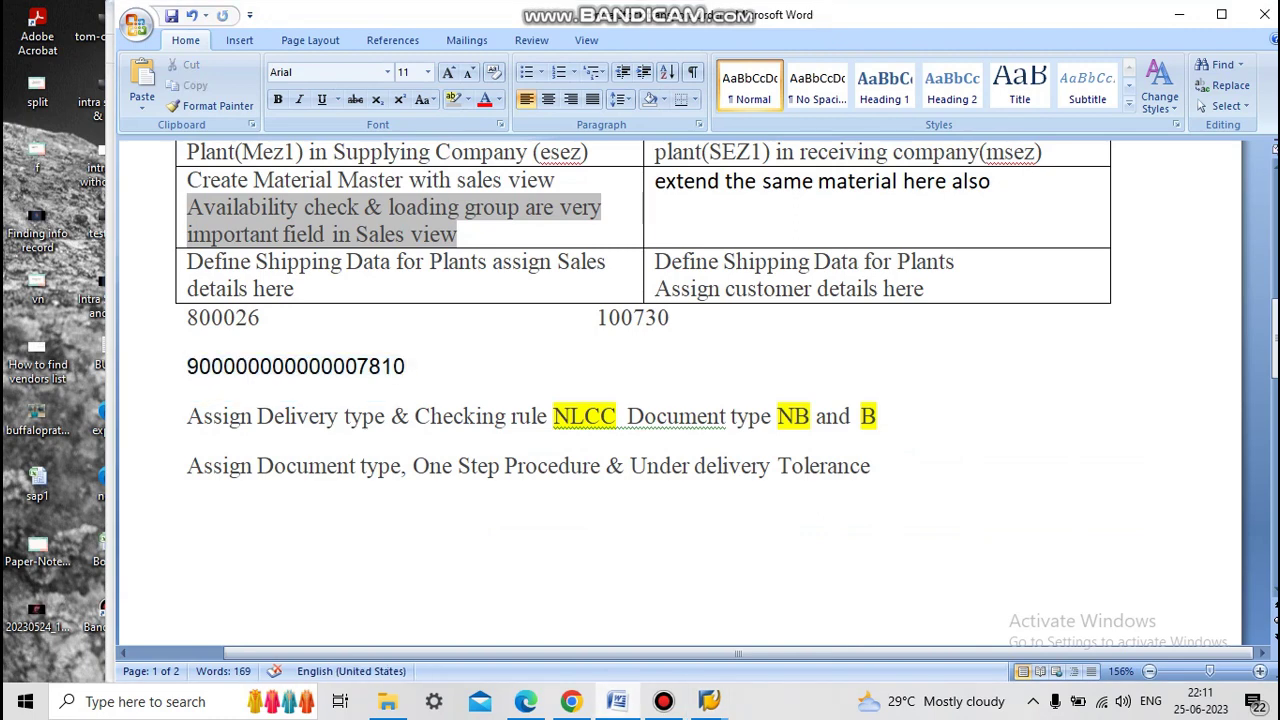
{"action": "key", "text": "Return"}
{"action": "key", "text": "ctrl+v"}
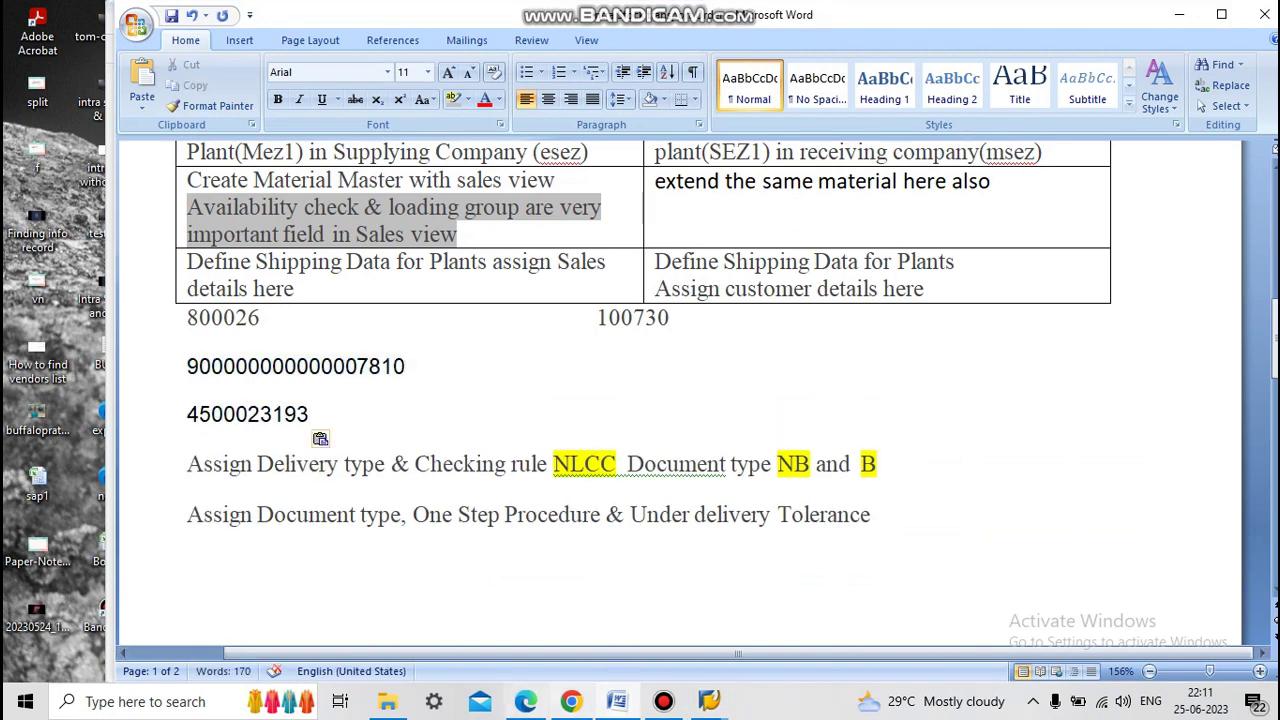
Switch to the SAP Create Purchase Order window and exit to SAP Easy Access.
{"action": "left_click", "coordinate": [571, 702]}
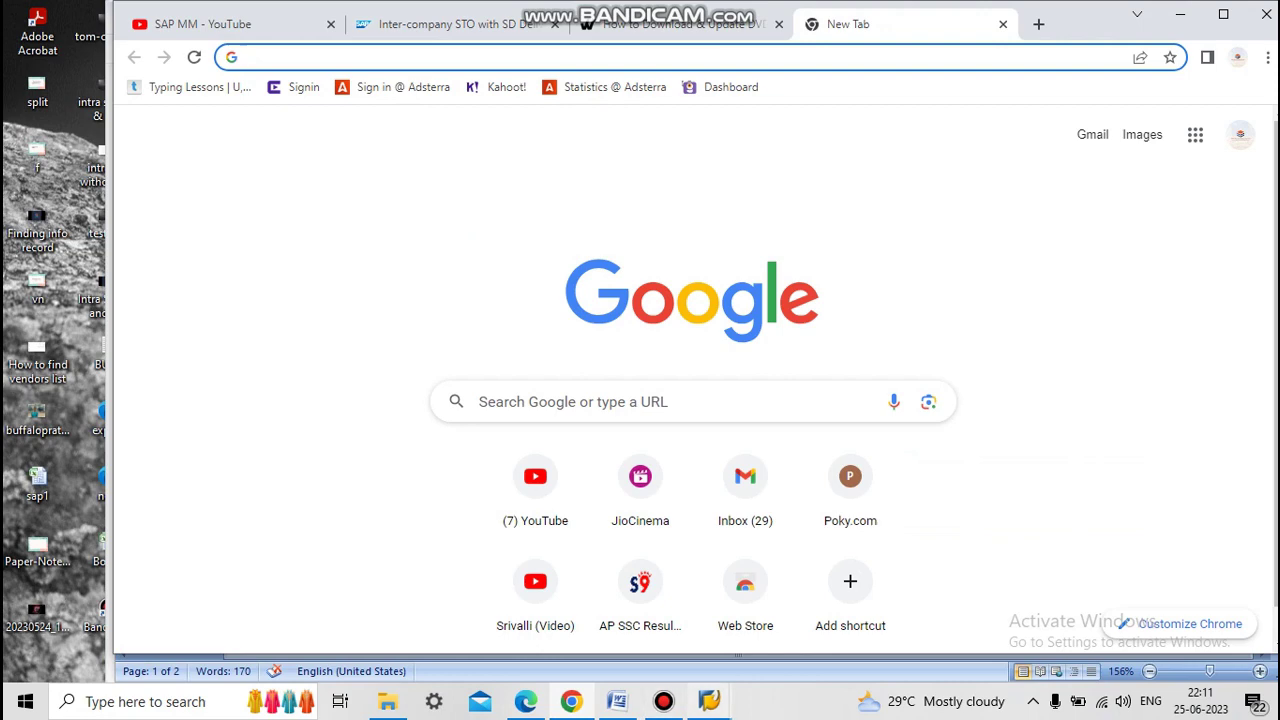
{"action": "left_click", "coordinate": [709, 702]}
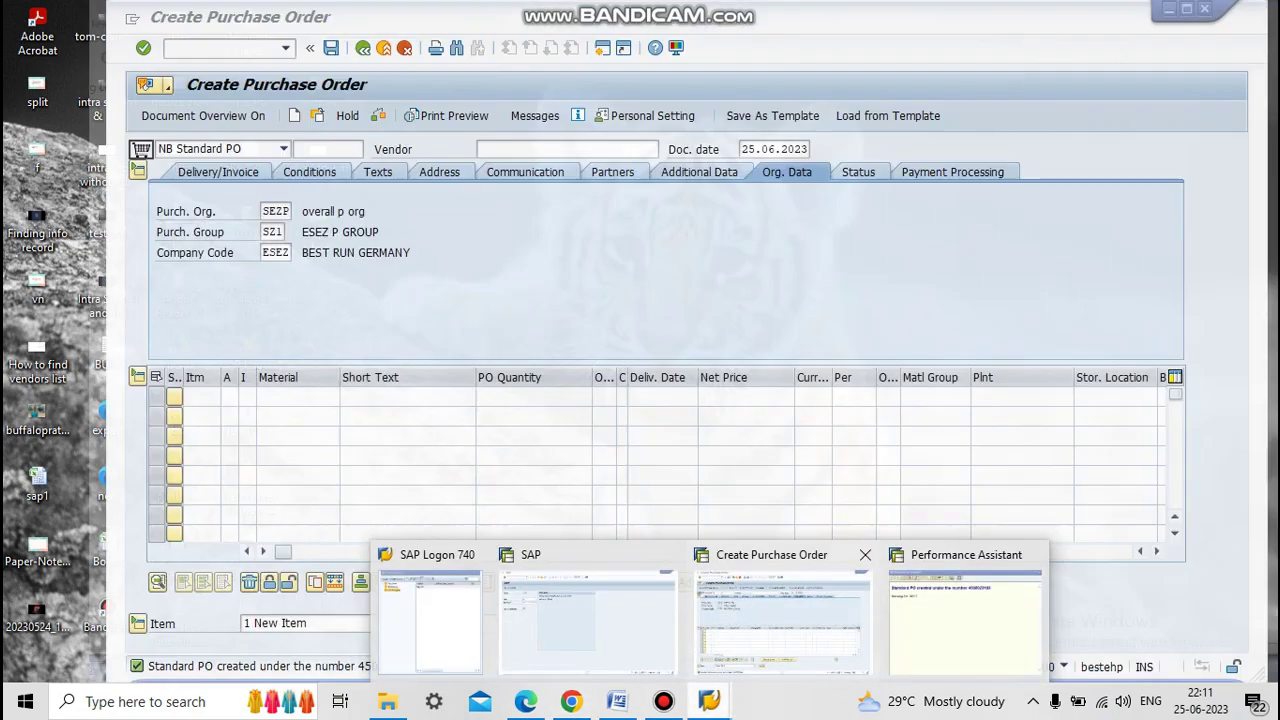
{"action": "left_click", "coordinate": [783, 615]}
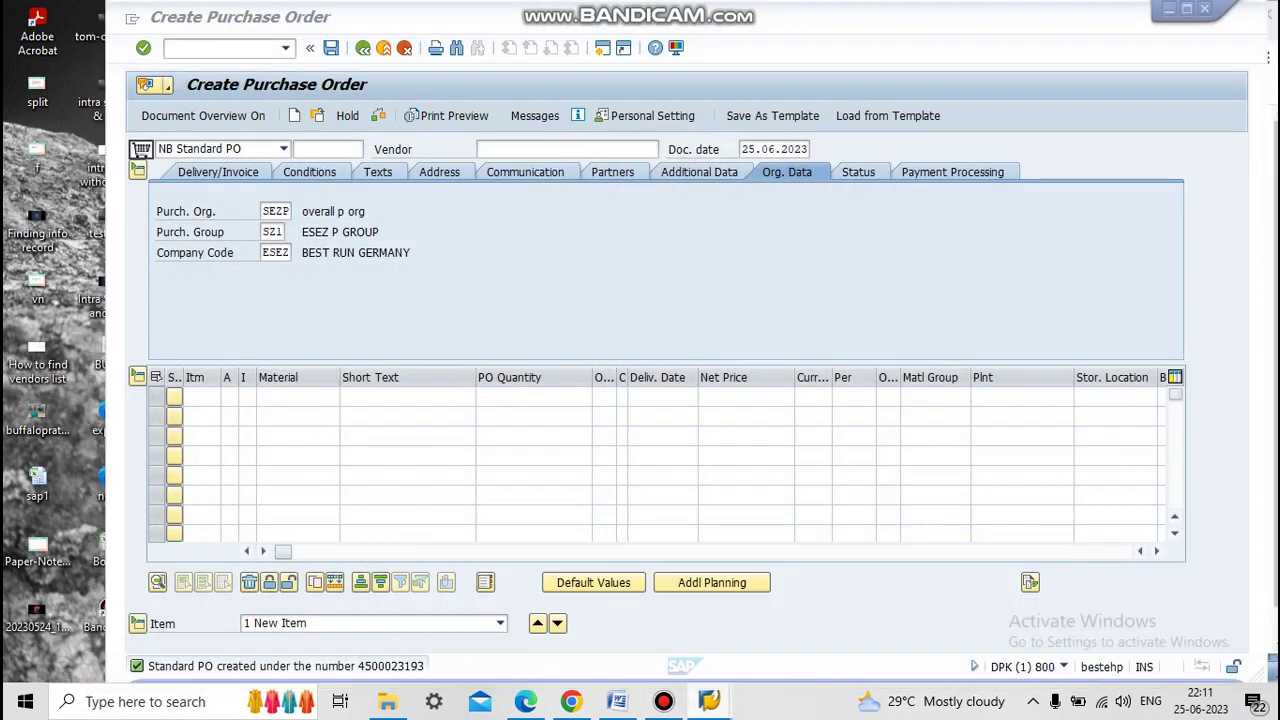
{"action": "left_click", "coordinate": [383, 47]}
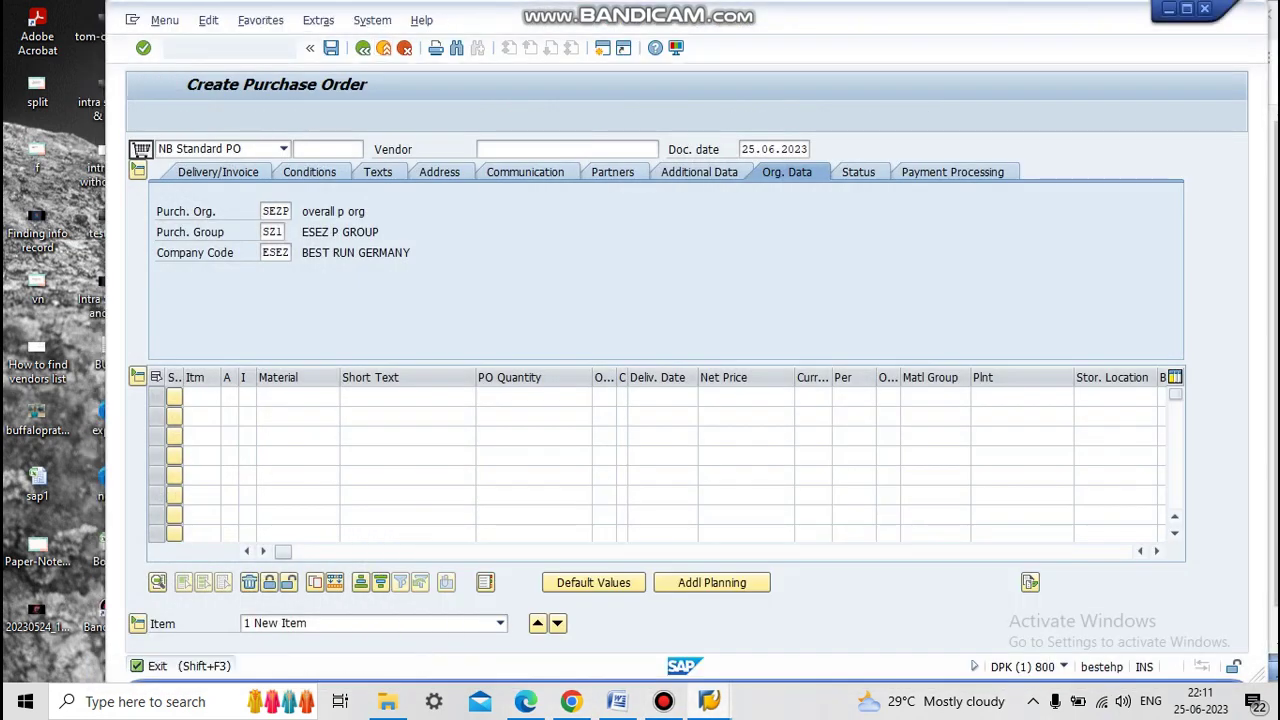
{"action": "type", "text": "vl10d"}
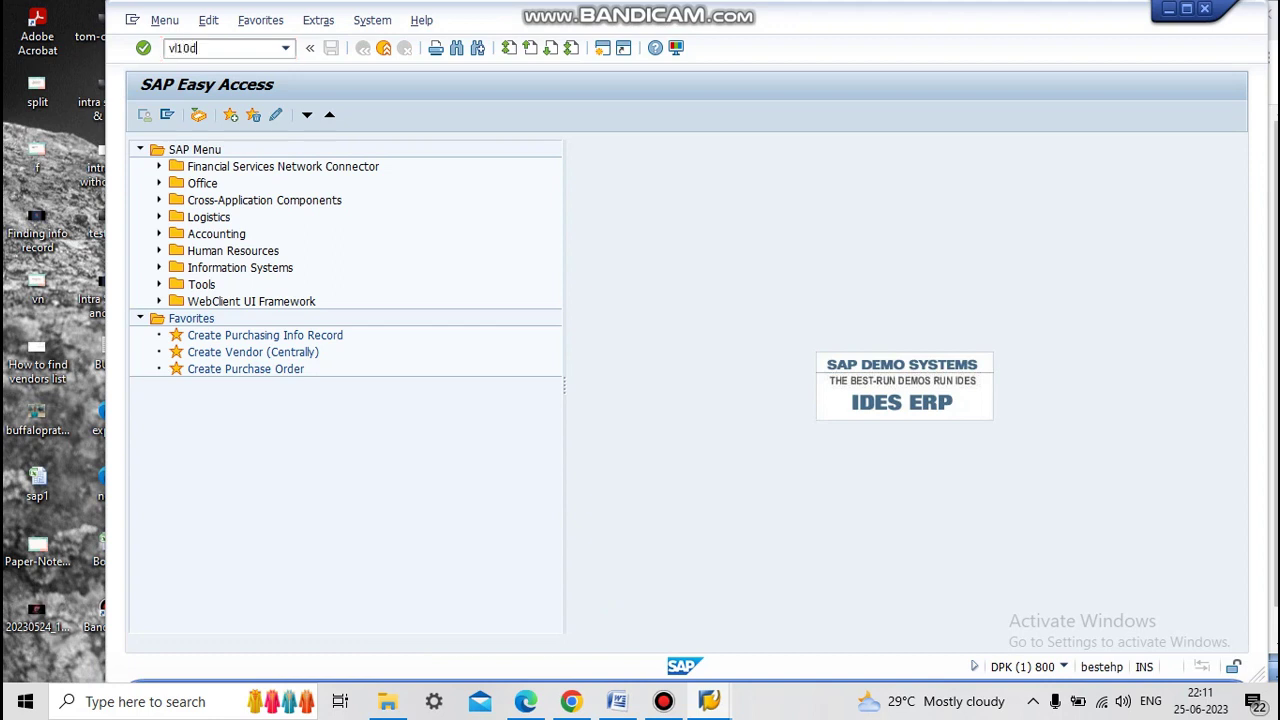
{"action": "key", "text": "Return"}
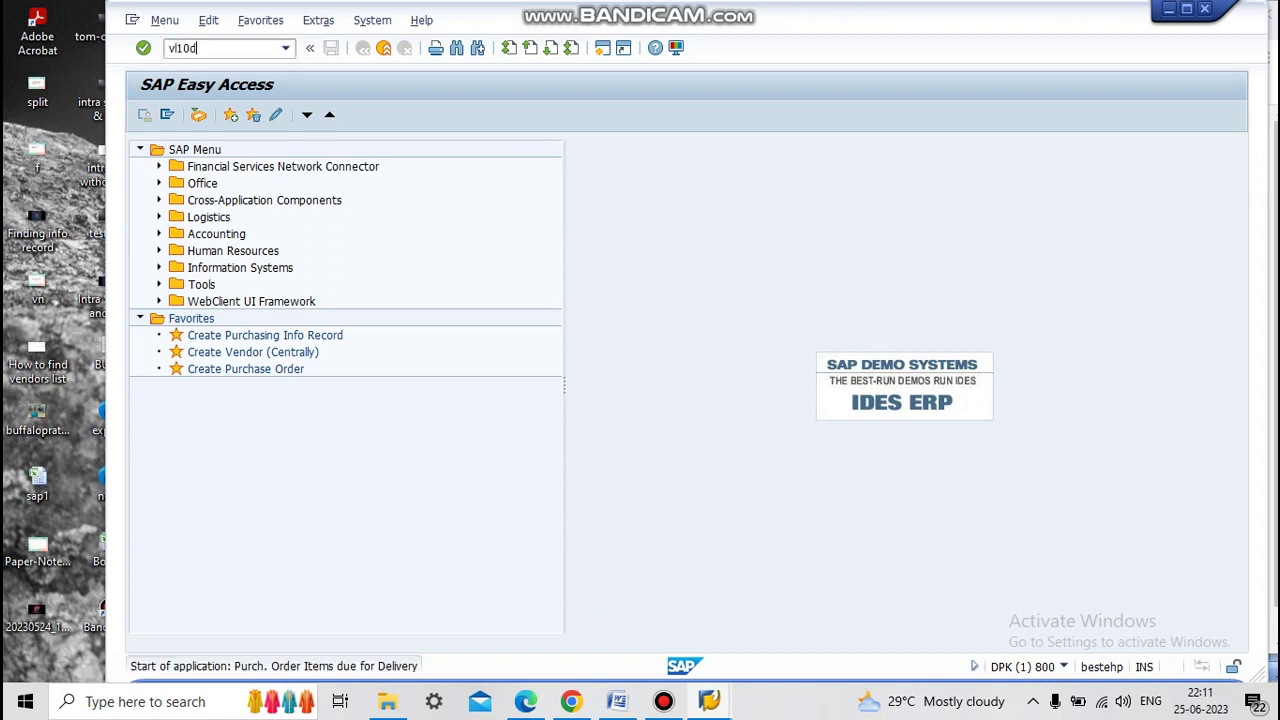
{"action": "type", "text": "1000"}
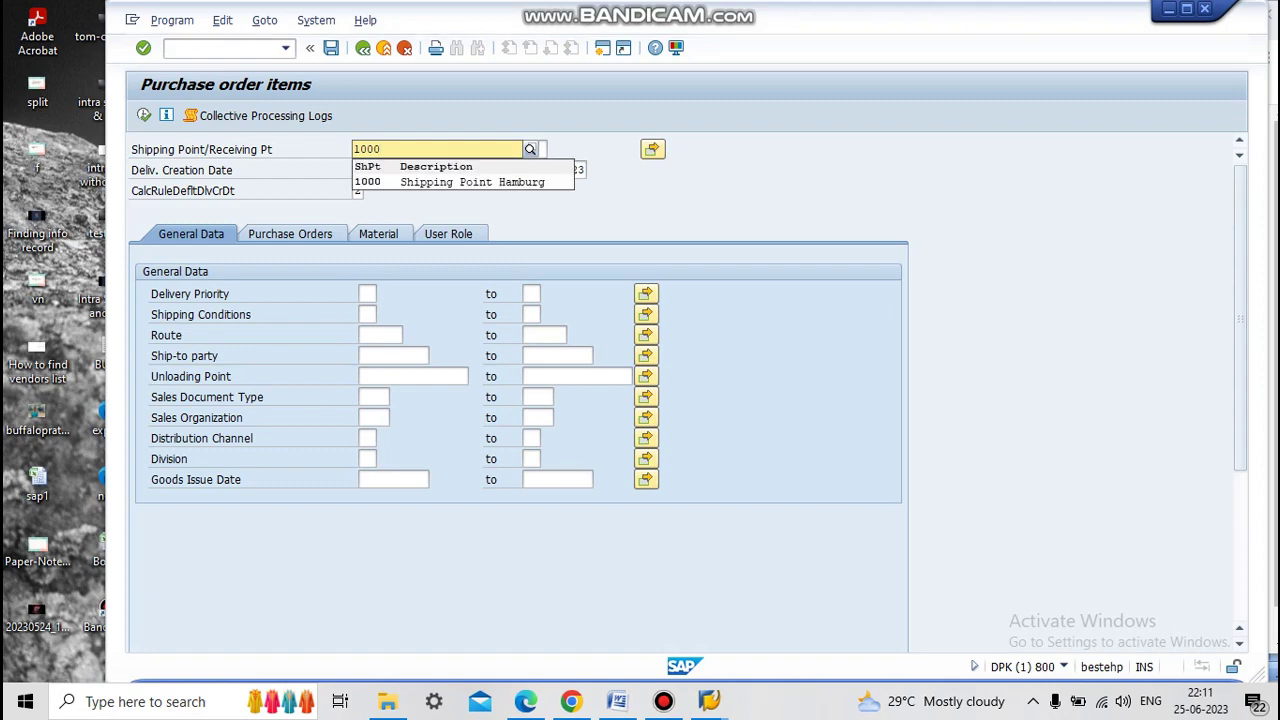
{"action": "key", "text": "Down"}
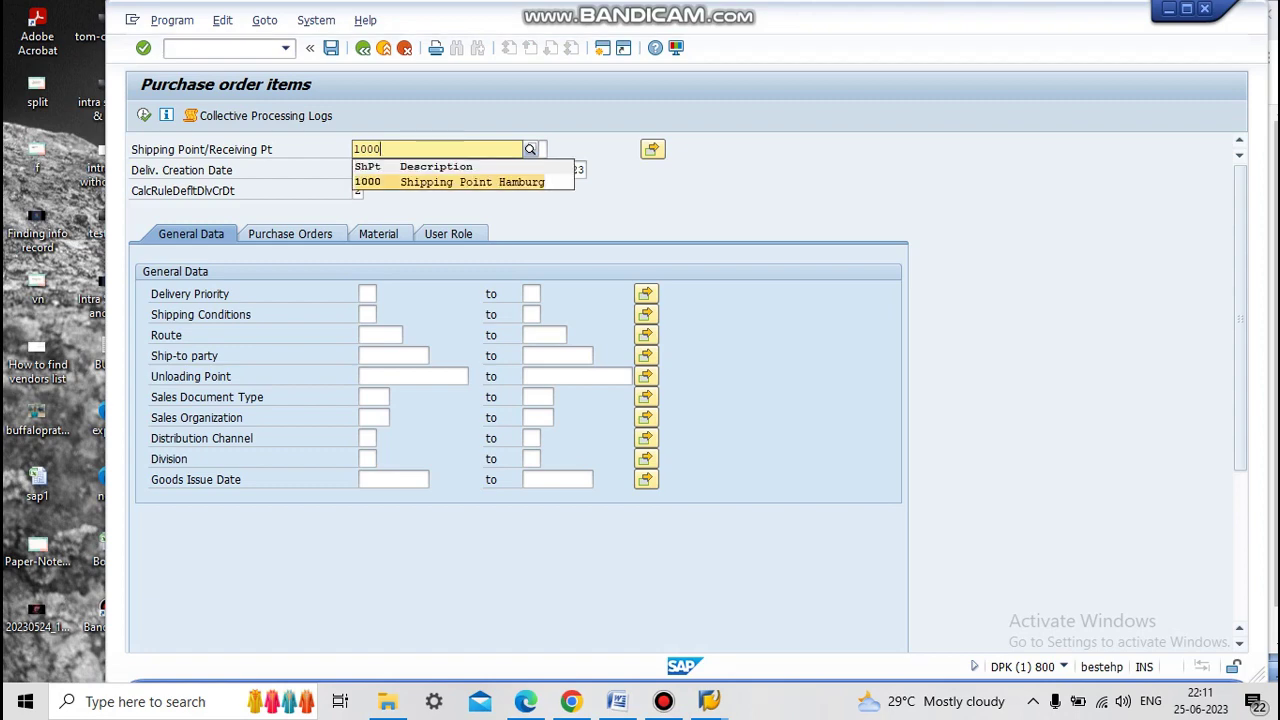
{"action": "key", "text": "Return"}
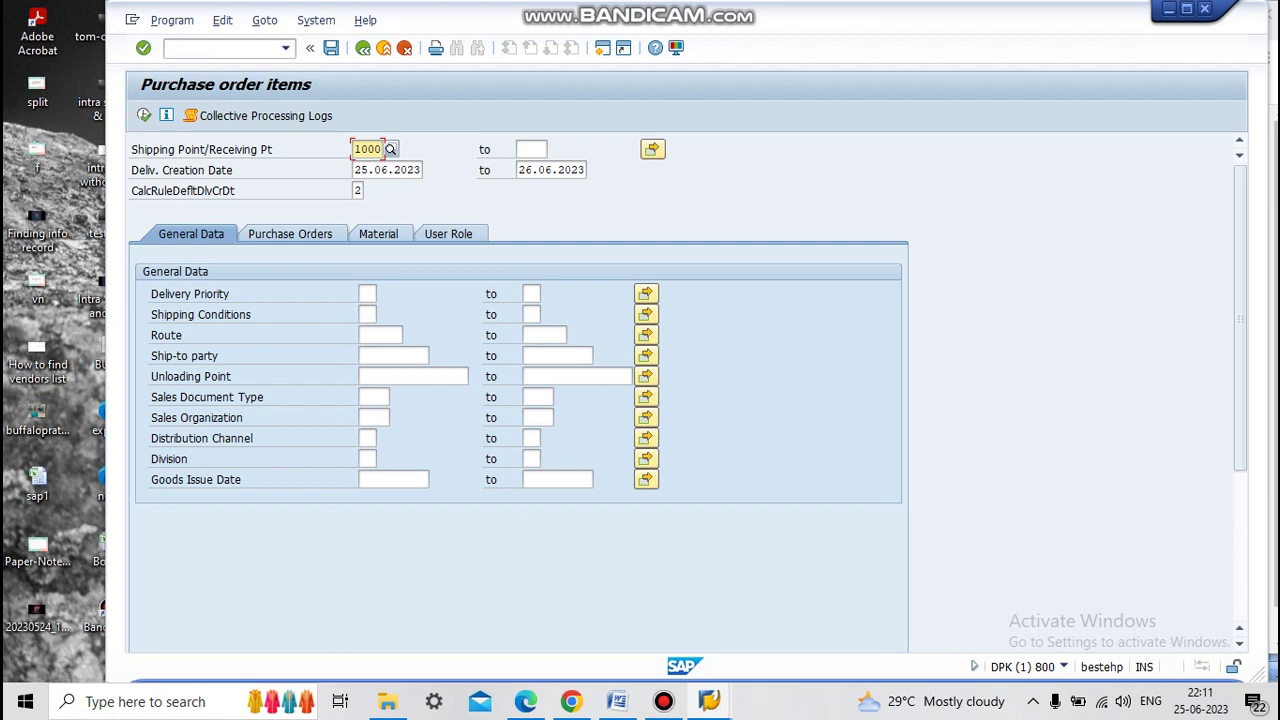
{"action": "left_click", "coordinate": [384, 48]}
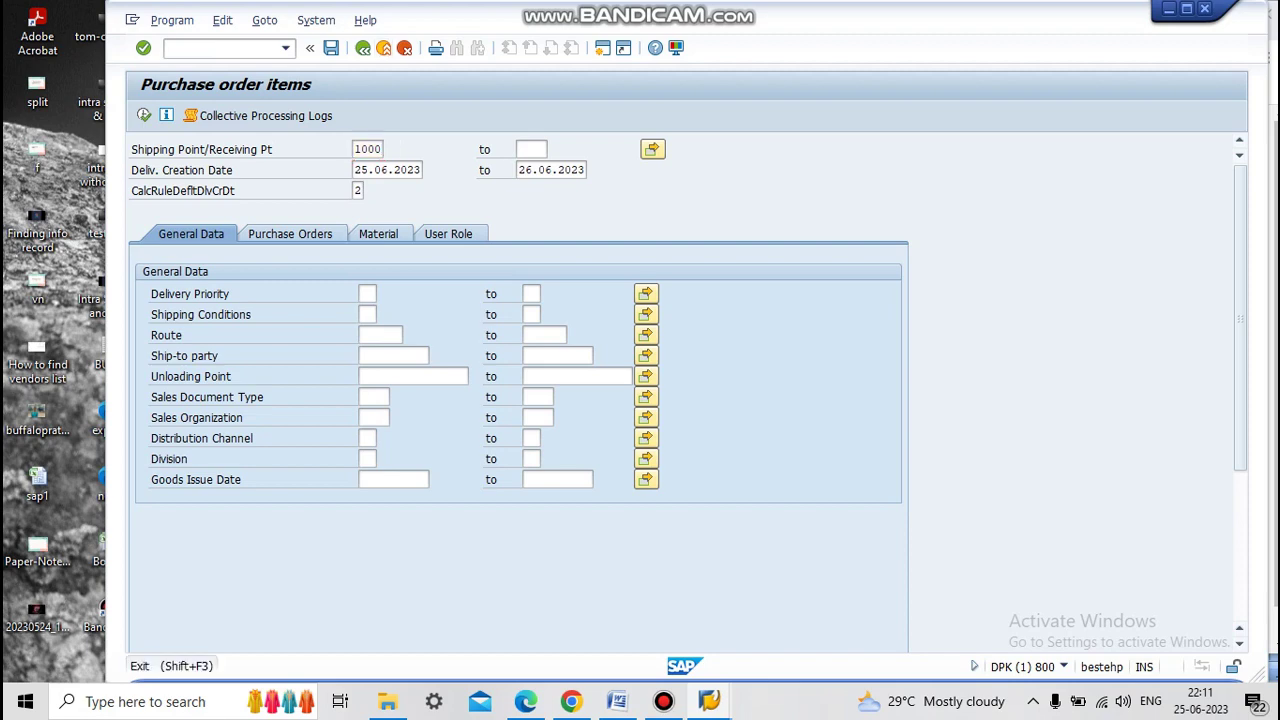
{"action": "type", "text": "mmbe"}
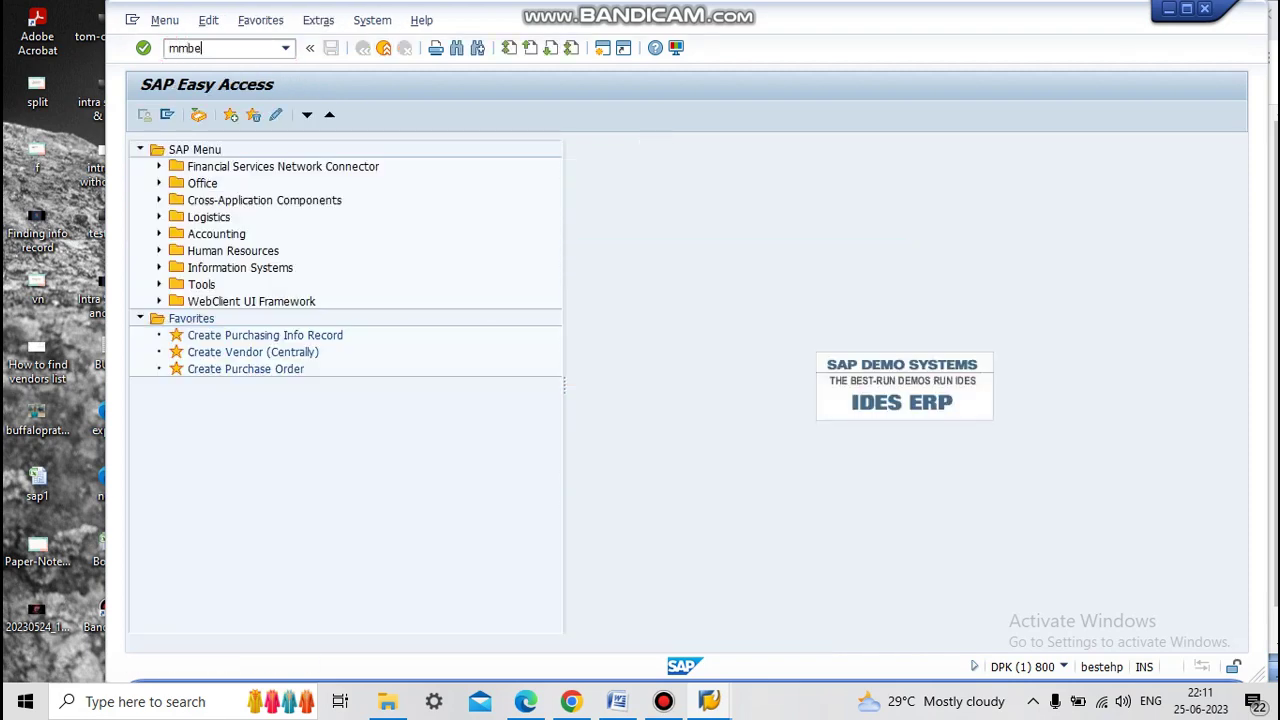
{"action": "key", "text": "Return"}
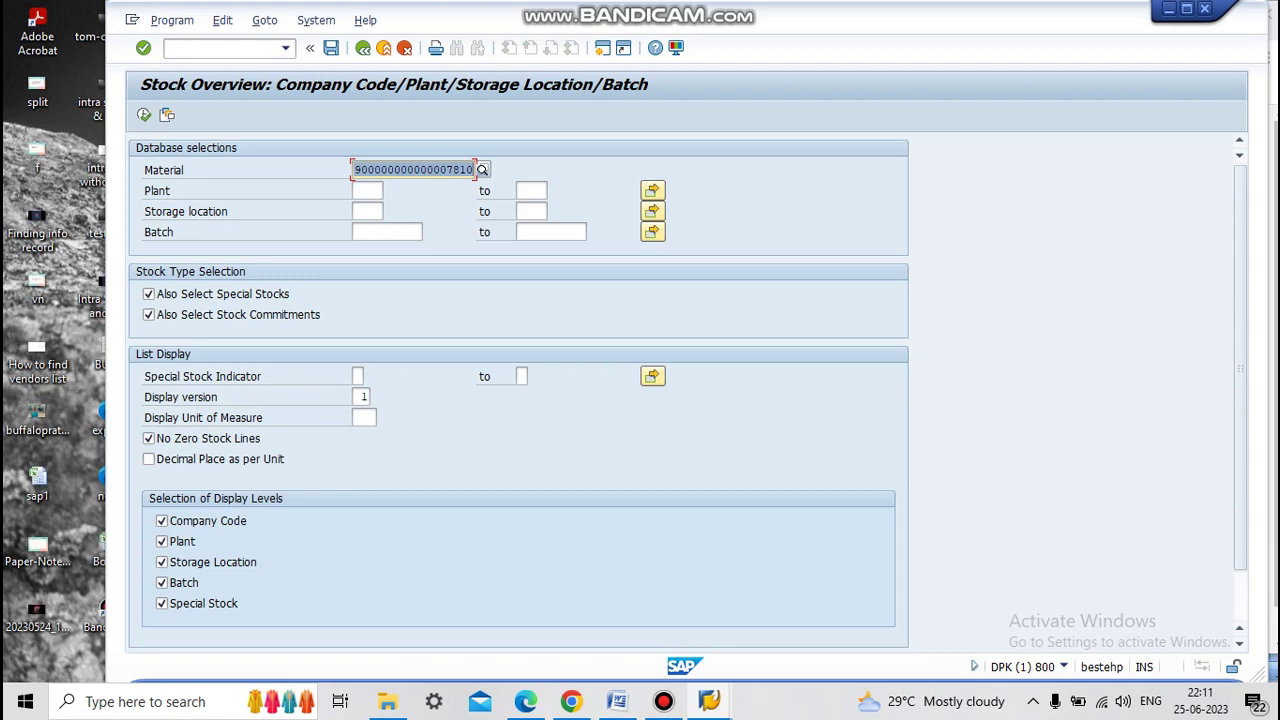
{"action": "left_click", "coordinate": [367, 190]}
{"action": "key", "text": "F8"}
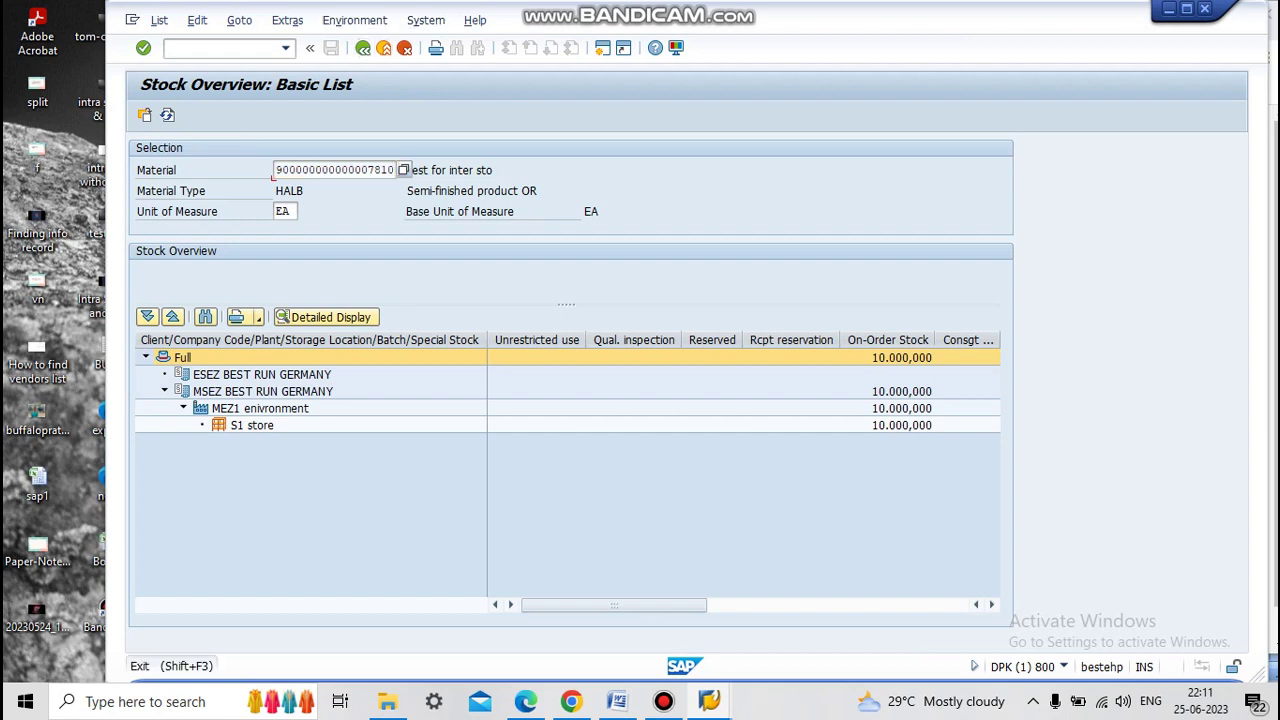
{"action": "key", "text": "shift+F3"}
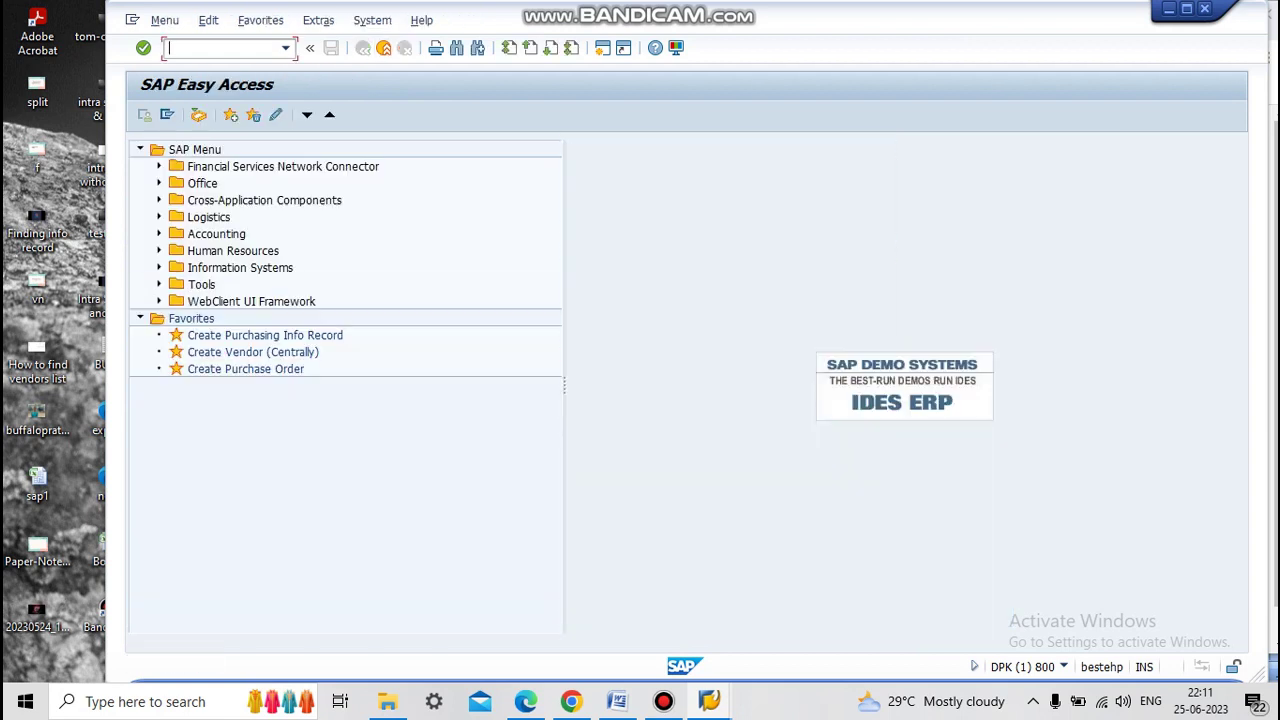
Open the goods movement transaction MIGO and set the transaction type to A07 Goods Issue.
{"action": "type", "text": "mogp"}
{"action": "key", "text": "Return"}
{"action": "type", "text": "migo"}
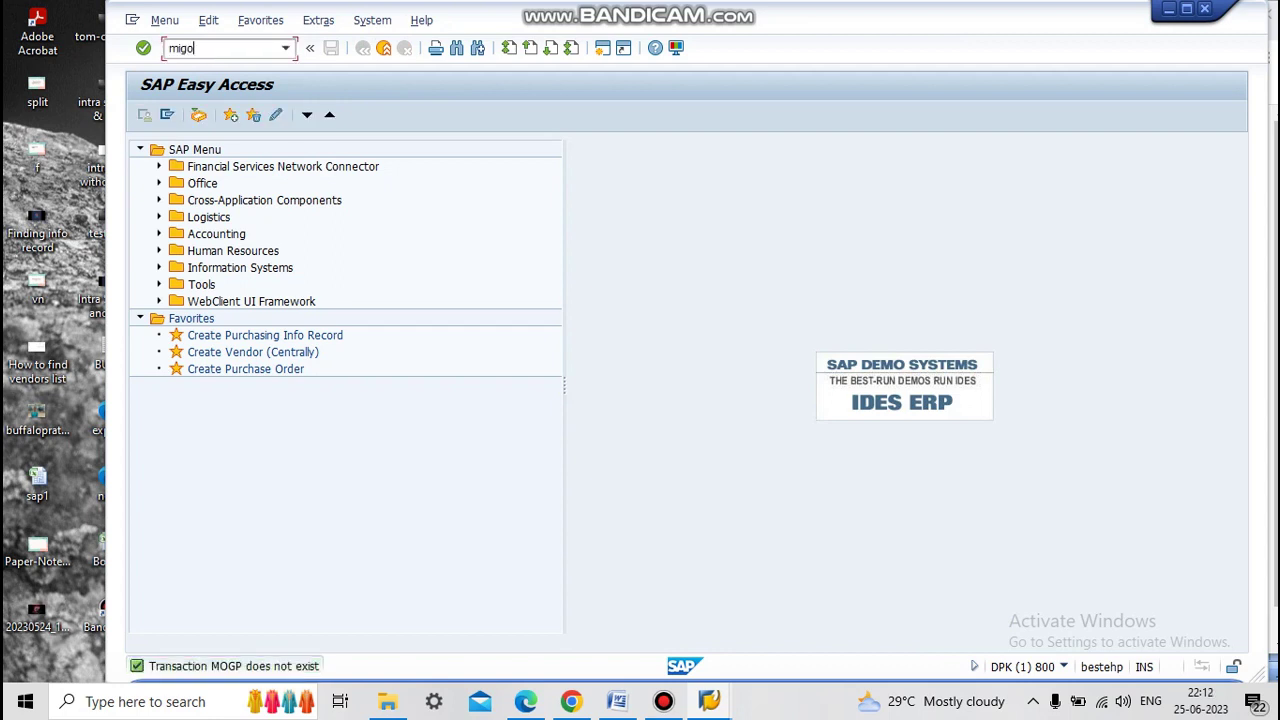
{"action": "key", "text": "Return"}
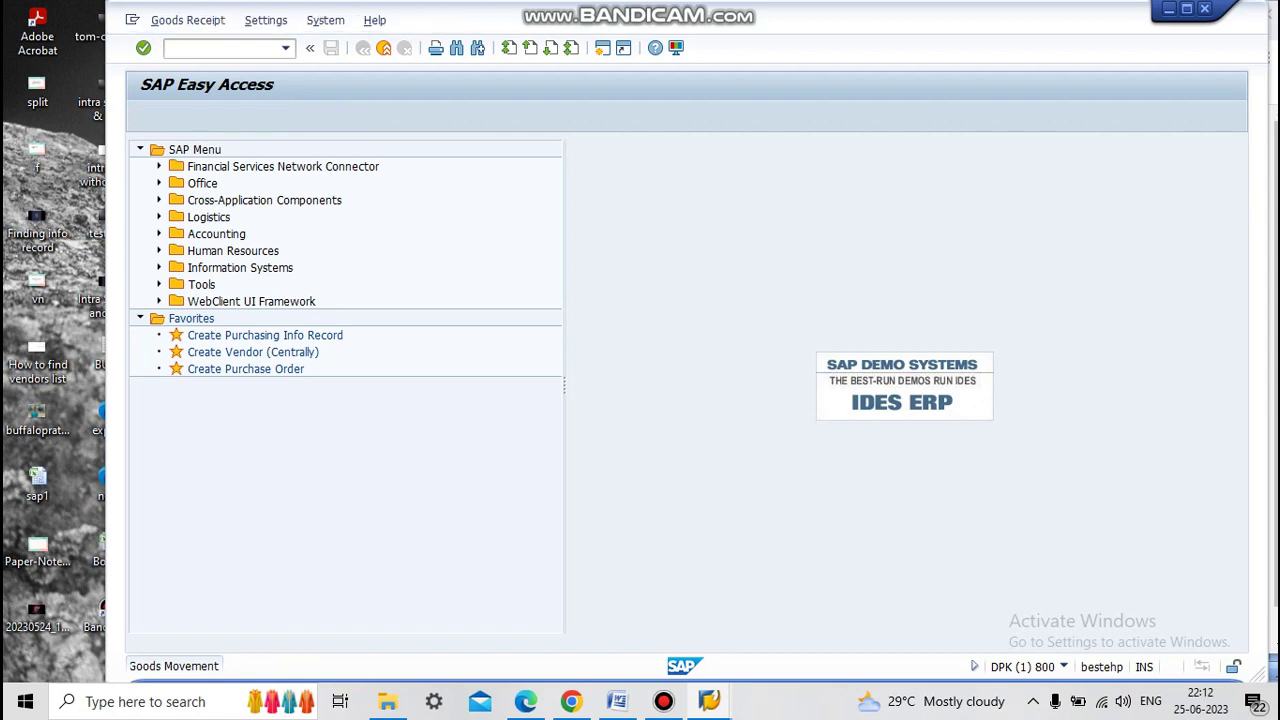
{"action": "left_click", "coordinate": [244, 149]}
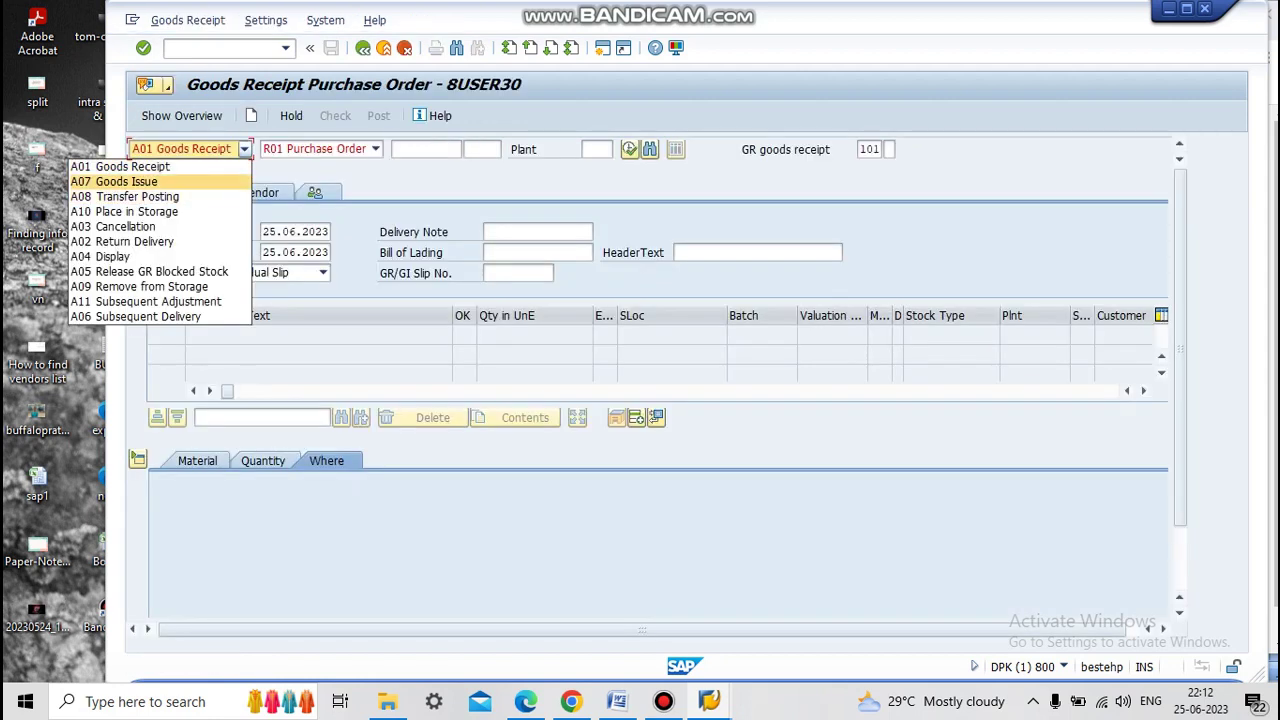
{"action": "left_click", "coordinate": [110, 180]}
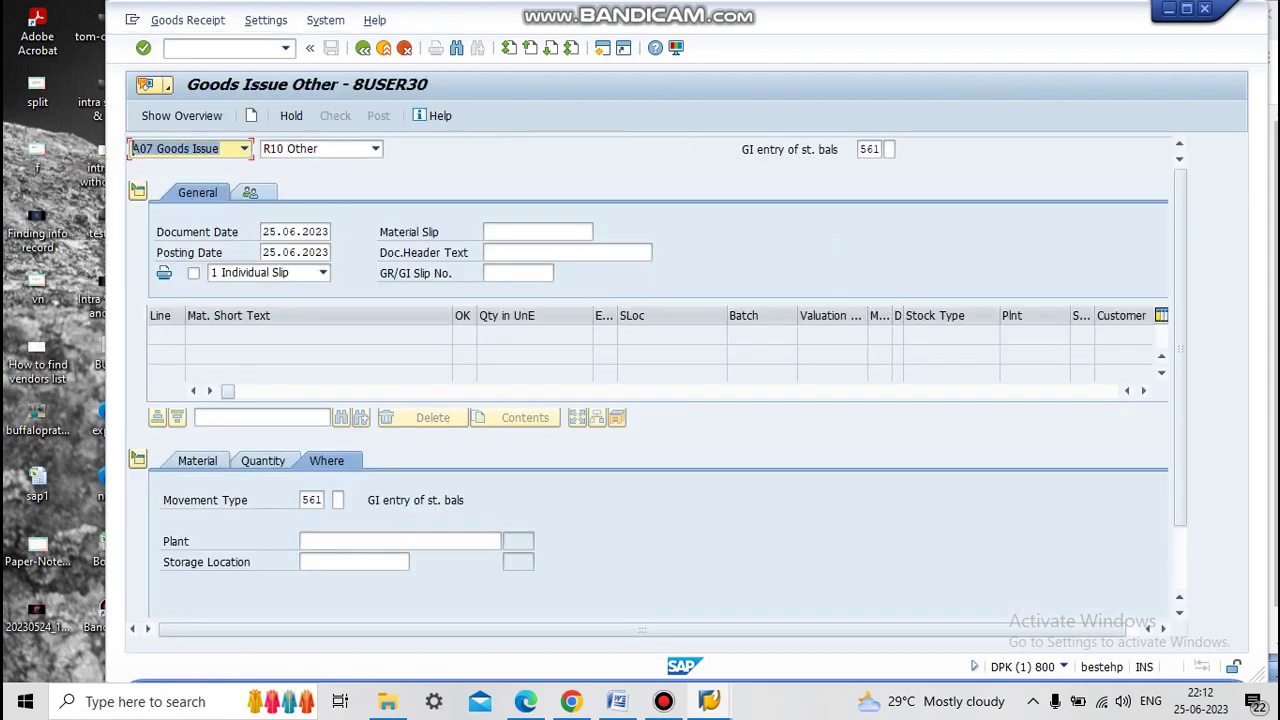
{"action": "left_click", "coordinate": [197, 460]}
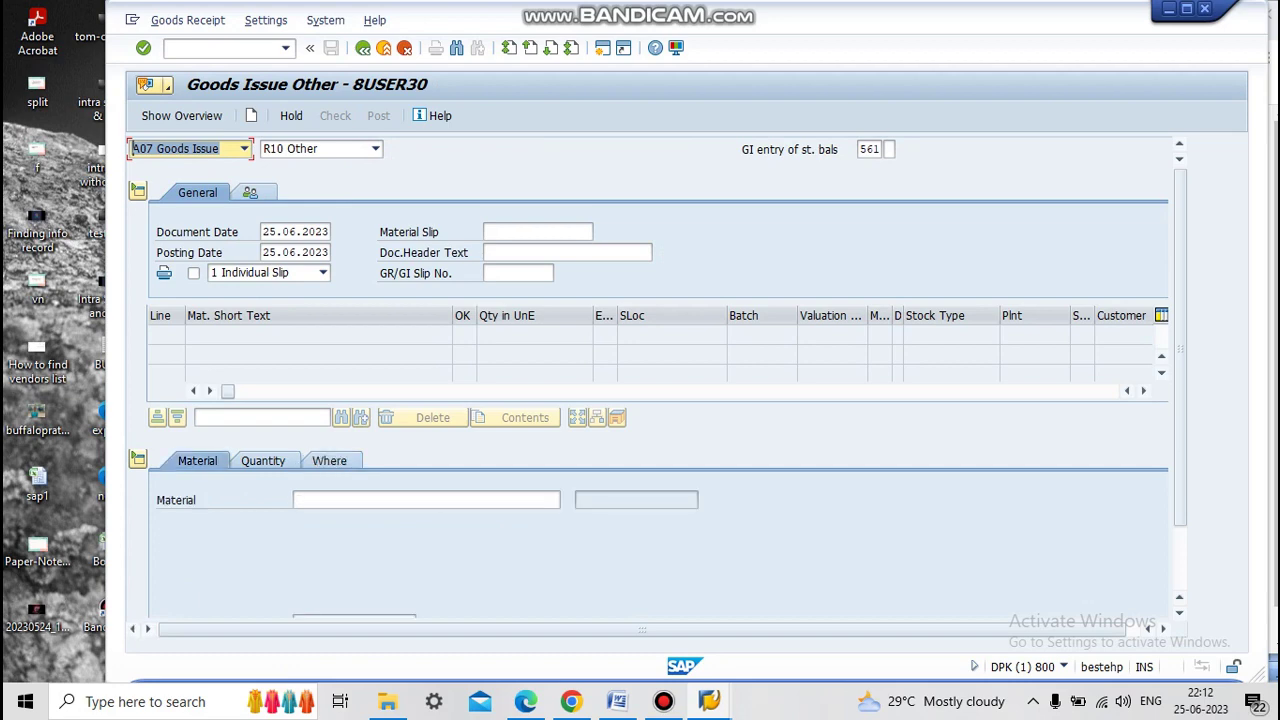
{"action": "left_click", "coordinate": [301, 500]}
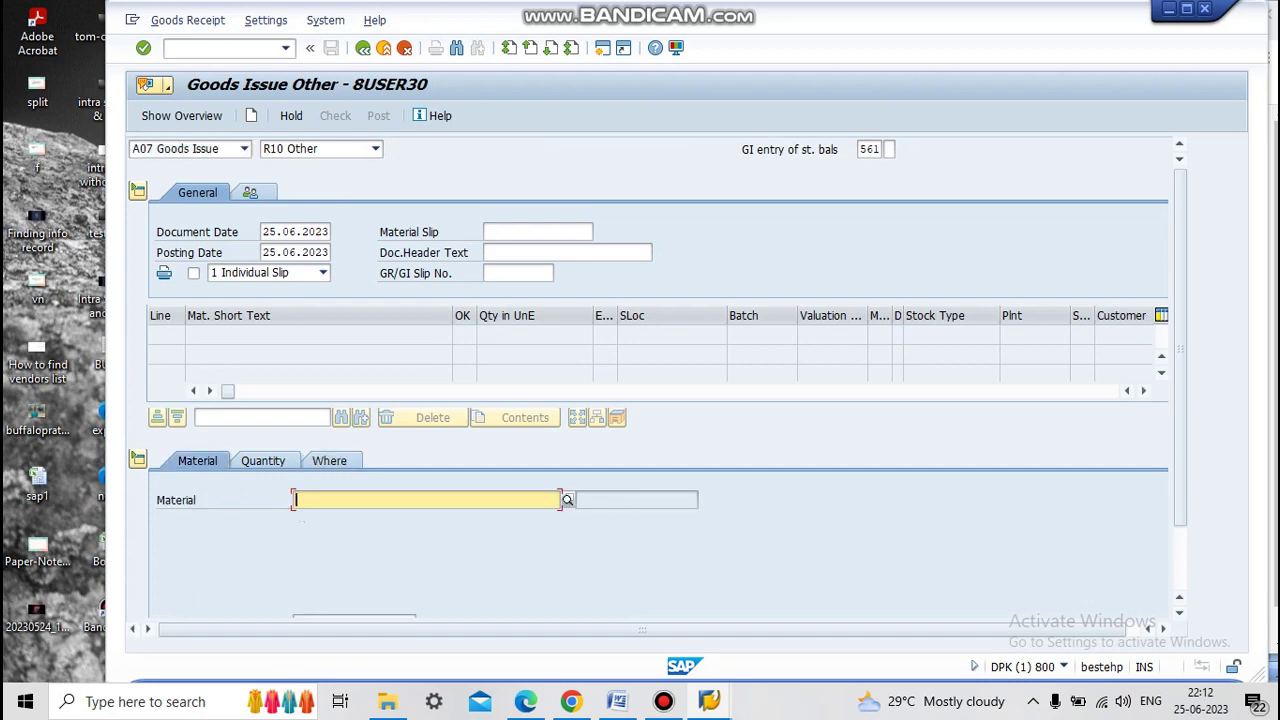
{"action": "left_click", "coordinate": [617, 701]}
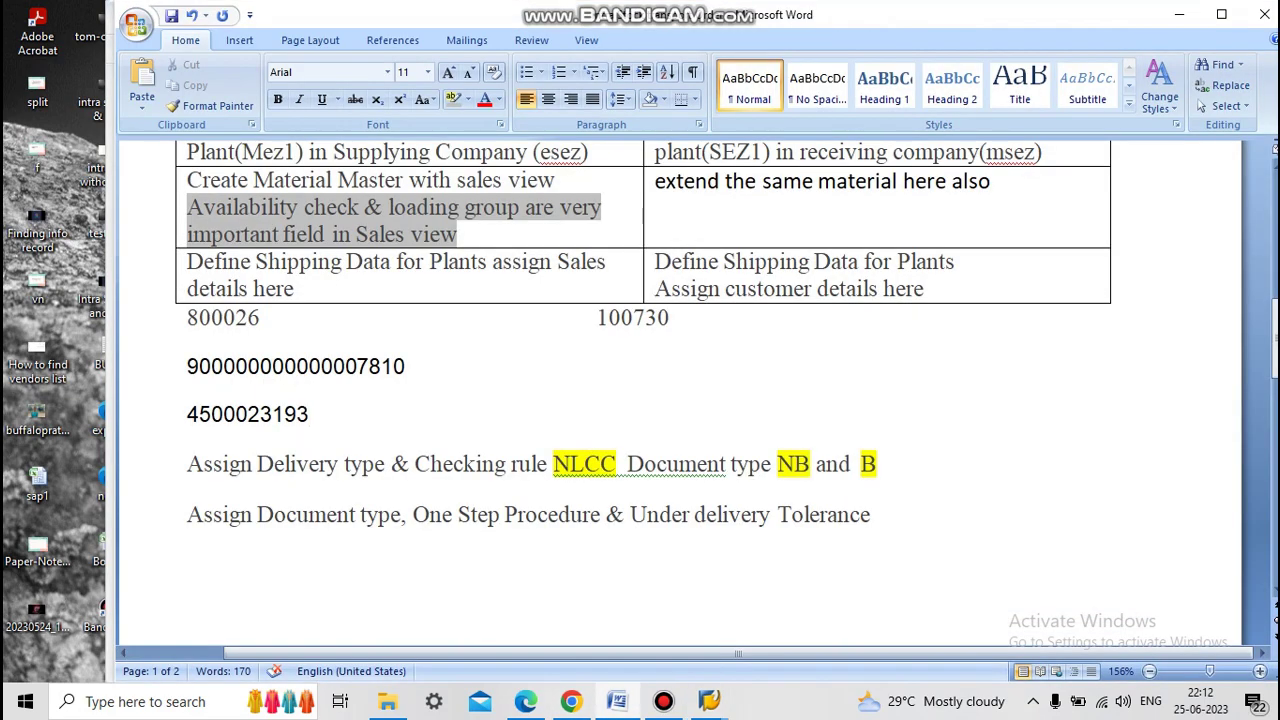
{"action": "left_click_drag", "start_coordinate": [408, 367], "coordinate": [187, 367]}
{"action": "key", "text": "ctrl+c"}
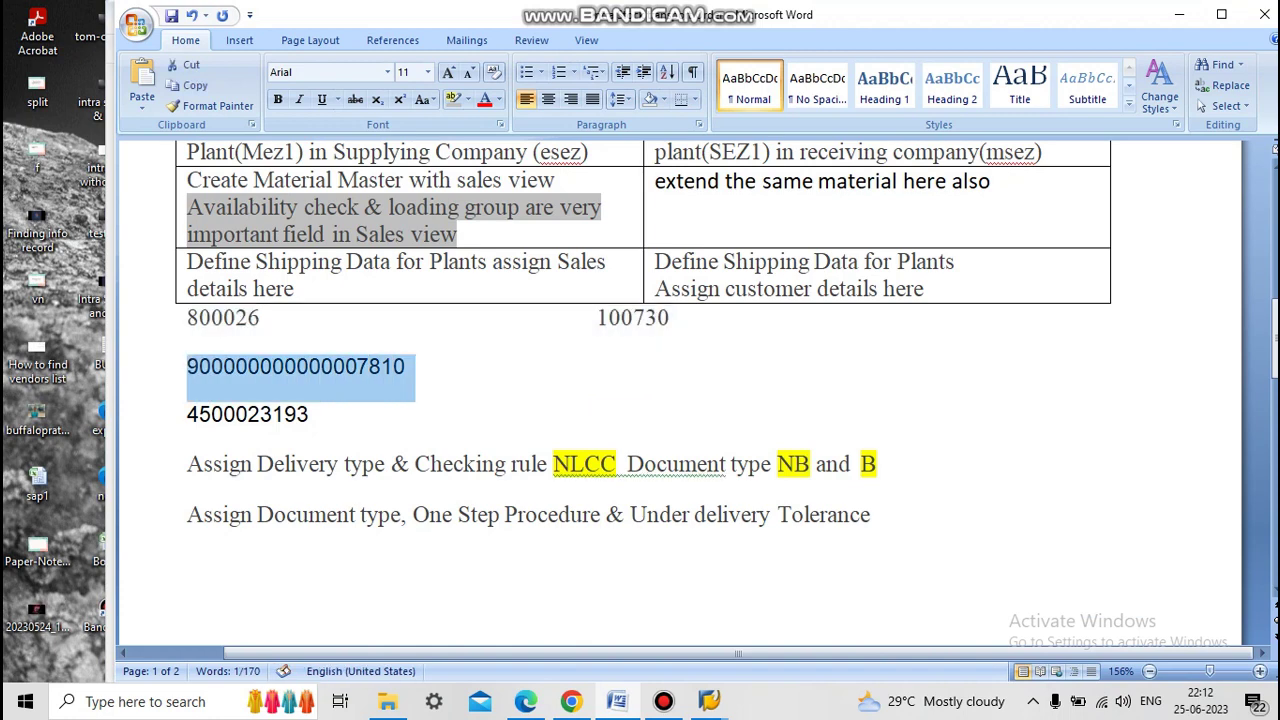
{"action": "left_click", "coordinate": [709, 701]}
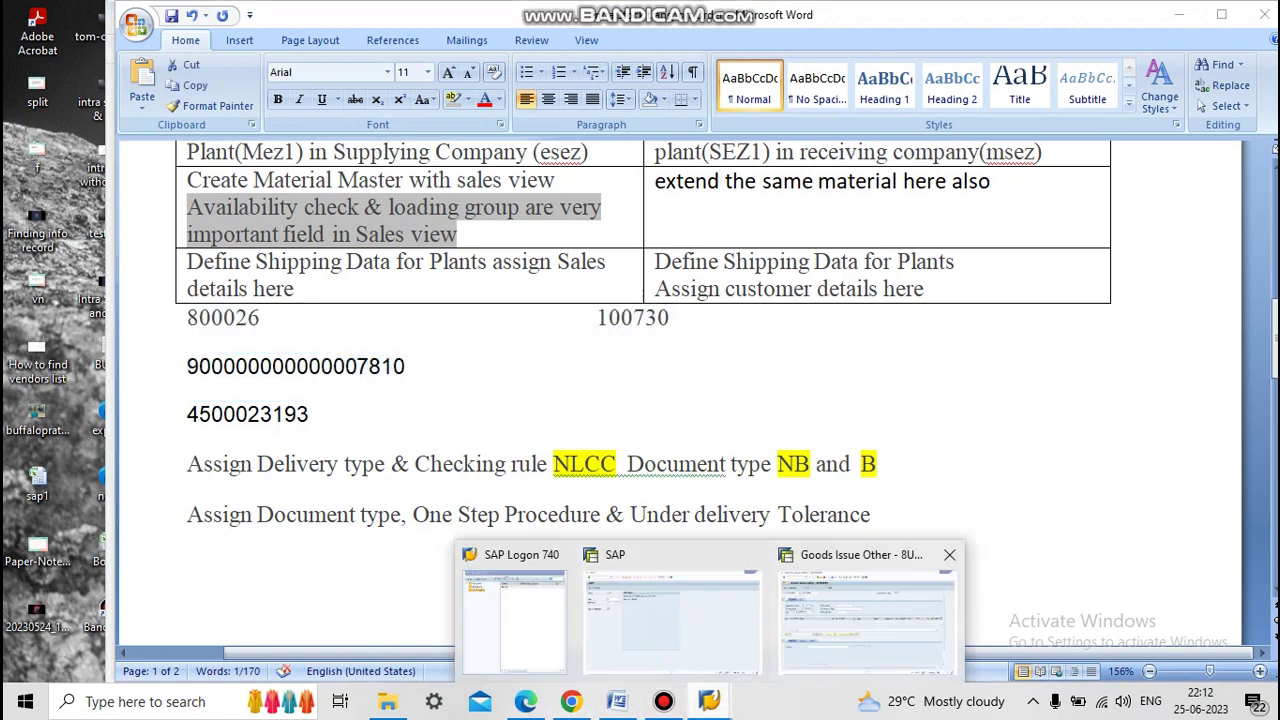
{"action": "left_click", "coordinate": [866, 612]}
{"action": "key", "text": "ctrl+v"}
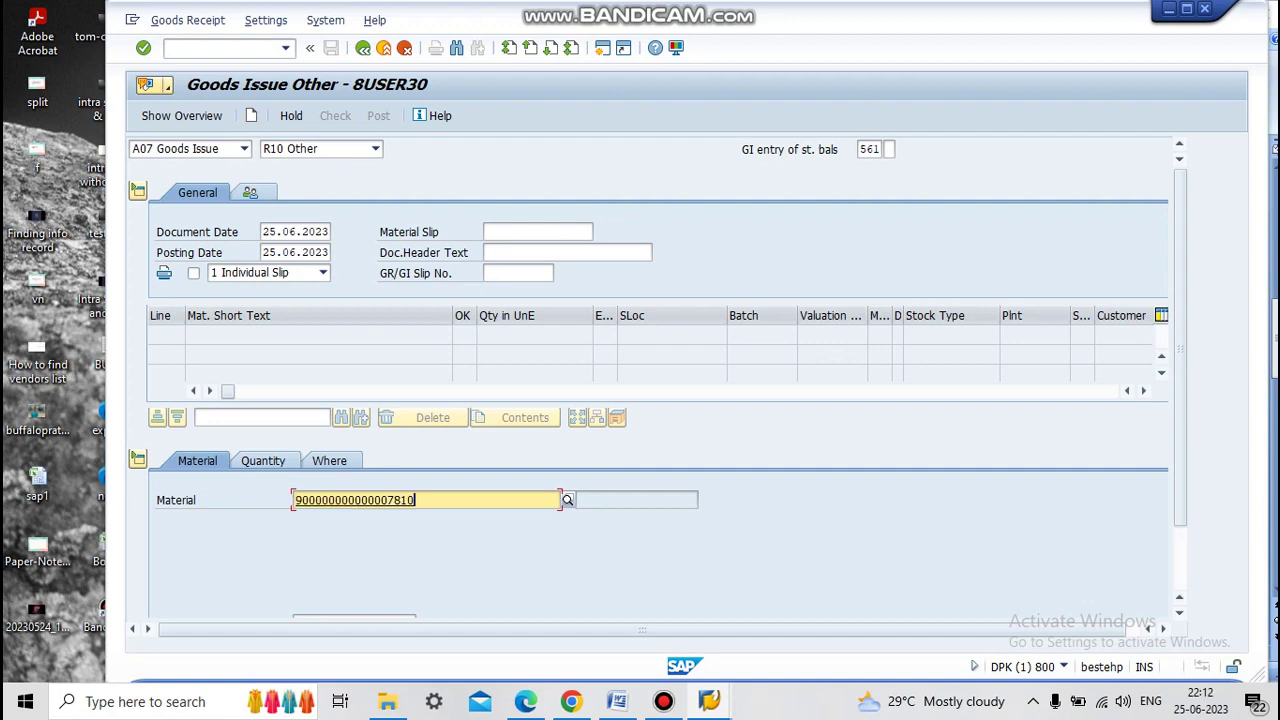
Set the item's quantity in unit of entry to 50000.
{"action": "left_click", "coordinate": [263, 460]}
{"action": "type", "text": "500"}
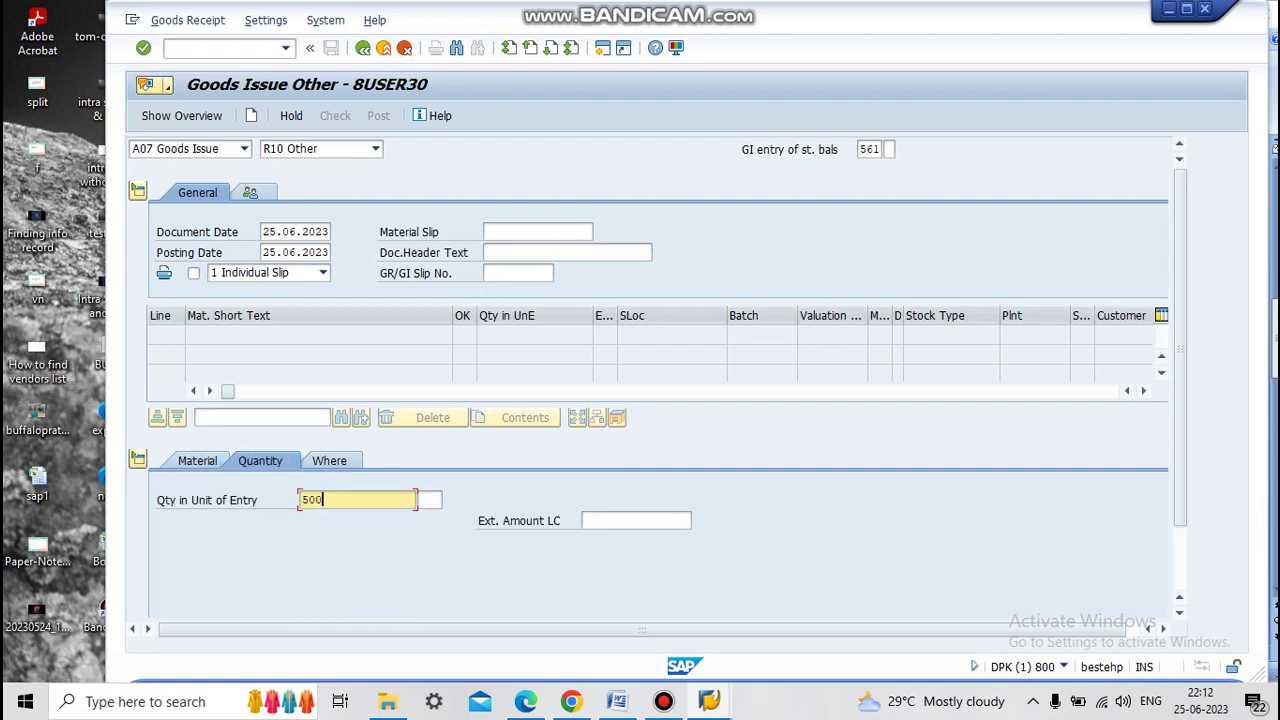
{"action": "type", "text": "00"}
Assign plant SEZ1 and storage location S1 to the item, and post the 561 stock entry.
{"action": "left_click", "coordinate": [329, 460]}
{"action": "left_click", "coordinate": [329, 540]}
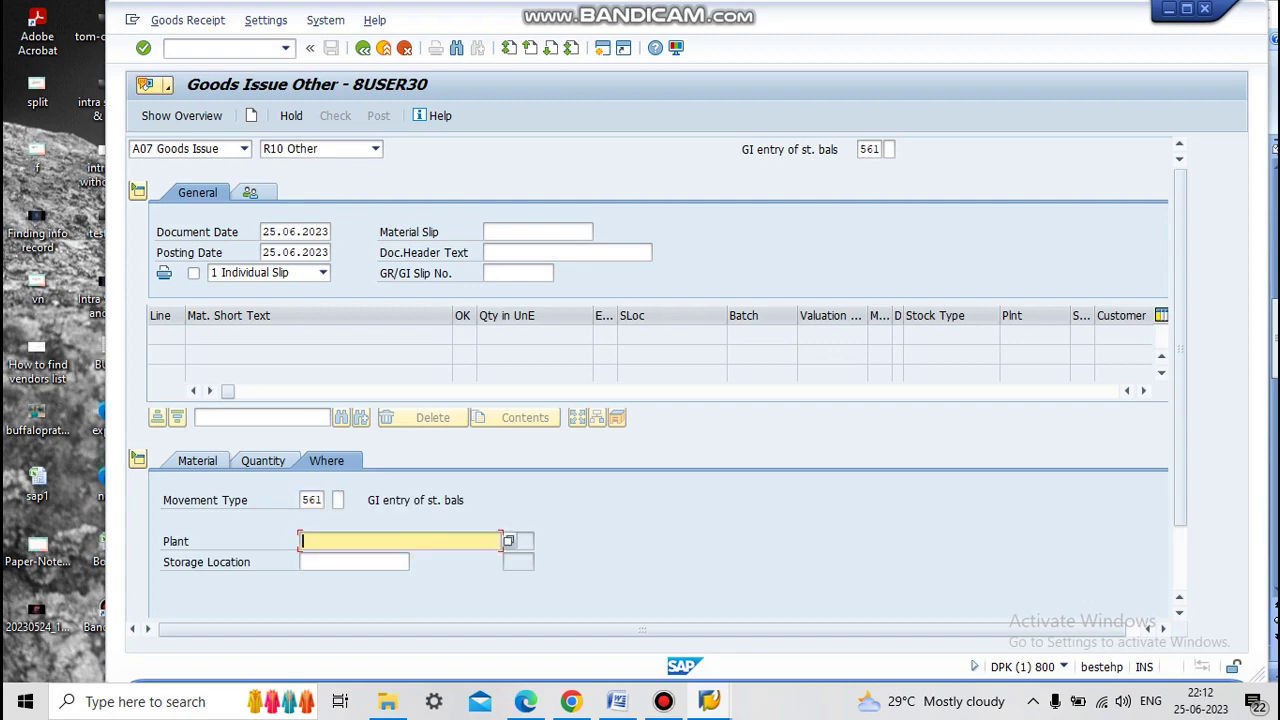
{"action": "type", "text": "sez1"}
{"action": "left_click", "coordinate": [329, 561]}
{"action": "type", "text": "s1"}
{"action": "key", "text": "Return"}
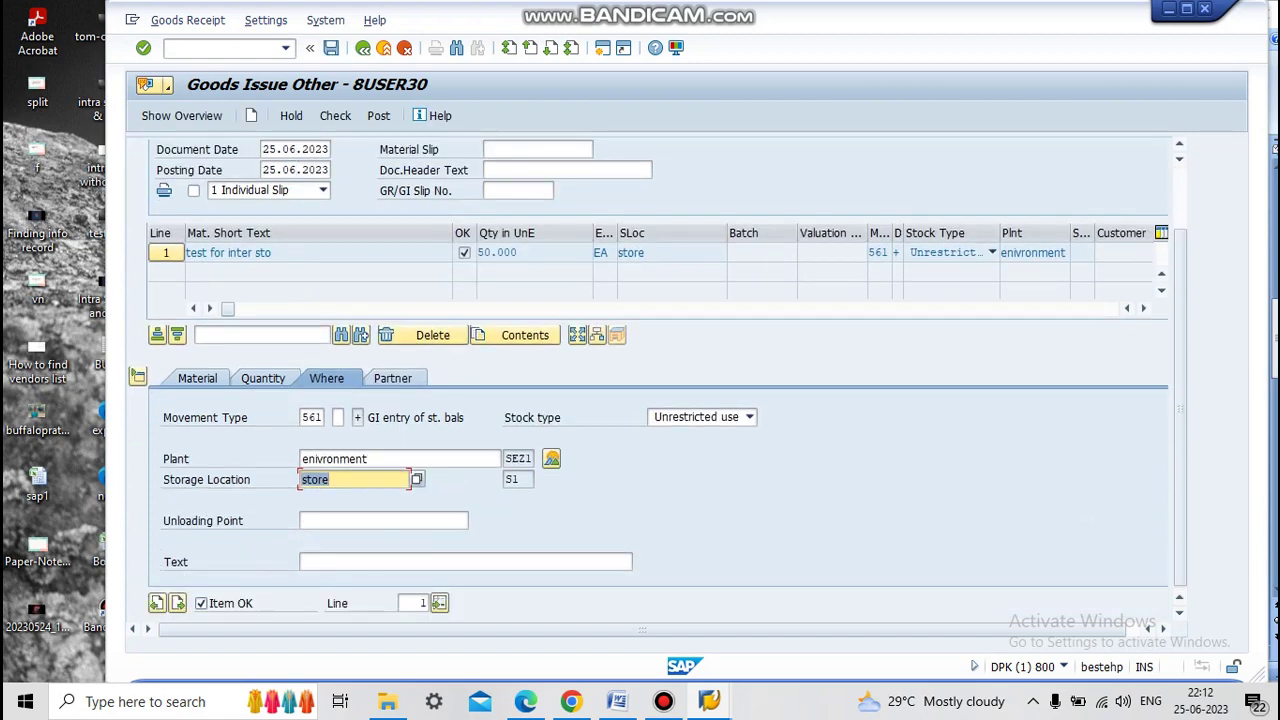
{"action": "left_click", "coordinate": [380, 116]}
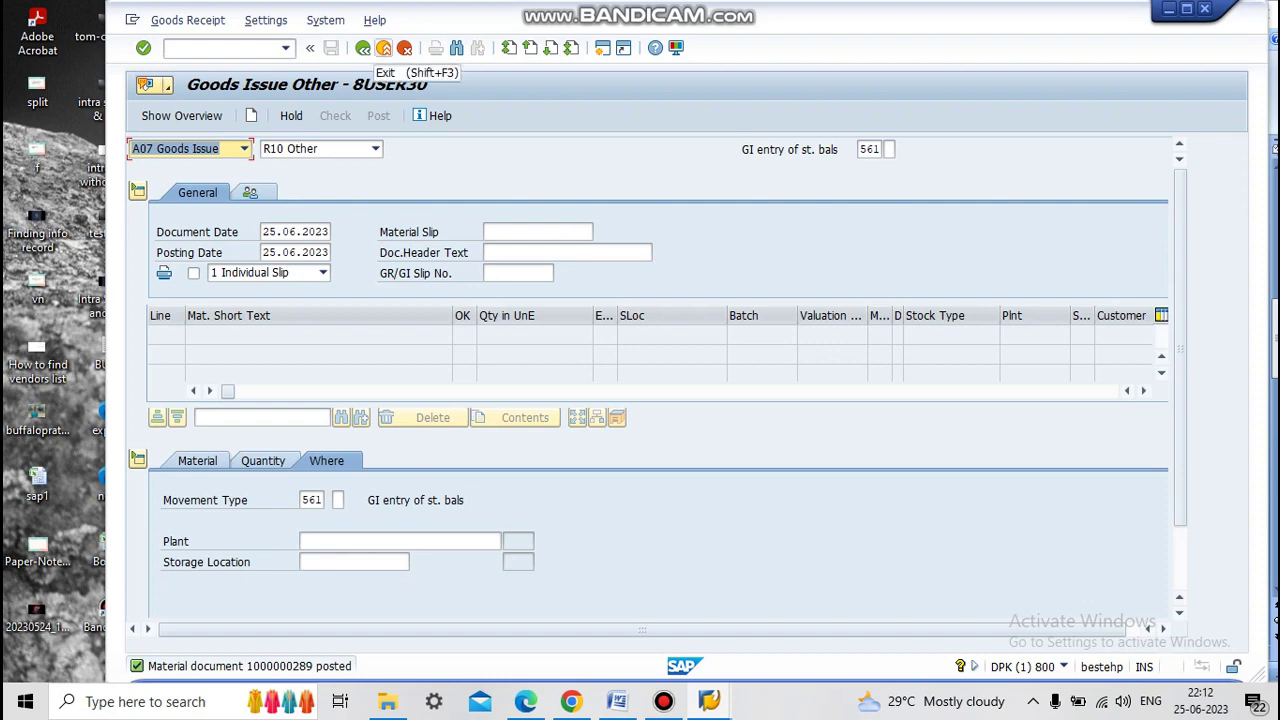
{"action": "left_click", "coordinate": [603, 48]}
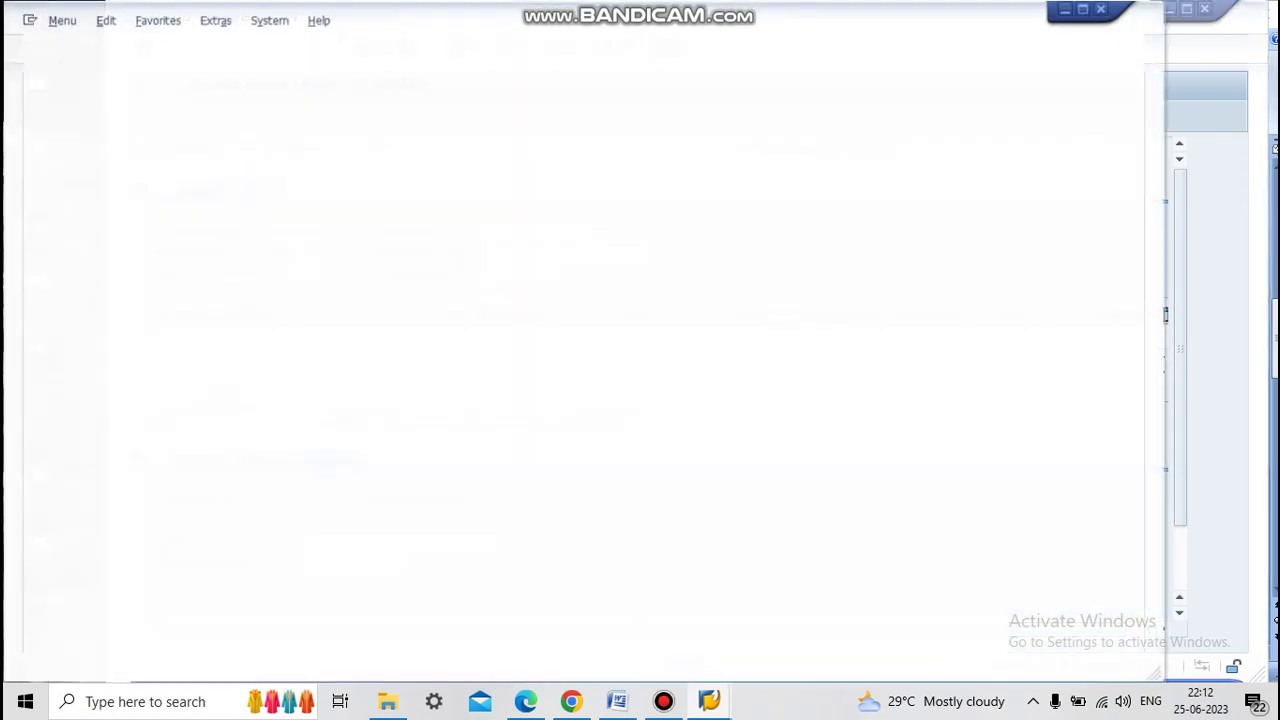
{"action": "left_click_drag", "start_coordinate": [404, 30], "coordinate": [518, 28]}
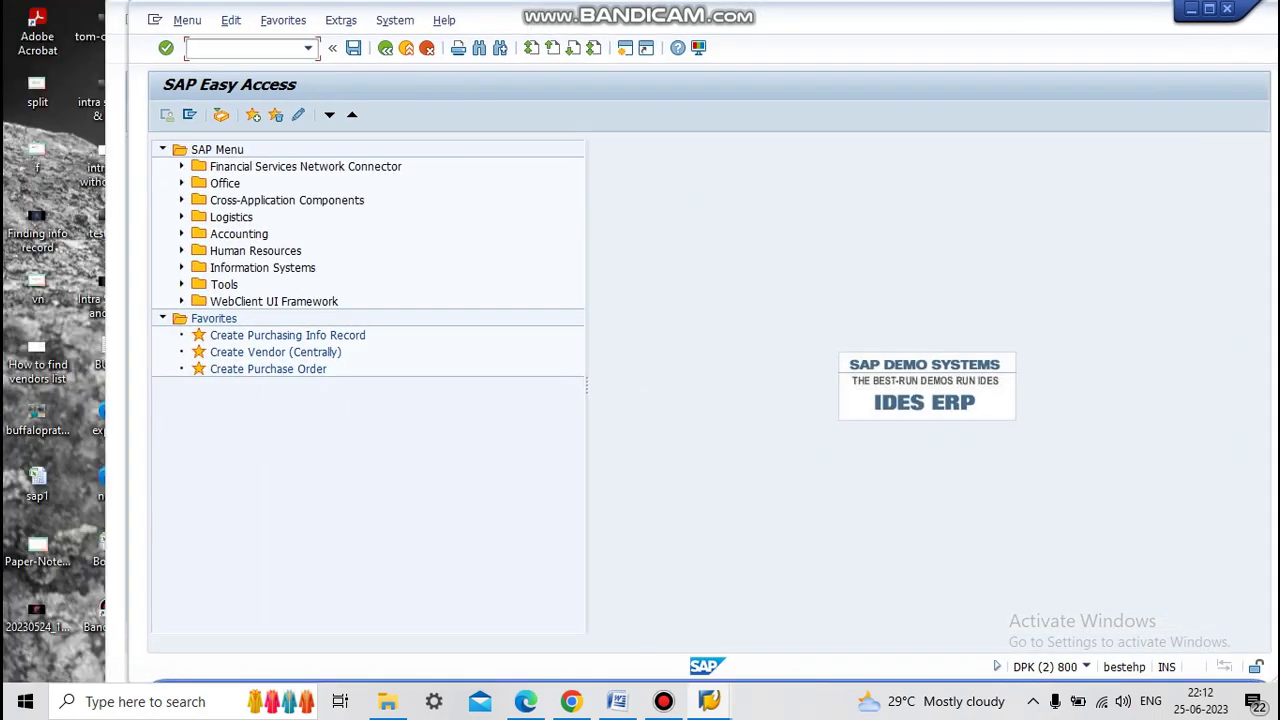
{"action": "type", "text": "mmb"}
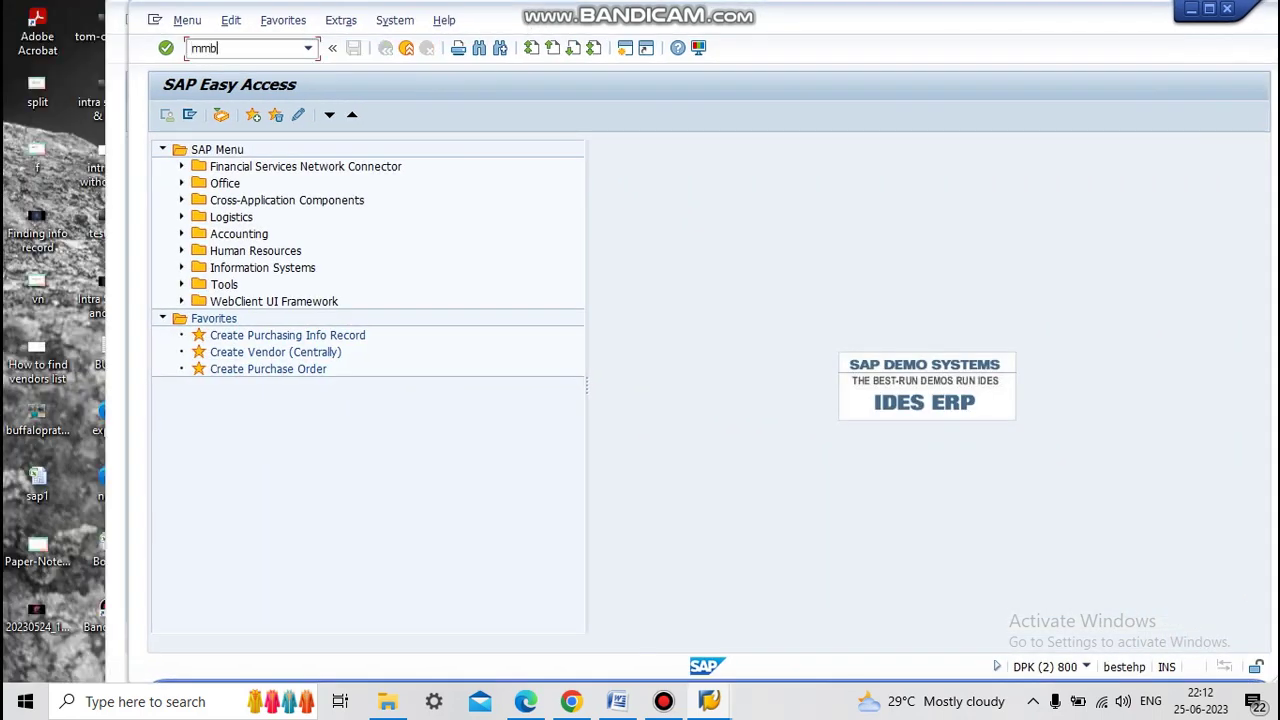
{"action": "type", "text": "e"}
{"action": "key", "text": "Return"}
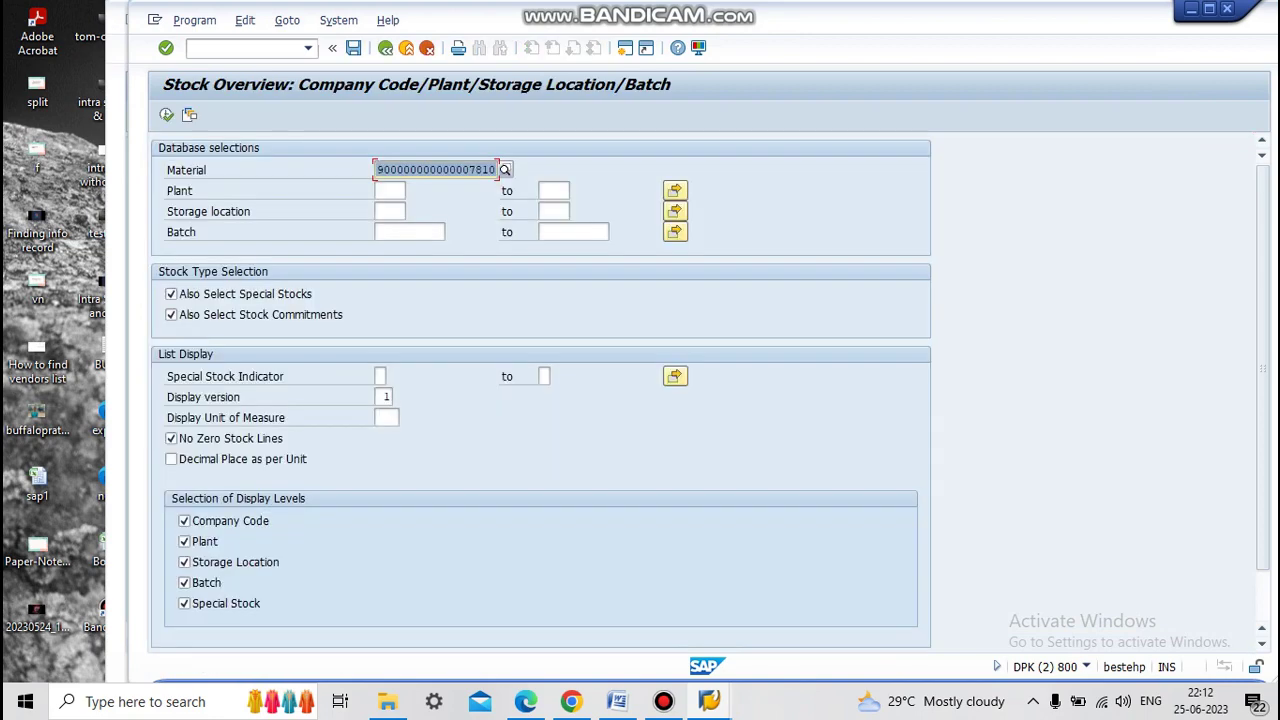
{"action": "key", "text": "F8"}
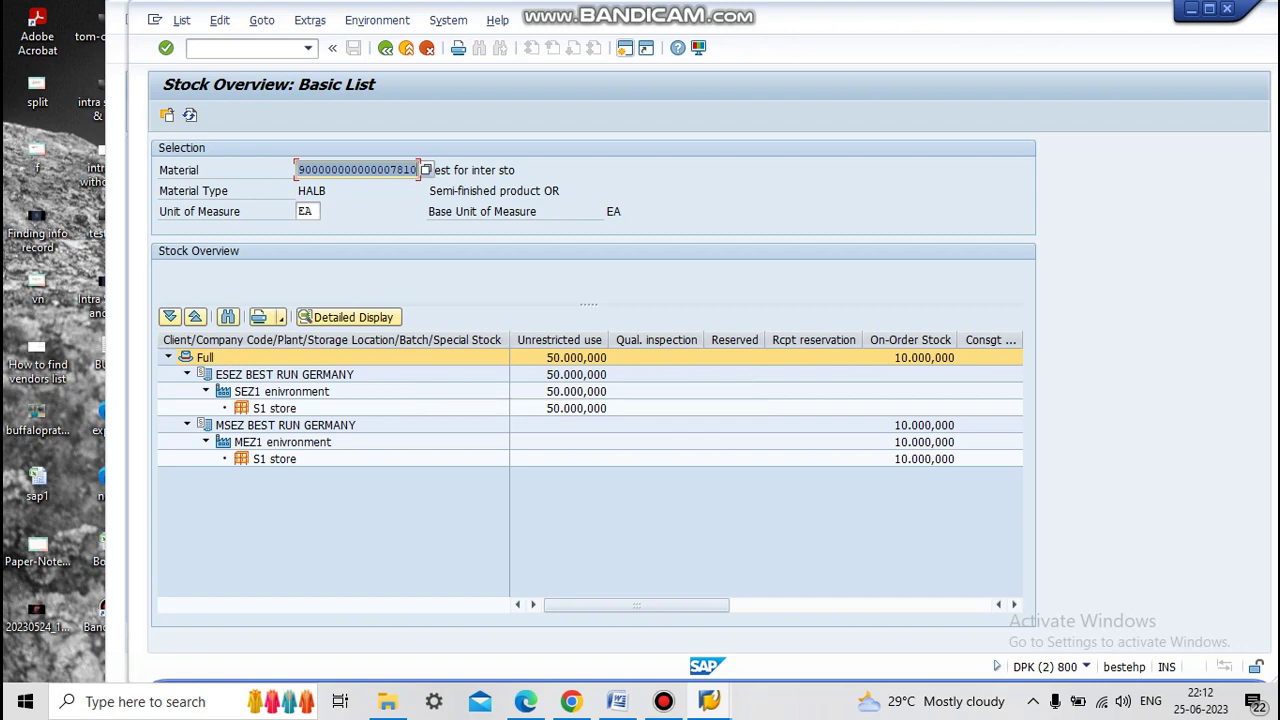
Open a third SAP session, start transaction VL10D for purchase order items, and set the shipping point to 1000.
{"action": "left_click", "coordinate": [625, 48]}
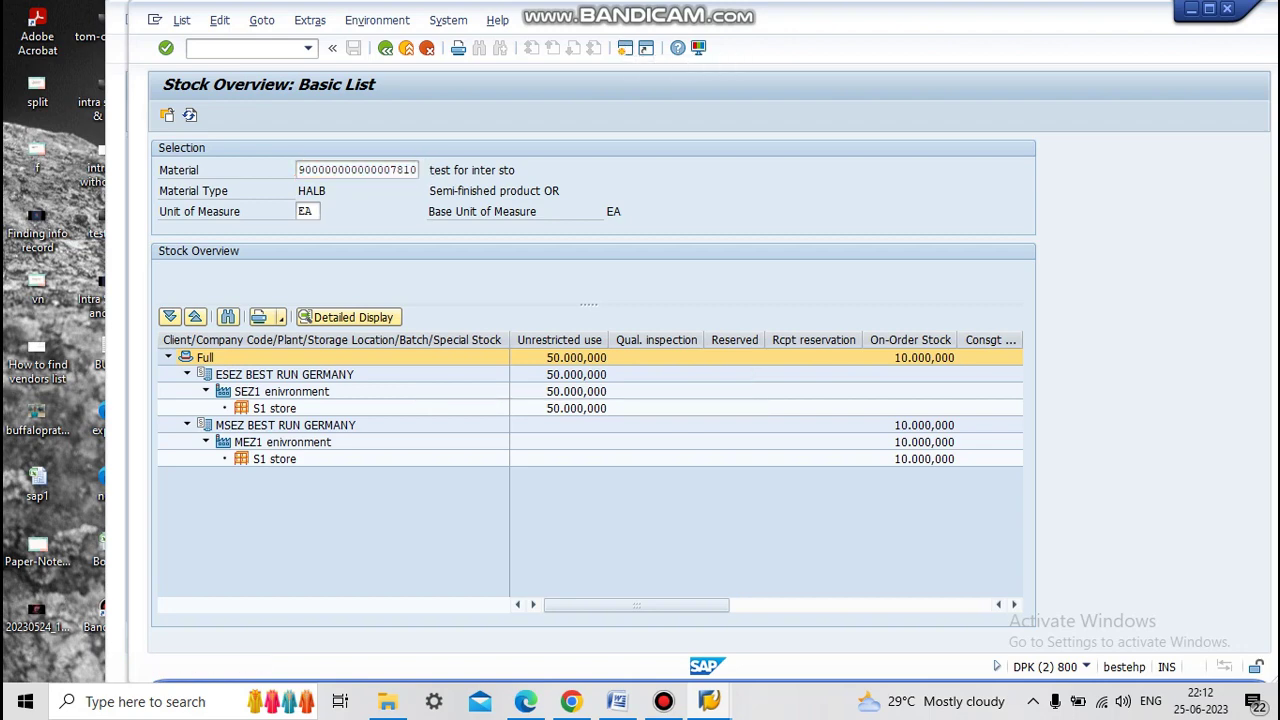
{"action": "key", "text": "shift+F3"}
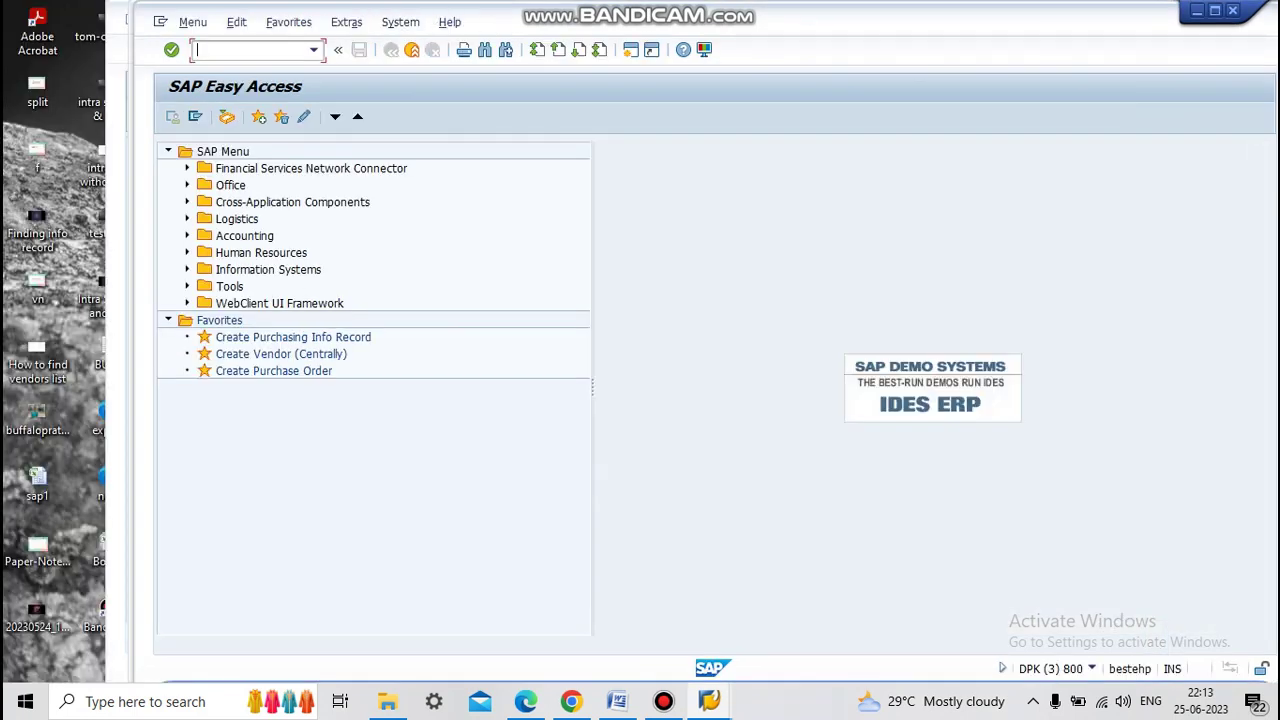
{"action": "type", "text": "vl10d"}
{"action": "key", "text": "Return"}
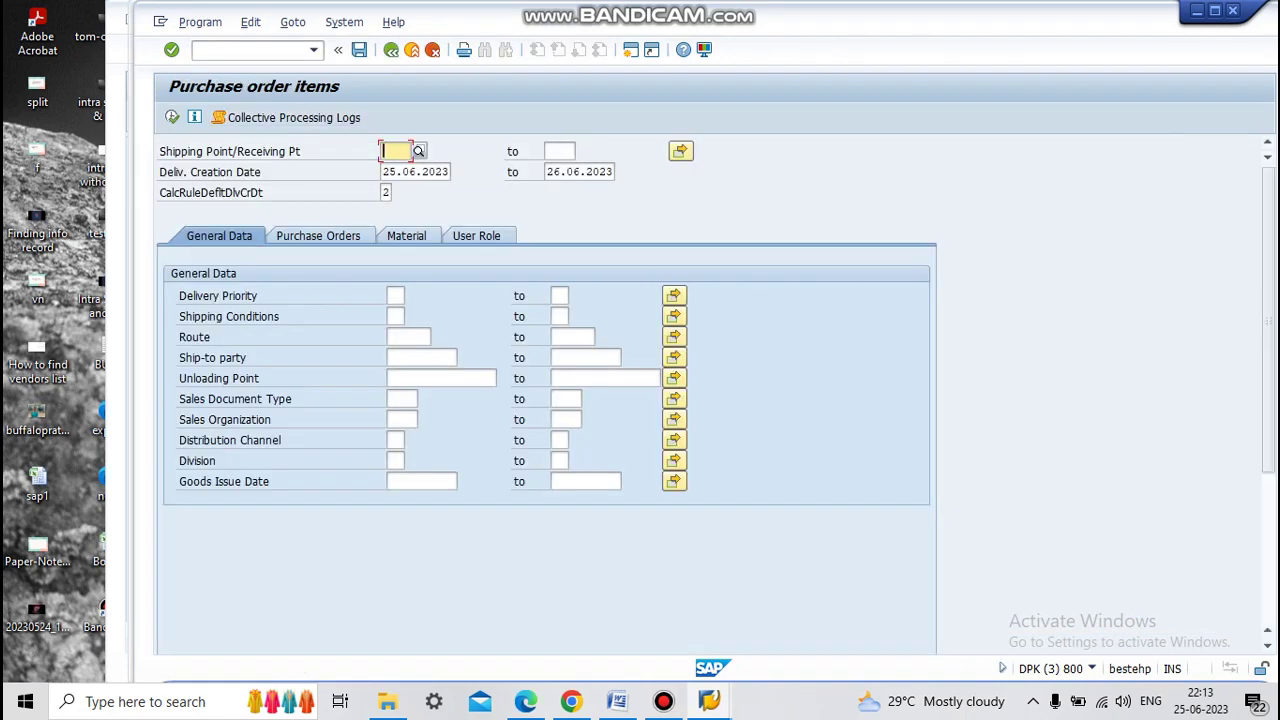
{"action": "type", "text": "1000"}
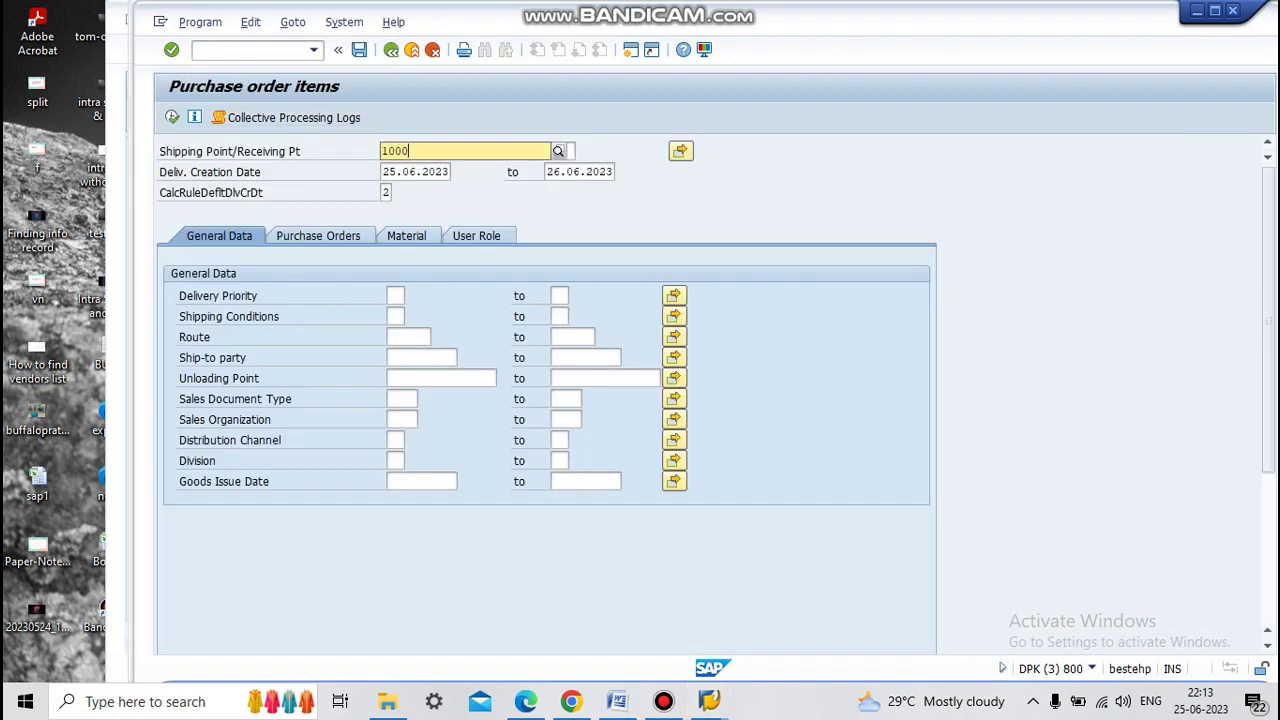
{"action": "key", "text": "Down"}
{"action": "key", "text": "Return"}
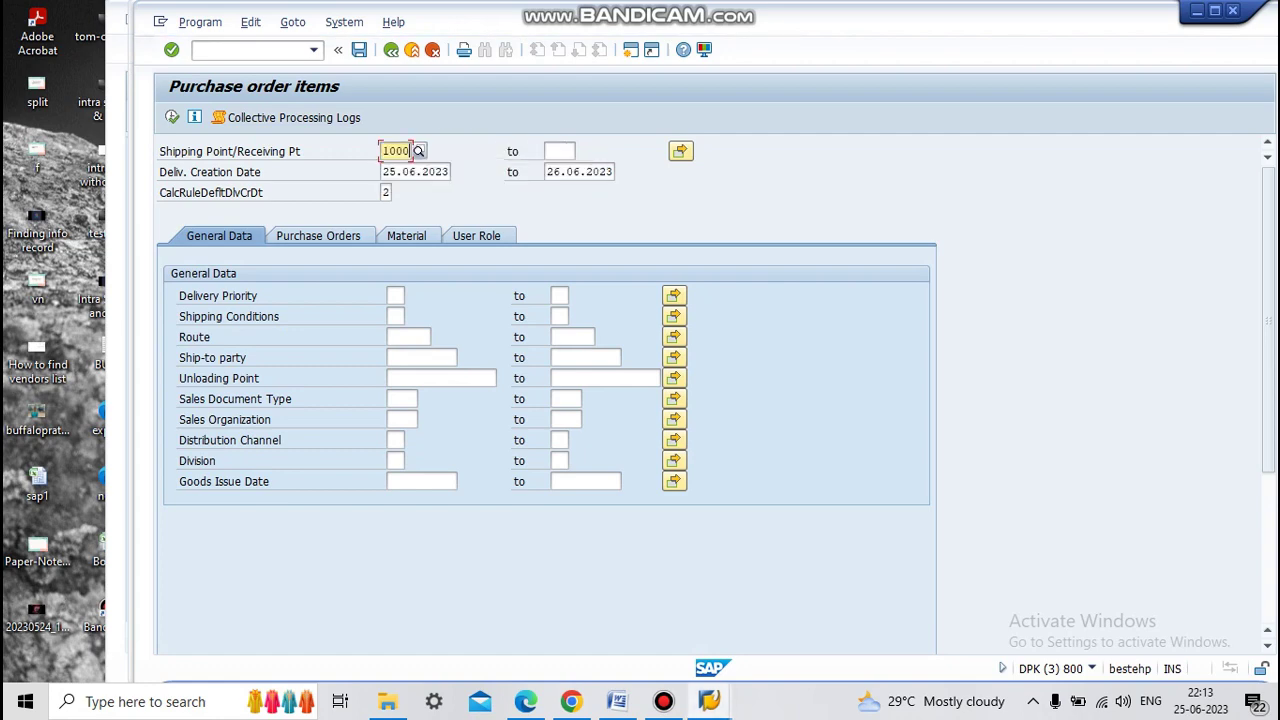
Open a fourth SAP session and display the standard purchase order with transaction ME23N.
{"action": "left_click", "coordinate": [630, 49]}
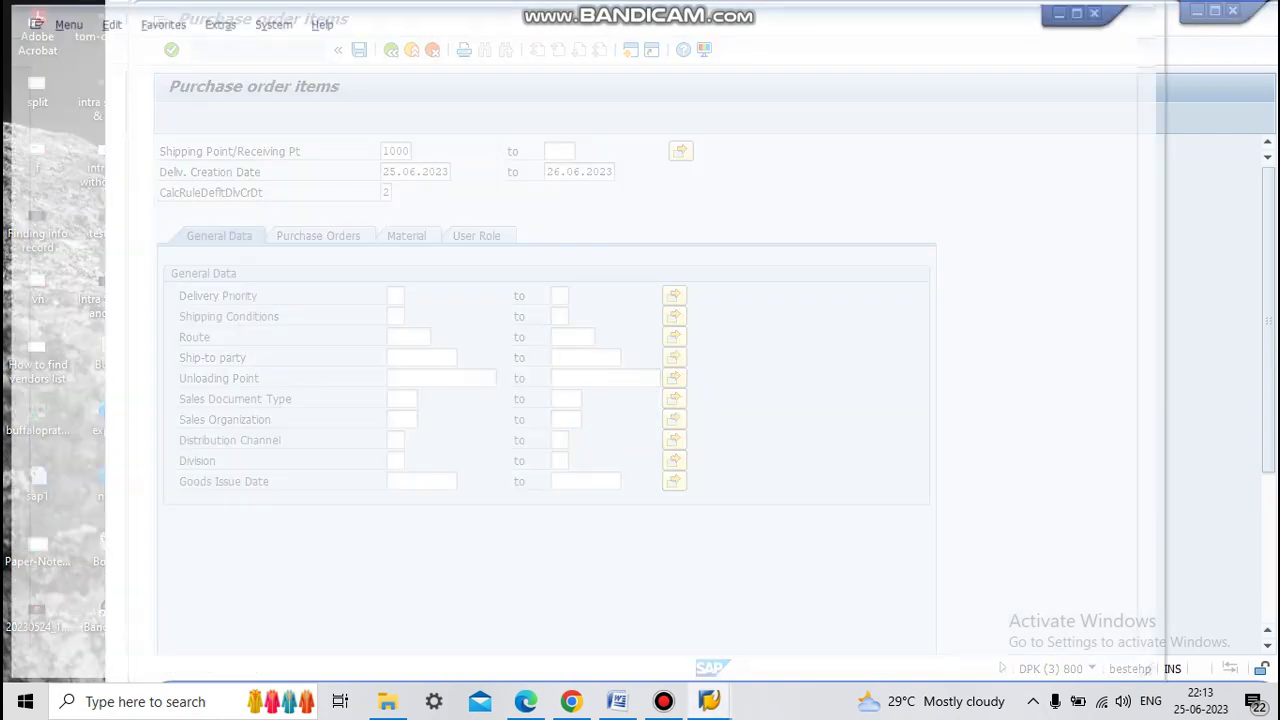
{"action": "left_click_drag", "start_coordinate": [385, 25], "coordinate": [498, 33]}
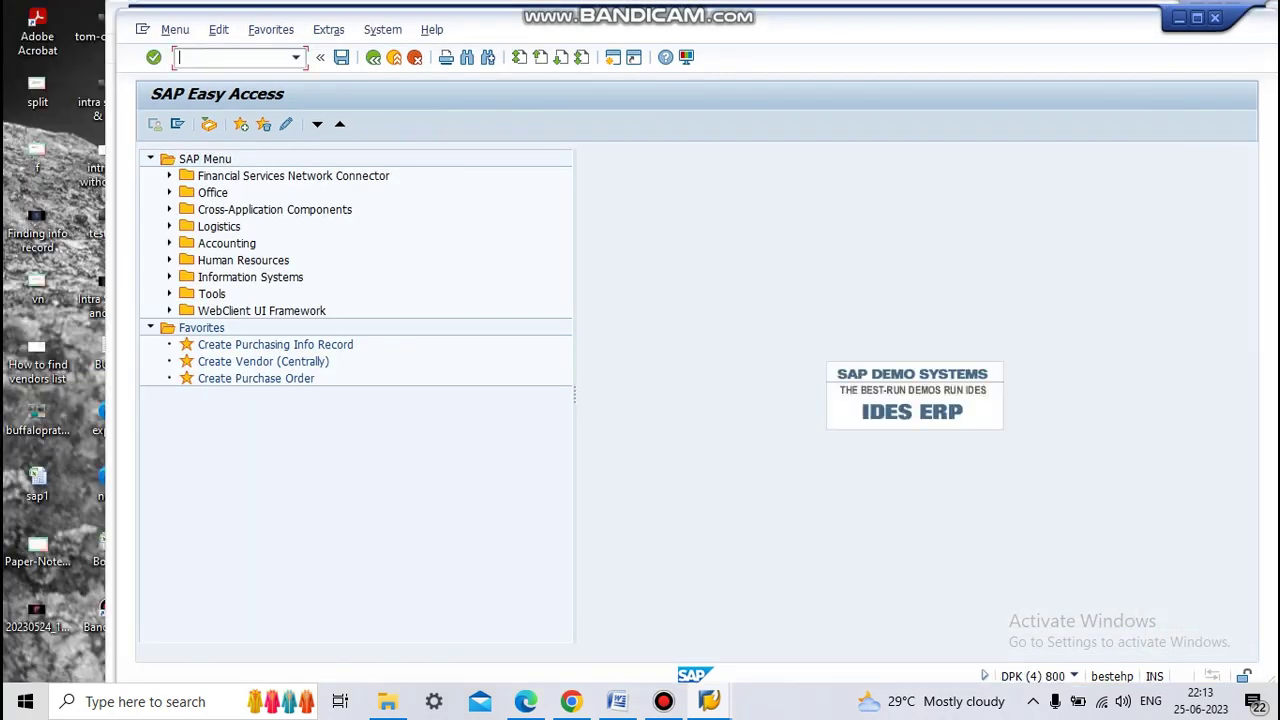
{"action": "type", "text": "me2"}
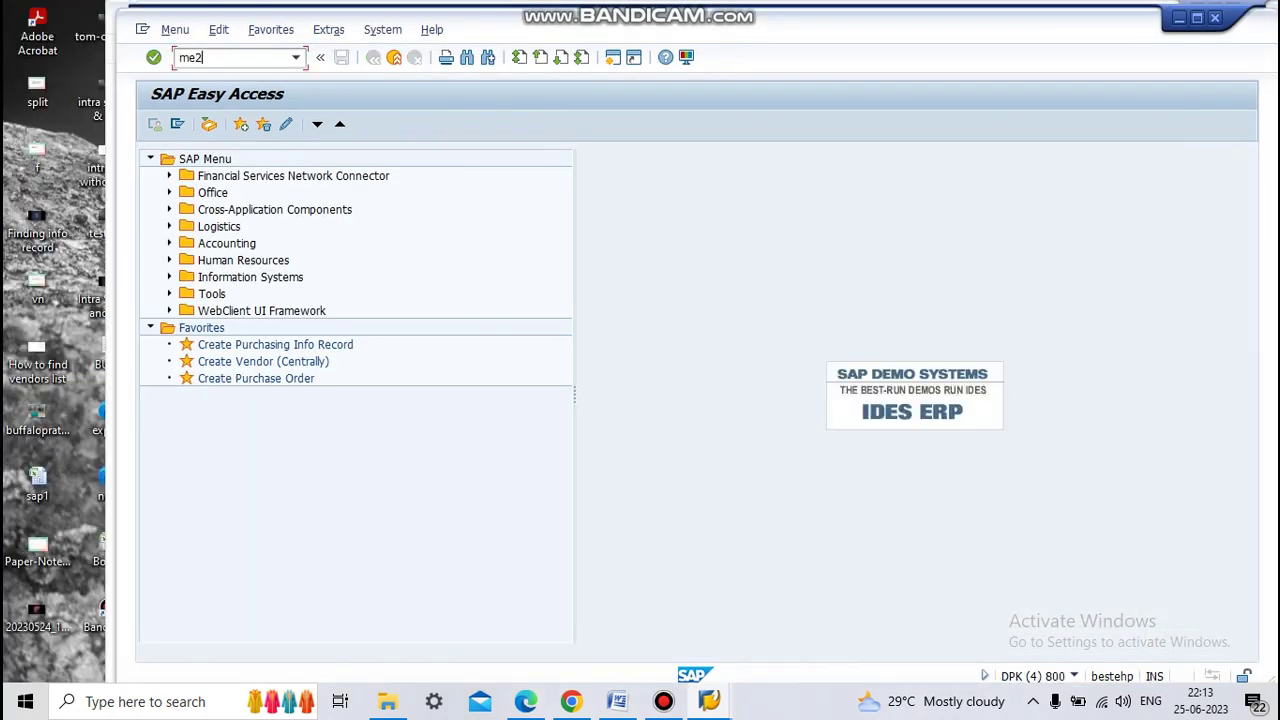
{"action": "type", "text": "3n"}
{"action": "key", "text": "Return"}
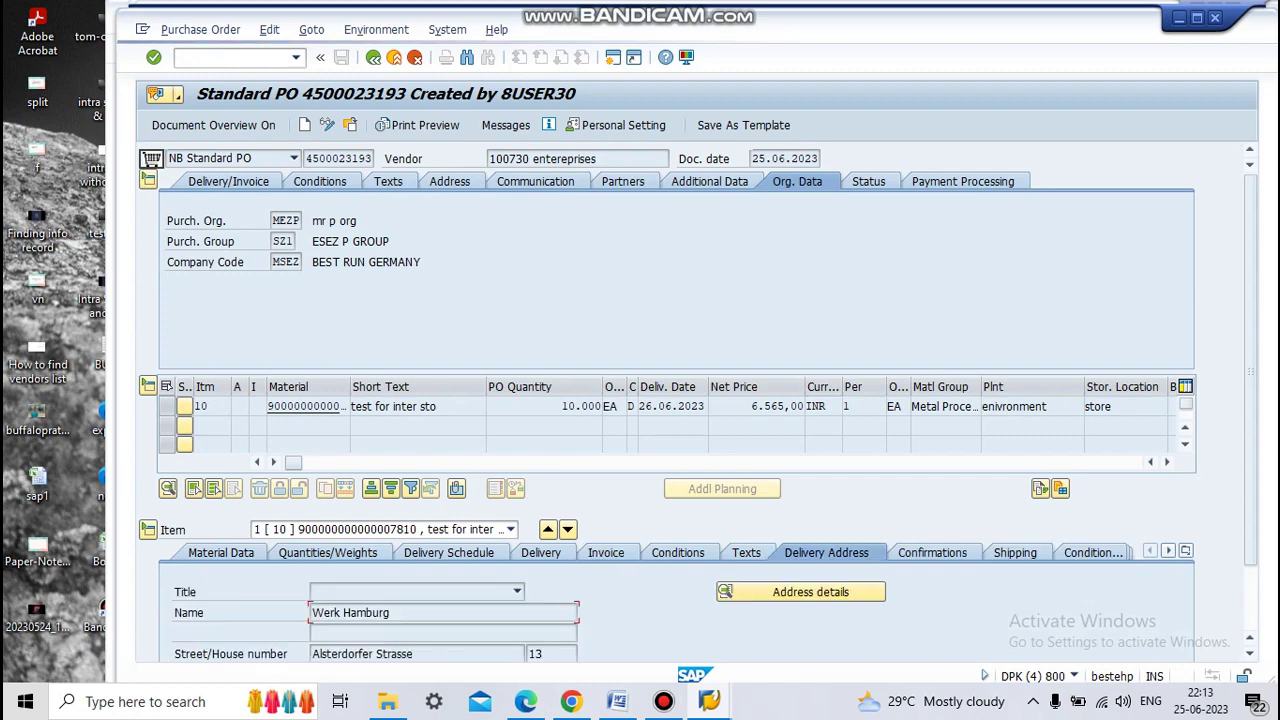
Check the shipping point in the purchase order item's shipping data.
{"action": "left_click_drag", "start_coordinate": [850, 22], "coordinate": [843, 13]}
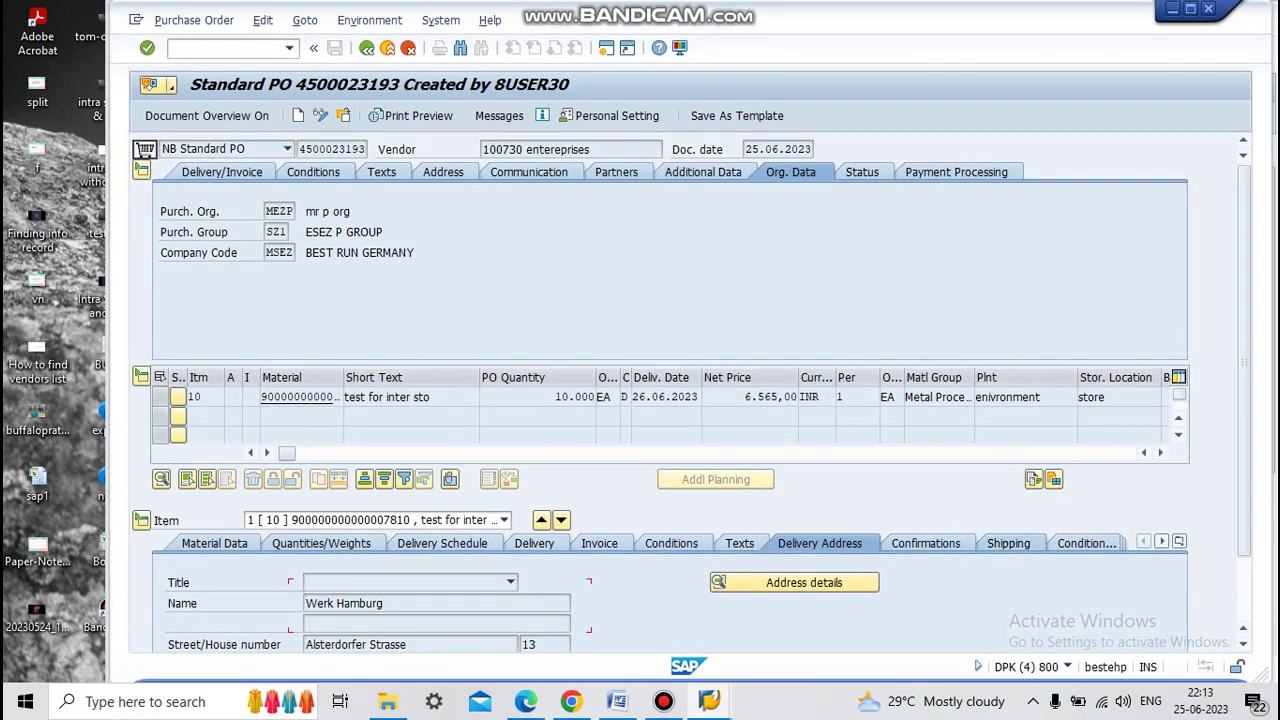
{"action": "left_click", "coordinate": [1008, 544]}
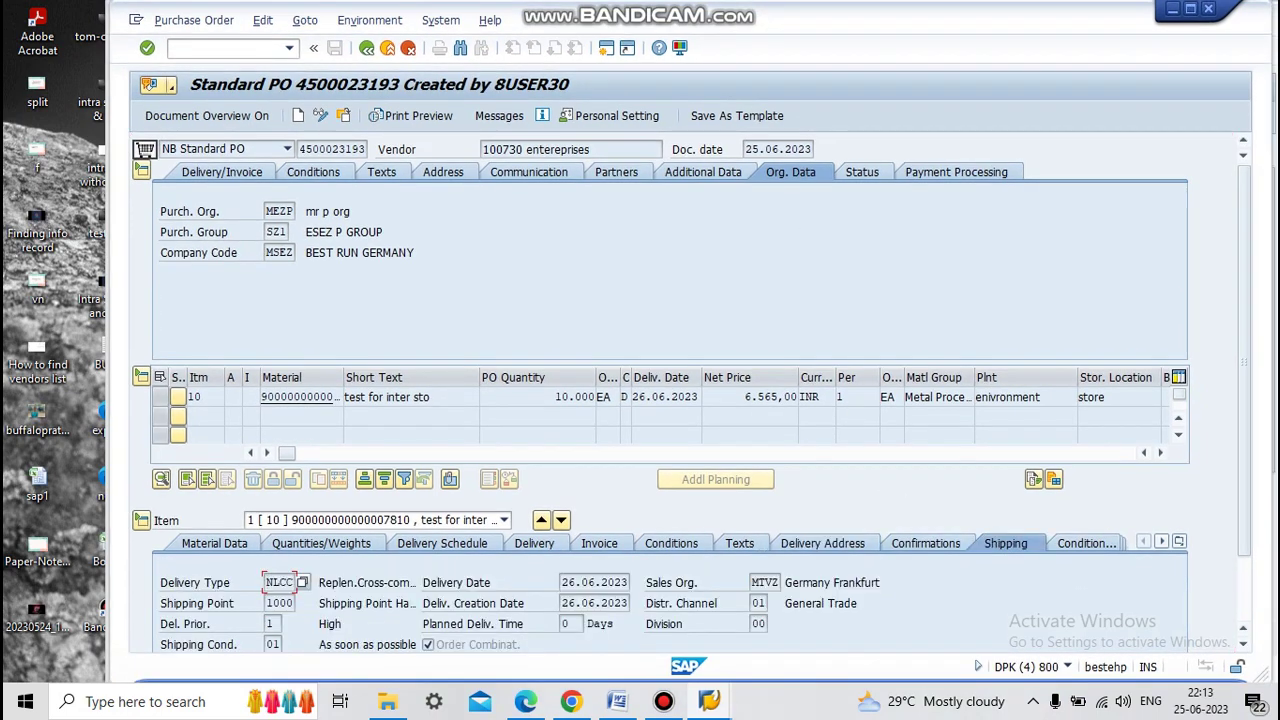
{"action": "left_click_drag", "start_coordinate": [266, 603], "coordinate": [295, 603]}
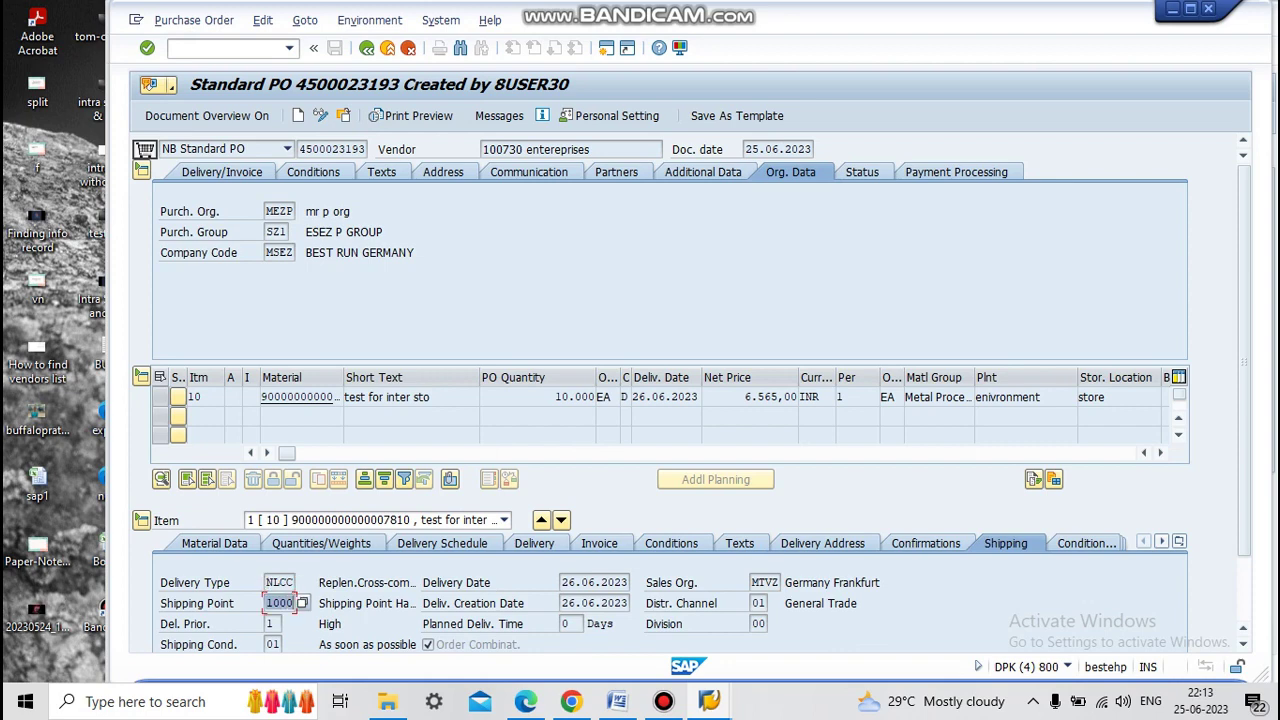
{"action": "left_click_drag", "start_coordinate": [358, 149], "coordinate": [288, 149]}
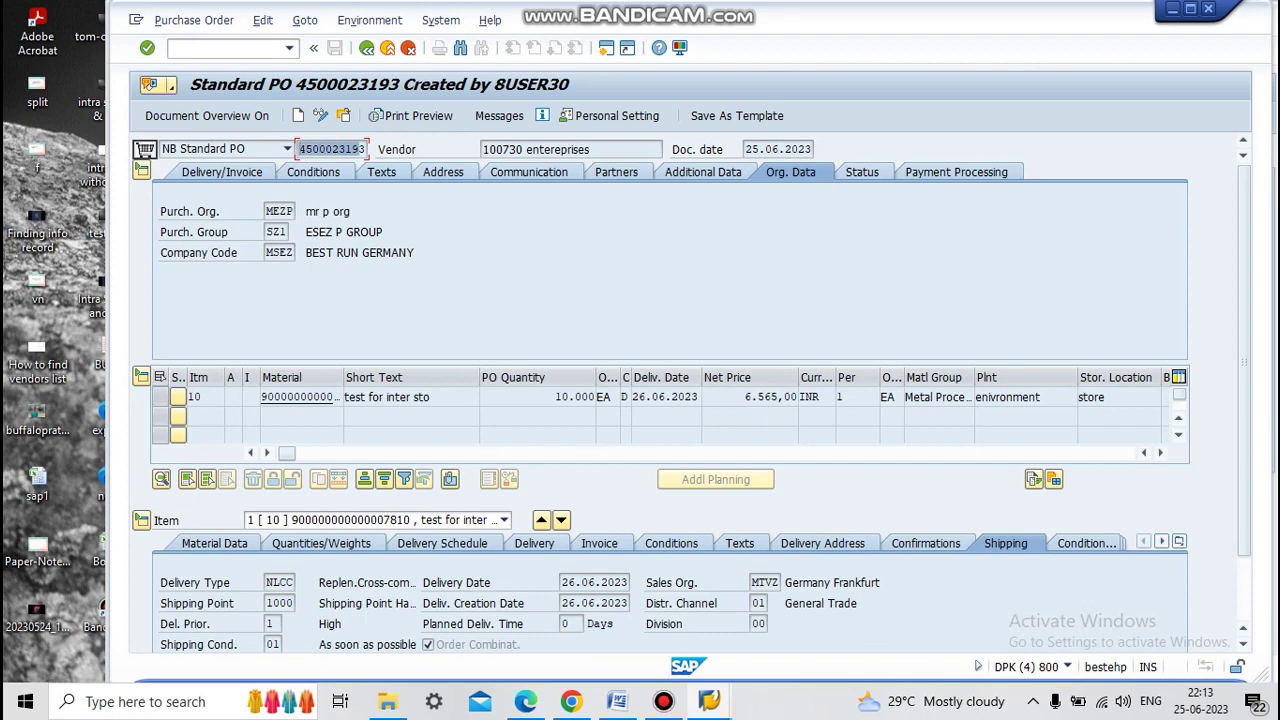
{"action": "left_click", "coordinate": [211, 603]}
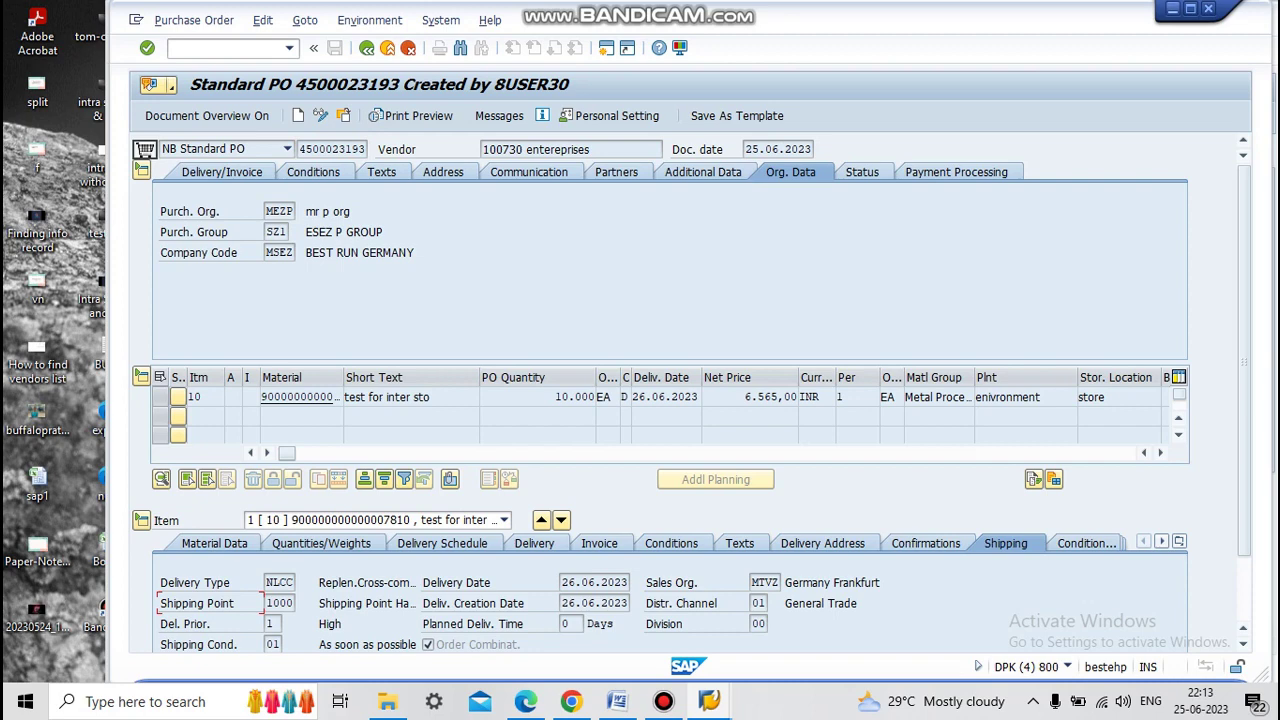
Execute the VL10D selection, create the purchase order's delivery in the background, and return to SAP Easy Access.
{"action": "key", "text": "alt+Tab"}
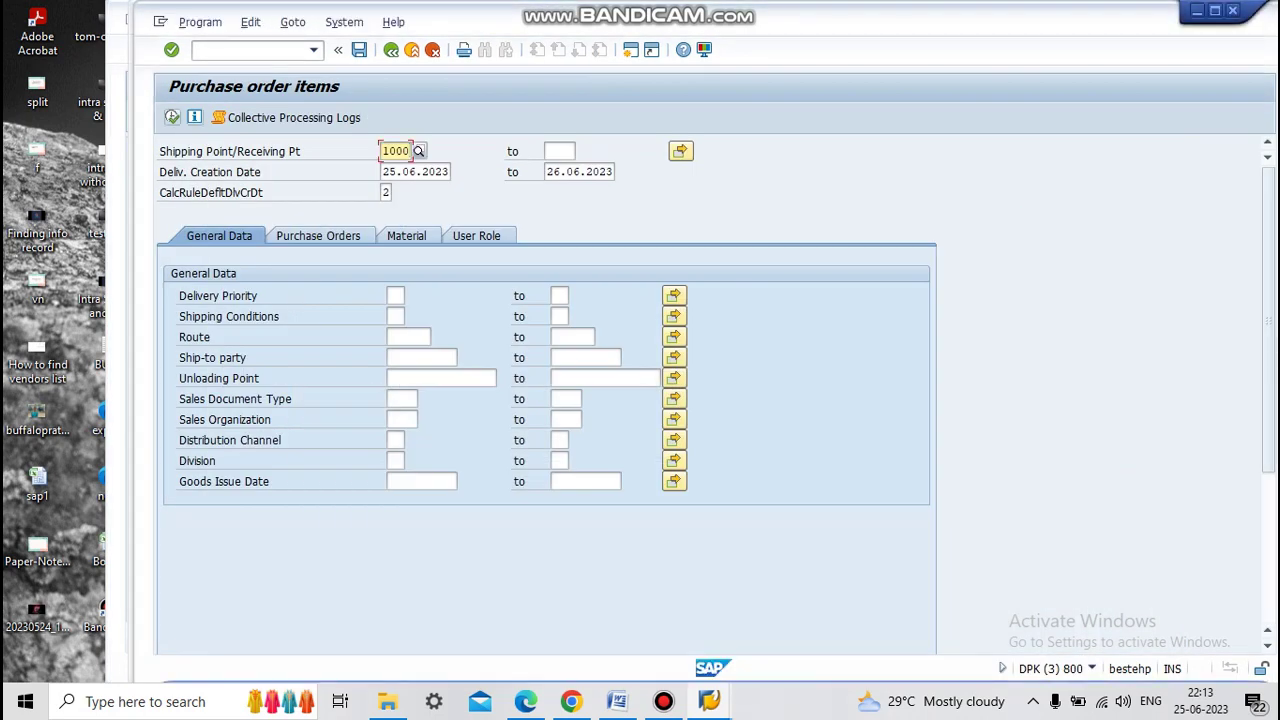
{"action": "left_click", "coordinate": [172, 117]}
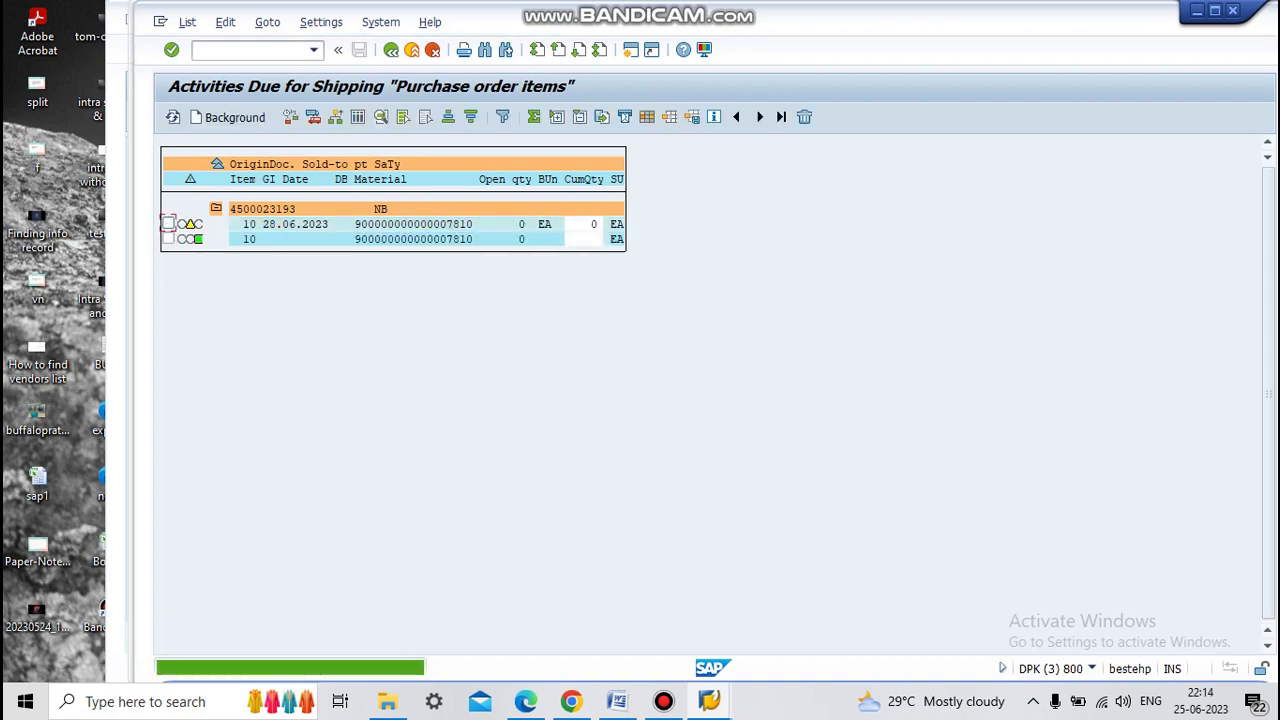
{"action": "left_click", "coordinate": [411, 49]}
{"action": "left_click", "coordinate": [411, 49]}
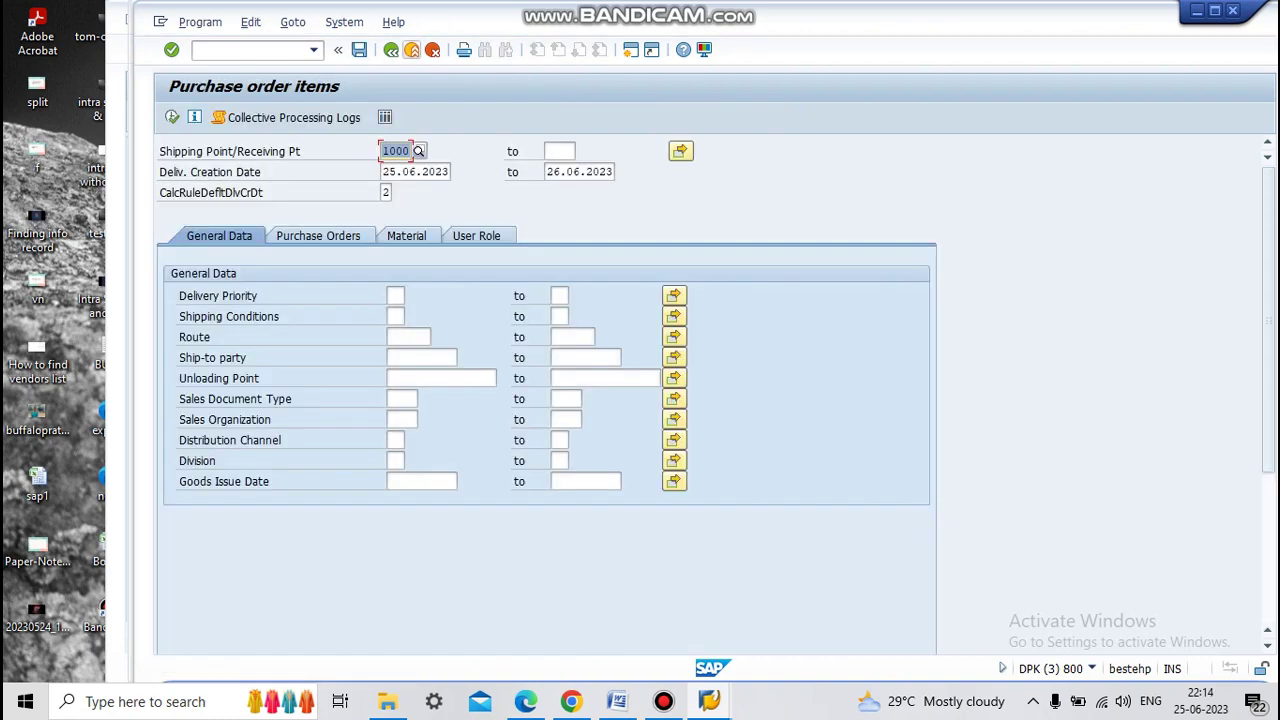
{"action": "left_click", "coordinate": [411, 49]}
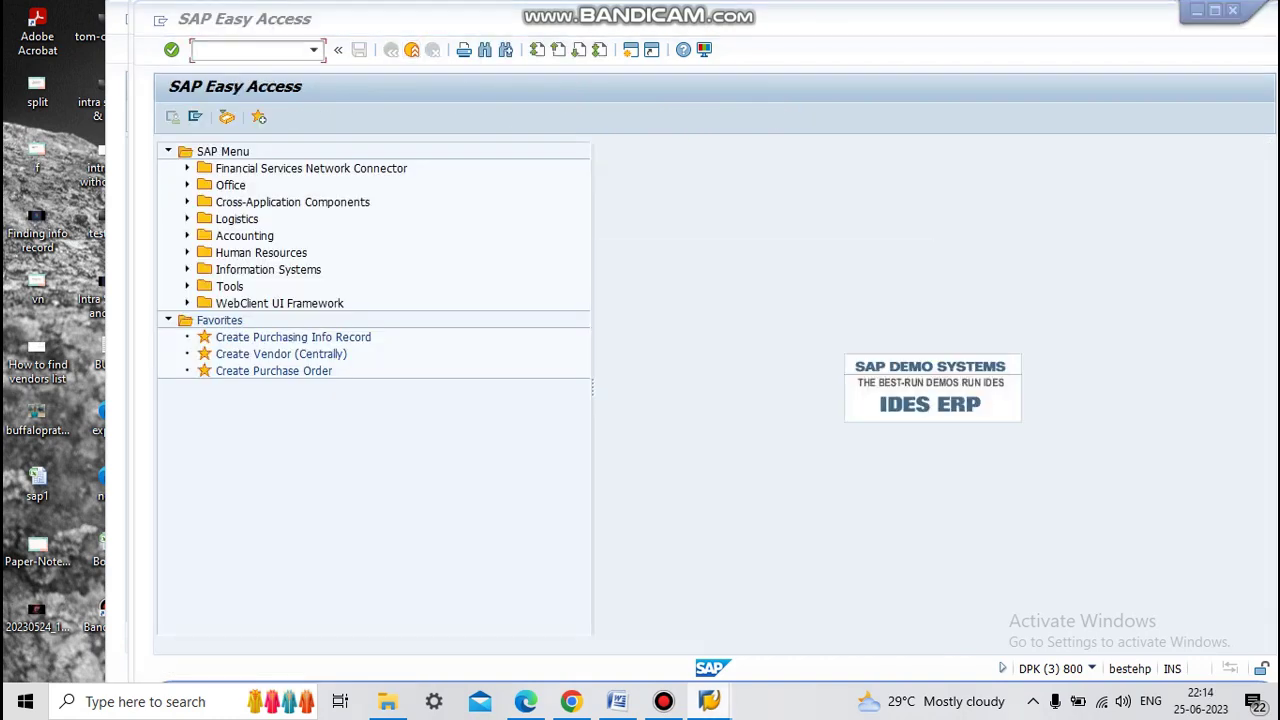
Reload the purchase order with ME23N in the other session and view the item's purchase order history for the delivery.
{"action": "left_click", "coordinate": [709, 701]}
{"action": "left_click", "coordinate": [1155, 612]}
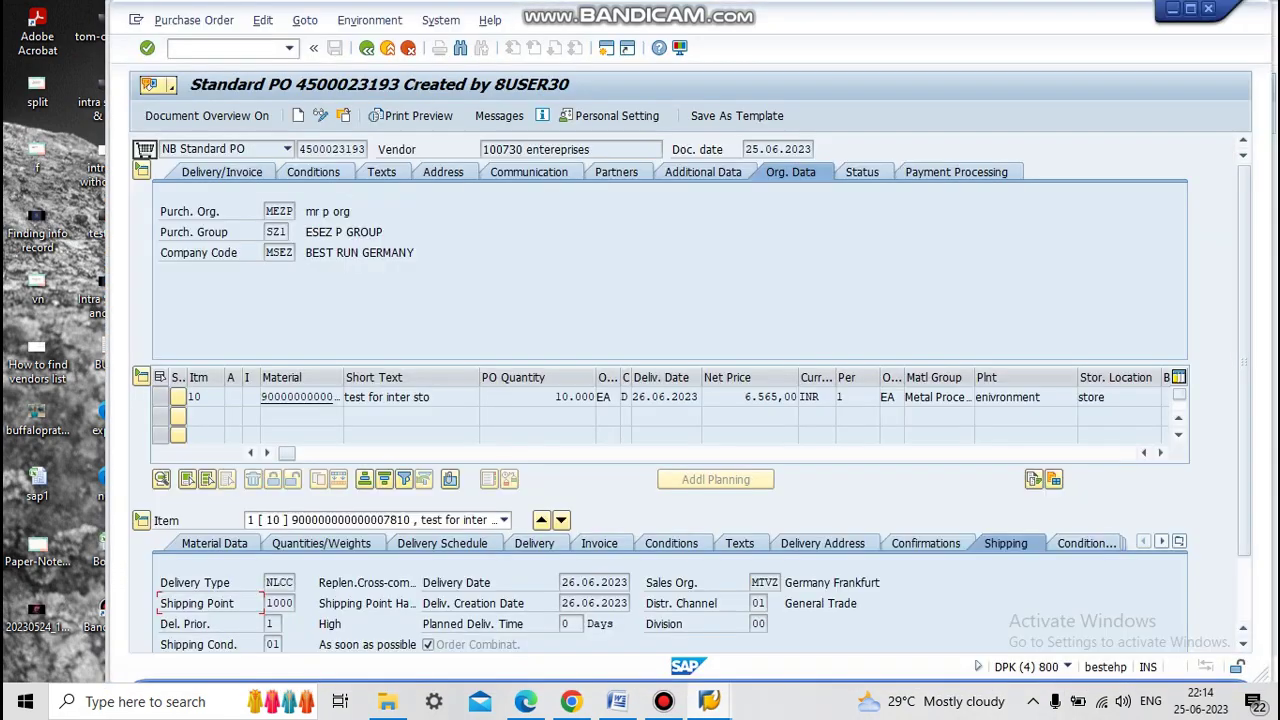
{"action": "left_click", "coordinate": [366, 48]}
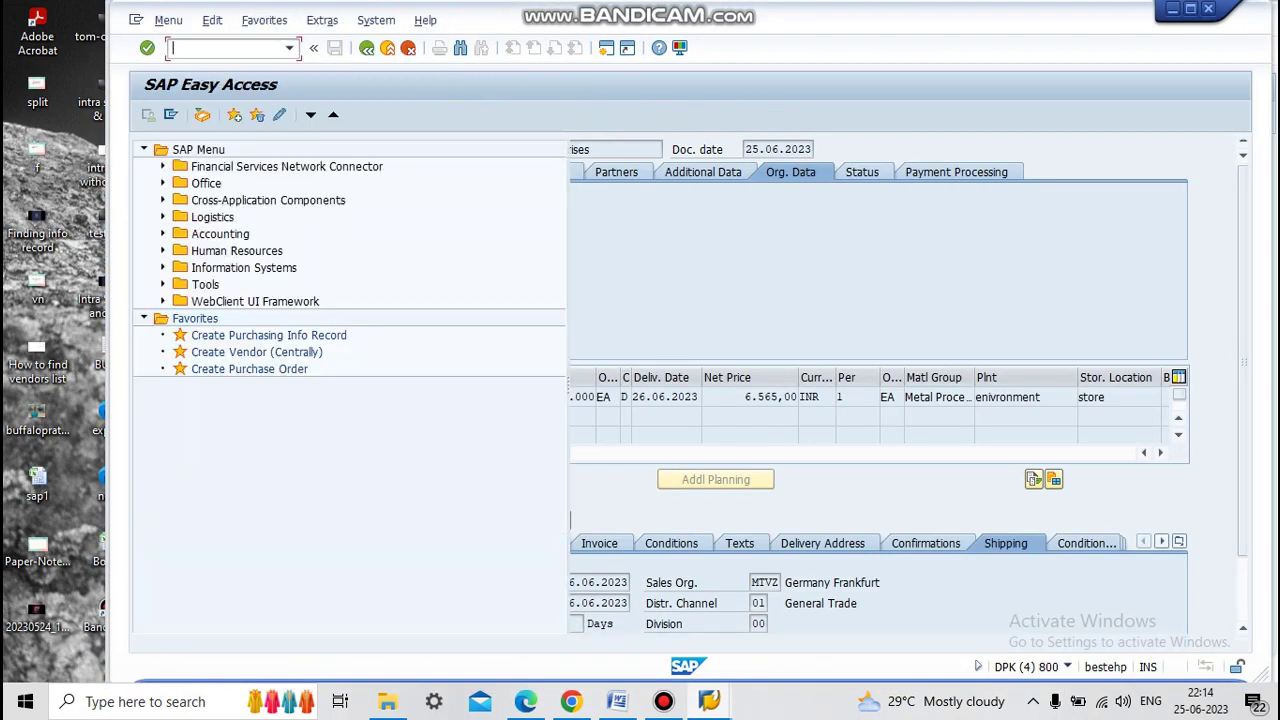
{"action": "type", "text": "me23n"}
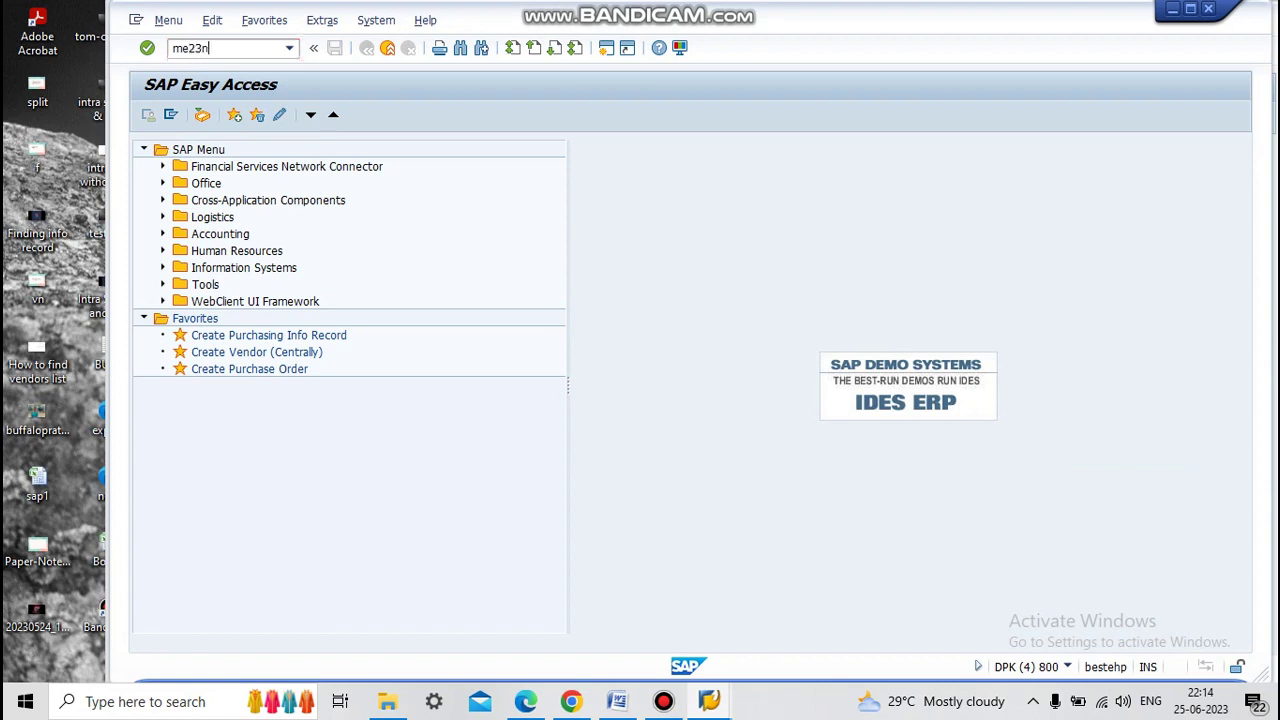
{"action": "key", "text": "Return"}
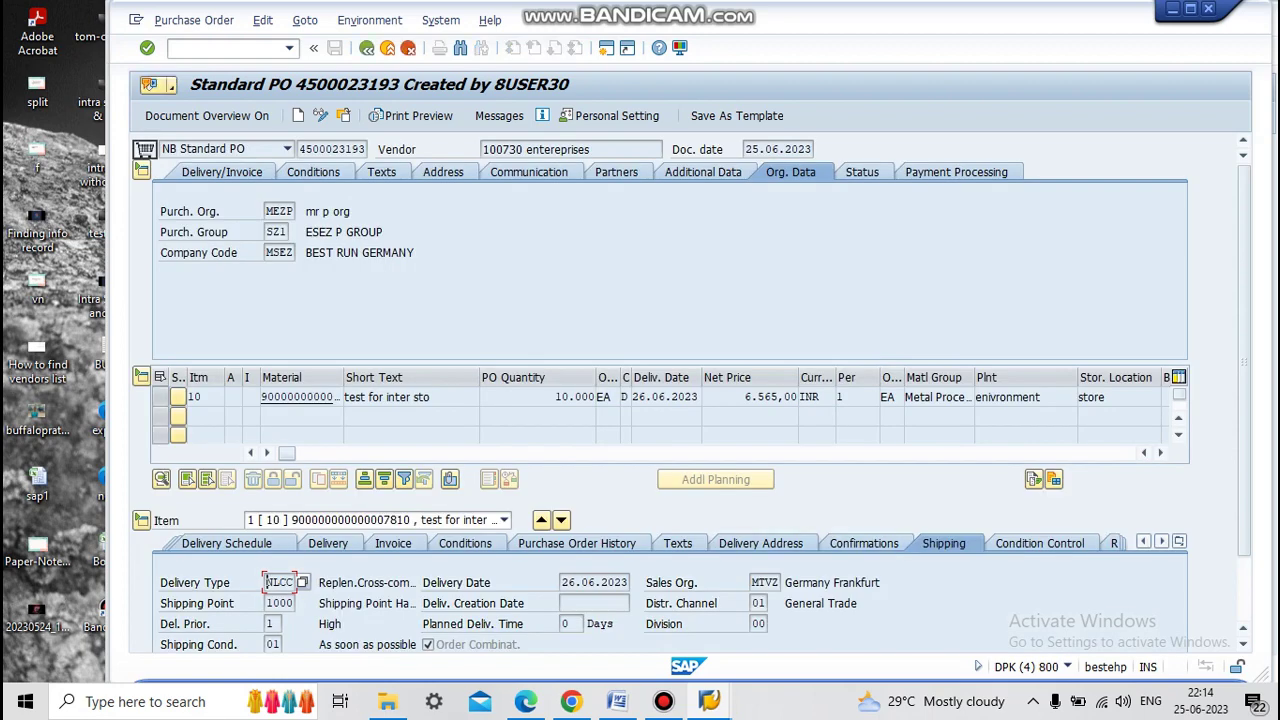
{"action": "left_click", "coordinate": [577, 544]}
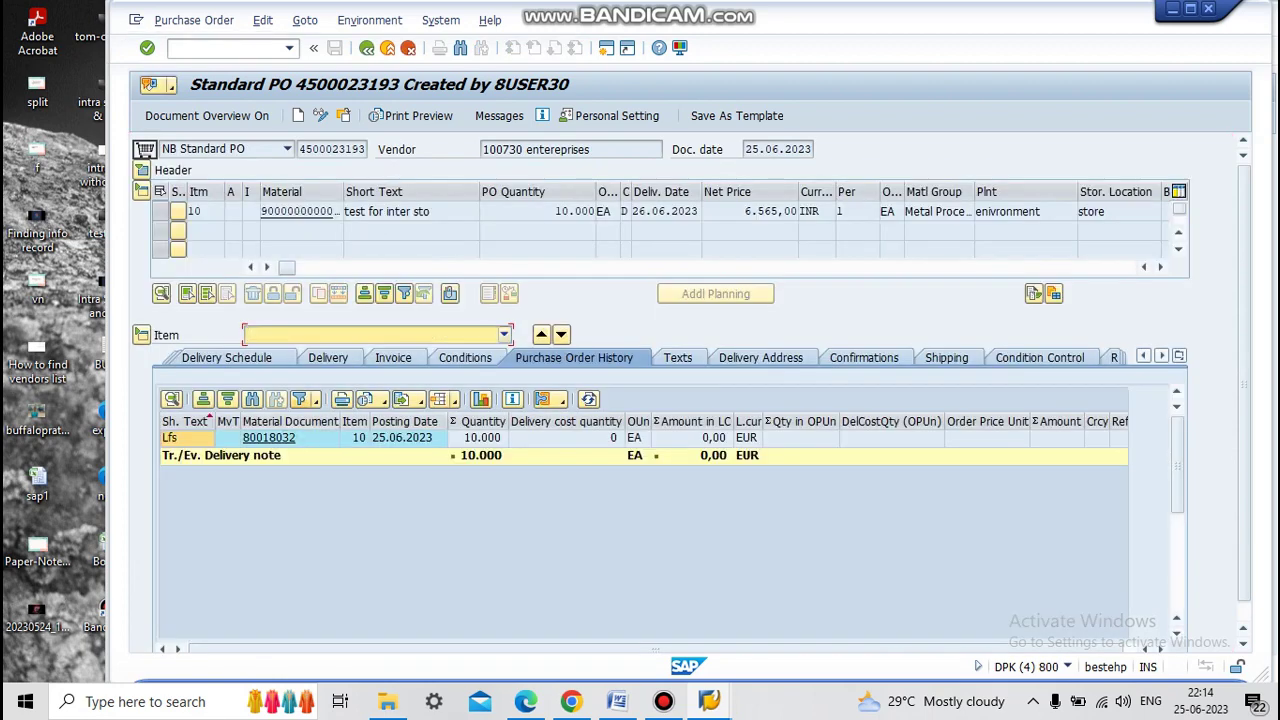
{"action": "left_click", "coordinate": [1172, 9]}
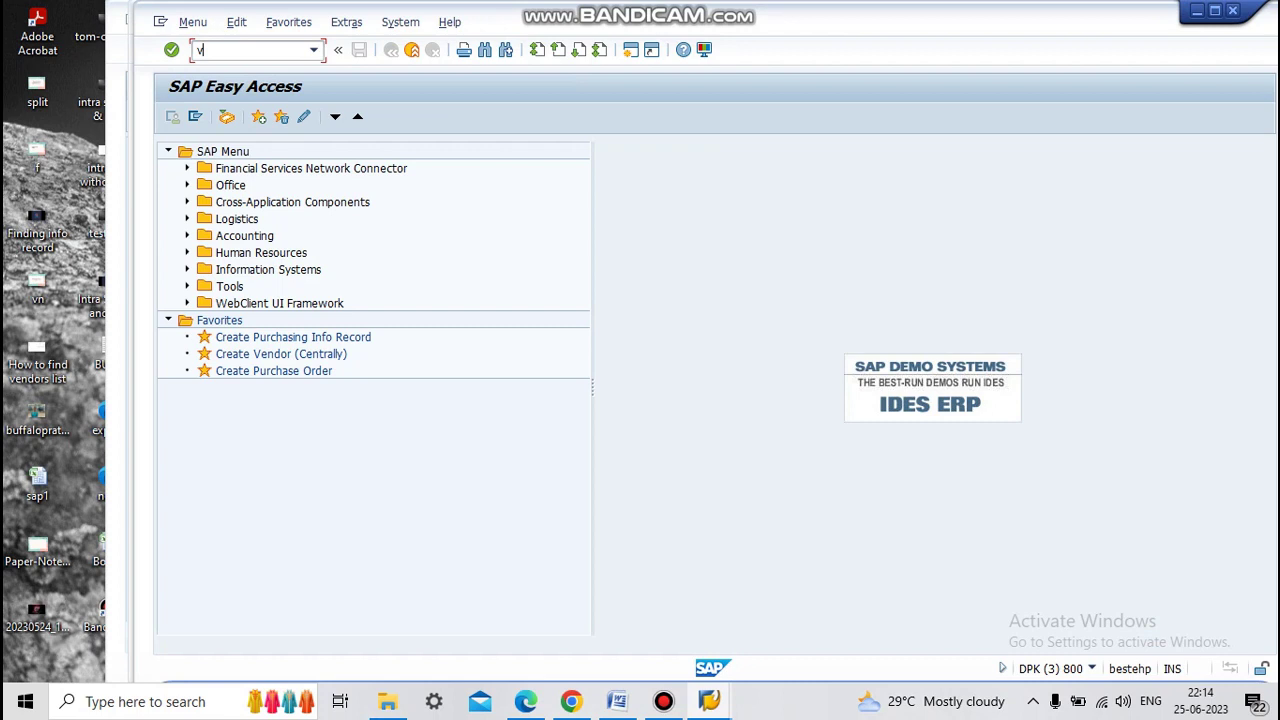
Open the new outbound delivery for changing with transaction VL02N.
{"action": "type", "text": "vl02n"}
{"action": "key", "text": "Return"}
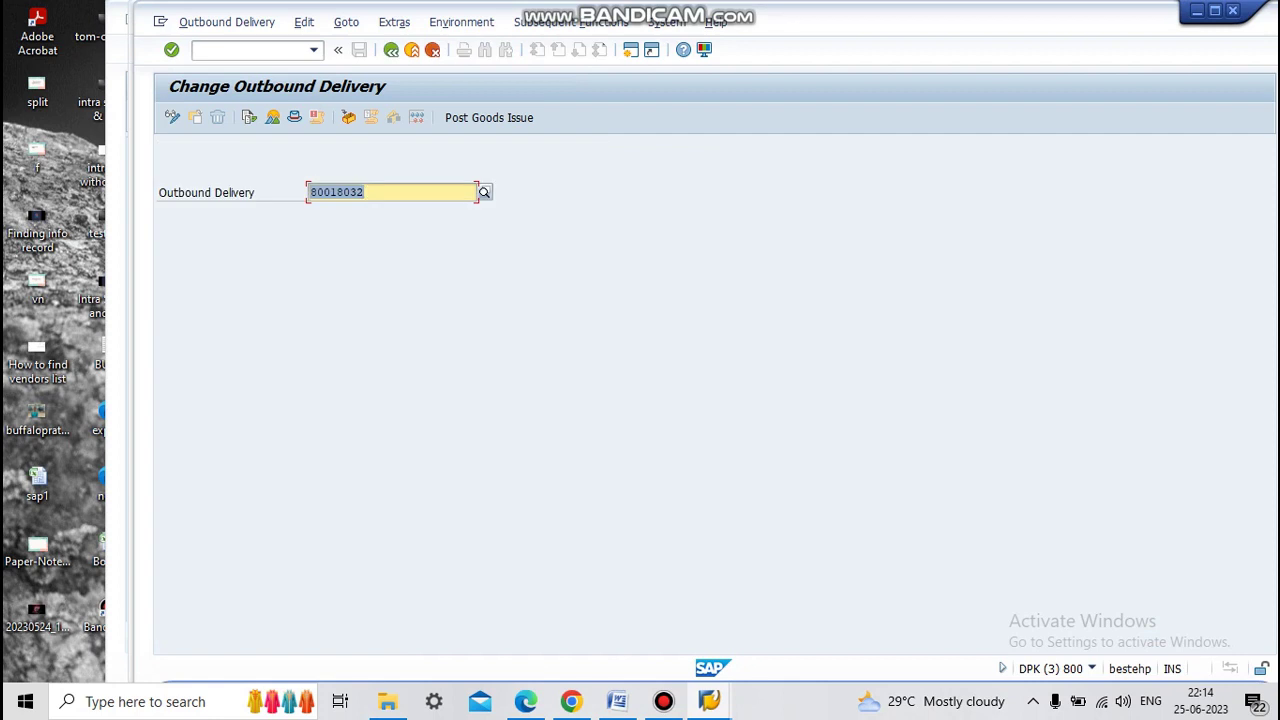
{"action": "key", "text": "Return"}
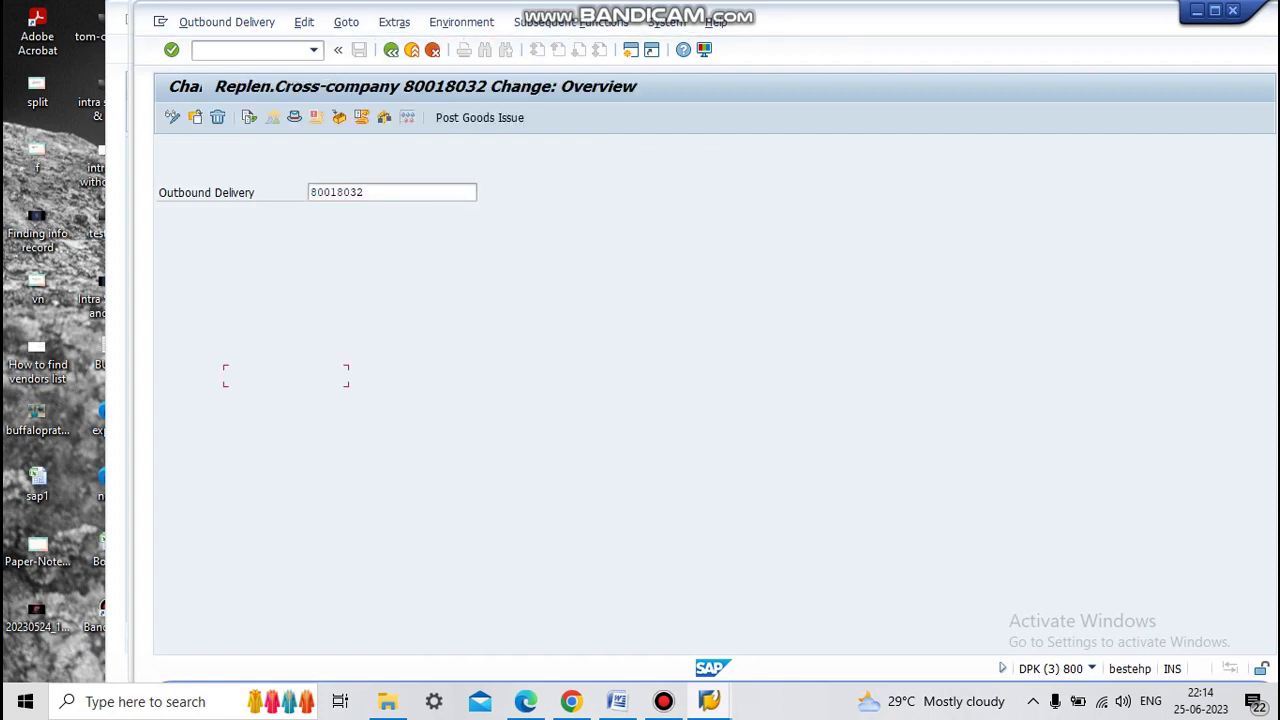
Set the picked quantity of delivery item 10 to 10000.
{"action": "left_click", "coordinate": [368, 356]}
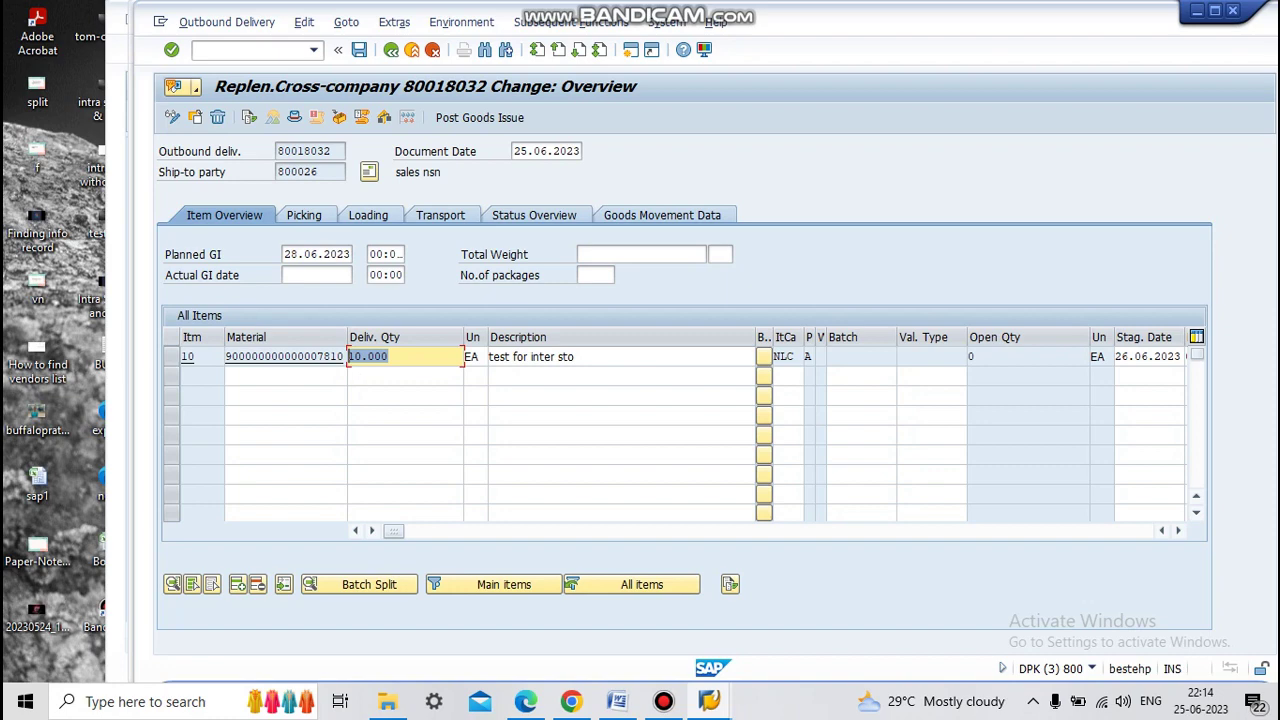
{"action": "left_click", "coordinate": [372, 530]}
{"action": "left_click", "coordinate": [372, 530]}
{"action": "left_click", "coordinate": [372, 530]}
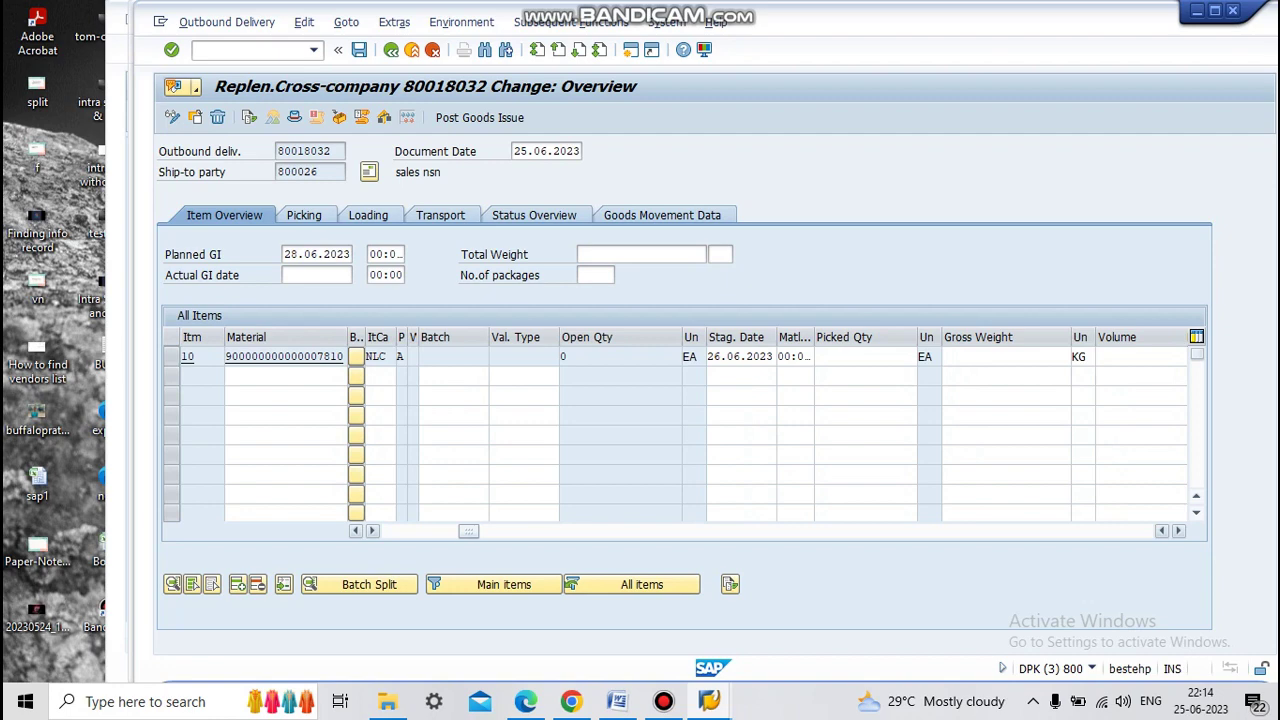
{"action": "left_click", "coordinate": [355, 530]}
{"action": "left_click", "coordinate": [355, 530]}
{"action": "left_click", "coordinate": [355, 530]}
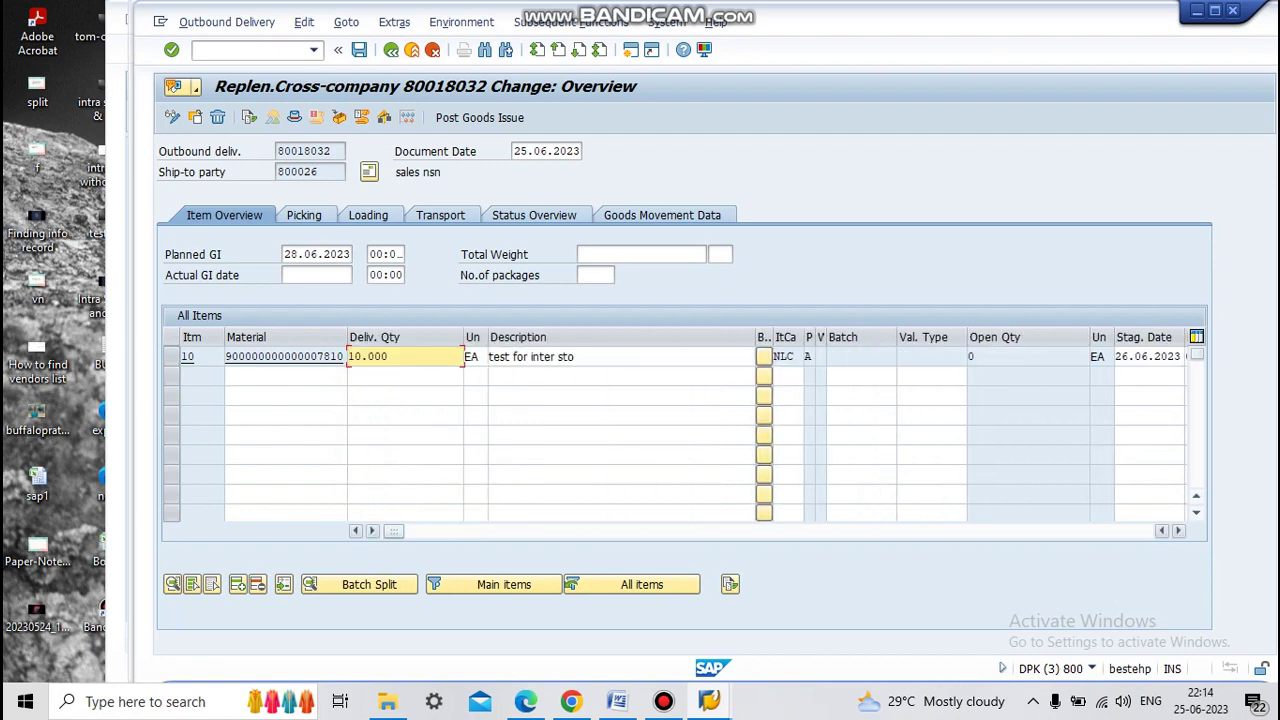
{"action": "key", "text": "Tab"}
{"action": "key", "text": "Tab"}
{"action": "key", "text": "Tab"}
{"action": "key", "text": "Tab"}
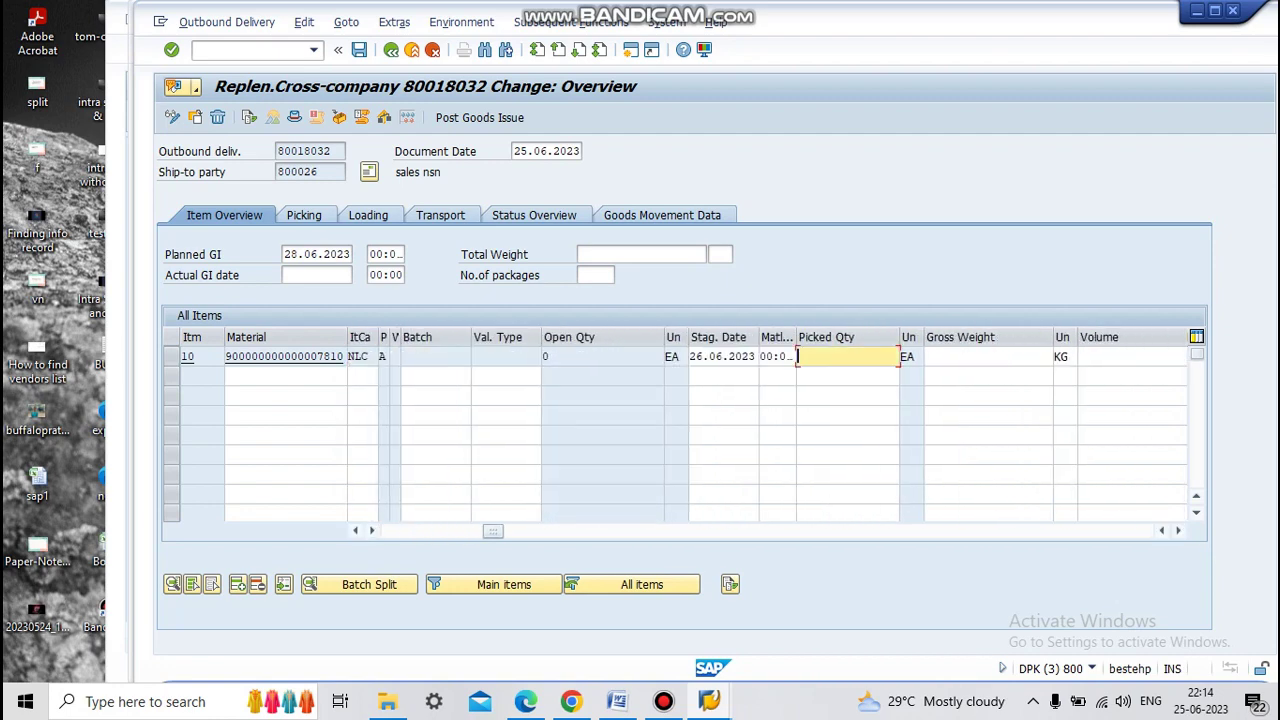
{"action": "type", "text": "10000"}
Assign storage location S1 to the delivery item and post the goods issue.
{"action": "left_click", "coordinate": [1178, 531]}
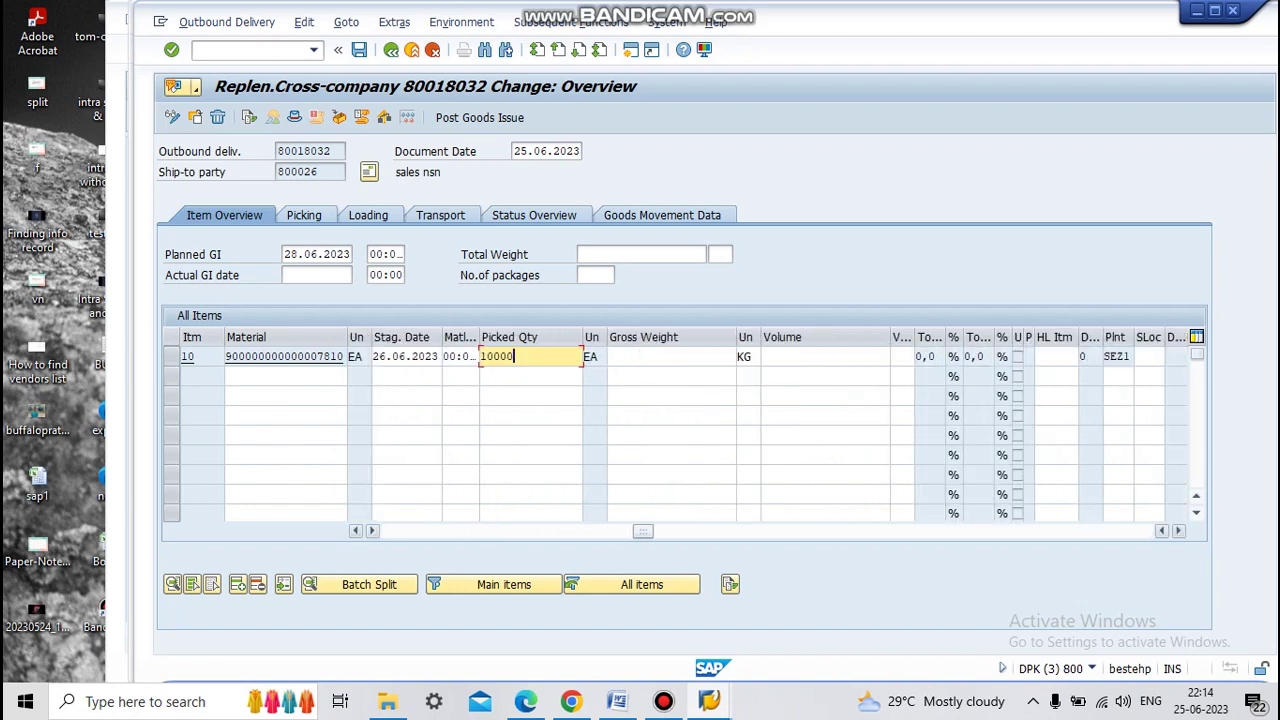
{"action": "scroll", "coordinate": [680, 430], "scroll_direction": "right", "scroll_amount": 1}
{"action": "left_click", "coordinate": [1123, 356]}
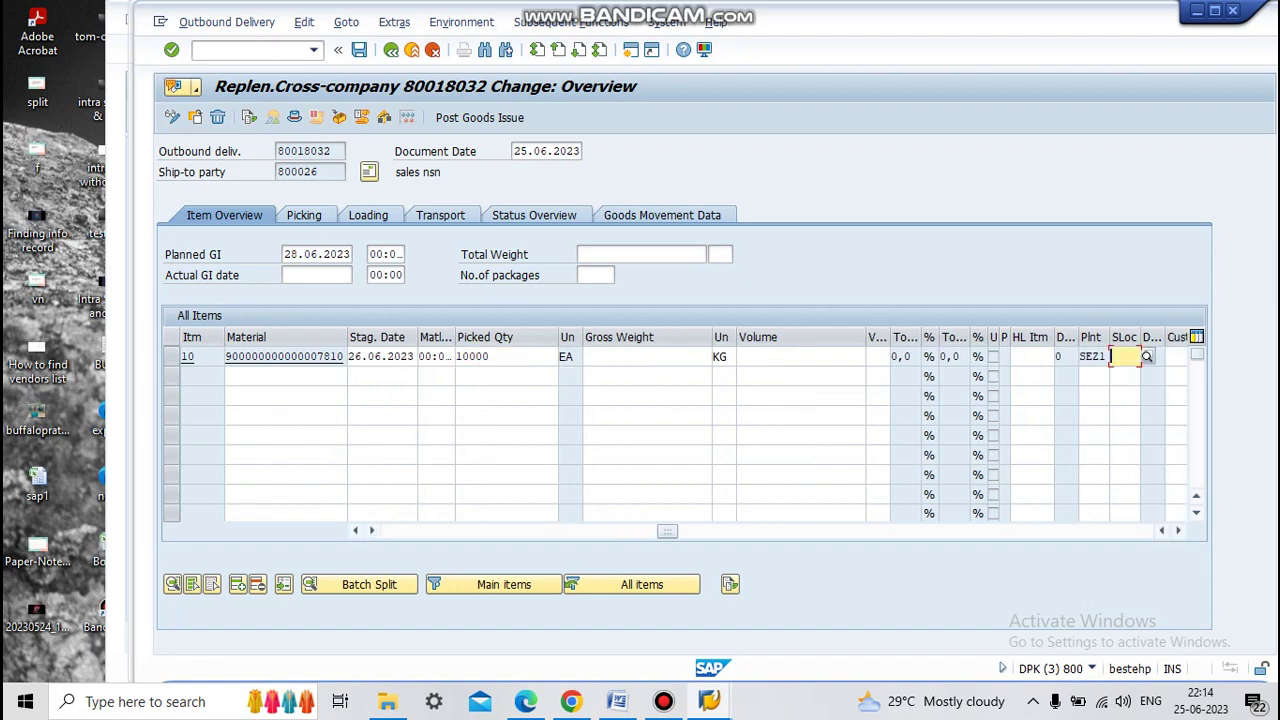
{"action": "type", "text": "s1"}
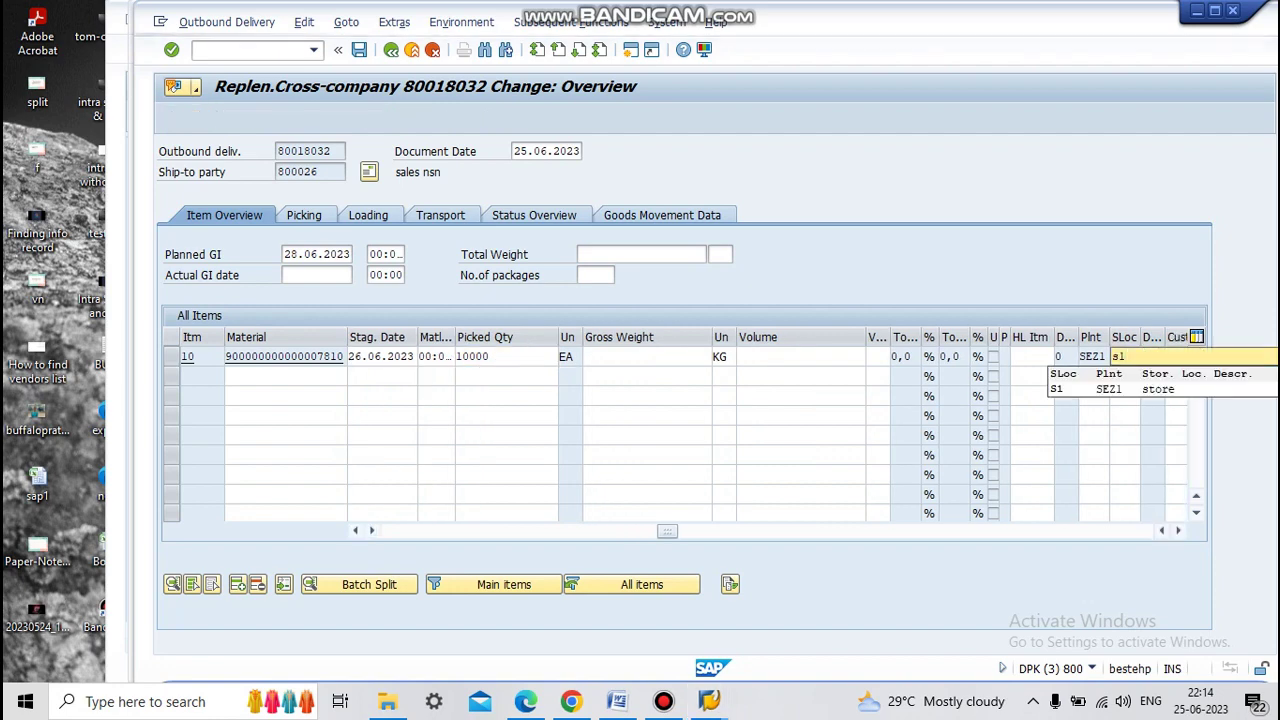
{"action": "key", "text": "Return"}
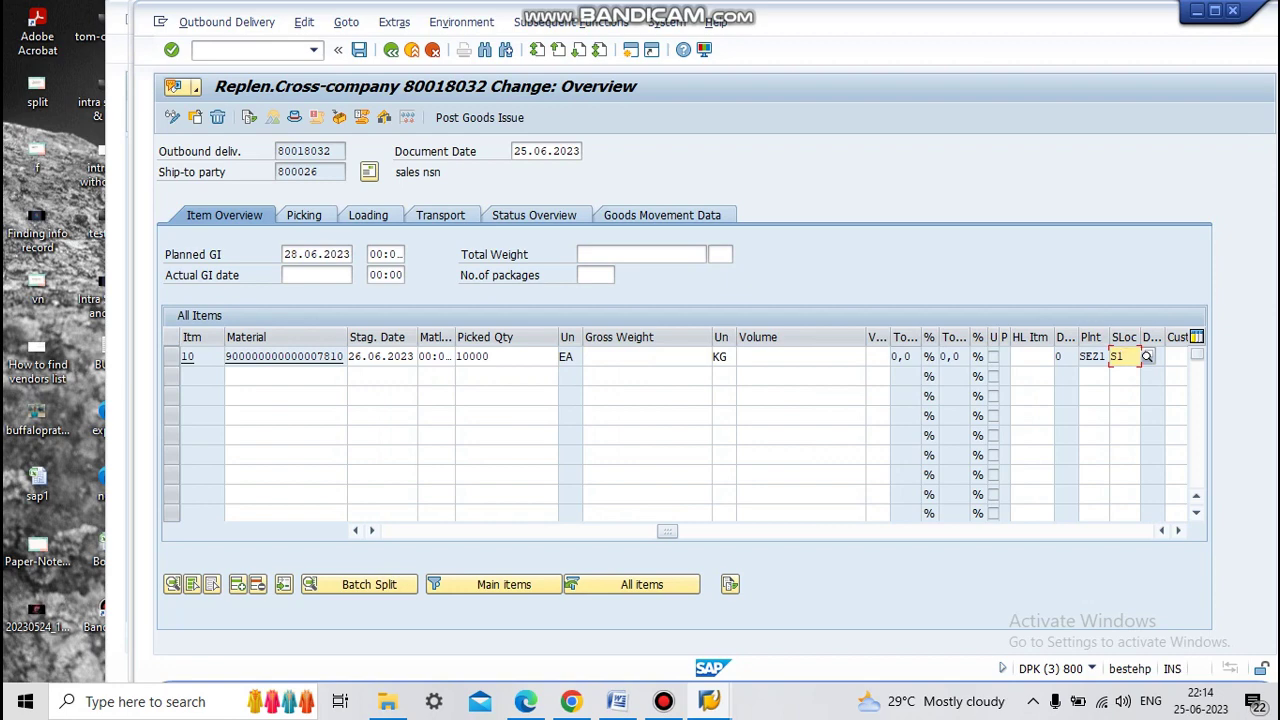
{"action": "left_click", "coordinate": [479, 117]}
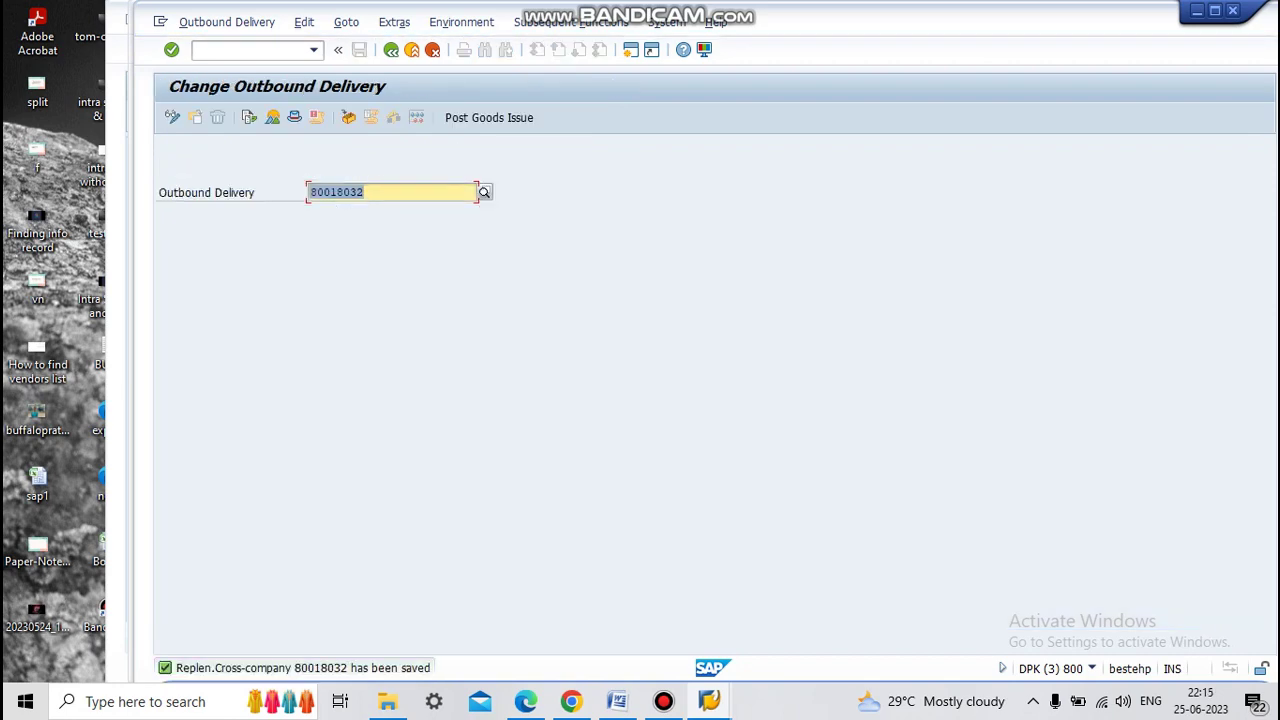
Leave the delivery transaction and reload the purchase order with ME23N in the other session to view the item's purchase order history.
{"action": "left_click", "coordinate": [411, 50]}
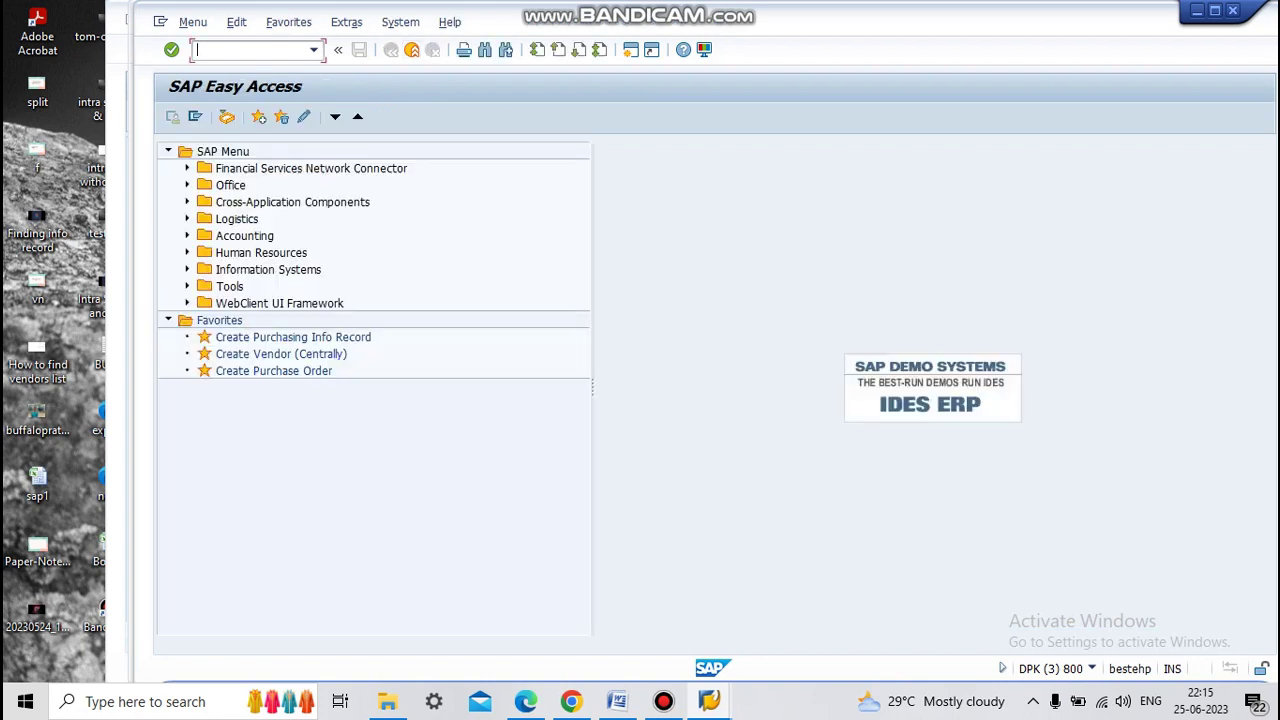
{"action": "left_click", "coordinate": [709, 701]}
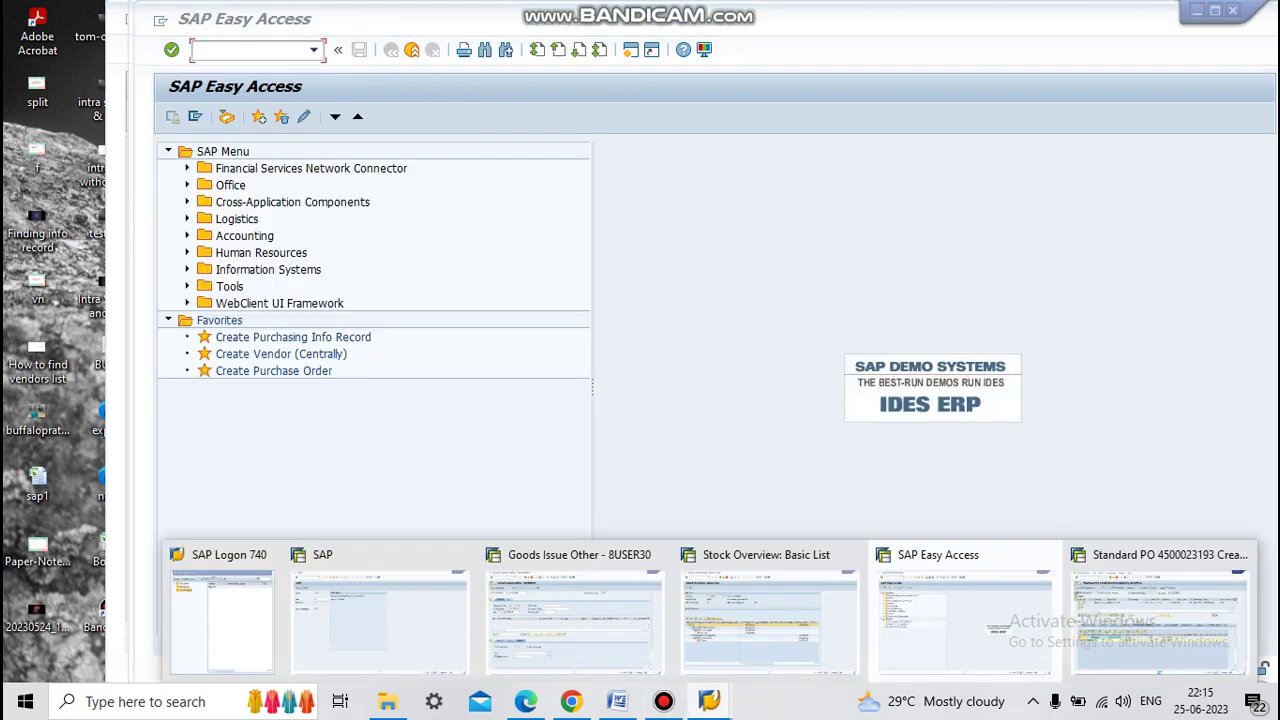
{"action": "left_click", "coordinate": [1160, 615]}
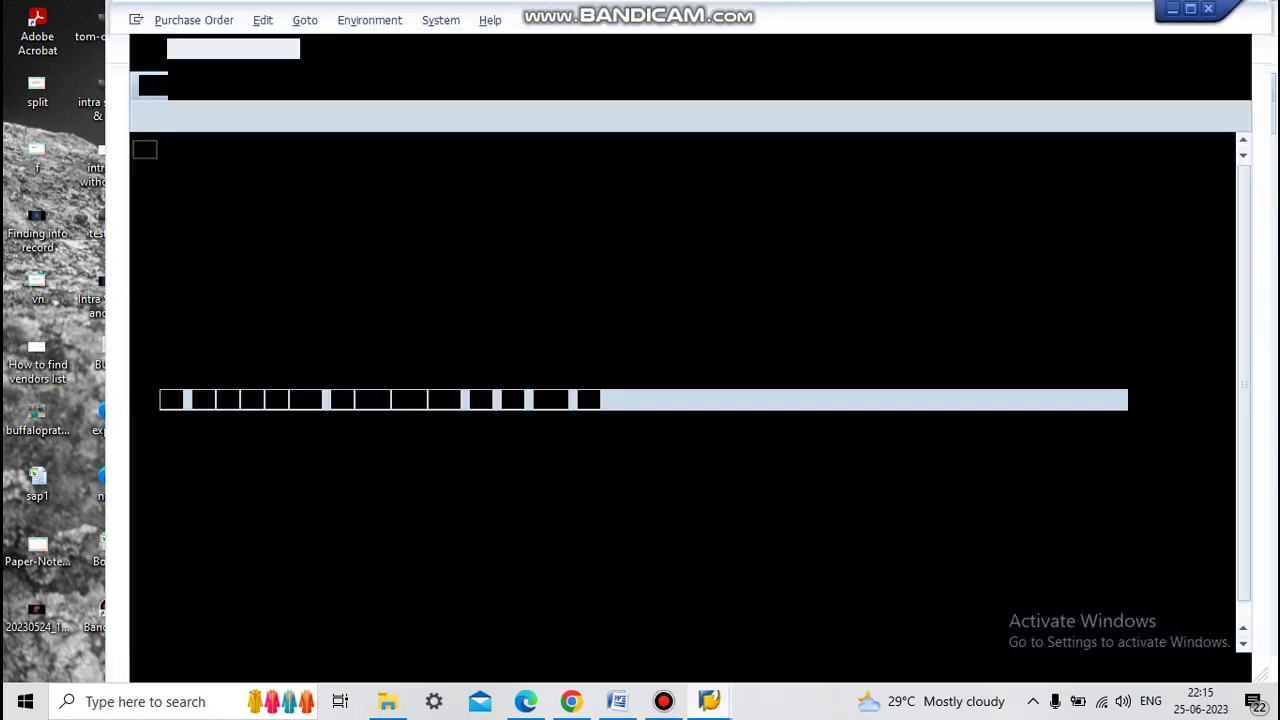
{"action": "left_click", "coordinate": [366, 48]}
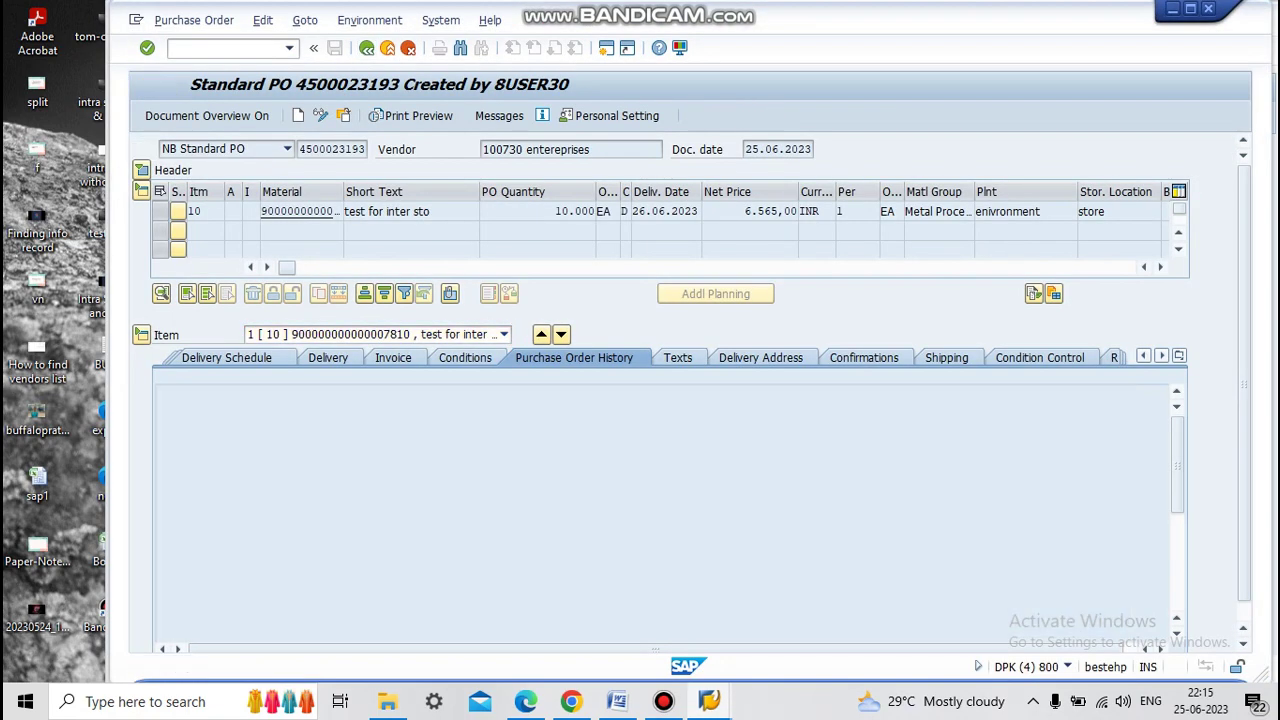
{"action": "type", "text": "me23n"}
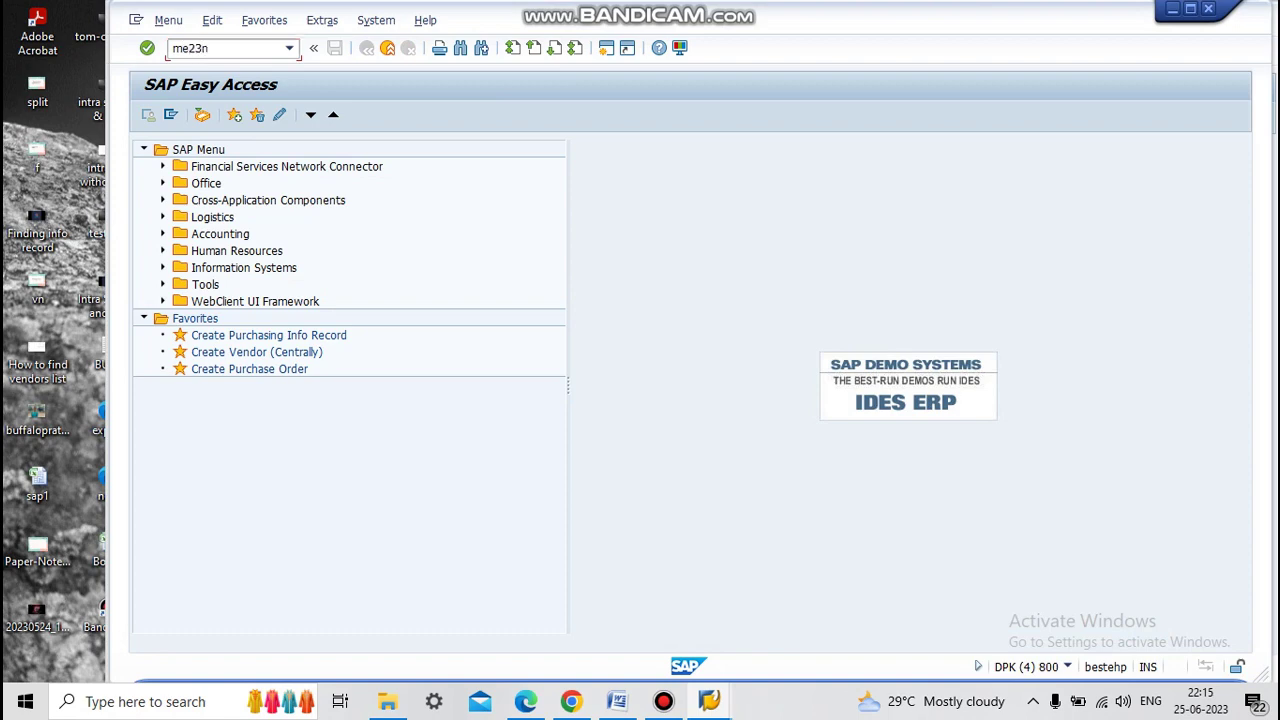
{"action": "key", "text": "Return"}
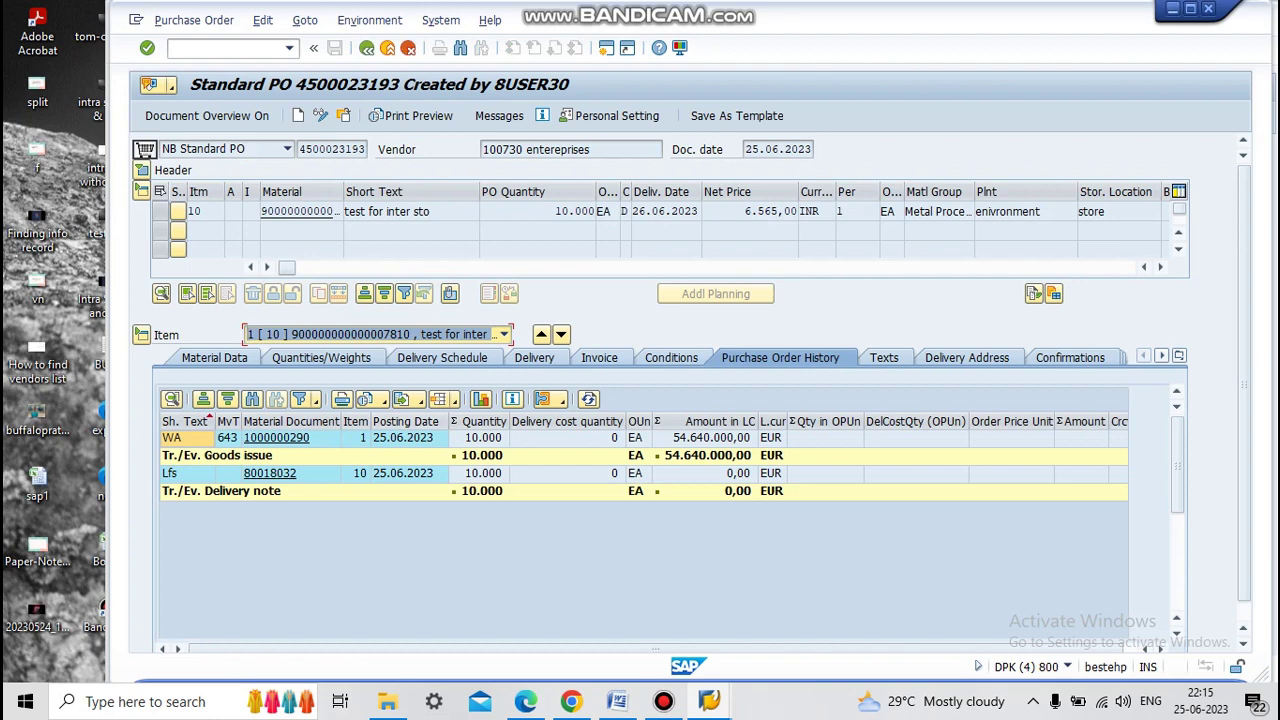
Minimize the purchase order session and start transaction MIGO in the free SAP session.
{"action": "left_click", "coordinate": [1173, 8]}
{"action": "key", "text": "F3"}
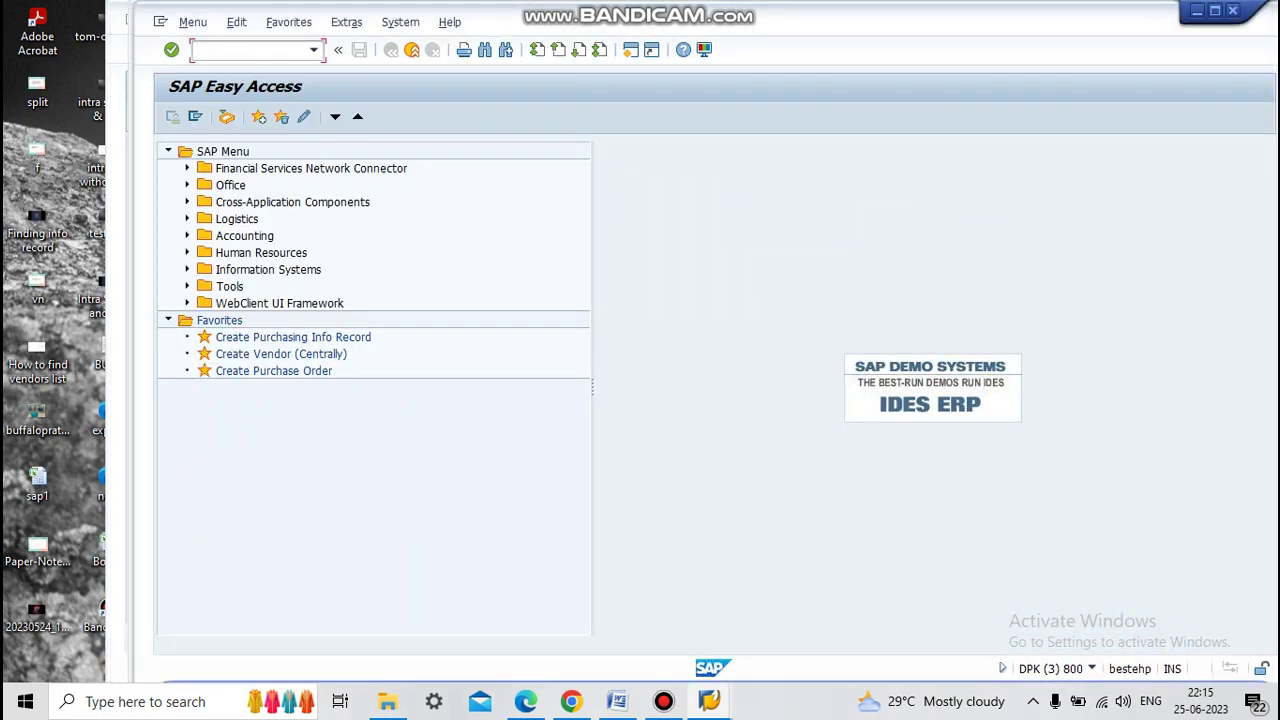
{"action": "type", "text": "migo"}
{"action": "key", "text": "Return"}
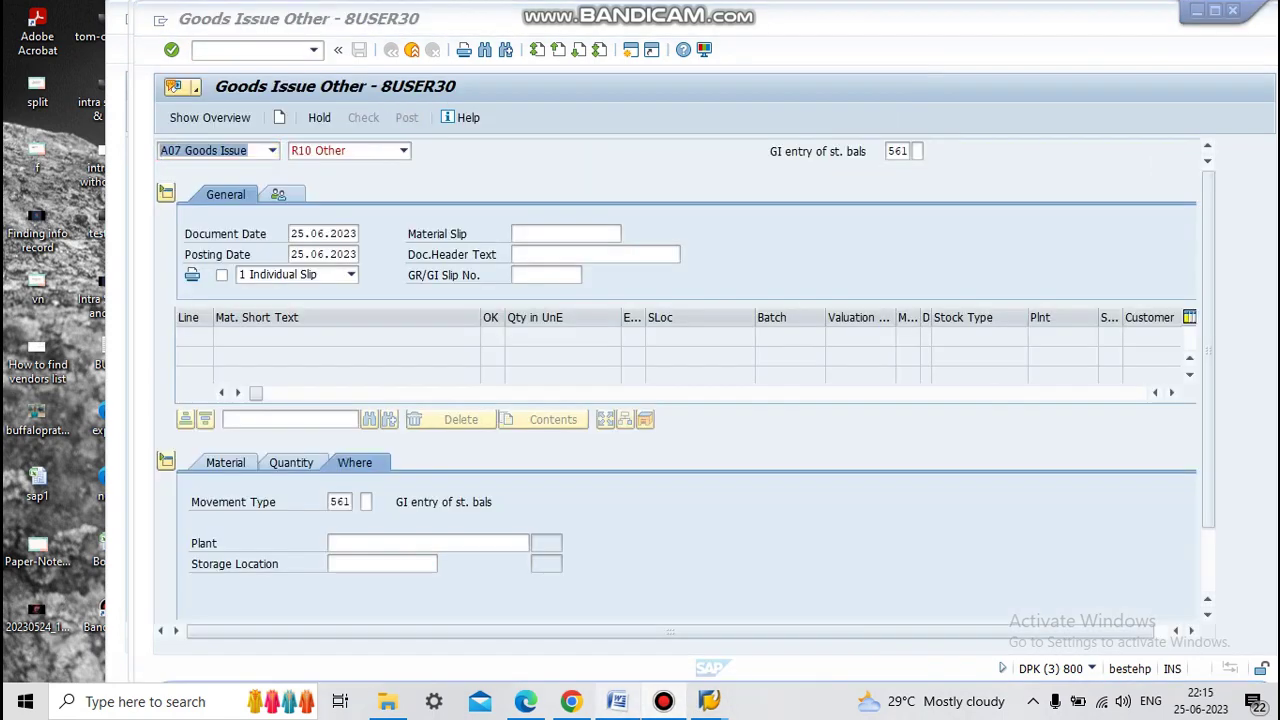
Copy the purchase order number from the Word notes and return to the newly opened MIGO session.
{"action": "key", "text": "alt+Tab"}
{"action": "left_click_drag", "start_coordinate": [318, 414], "coordinate": [187, 414]}
{"action": "key", "text": "ctrl+c"}
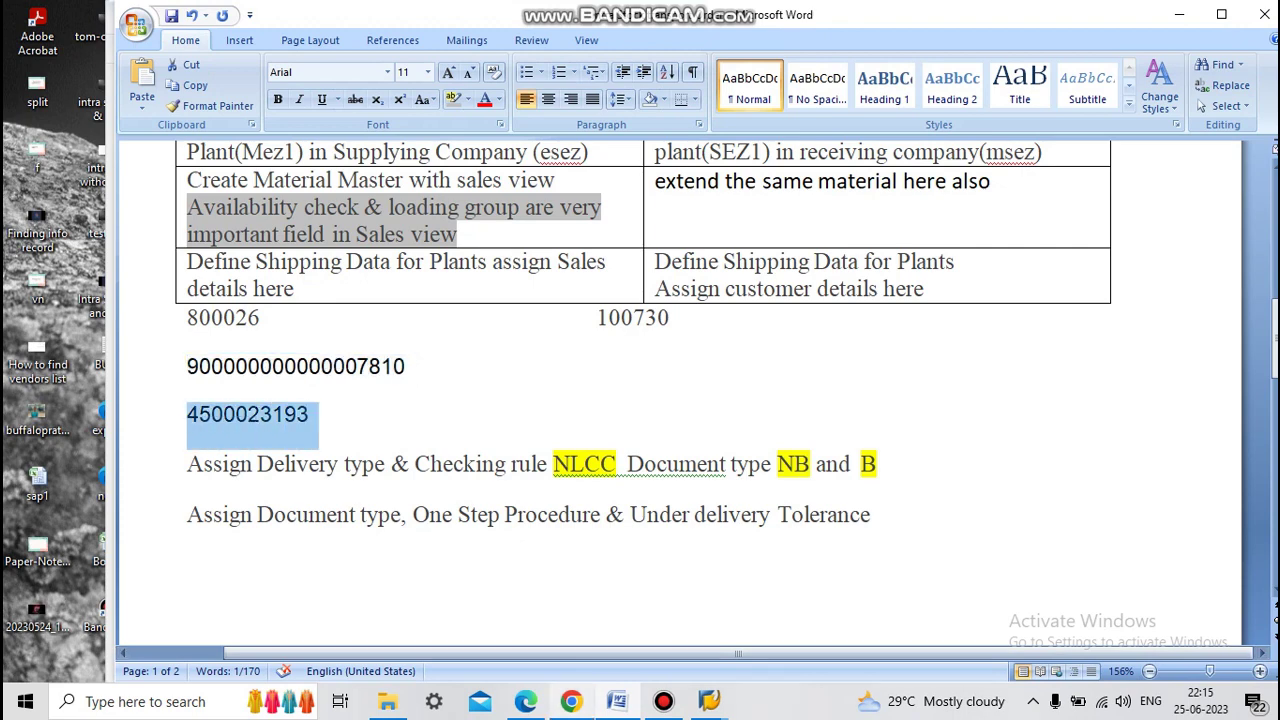
{"action": "key", "text": "alt+Tab"}
{"action": "left_click", "coordinate": [710, 701]}
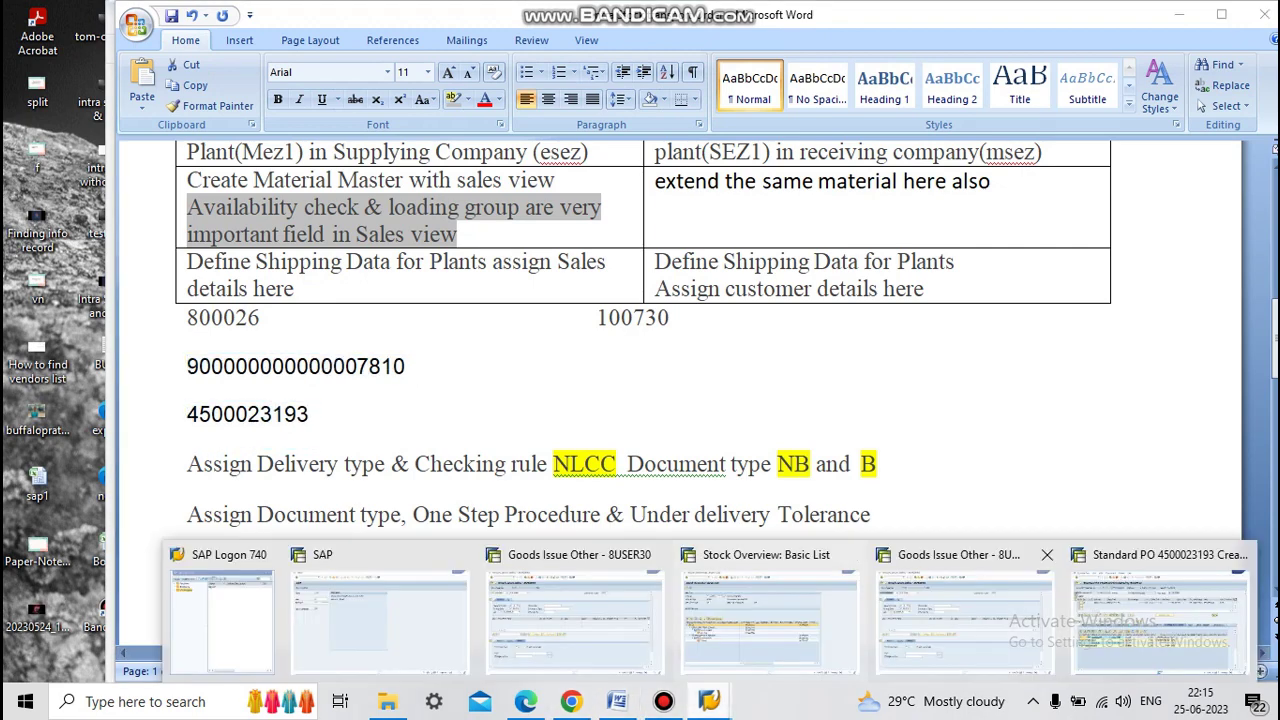
{"action": "left_click", "coordinate": [972, 600]}
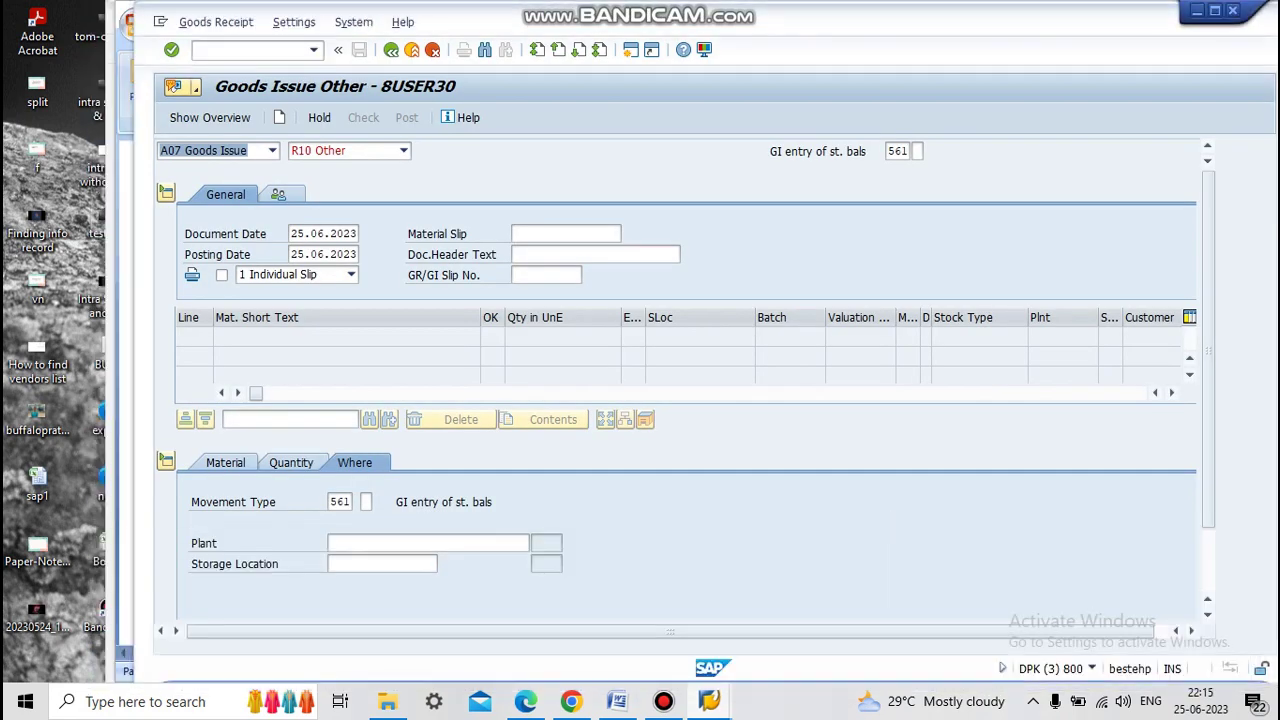
Set the MIGO transaction to A01 Goods Receipt for R01 Purchase Order and load the copied purchase order.
{"action": "left_click", "coordinate": [272, 150]}
{"action": "left_click", "coordinate": [140, 184]}
{"action": "key", "text": "Down"}
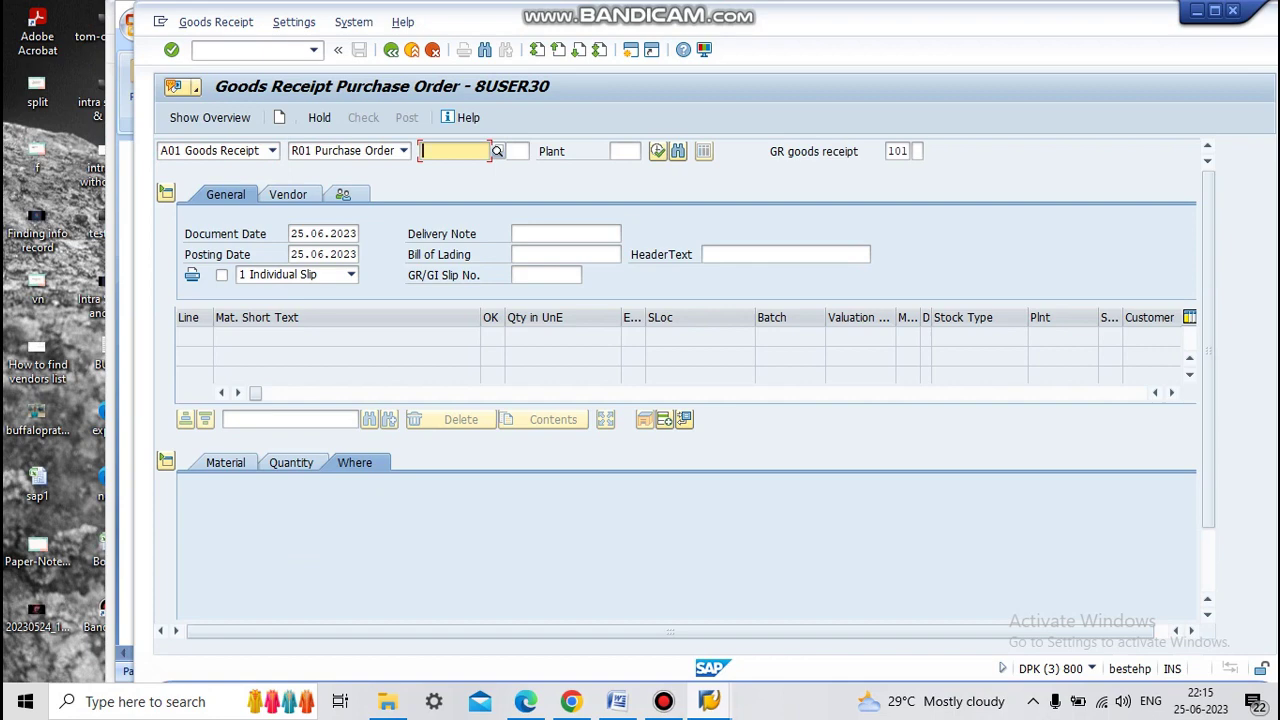
{"action": "key", "text": "ctrl+v"}
{"action": "key", "text": "Return"}
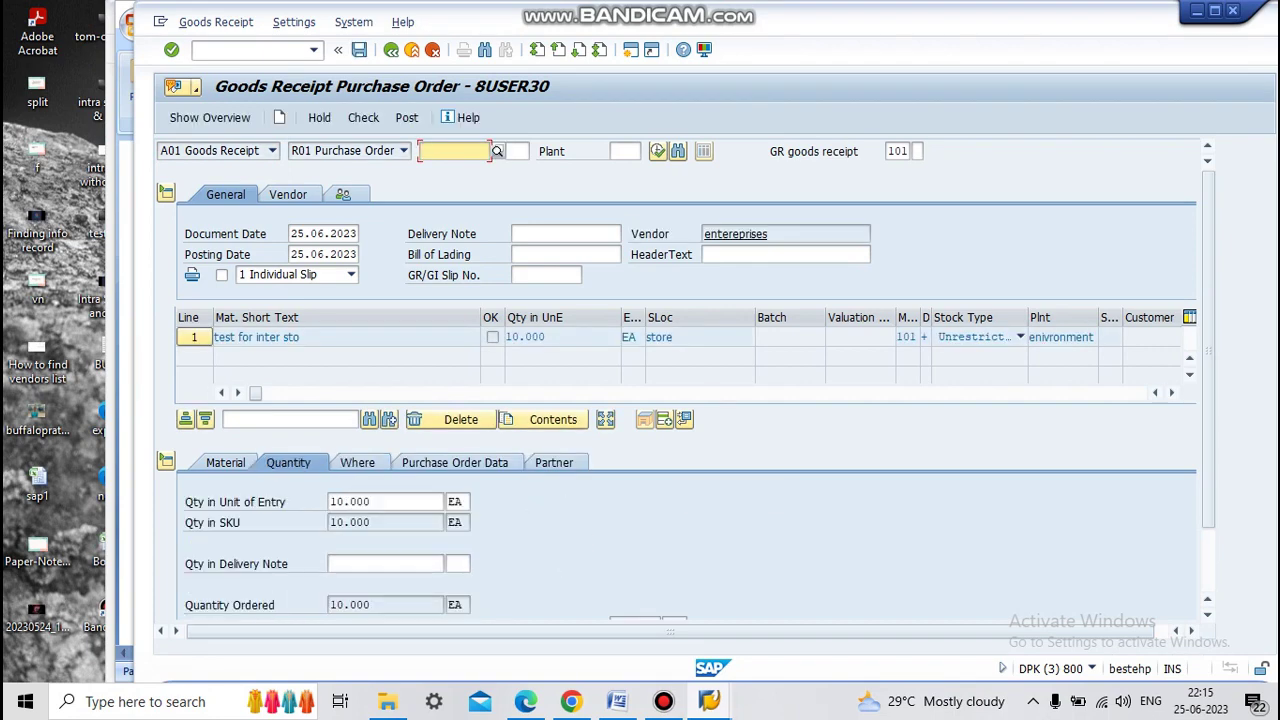
Enter 10000 as the item's quantity in delivery note and mark the item as OK.
{"action": "type", "text": "10000"}
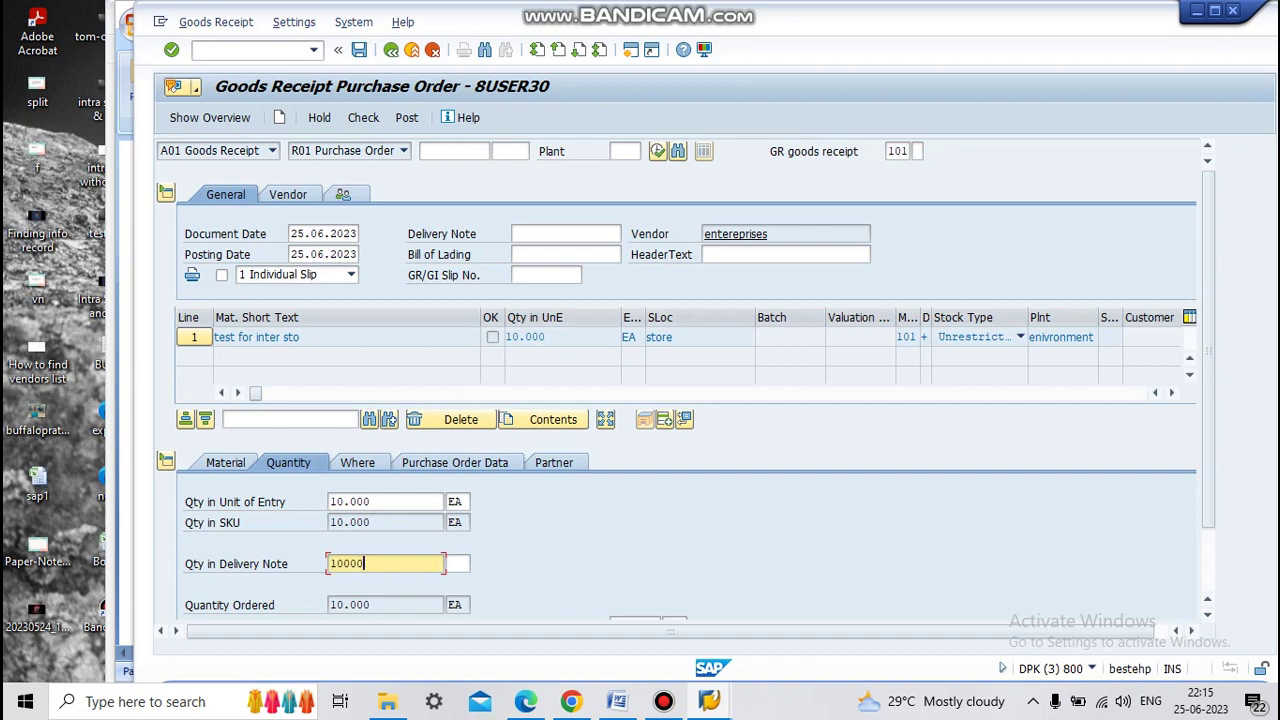
{"action": "scroll", "coordinate": [676, 380], "scroll_direction": "down", "scroll_amount": 2}
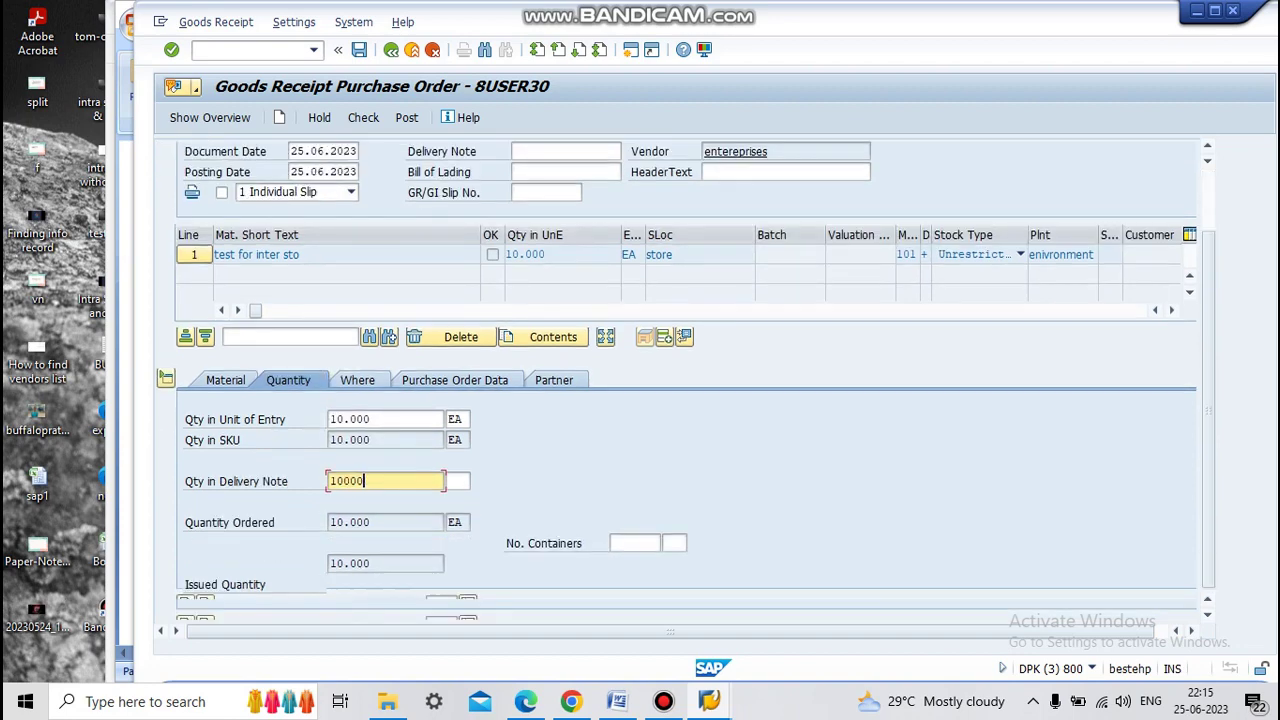
{"action": "left_click", "coordinate": [229, 604]}
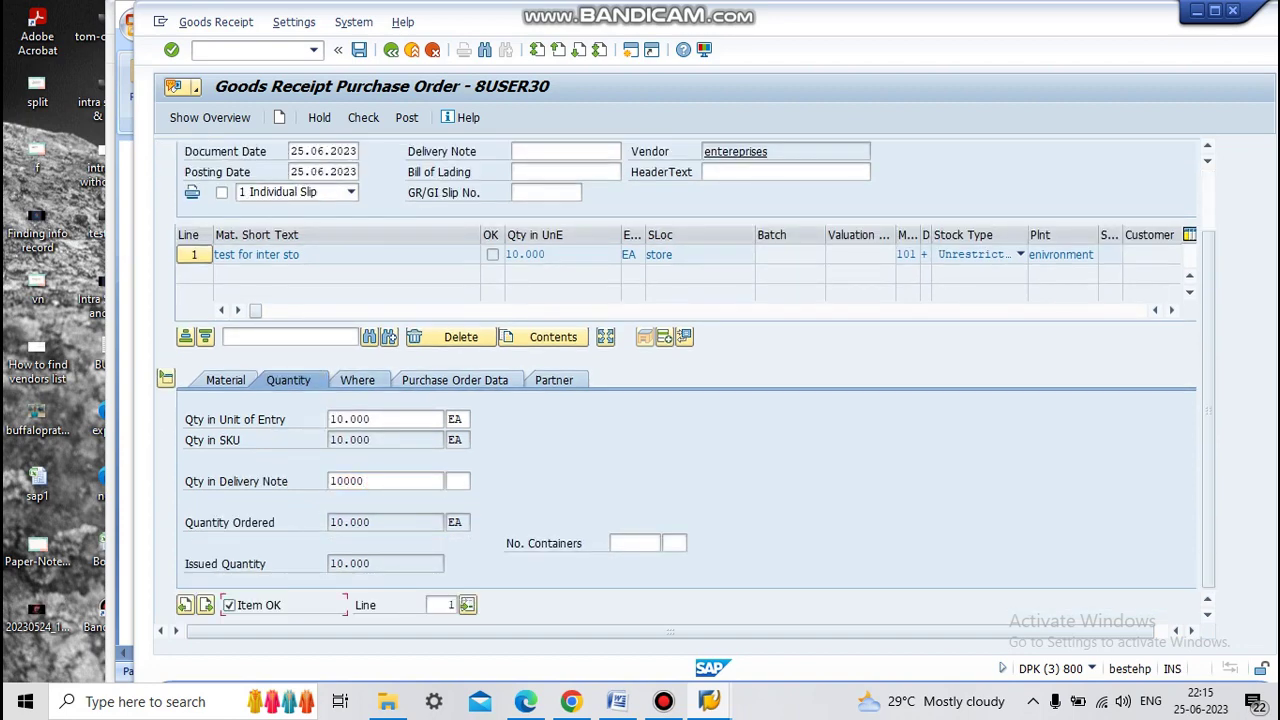
Review the item's plant and storage location, run the document check, accept the log and post the goods receipt.
{"action": "left_click", "coordinate": [357, 380]}
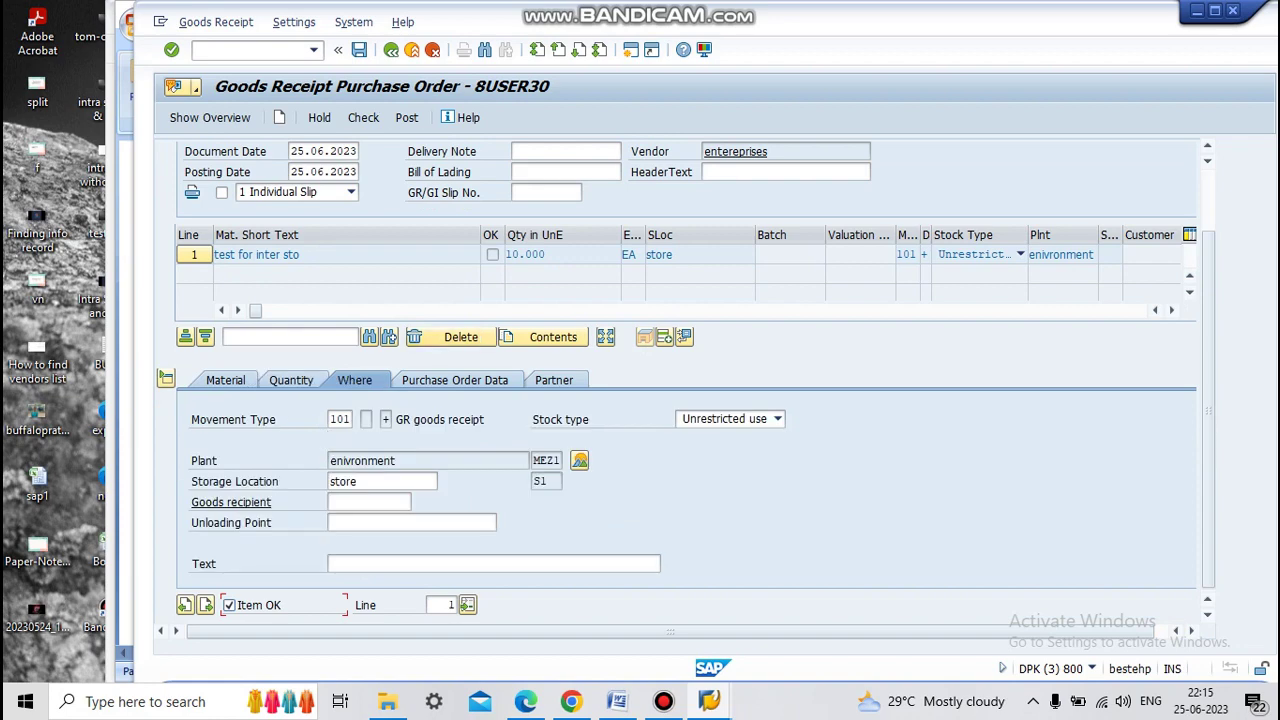
{"action": "left_click", "coordinate": [363, 117]}
{"action": "left_click", "coordinate": [363, 117]}
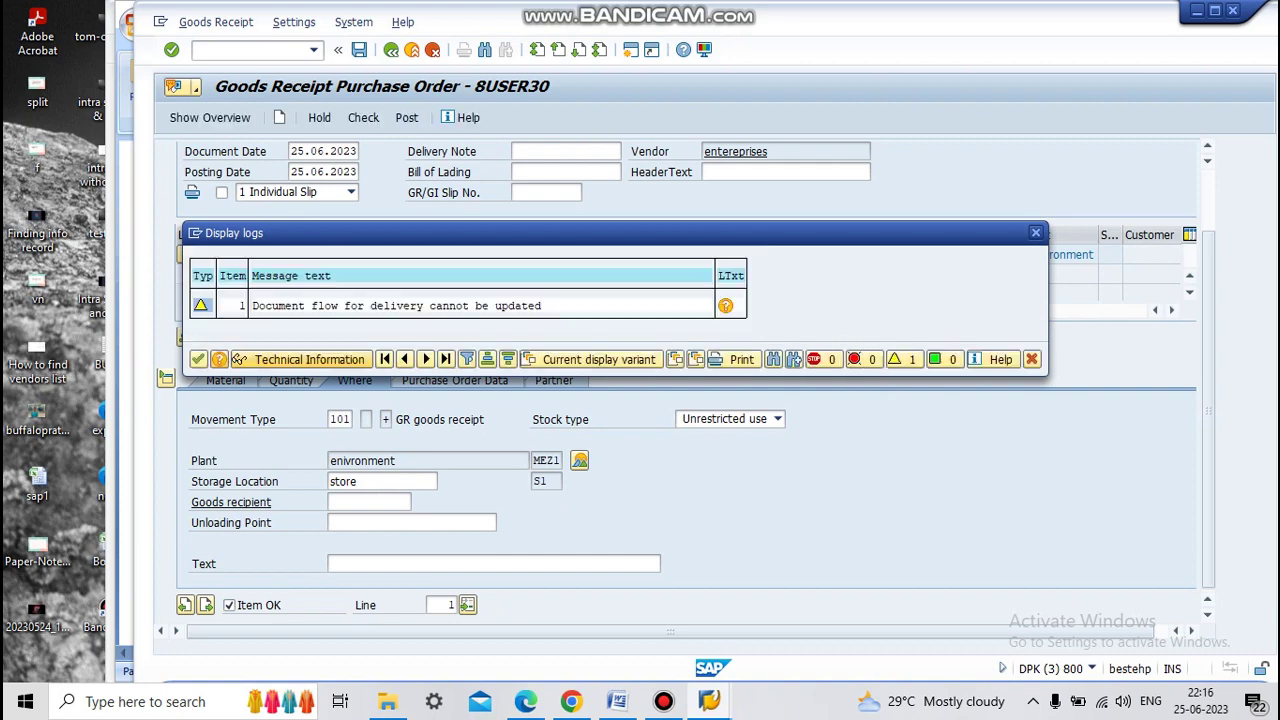
{"action": "key", "text": "Return"}
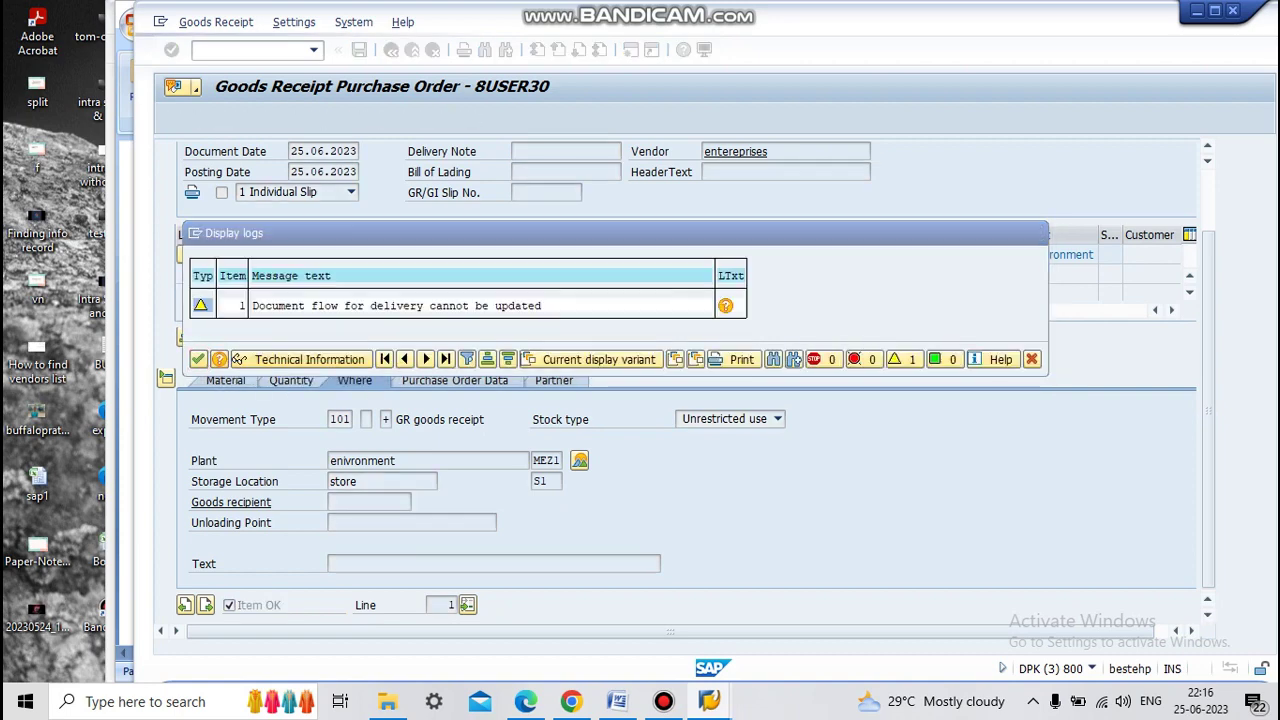
{"action": "left_click", "coordinate": [406, 117]}
{"action": "left_click", "coordinate": [406, 117]}
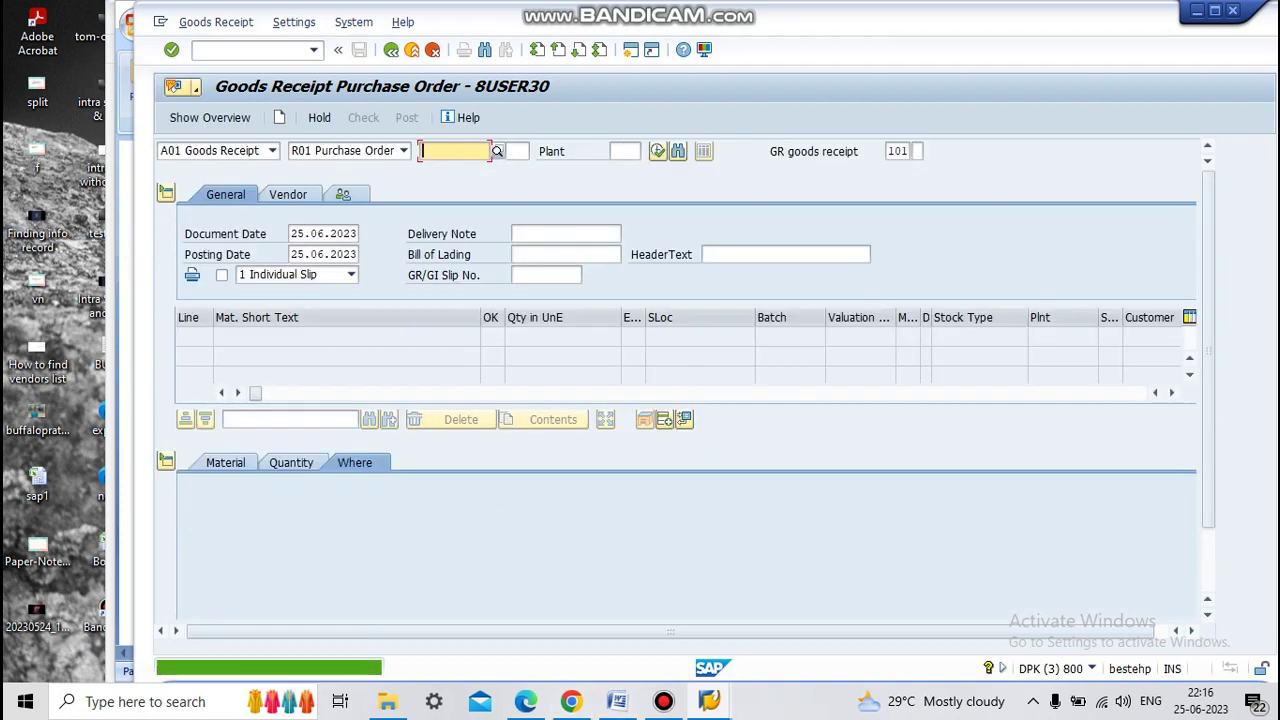
Switch to the stock overview session and refresh the material's stock for plants SEZ1 and MEZ1.
{"action": "left_click", "coordinate": [709, 701]}
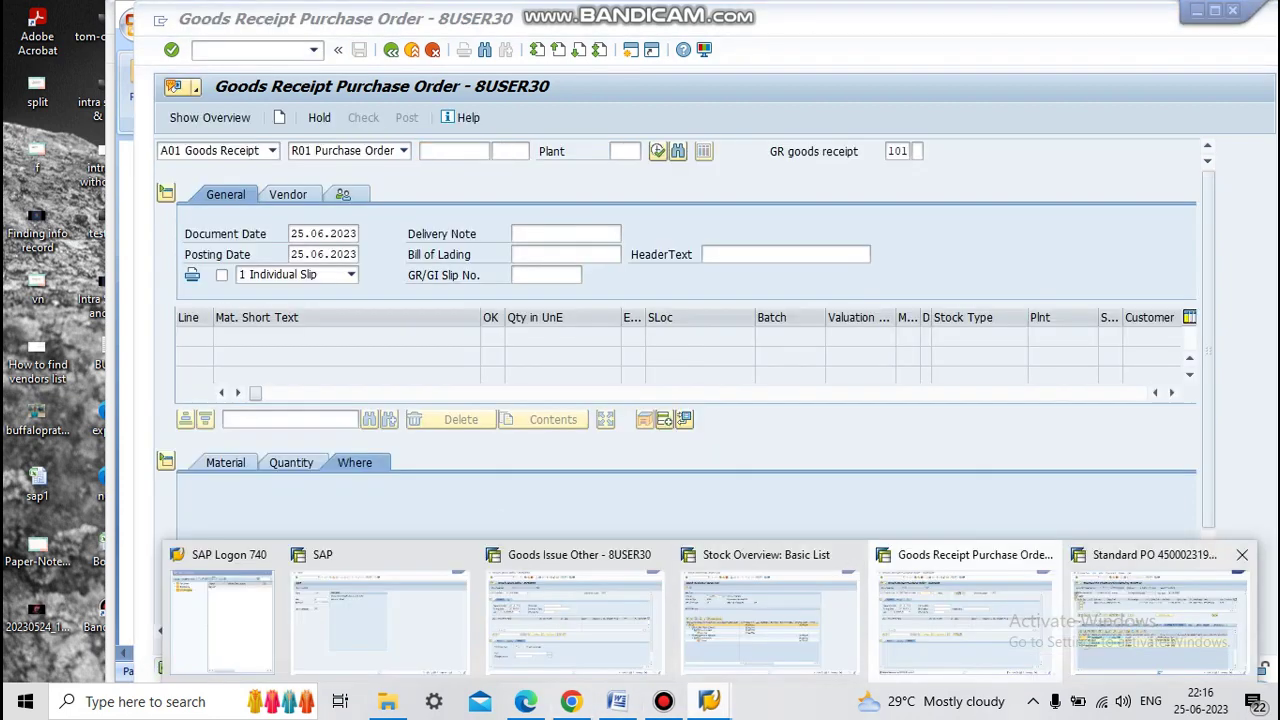
{"action": "left_click", "coordinate": [765, 615]}
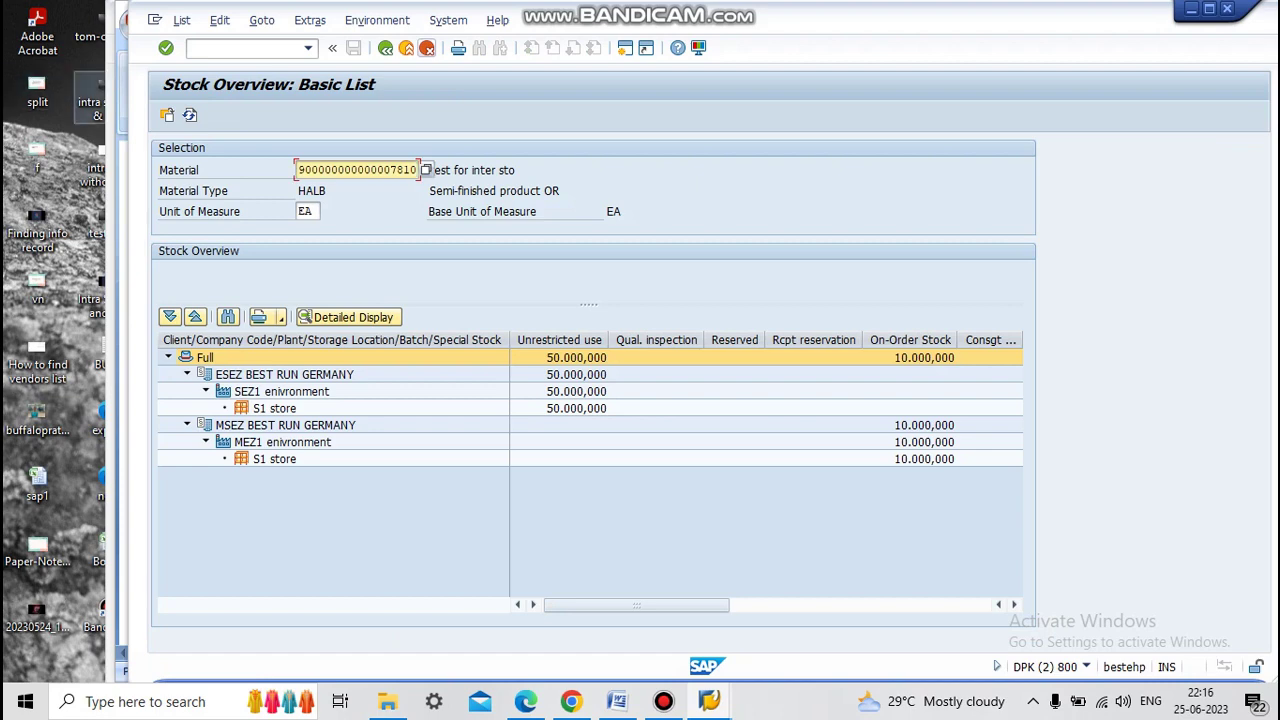
{"action": "left_click", "coordinate": [189, 114]}
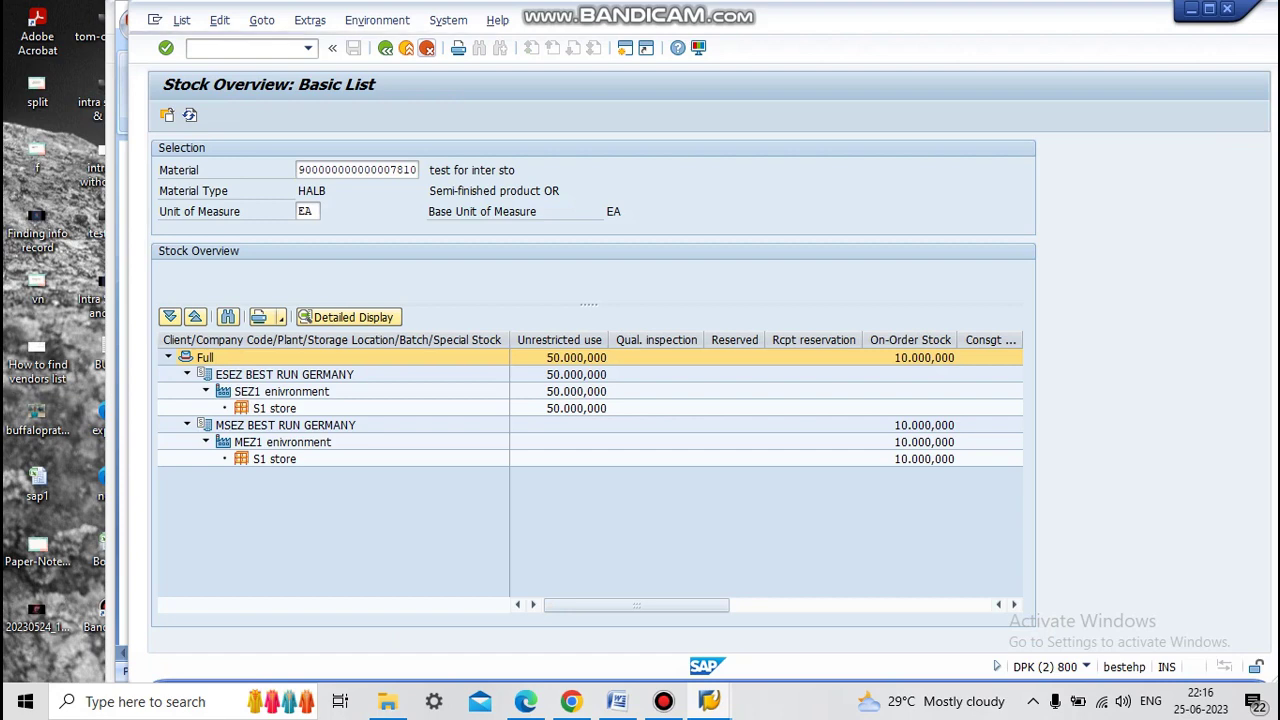
{"action": "key", "text": "F5"}
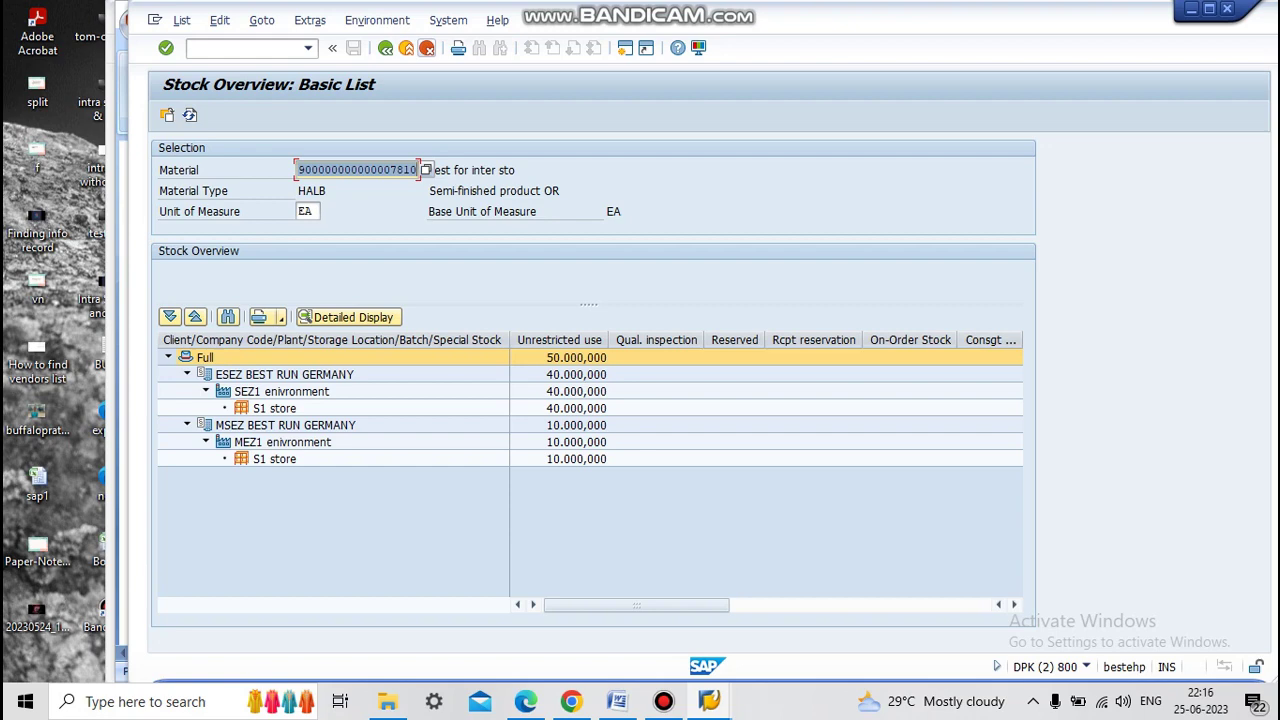
Switch to the Word notes and review the customizing tasks for both companies, the delivery and document type assignments, and the plant scheme.
{"action": "left_click", "coordinate": [617, 701]}
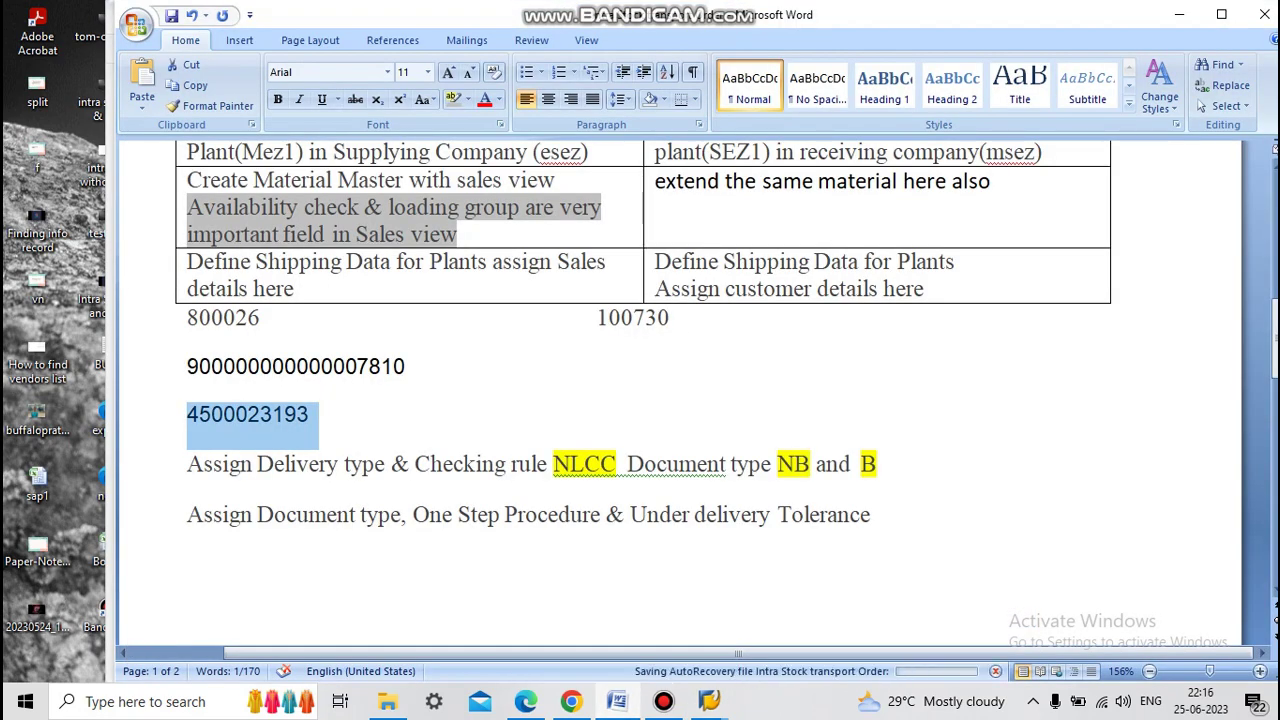
{"action": "scroll", "coordinate": [686, 391], "scroll_direction": "up", "scroll_amount": 3}
{"action": "left_click", "coordinate": [686, 391]}
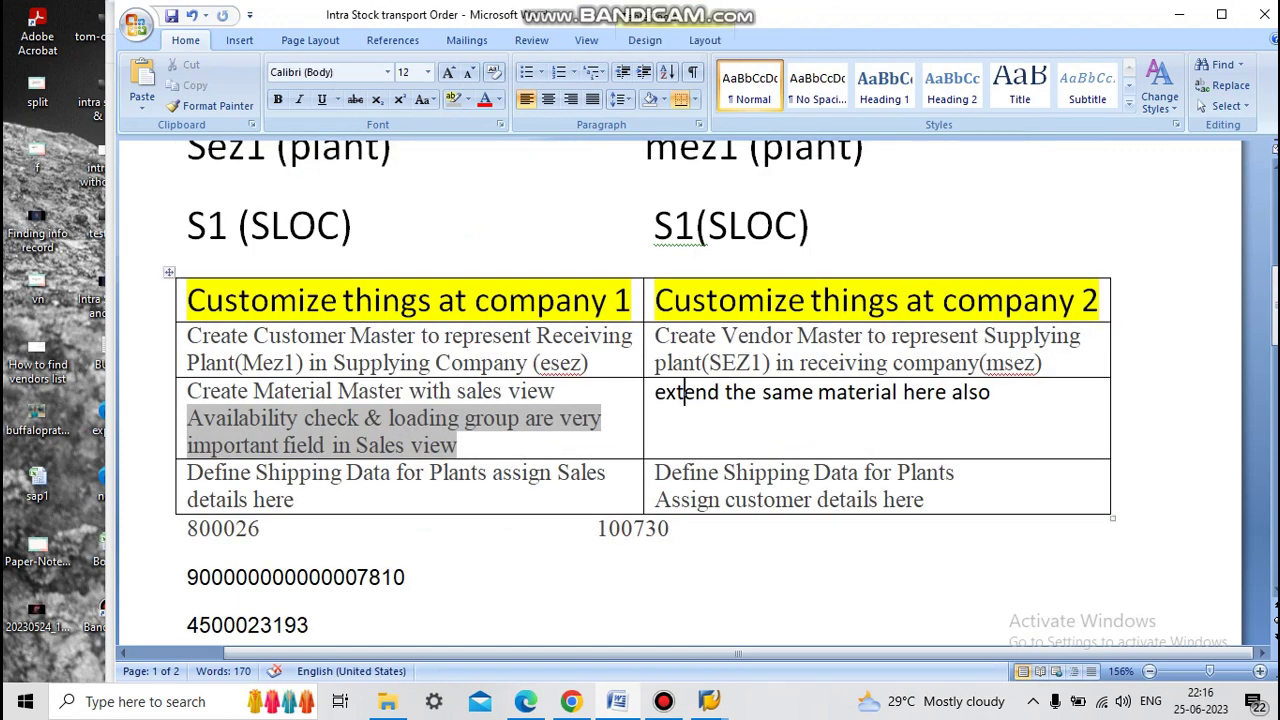
{"action": "left_click_drag", "start_coordinate": [588, 363], "coordinate": [186, 336]}
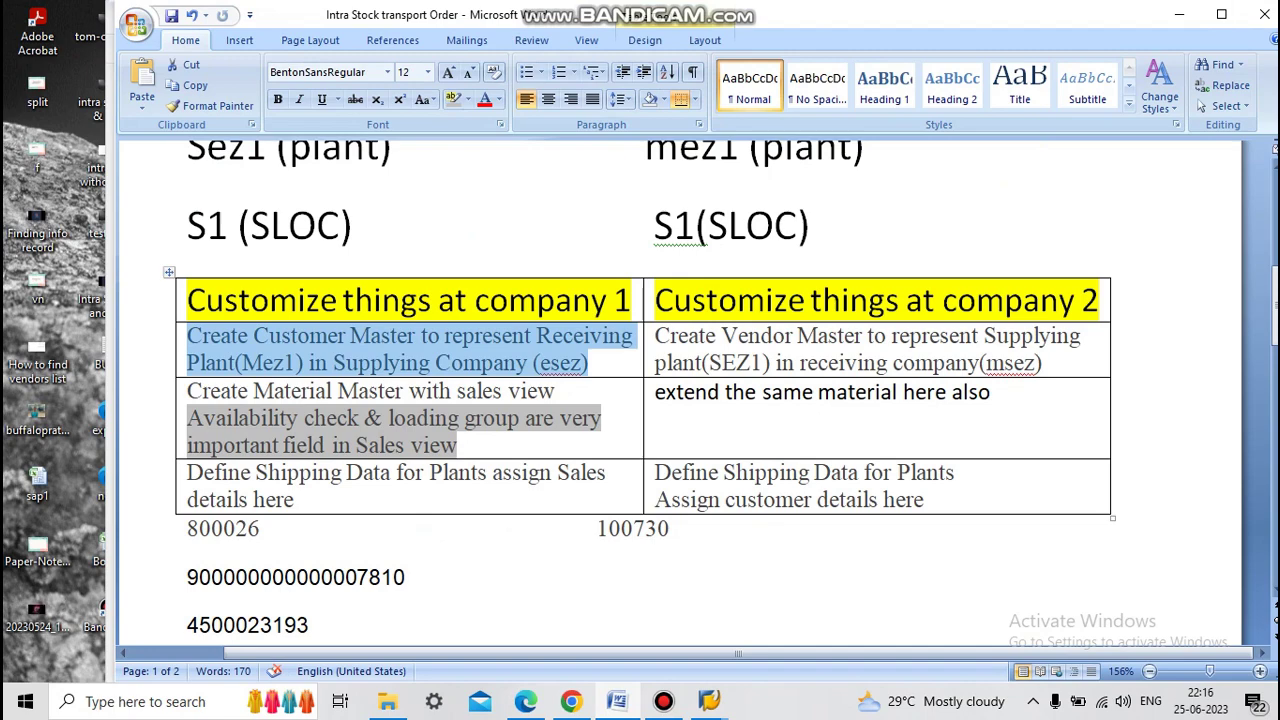
{"action": "scroll", "coordinate": [700, 390], "scroll_direction": "down", "scroll_amount": 4}
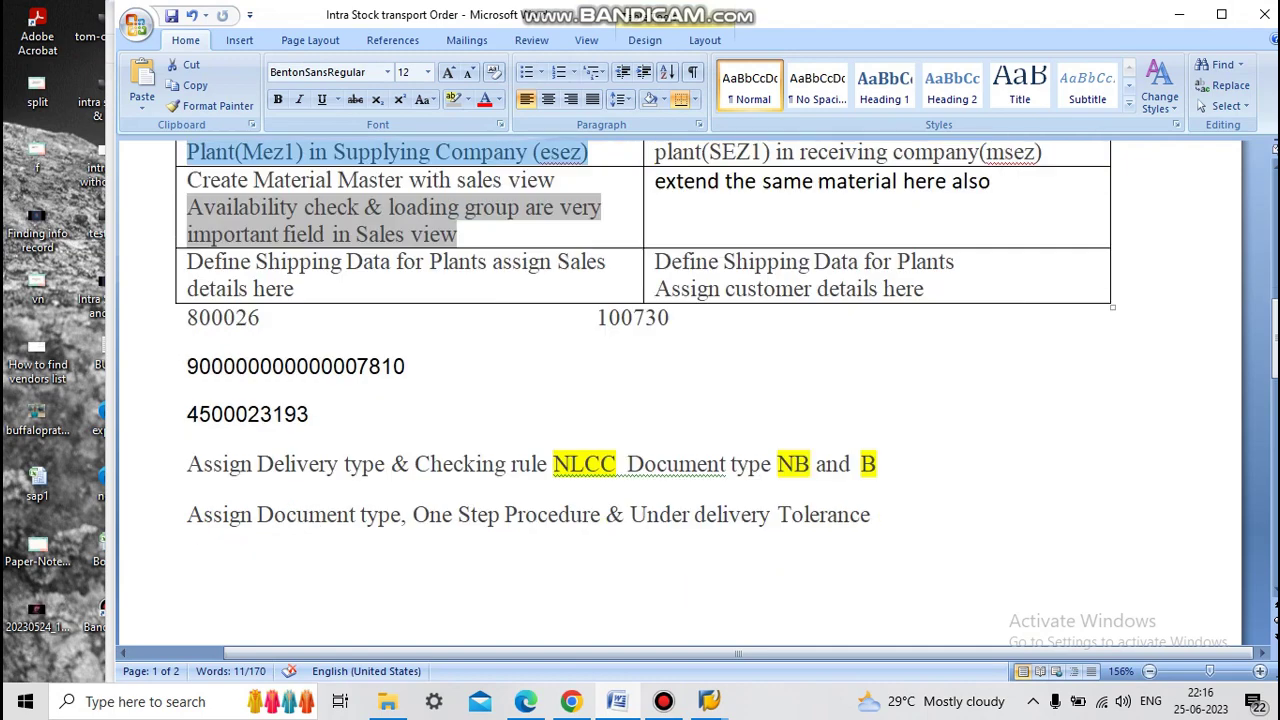
{"action": "scroll", "coordinate": [700, 370], "scroll_direction": "up", "scroll_amount": 1}
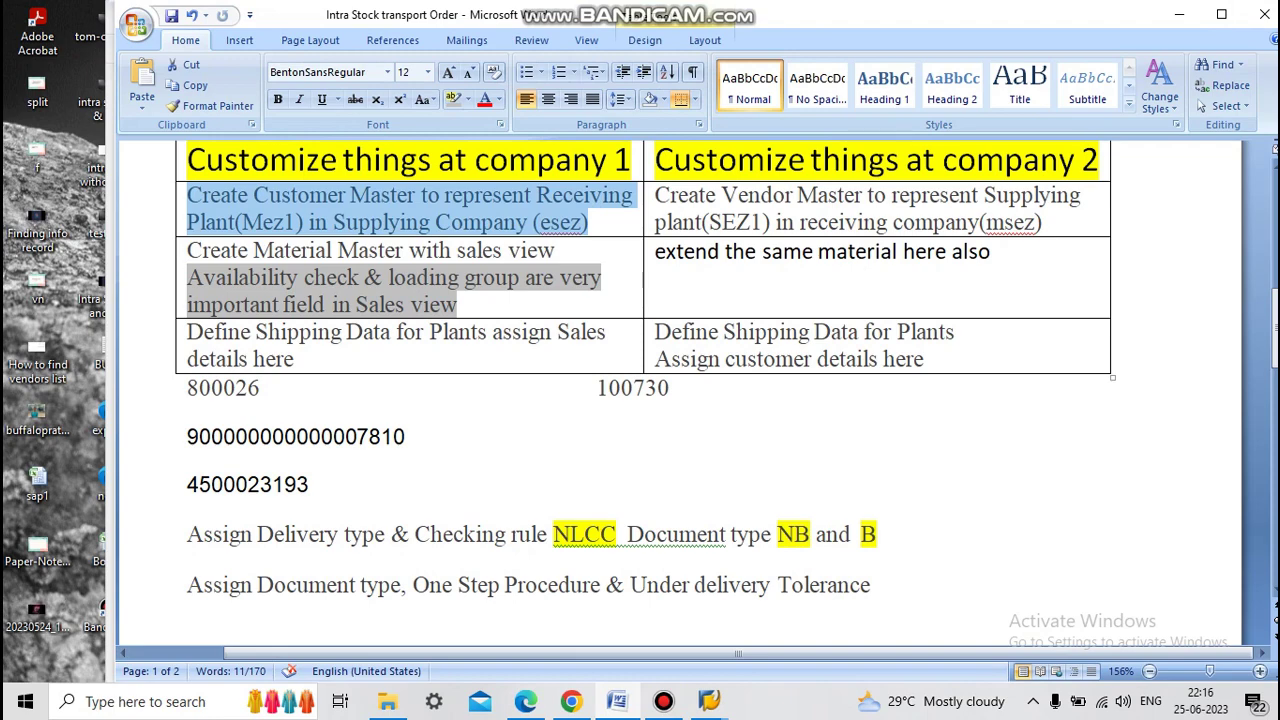
{"action": "scroll", "coordinate": [680, 390], "scroll_direction": "down", "scroll_amount": 2}
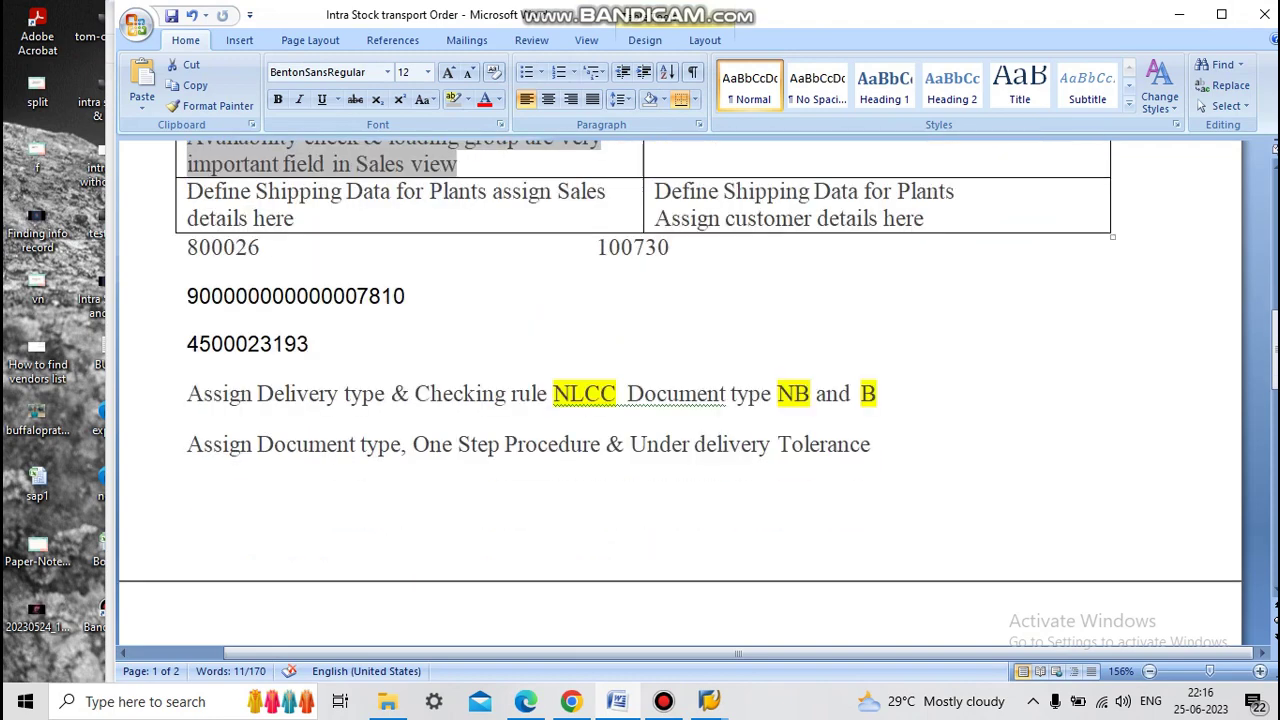
{"action": "scroll", "coordinate": [680, 390], "scroll_direction": "down", "scroll_amount": 2}
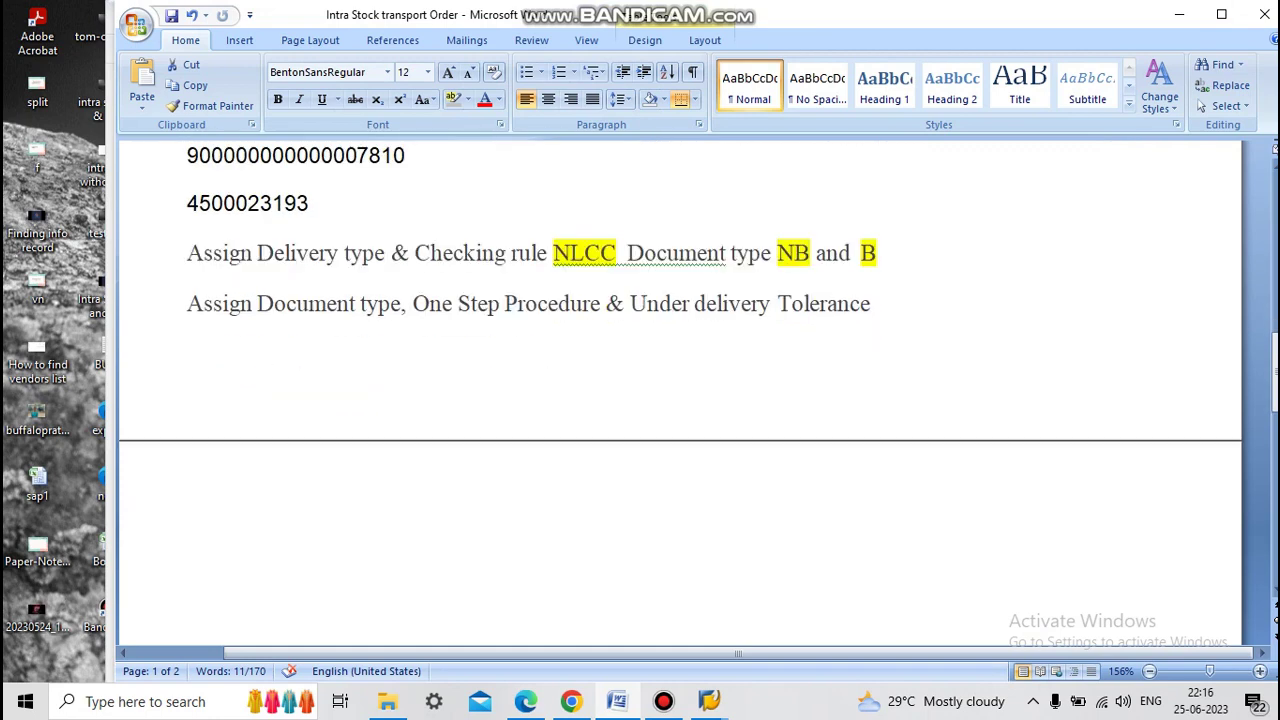
{"action": "scroll", "coordinate": [680, 390], "scroll_direction": "down", "scroll_amount": 1}
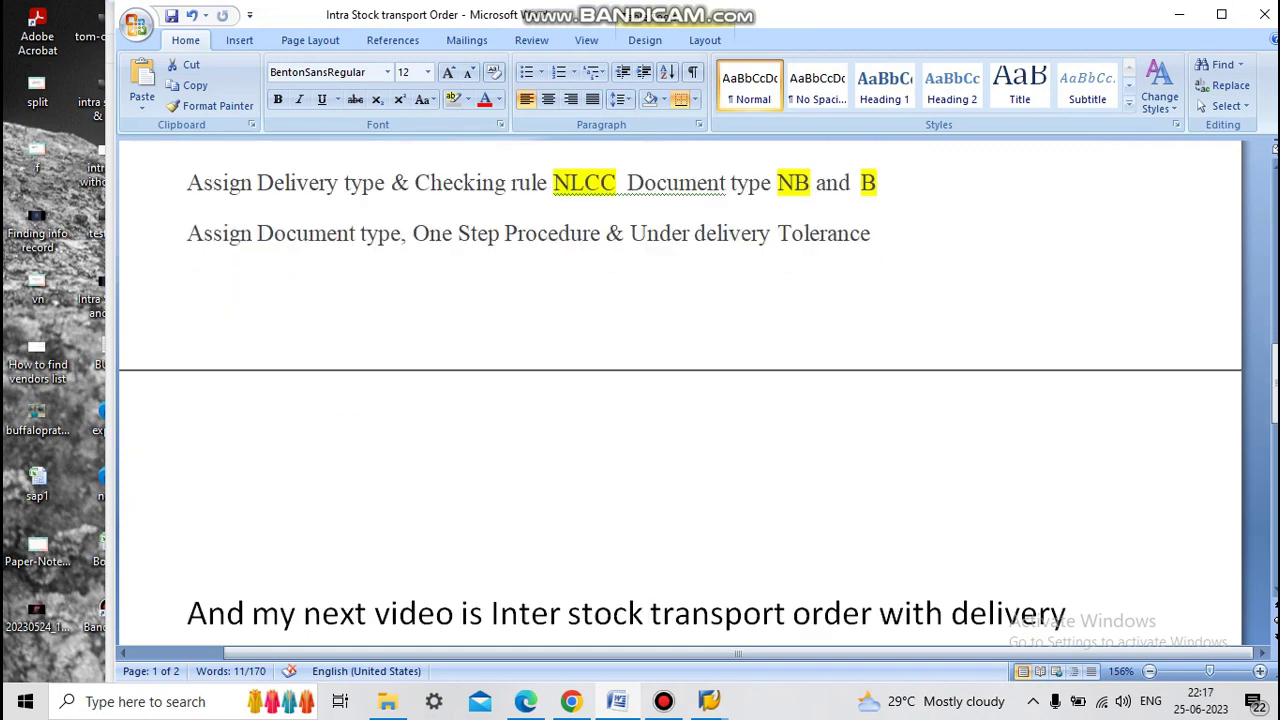
{"action": "scroll", "coordinate": [680, 390], "scroll_direction": "up", "scroll_amount": 2}
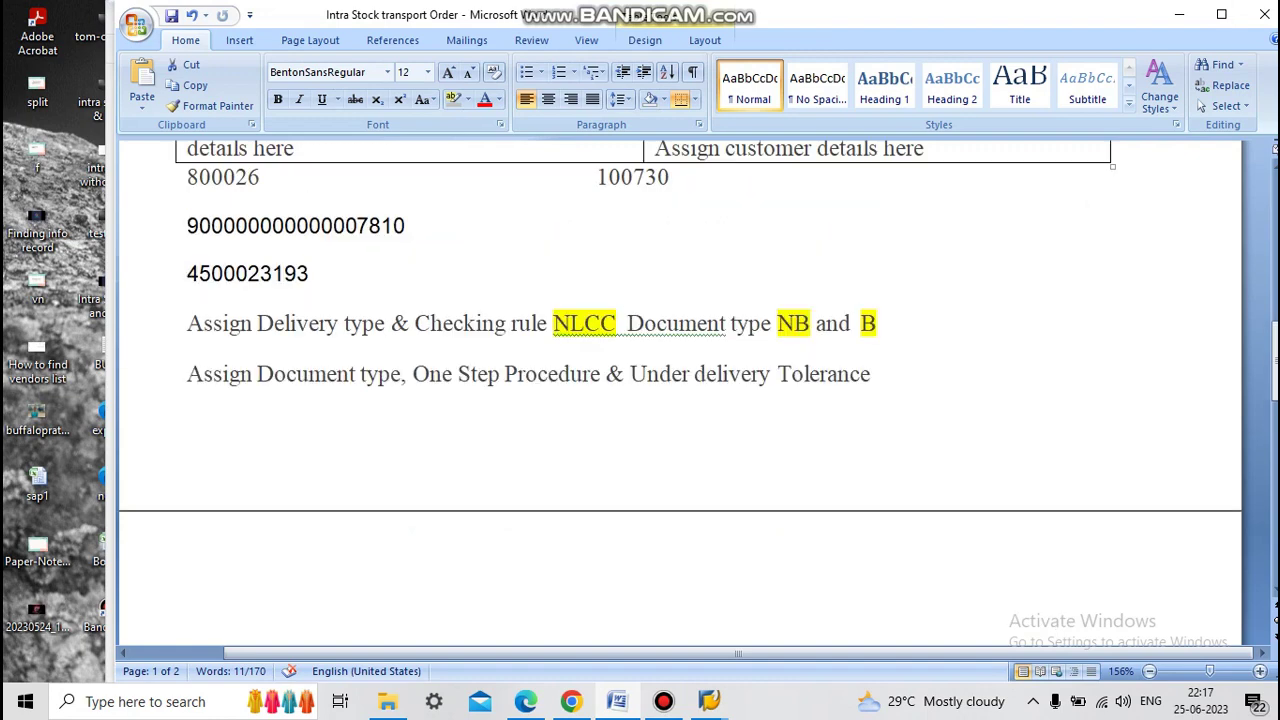
{"action": "scroll", "coordinate": [680, 390], "scroll_direction": "up", "scroll_amount": 1}
{"action": "scroll", "coordinate": [680, 390], "scroll_direction": "up", "scroll_amount": 4}
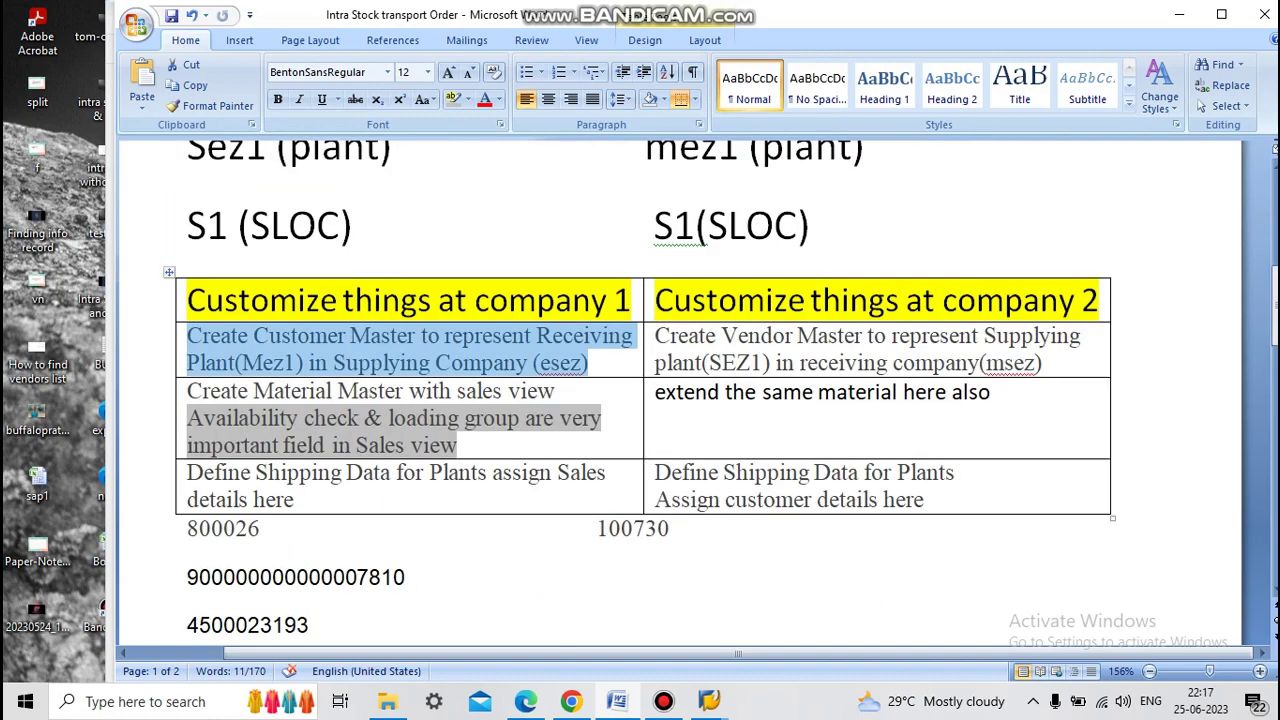
{"action": "scroll", "coordinate": [680, 390], "scroll_direction": "up", "scroll_amount": 4}
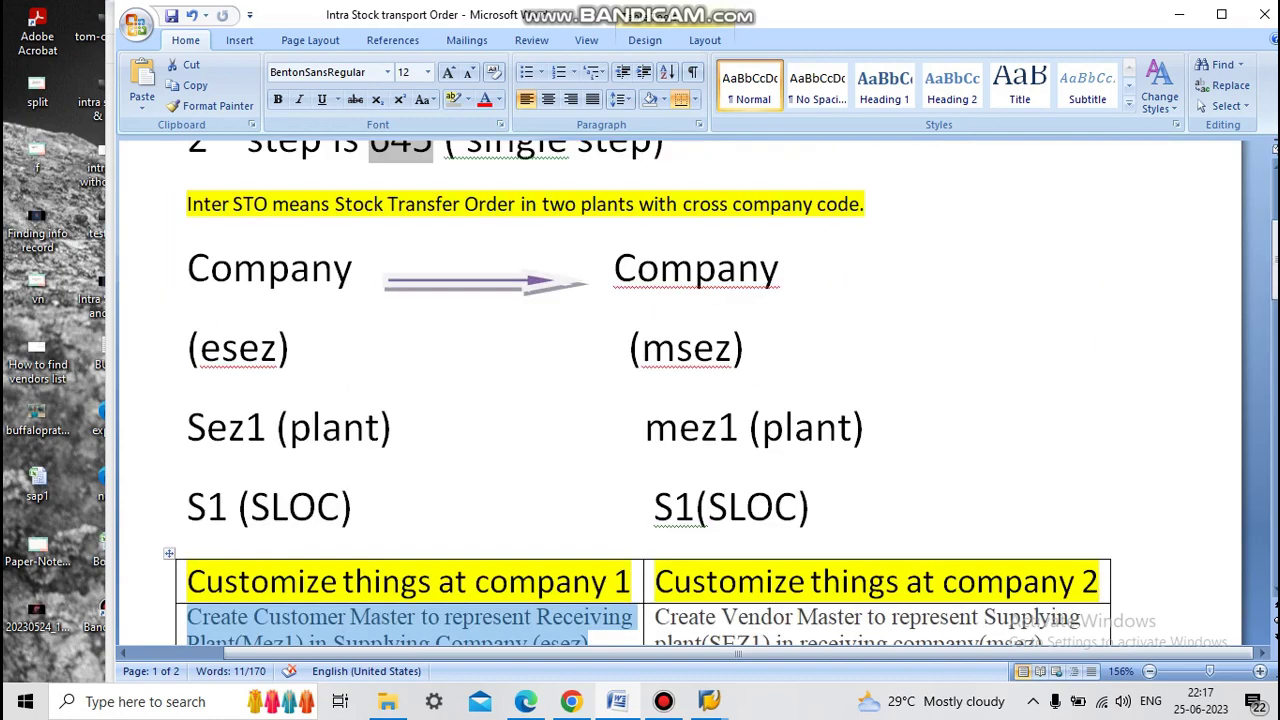
Examine the notes on movement types, the customizing table with its availability check requirement, and the document type and tolerance assignments.
{"action": "scroll", "coordinate": [680, 390], "scroll_direction": "up", "scroll_amount": 2}
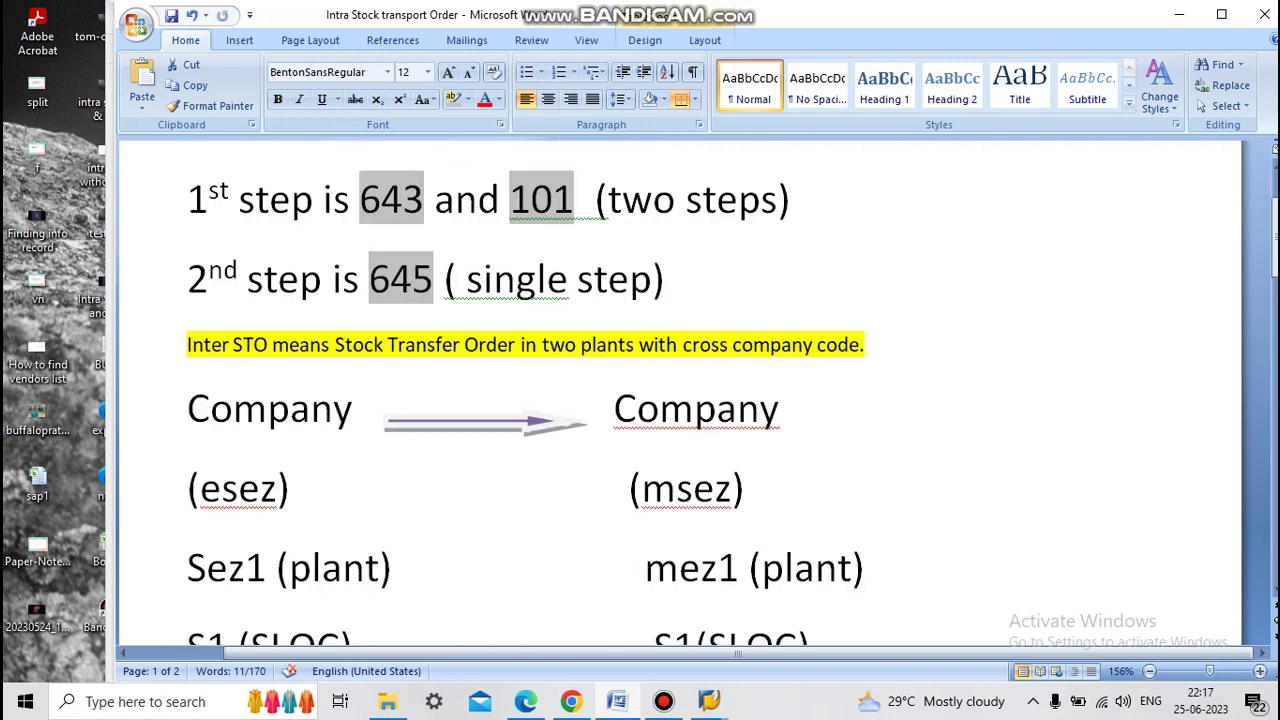
{"action": "scroll", "coordinate": [680, 390], "scroll_direction": "down", "scroll_amount": 7}
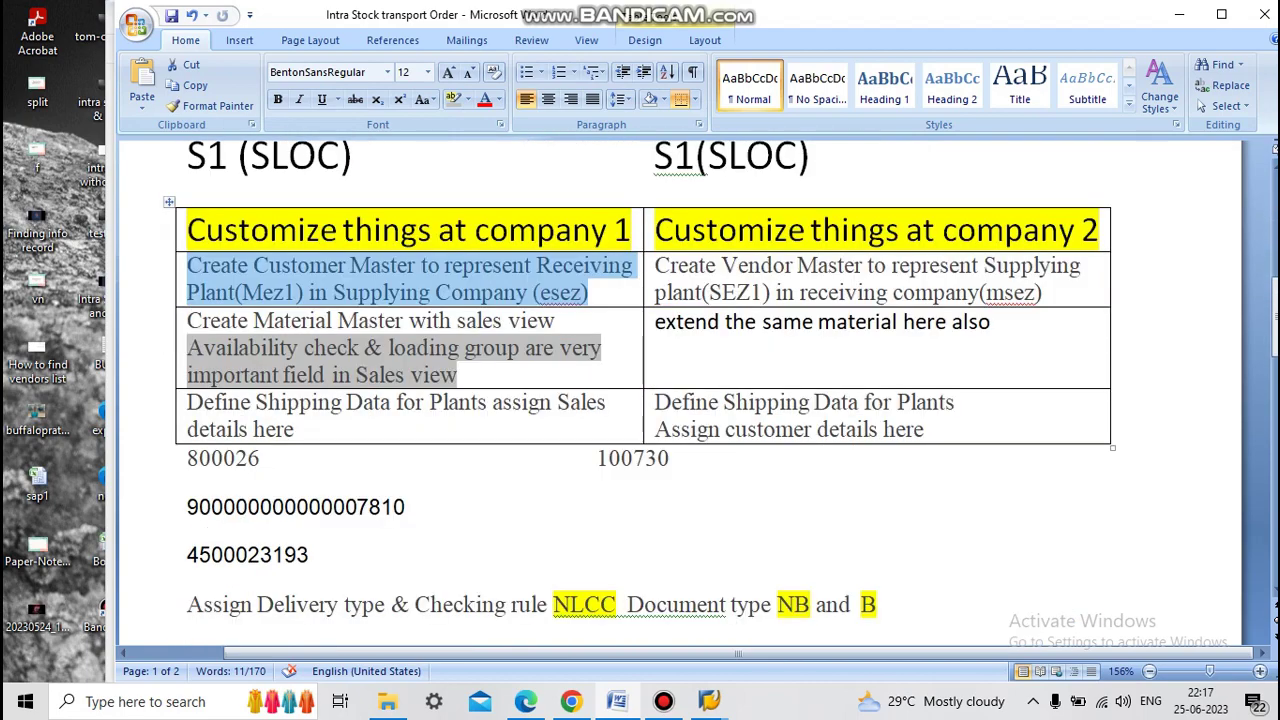
{"action": "scroll", "coordinate": [680, 390], "scroll_direction": "down", "scroll_amount": 1}
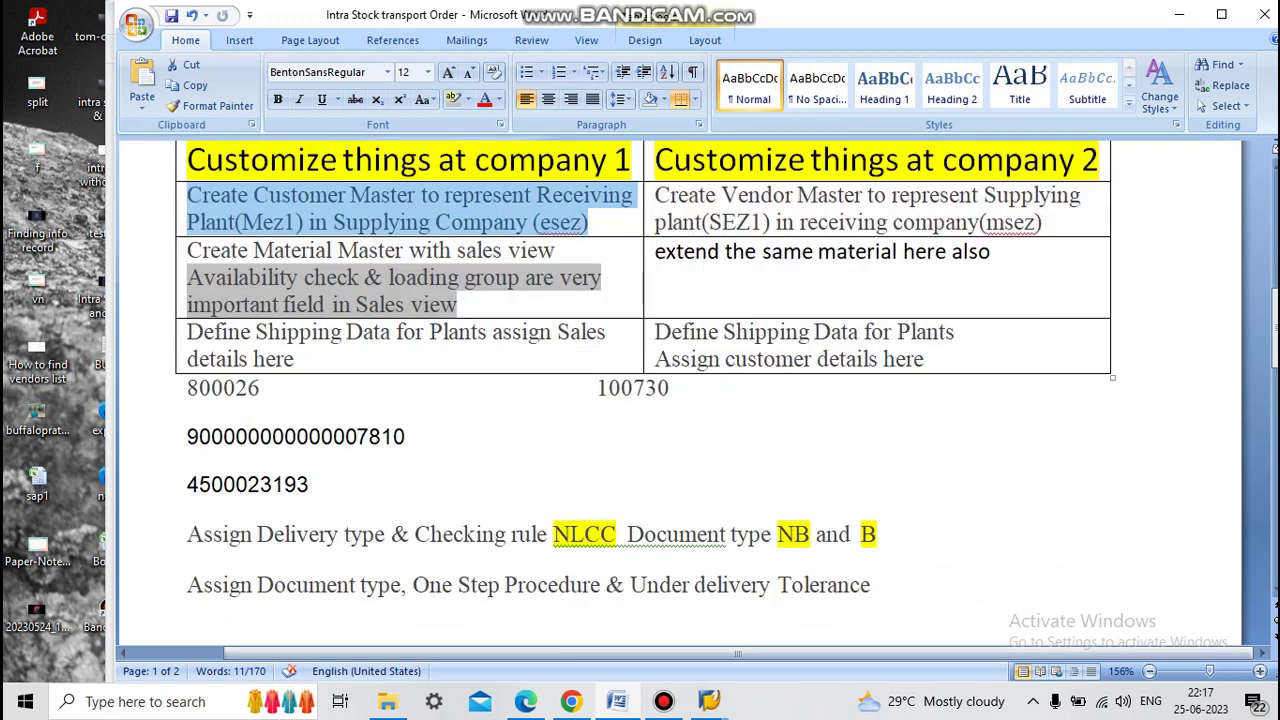
{"action": "left_click_drag", "start_coordinate": [359, 278], "coordinate": [298, 278]}
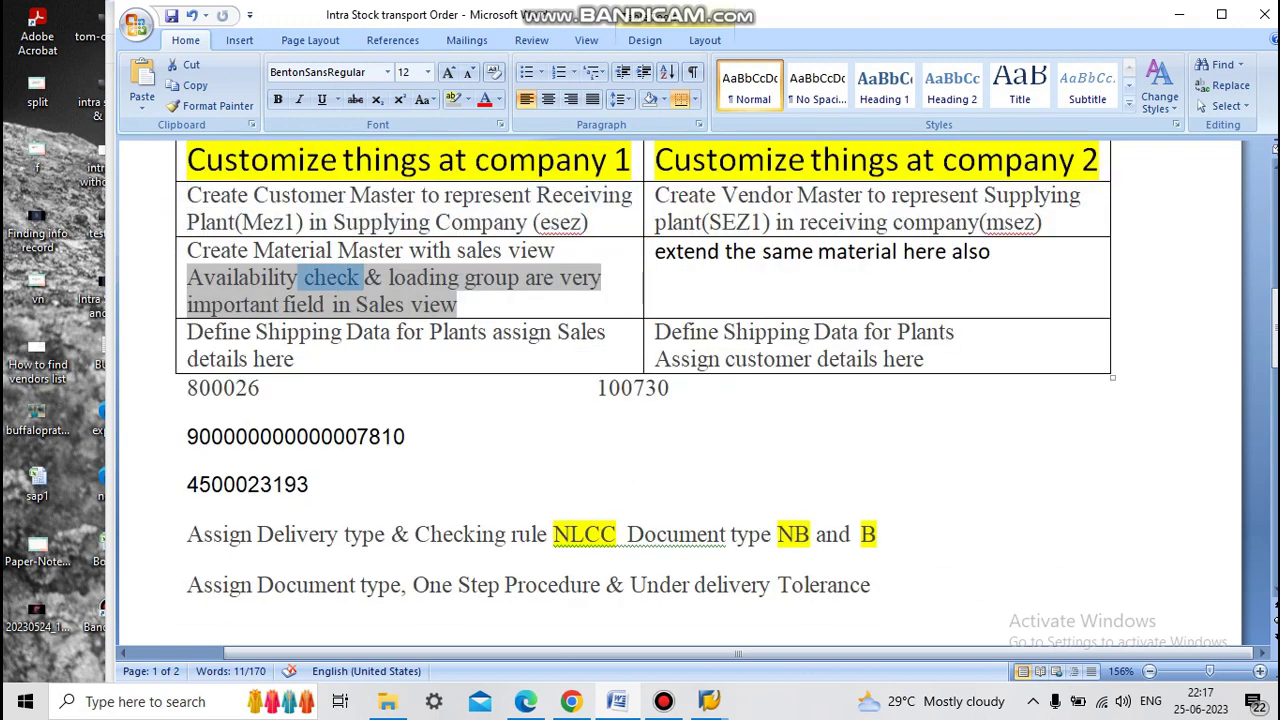
{"action": "left_click_drag", "start_coordinate": [298, 278], "coordinate": [187, 278]}
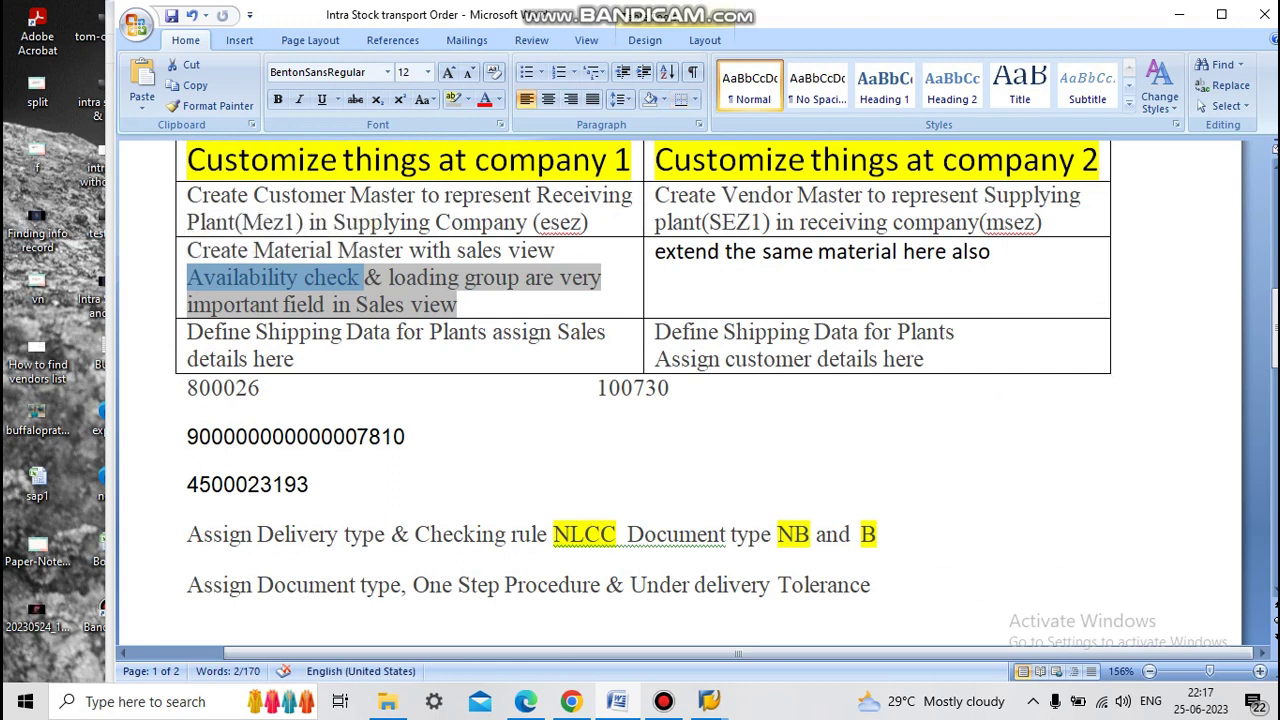
{"action": "scroll", "coordinate": [640, 390], "scroll_direction": "down", "scroll_amount": 2}
{"action": "scroll", "coordinate": [640, 390], "scroll_direction": "down", "scroll_amount": 1}
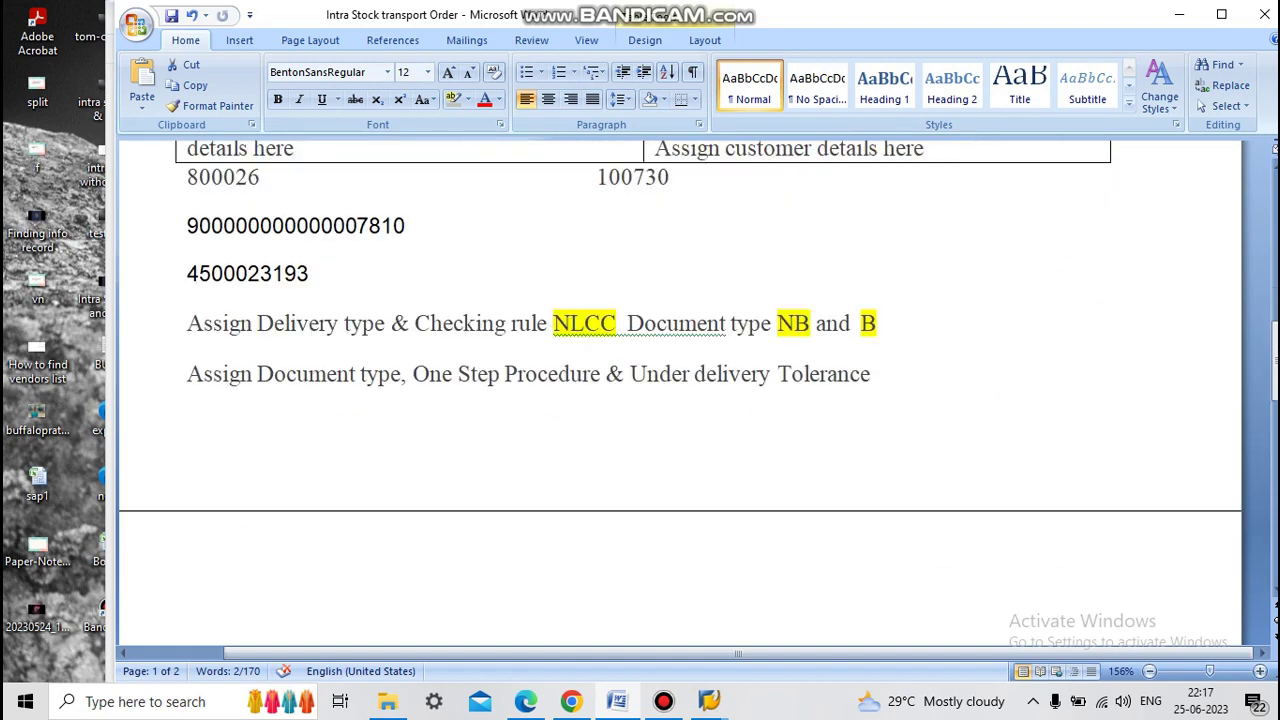
Highlight the closing note "645 ( single step" on the second page in gray.
{"action": "scroll", "coordinate": [640, 390], "scroll_direction": "down", "scroll_amount": 5}
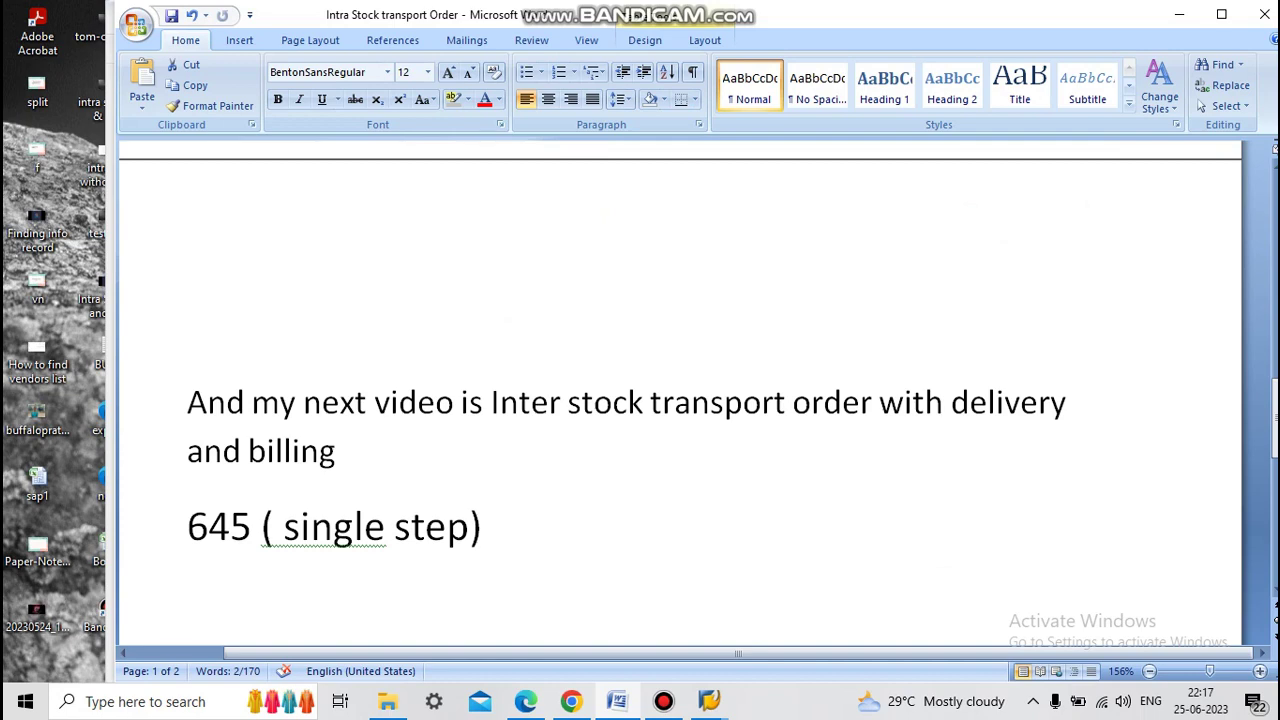
{"action": "left_click_drag", "start_coordinate": [208, 527], "coordinate": [468, 527]}
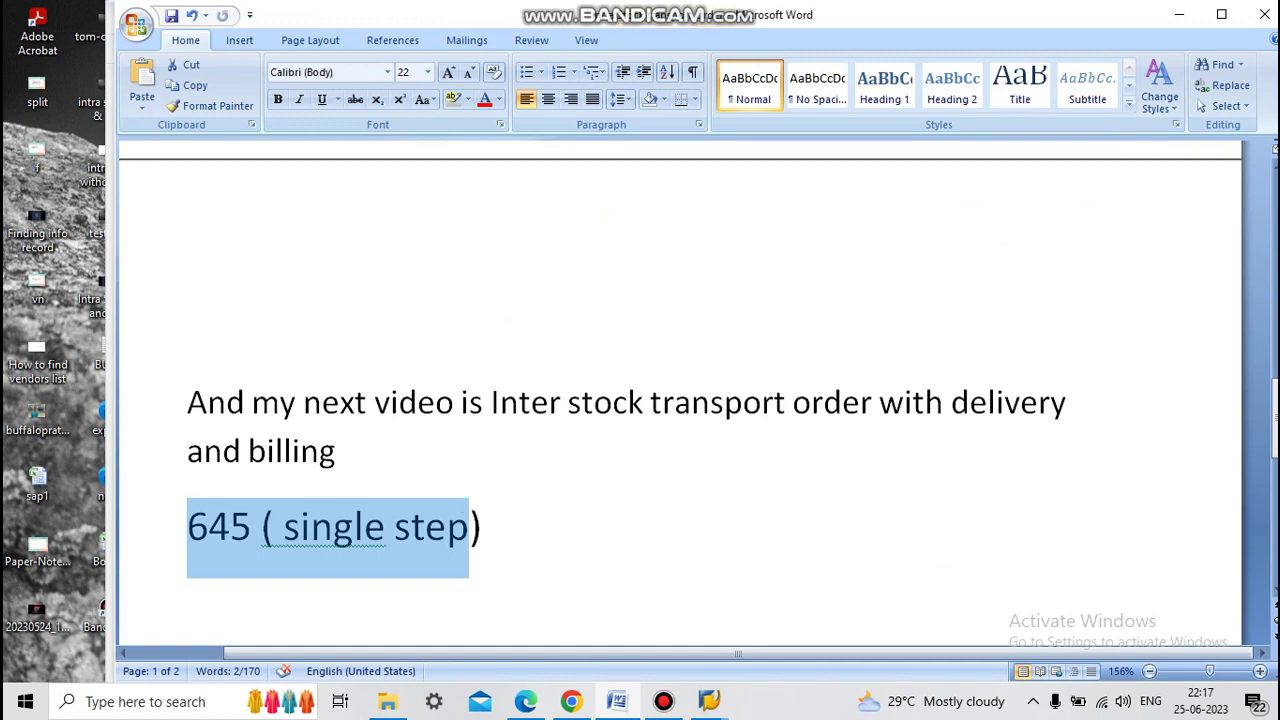
{"action": "left_click", "coordinate": [454, 98]}
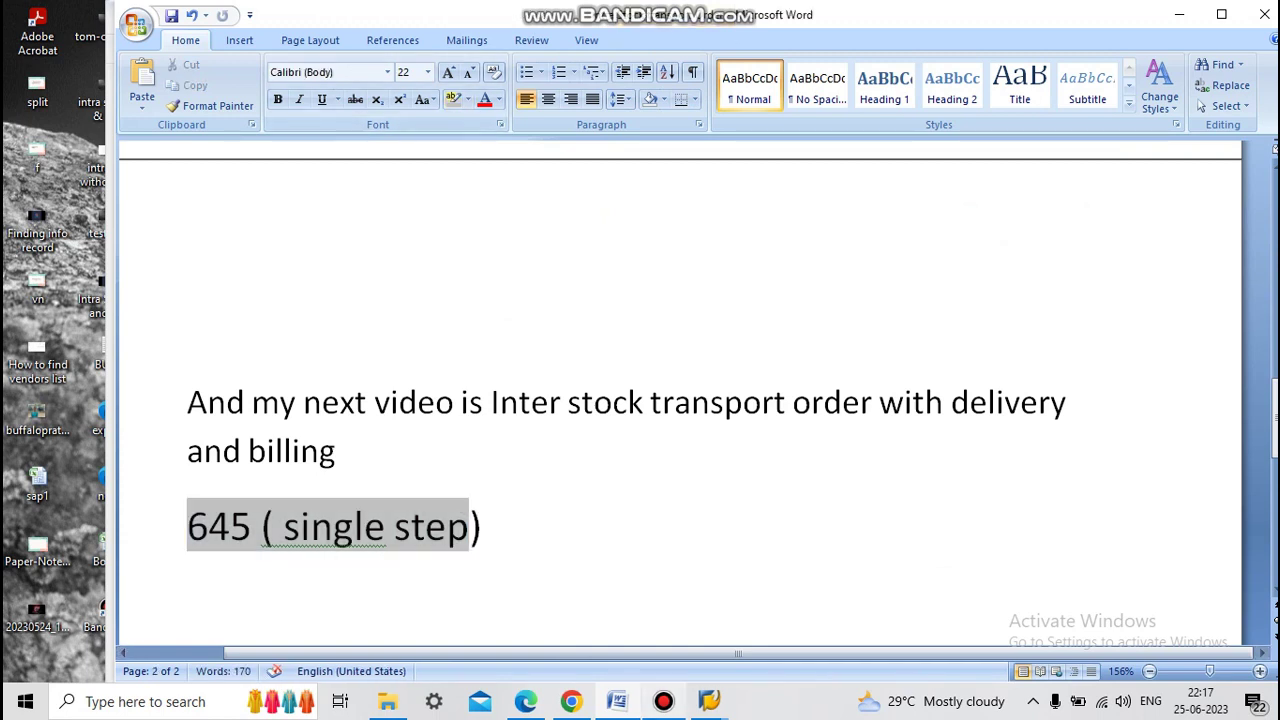
{"action": "left_click", "coordinate": [666, 608]}
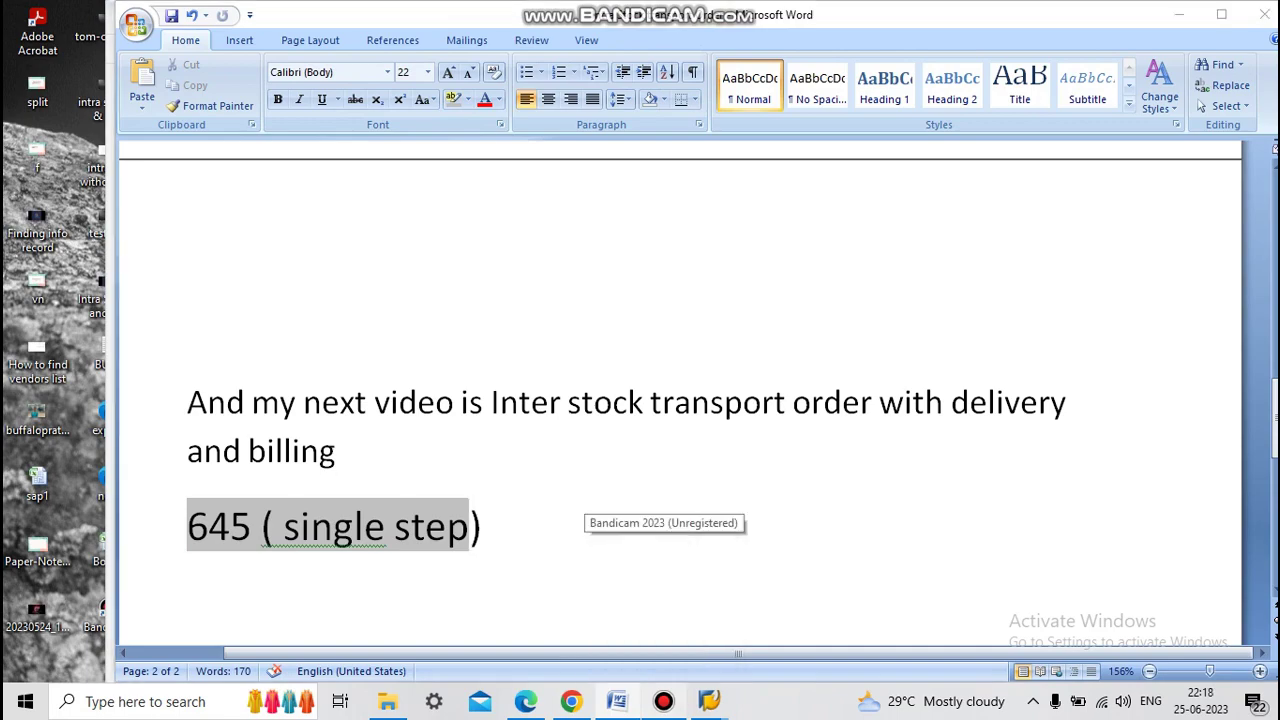